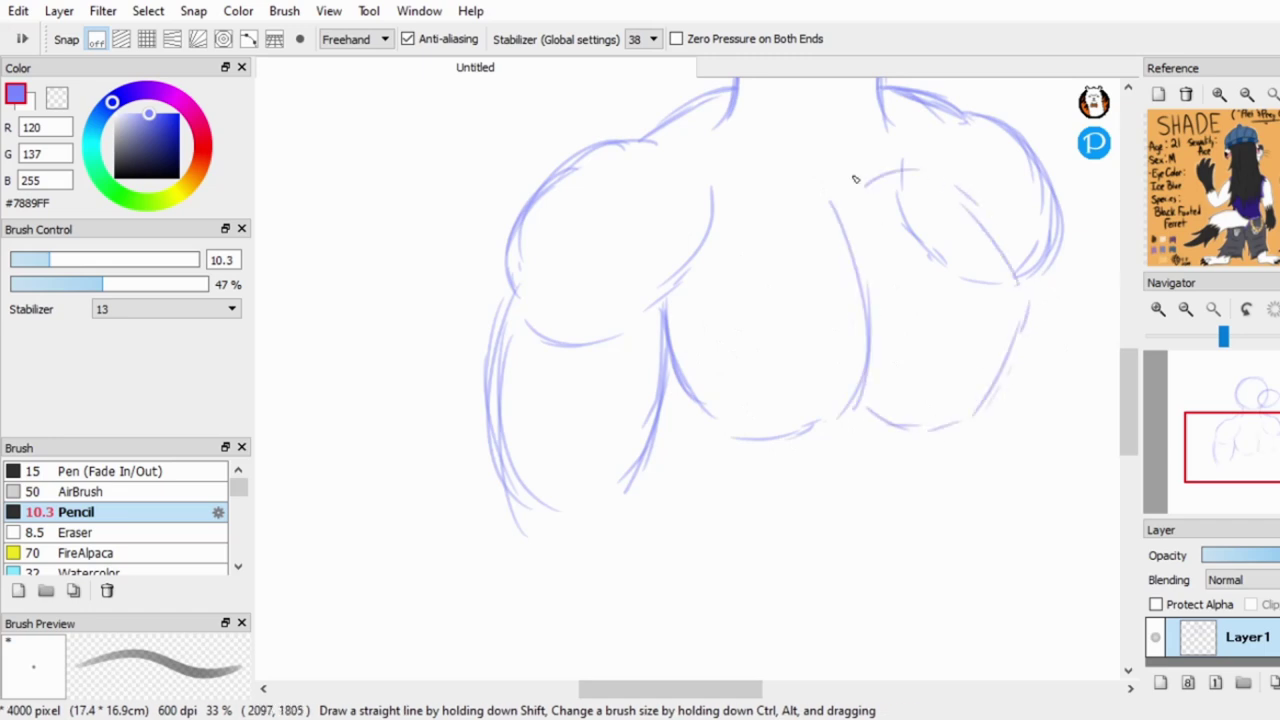
Sketch short neck and collarbone strokes, and outline both sides of the waist and the arm on the muzzle side.
scroll(846, 175, "up", 4)
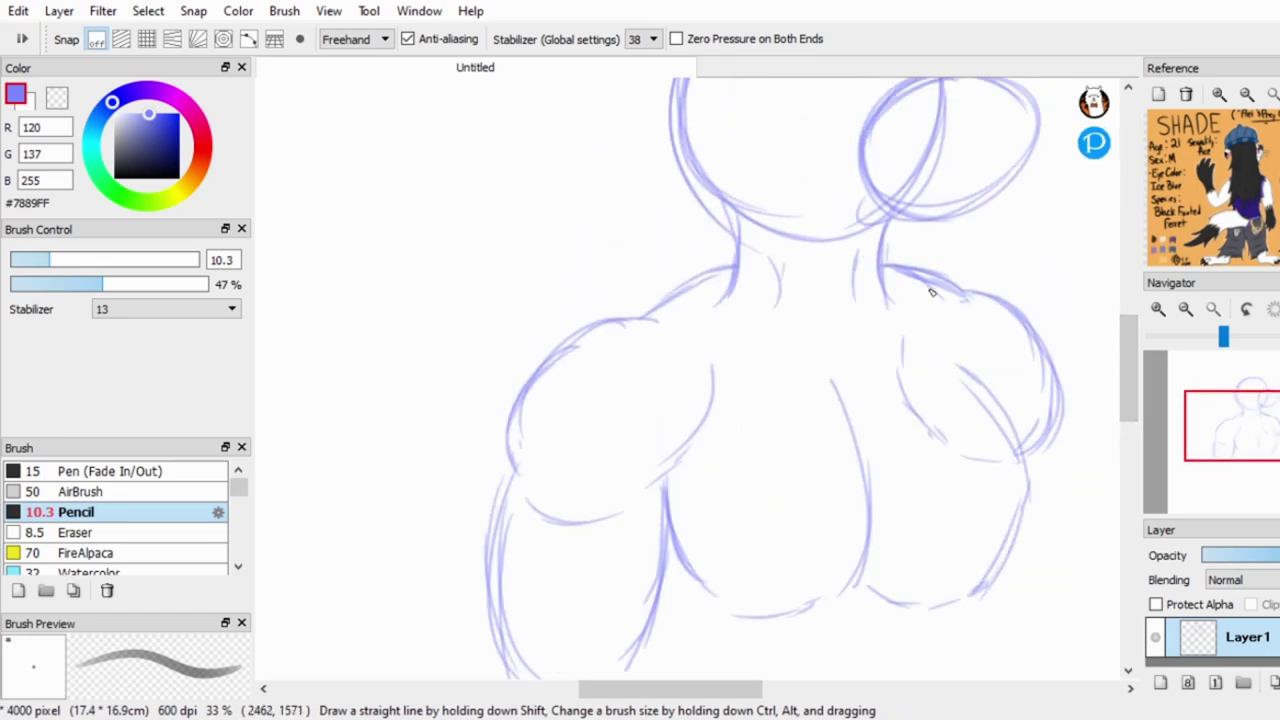
scroll(976, 197, "up", 1)
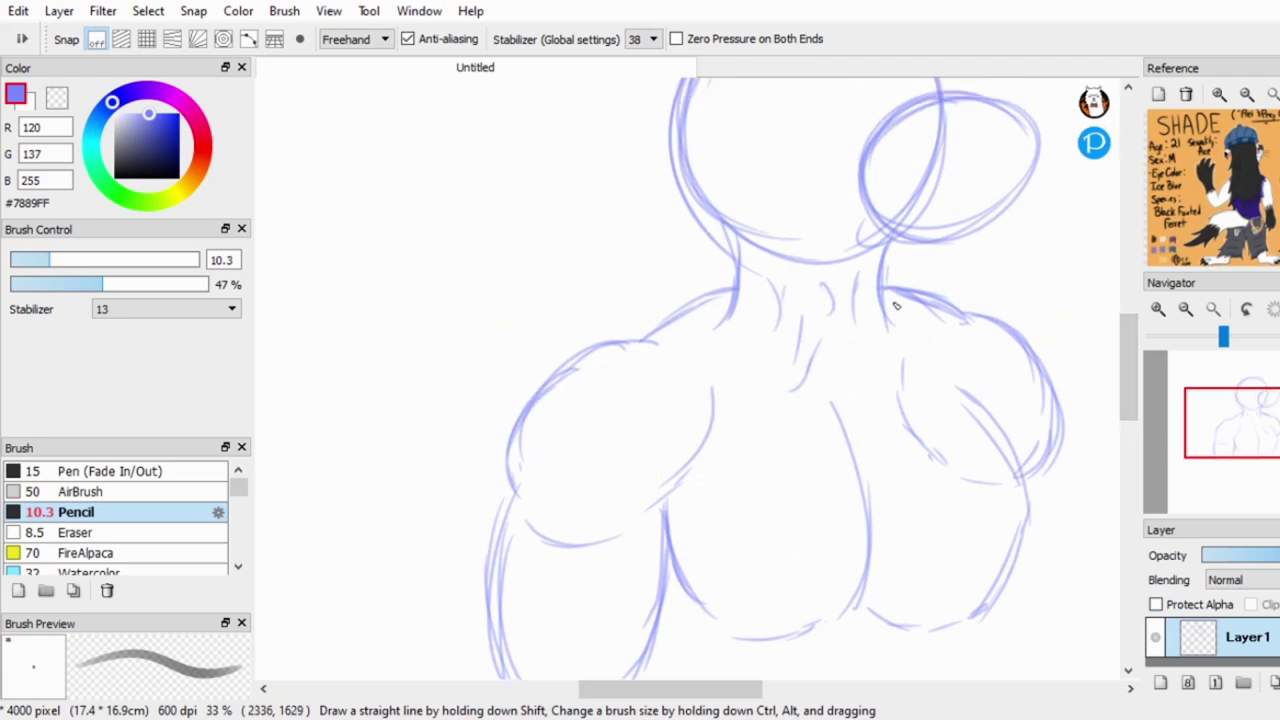
scroll(914, 323, "down", 2)
scroll(765, 371, "up", 2)
left_click_drag(709, 491, 610, 427)
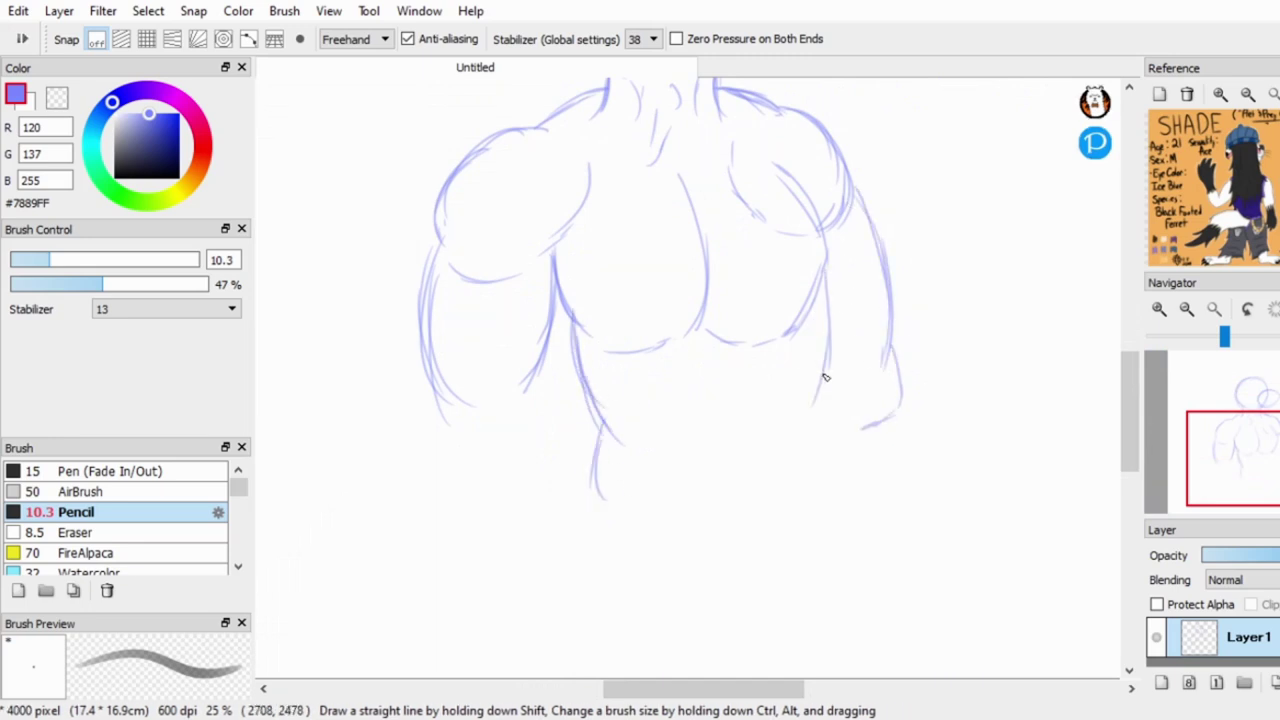
Sketch both bent forearms reaching behind the waist.
scroll(838, 463, "down", 3)
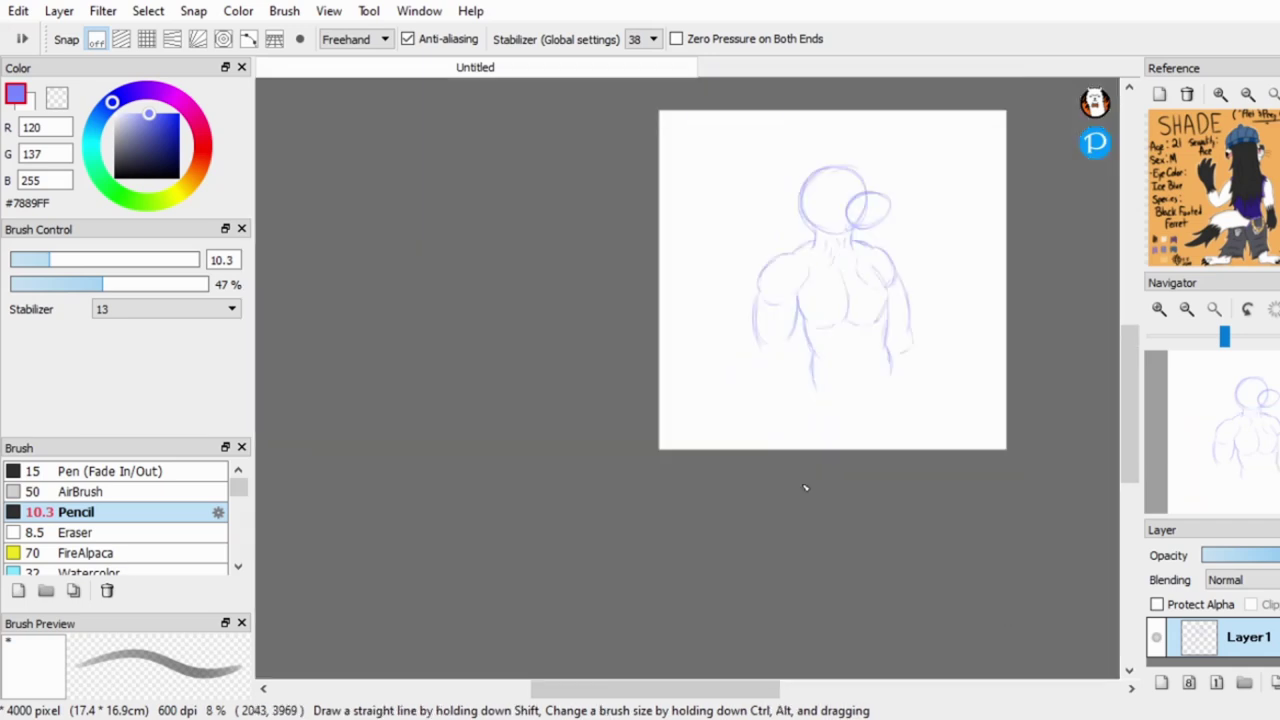
scroll(636, 360, "up", 3)
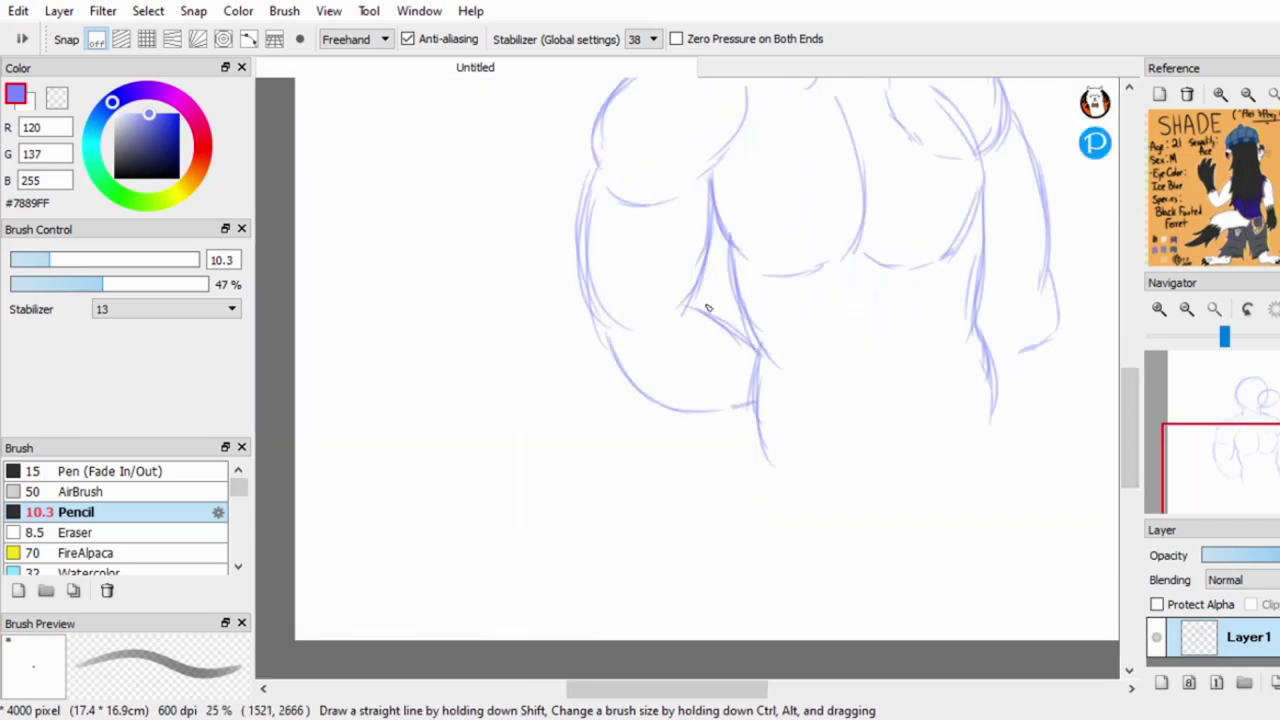
scroll(677, 300, "down", 3)
scroll(677, 300, "up", 5)
scroll(903, 417, "up", 2)
left_click_drag(830, 590, 934, 521)
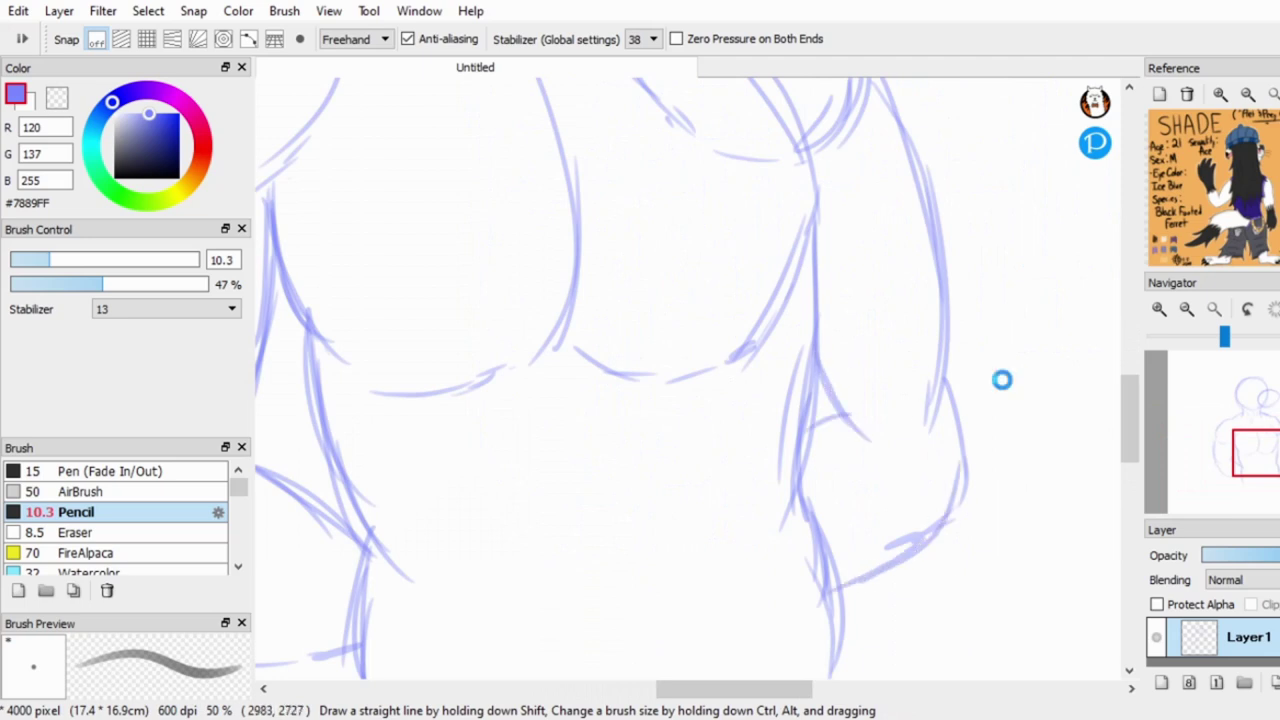
Sketch the hip and the outer and inner contours of the thigh on the drawing's left, down to the canvas edge.
scroll(934, 521, "down", 3)
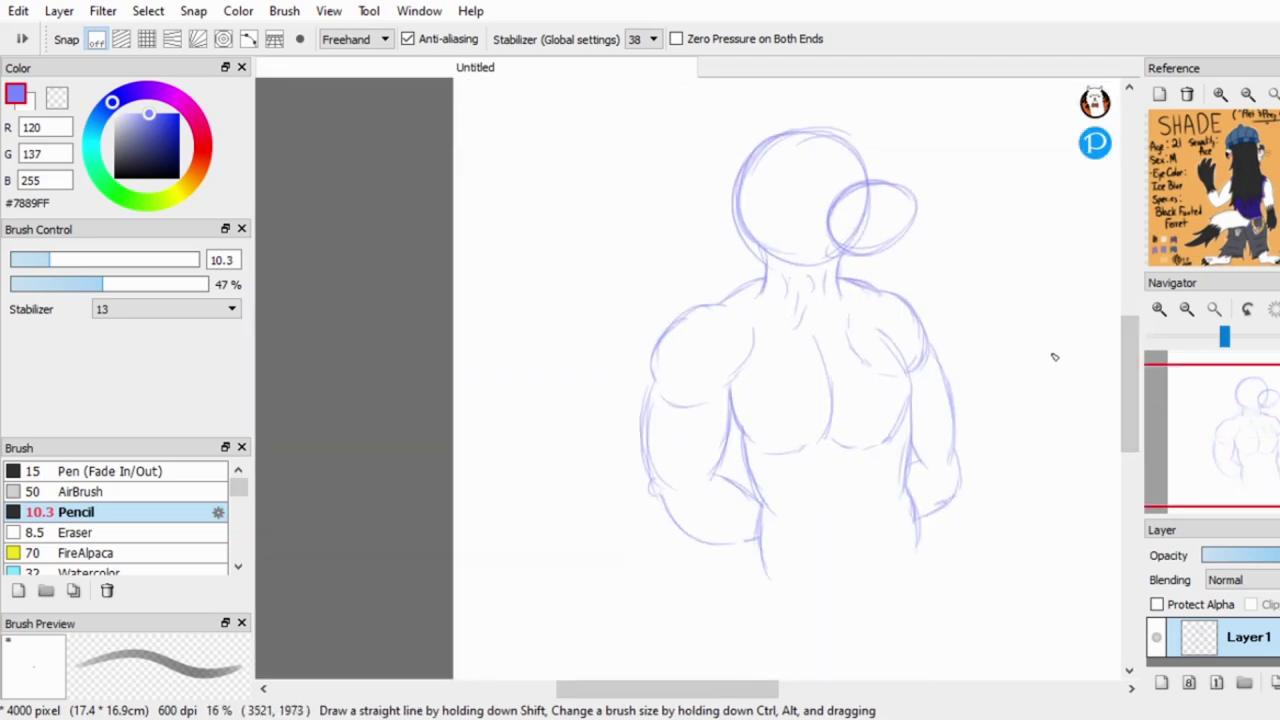
scroll(906, 305, "down", 2)
scroll(1125, 416, "down", 1)
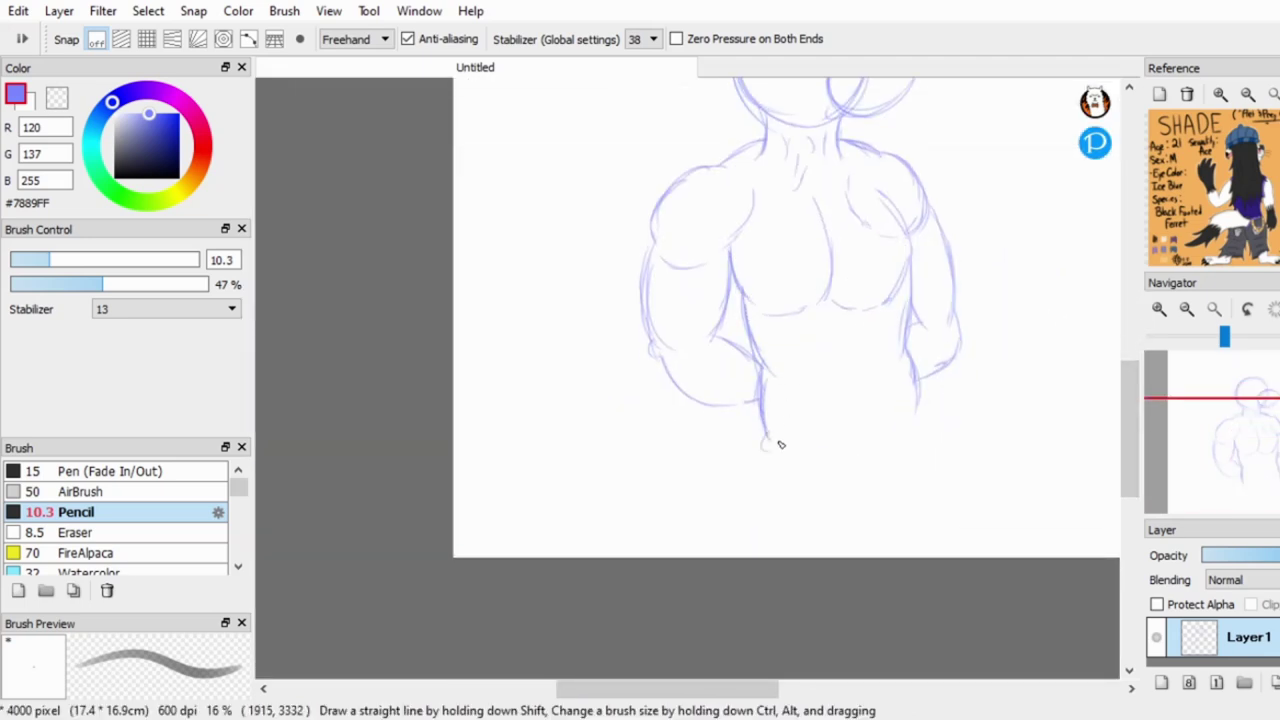
scroll(772, 428, "up", 1)
left_click_drag(772, 556, 734, 630)
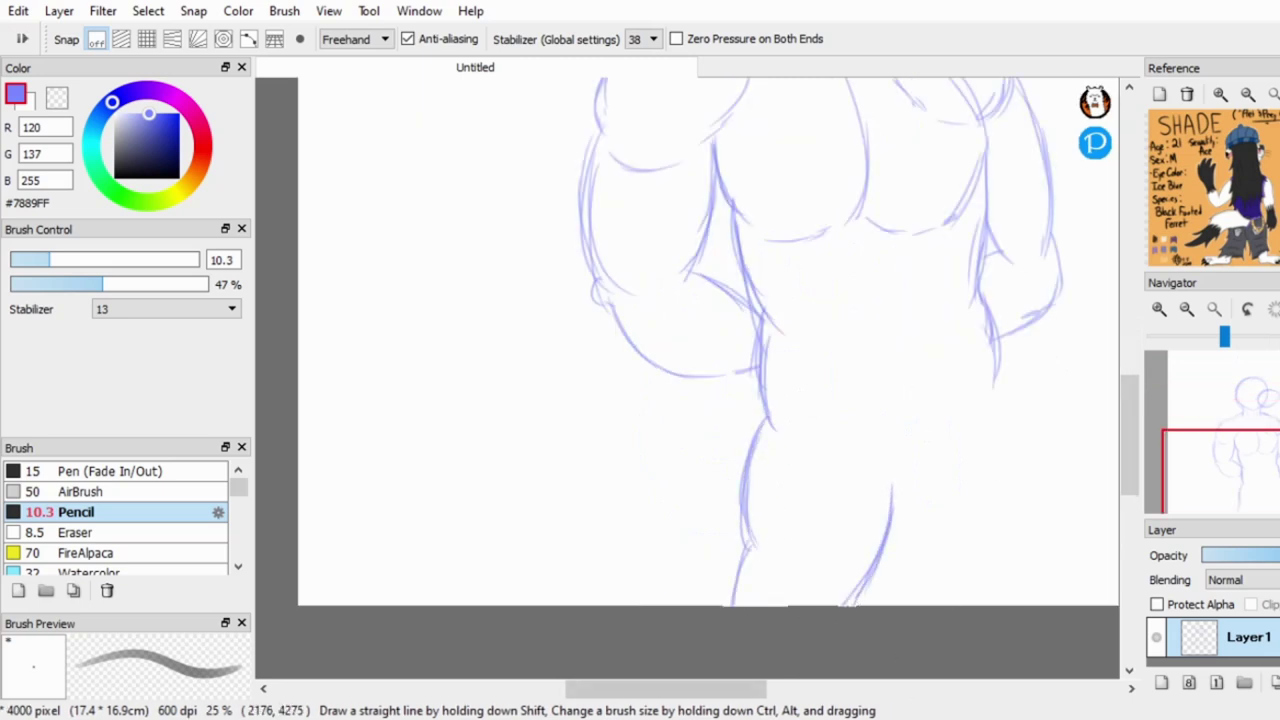
Sketch the curved hip crease and the inner and outer contours of the muzzle-side thigh.
scroll(786, 688, "right", 2)
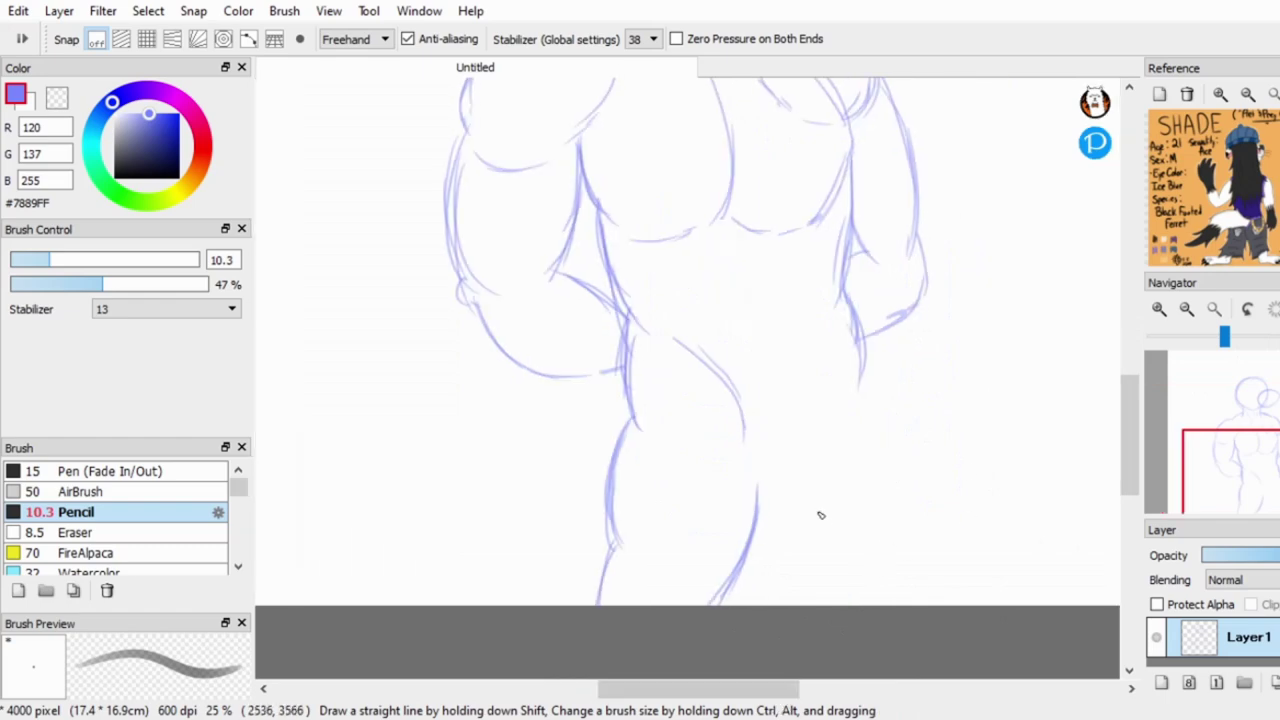
scroll(1126, 459, "up", 2)
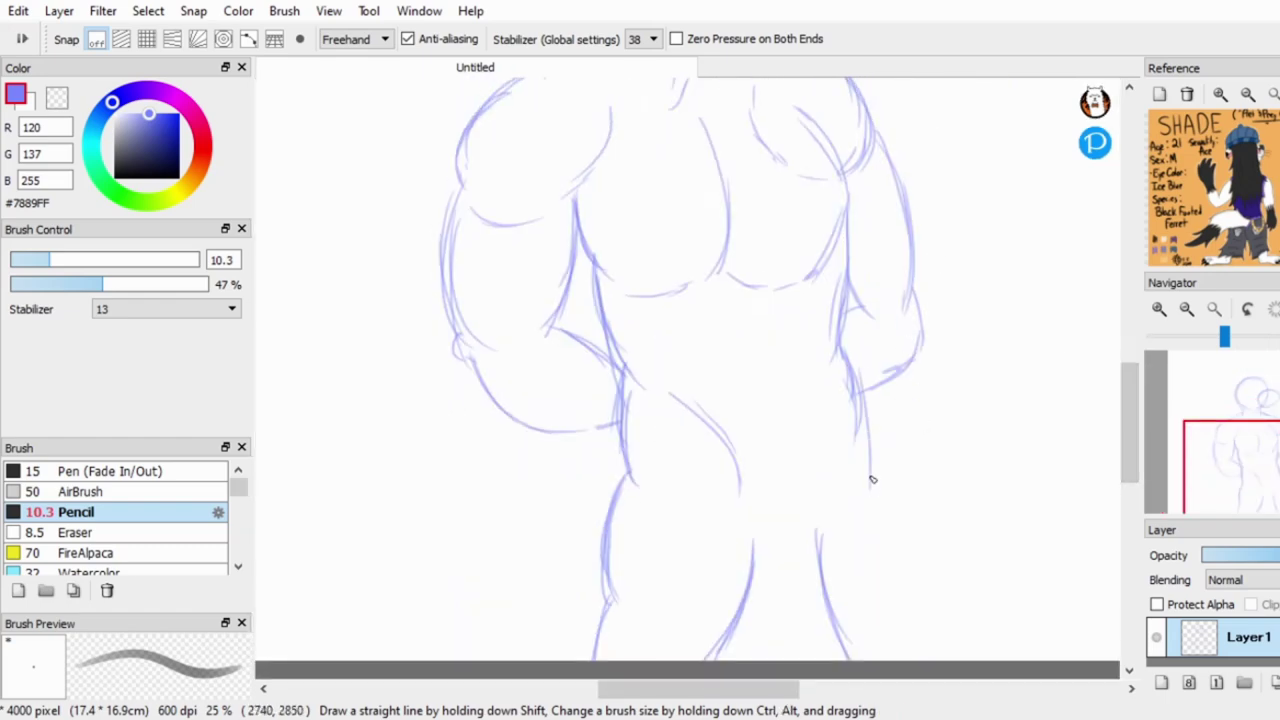
key("ctrl+z")
scroll(782, 531, "up", 1)
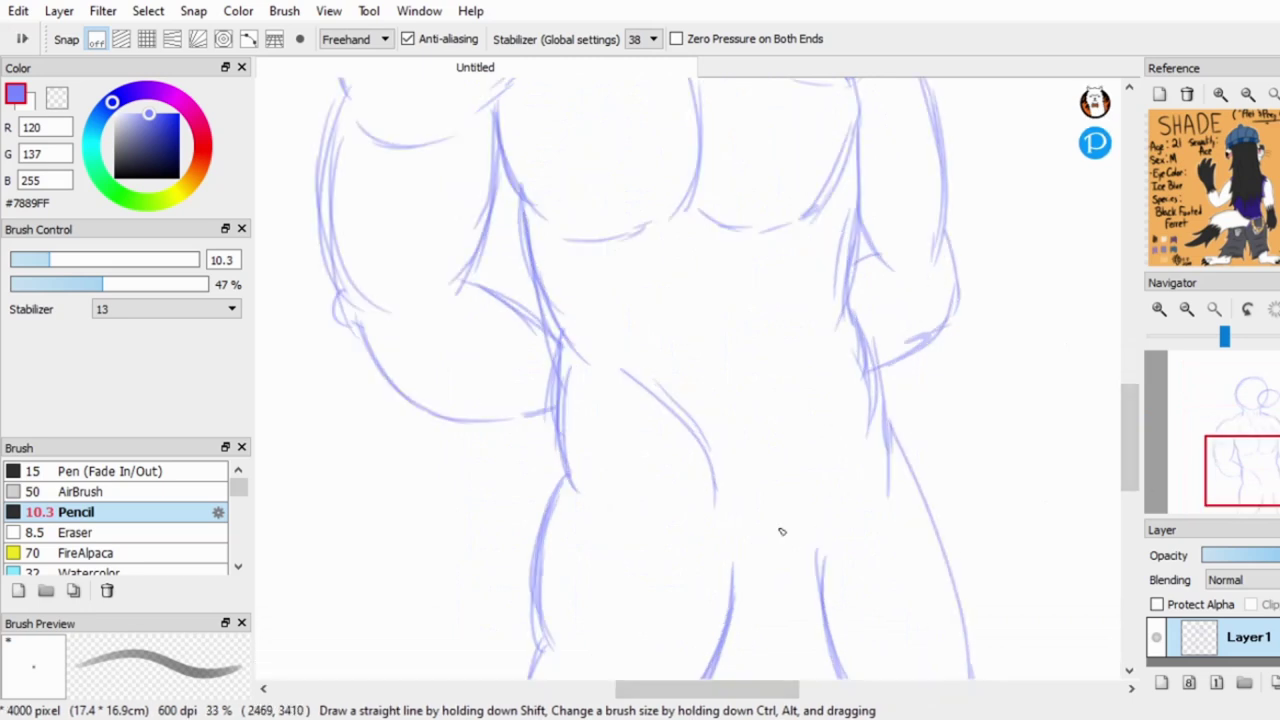
Erase the curved hip crease with the soft eraser and redraw it lower with the pencil.
key("e")
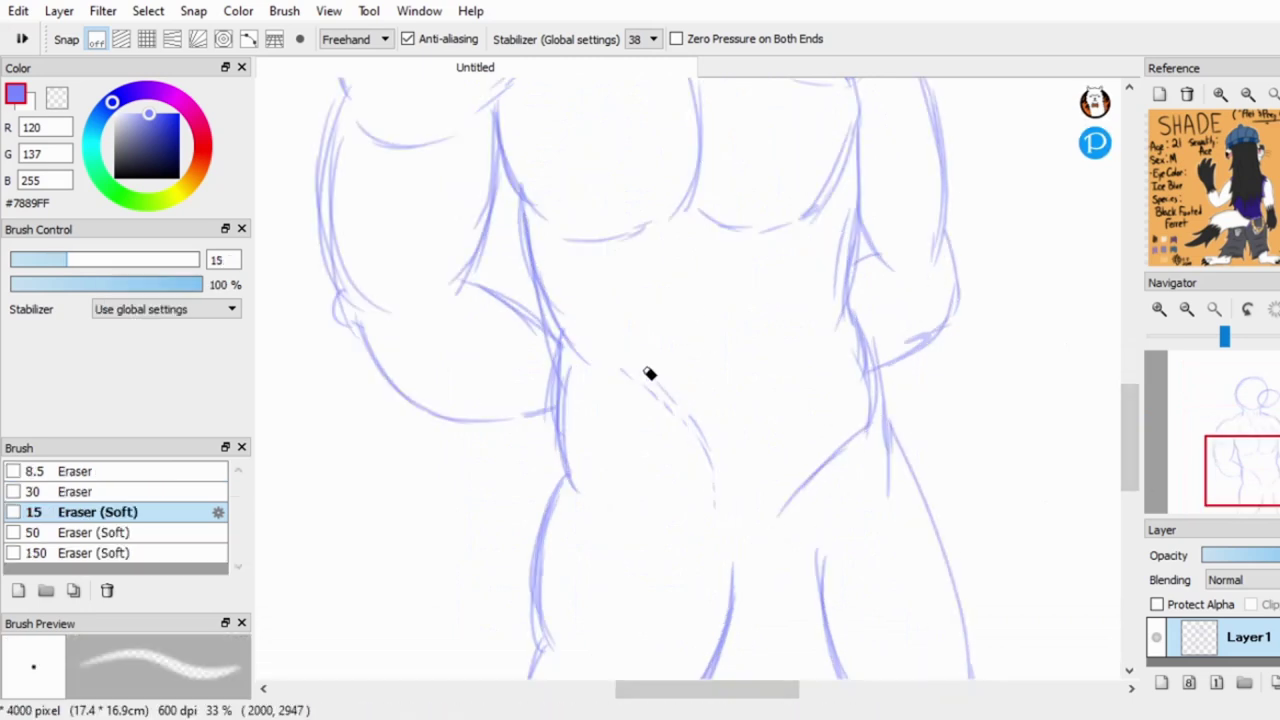
scroll(700, 414, "down", 3)
scroll(590, 438, "up", 3)
key("b")
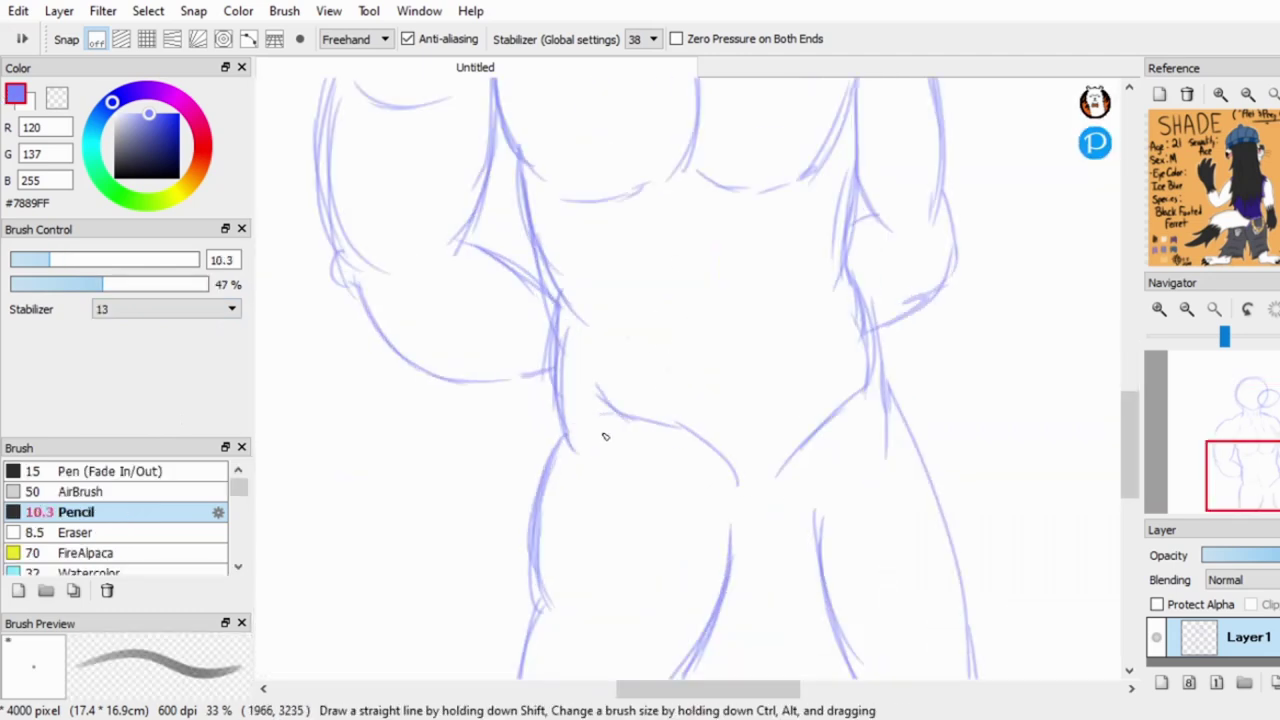
Sketch the abdomen's side contours and a centre line from the chest down to the pelvis.
scroll(605, 436, "down", 3)
scroll(625, 479, "down", 3)
scroll(800, 434, "up", 1)
scroll(871, 366, "up", 3)
scroll(723, 449, "up", 2)
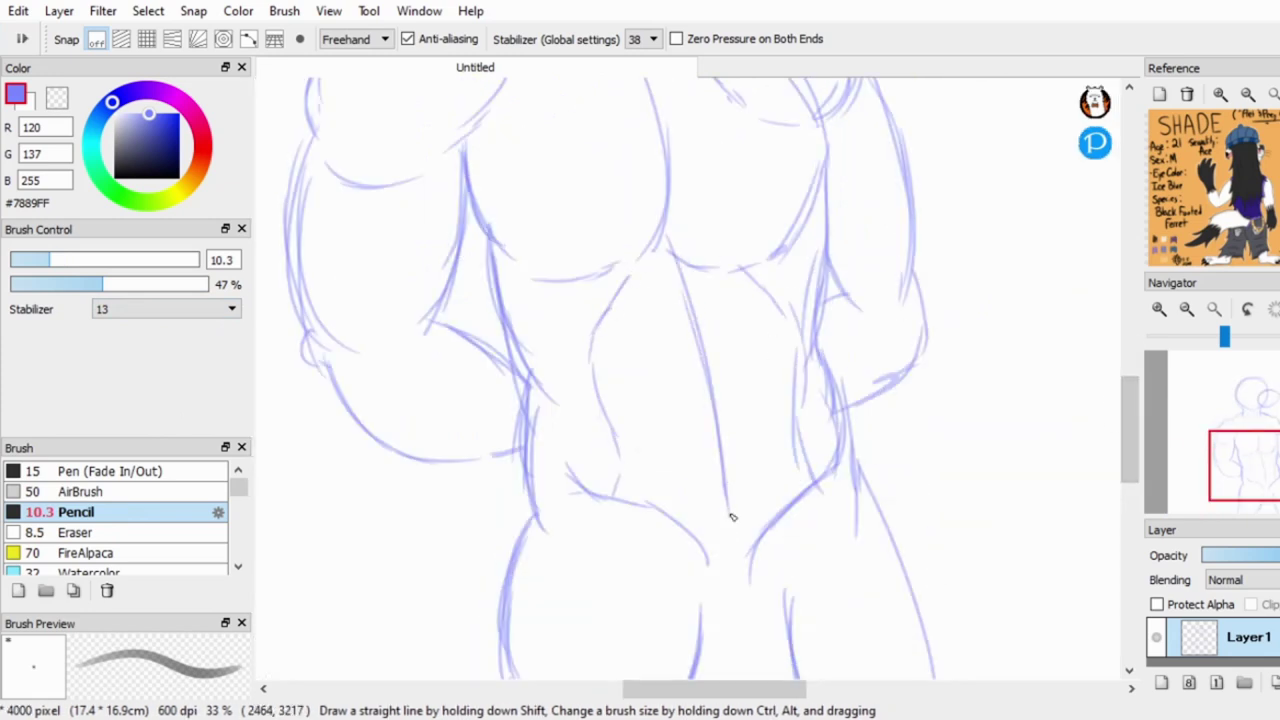
Sketch a small navel circle and an oval for the groin between the thighs.
scroll(782, 496, "down", 2)
left_click_drag(791, 540, 702, 565)
scroll(939, 444, "down", 3)
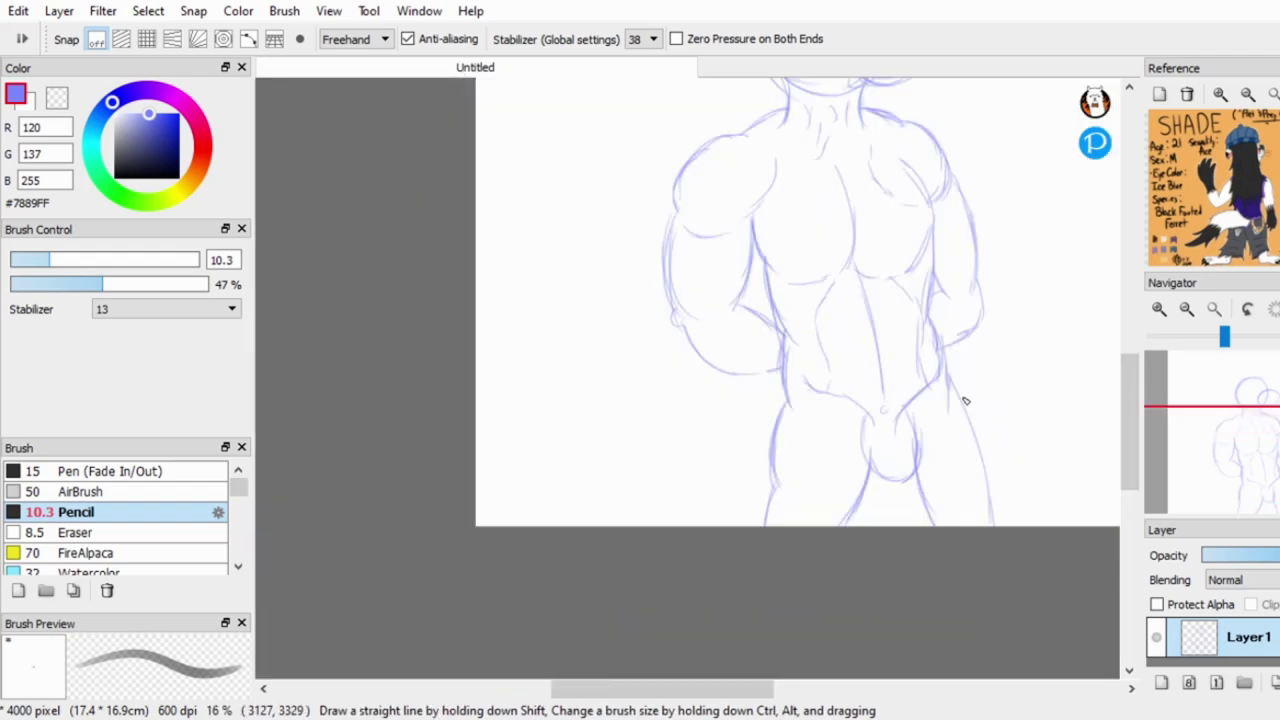
scroll(510, 384, "up", 4)
scroll(715, 485, "down", 3)
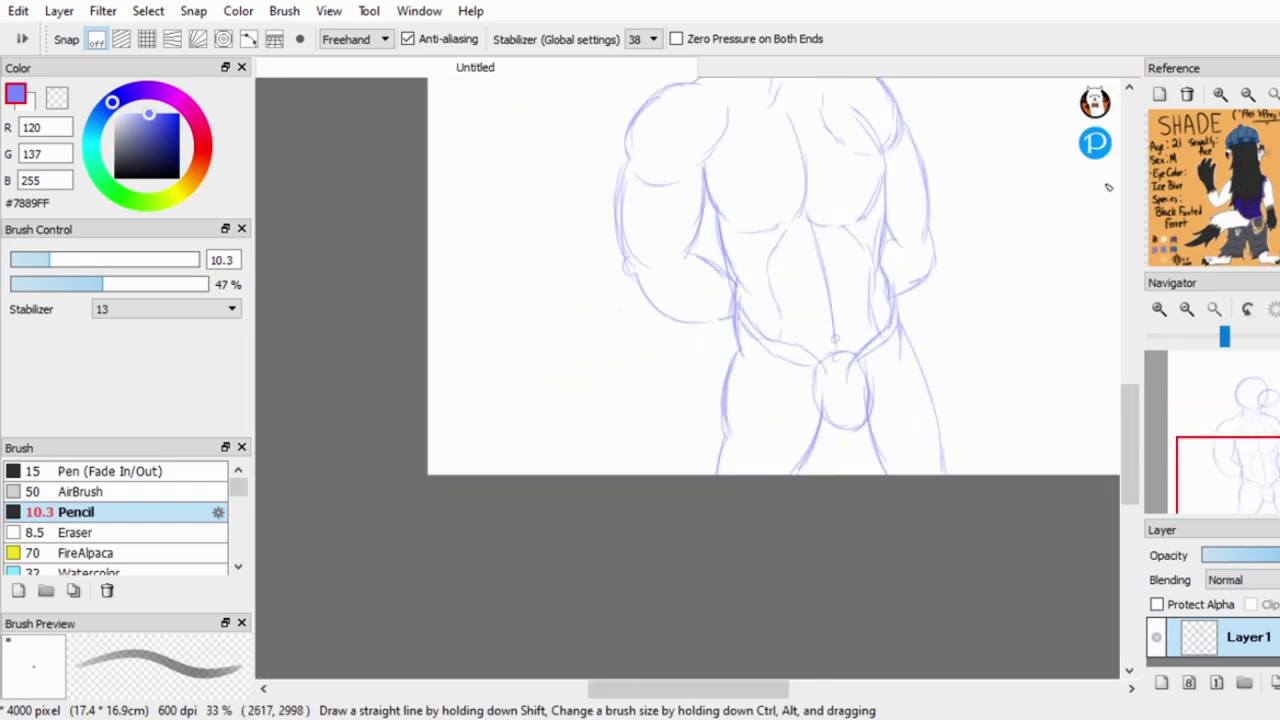
Erase the upper outer contour of the thigh on the drawing's left and start redrawing it from the hip.
scroll(800, 300, "up", 2)
scroll(960, 212, "up", 2)
key("e")
scroll(740, 420, "up", 2)
mouse_move(768, 400)
left_mouse_down()
mouse_move(763, 357)
mouse_move(750, 472)
left_mouse_up()
key("b")
scroll(786, 281, "down", 1)
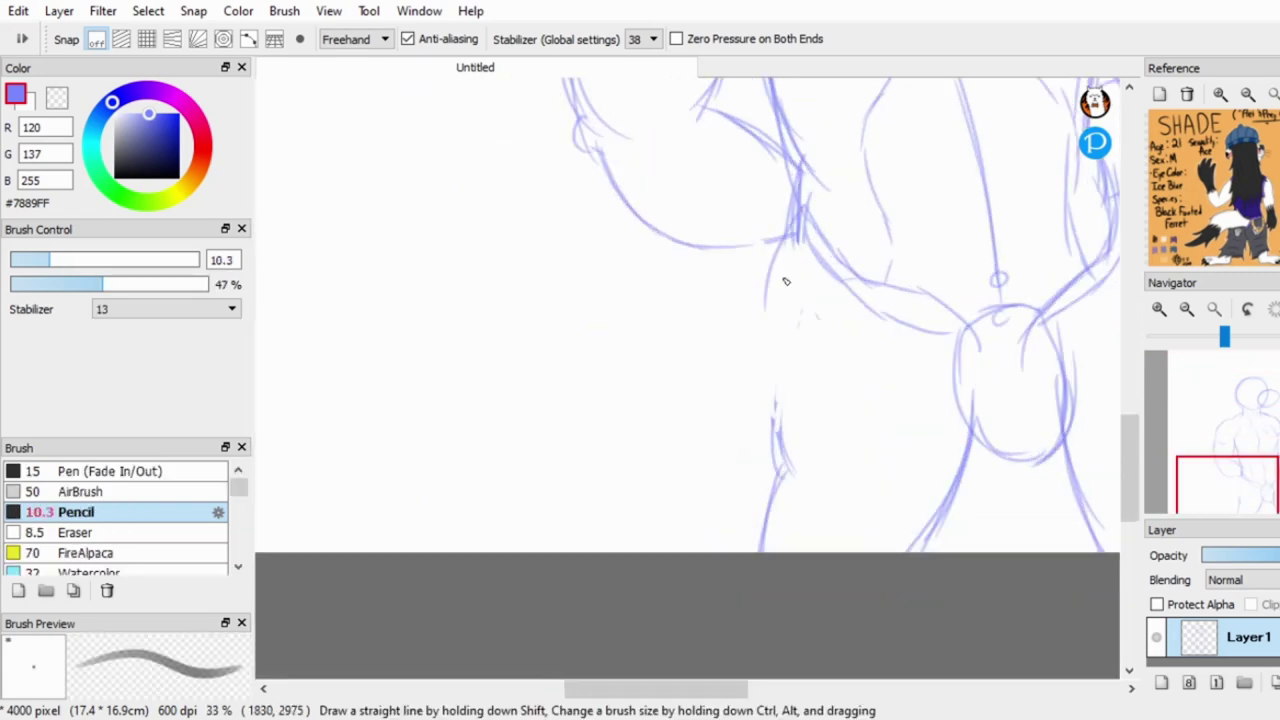
Erase the inner contour of the muzzle-side thigh and redraw it closer to the groin oval.
scroll(1130, 471, "down", 2)
scroll(834, 471, "up", 1)
key("e")
scroll(700, 440, "up", 1)
left_click_drag(712, 520, 670, 380)
scroll(1127, 460, "down", 1)
scroll(660, 380, "up", 2)
key("b")
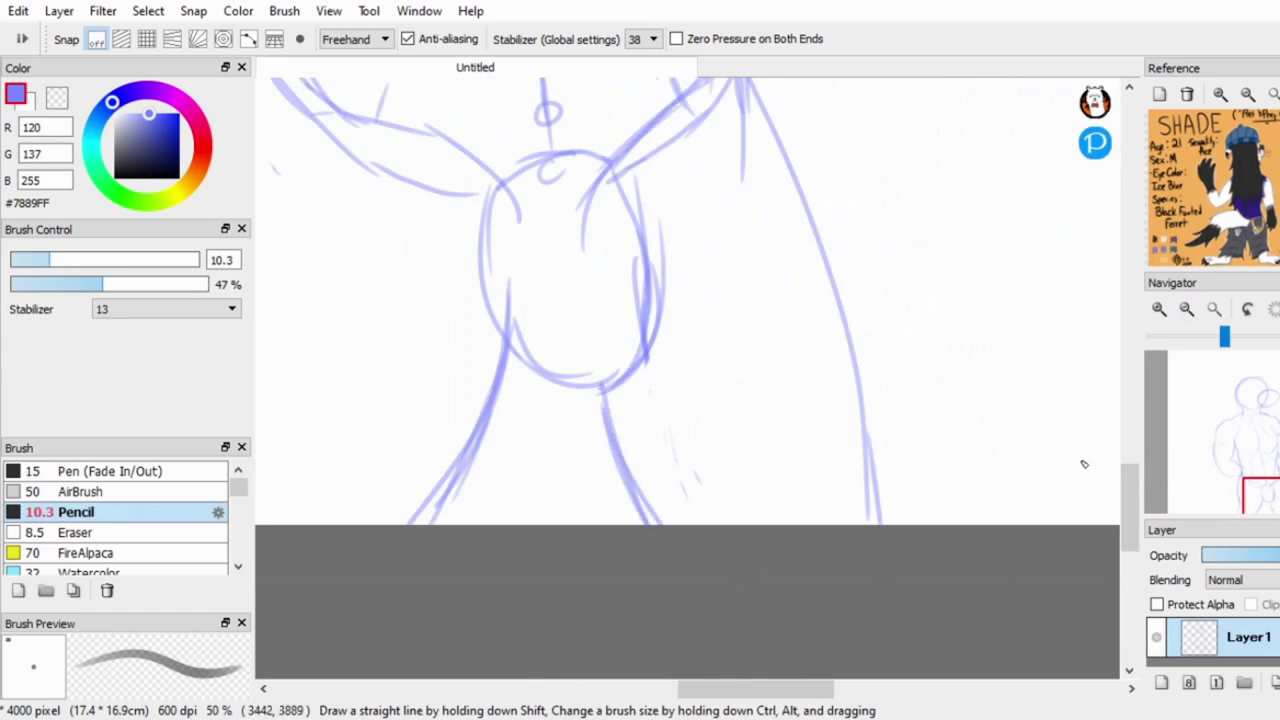
Draw jagged fur tufts on both forearms where they pass behind the waist.
scroll(1080, 472, "up", 5)
scroll(587, 525, "up", 1)
left_click_drag(590, 468, 460, 505)
left_click_drag(540, 500, 494, 632)
scroll(706, 496, "right", 3)
left_click_drag(706, 496, 760, 670)
scroll(700, 500, "down", 4)
left_click_drag(1130, 380, 1146, 342)
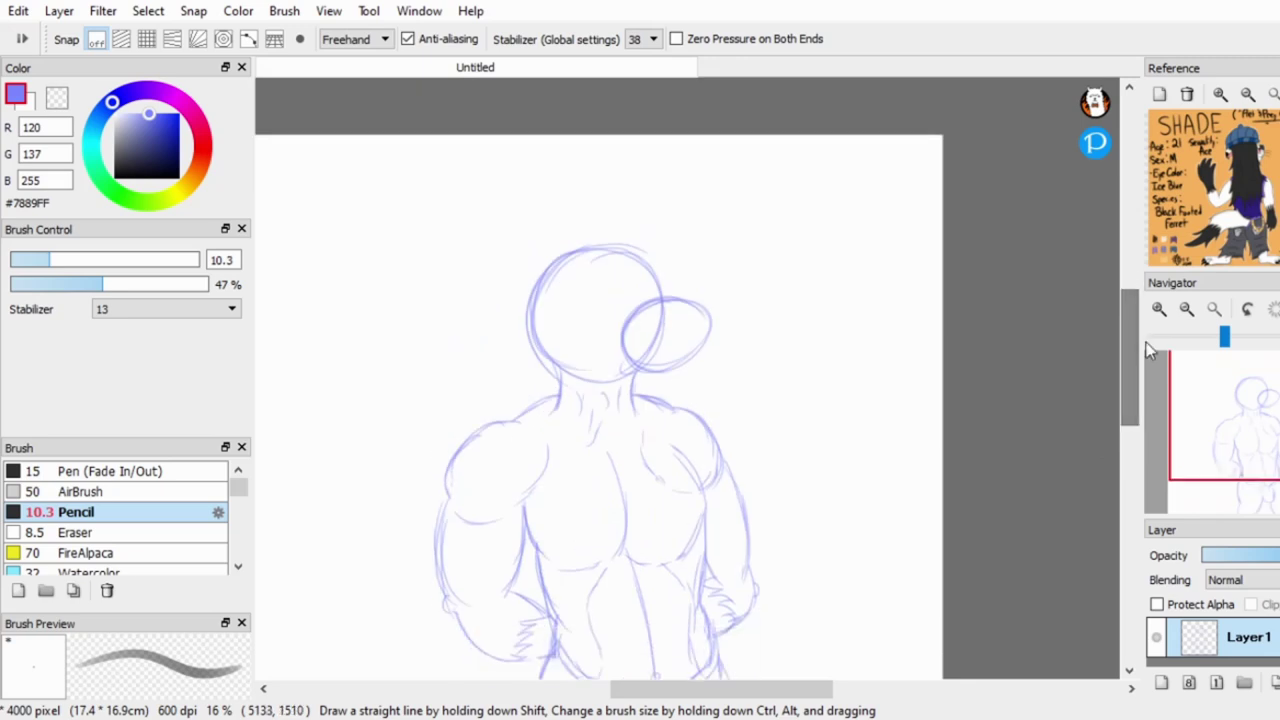
Lasso the two head circles, enlarge them slightly with Transform, and deselect.
scroll(620, 320, "up", 3)
scroll(620, 320, "down", 1)
key("l")
mouse_move(757, 152)
left_mouse_down()
mouse_move(491, 423)
mouse_move(772, 142)
left_mouse_up()
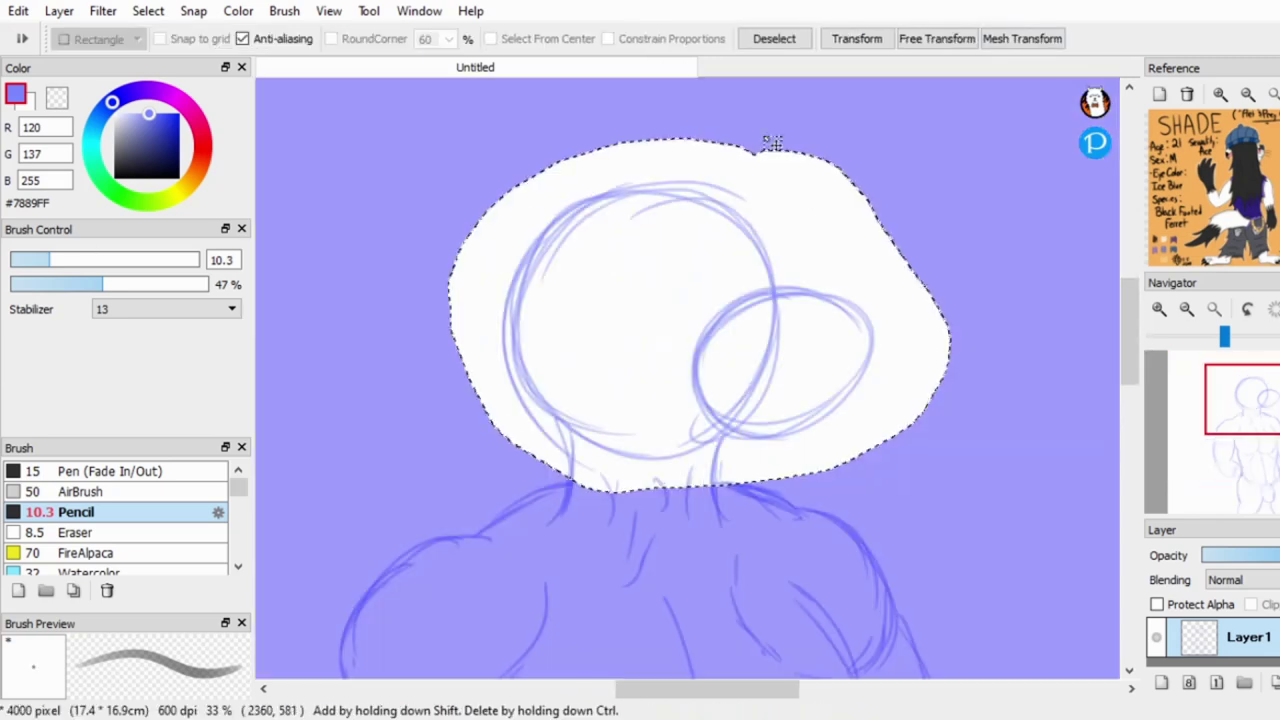
key("ctrl+t")
left_click(1016, 686)
left_click(774, 38)
scroll(700, 400, "down", 2)
scroll(1042, 268, "right", 2)
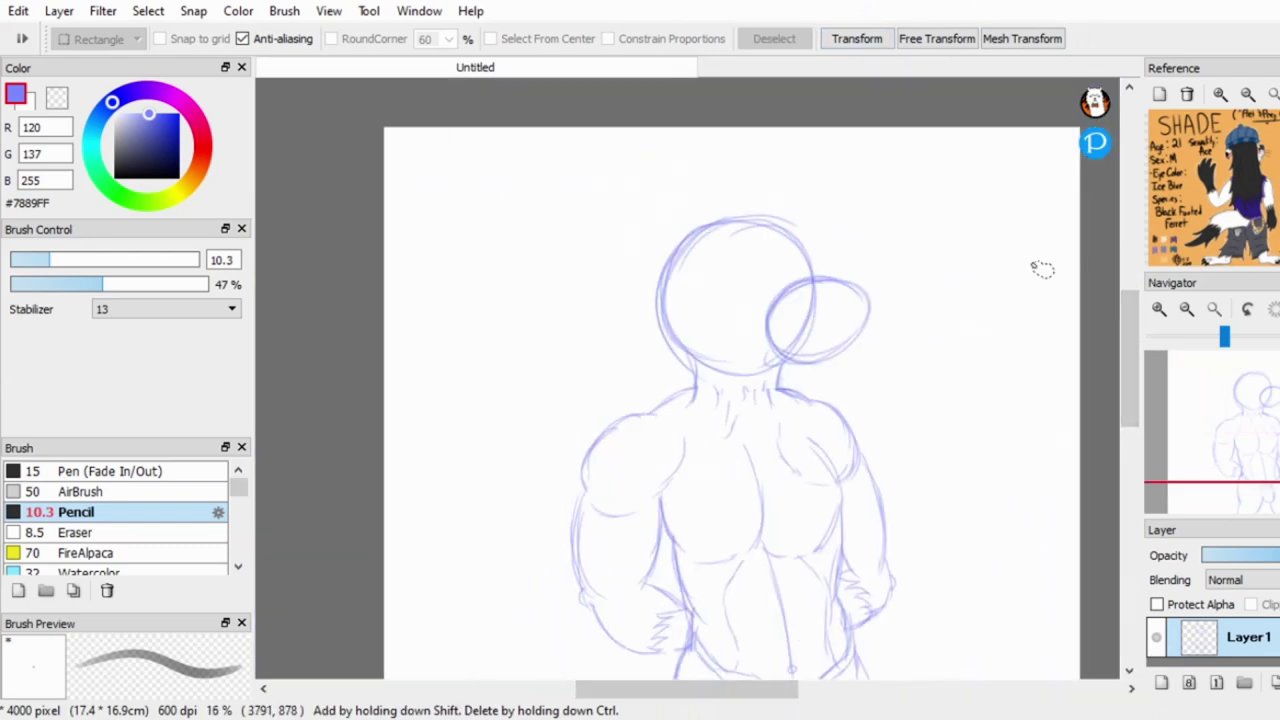
Sketch the swept fringe over the forehead and a long inner hair strand running down to the chest.
scroll(880, 349, "up", 3)
key("b")
left_click_drag(1160, 384, 1250, 391)
scroll(970, 458, "down", 2)
scroll(920, 393, "up", 2)
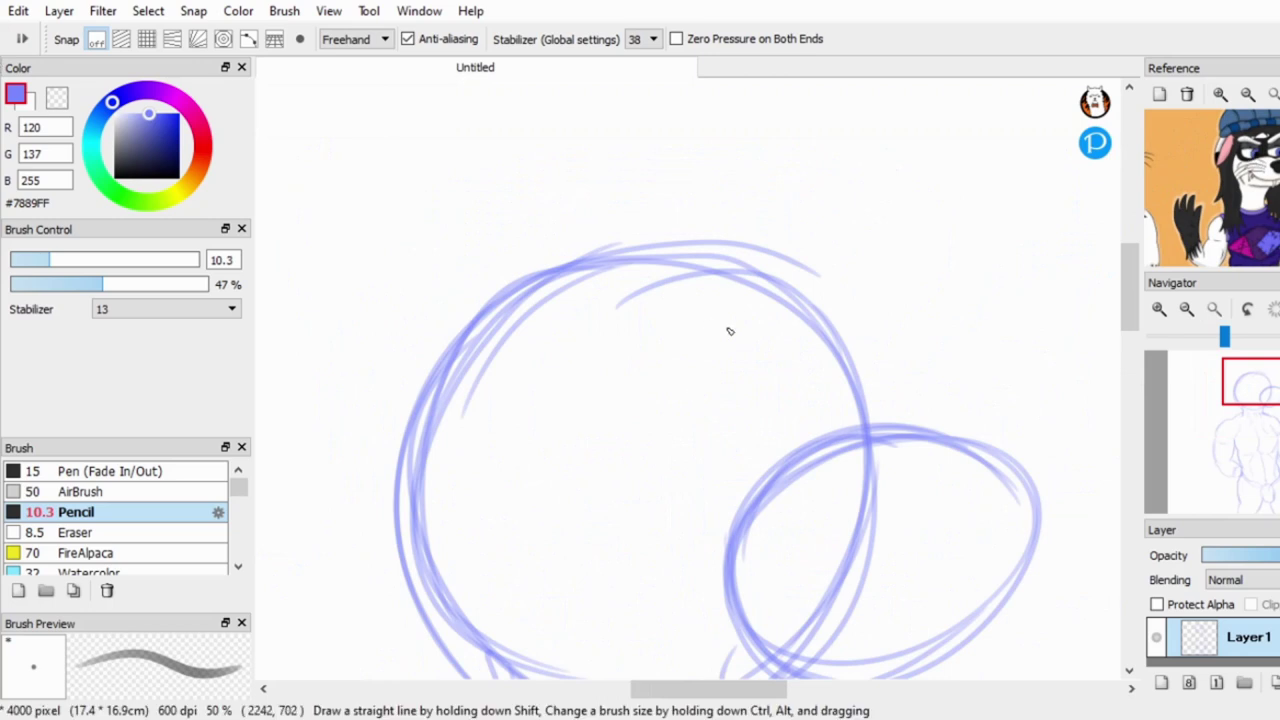
left_click_drag(748, 316, 562, 416)
mouse_move(875, 355)
left_mouse_down()
mouse_move(618, 245)
mouse_move(800, 175)
left_mouse_up()
scroll(771, 177, "down", 2)
left_click_drag(1128, 366, 1128, 396)
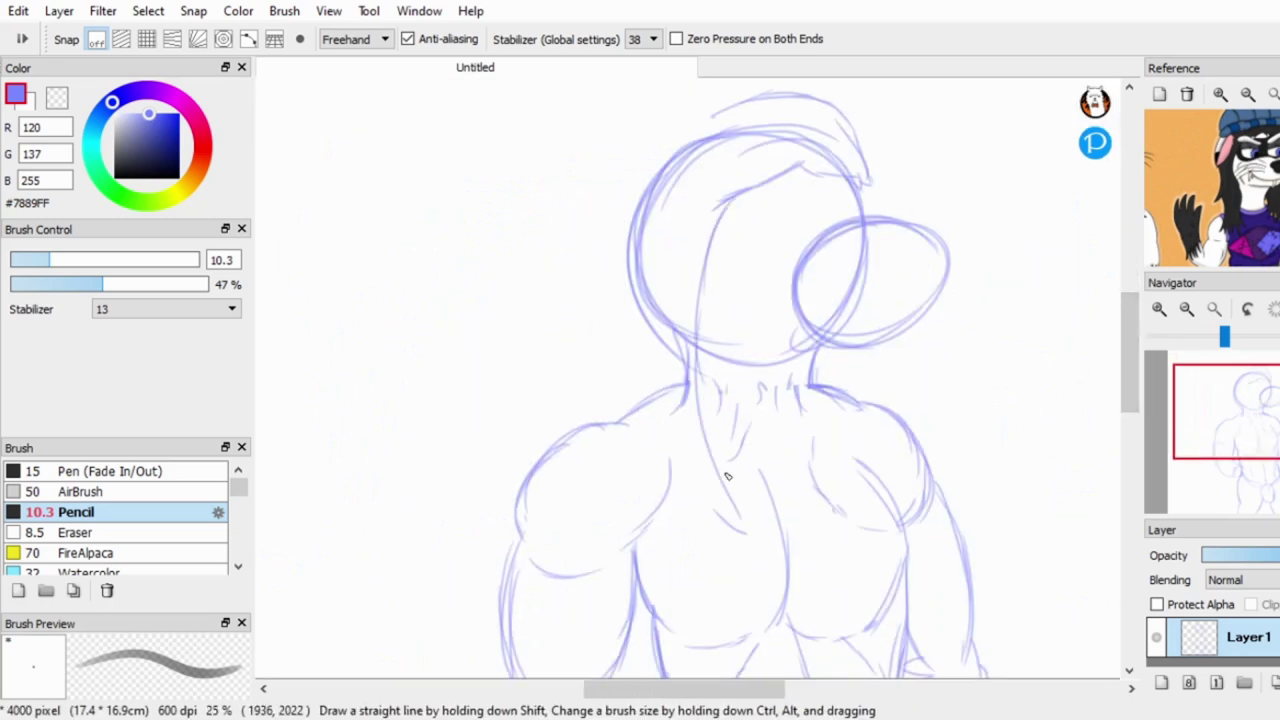
Sketch the outer edge of the long hair from the crown down over the shoulder, redoing the first stroke.
scroll(686, 149, "up", 1)
left_click_drag(660, 165, 540, 635)
key("ctrl+z")
left_click_drag(692, 150, 610, 278)
left_click_drag(1129, 380, 1129, 440)
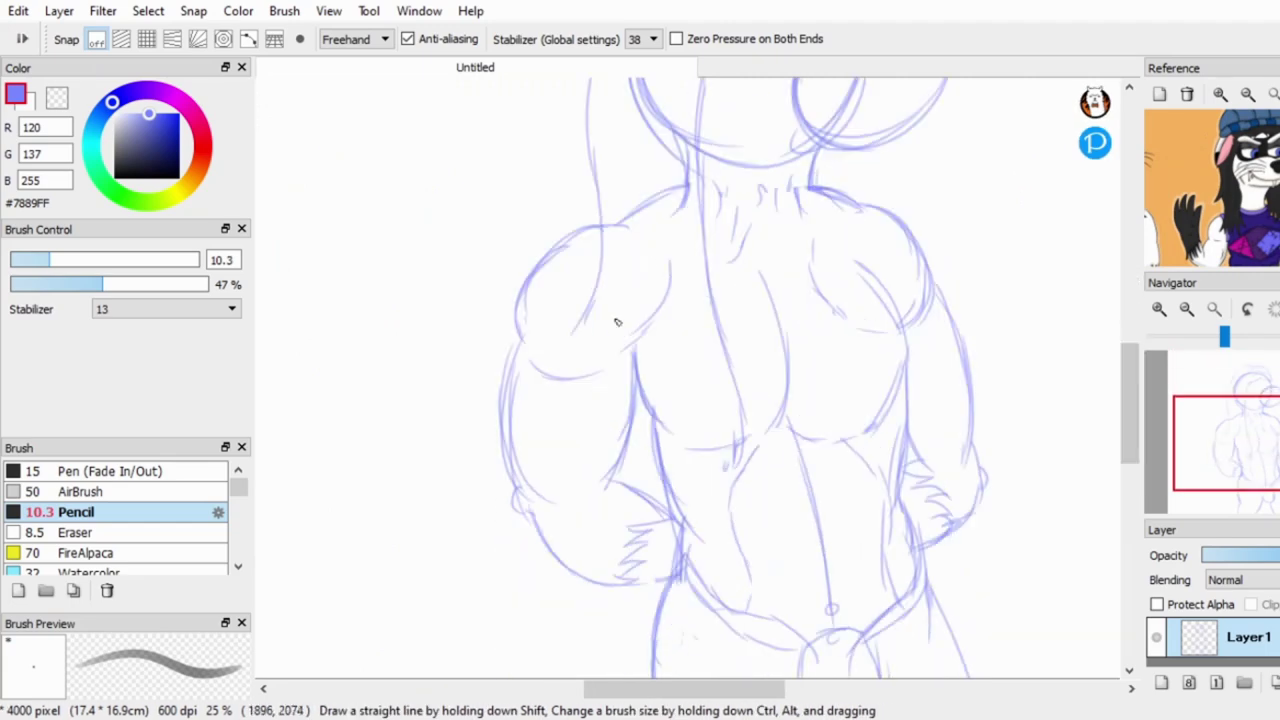
Refine the hair's parting and the top contour above the head circle.
scroll(894, 337, "up", 3)
scroll(752, 215, "up", 1)
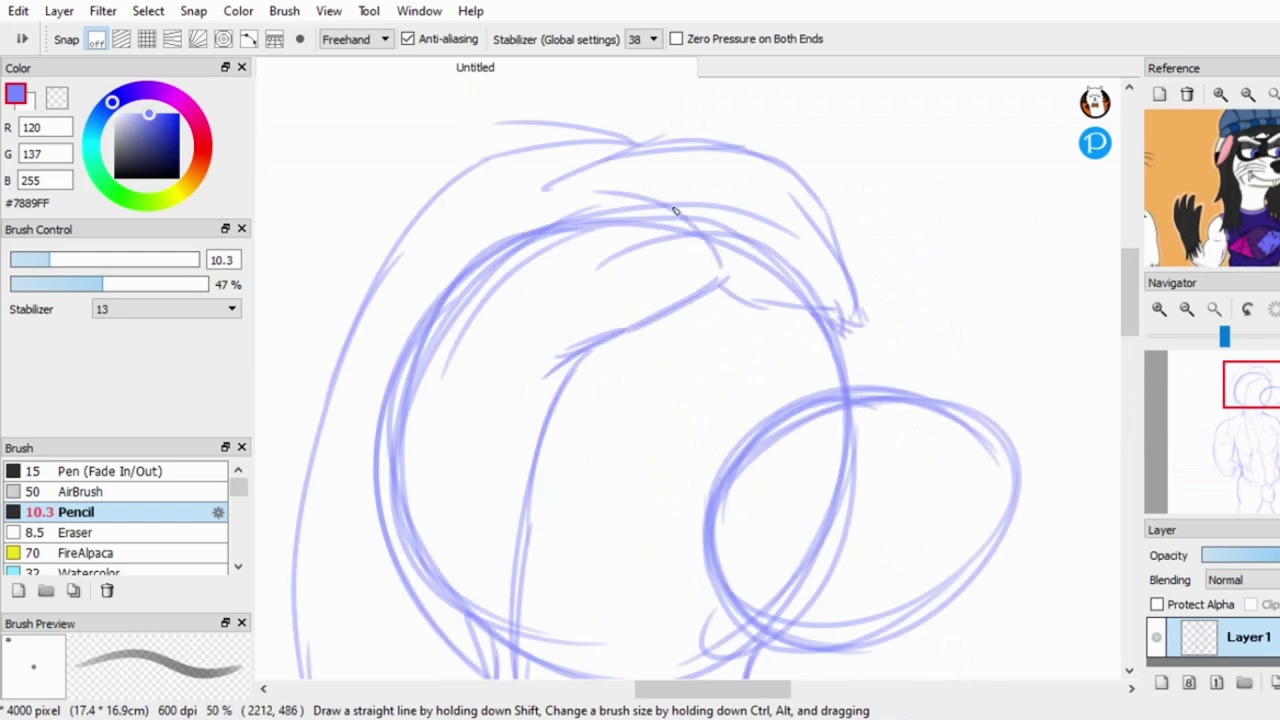
left_click_drag(686, 148, 403, 278)
scroll(403, 278, "down", 3)
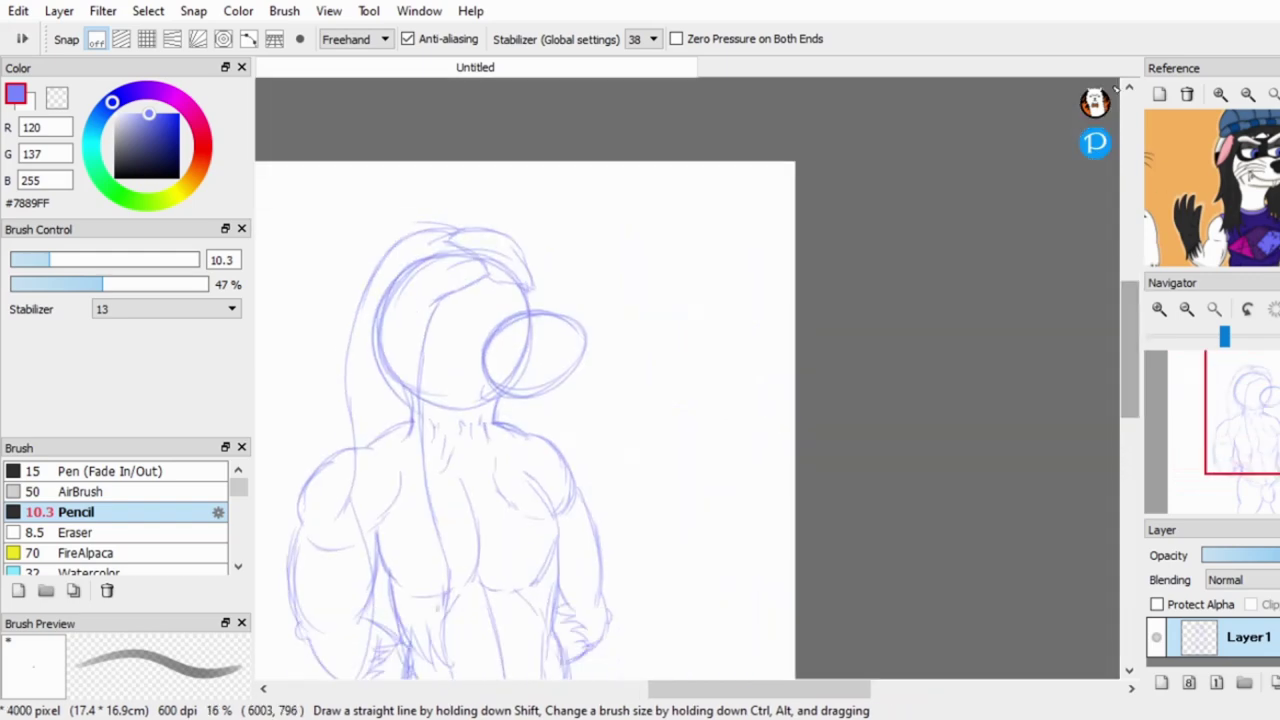
scroll(884, 320, "up", 3)
left_click_drag(884, 320, 812, 380)
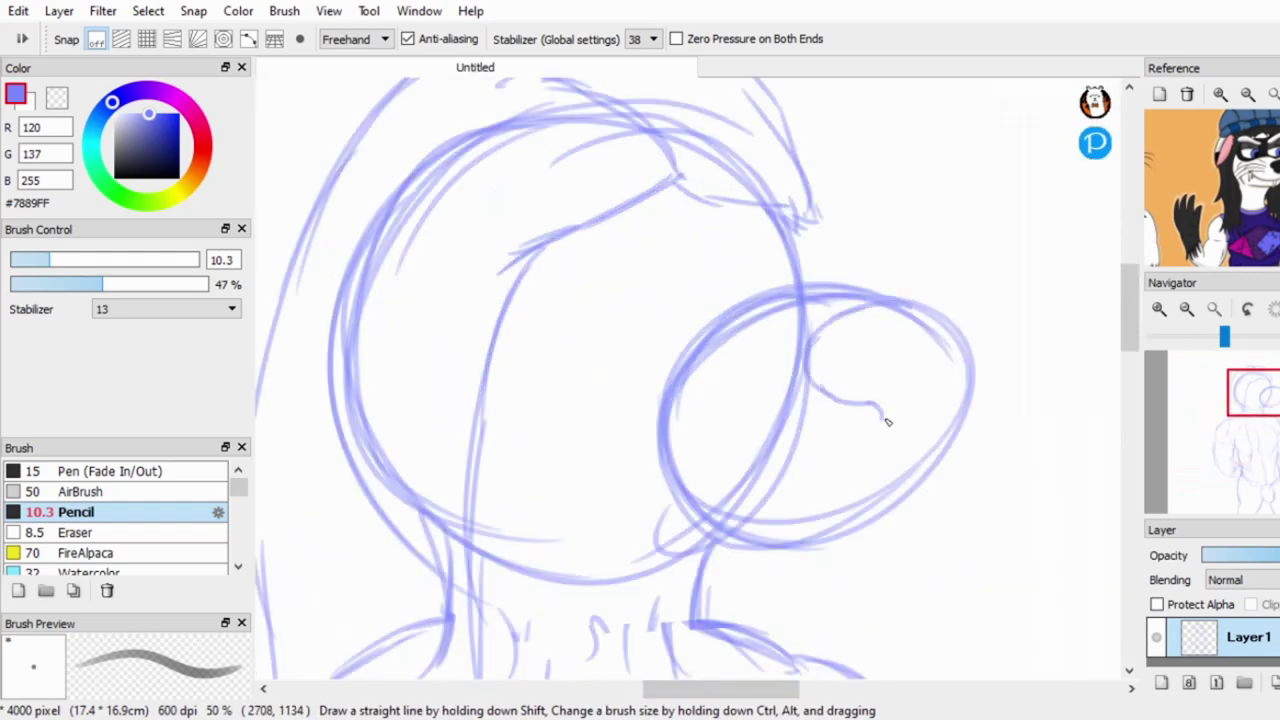
key("ctrl+z")
scroll(670, 242, "up", 1)
mouse_move(708, 243)
left_mouse_down()
mouse_move(533, 267)
mouse_move(659, 272)
left_mouse_up()
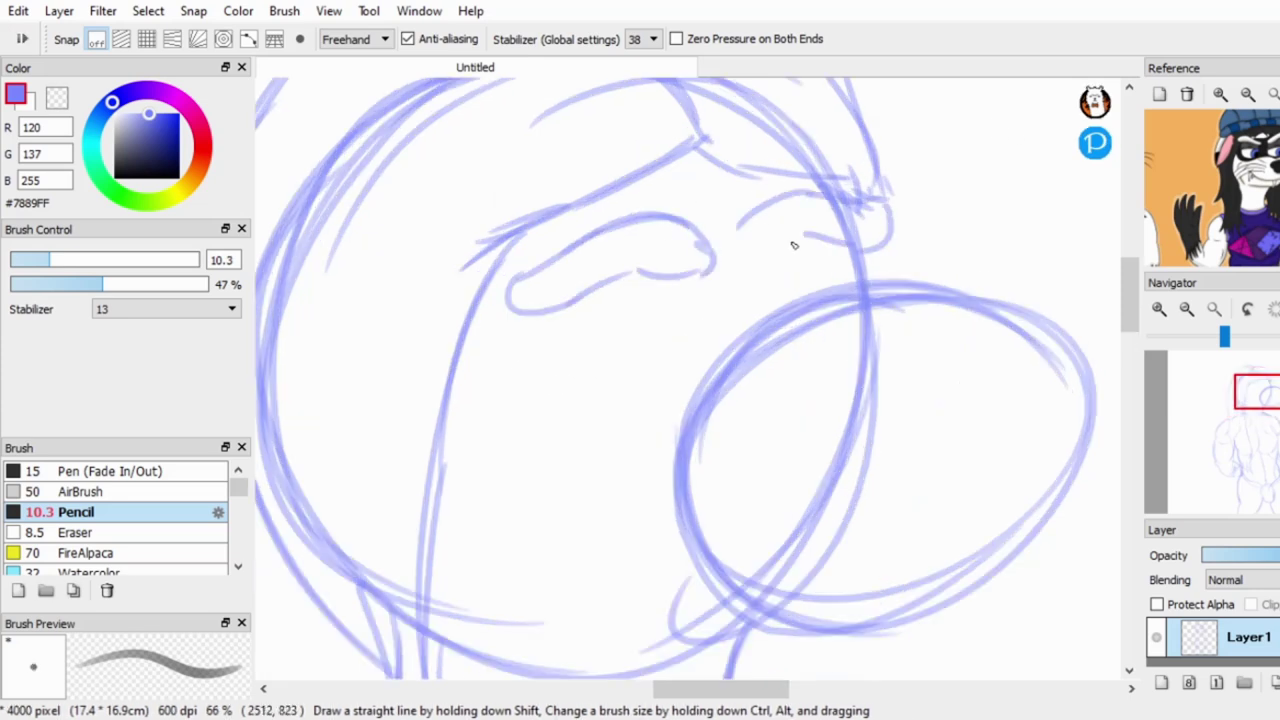
key("ctrl+z")
key("ctrl+z")
key("ctrl+z")
scroll(1075, 280, "down", 2)
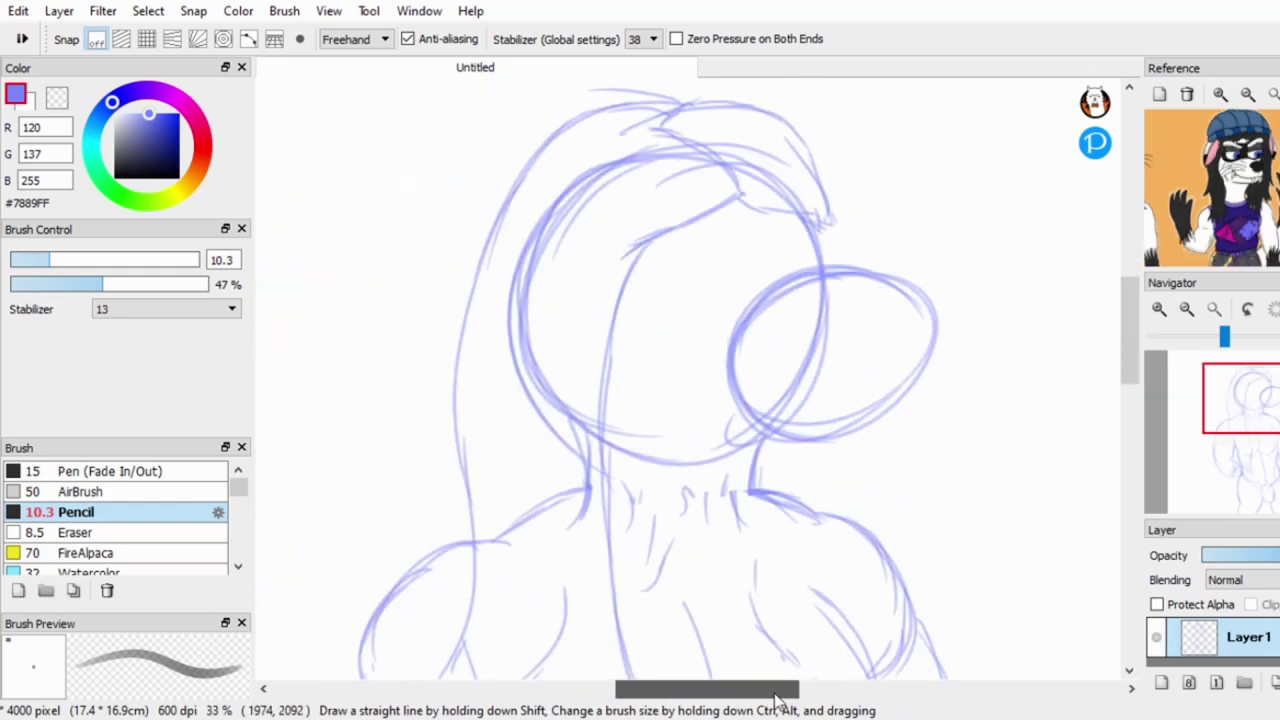
key("ctrl+y")
key("ctrl+y")
key("ctrl+y")
key("ctrl+y")
key("ctrl+y")
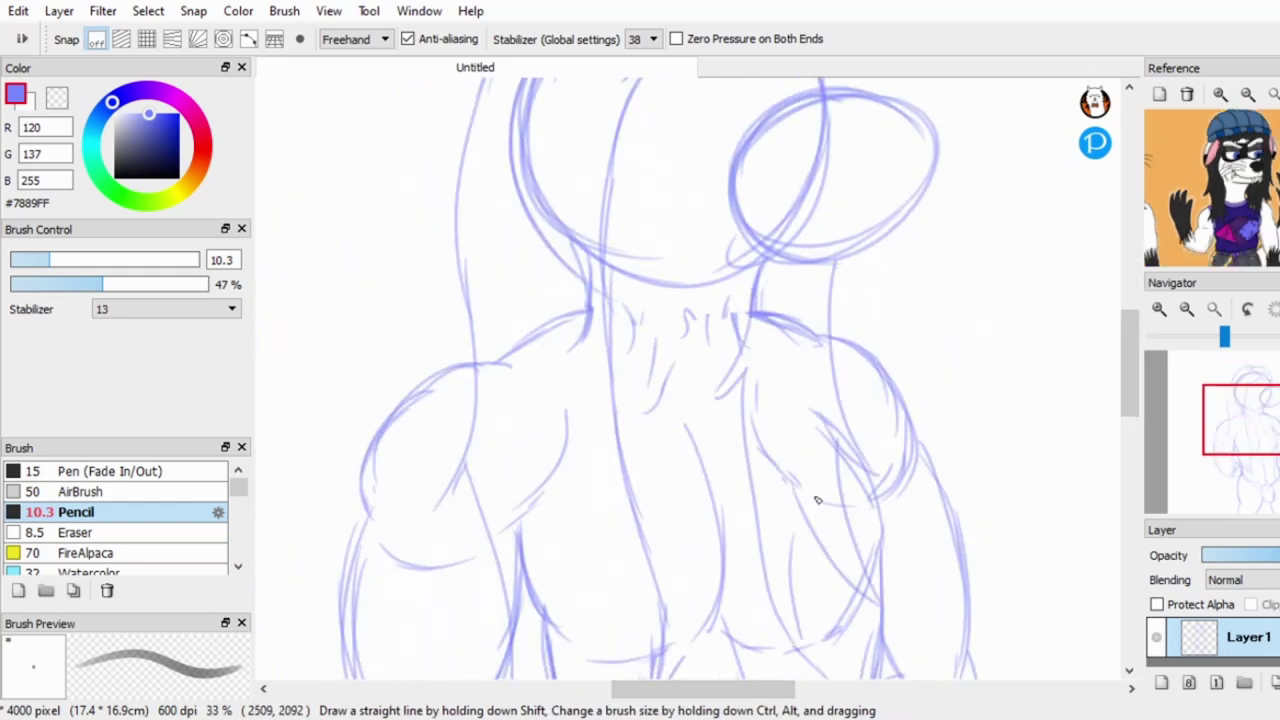
scroll(1128, 405, "down", 2)
scroll(925, 140, "up", 2)
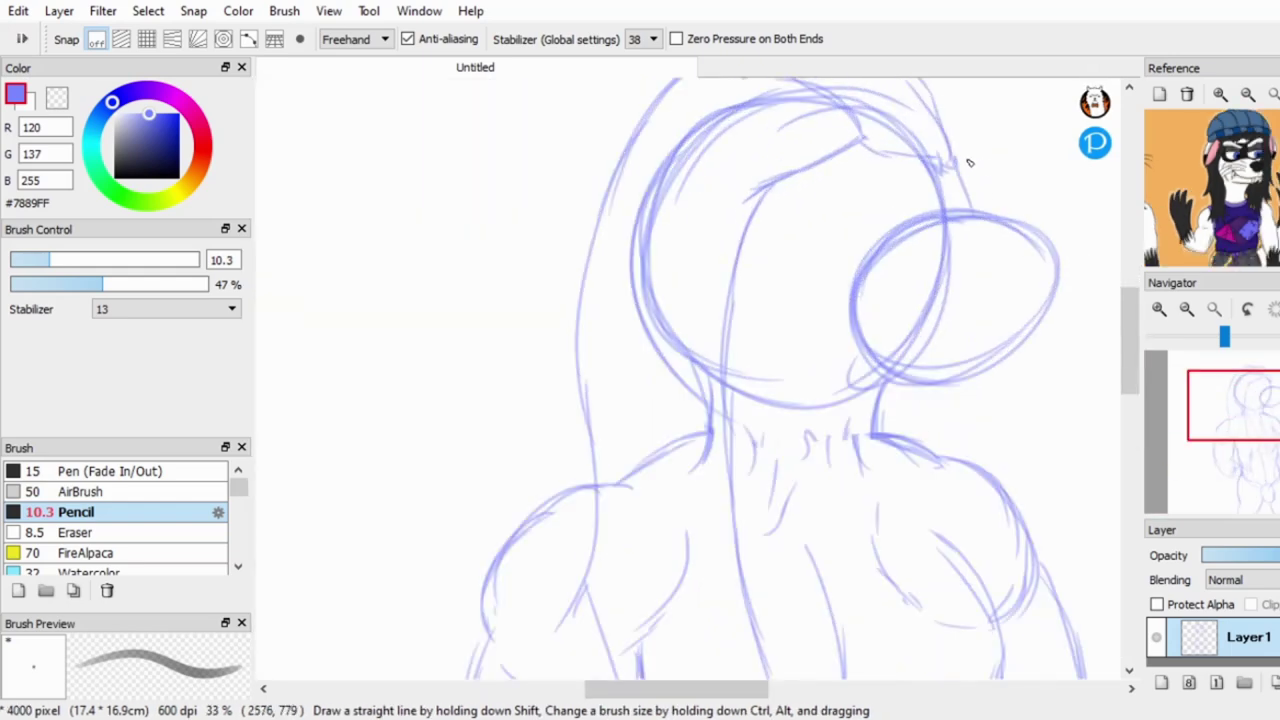
scroll(1128, 330, "down", 3)
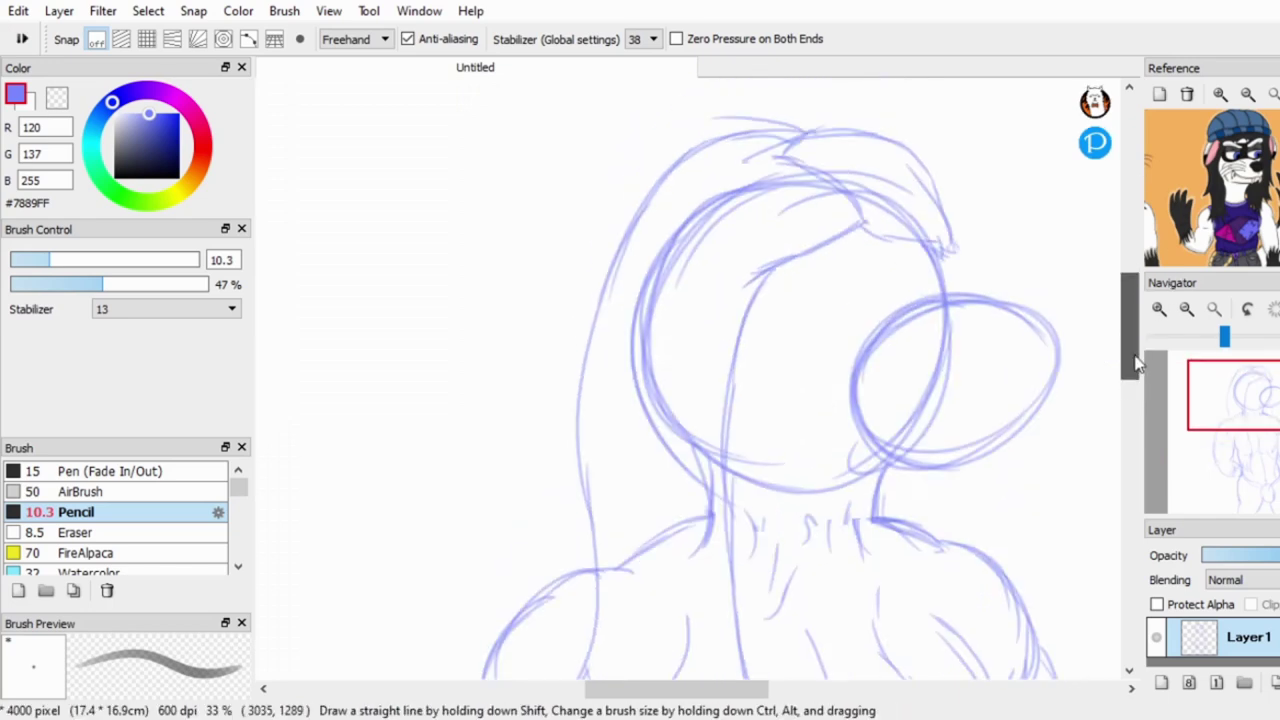
Save the drawing and sketch curved vertical and horizontal facial guidelines across the head and muzzle circles.
scroll(1019, 327, "up", 2)
key("ctrl+s")
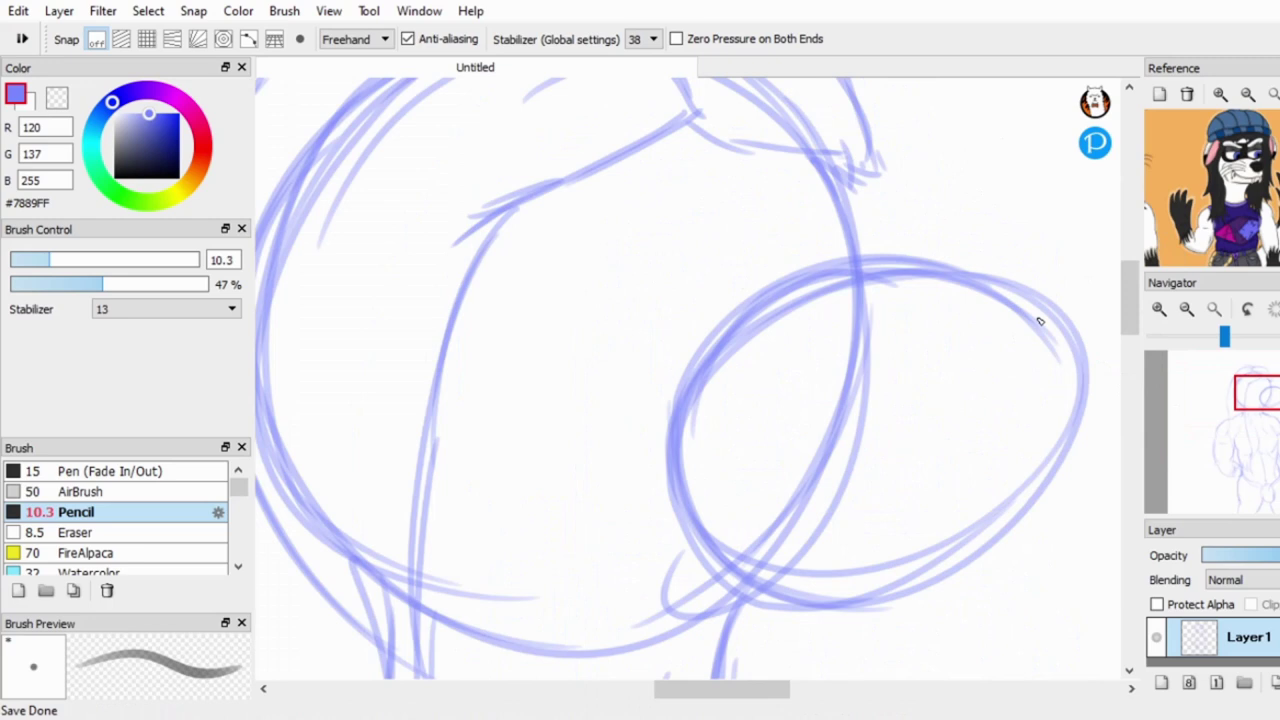
left_click_drag(705, 120, 655, 640)
mouse_move(458, 378)
left_mouse_down()
mouse_move(900, 290)
mouse_move(676, 415)
left_mouse_up()
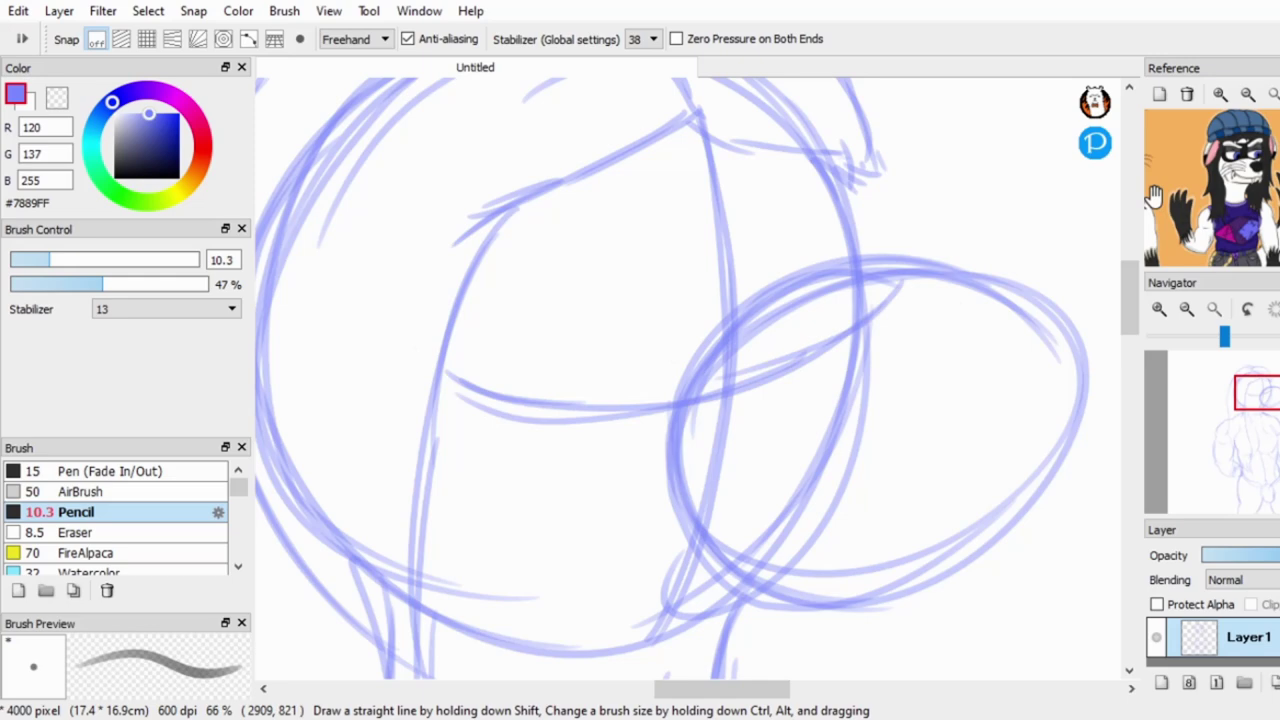
Sketch the muzzle's bridge line and a rounded nose at its tip, redoing the first bridge strokes.
mouse_move(766, 354)
left_mouse_down()
mouse_move(706, 154)
mouse_move(551, 409)
mouse_move(800, 390)
left_mouse_up()
mouse_move(530, 380)
left_mouse_down()
mouse_move(557, 289)
mouse_move(690, 215)
left_mouse_up()
key("ctrl+z")
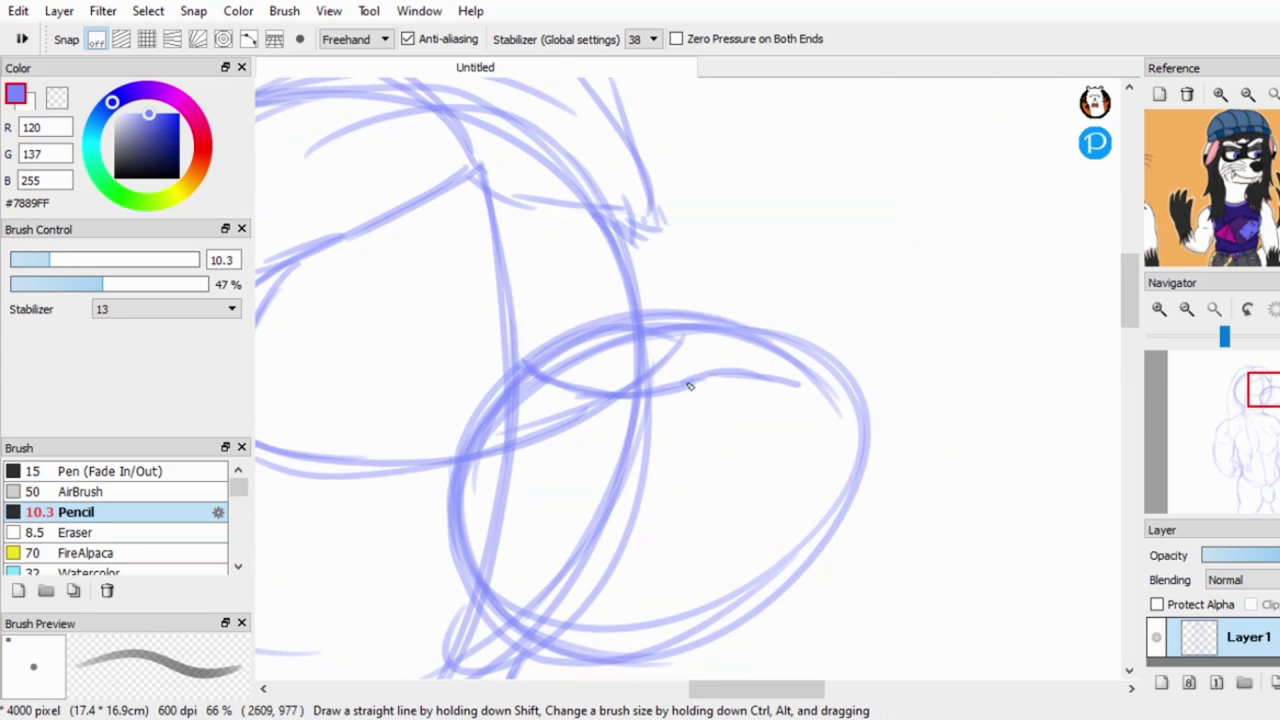
scroll(714, 271, "down", 2)
scroll(684, 355, "up", 2)
key("ctrl+z")
mouse_move(720, 310)
left_mouse_down()
mouse_move(815, 340)
mouse_move(860, 455)
left_mouse_up()
left_click(116, 114)
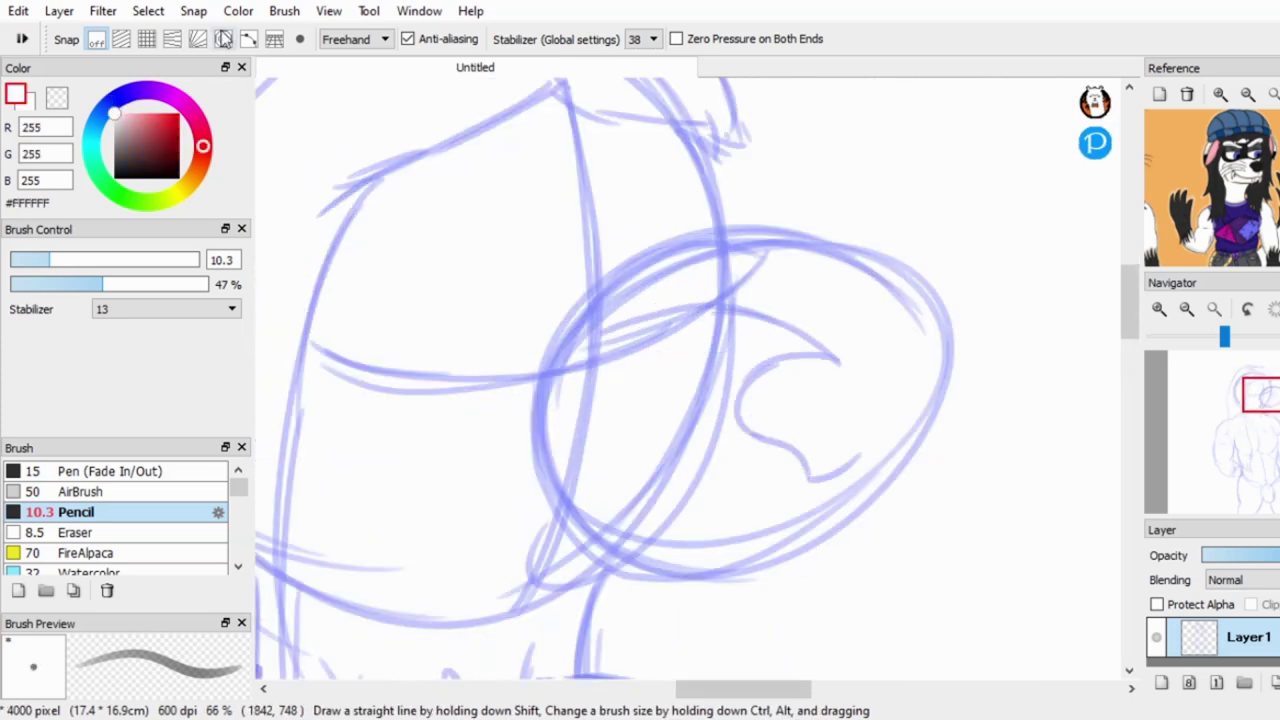
left_click_drag(848, 352, 858, 462)
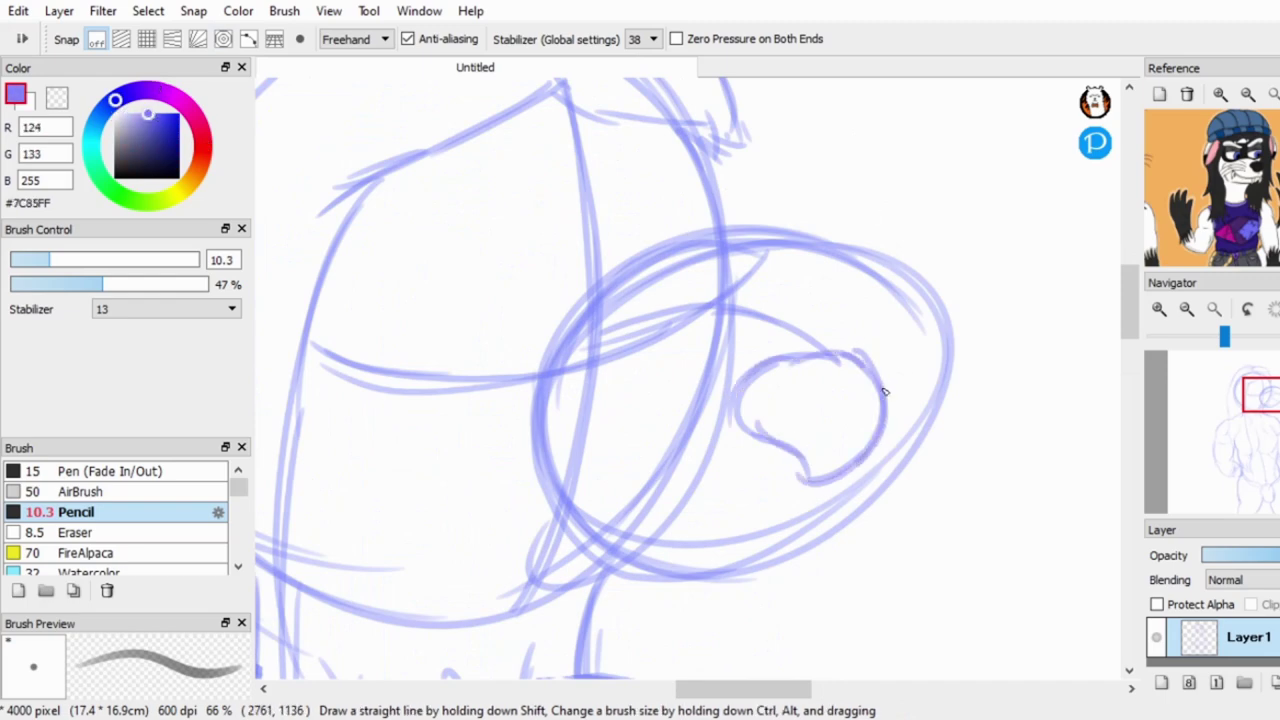
Sketch the brow line over both eyes and the outer curve of the near eye socket.
left_click_drag(734, 167, 847, 184)
left_click_drag(834, 138, 654, 183)
mouse_move(568, 172)
left_mouse_down()
mouse_move(458, 321)
mouse_move(701, 295)
mouse_move(703, 360)
mouse_move(729, 343)
left_mouse_up()
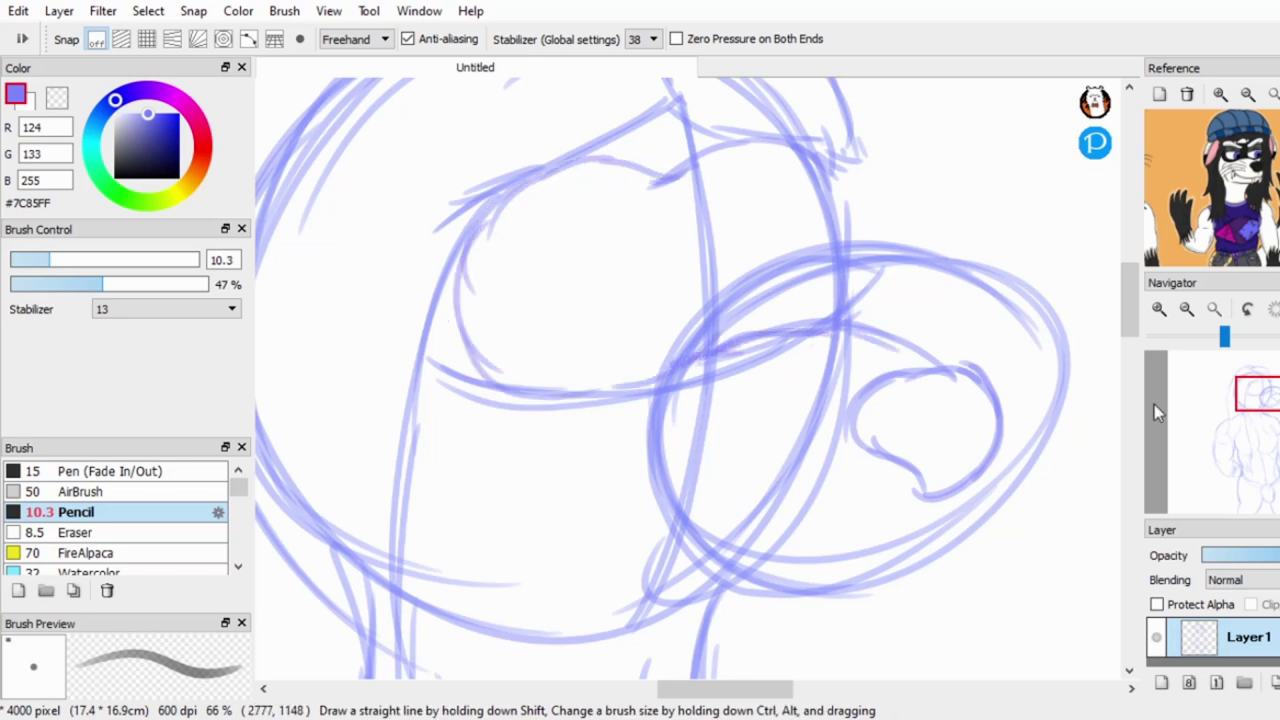
Sketch the smiling mouth line, cheek curve and lower jaw, undoing the stroke running from the chin to the cheek.
scroll(925, 473, "down", 2)
left_click_drag(560, 408, 640, 450)
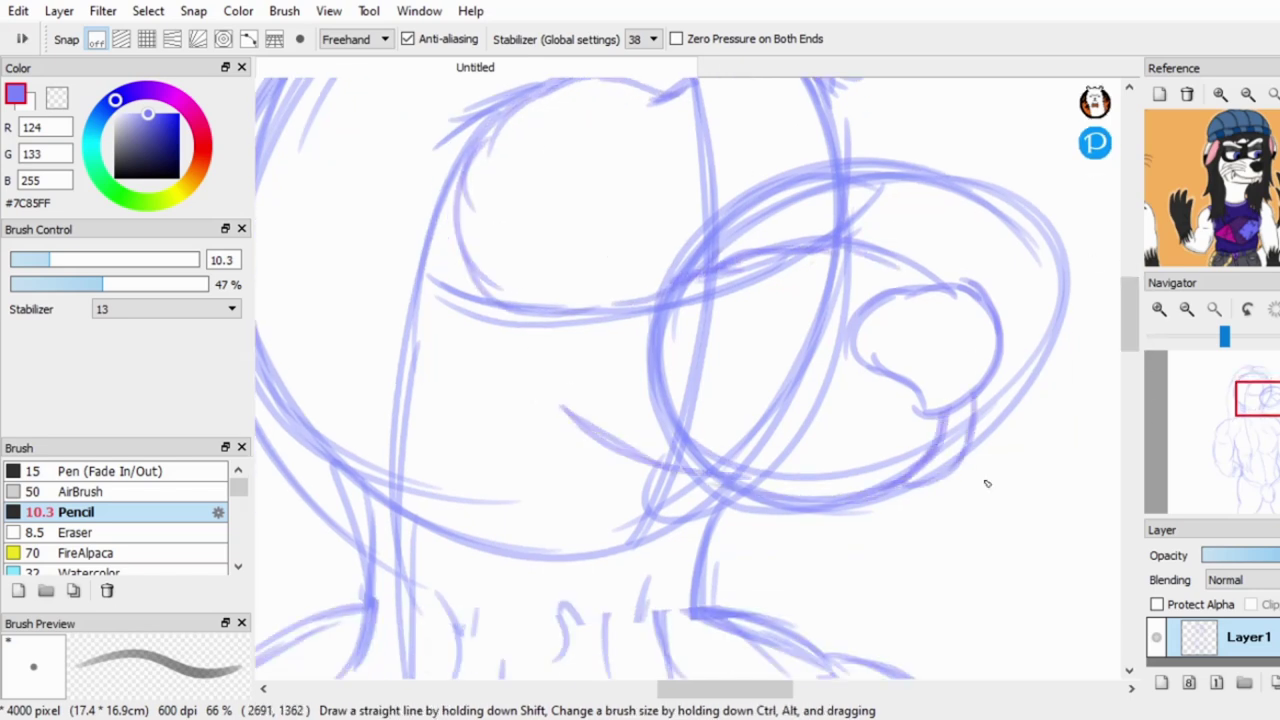
left_click_drag(445, 328, 560, 420)
scroll(708, 408, "left", 3)
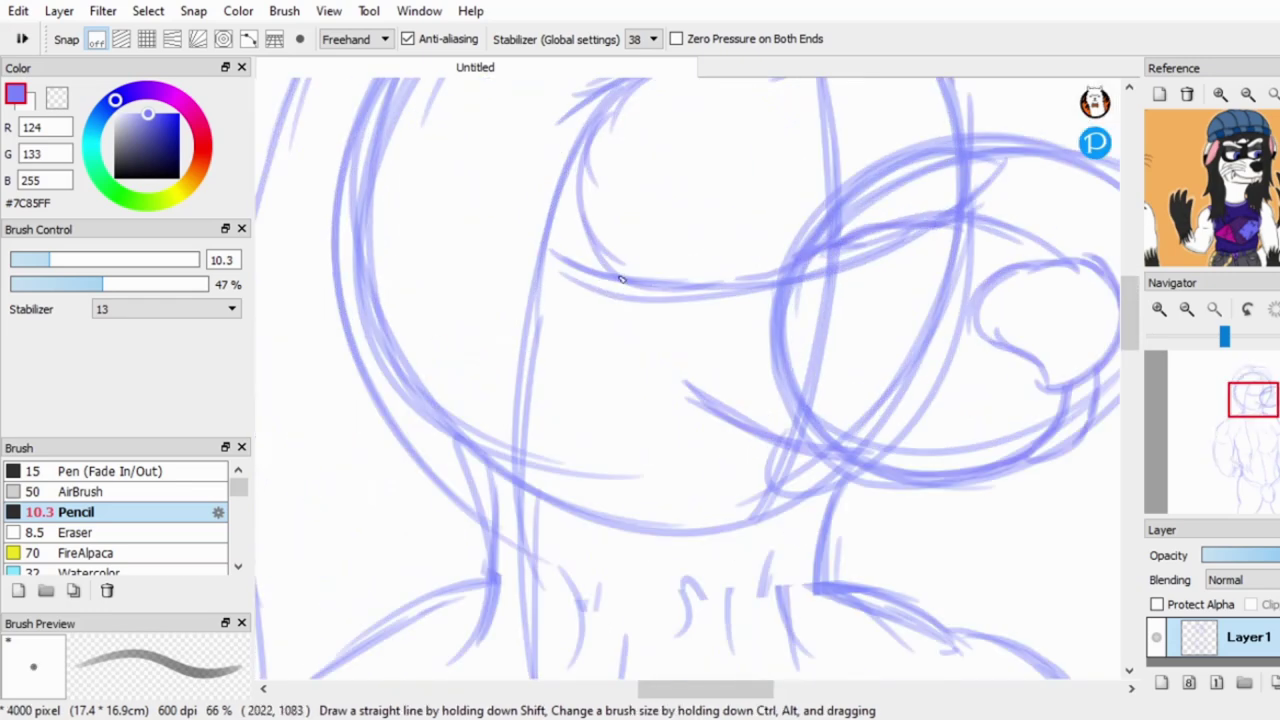
left_click_drag(1187, 440, 1150, 372)
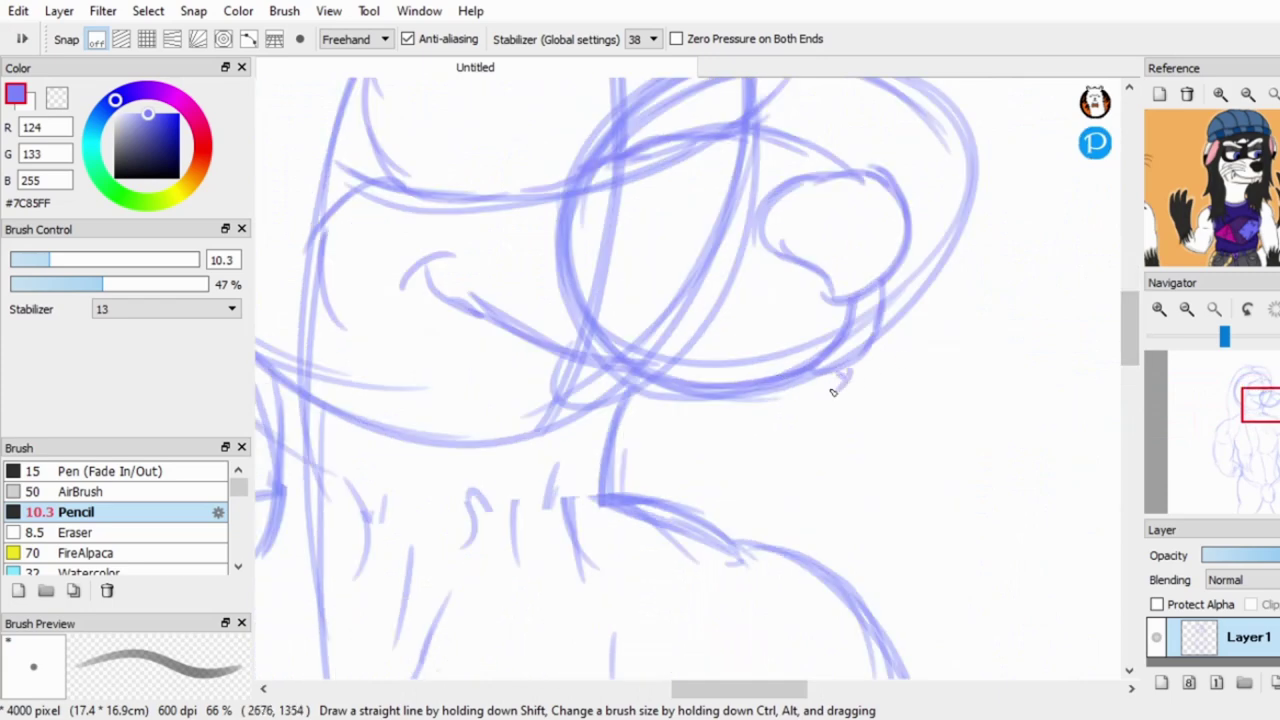
mouse_move(858, 394)
left_mouse_down()
mouse_move(540, 436)
mouse_move(370, 362)
mouse_move(344, 320)
mouse_move(330, 232)
left_mouse_up()
key("ctrl+z")
left_click_drag(1131, 327, 1131, 282)
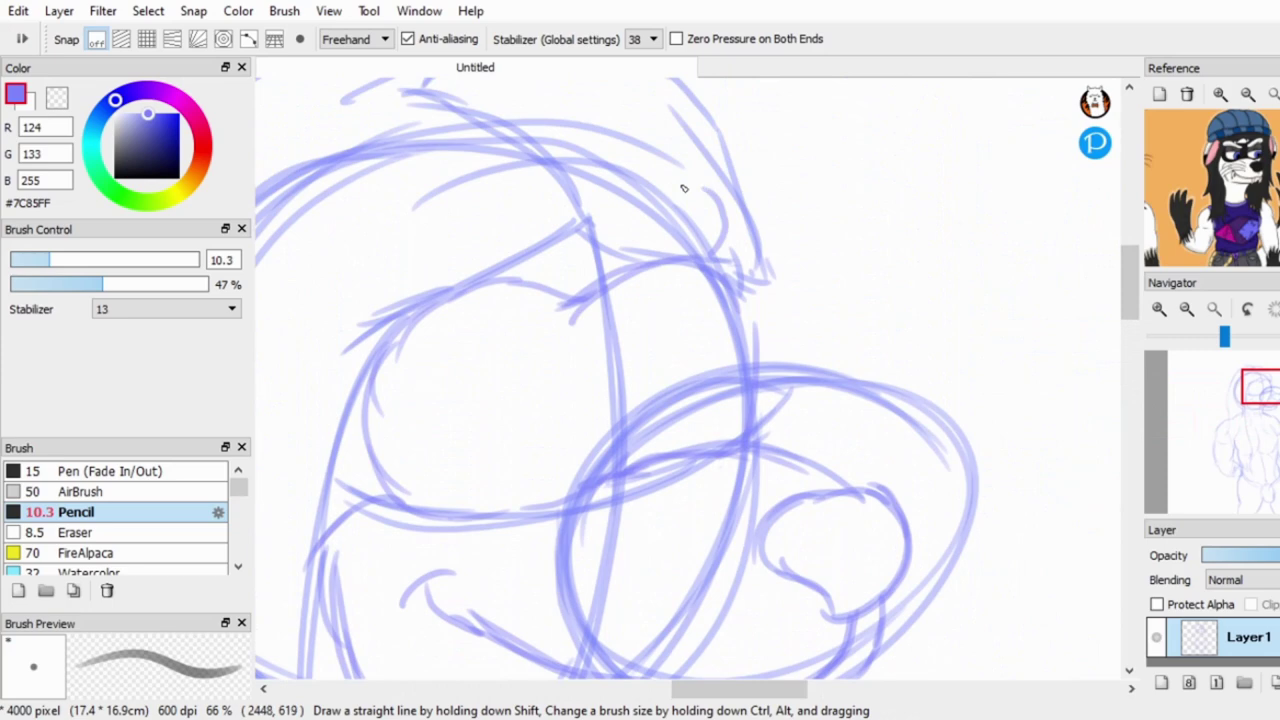
Sketch thick eyebrows and half-lidded eyes with round irises and pupils, redoing the near eye's outline.
scroll(529, 314, "up", 2)
scroll(459, 315, "down", 2)
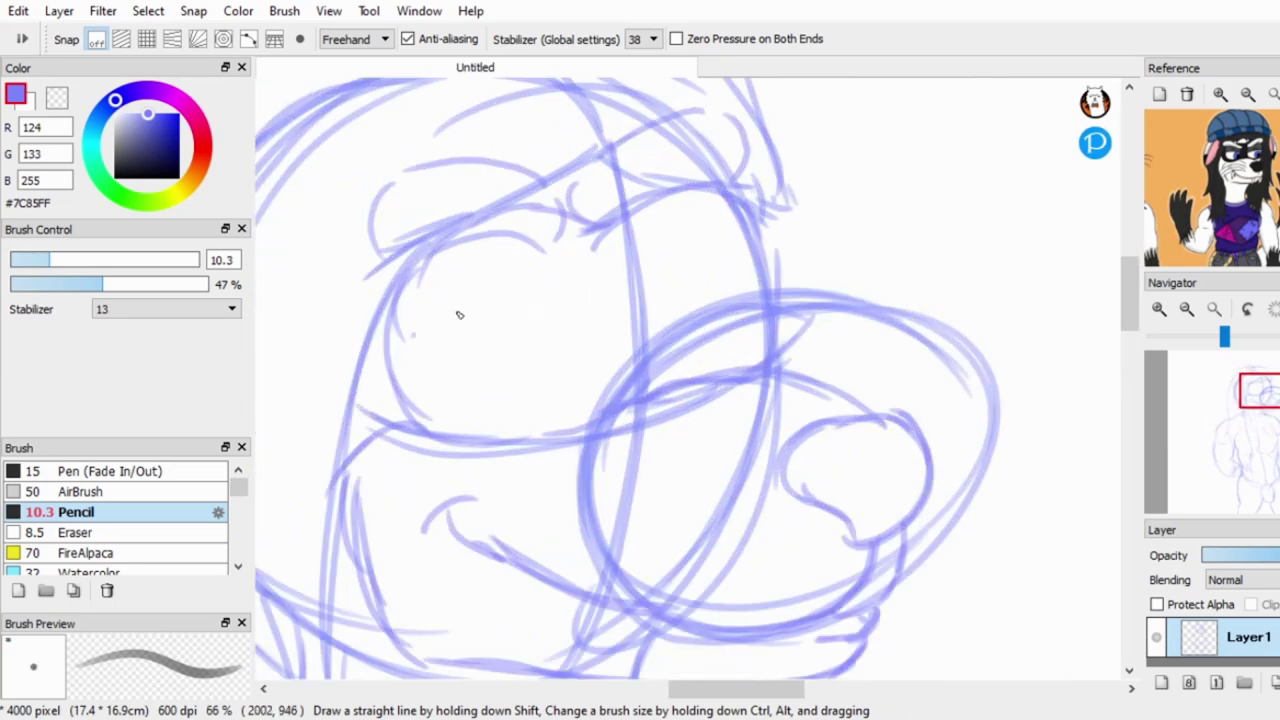
key("ctrl+z")
mouse_move(563, 240)
left_mouse_down()
mouse_move(588, 420)
mouse_move(432, 420)
left_mouse_up()
key("ctrl+z")
left_click_drag(590, 410, 418, 430)
left_click_drag(396, 352, 436, 430)
left_click_drag(617, 283, 622, 292)
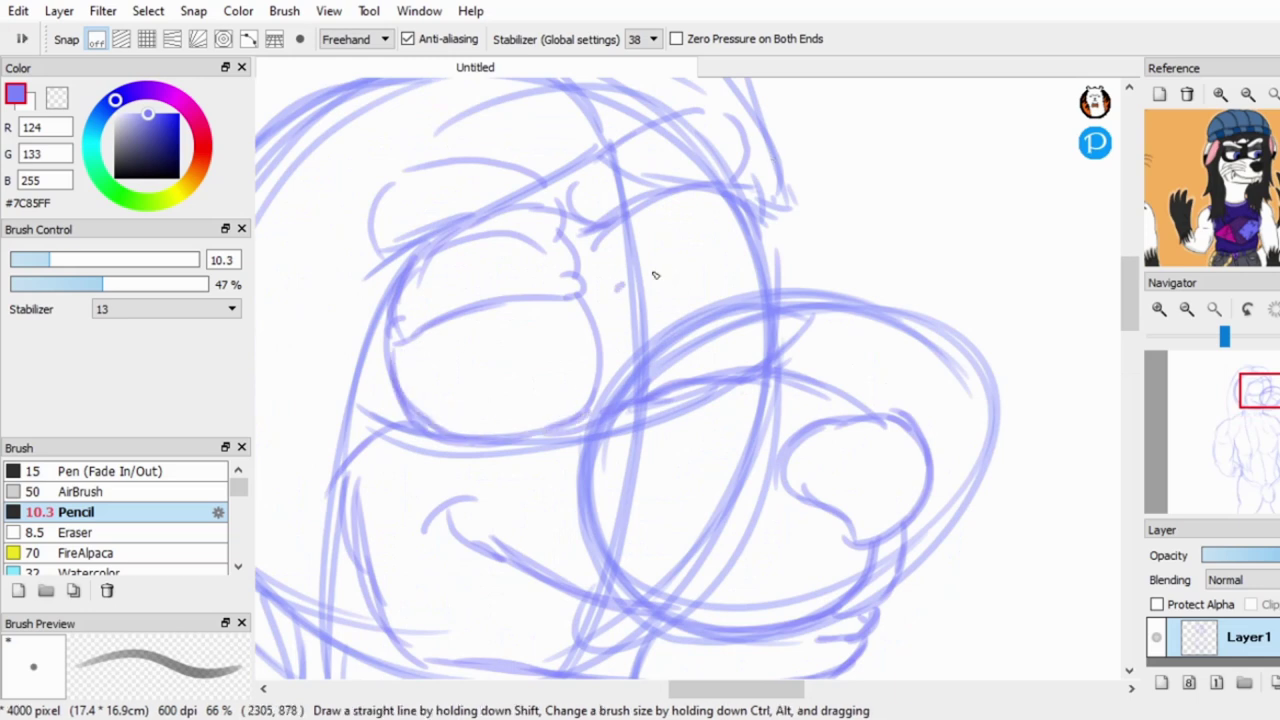
scroll(648, 326, "up", 4)
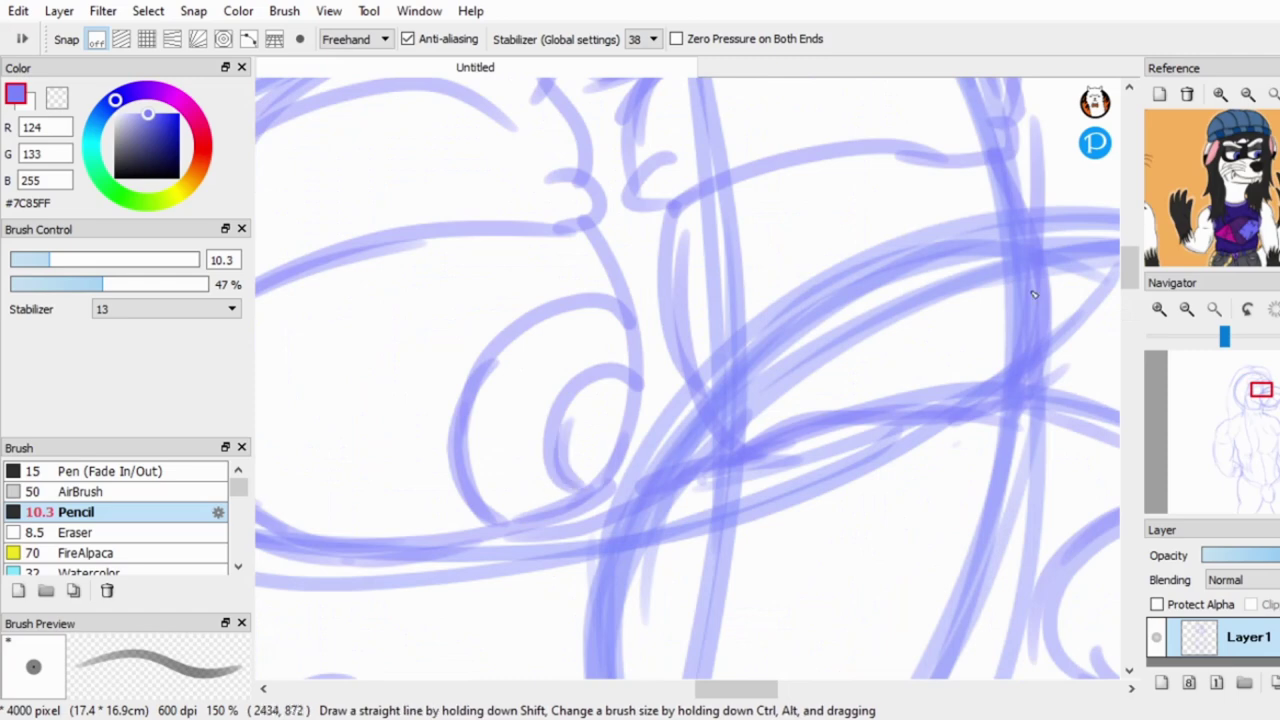
Sketch the narrow, pointed near ear folded back against the side of the head.
scroll(849, 217, "down", 4)
mouse_move(650, 528)
left_mouse_down()
mouse_move(784, 427)
mouse_move(640, 528)
left_mouse_up()
left_click_drag(672, 316, 748, 244)
left_click_drag(814, 350, 650, 520)
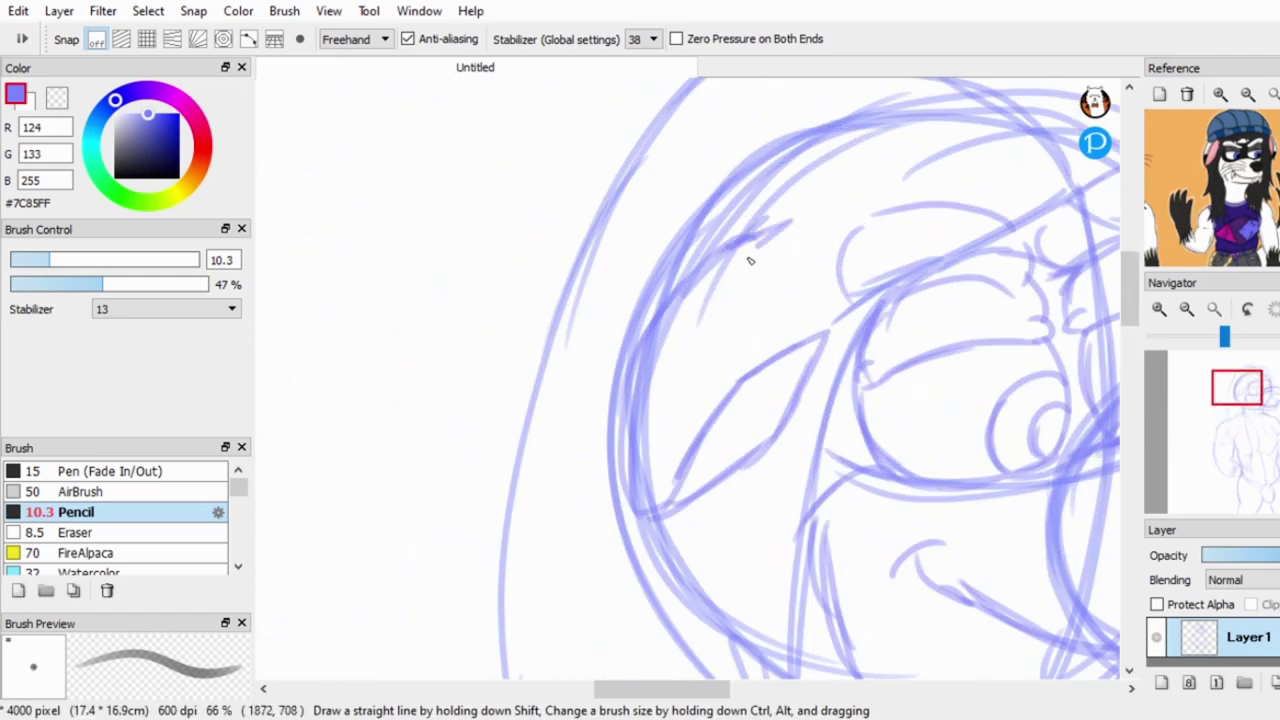
Try to sketch a curved far-side contour from the brow down to the top of the muzzle.
scroll(749, 257, "down", 2)
scroll(881, 203, "up", 2)
mouse_move(868, 190)
left_mouse_down()
mouse_move(985, 300)
mouse_move(985, 368)
left_mouse_up()
scroll(1057, 131, "up", 1)
left_click_drag(905, 488, 734, 383)
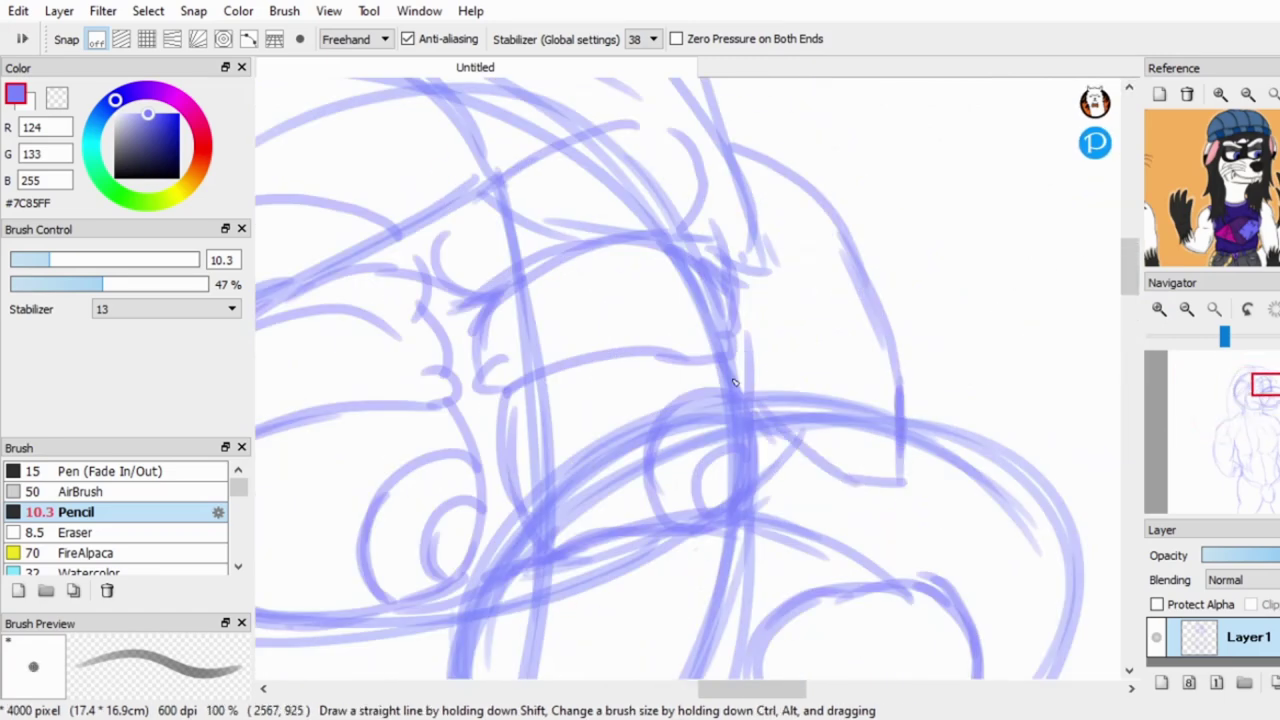
Sketch the tail's lower curve rising from the hip behind the near arm, undoing its upper continuation.
scroll(750, 375, "down", 5)
scroll(793, 414, "down", 4)
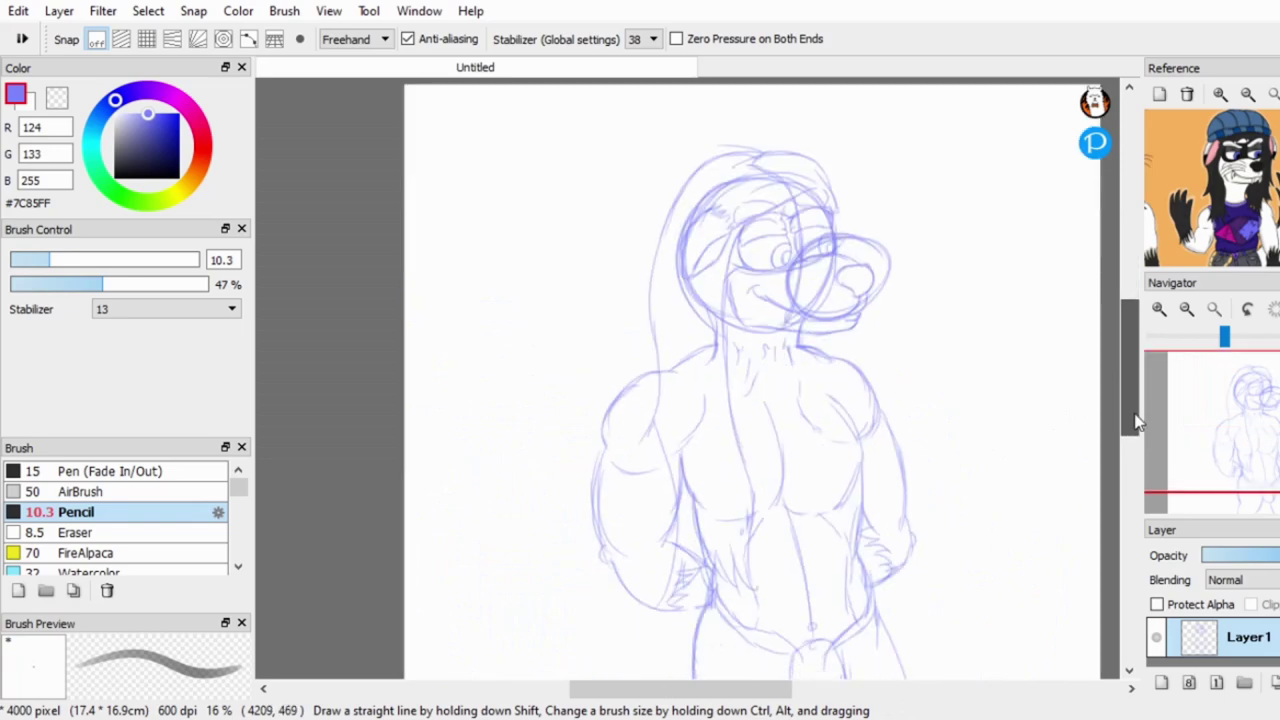
scroll(690, 398, "up", 2)
scroll(636, 367, "down", 2)
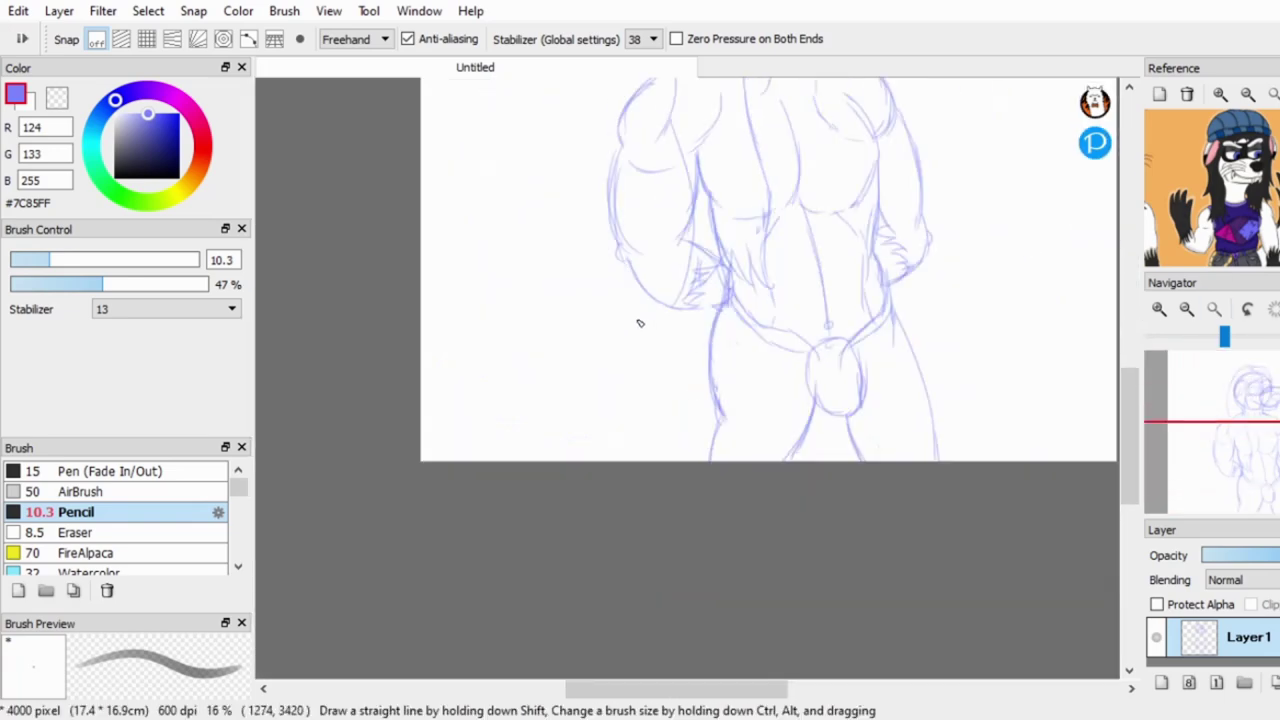
left_click_drag(718, 392, 545, 80)
scroll(560, 277, "up", 1)
left_click_drag(495, 268, 412, 95)
scroll(652, 322, "up", 1)
key("ctrl+z")
Complete the bushy tail up to a pointed tip with a jagged fur edge and zigzag fur tufts across it.
mouse_move(652, 322)
left_mouse_down()
mouse_move(520, 100)
mouse_move(532, 126)
left_mouse_up()
scroll(586, 229, "up", 2)
left_click_drag(445, 335, 318, 170)
scroll(1082, 402, "down", 1)
scroll(800, 440, "up", 3)
scroll(610, 447, "down", 2)
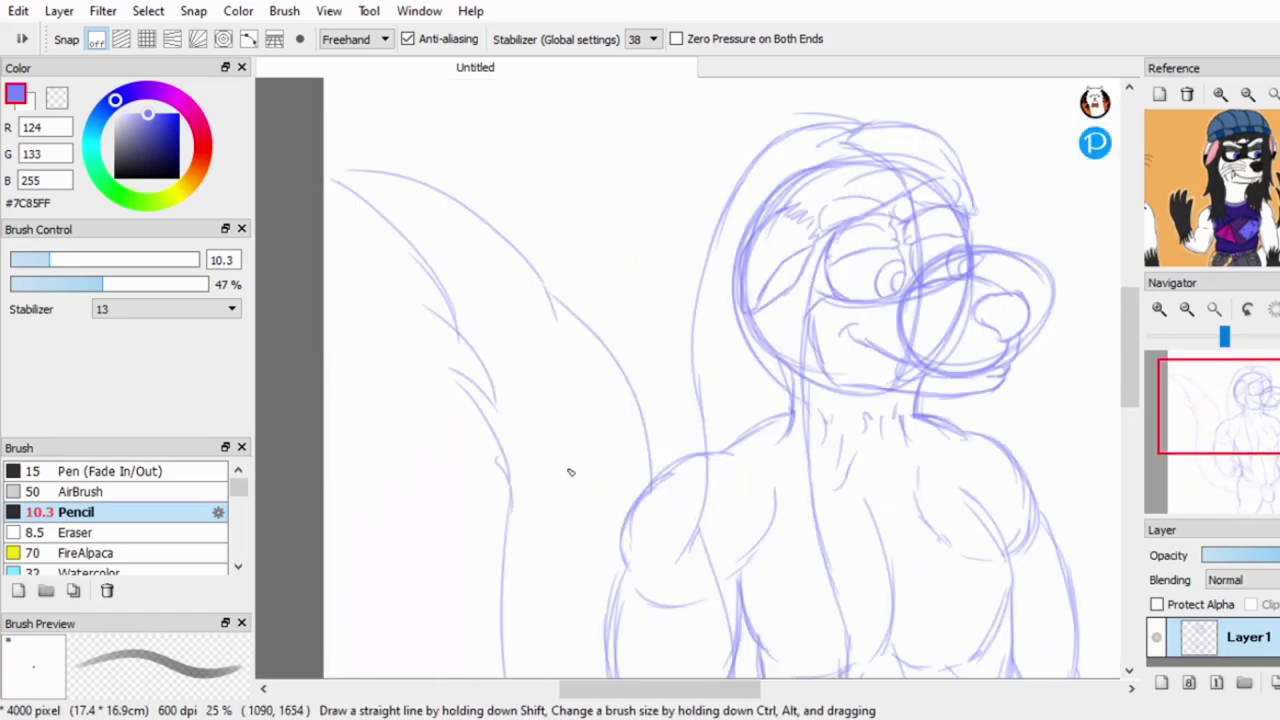
left_click_drag(615, 500, 578, 430)
Sketch short abdominal muscle curves and small chest marks, and save the drawing.
scroll(523, 457, "down", 2)
scroll(682, 366, "up", 4)
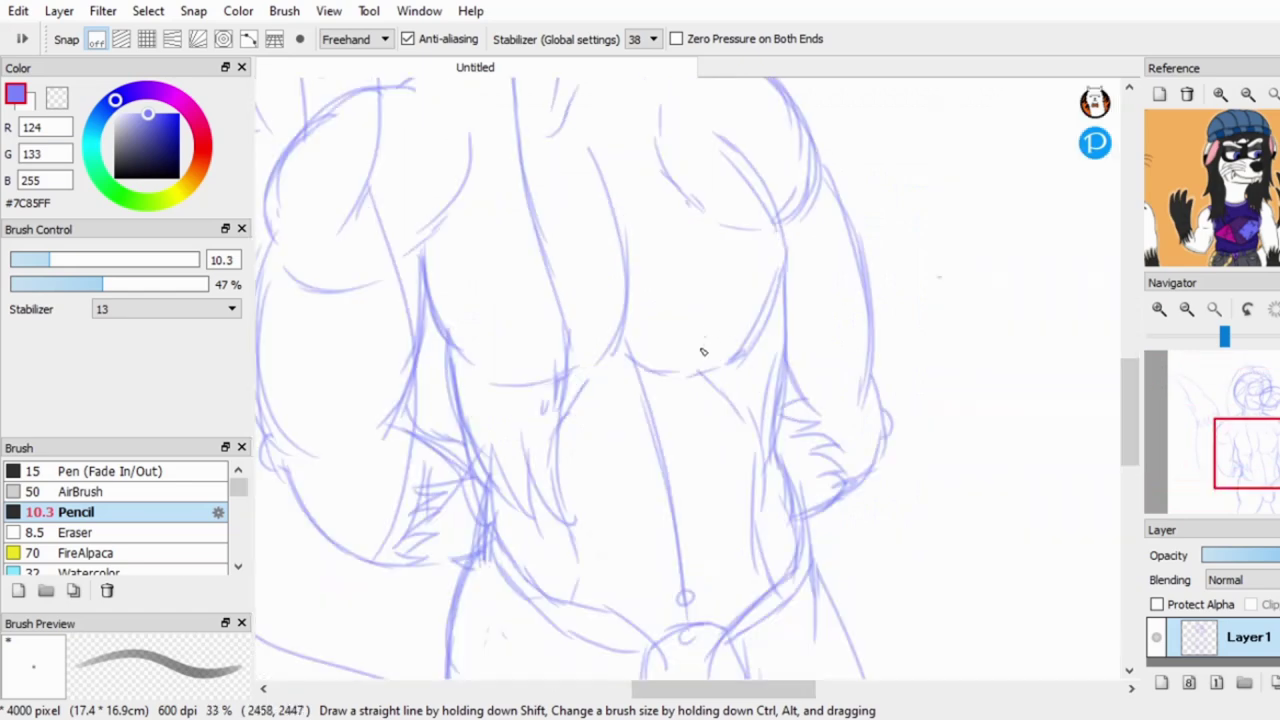
scroll(682, 366, "down", 2)
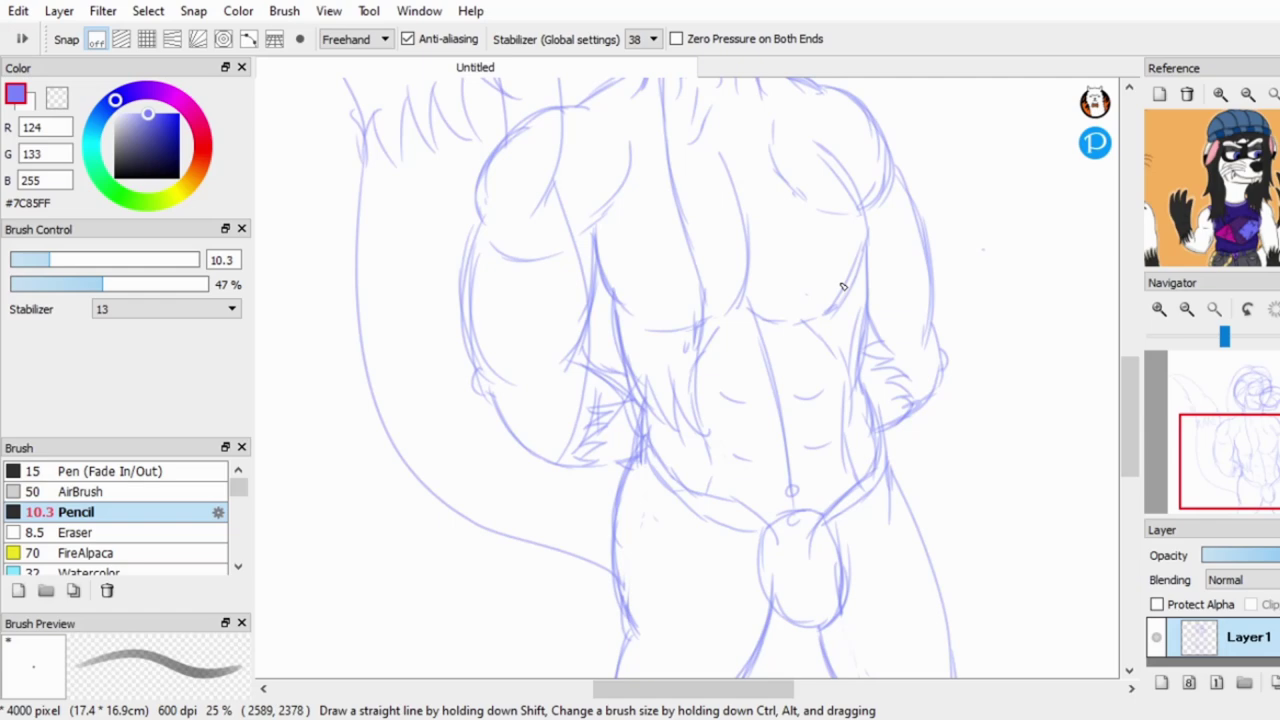
scroll(843, 287, "up", 2)
left_click(1163, 391)
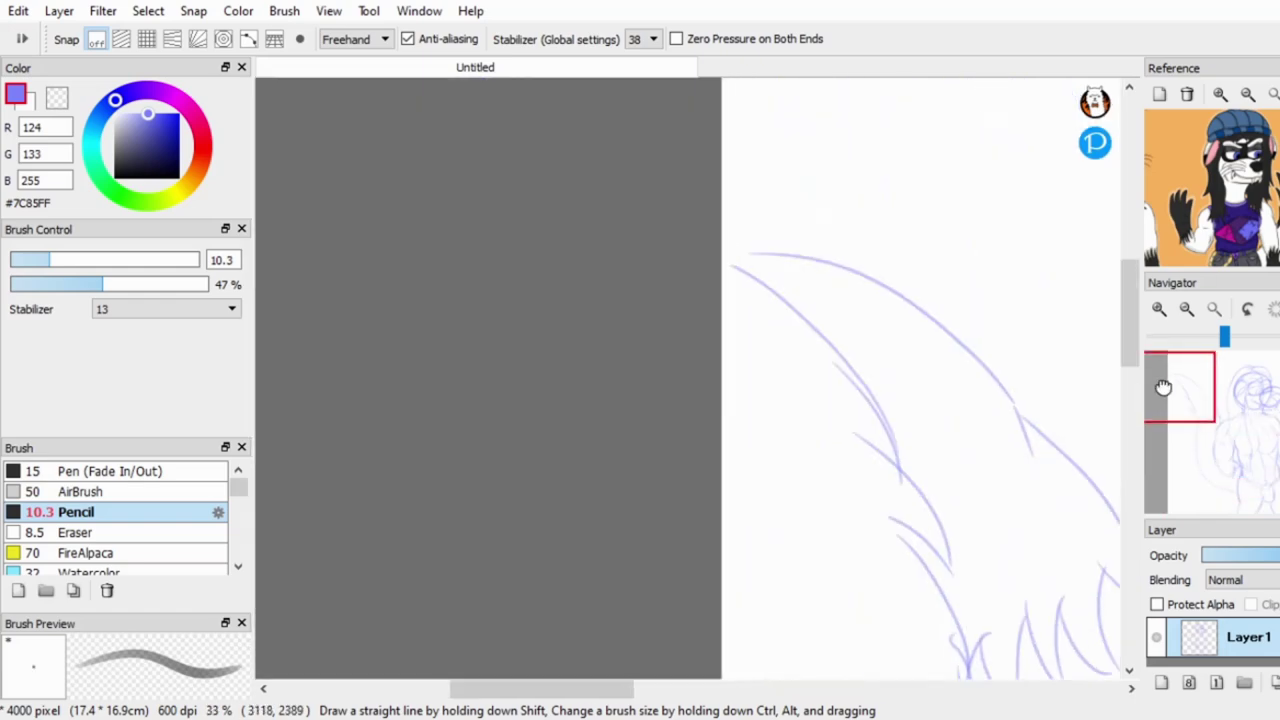
scroll(809, 240, "down", 1)
mouse_move(780, 689)
left_mouse_down()
mouse_move(686, 698)
mouse_move(772, 698)
left_mouse_up()
key("ctrl+s")
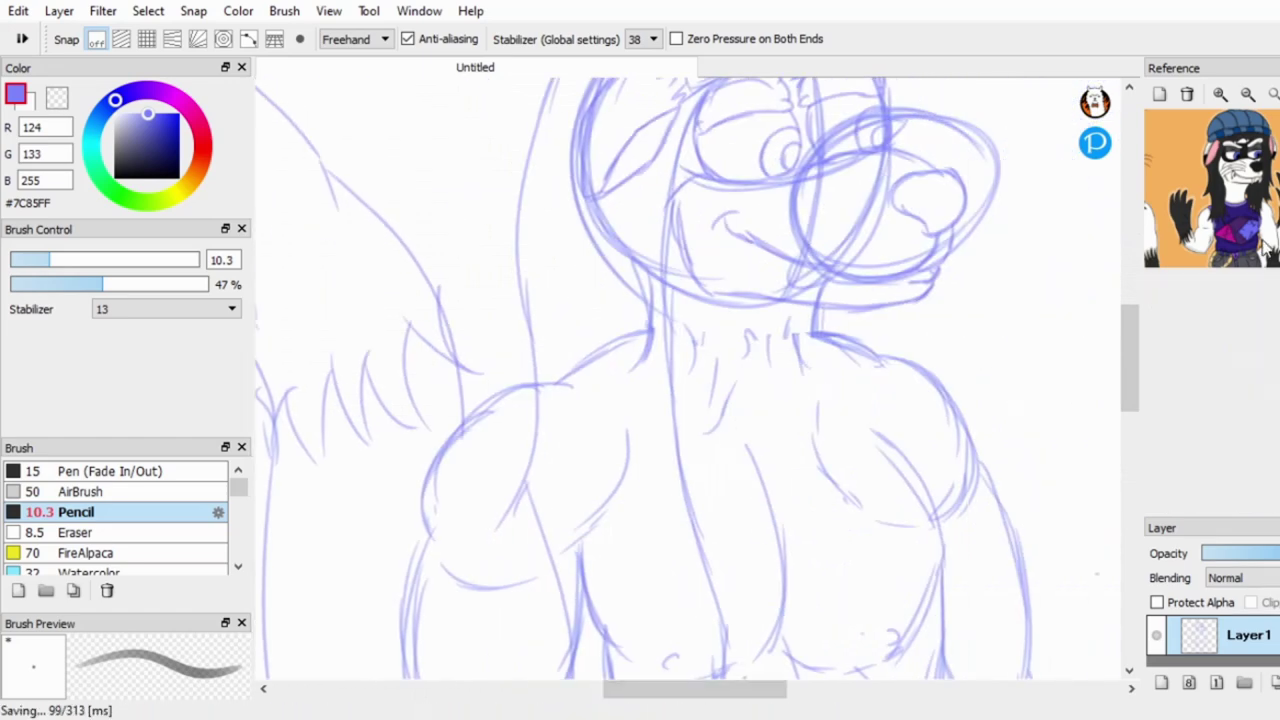
Try to sketch a far-side hair strand falling from the jaw over the shoulder and chest.
scroll(926, 354, "down", 3)
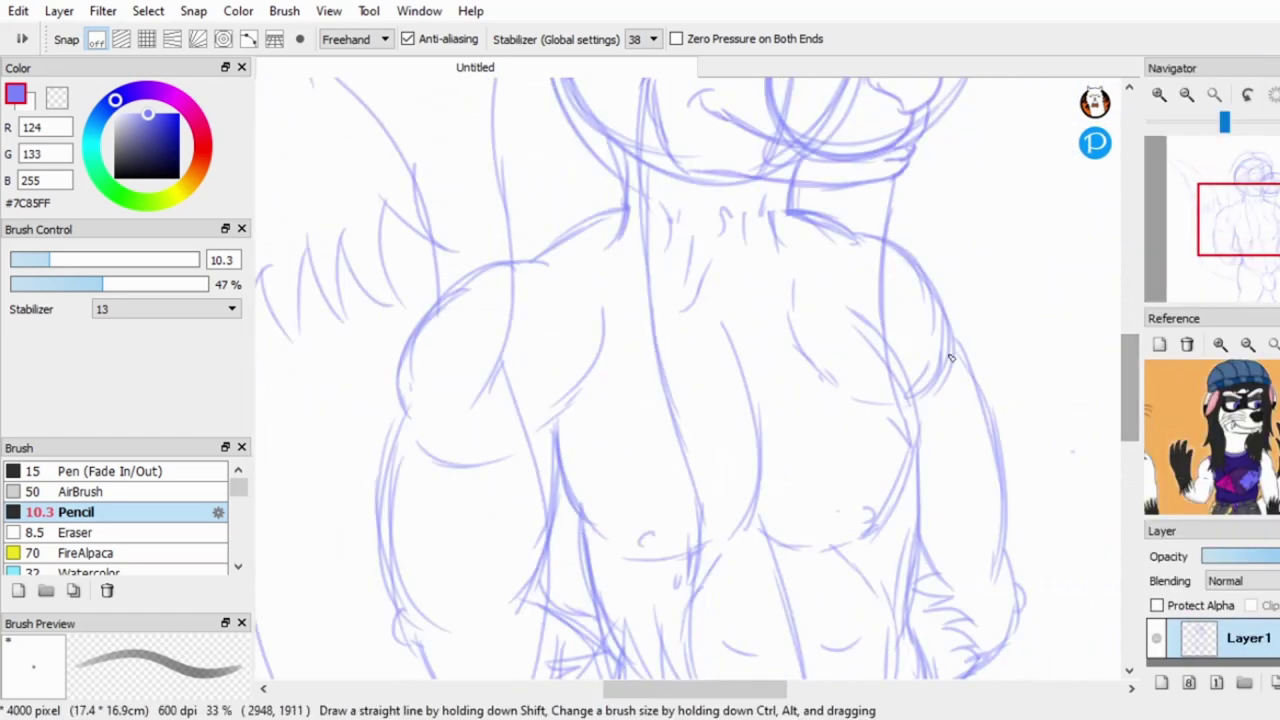
scroll(800, 300, "up", 5)
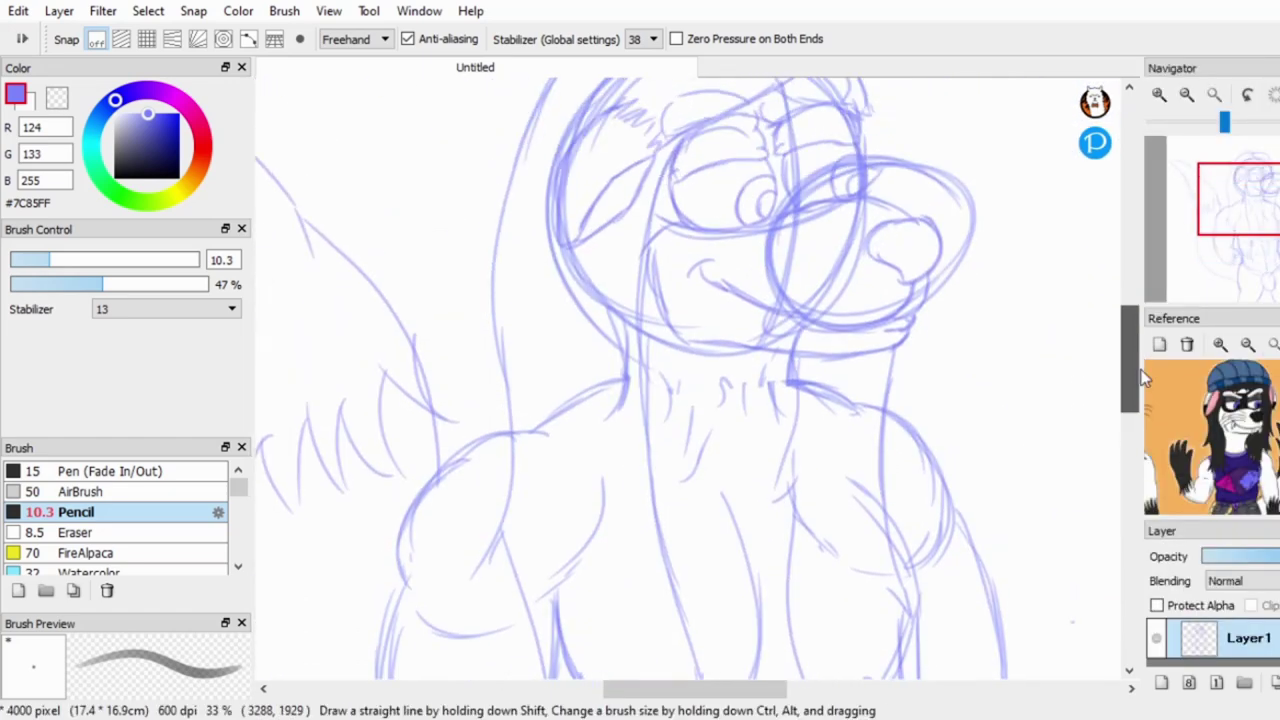
left_click_drag(1130, 300, 1143, 330)
Sketch curved strokes across the muzzle and below the chin as whiskers.
scroll(887, 478, "up", 3)
scroll(887, 478, "down", 1)
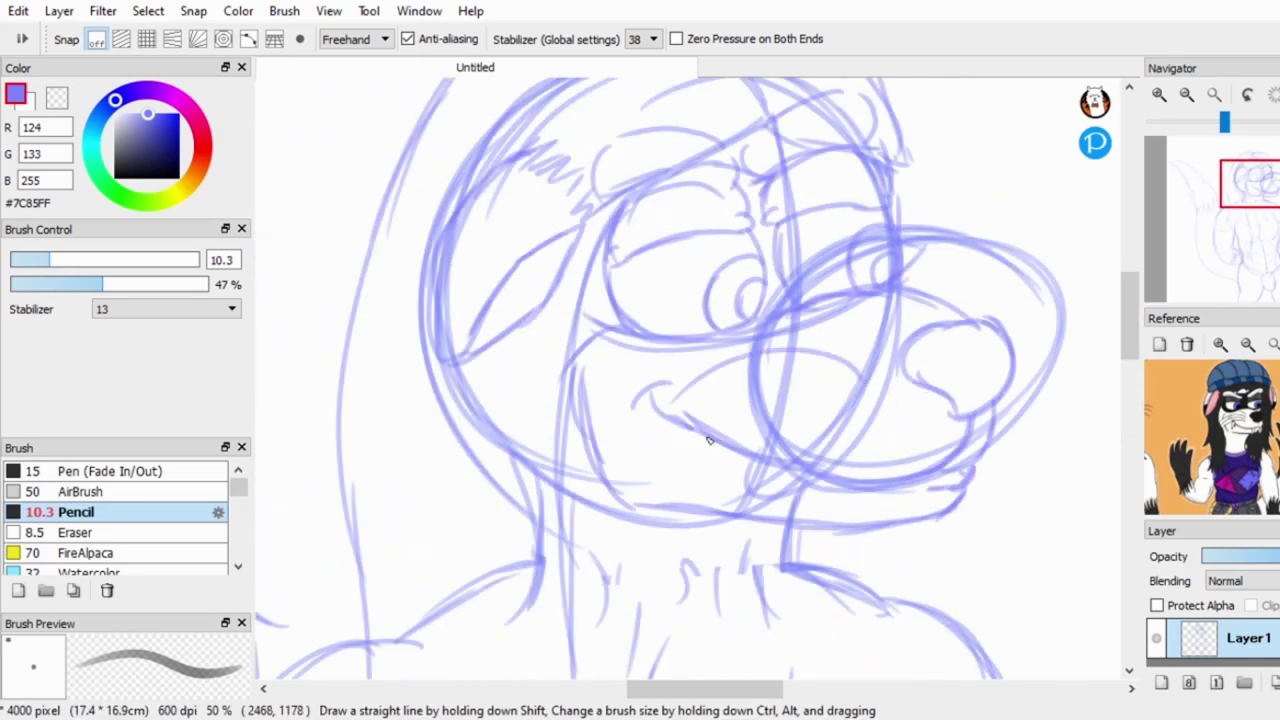
scroll(887, 478, "up", 1)
left_click_drag(1002, 452, 995, 575)
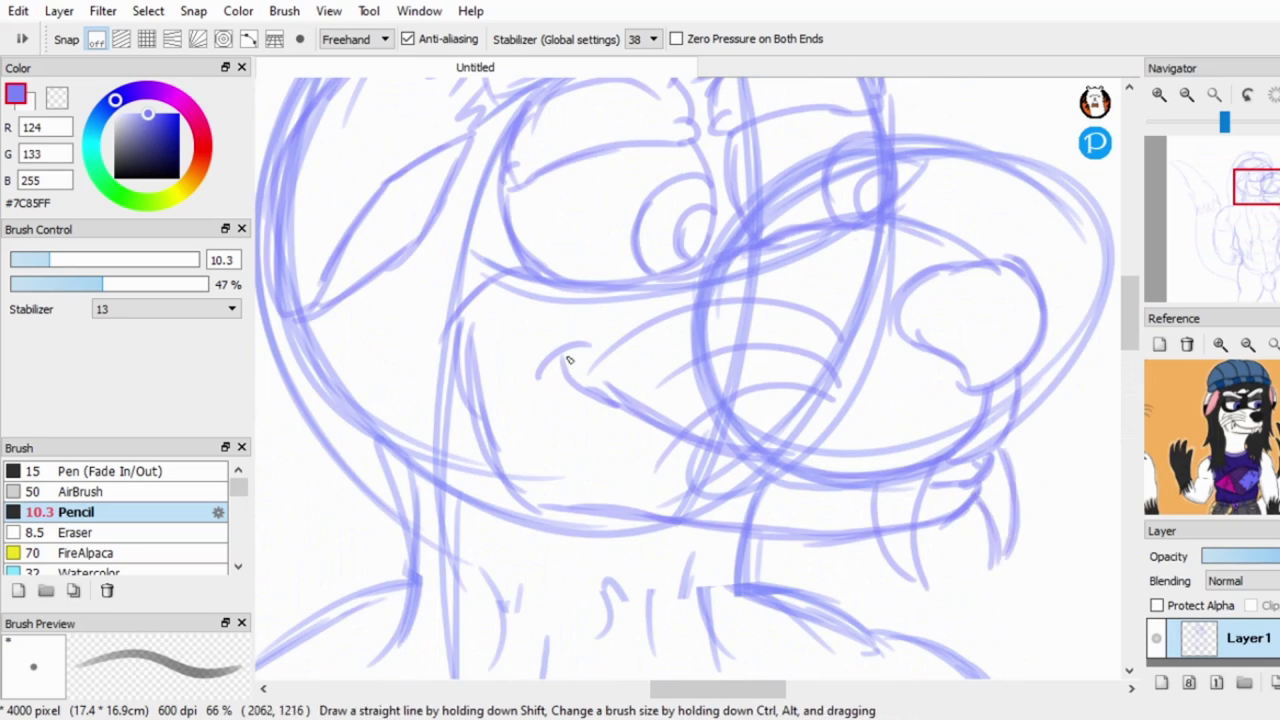
scroll(610, 416, "down", 1)
Sketch the collarbones and strengthen the lower contour of the far pectoral.
scroll(894, 335, "down", 3)
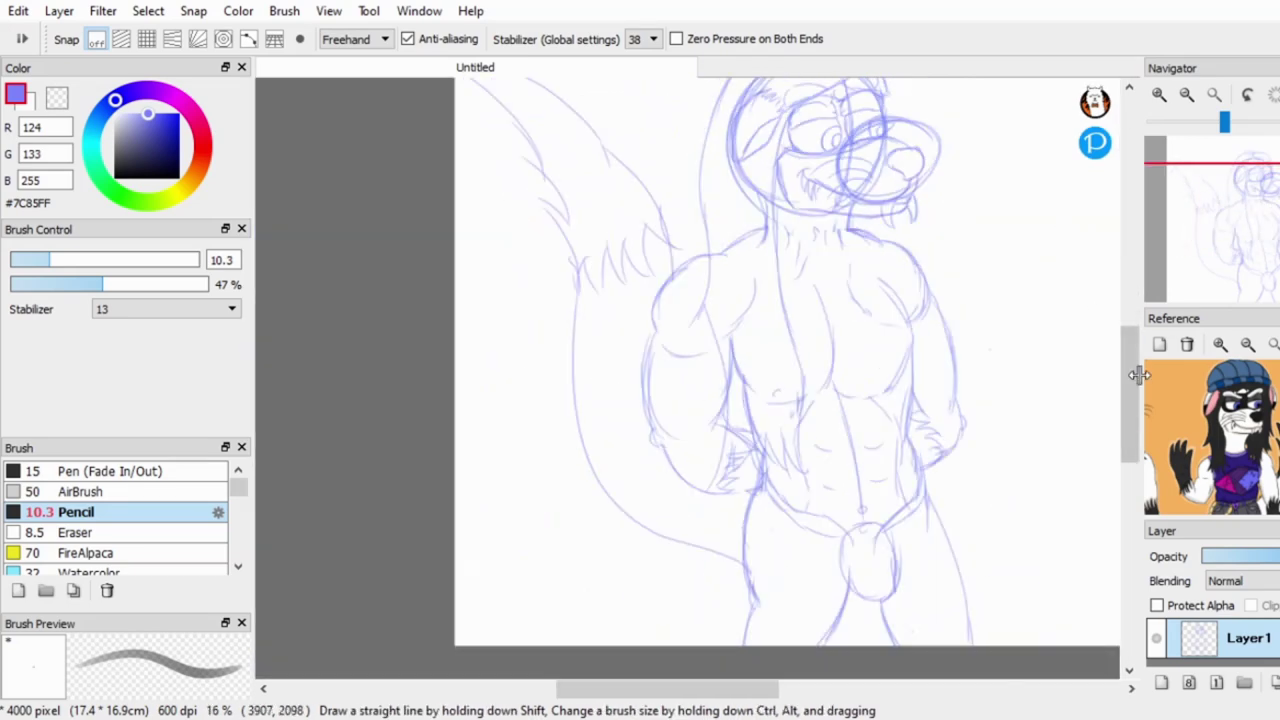
scroll(894, 335, "up", 3)
scroll(894, 335, "down", 1)
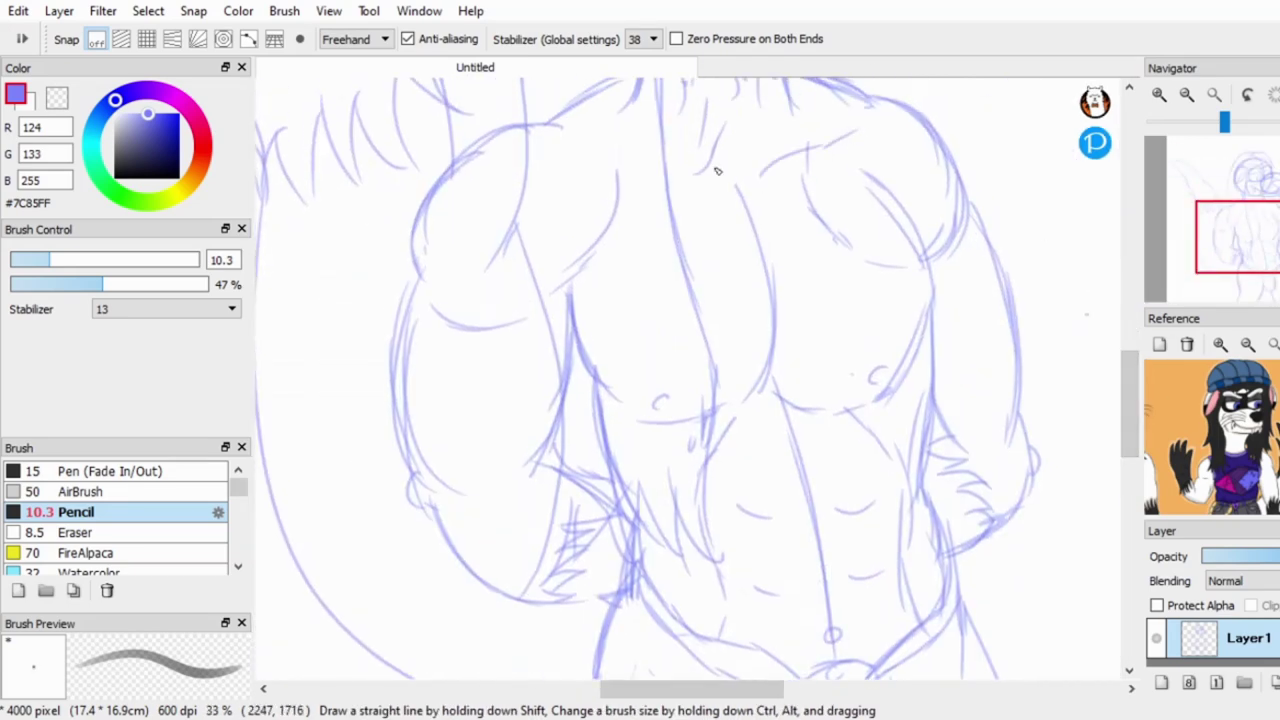
left_click_drag(866, 141, 828, 146)
left_click_drag(758, 180, 786, 150)
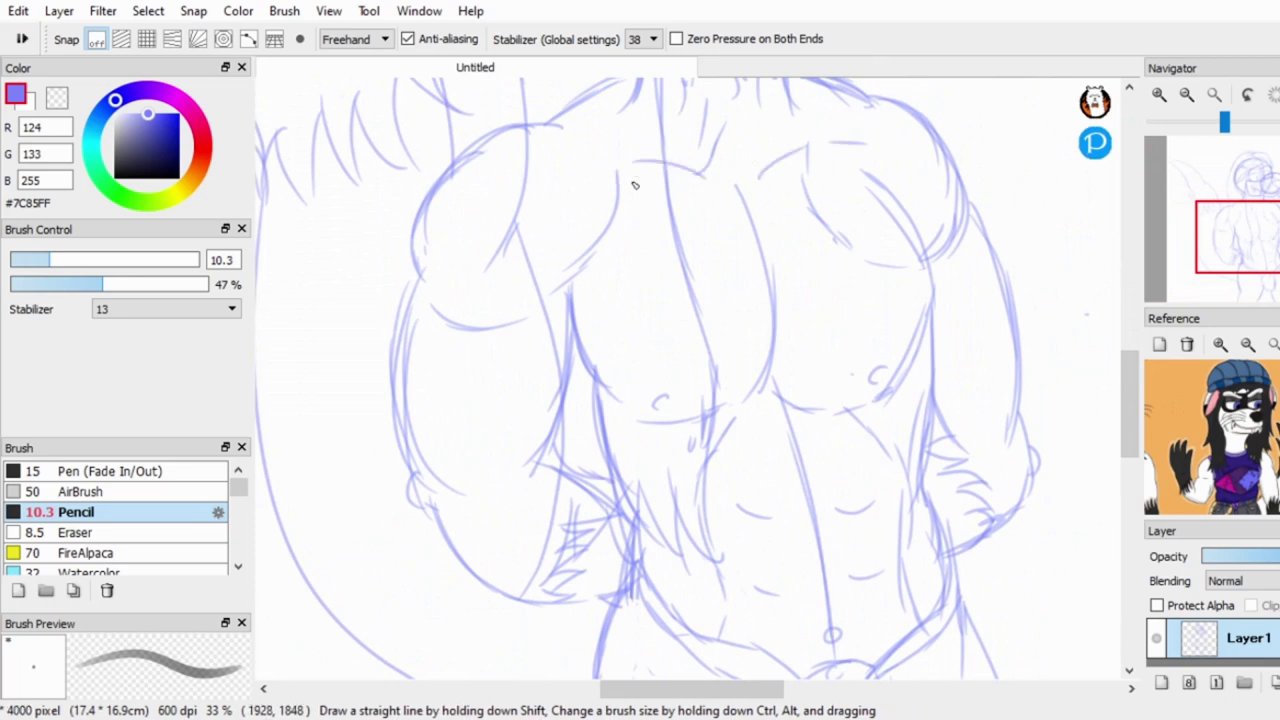
scroll(674, 182, "down", 1)
scroll(717, 203, "up", 1)
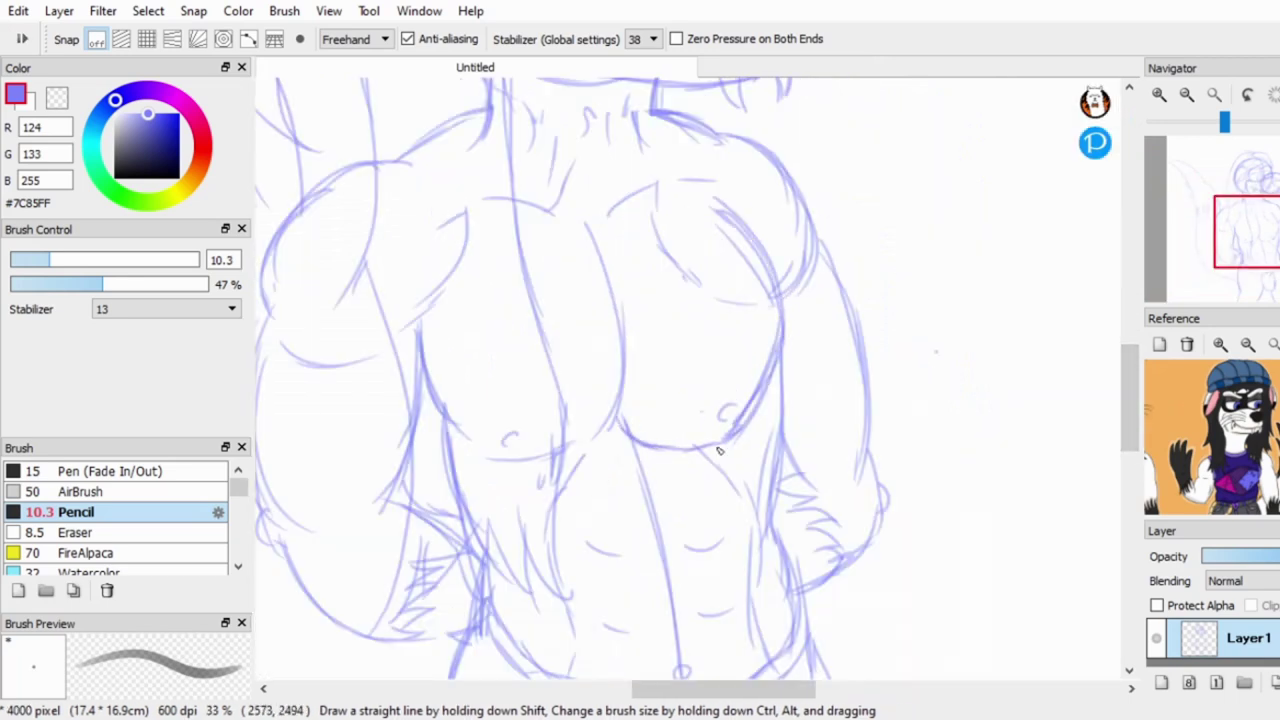
scroll(535, 201, "down", 1)
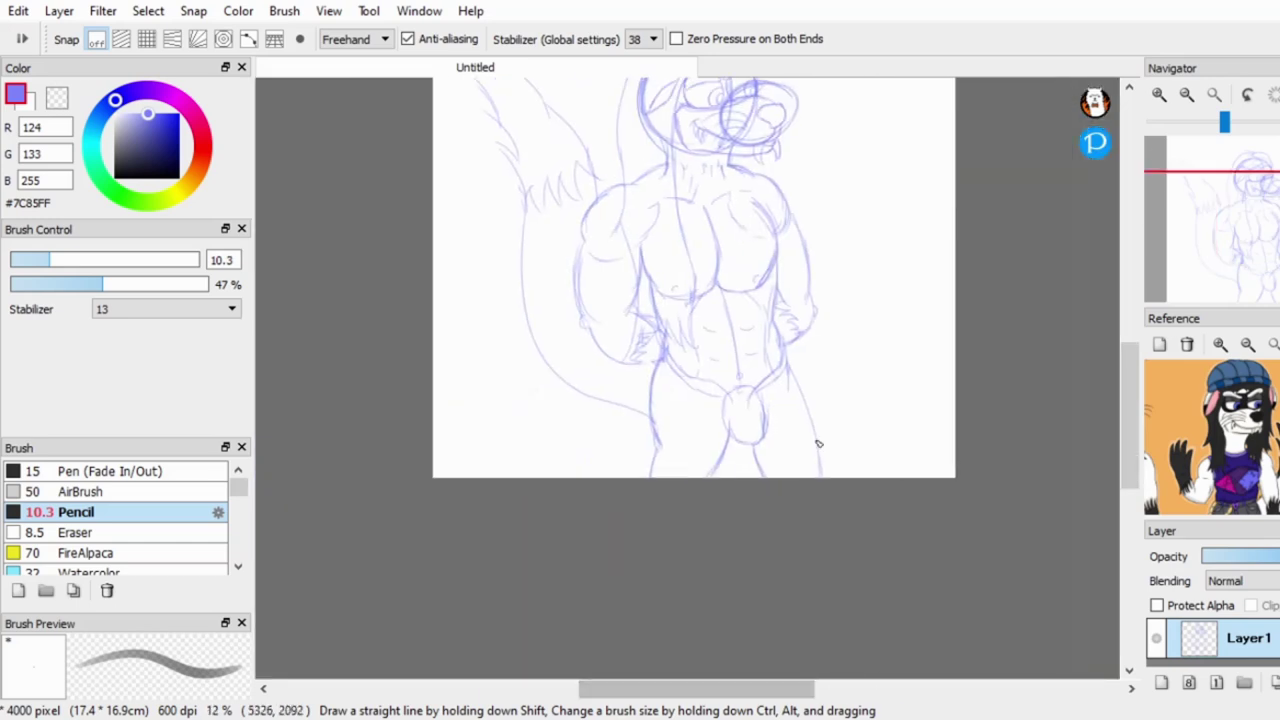
Undo the last two strokes and rework the oval shape at the groin with fuller, layered contours.
scroll(831, 516, "up", 1)
key("ctrl+z")
key("ctrl+z")
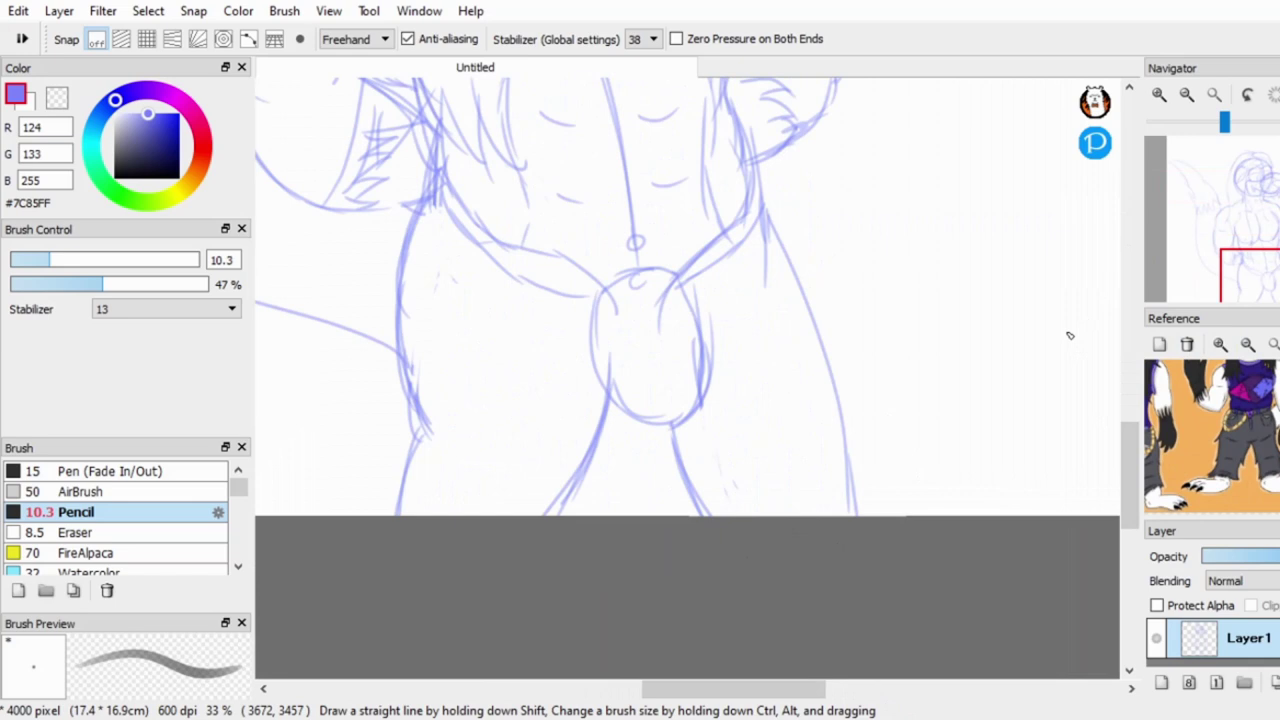
scroll(668, 268, "up", 1)
mouse_move(600, 325)
left_mouse_down()
mouse_move(680, 262)
mouse_move(690, 490)
left_mouse_up()
left_click_drag(700, 265, 760, 410)
left_click_drag(765, 290, 715, 510)
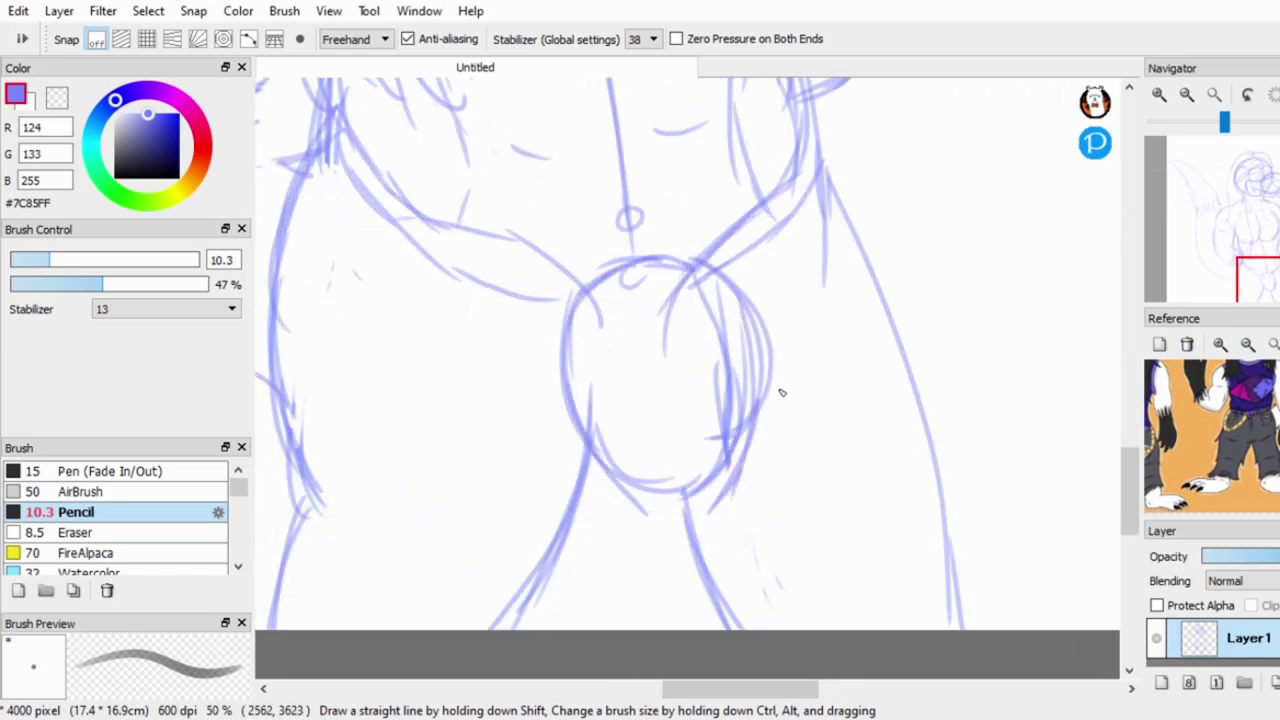
left_click_drag(660, 420, 780, 405)
left_click_drag(760, 440, 725, 520)
left_click_drag(580, 420, 690, 530)
left_click_drag(665, 262, 560, 485)
scroll(600, 460, "down", 1)
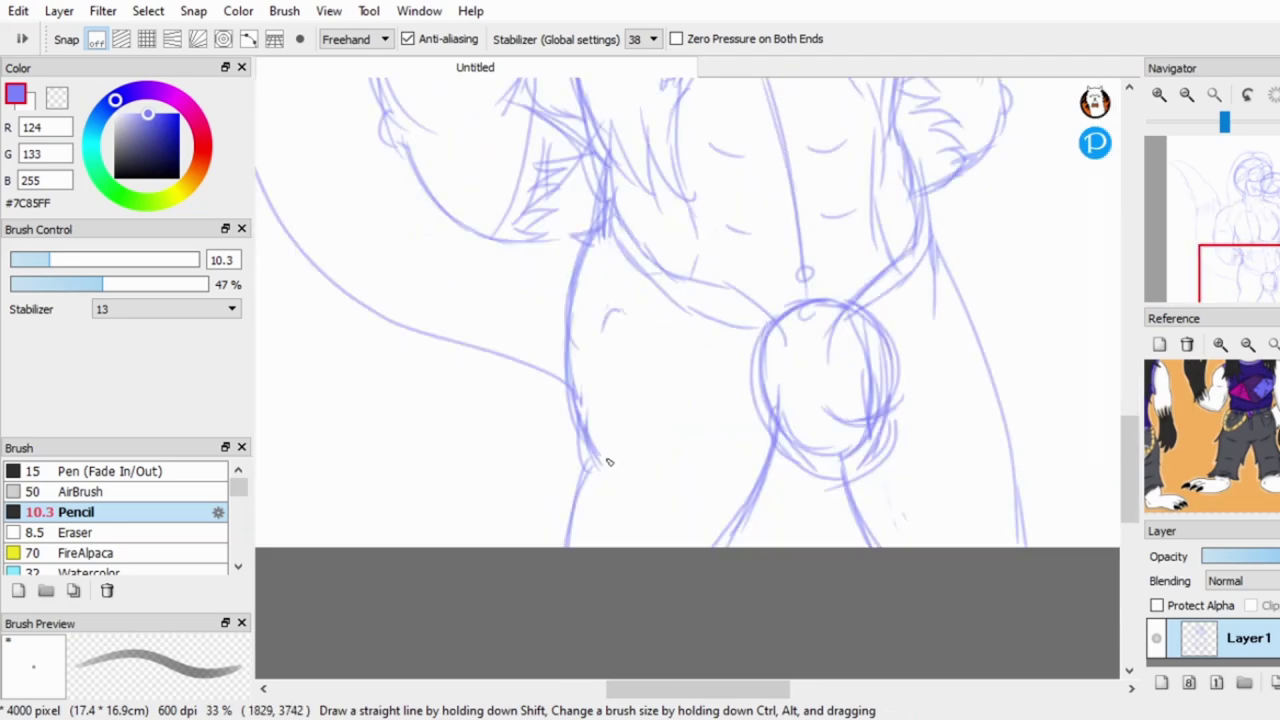
Strengthen the outer and inner contours of the far thigh down to the canvas edge.
left_click_drag(932, 242, 1022, 512)
left_click_drag(845, 458, 872, 546)
mouse_move(1132, 446)
left_mouse_down()
mouse_move(1134, 470)
mouse_move(1132, 440)
left_mouse_up()
scroll(1132, 420, "down", 3)
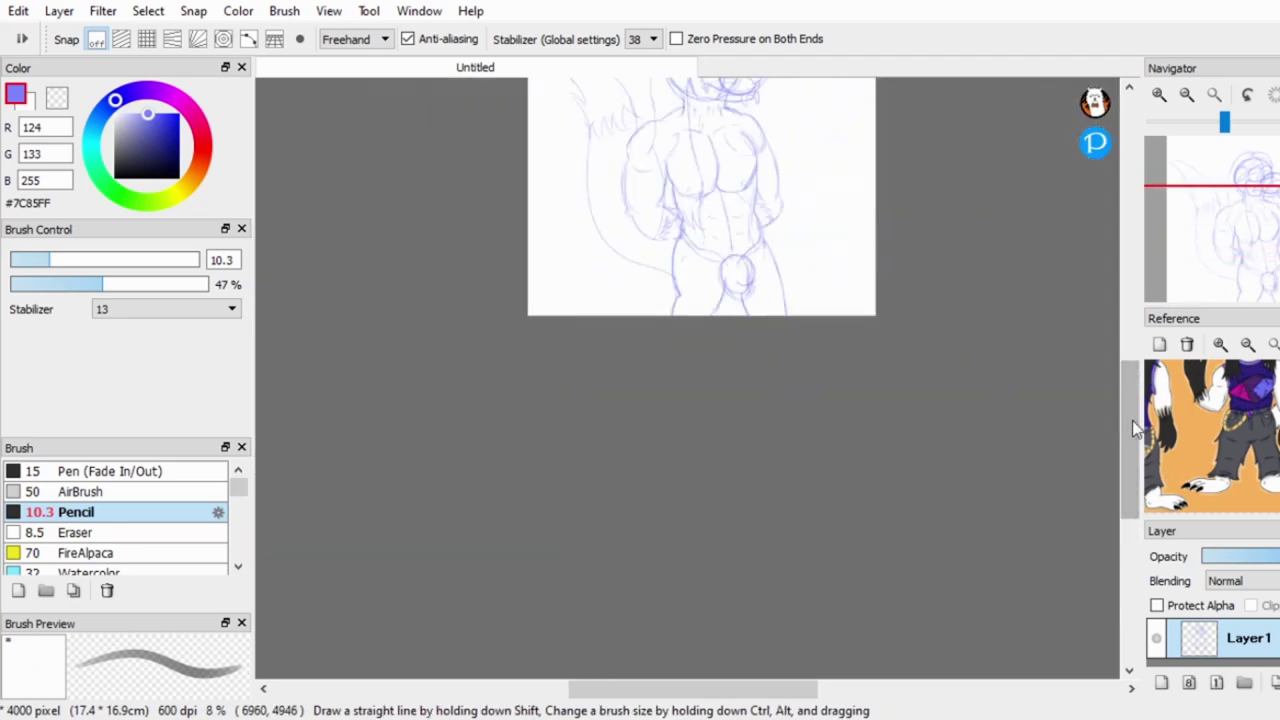
Add a new layer and set the Pencil to black, size 11.3, 59% opacity and stabilizer 23.
left_click(1161, 682)
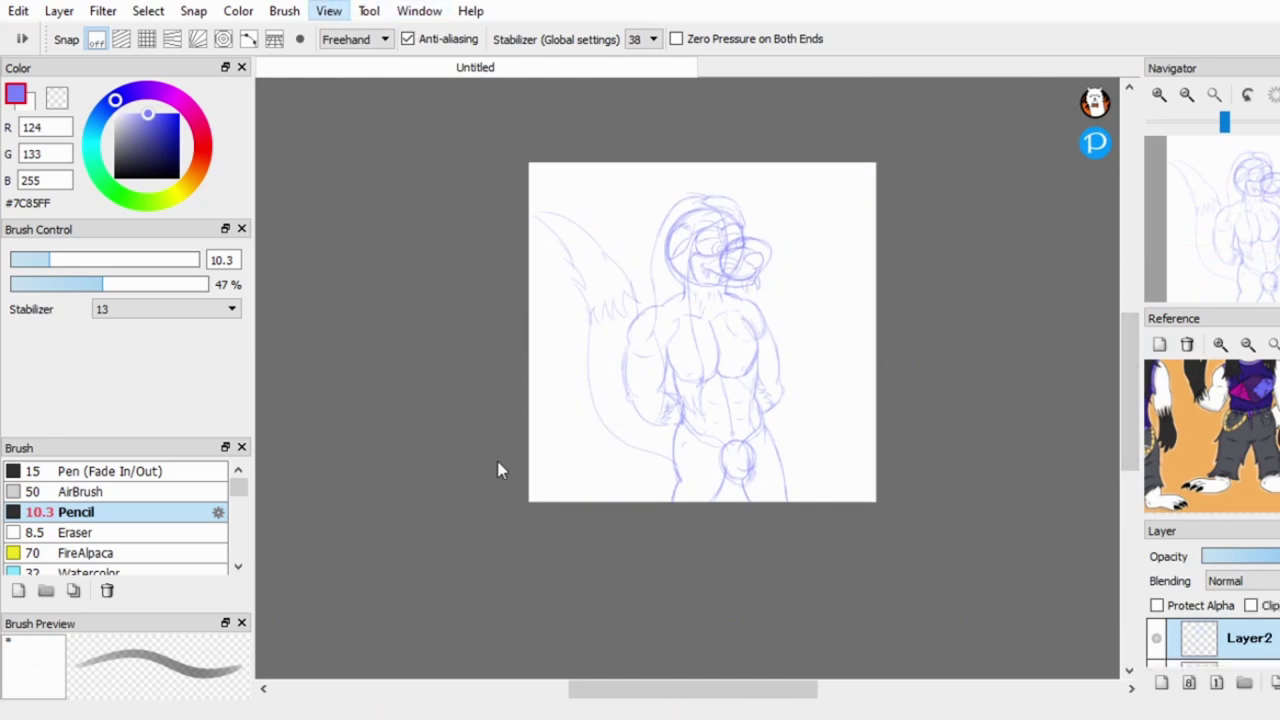
left_click(180, 180)
left_click(166, 309)
left_click(166, 420)
mouse_move(102, 284)
left_mouse_down()
mouse_move(127, 284)
mouse_move(70, 262)
left_mouse_up()
Trace the outlines of both eyebrows in black over the blue sketch on the new layer.
scroll(734, 227, "up", 7)
left_click_drag(660, 200, 695, 245)
left_click_drag(524, 263, 494, 270)
left_click_drag(630, 202, 440, 265)
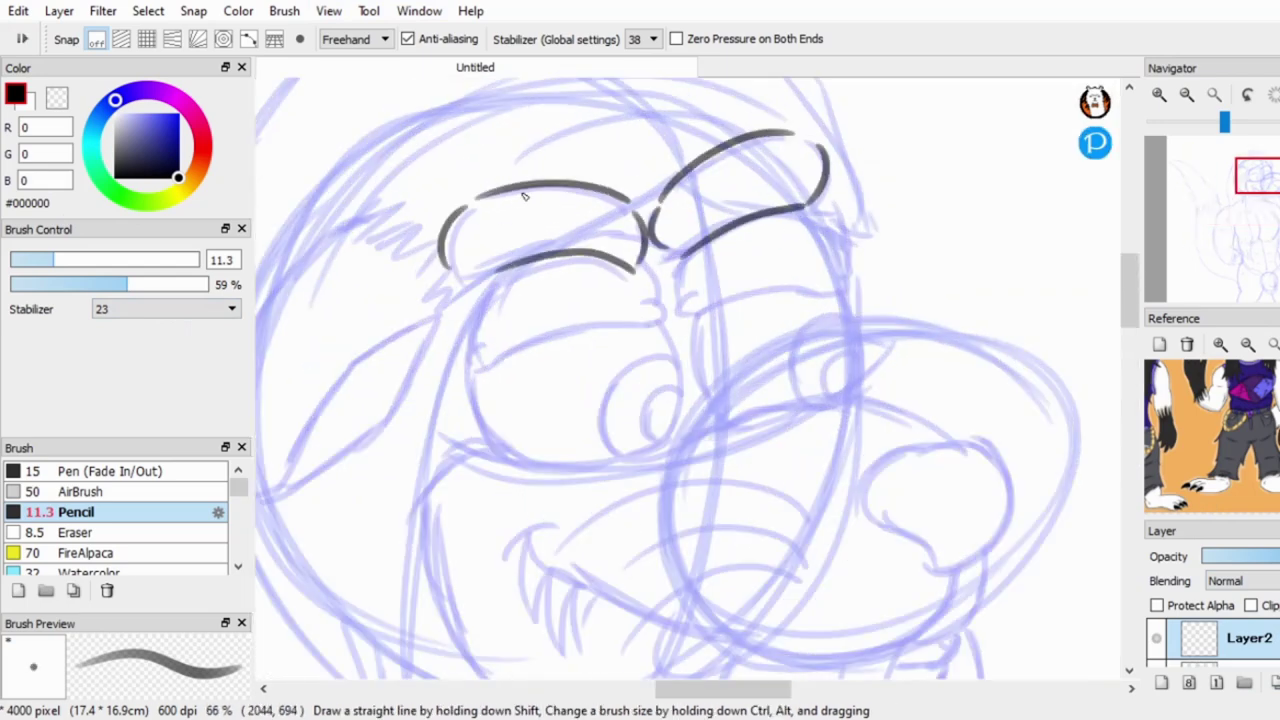
Trace the eyelid outlines and lid lines of both eyes in black, undoing and redrawing the near eye's lid line.
left_click_drag(686, 298, 846, 293)
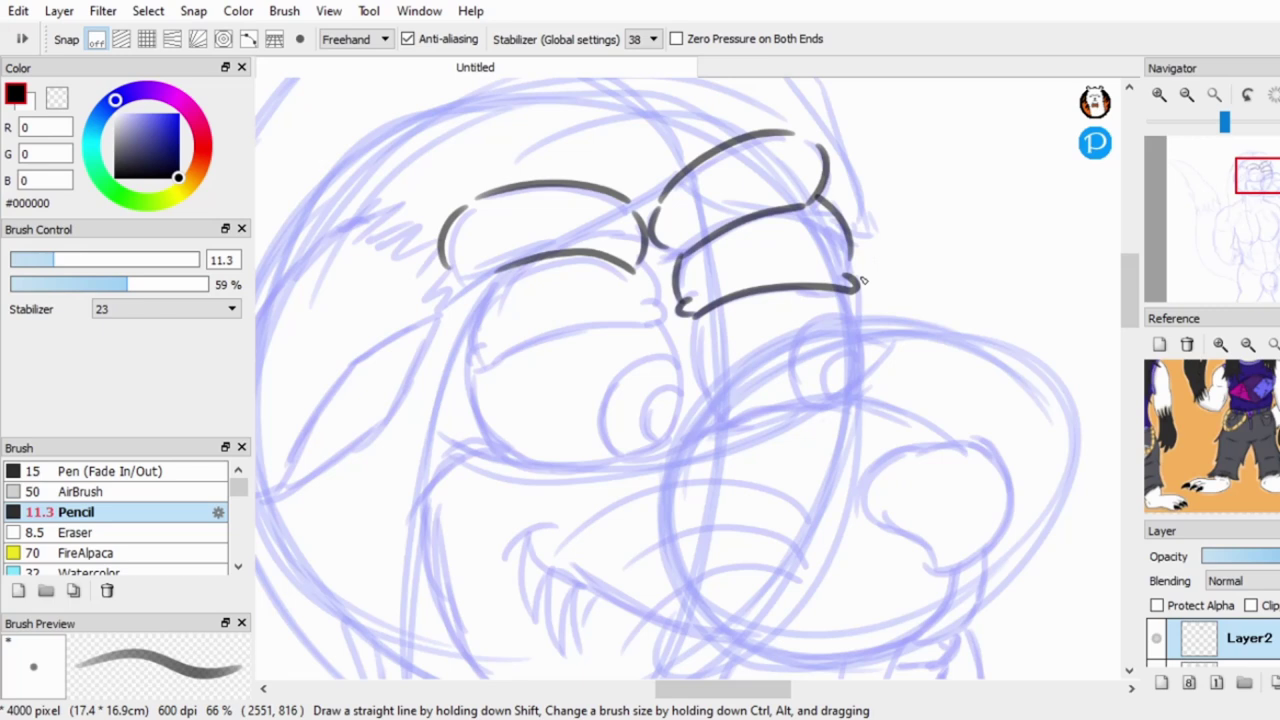
left_click_drag(645, 262, 498, 366)
key("ctrl+z")
left_click_drag(690, 362, 494, 380)
key("ctrl+z")
mouse_move(655, 315)
left_mouse_down()
mouse_move(600, 460)
mouse_move(470, 378)
left_mouse_up()
Trace the outer contours, irises and pupils of both eyes.
scroll(606, 420, "up", 1)
left_click_drag(688, 342, 684, 468)
left_click_drag(698, 393, 688, 440)
left_click_drag(966, 291, 985, 410)
mouse_move(955, 330)
left_mouse_down()
mouse_move(940, 275)
mouse_move(880, 412)
left_mouse_up()
scroll(942, 314, "down", 1)
scroll(942, 314, "up", 1)
scroll(942, 314, "down", 2)
scroll(942, 314, "up", 1)
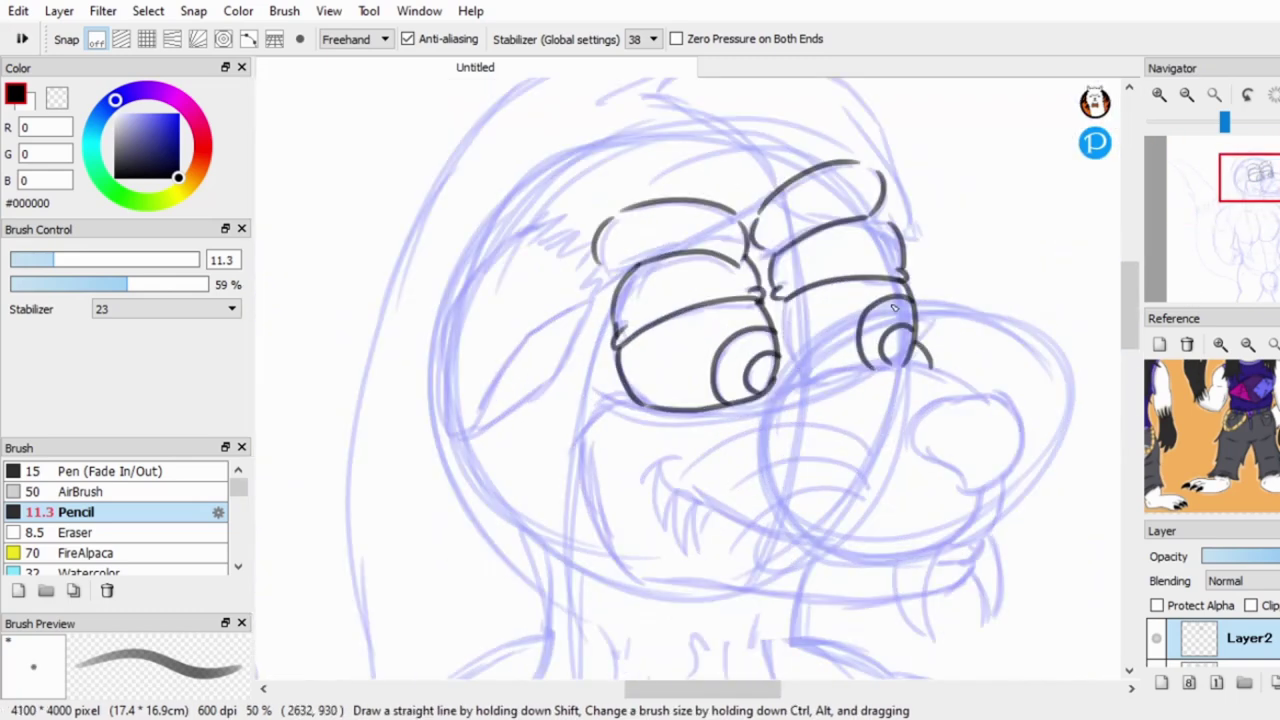
Trace the top of the muzzle, the nose and the smiling mouth line, and save the drawing.
left_click_drag(820, 376, 990, 400)
scroll(1080, 318, "up", 1)
mouse_move(900, 470)
left_mouse_down()
mouse_move(981, 325)
mouse_move(987, 336)
mouse_move(847, 447)
mouse_move(875, 480)
left_mouse_up()
key("ctrl+z")
scroll(875, 480, "down", 1)
scroll(875, 480, "up", 1)
left_click_drag(990, 360, 870, 500)
left_click_drag(320, 345, 850, 500)
scroll(900, 373, "down", 3)
scroll(900, 373, "up", 4)
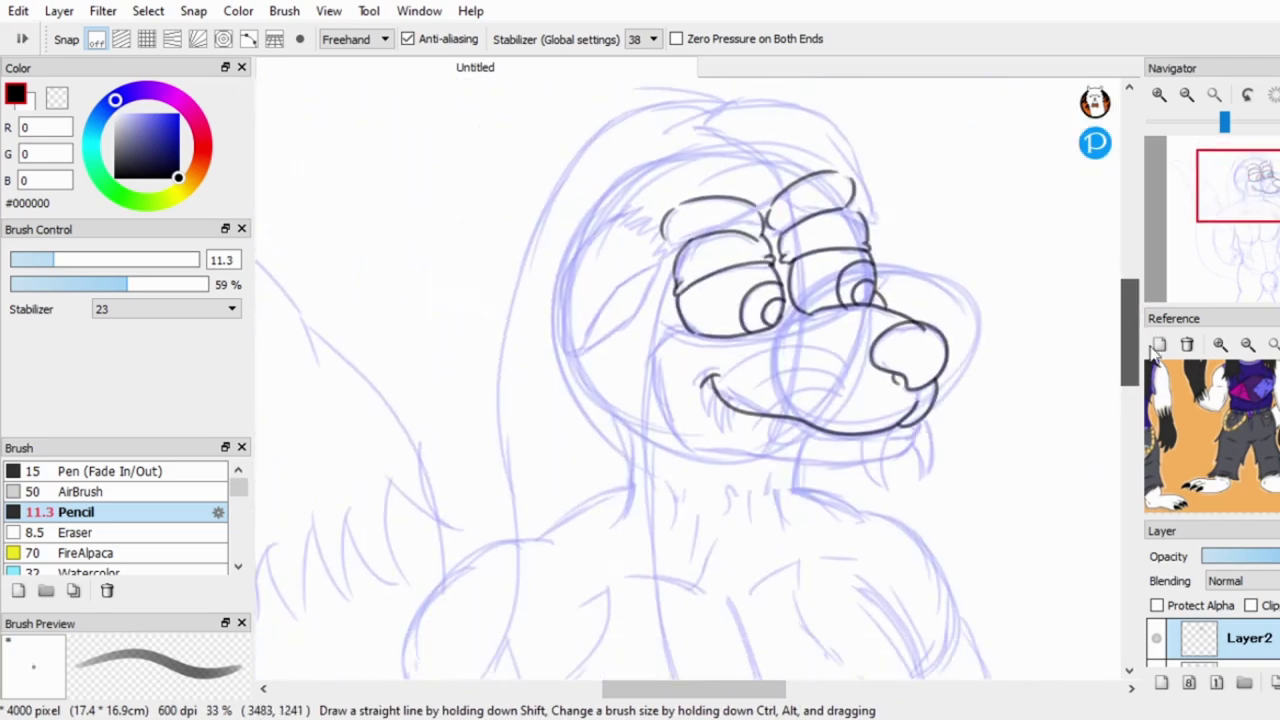
key("ctrl+s")
Trace the cheek line beneath the eyes and the lower jaw, adding small lid creases and whisker dots.
scroll(903, 233, "down", 1)
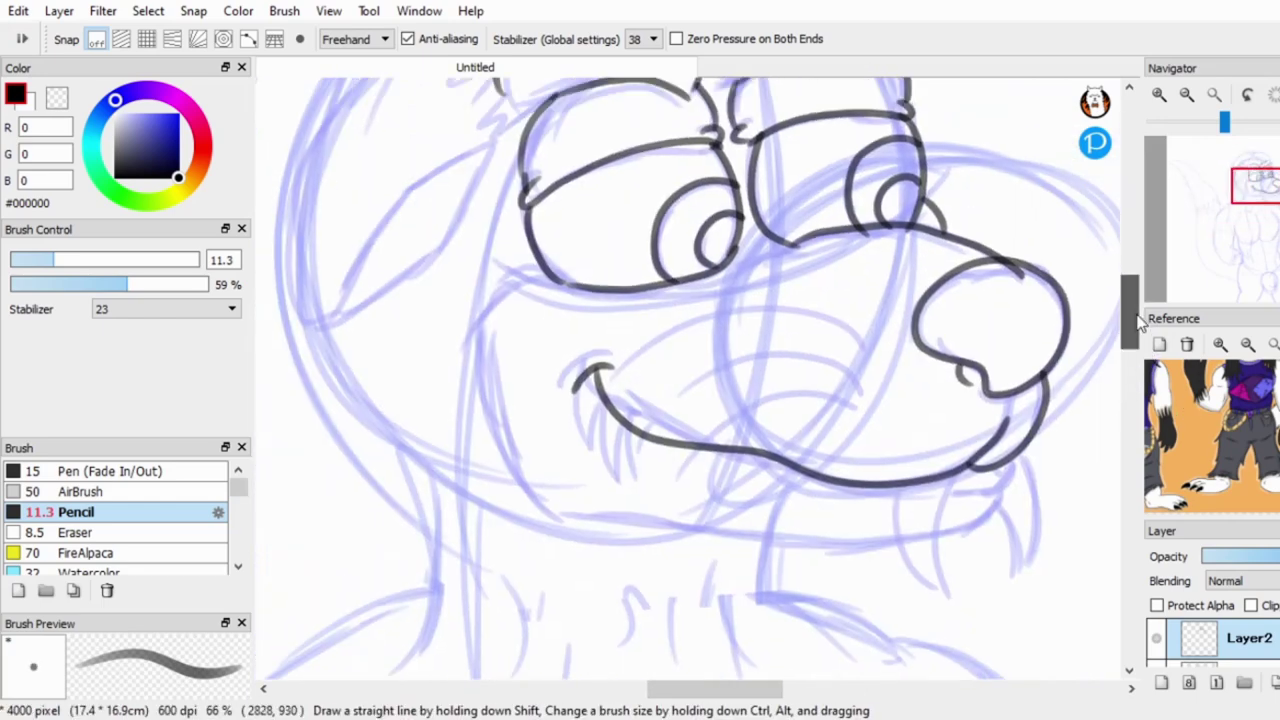
scroll(701, 187, "up", 1)
left_click_drag(704, 163, 714, 172)
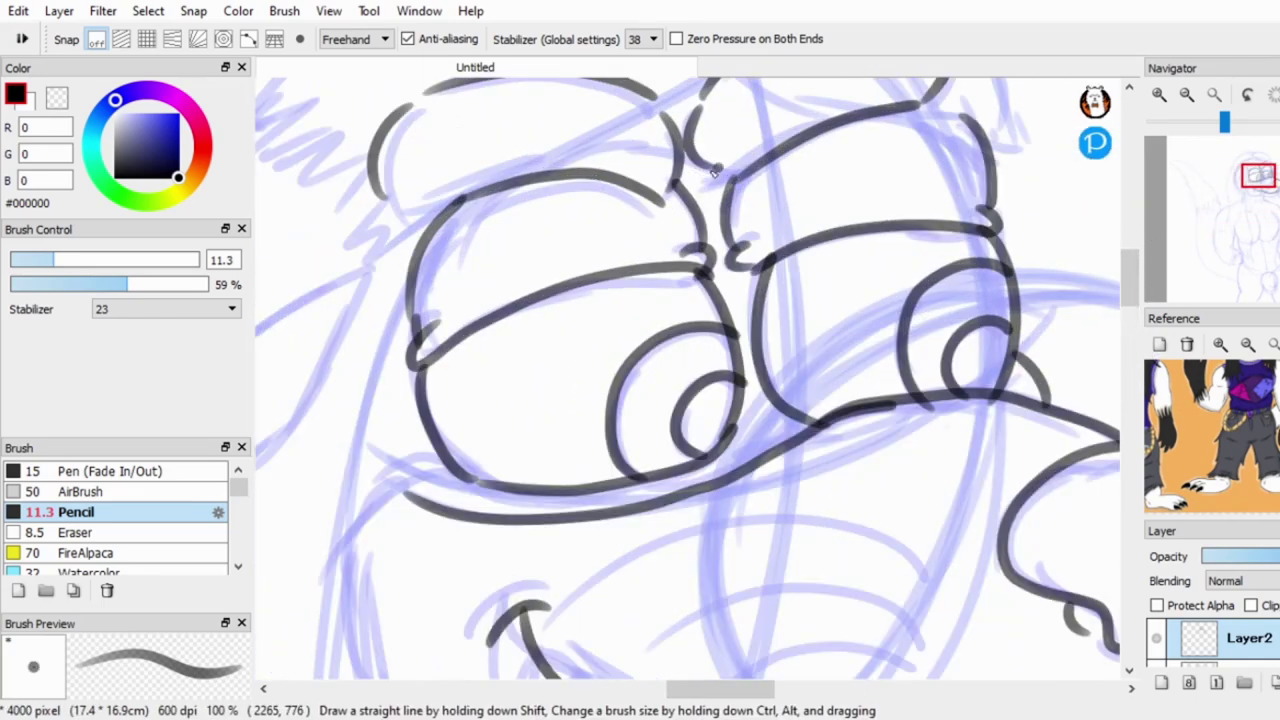
scroll(715, 172, "down", 3)
scroll(650, 220, "up", 2)
scroll(640, 240, "down", 1)
scroll(556, 158, "up", 2)
scroll(560, 165, "down", 1)
scroll(670, 340, "up", 1)
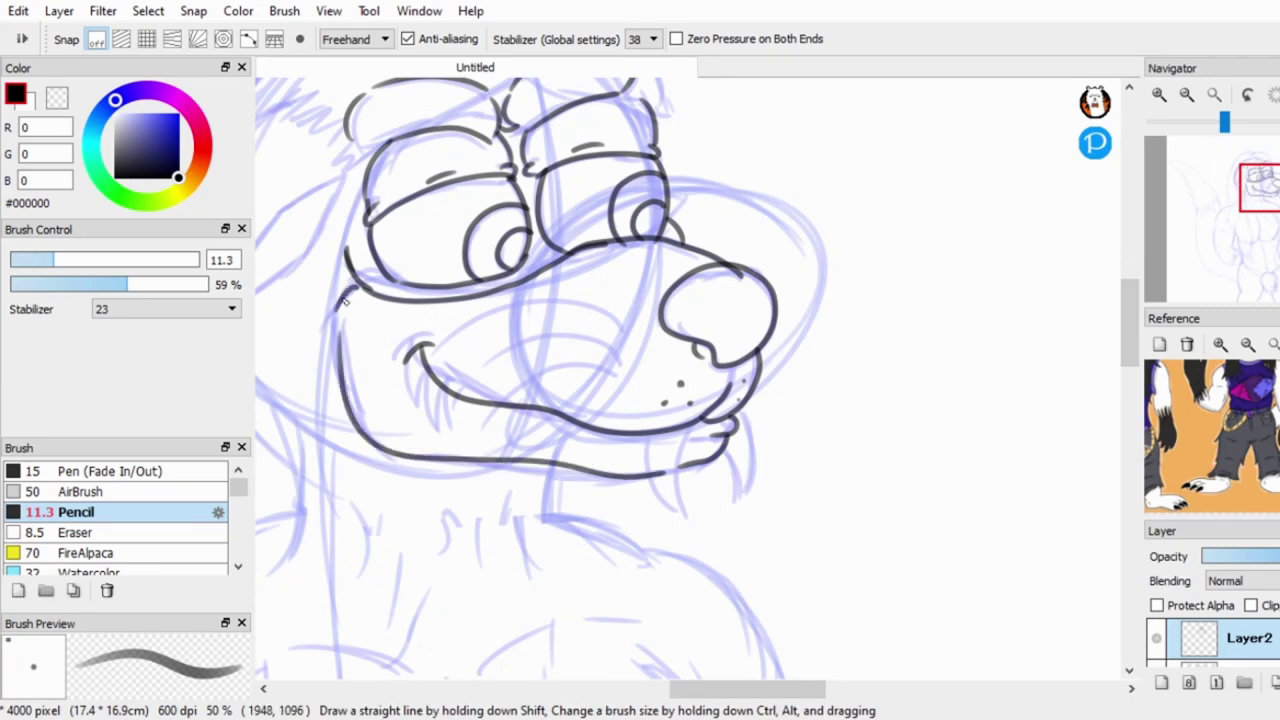
Trace the curved muzzle wrinkles and the hair's top tuft, far-side contour and forehead strands.
scroll(660, 236, "down", 2)
scroll(660, 236, "up", 4)
scroll(550, 190, "down", 1)
scroll(550, 190, "up", 1)
scroll(536, 174, "down", 1)
scroll(536, 174, "up", 1)
left_click_drag(428, 220, 482, 186)
left_click_drag(462, 205, 690, 364)
key("ctrl+z")
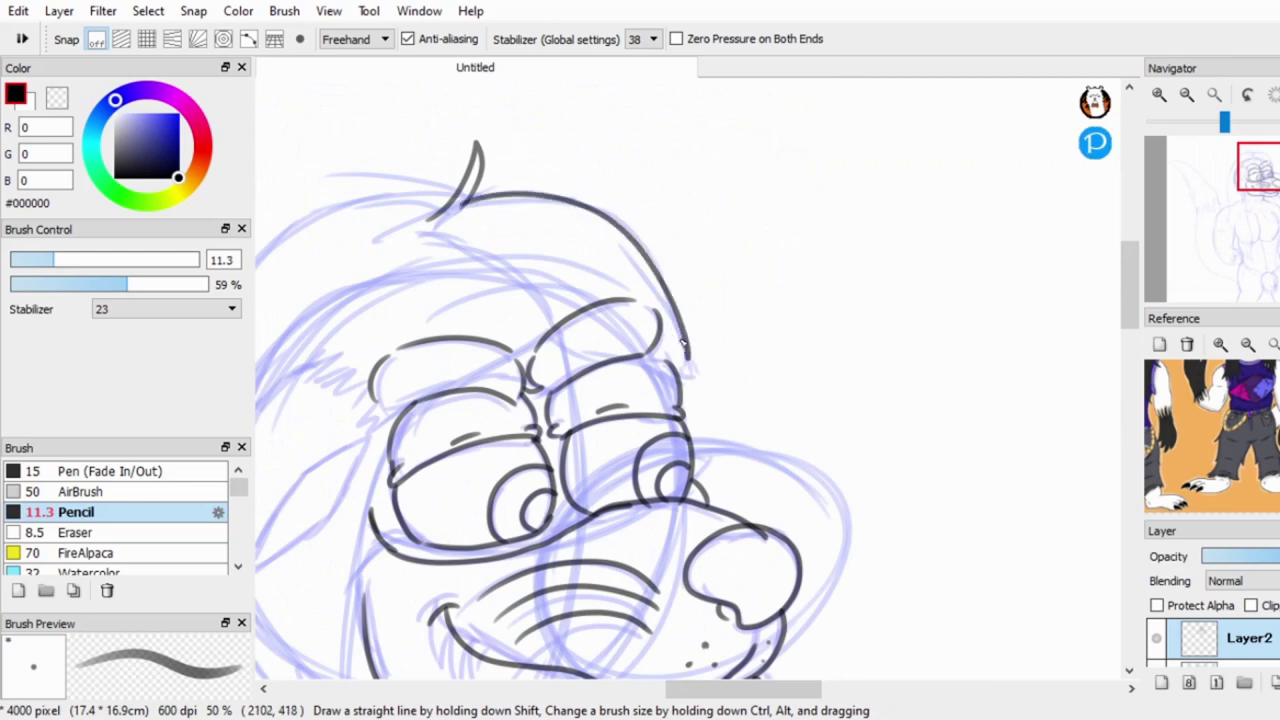
left_click_drag(548, 345, 574, 405)
left_click_drag(471, 292, 541, 327)
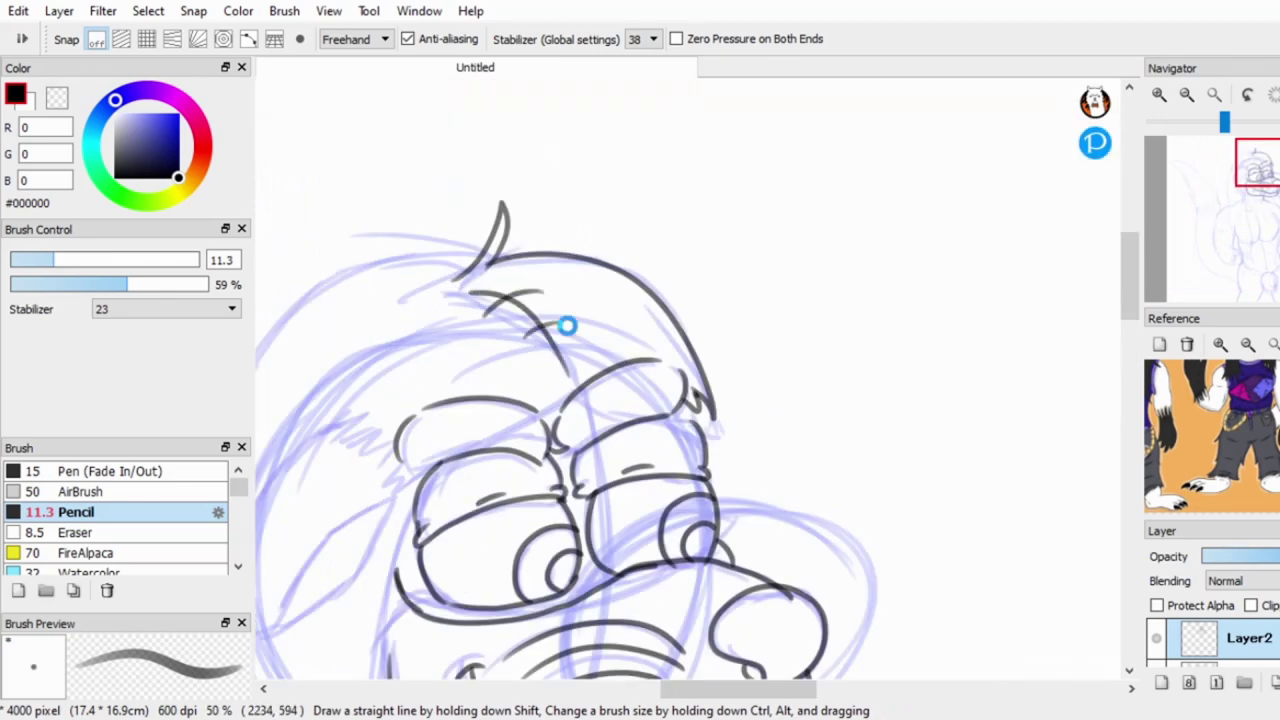
Trace the long outer edge of the near-side hair past the face and the short neck line under the jaw.
scroll(566, 325, "down", 4)
scroll(703, 245, "up", 2)
left_click_drag(698, 200, 755, 186)
left_click_drag(555, 392, 520, 620)
scroll(760, 190, "up", 2)
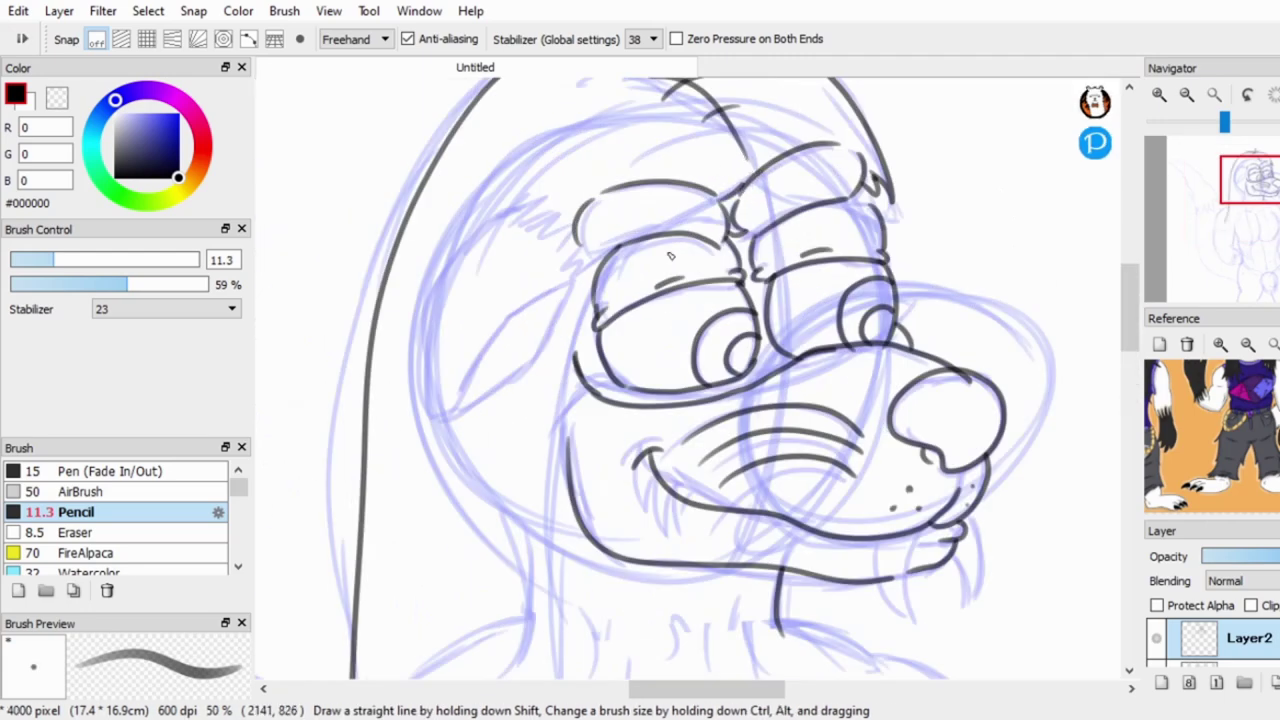
Trace the near-side hair's inner edge down the torso and its jagged, pointed tips at the hip.
scroll(671, 256, "down", 1)
scroll(604, 115, "down", 2)
left_click_drag(604, 115, 670, 465)
left_click_drag(480, 190, 490, 398)
mouse_move(508, 330)
left_mouse_down()
mouse_move(582, 515)
mouse_move(571, 399)
left_mouse_up()
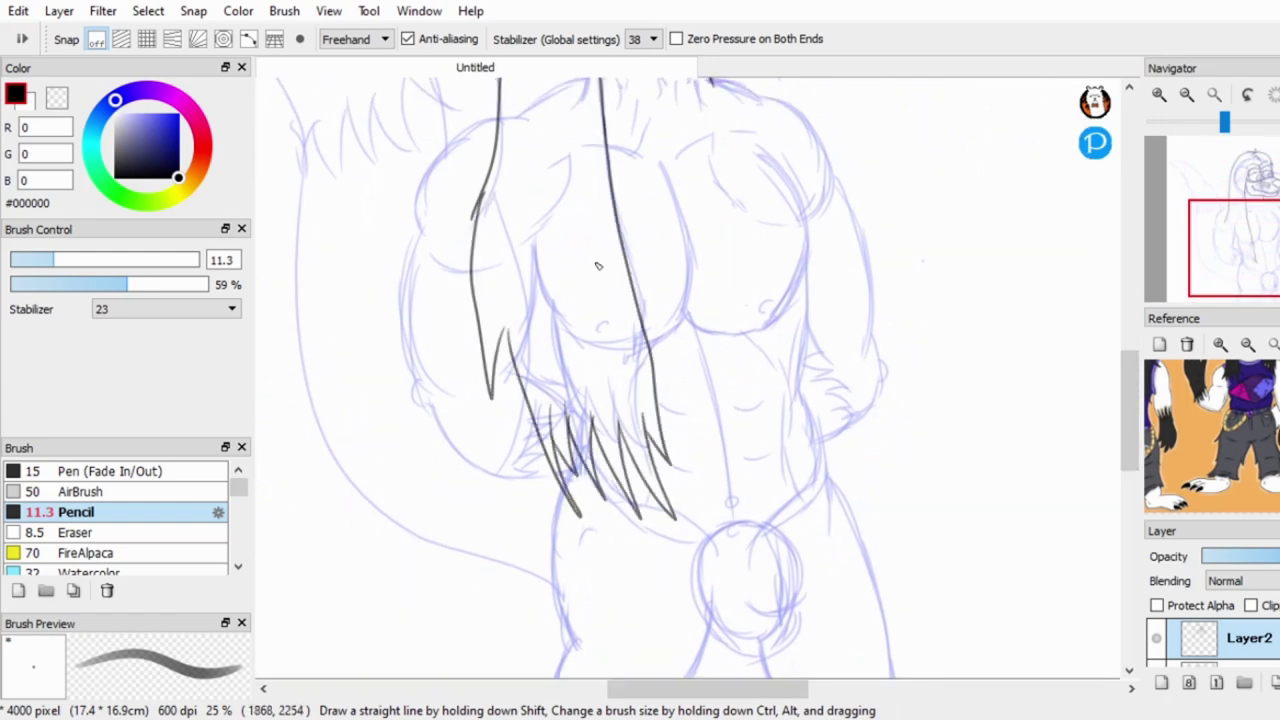
Trace the far-side hair strand over the chest, undoing the first lines and redrawing it with a pointed tuft below the neck.
scroll(793, 298, "up", 5)
left_click_drag(722, 320, 776, 550)
scroll(766, 455, "down", 3)
key("ctrl+z")
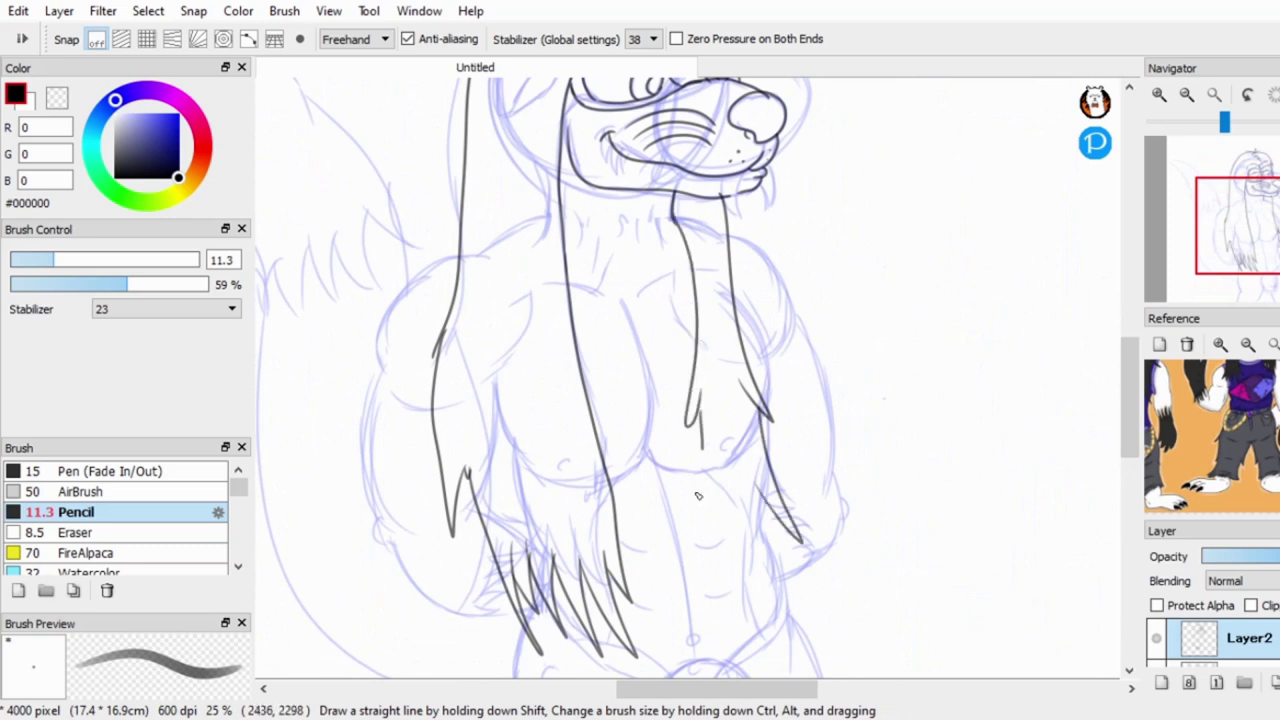
scroll(1026, 143, "up", 1)
key("ctrl+z")
key("ctrl+z")
mouse_move(720, 225)
left_mouse_down()
mouse_move(777, 317)
mouse_move(808, 493)
left_mouse_up()
left_click_drag(676, 232, 644, 288)
mouse_move(664, 272)
left_mouse_down()
mouse_move(689, 503)
mouse_move(730, 583)
left_mouse_up()
Trace the short muscle marks on the neck and the contour of the far shoulder and arm.
scroll(772, 594, "down", 3)
scroll(668, 451, "up", 4)
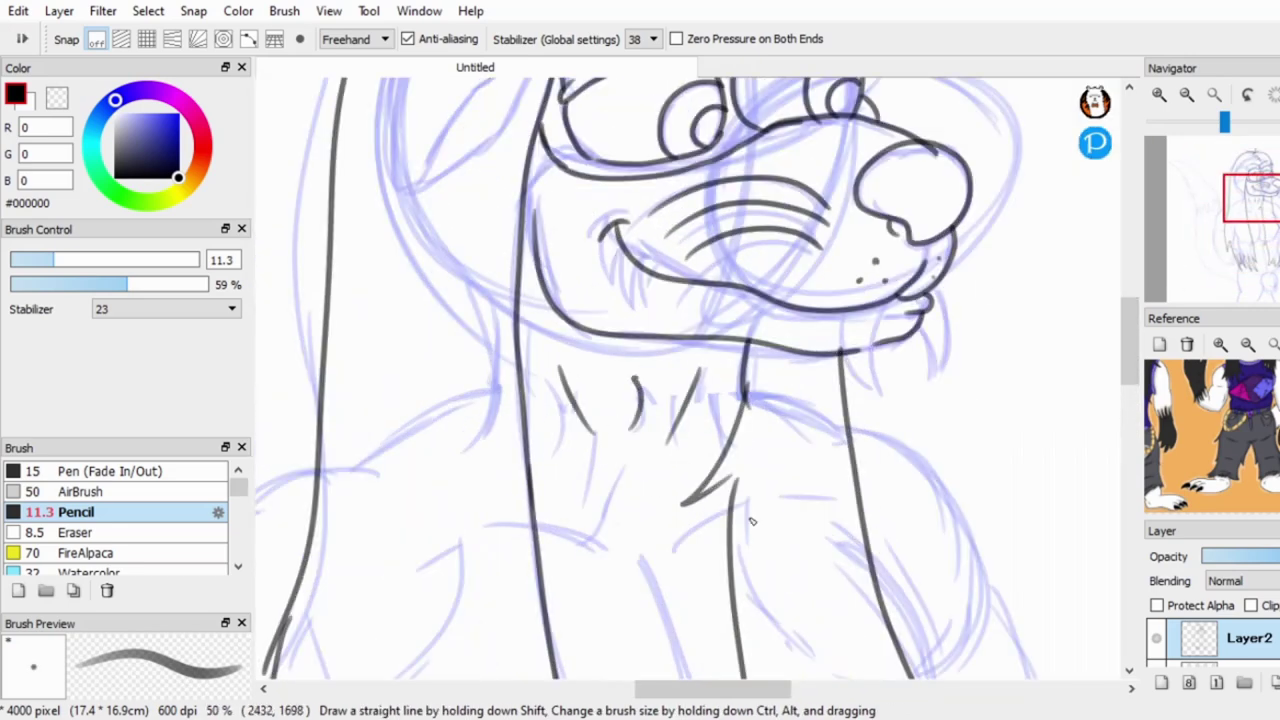
scroll(731, 483, "down", 2)
scroll(790, 430, "up", 1)
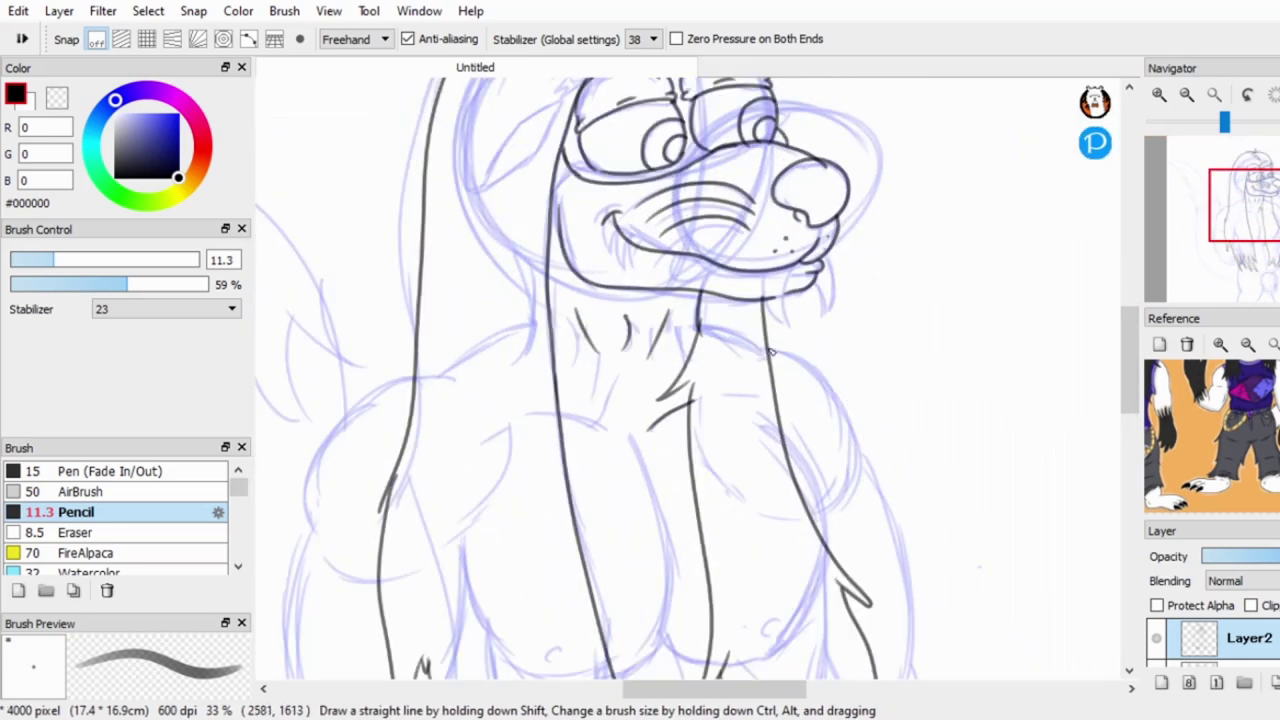
scroll(810, 400, "up", 1)
left_click_drag(866, 235, 926, 495)
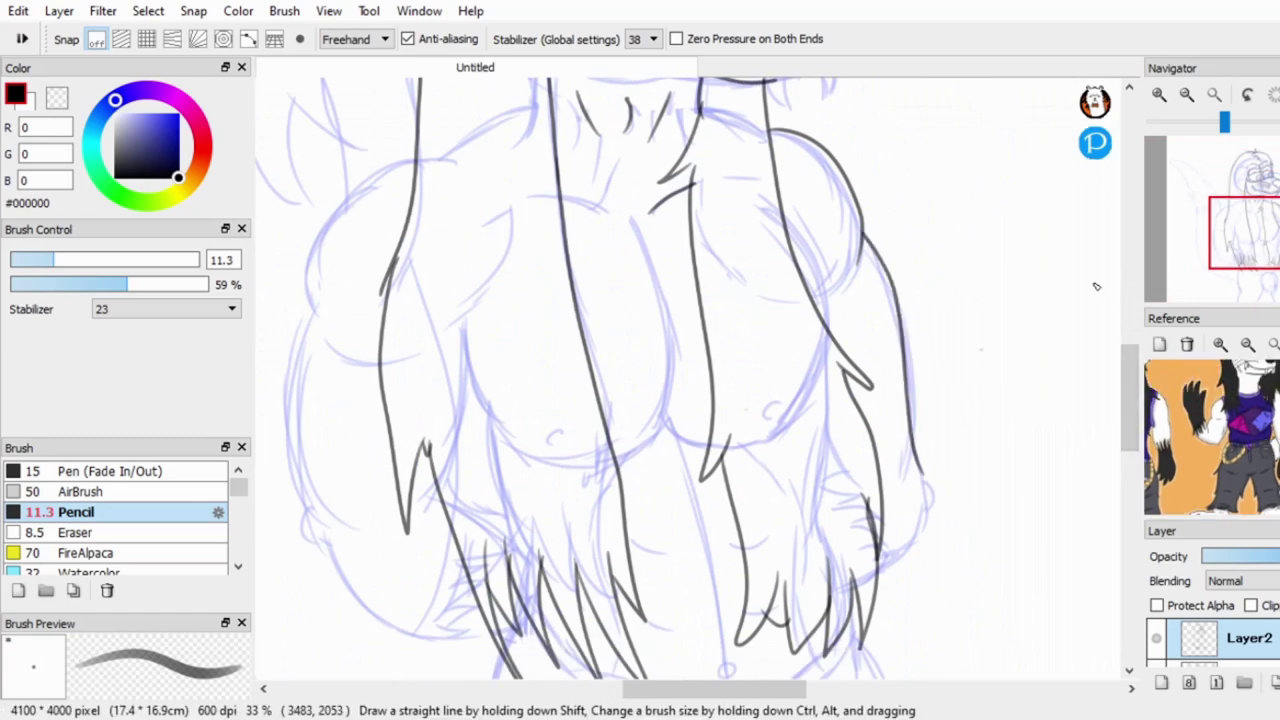
Trace the far pectoral's lower edge and the central line between the pectorals.
scroll(828, 237, "up", 1)
left_click_drag(598, 515, 668, 558)
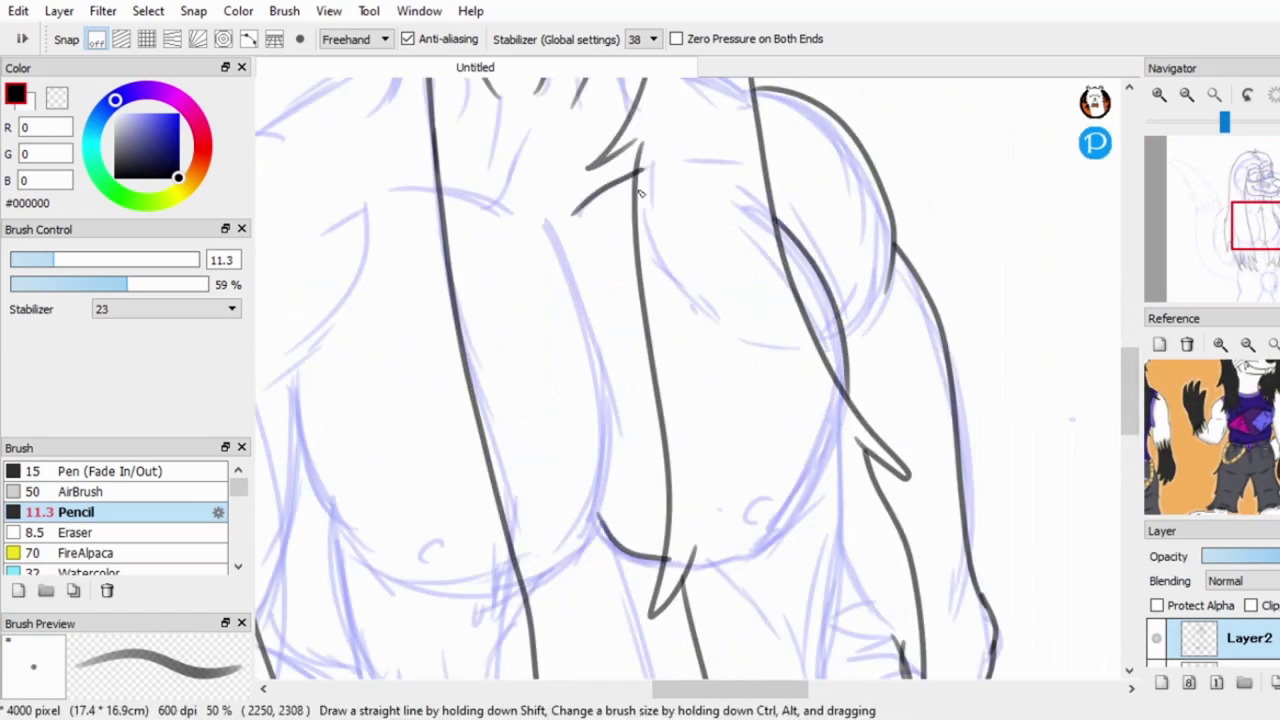
left_click_drag(562, 228, 532, 582)
Trace the near collarbone and clean up the top of the central chest line with the Eraser.
scroll(585, 501, "up", 5)
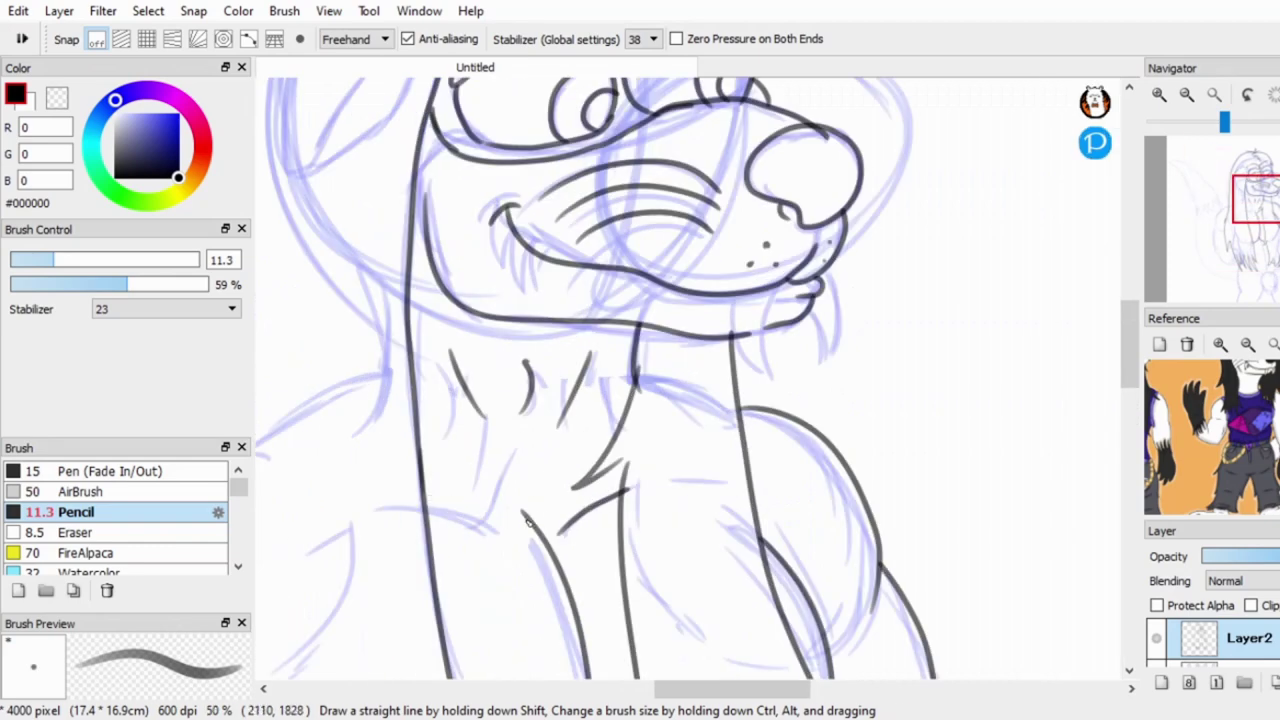
left_click_drag(432, 506, 508, 530)
key("e")
key("e")
scroll(593, 382, "up", 1)
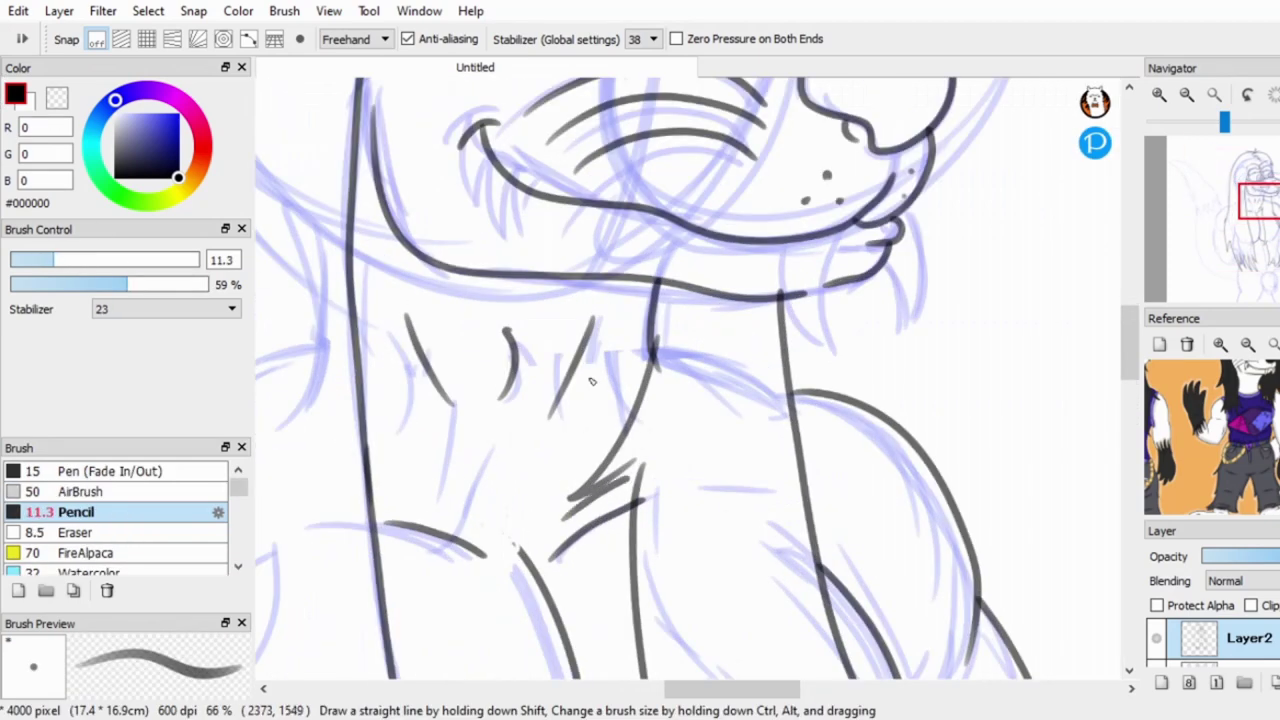
Trace the near pectoral's lower edge and the two short rib lines spreading below the sternum.
scroll(689, 477, "down", 4)
scroll(689, 477, "down", 3)
scroll(556, 423, "up", 2)
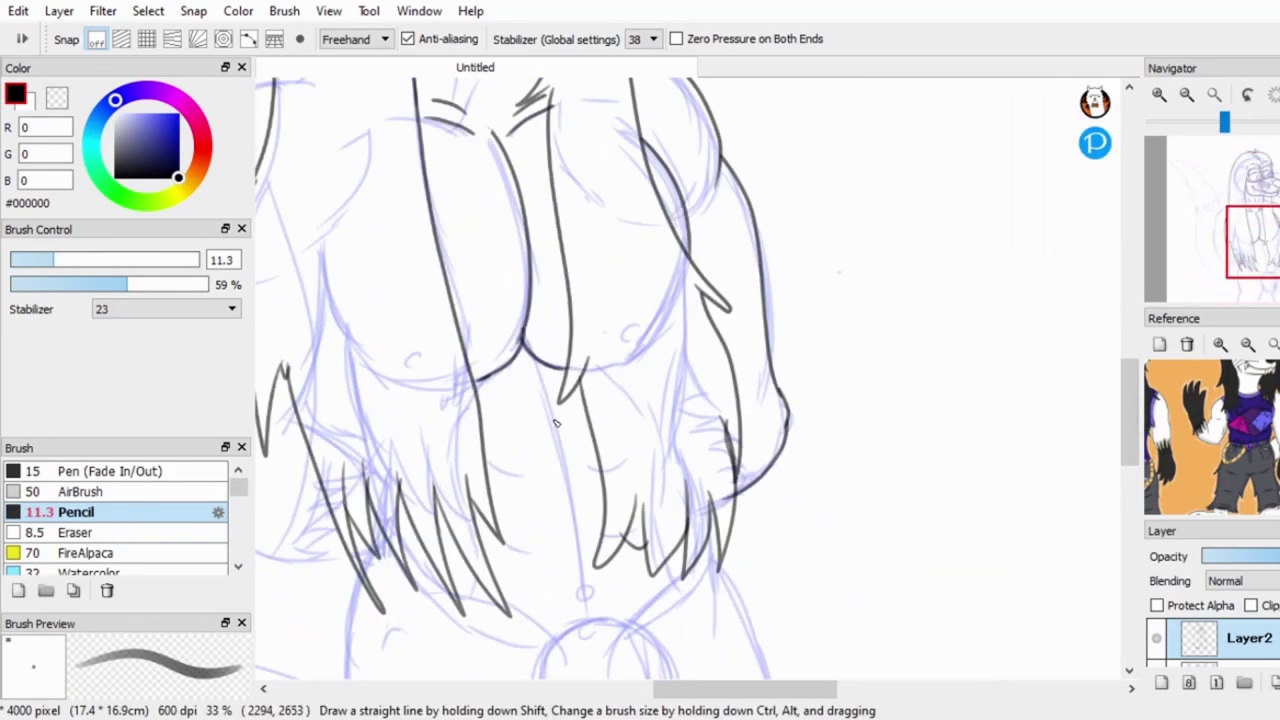
scroll(577, 397, "up", 1)
scroll(591, 420, "down", 2)
scroll(593, 420, "up", 2)
left_click_drag(616, 277, 658, 496)
left_click_drag(641, 334, 696, 315)
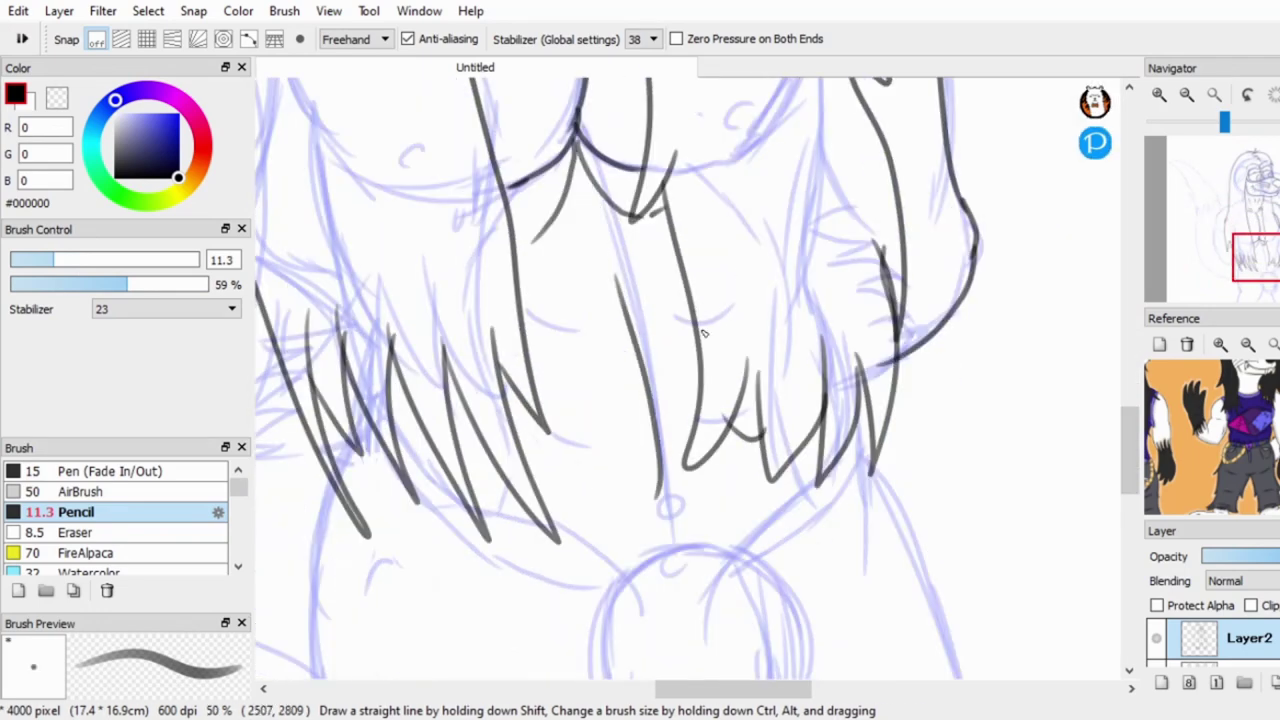
key("ctrl+z")
left_click_drag(662, 213, 618, 290)
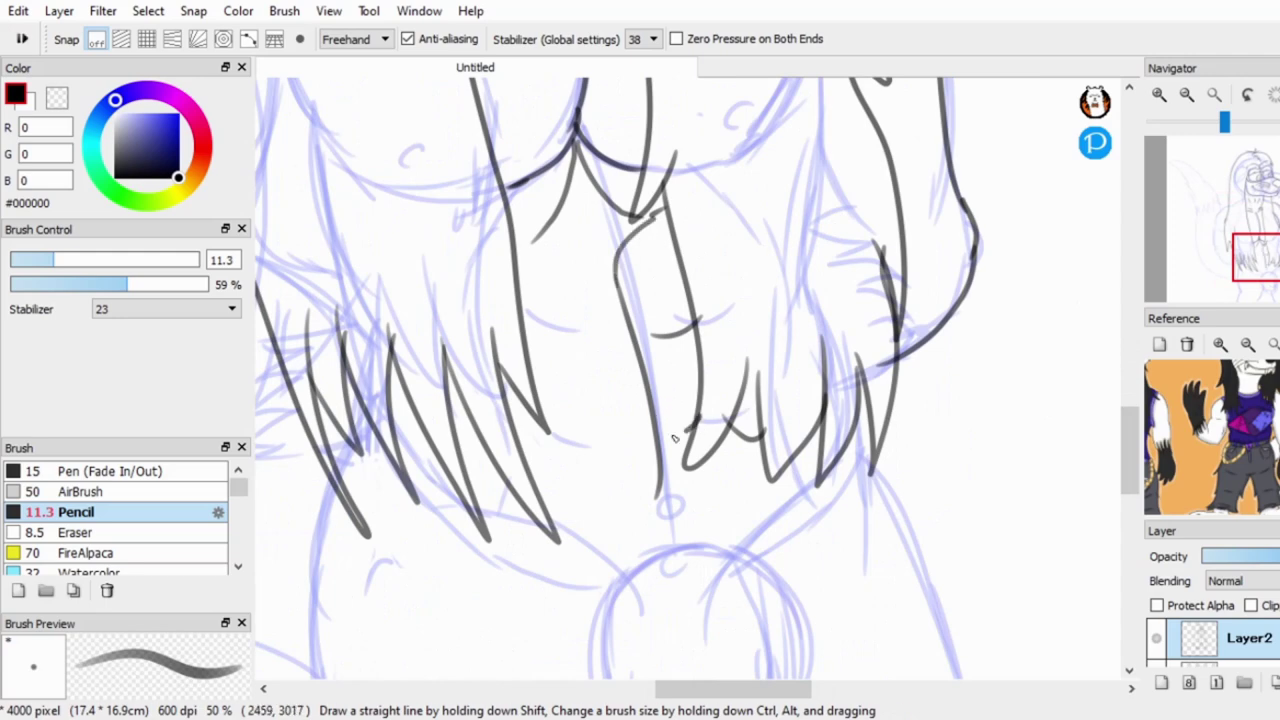
left_click_drag(618, 232, 562, 256)
scroll(575, 247, "down", 2)
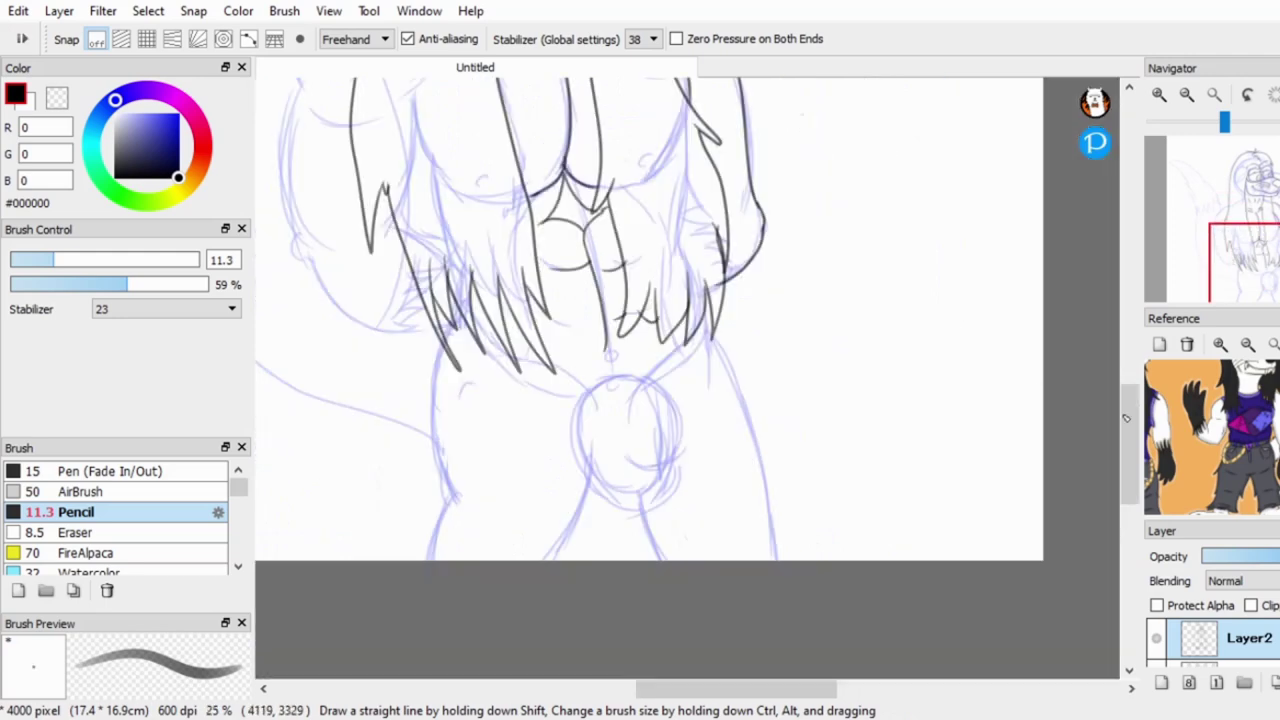
scroll(1106, 388, "down", 2)
scroll(581, 360, "up", 2)
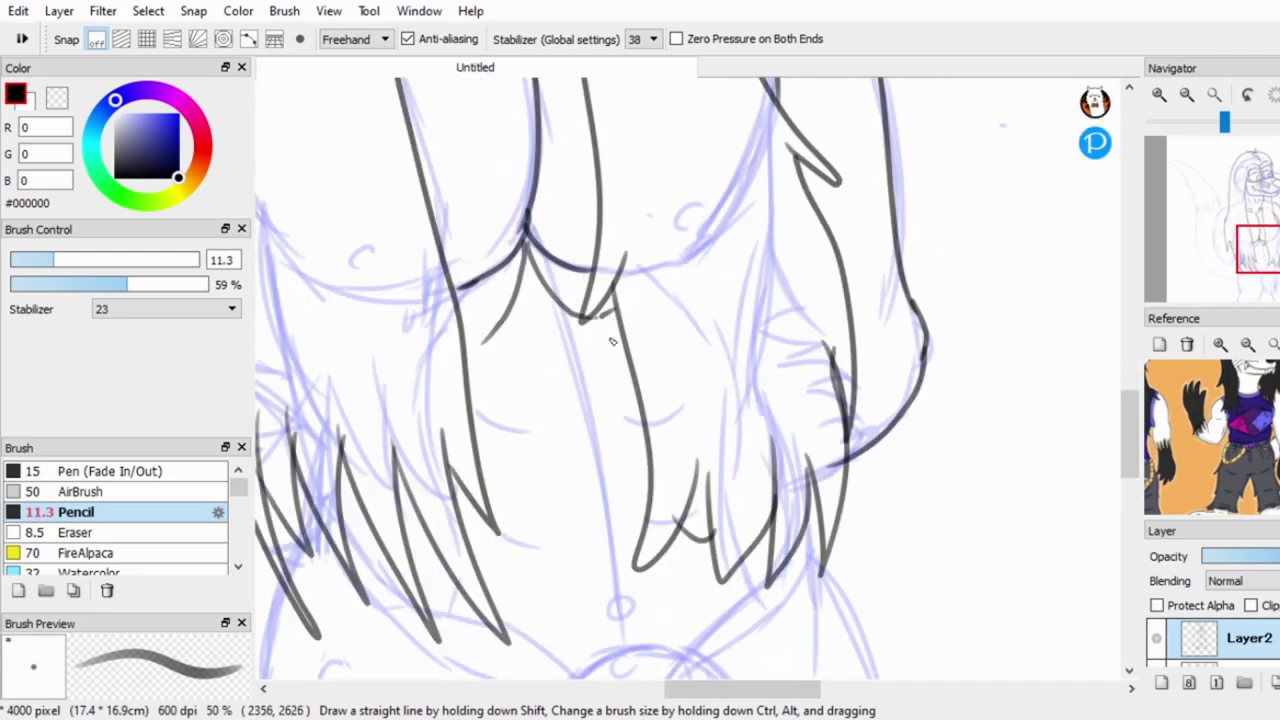
key("ctrl+z")
key("ctrl+z")
Trace the belly's centre line again and outline the navel as a small circle below it.
left_click_drag(645, 428, 595, 447)
scroll(502, 462, "down", 1)
scroll(635, 368, "up", 1)
scroll(635, 368, "down", 1)
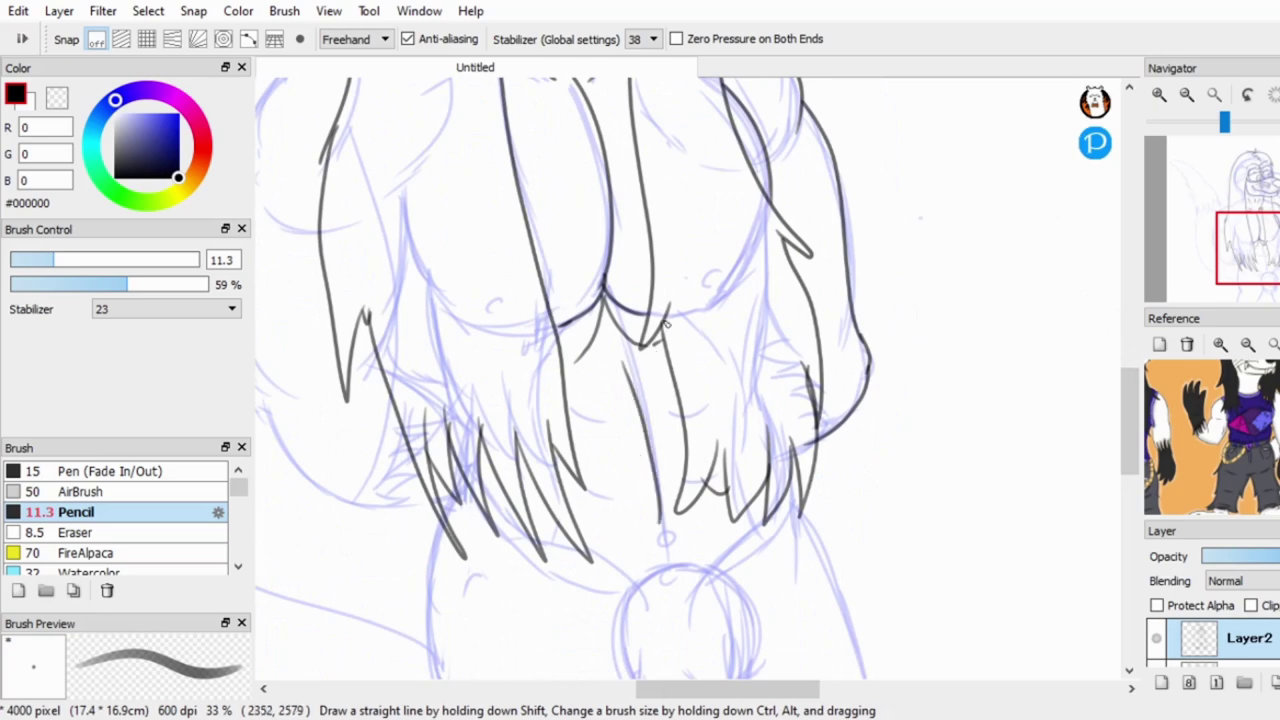
scroll(676, 544, "up", 1)
left_click_drag(718, 510, 630, 492)
scroll(630, 492, "down", 1)
scroll(630, 492, "up", 2)
key("ctrl+z")
left_click_drag(508, 392, 607, 465)
Trace the two diagonal far hip lines and the far thigh's outer contour down to the canvas edge.
scroll(571, 291, "down", 1)
scroll(748, 395, "up", 2)
left_click_drag(742, 436, 520, 690)
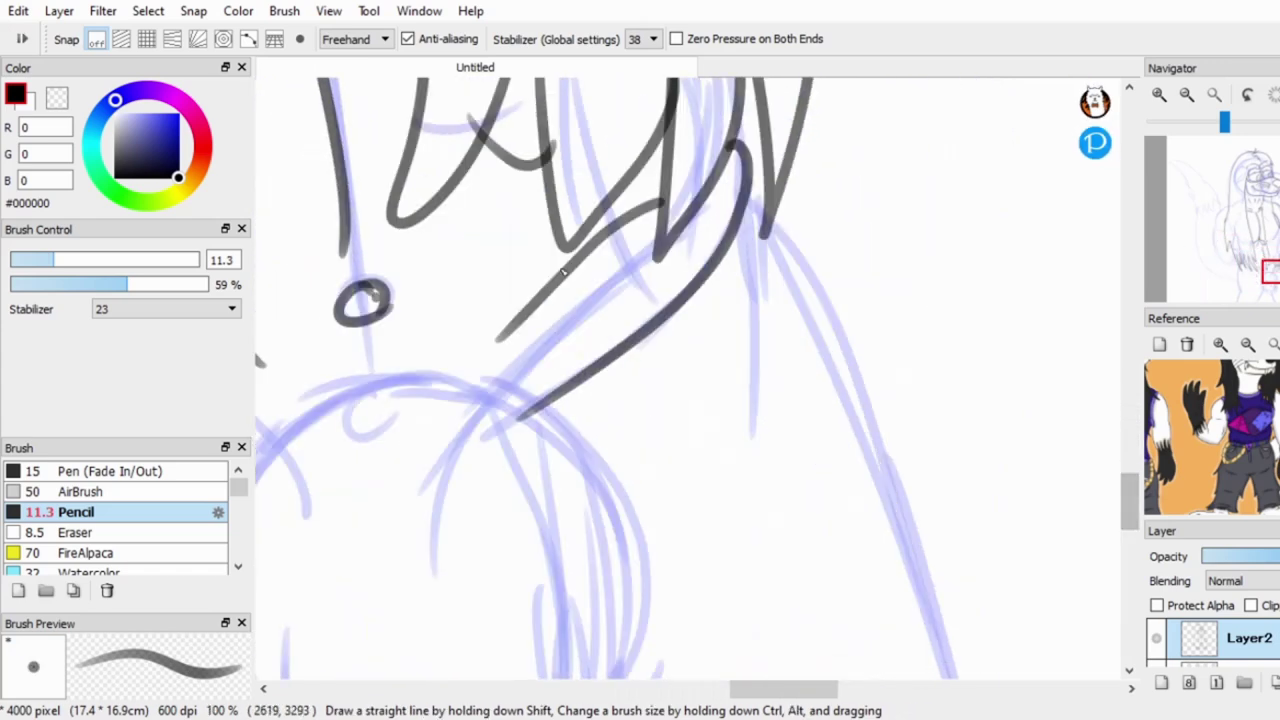
key("ctrl+z")
left_click_drag(744, 143, 568, 420)
scroll(683, 364, "down", 3)
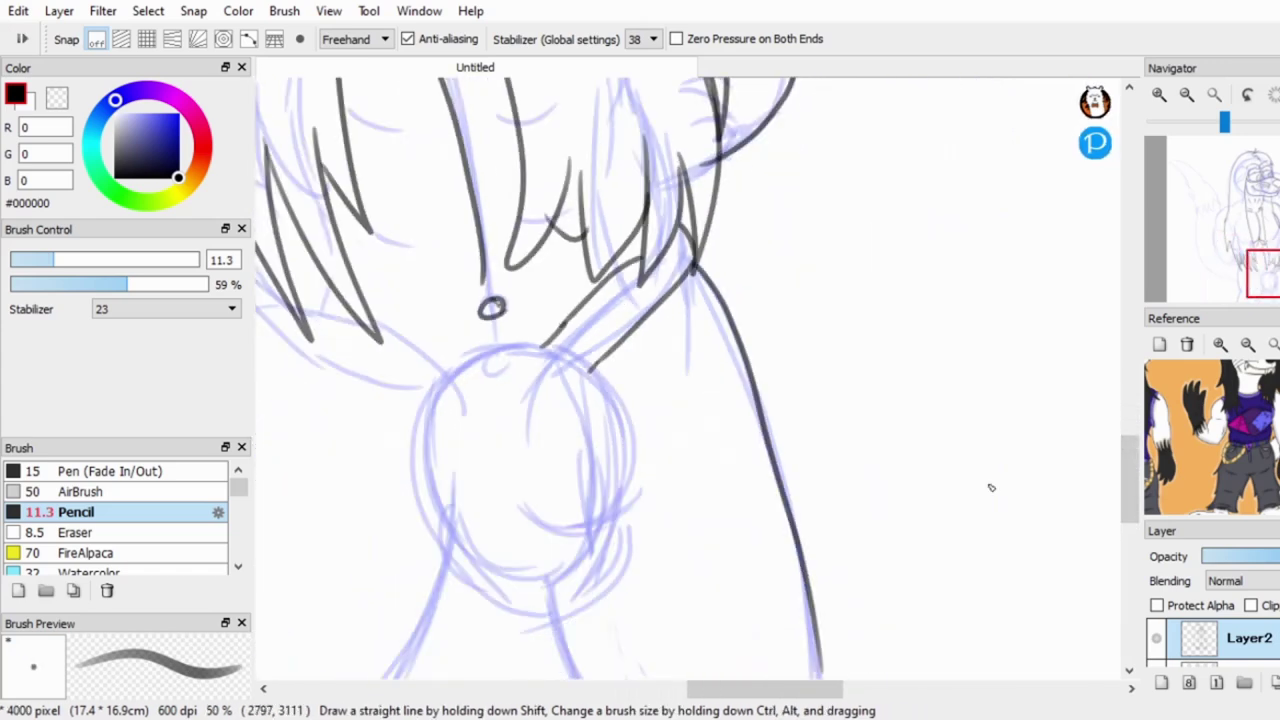
Trace the oval shape at the groin, undoing the first curves and redrawing its sides wider.
scroll(600, 330, "up", 1)
mouse_move(668, 255)
left_mouse_down()
mouse_move(548, 456)
mouse_move(600, 515)
left_mouse_up()
left_click_drag(660, 255, 742, 453)
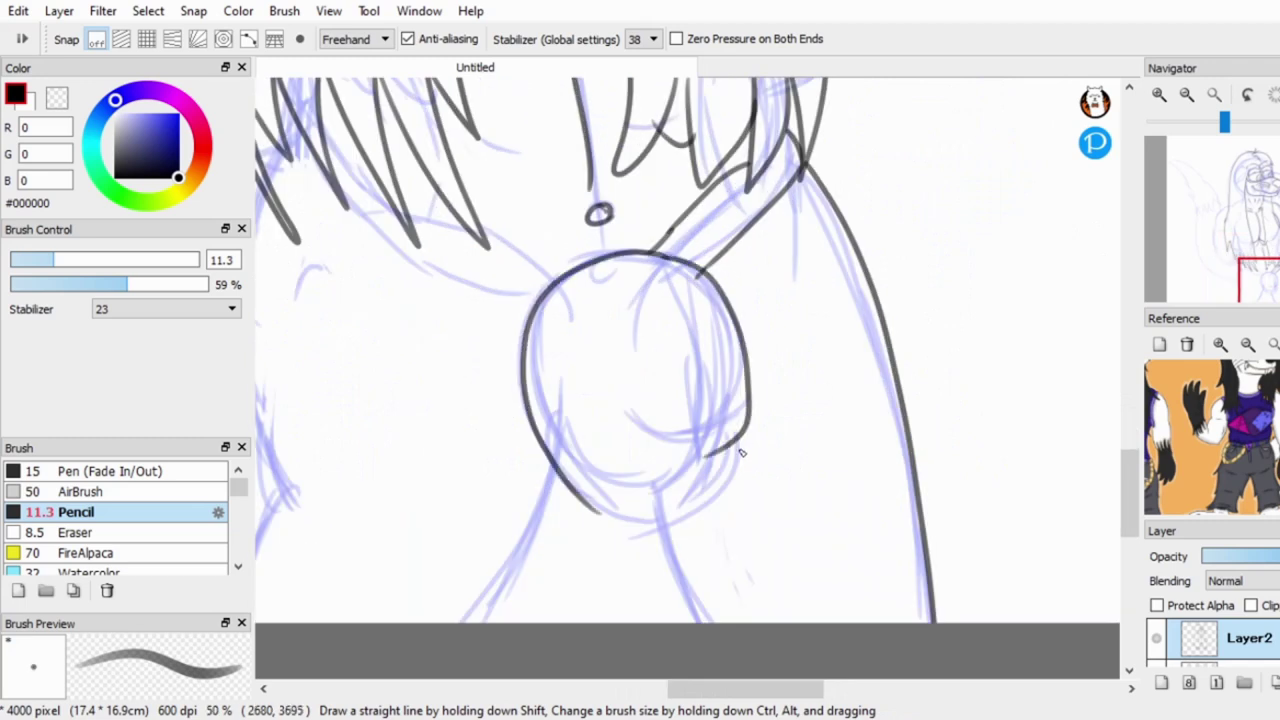
scroll(1128, 365, "down", 1)
key("ctrl+z")
key("ctrl+z")
left_click_drag(660, 215, 545, 243)
left_click_drag(503, 310, 590, 485)
mouse_move(700, 240)
left_mouse_down()
mouse_move(708, 482)
mouse_move(670, 515)
left_mouse_up()
left_click_drag(590, 484, 668, 514)
scroll(680, 477, "up", 1)
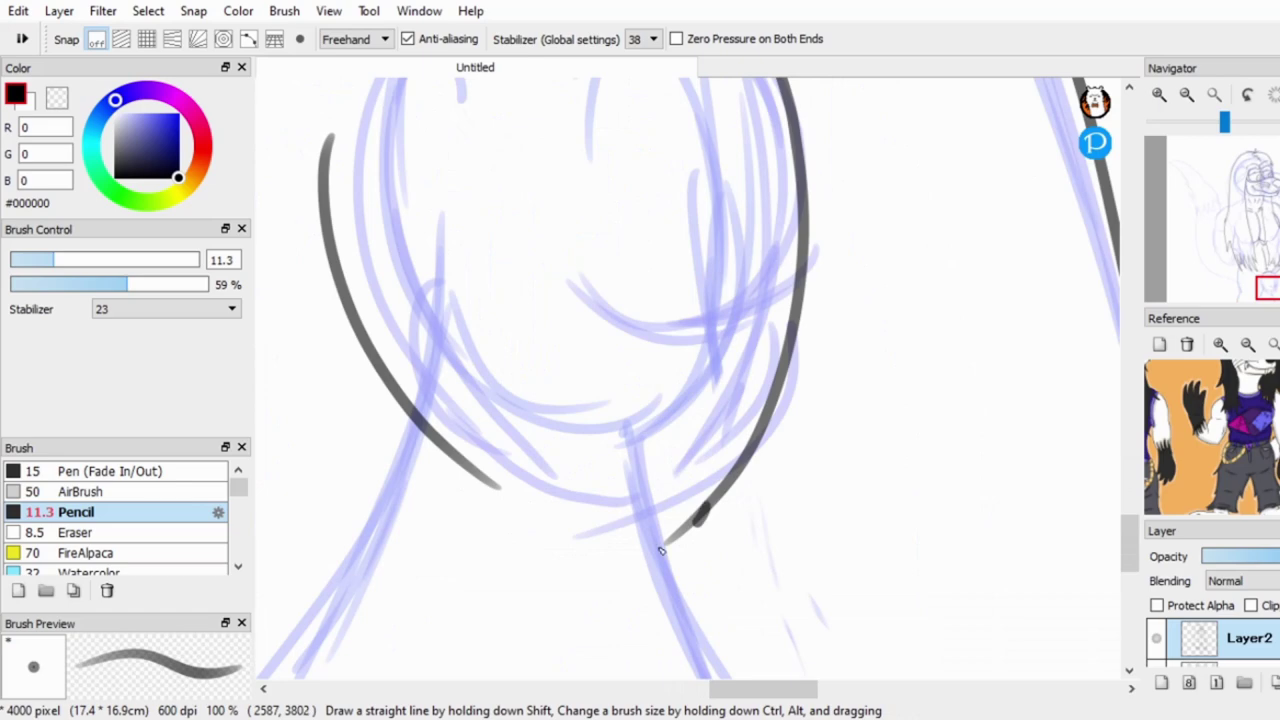
Trace the near thigh, the inner leg lines and the near hip lines running into the oval shape.
scroll(484, 413, "down", 2)
left_click_drag(484, 413, 674, 412)
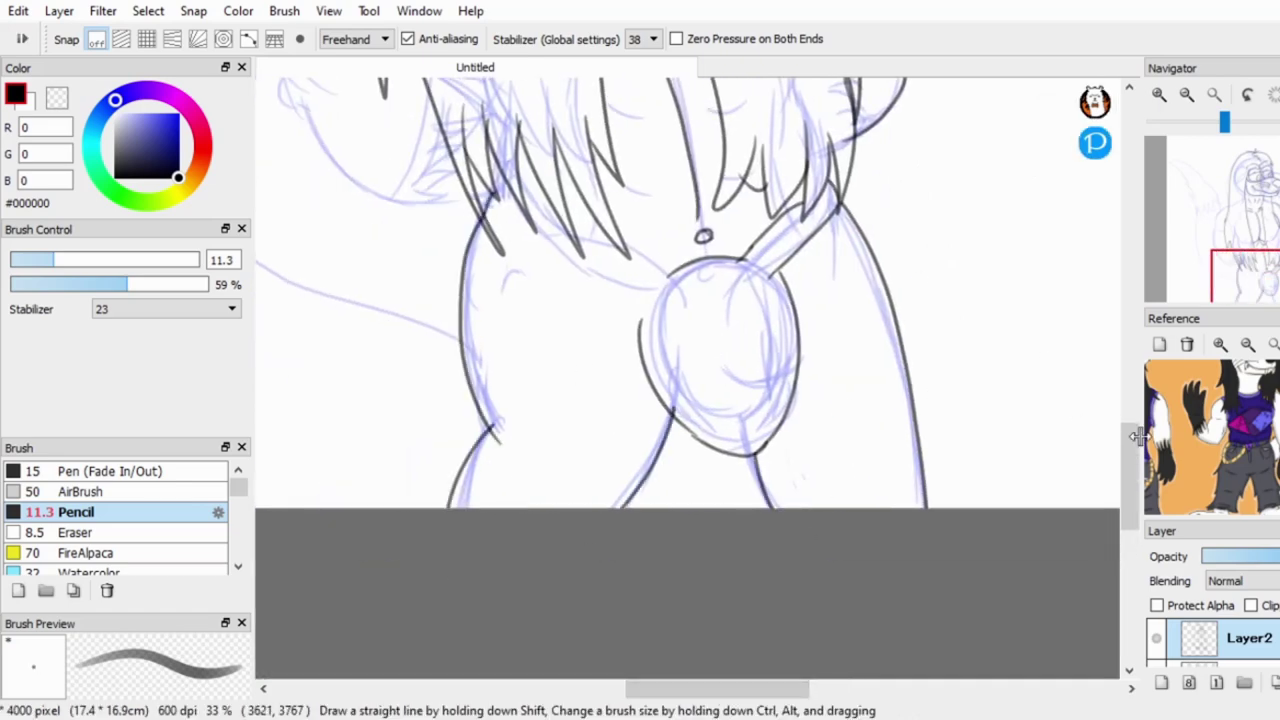
scroll(1136, 437, "up", 3)
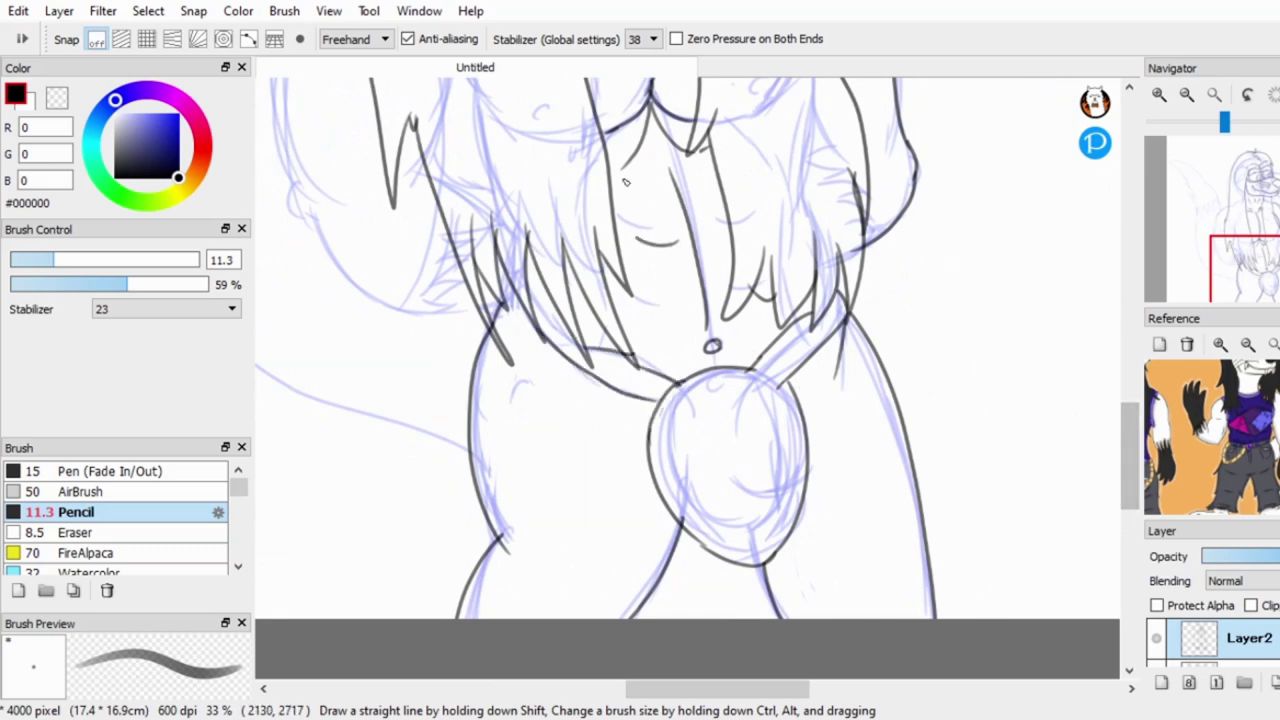
scroll(1136, 390, "up", 5)
scroll(1136, 390, "down", 8)
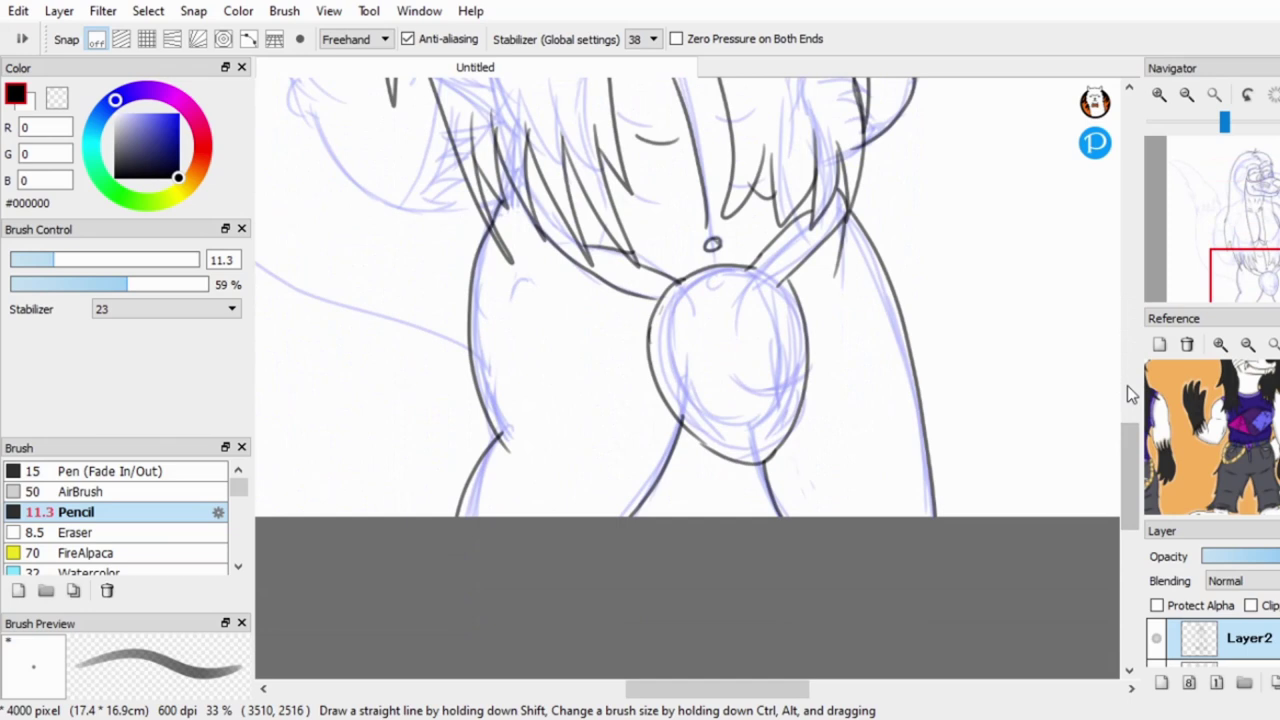
Add a curve inside the lower edge of the groin oval and save the drawing.
scroll(790, 300, "up", 1)
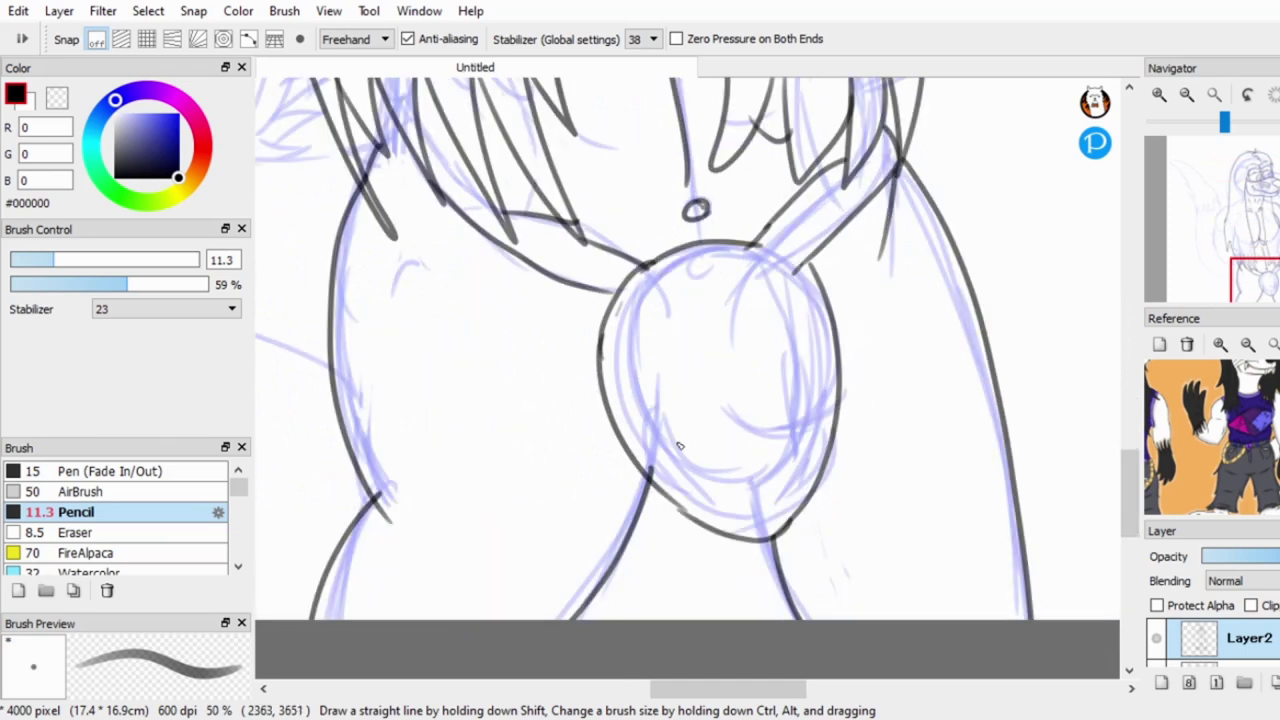
scroll(790, 258, "down", 3)
scroll(790, 257, "up", 2)
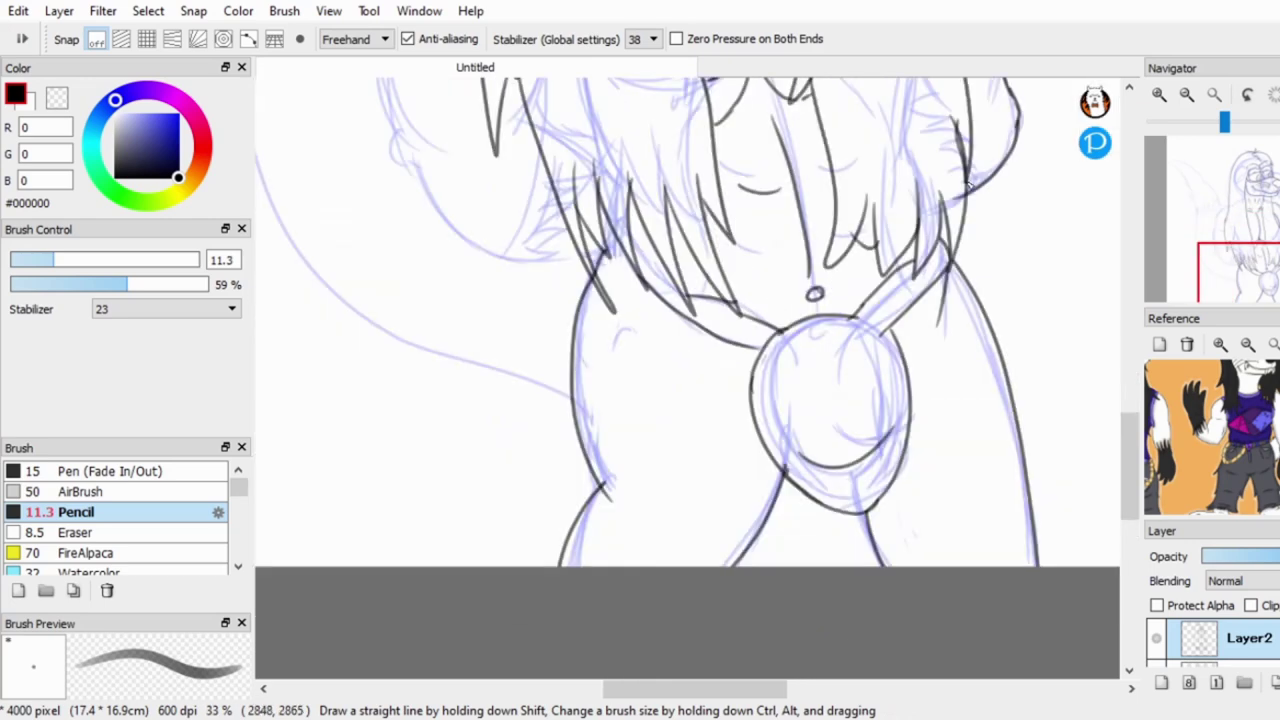
key("ctrl+s")
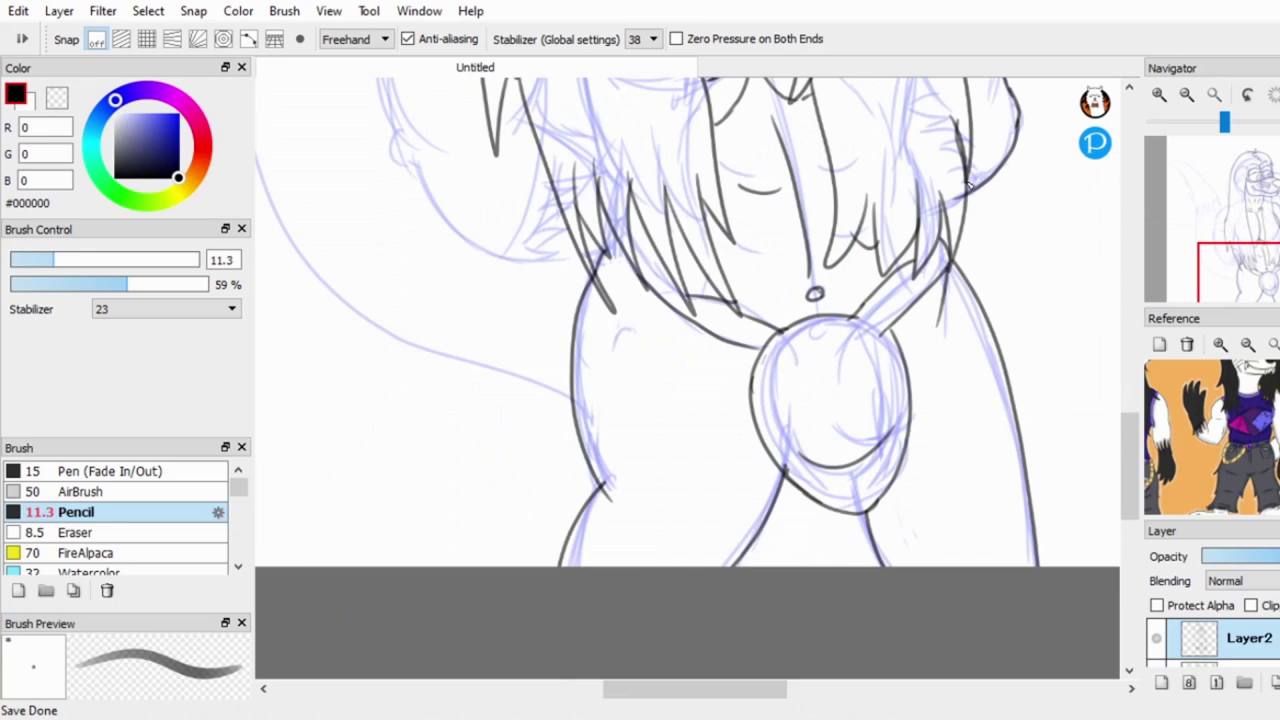
Undo the black lines of the groin oval, near hip and near thigh, keeping the far thigh contour.
key("ctrl+z")
key("ctrl+z")
key("ctrl+z")
key("ctrl+z")
key("ctrl+z")
key("ctrl+z")
key("ctrl+z")
key("ctrl+z")
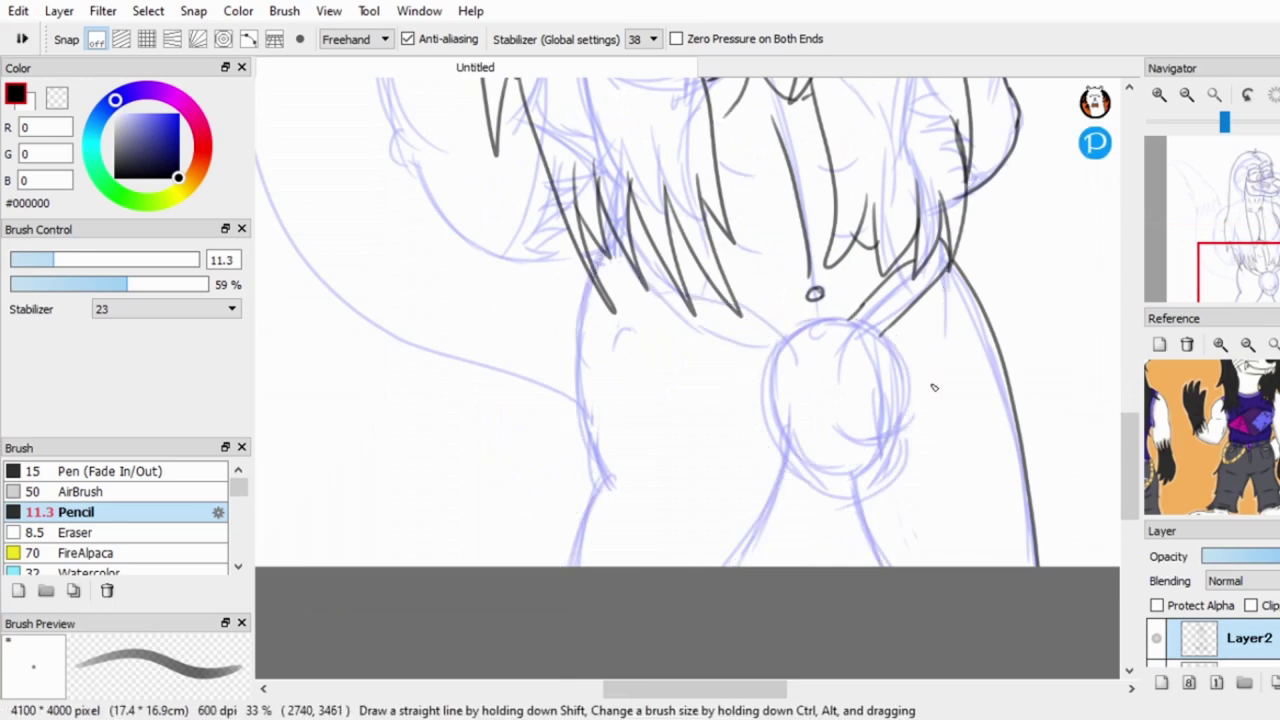
Trace the two parallel waist curves running from the far hip beneath the navel to the near hip, redrawing the near-side strokes.
scroll(966, 349, "up", 2)
left_click_drag(936, 286, 718, 430)
left_click_drag(880, 290, 720, 408)
mouse_move(849, 459)
left_mouse_down()
mouse_move(992, 388)
mouse_move(772, 406)
left_mouse_up()
key("ctrl+z")
left_click_drag(990, 388, 765, 404)
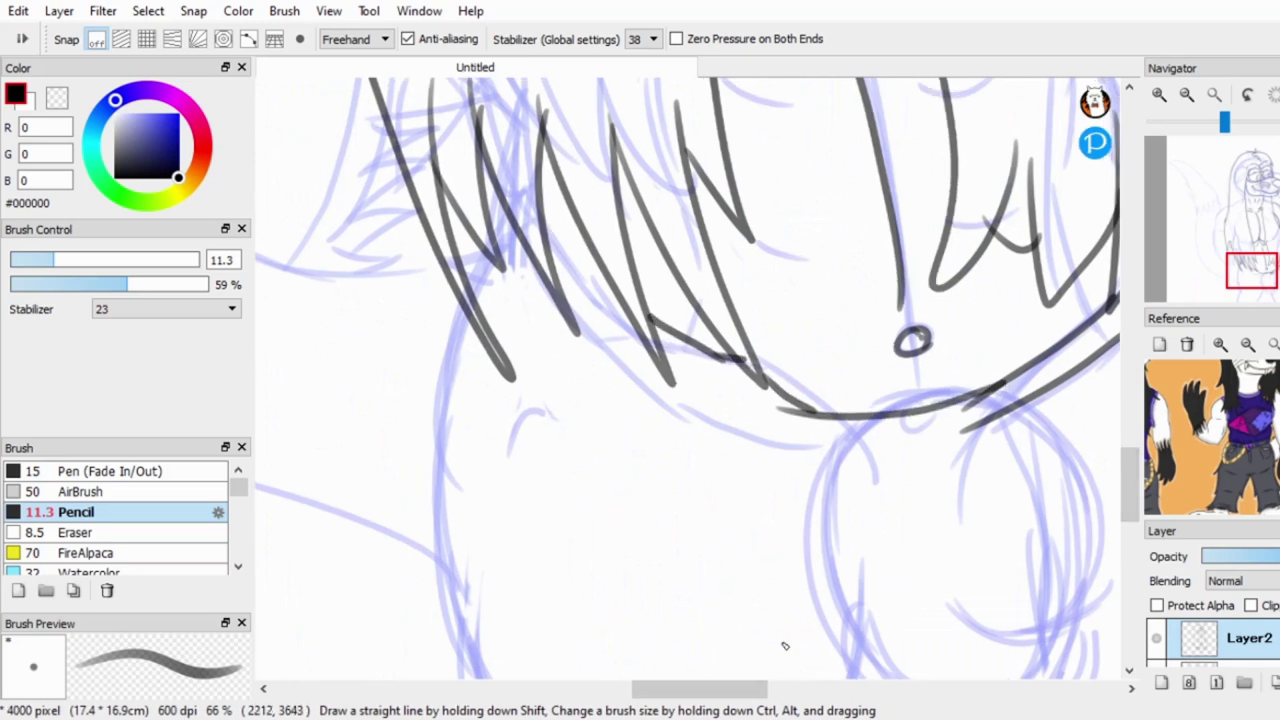
left_click_drag(768, 437, 548, 300)
key("ctrl+z")
left_click_drag(500, 240, 793, 428)
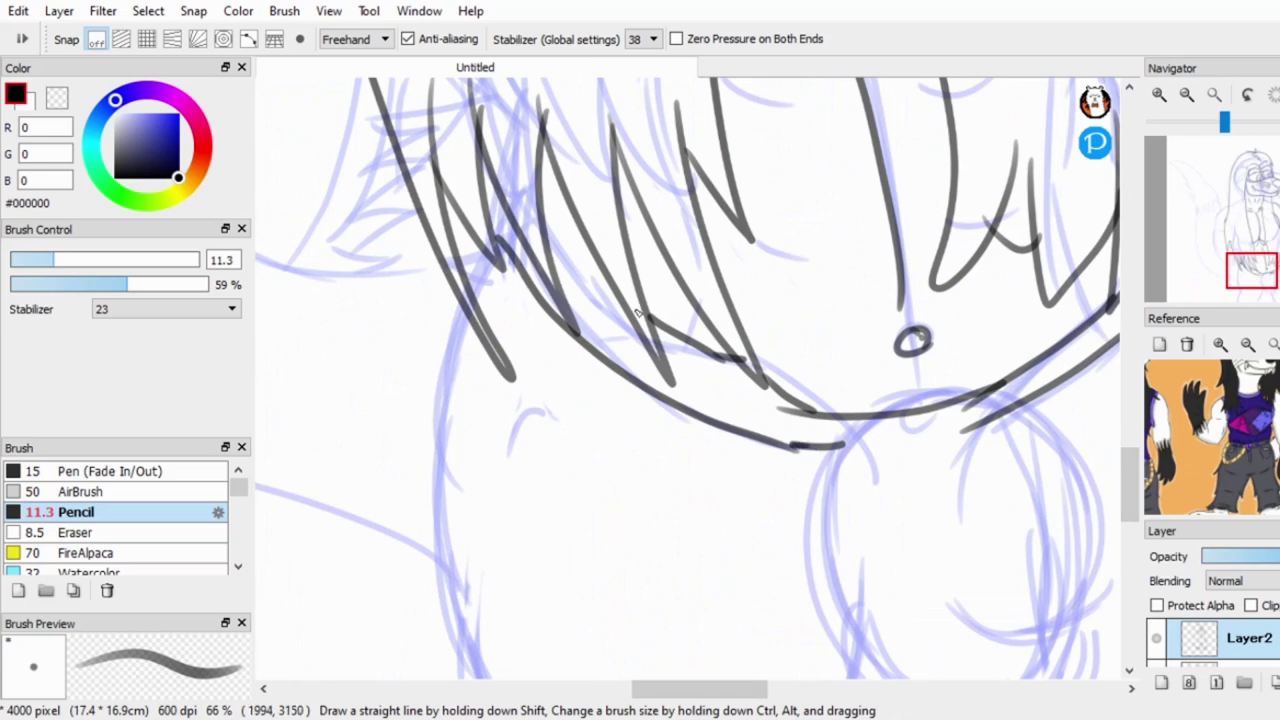
scroll(638, 312, "up", 1)
scroll(875, 99, "down", 2)
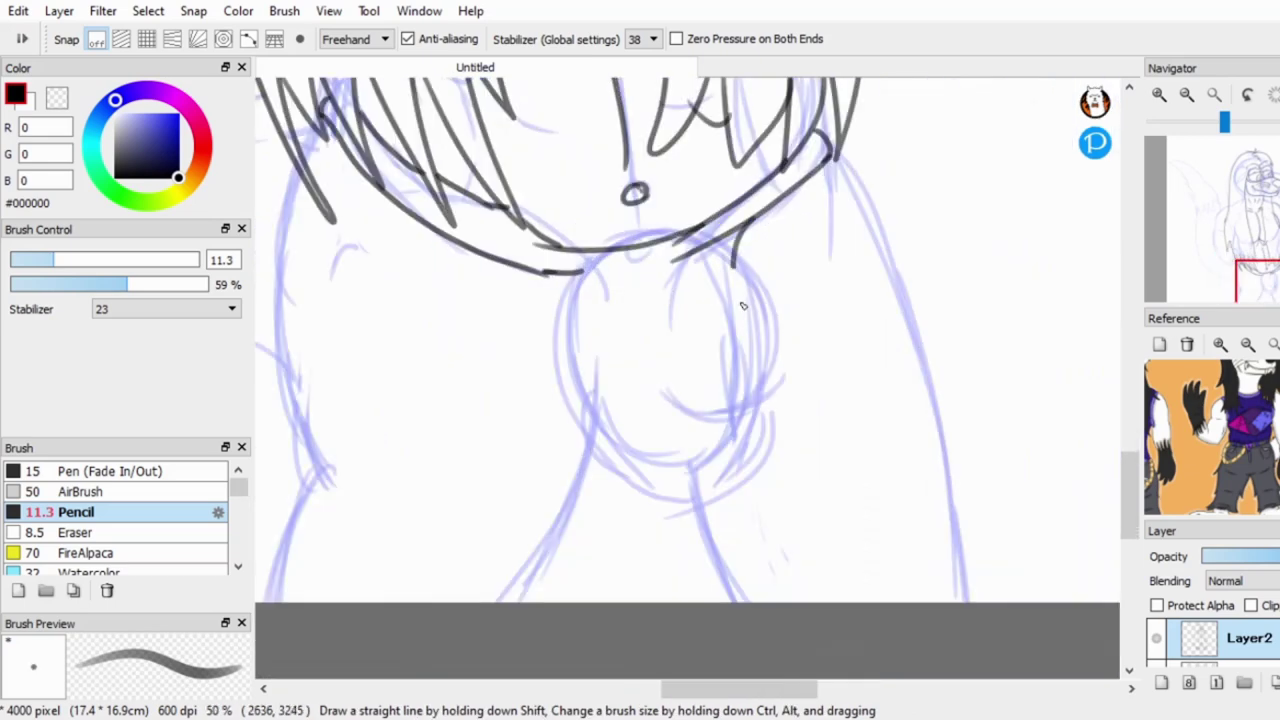
left_click_drag(735, 270, 620, 490)
left_click_drag(560, 262, 605, 465)
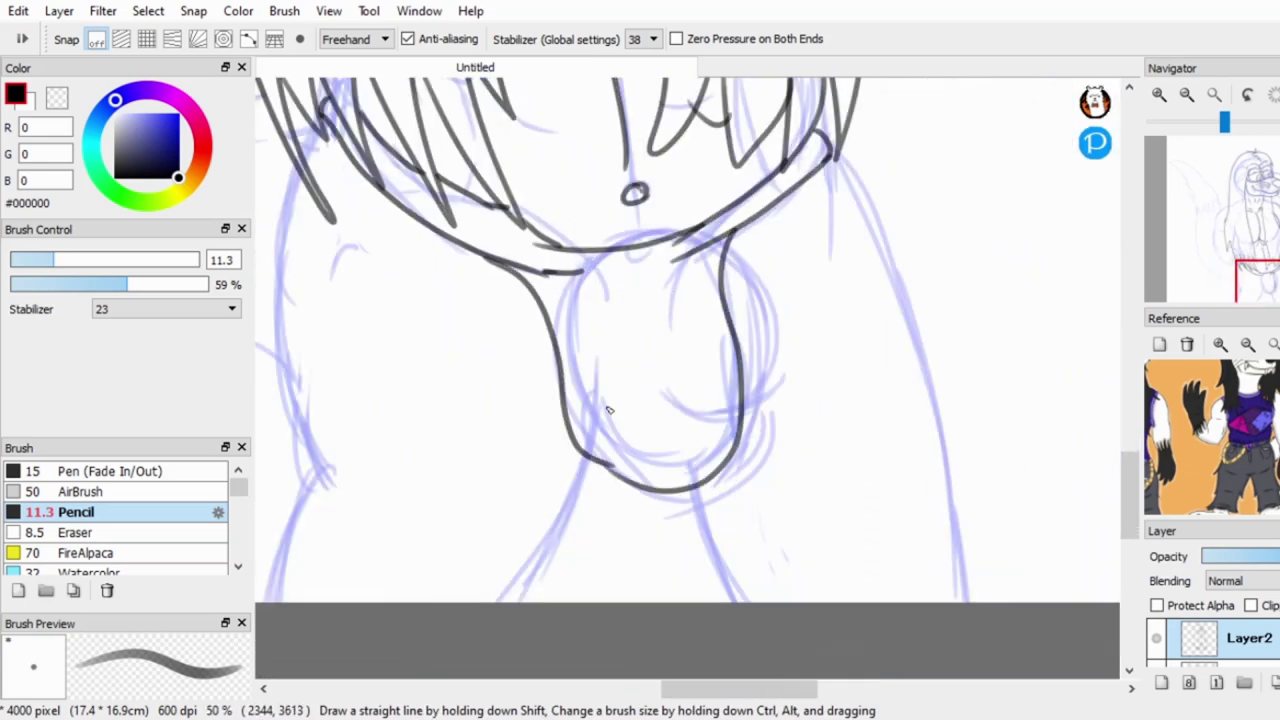
key("ctrl+z")
key("ctrl+z")
left_click_drag(735, 220, 740, 475)
key("ctrl+z")
key("ctrl+z")
Trace the groin bulge with two rounded sides meeting at its lower edge, add two inner curves, and trace the far thigh contour.
mouse_move(530, 262)
left_mouse_down()
mouse_move(720, 505)
mouse_move(688, 476)
left_mouse_up()
mouse_move(757, 212)
left_mouse_down()
mouse_move(785, 345)
mouse_move(688, 476)
left_mouse_up()
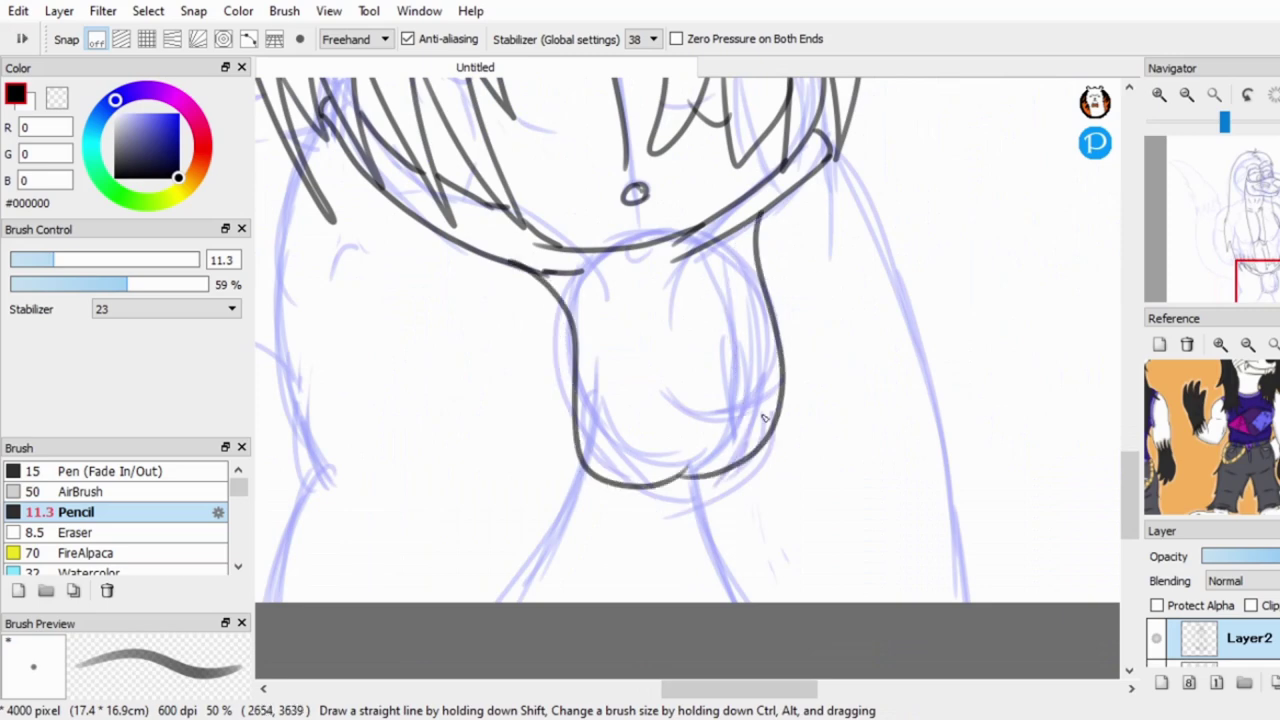
scroll(792, 266, "down", 2)
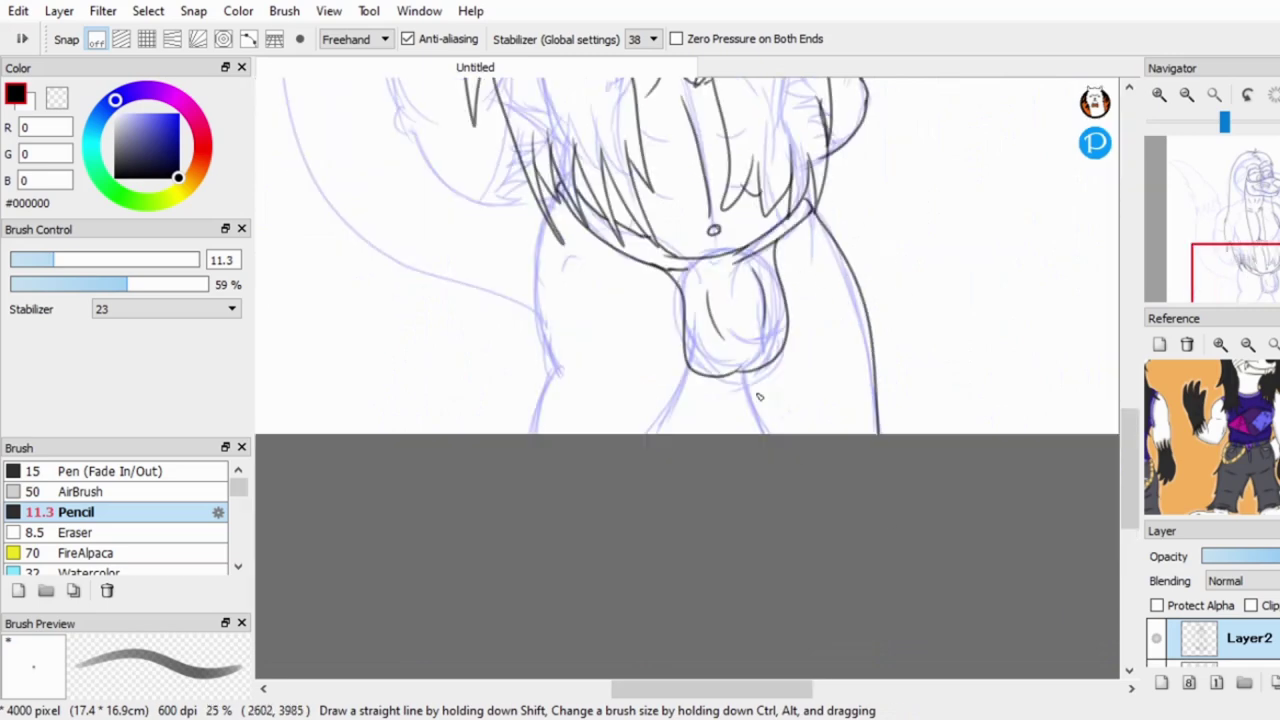
Trace the inner leg lines below the groin and the near thigh contour with a short curve inside the hip.
scroll(574, 192, "up", 3)
scroll(566, 262, "down", 3)
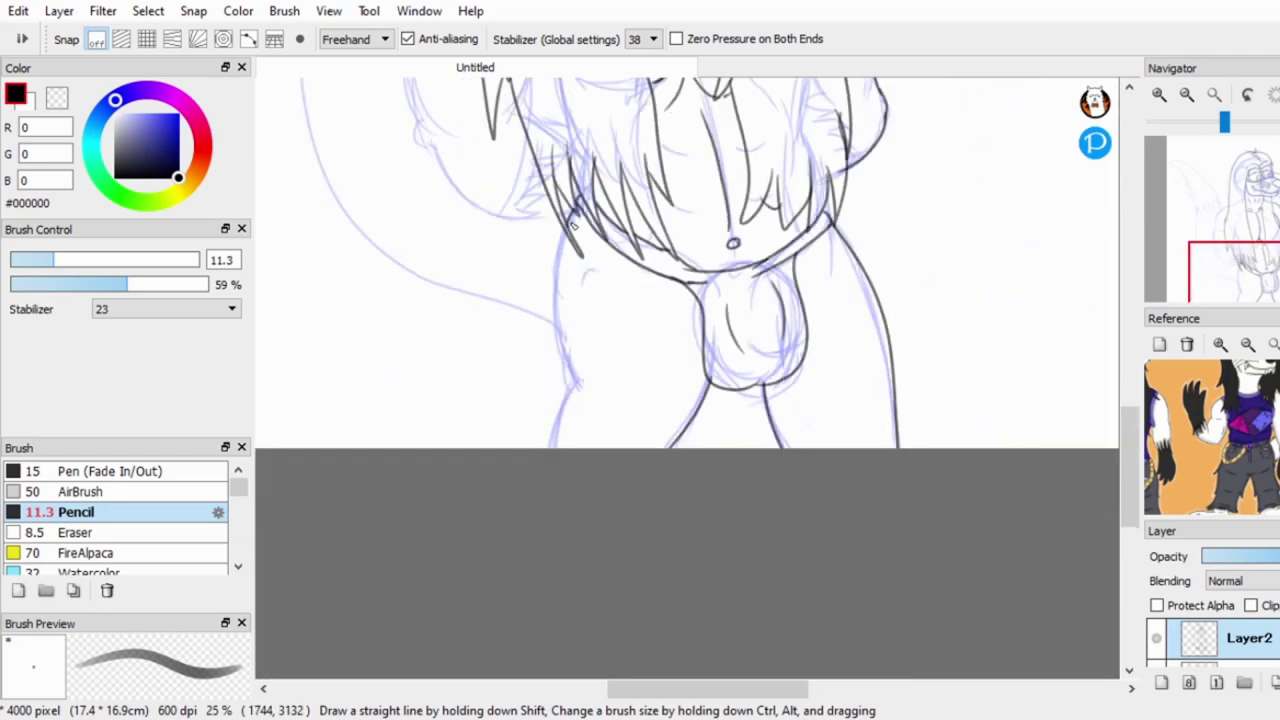
scroll(651, 277, "down", 2)
scroll(651, 277, "up", 2)
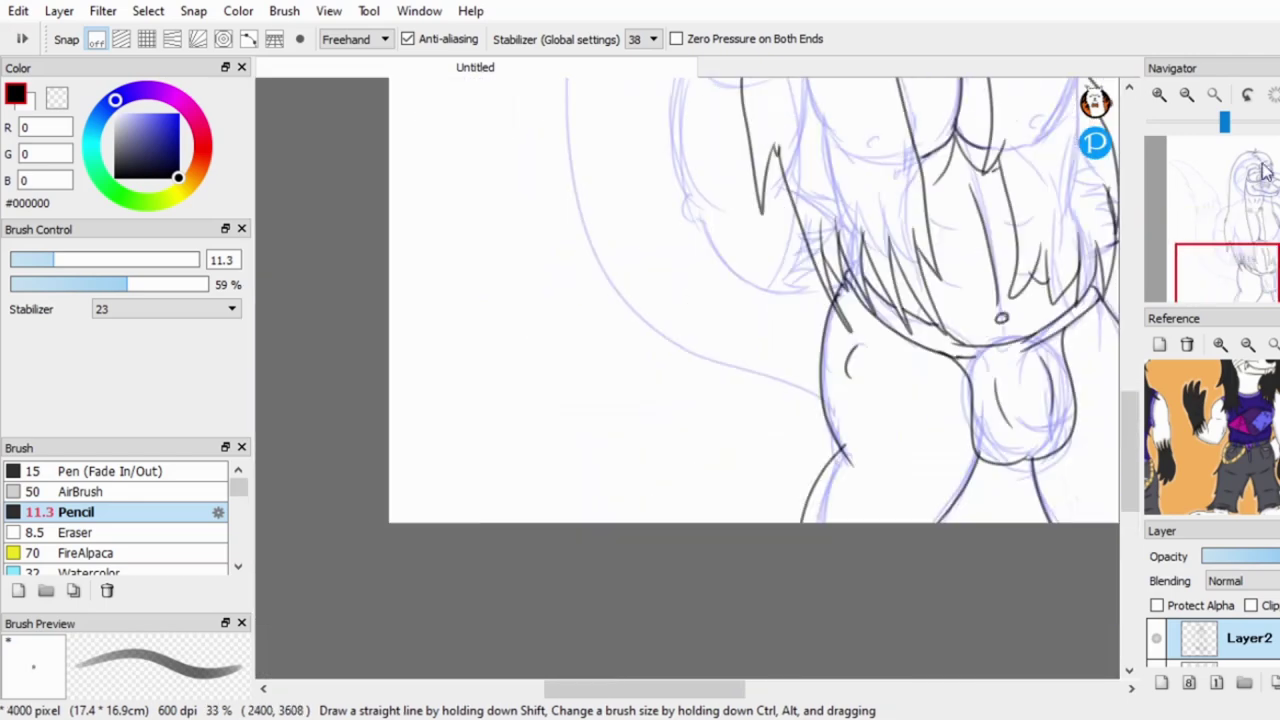
Trace the near arm's outline from the rounded shoulder down past the elbow bump and along the forearm.
scroll(1133, 410, "down", 2)
scroll(829, 229, "up", 3)
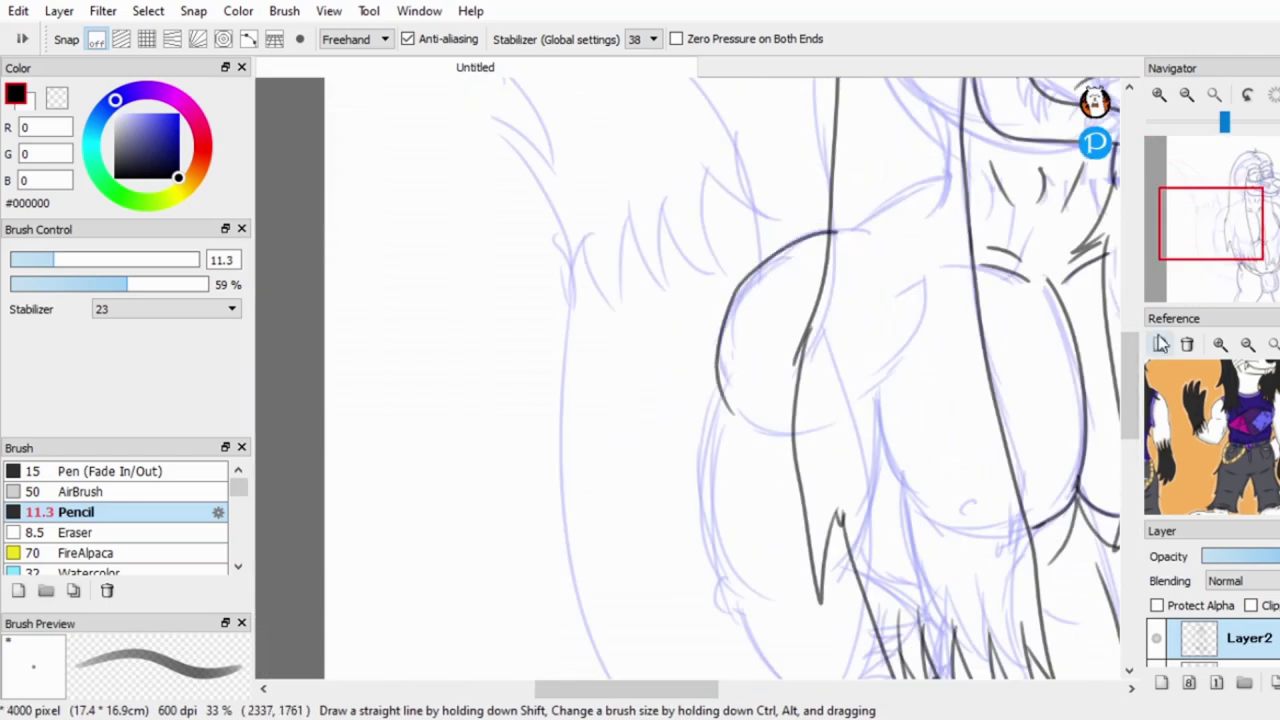
scroll(808, 480, "down", 3)
scroll(700, 366, "up", 3)
scroll(866, 494, "up", 1)
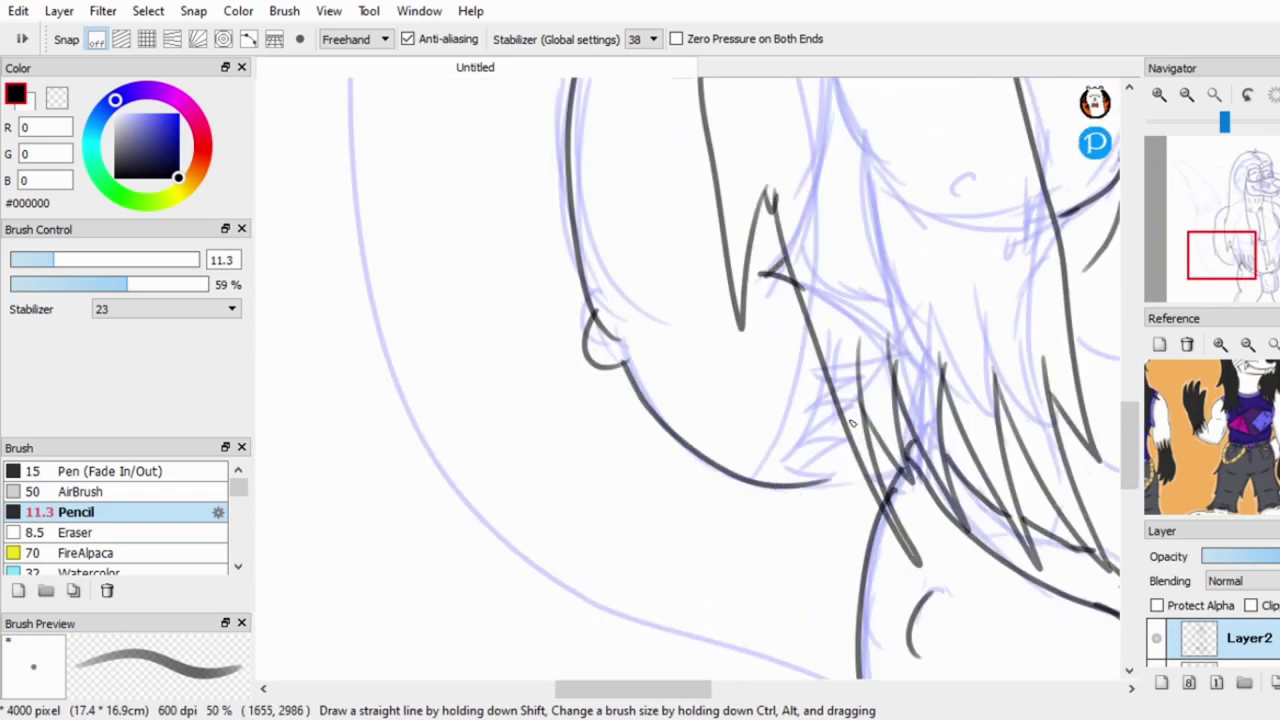
Draw jagged fur tufts at the near wrist and close the forearm line against the hip.
key("ctrl+z")
left_click_drag(791, 365, 826, 402)
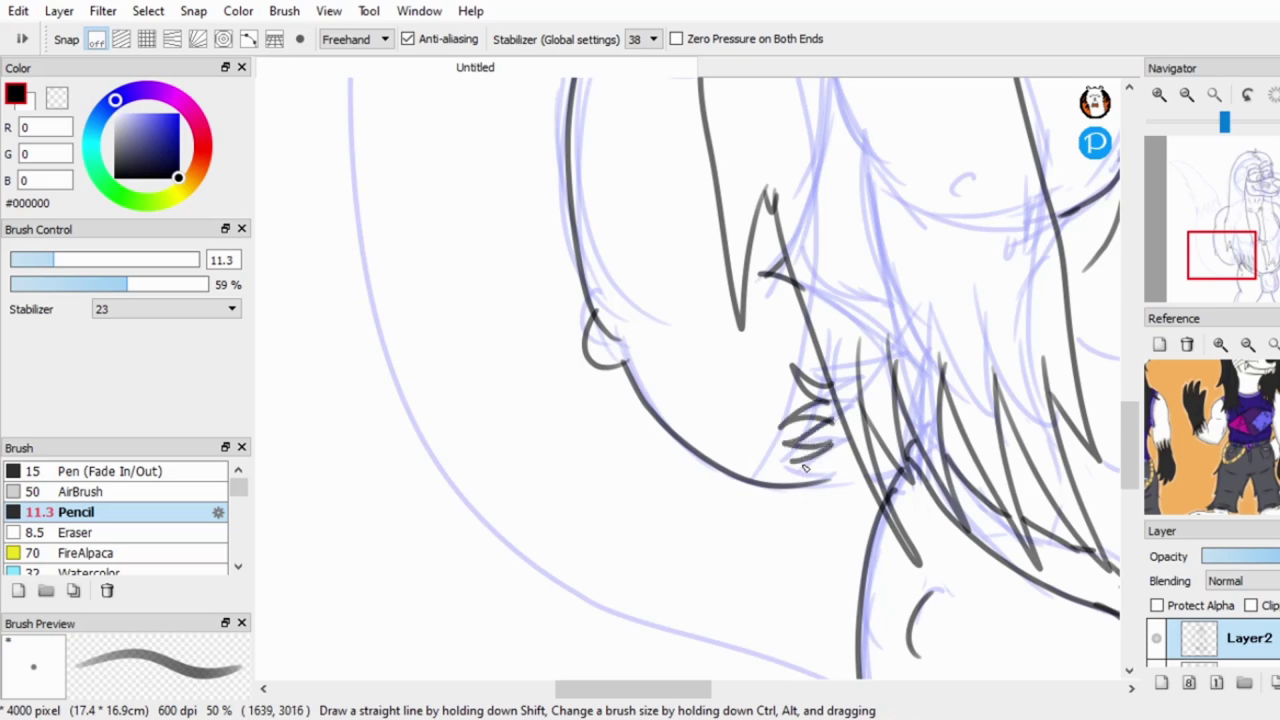
scroll(1014, 179, "down", 3)
scroll(850, 290, "up", 2)
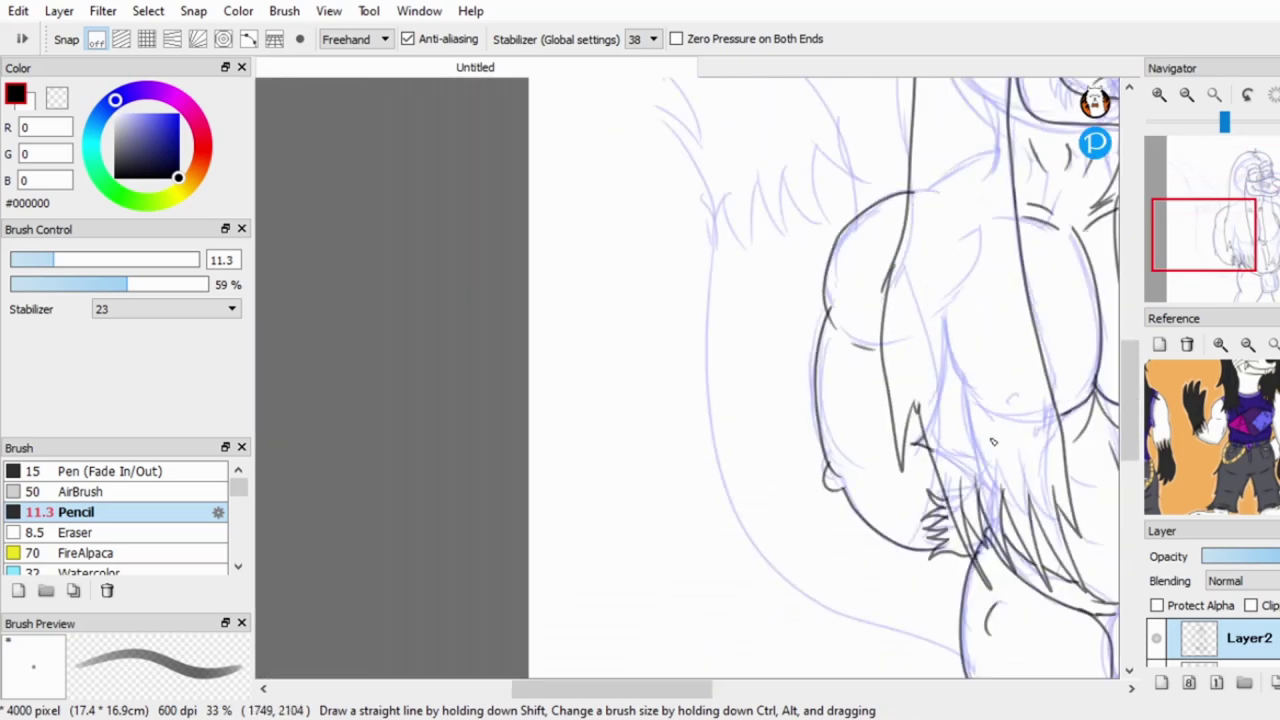
Erase the lower part of the face contour beside the far eye and redraw it curving into the top of the muzzle.
scroll(850, 290, "down", 2)
scroll(783, 293, "up", 2)
scroll(996, 338, "up", 3)
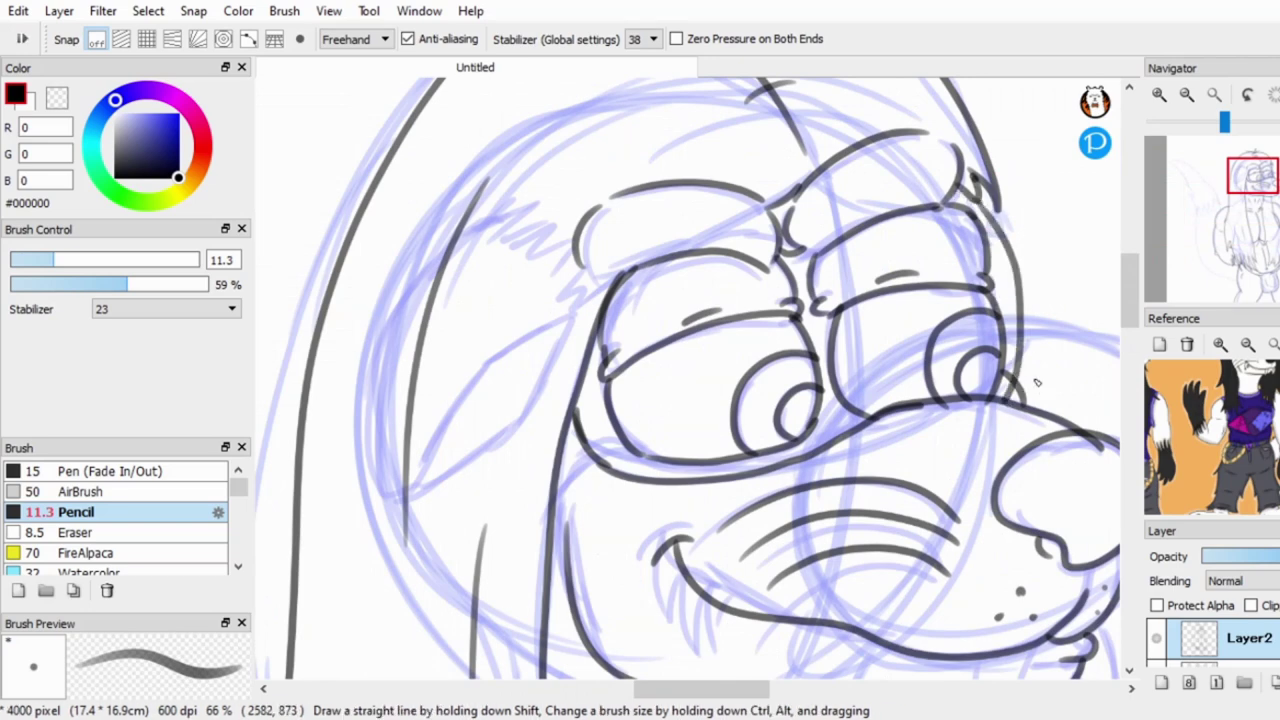
key("e")
scroll(1014, 393, "up", 2)
scroll(1016, 408, "down", 4)
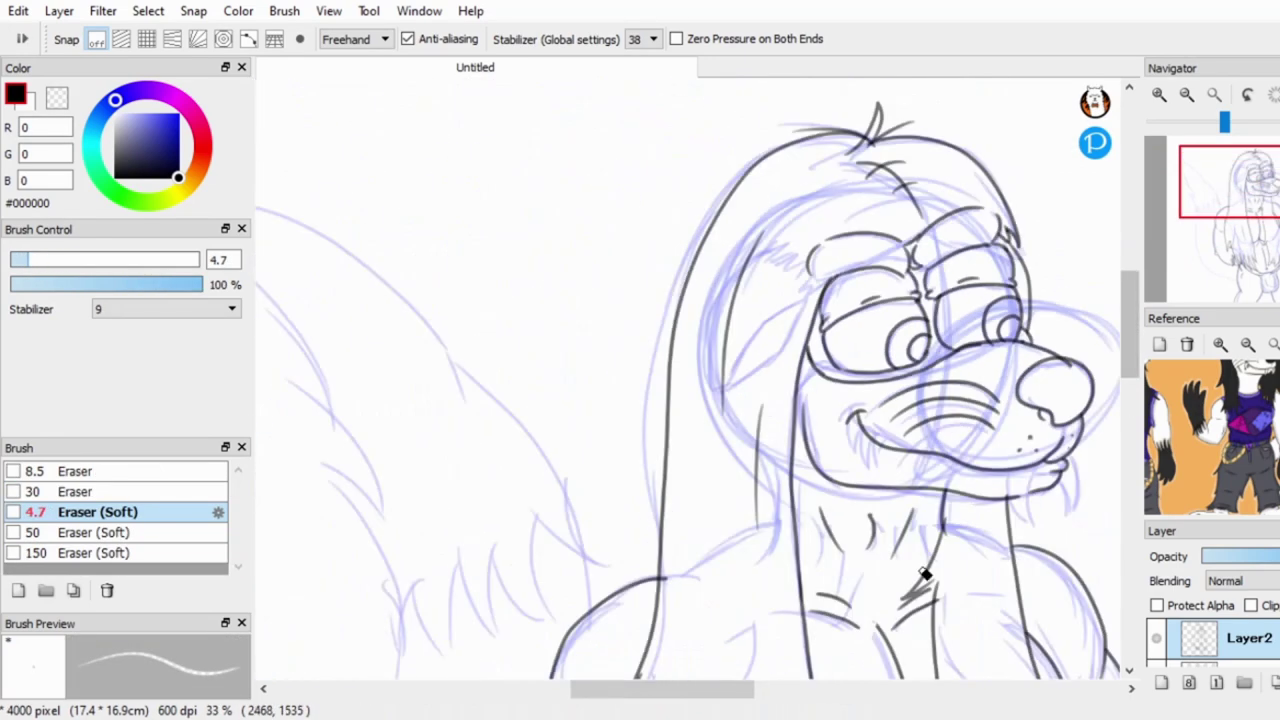
key("n")
scroll(1040, 346, "up", 4)
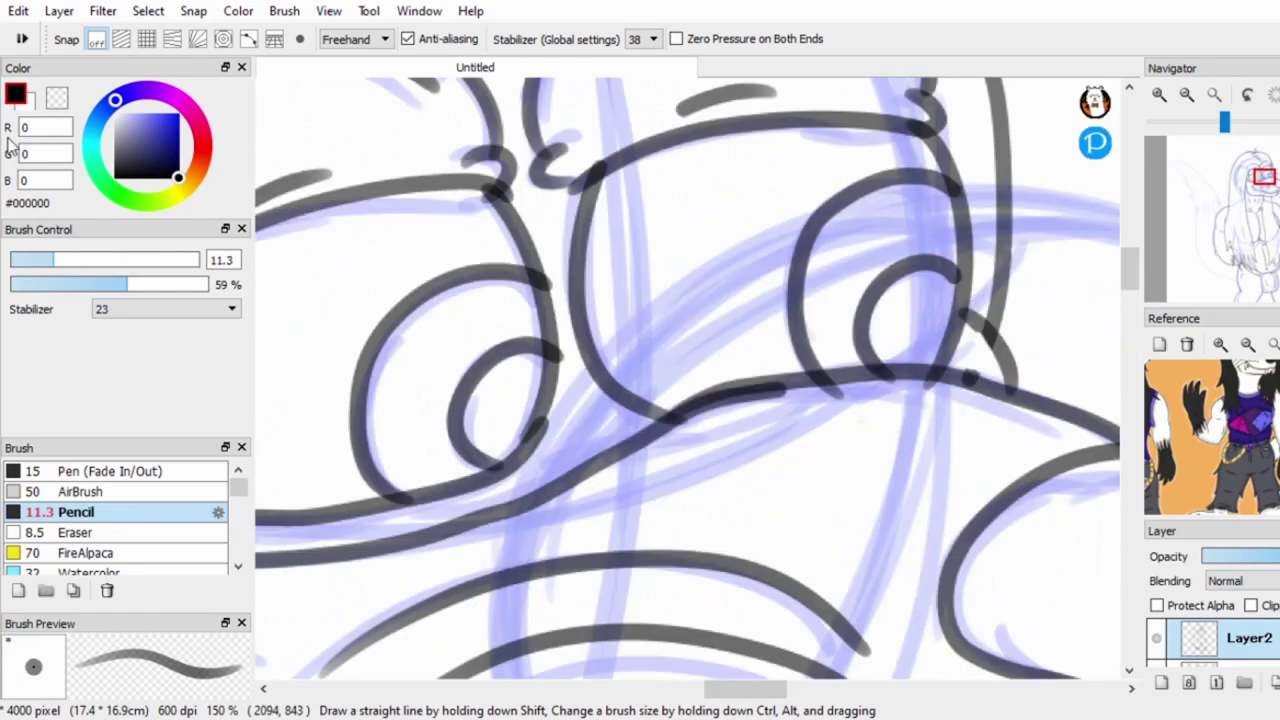
key("e")
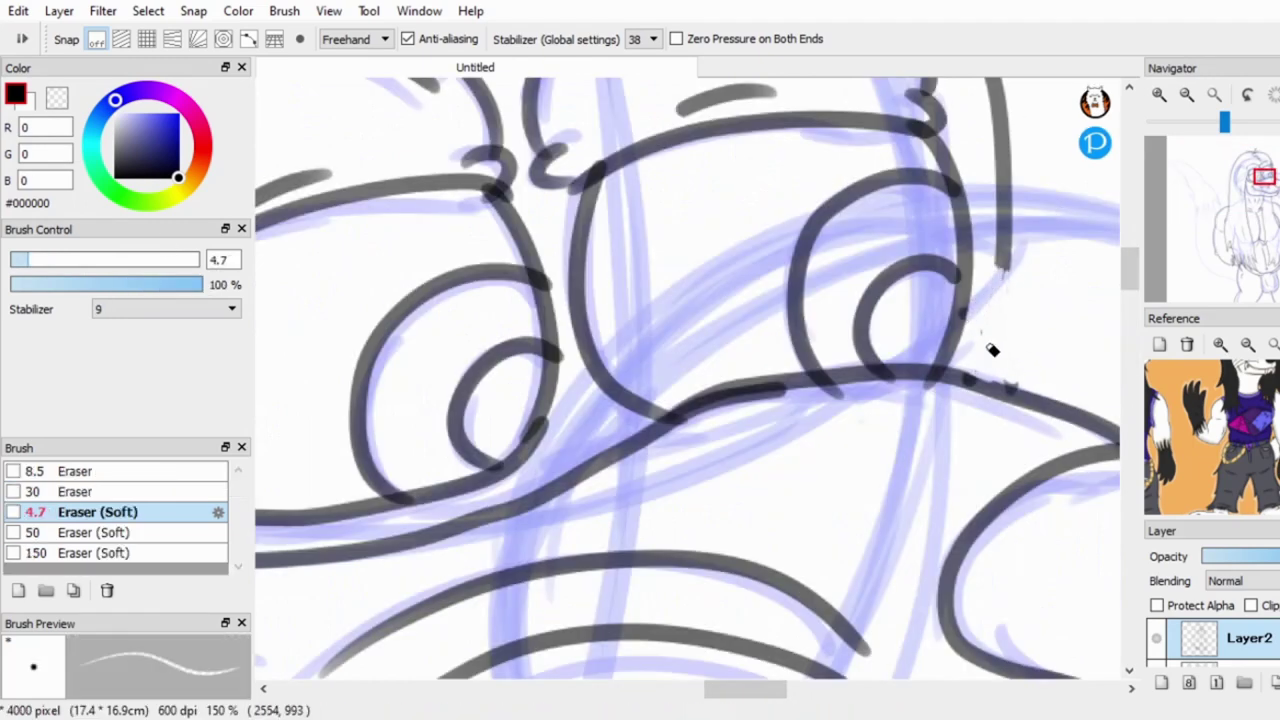
key("n")
left_click_drag(1000, 262, 965, 385)
Add a short curved cheek line beneath the outer corner of the near eye.
scroll(990, 340, "down", 4)
scroll(797, 312, "up", 3)
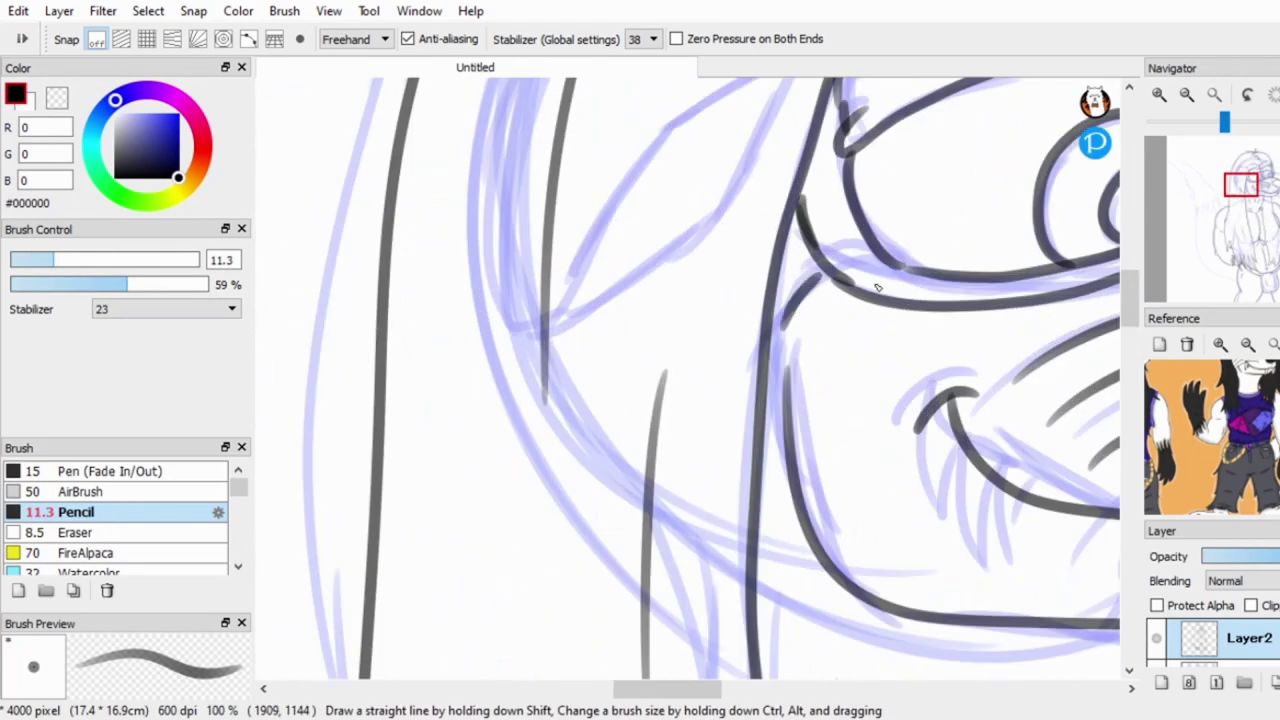
scroll(900, 230, "down", 3)
scroll(862, 241, "up", 1)
Erase the hair strands at the side of the head, trace the near ear with its inner fold, and save the drawing.
key("e")
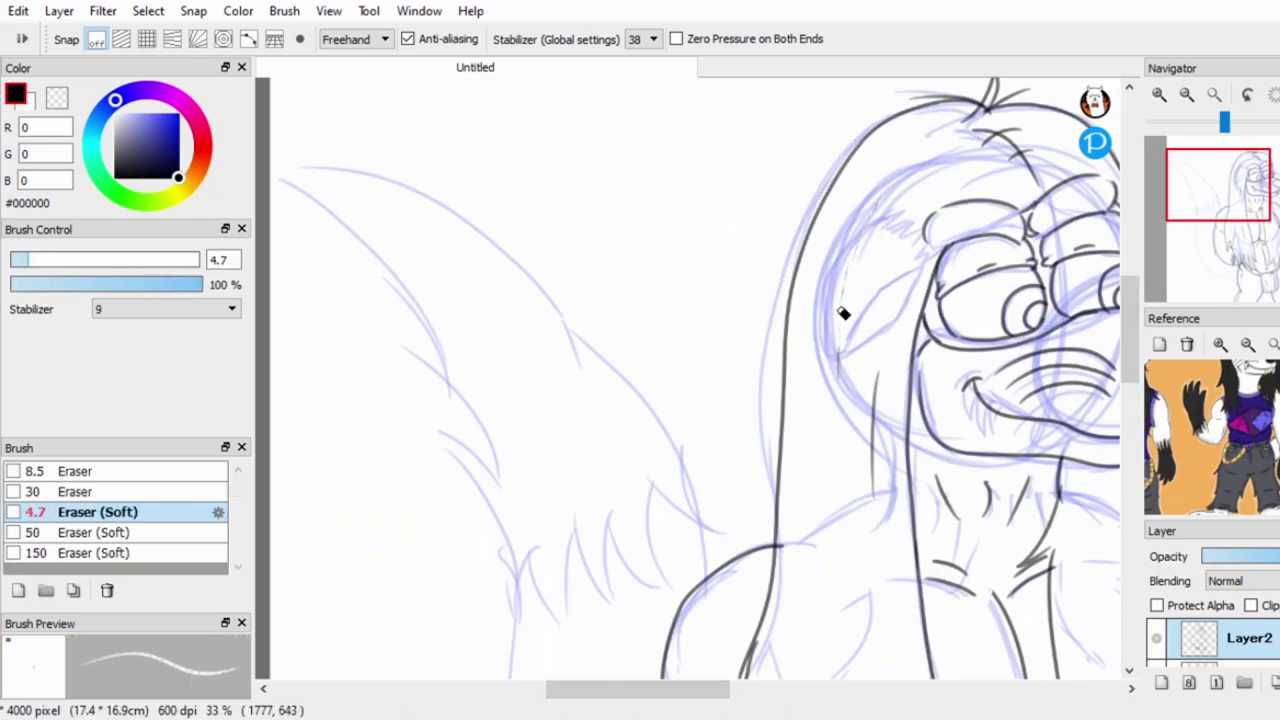
key("n")
scroll(868, 442, "up", 2)
left_click_drag(890, 188, 773, 482)
mouse_move(945, 297)
left_mouse_down()
mouse_move(775, 482)
mouse_move(952, 302)
left_mouse_up()
key("ctrl+s")
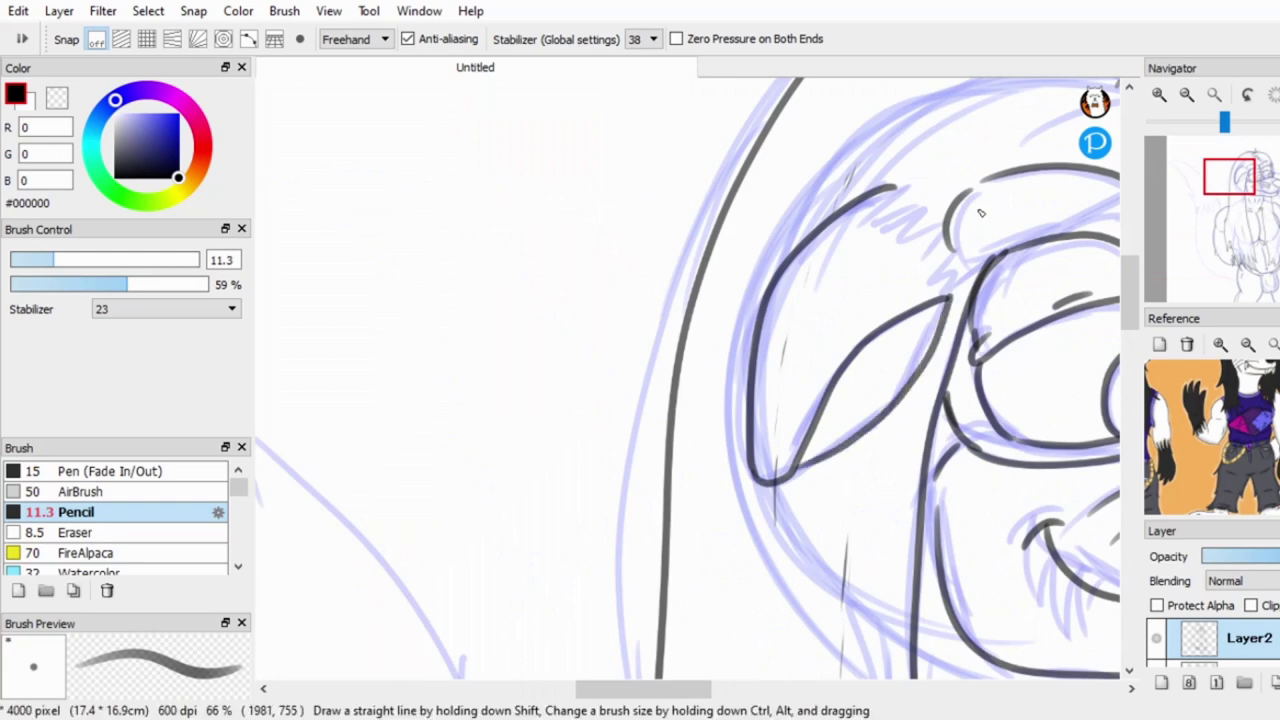
Draw spiky fur tufts between the upper edge of the near ear and the brow.
scroll(955, 300, "up", 1)
mouse_move(790, 208)
left_mouse_down()
mouse_move(862, 135)
mouse_move(835, 240)
left_mouse_up()
left_click_drag(970, 262, 915, 310)
scroll(766, 309, "down", 3)
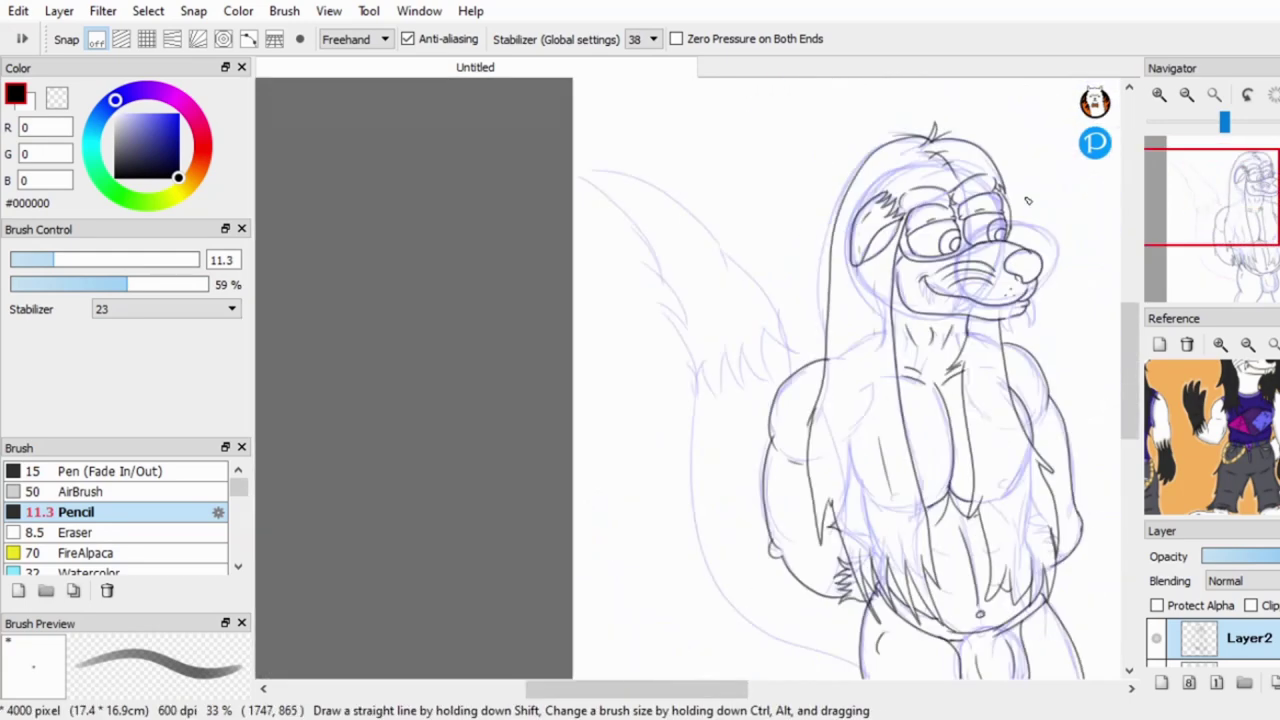
Draw the far ear beside the far eye as a pointed, folded shape with an inner line.
scroll(1027, 201, "up", 3)
left_click_drag(998, 238, 952, 350)
left_click_drag(918, 132, 955, 355)
scroll(1118, 294, "up", 2)
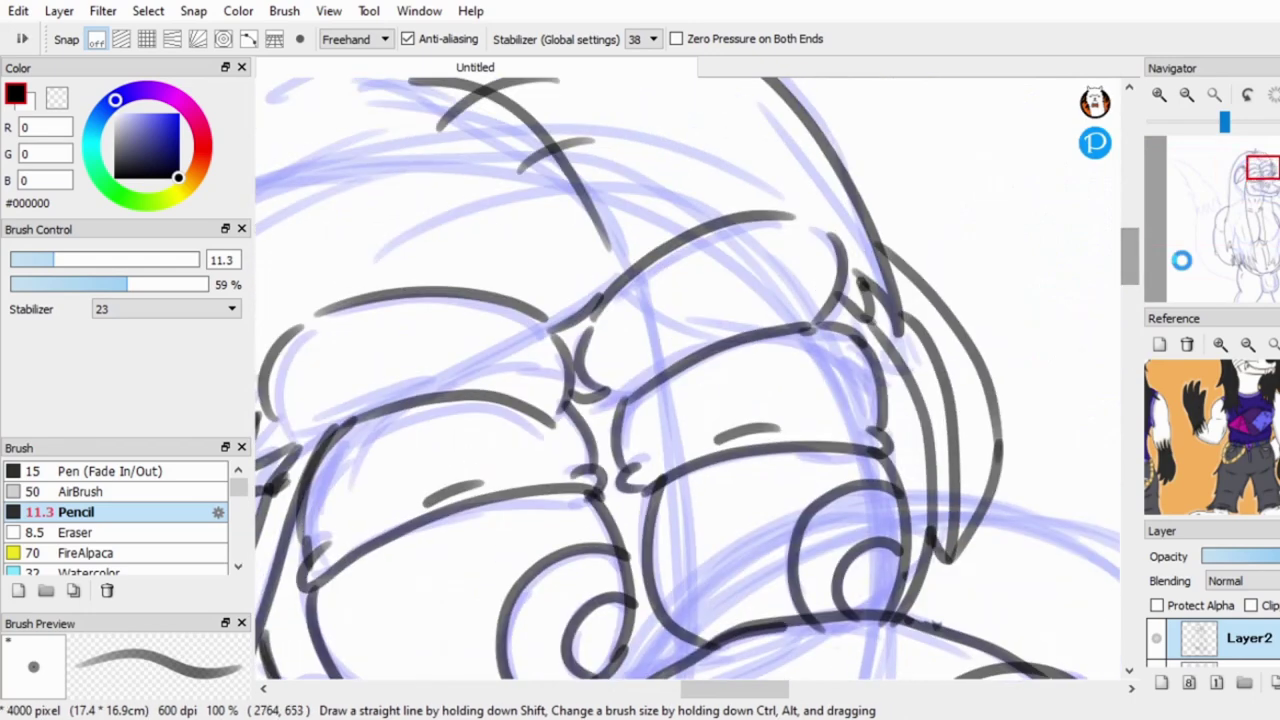
Erase the far arm's outer contour and redraw it wider, with a small bump at the elbow.
scroll(1118, 294, "down", 5)
scroll(995, 259, "down", 2)
scroll(995, 259, "up", 4)
scroll(960, 160, "down", 3)
scroll(957, 155, "up", 3)
scroll(957, 155, "down", 4)
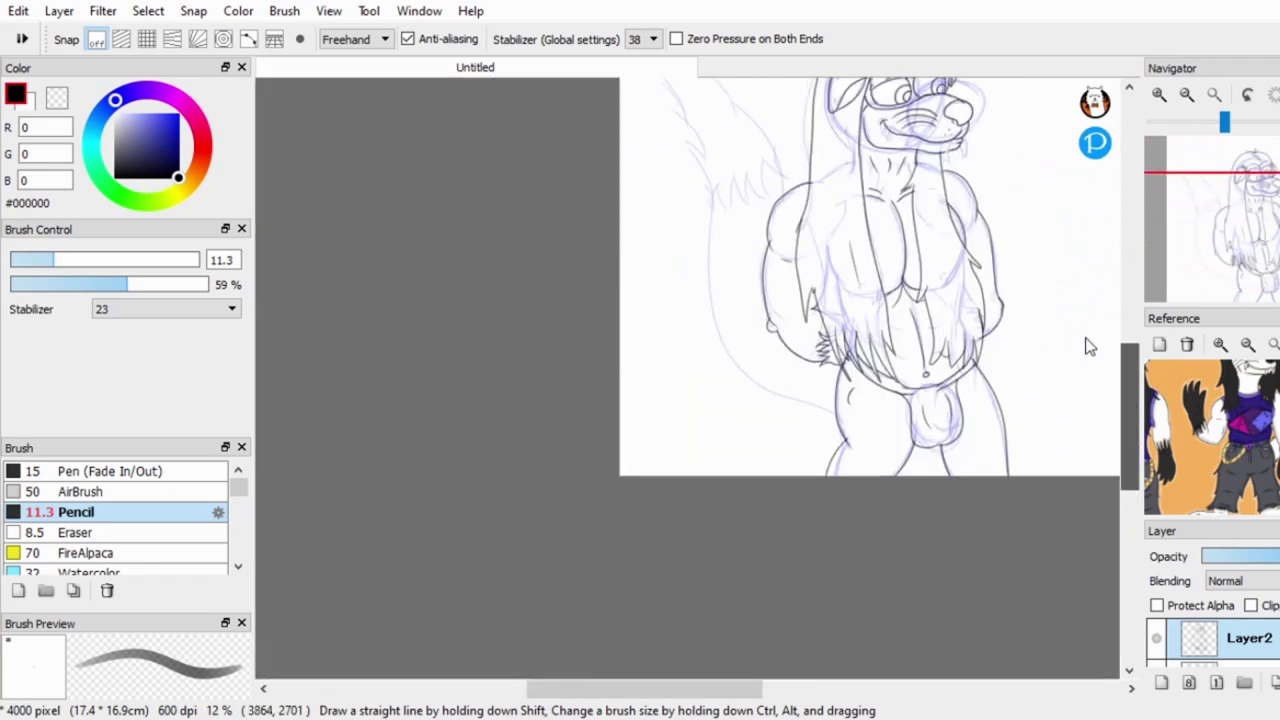
key("e")
scroll(971, 217, "up", 3)
left_click_drag(984, 458, 946, 394)
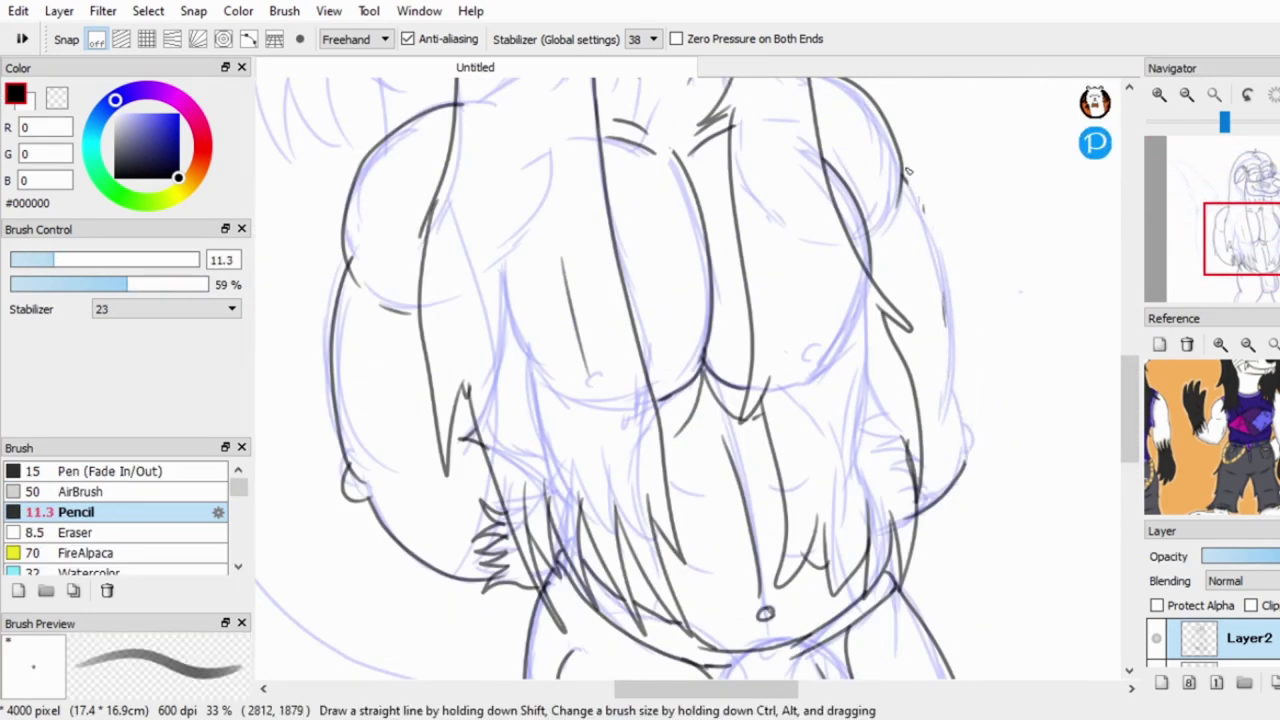
scroll(966, 478, "down", 6)
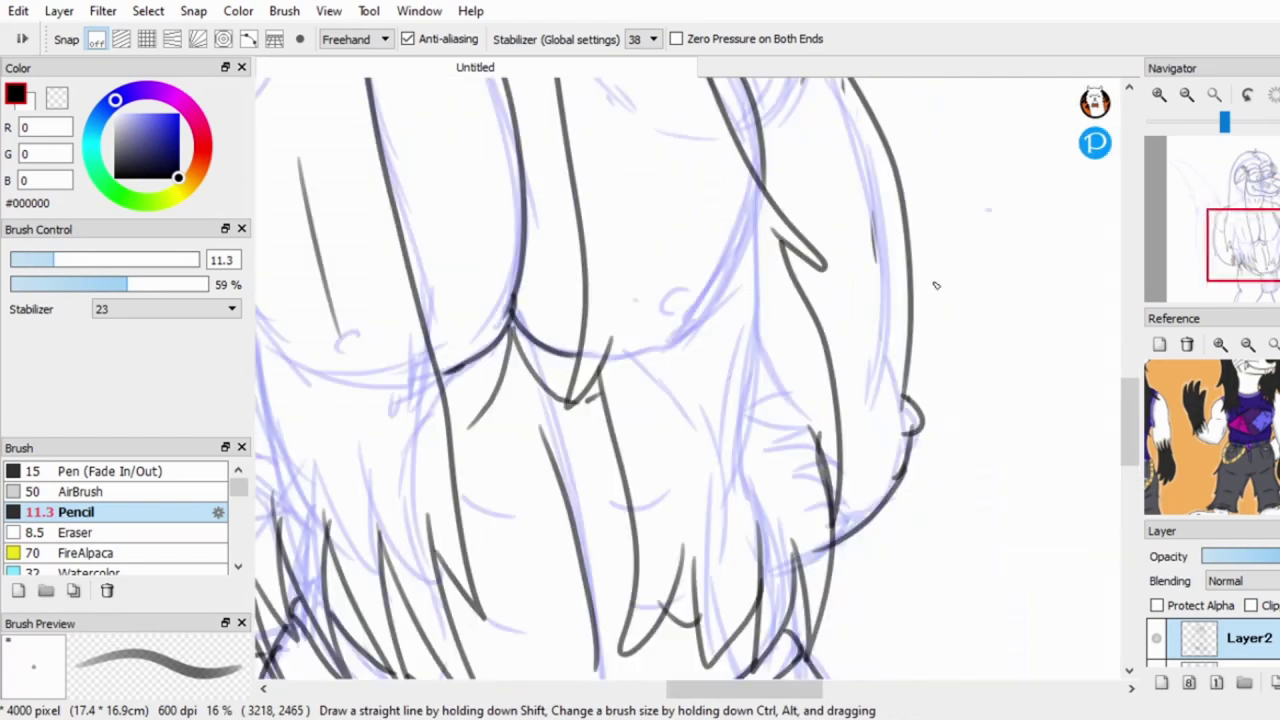
scroll(956, 283, "up", 5)
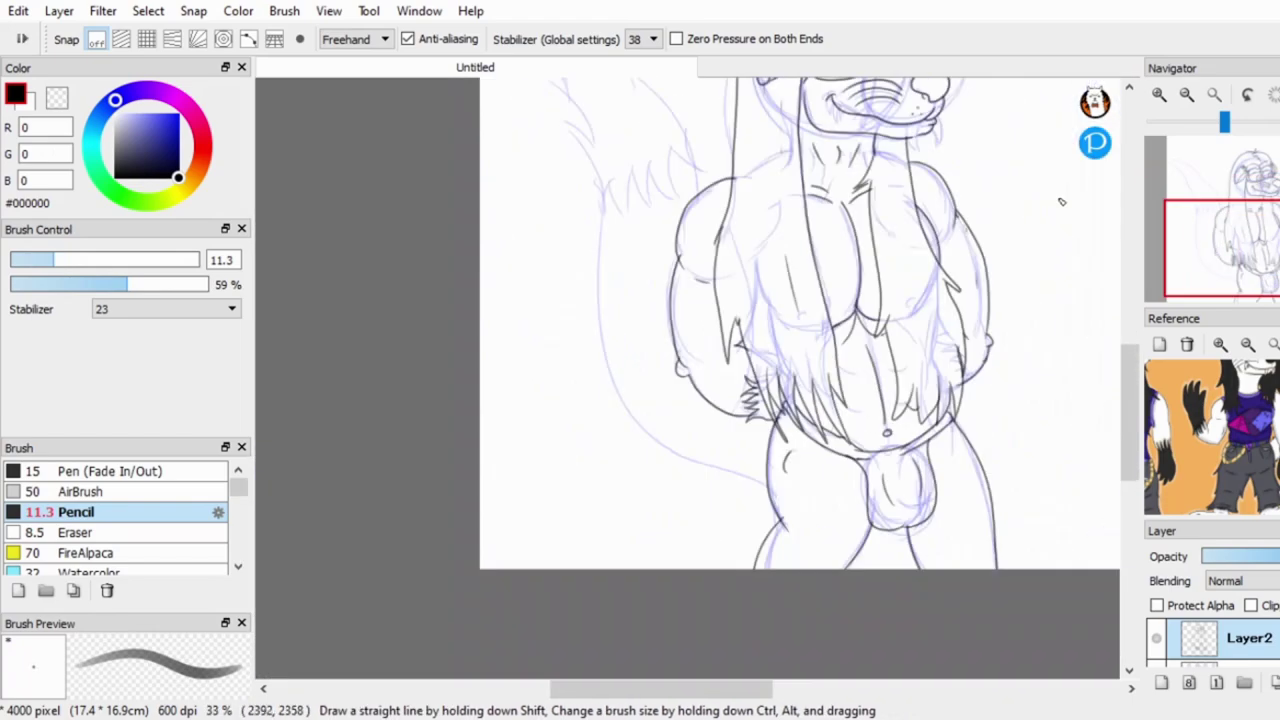
Trace the tail's pointed tip and both side edges with fur spikes, undoing the strokes that miss.
left_click_drag(1146, 425, 1125, 320)
left_click_drag(656, 135, 614, 240)
scroll(568, 62, "up", 3)
left_click_drag(525, 235, 625, 385)
mouse_move(380, 206)
left_mouse_down()
mouse_move(471, 300)
mouse_move(490, 405)
left_mouse_up()
key("ctrl+z")
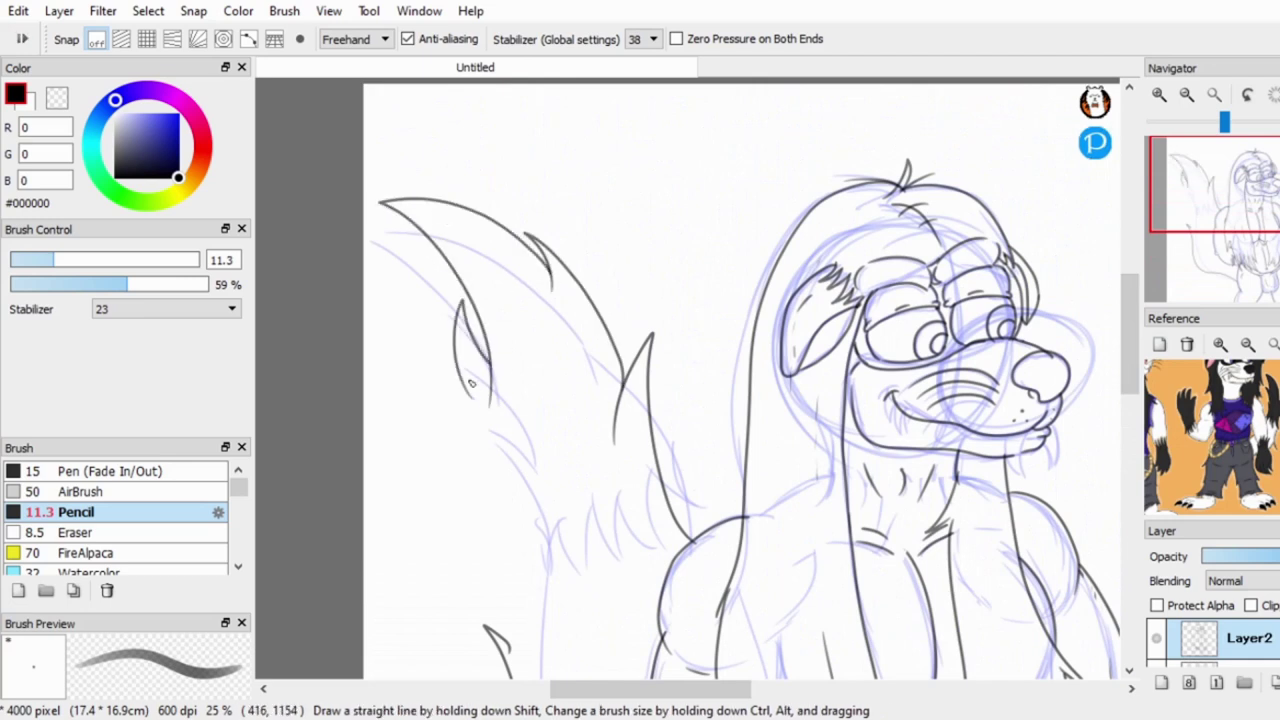
key("ctrl+z")
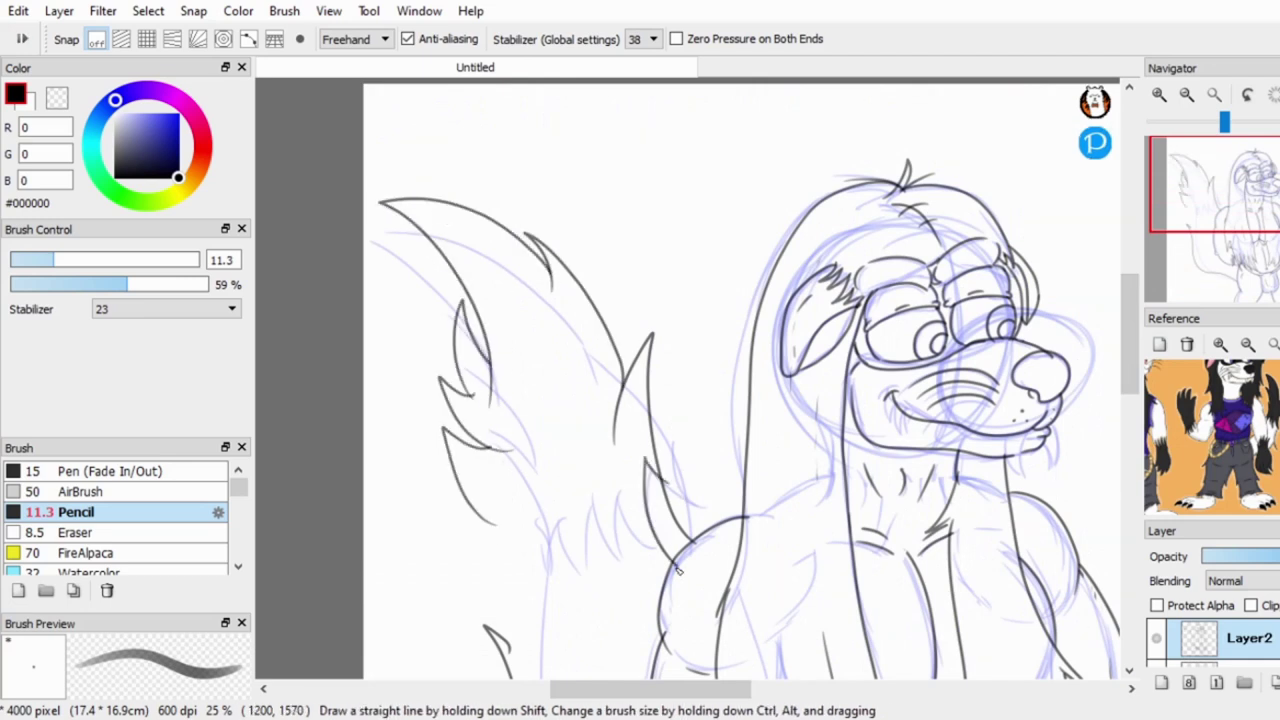
Draw the zigzag row of fur spikes across the tail where the bushy end meets the thinner base.
left_click_drag(630, 630, 596, 502)
scroll(510, 604, "down", 2)
scroll(600, 500, "up", 2)
scroll(651, 390, "down", 1)
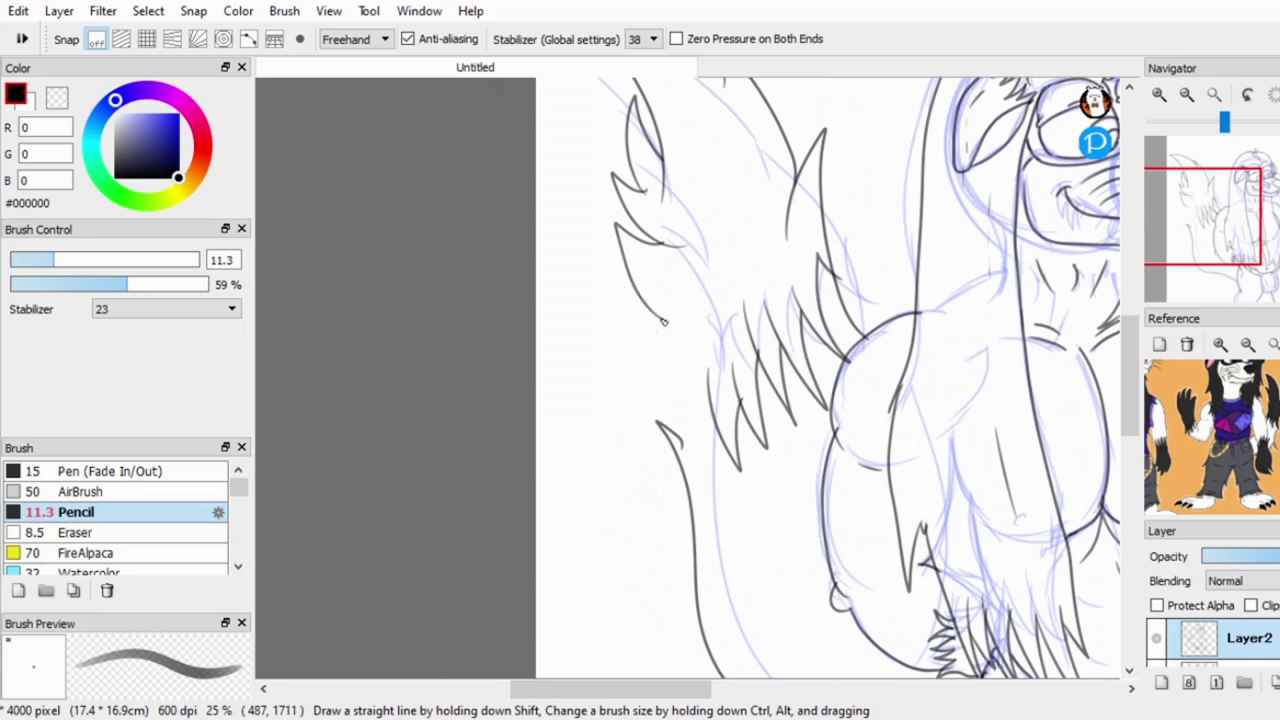
Erase the lower tail line with an enlarged Eraser and redraw it running from the fur spikes down to the near thigh.
scroll(703, 378, "down", 3)
key("e")
scroll(790, 357, "up", 3)
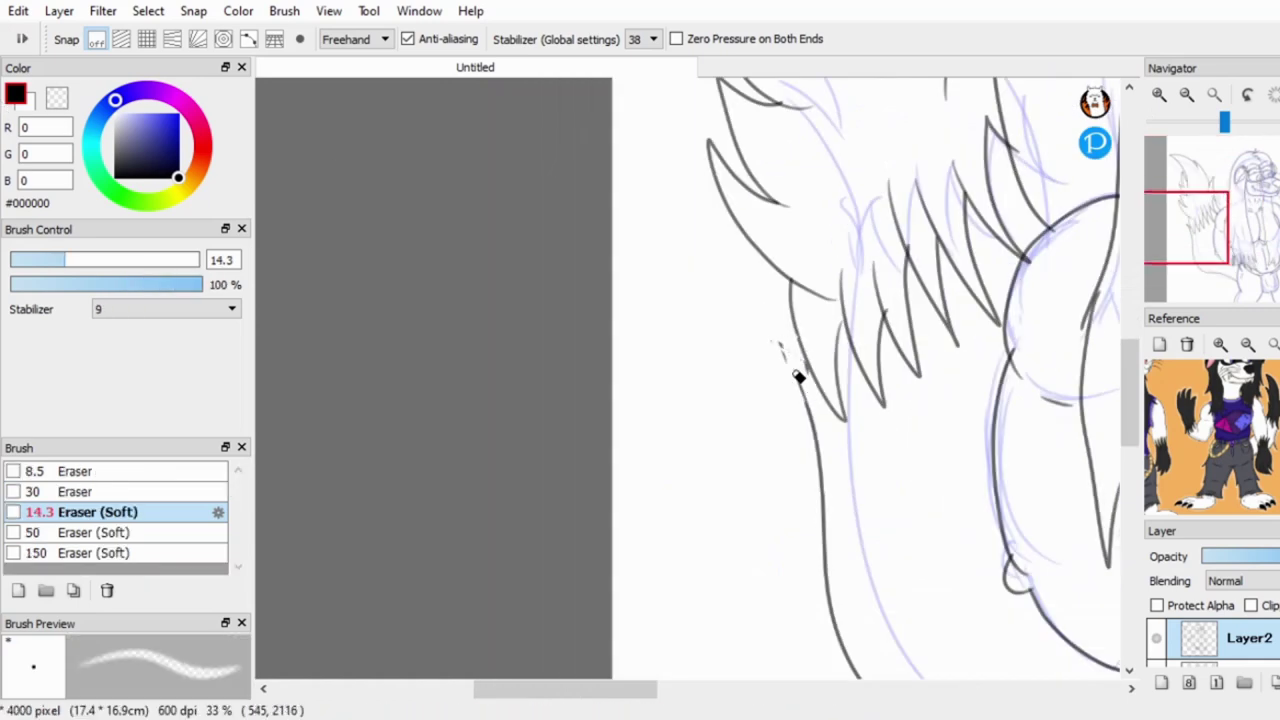
left_click(150, 473)
scroll(815, 357, "down", 3)
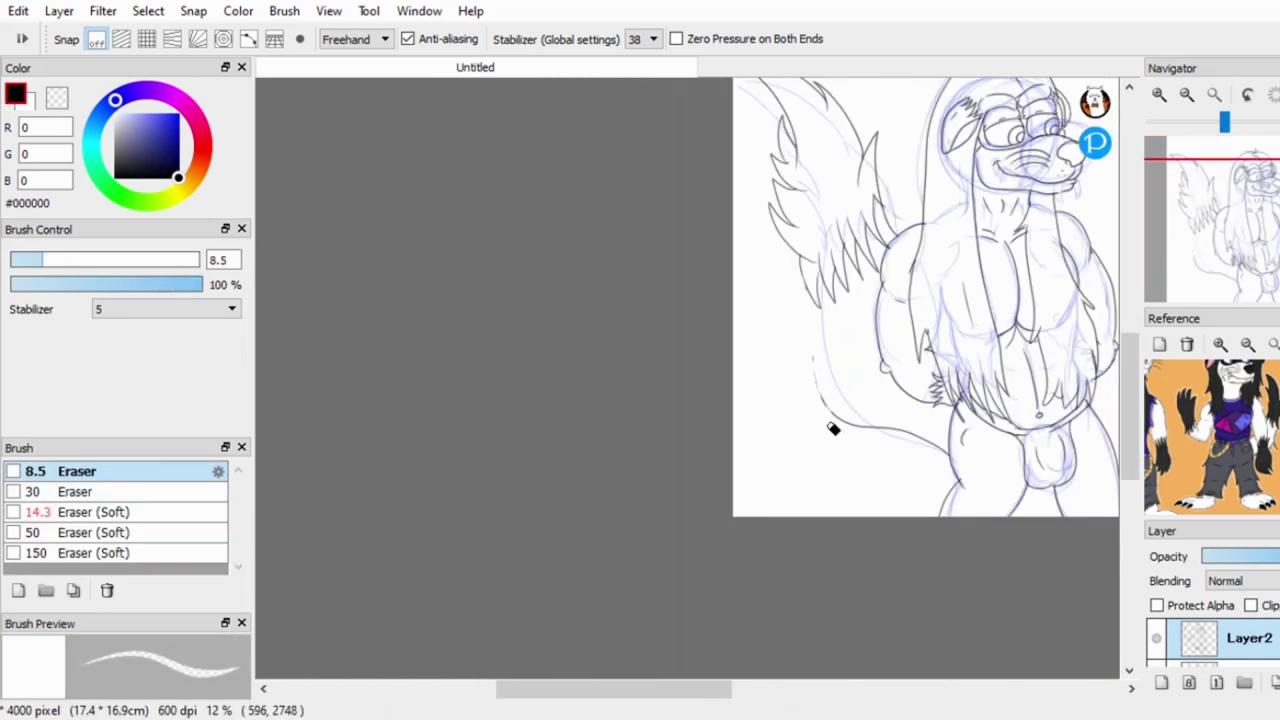
scroll(1008, 227, "up", 2)
key("e")
key("e")
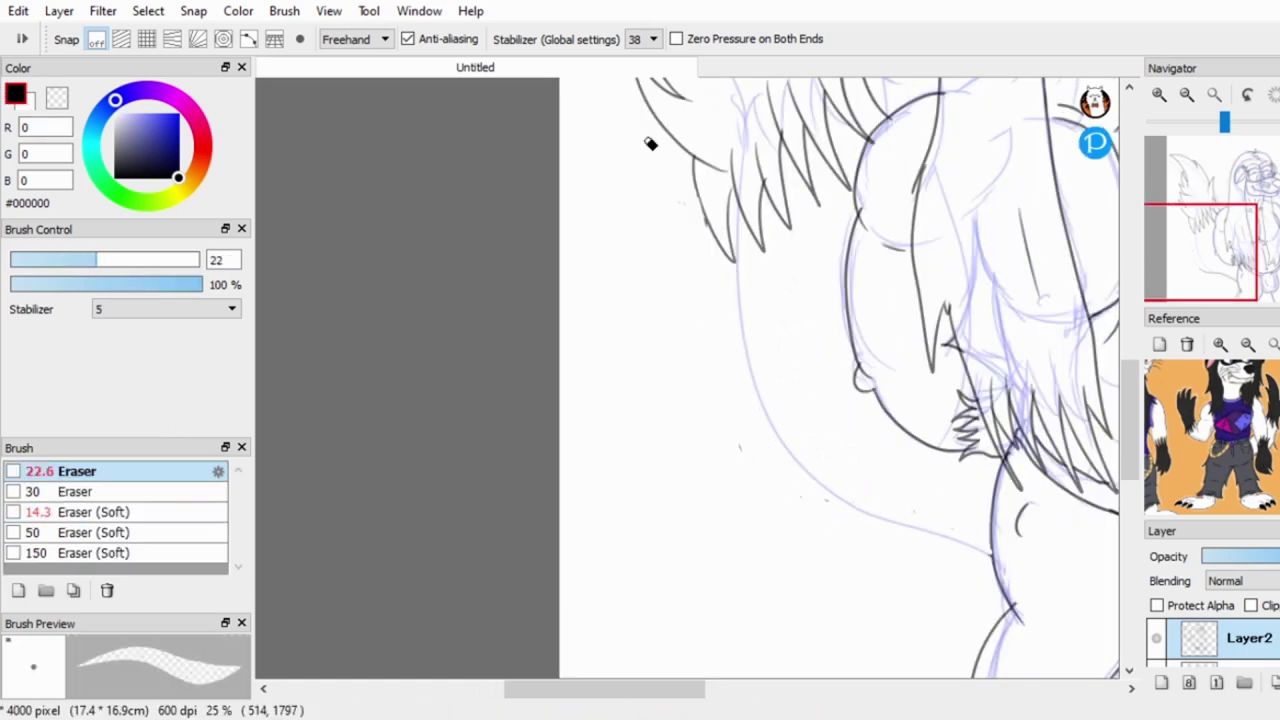
key("e")
scroll(970, 545, "up", 3)
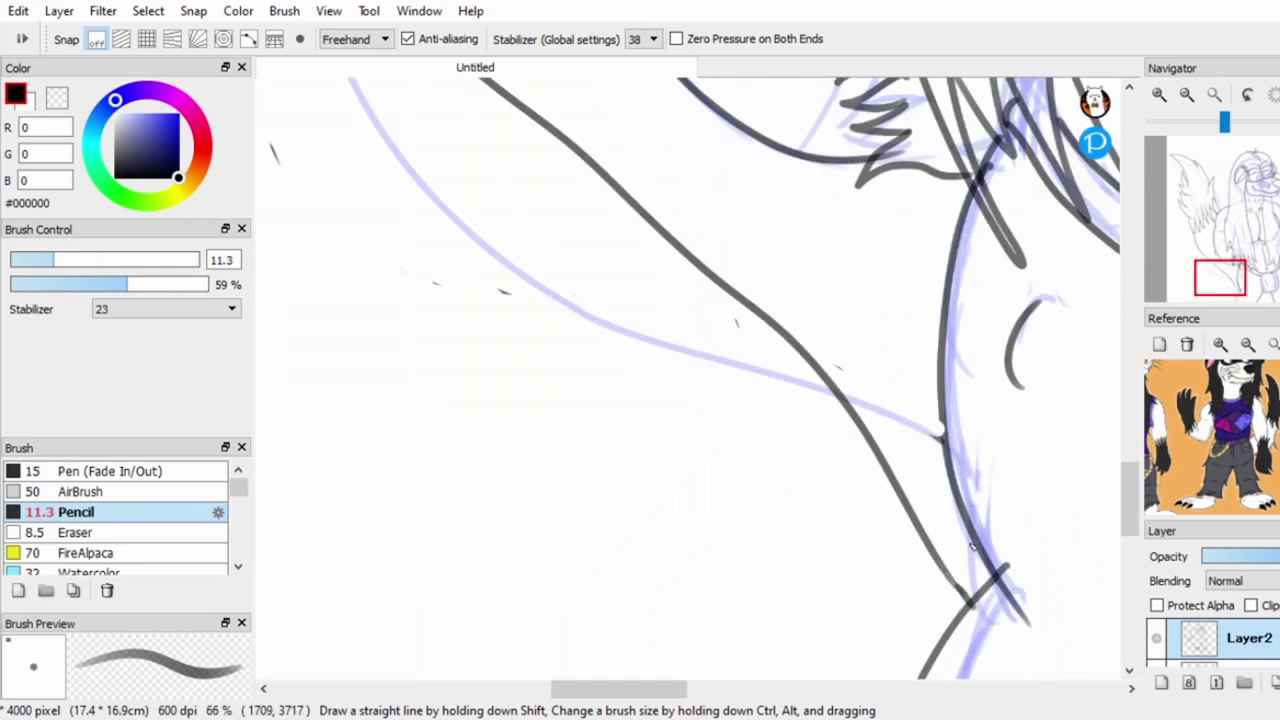
Trace the zigzag fur at the far arm's elbow, the navel and the jagged fur edge beside the abdomen.
scroll(970, 545, "down", 3)
scroll(1020, 371, "up", 3)
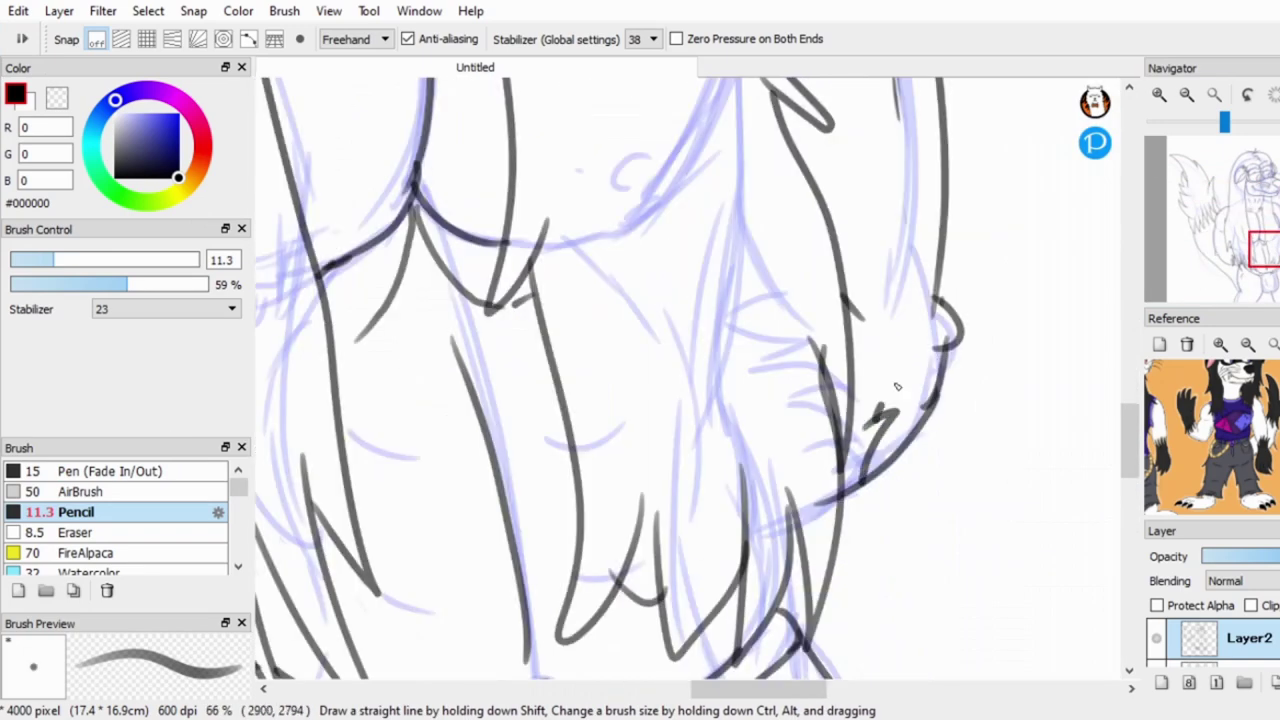
scroll(874, 318, "down", 3)
scroll(995, 176, "up", 3)
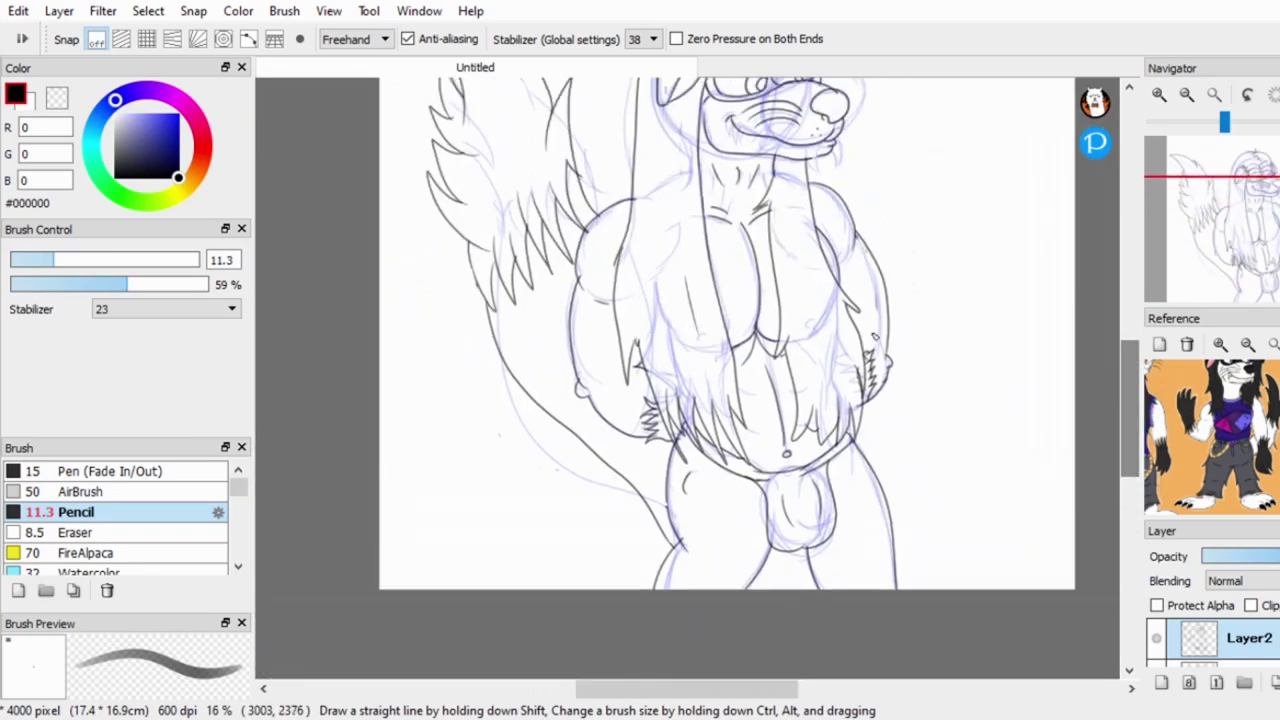
scroll(749, 321, "down", 1)
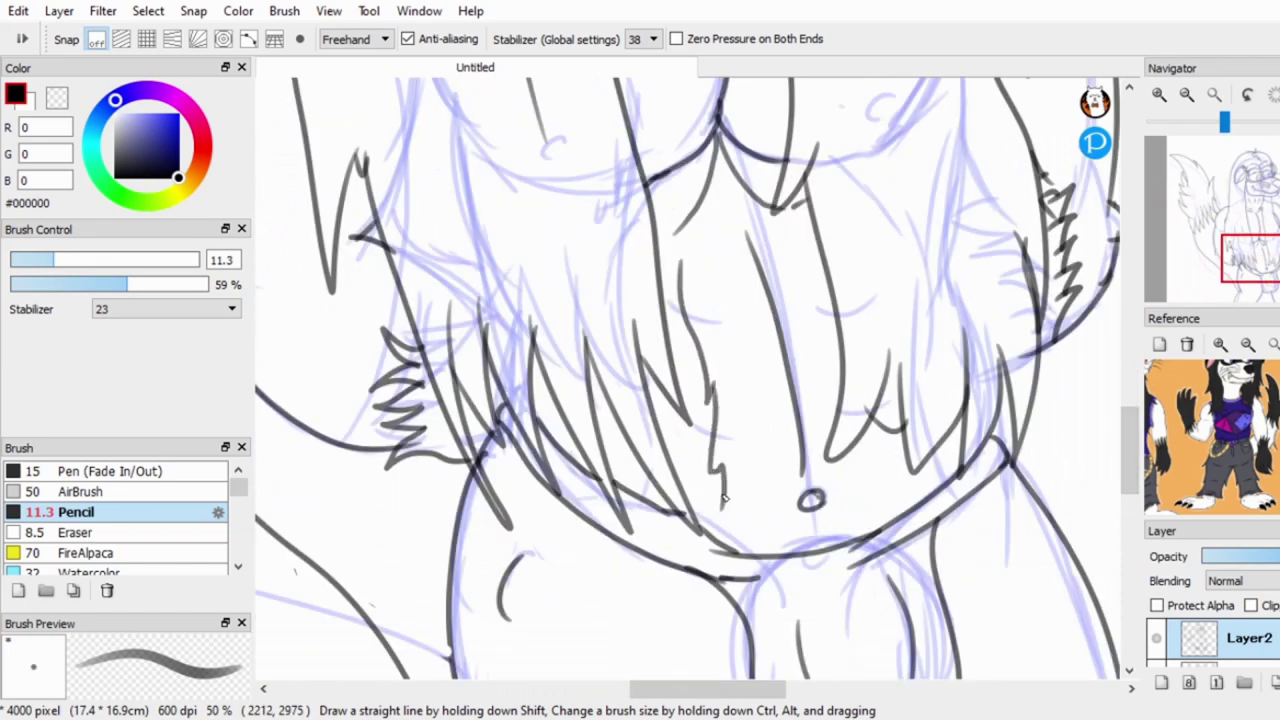
Add short crease lines to the abdomen and lower body, and fur strands along the far side of the waist.
left_click_drag(1128, 430, 1122, 480)
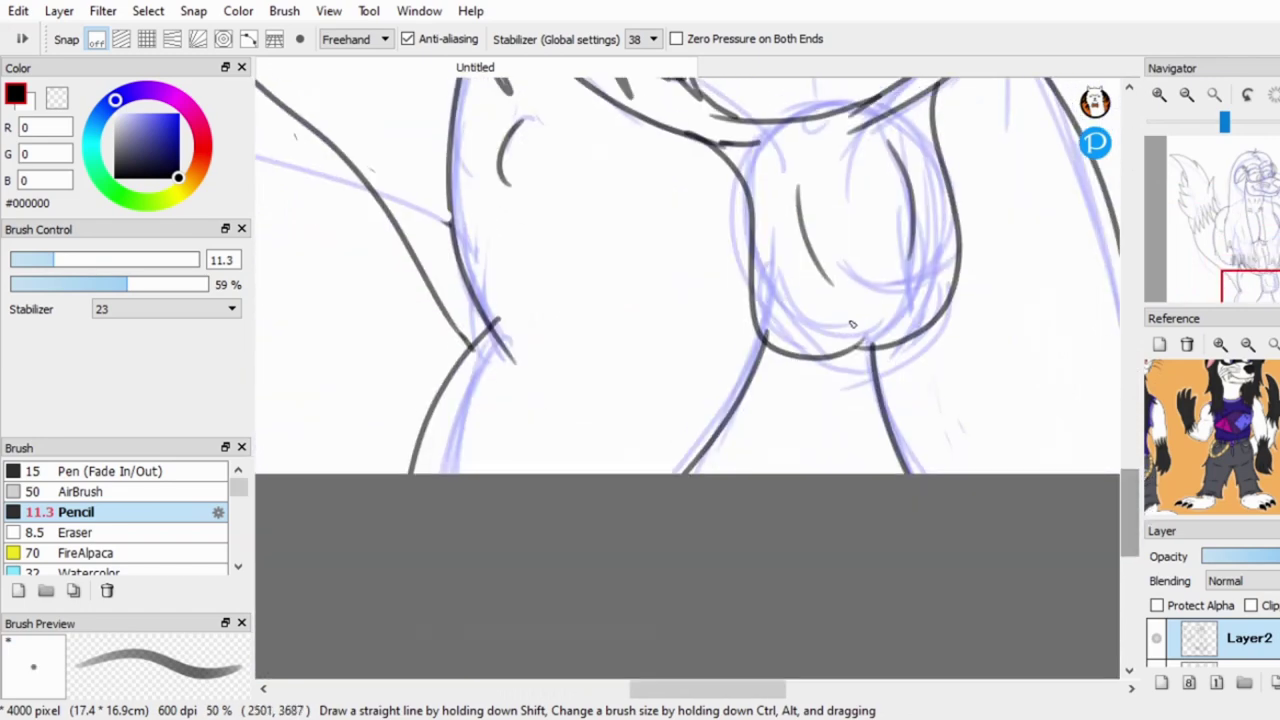
left_click_drag(1104, 284, 1004, 594)
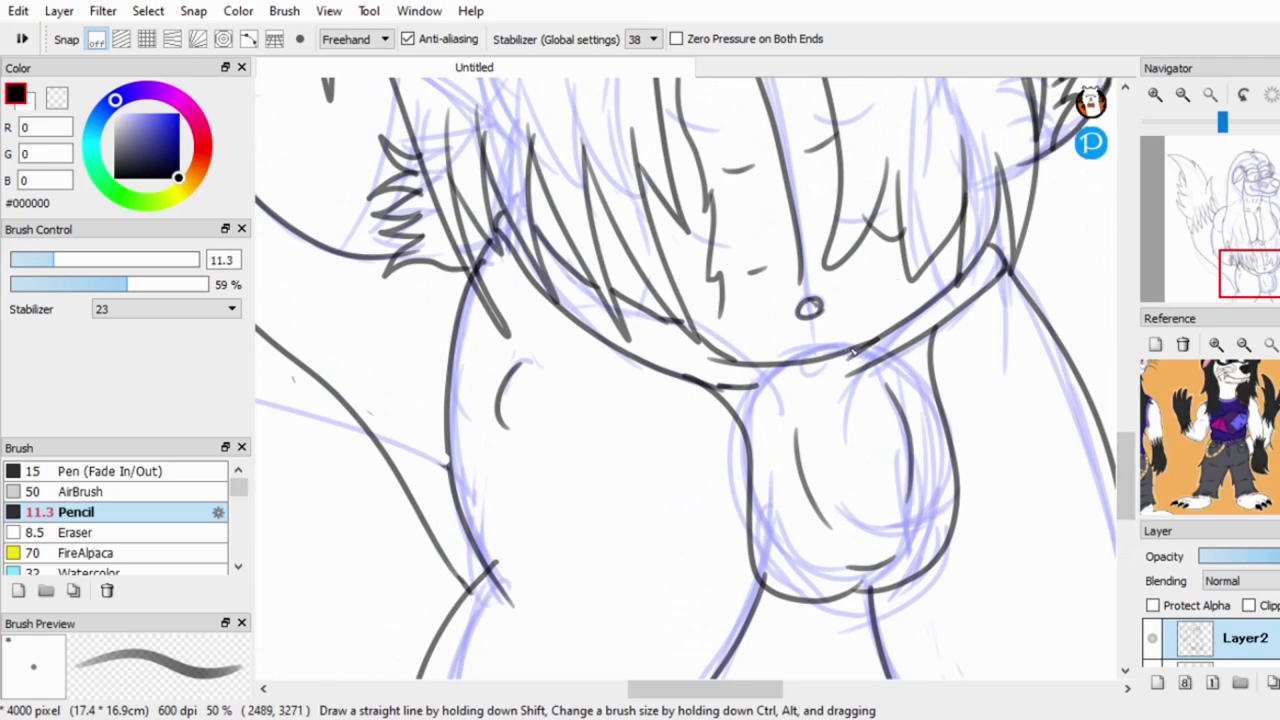
left_click_drag(748, 393, 748, 233)
left_click_drag(668, 245, 838, 310)
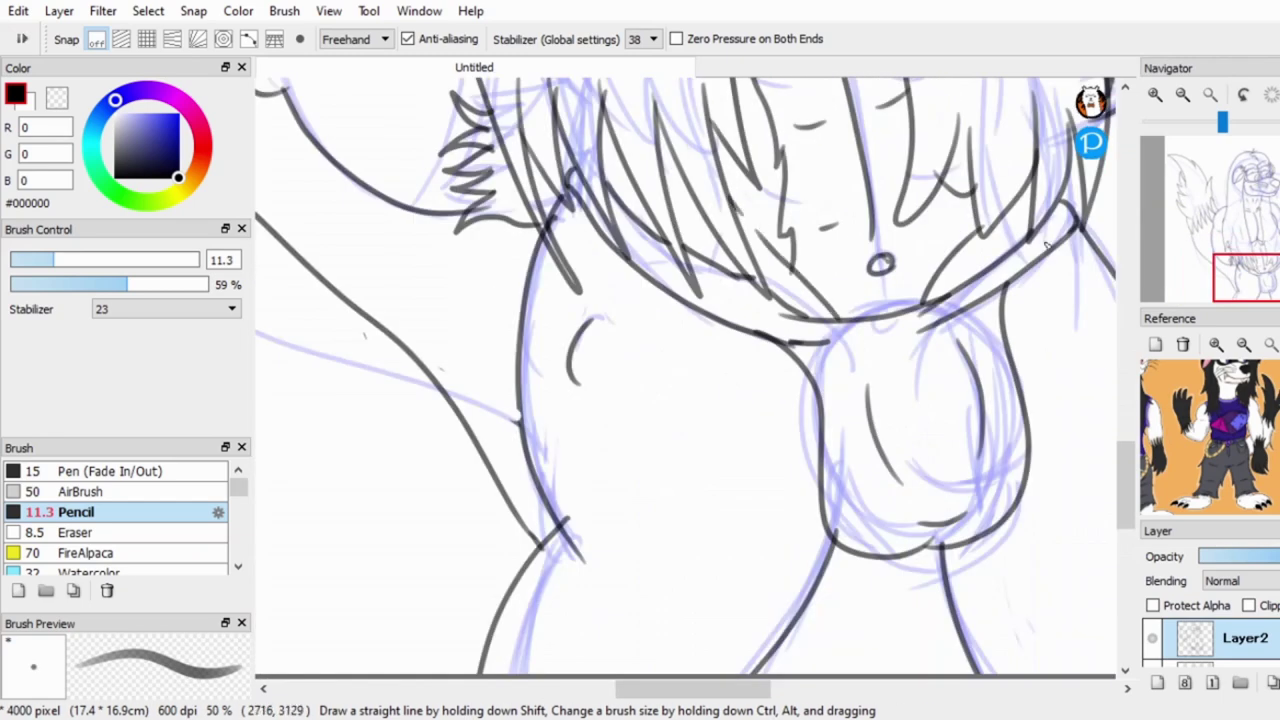
scroll(1006, 394, "down", 5)
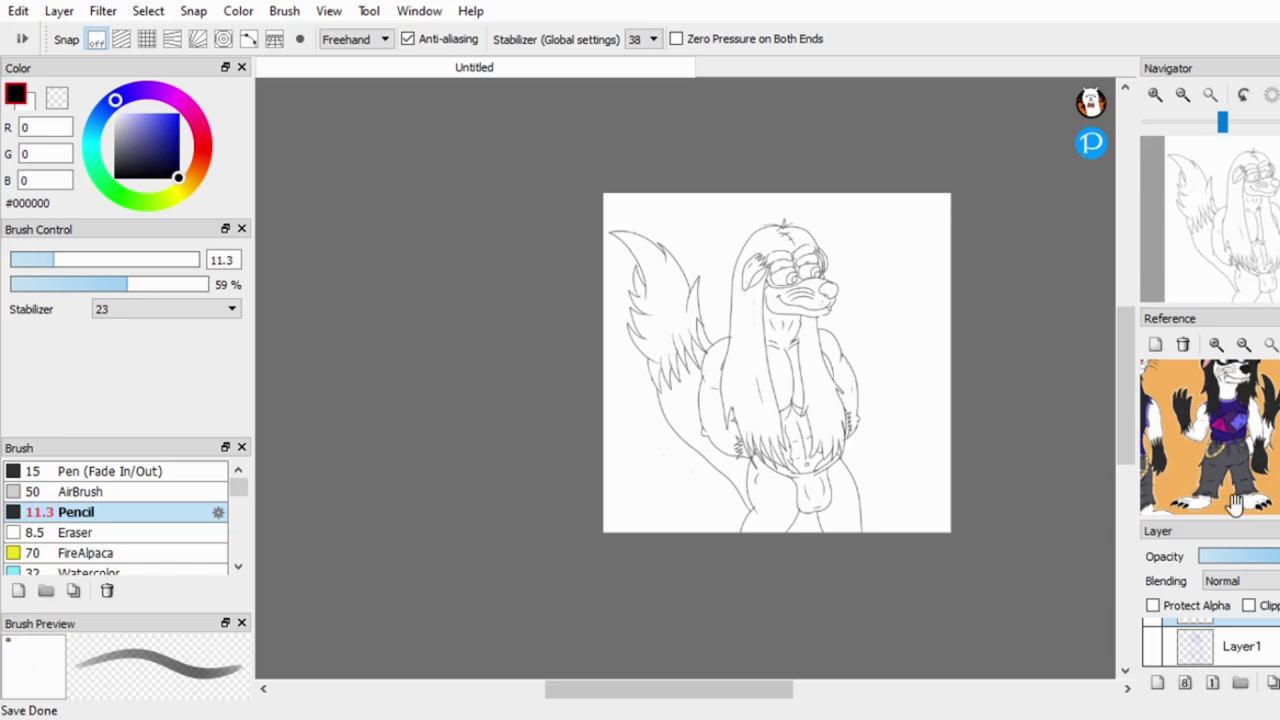
Choose the Pen brush at size 7.1 and ink the hair tuft atop the head on Layer3, undoing the stray head-outline stroke.
scroll(1180, 580, "up", 2)
left_click_drag(240, 488, 245, 517)
left_click(68, 488)
left_click_drag(77, 259, 37, 259)
scroll(760, 232, "up", 6)
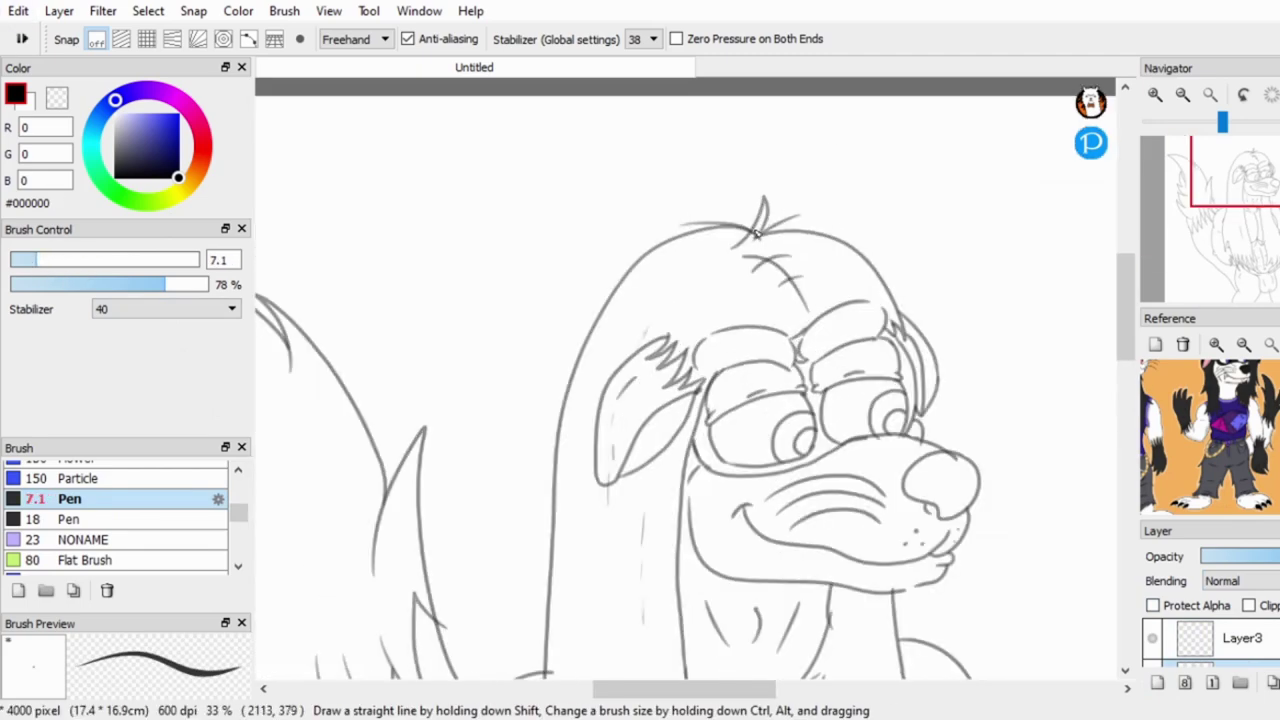
scroll(757, 233, "up", 4)
left_click_drag(780, 250, 805, 115)
mouse_move(790, 248)
left_mouse_down()
mouse_move(915, 188)
mouse_move(928, 206)
left_mouse_up()
scroll(928, 206, "down", 3)
mouse_move(890, 152)
left_mouse_down()
mouse_move(653, 358)
mouse_move(615, 450)
left_mouse_up()
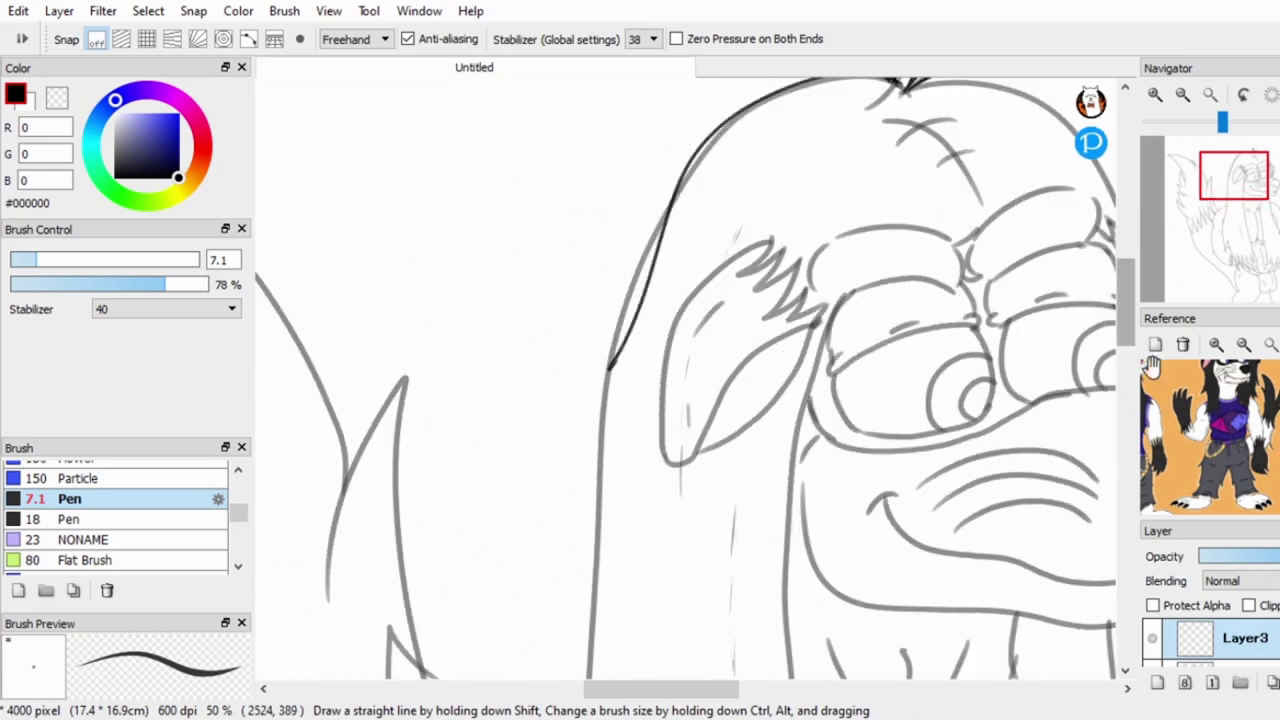
key("ctrl+z")
Ink the rounded outlines of both eyebrows with the Pen at size 11.1.
scroll(1087, 277, "down", 2)
scroll(919, 273, "up", 2)
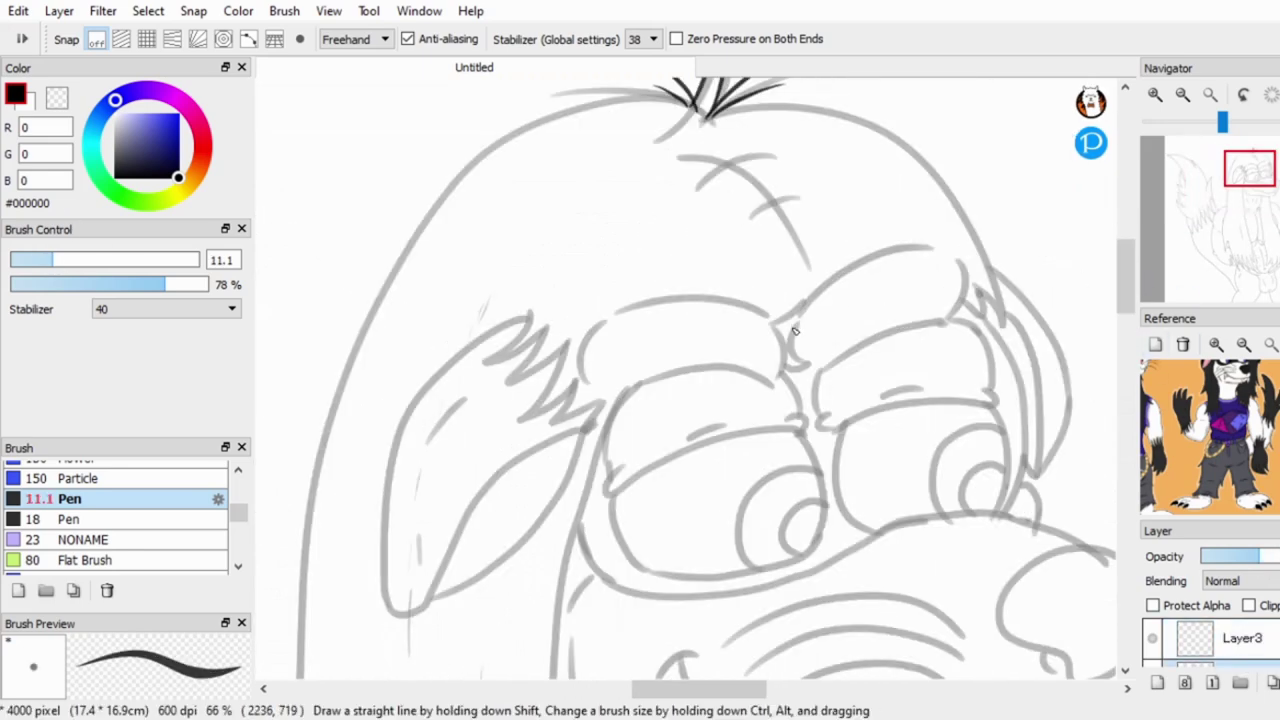
scroll(919, 273, "up", 2)
left_click_drag(730, 352, 956, 247)
mouse_move(965, 335)
left_mouse_down()
mouse_move(930, 368)
mouse_move(745, 420)
mouse_move(722, 385)
left_mouse_up()
mouse_move(692, 345)
left_mouse_down()
mouse_move(458, 335)
mouse_move(462, 460)
left_mouse_up()
mouse_move(706, 360)
left_mouse_down()
mouse_move(704, 449)
mouse_move(462, 460)
left_mouse_up()
Ink the drooping upper eyelids of both eyes, with small curled corners where they end.
left_click_drag(715, 438, 785, 348)
left_click_drag(800, 425, 535, 380)
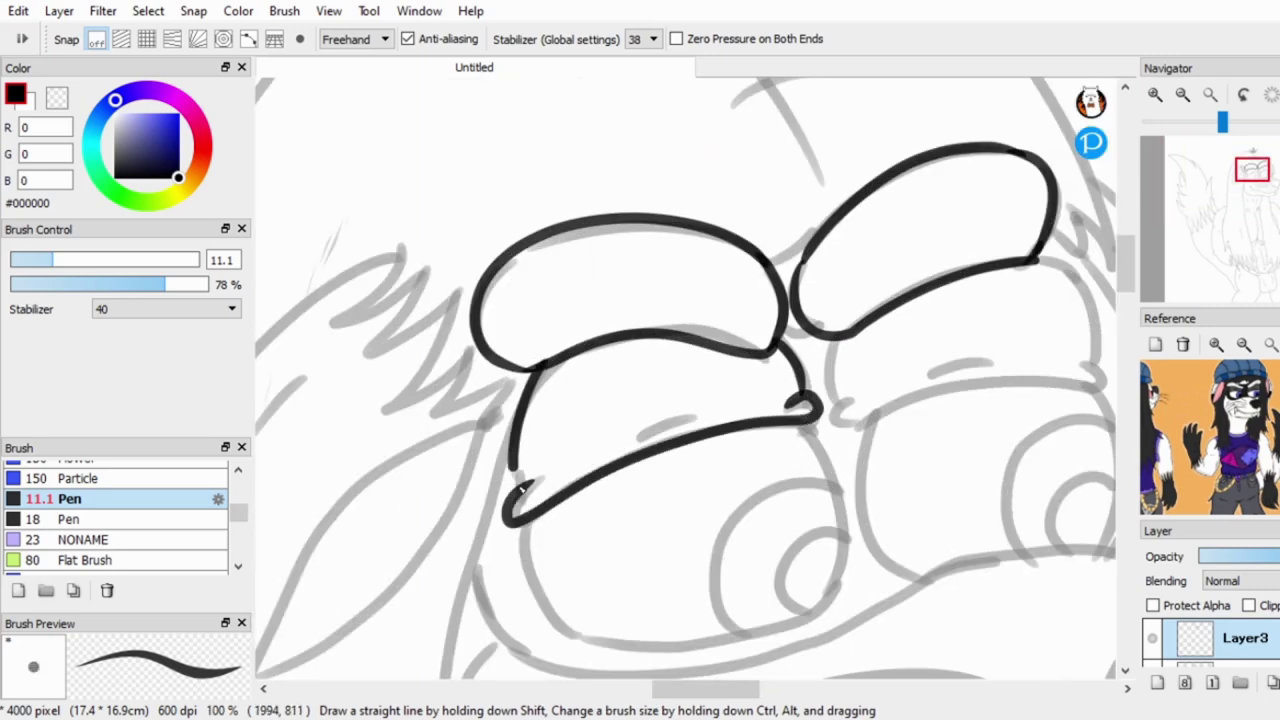
left_click_drag(828, 340, 829, 398)
left_click_drag(1176, 222, 1188, 222)
Ink the far eye's inner edge from the eyelid down to the snout, undoing the strokes that miss.
mouse_move(745, 258)
left_mouse_down()
mouse_move(800, 300)
mouse_move(585, 417)
mouse_move(610, 588)
left_mouse_up()
mouse_move(830, 385)
left_mouse_down()
mouse_move(805, 553)
mouse_move(825, 560)
left_mouse_up()
key("ctrl+z")
key("ctrl+z")
left_click_drag(800, 252, 820, 535)
key("ctrl+z")
left_click_drag(828, 316, 812, 553)
scroll(808, 275, "down", 1)
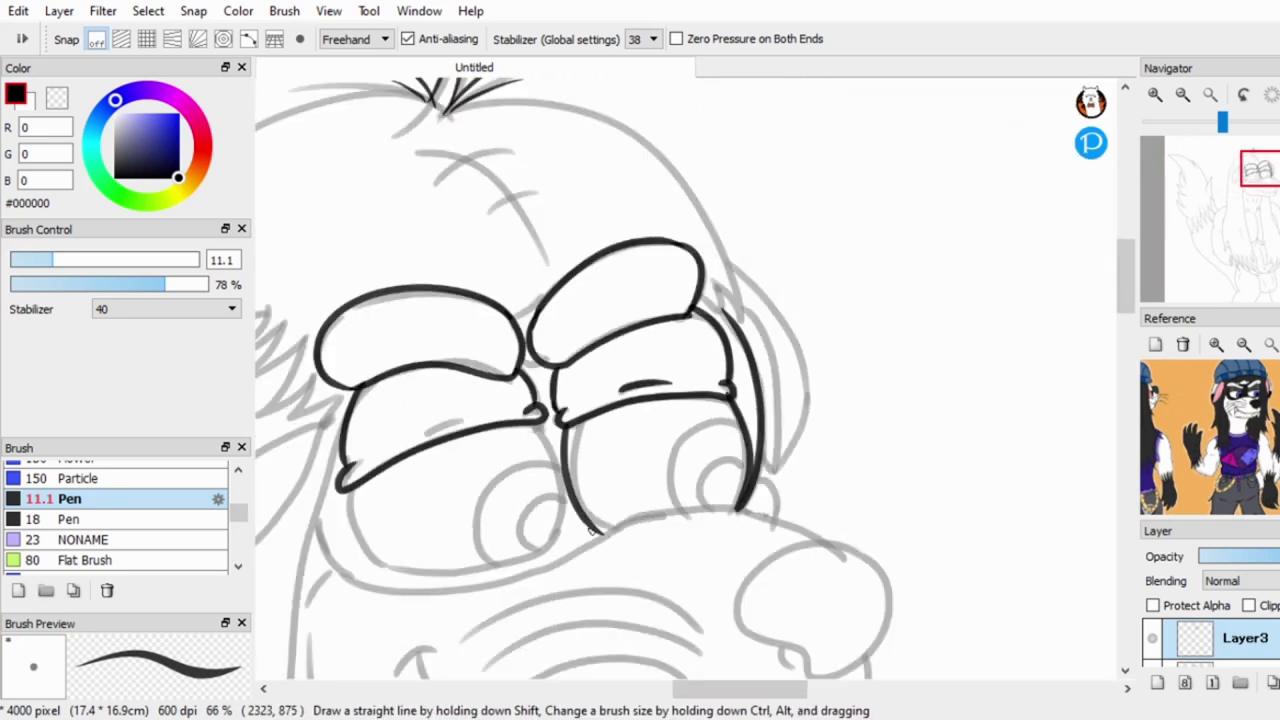
left_click_drag(700, 420, 700, 290)
key("ctrl+z")
key("ctrl+z")
mouse_move(568, 285)
left_mouse_down()
mouse_move(620, 395)
mouse_move(736, 372)
left_mouse_up()
key("ctrl+z")
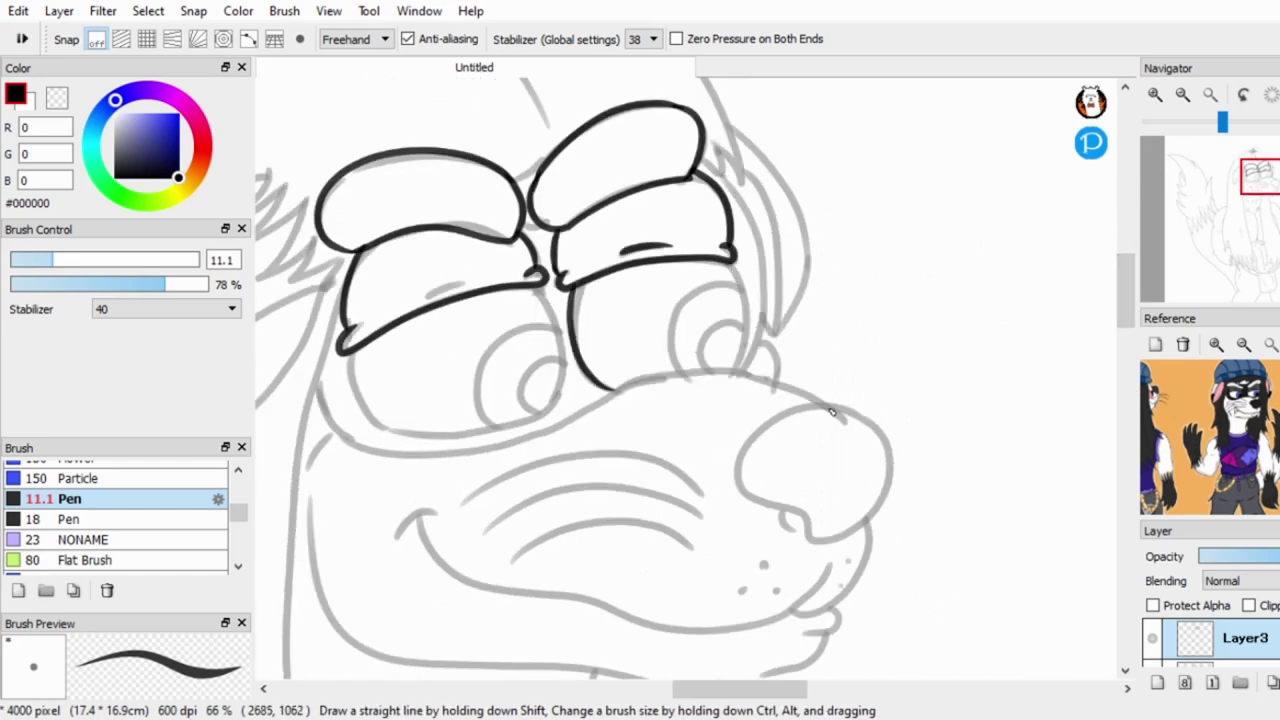
Try to ink the top line of the snout from the far eye to the nose.
left_click_drag(610, 390, 838, 415)
scroll(830, 355, "down", 2)
left_click_drag(805, 306, 740, 304)
key("ctrl+z")
key("ctrl+z")
left_click_drag(843, 309, 605, 290)
left_click_drag(840, 312, 610, 289)
key("ctrl+z")
key("ctrl+z")
left_click_drag(838, 318, 614, 290)
key("ctrl+z")
scroll(838, 318, "left", 2)
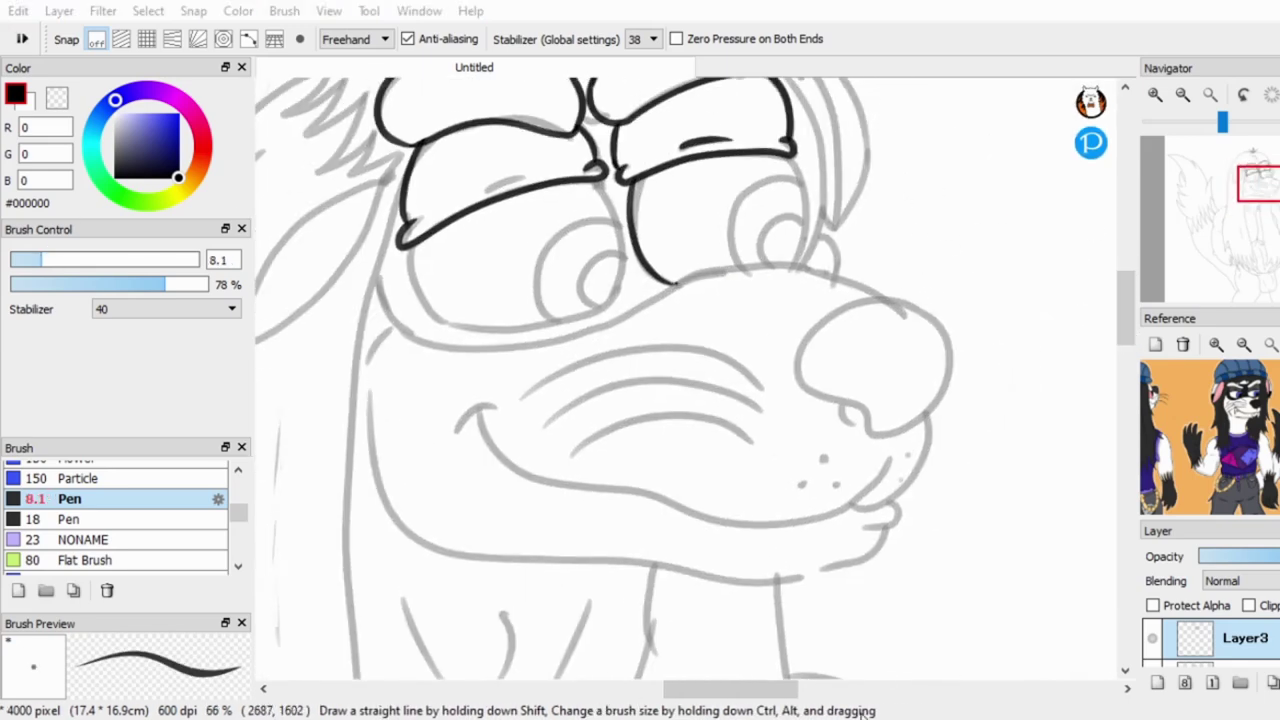
Ink the far eye's outer edge and the pointed far ear beside it with the Pen at size 8.1.
scroll(848, 195, "up", 3)
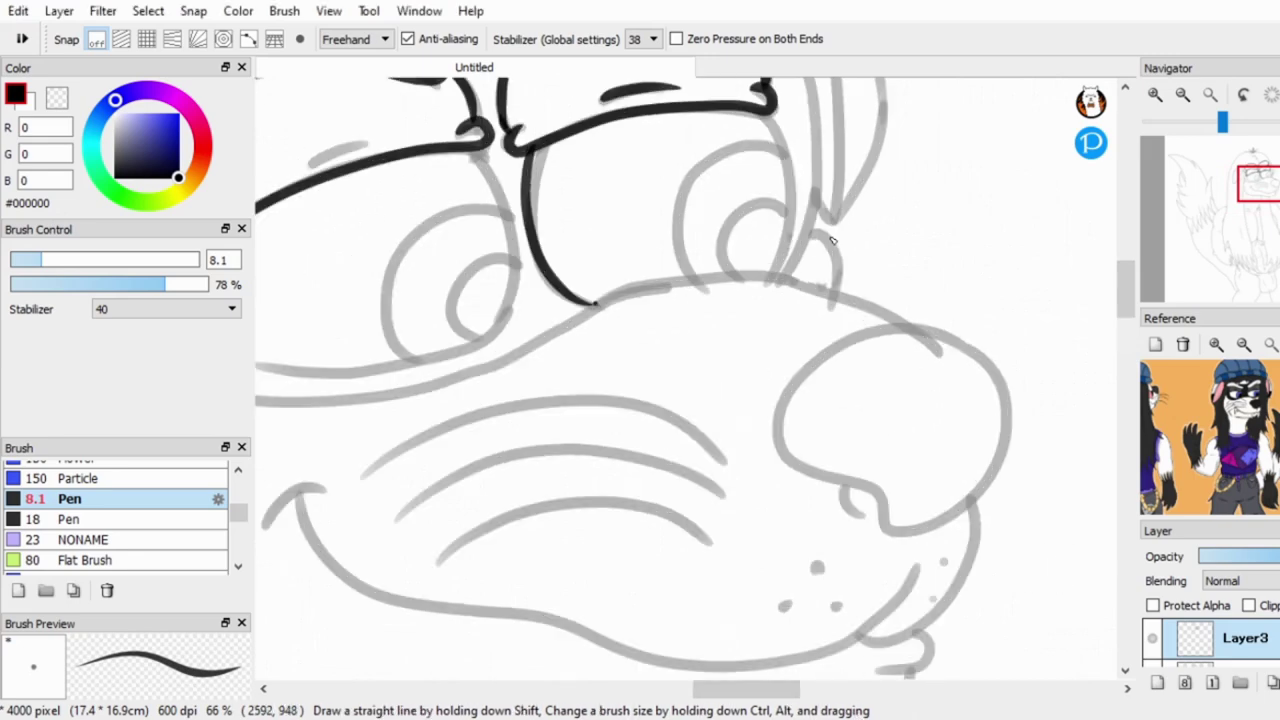
key("ctrl+z")
mouse_move(904, 250)
left_mouse_down()
mouse_move(872, 345)
mouse_move(848, 143)
left_mouse_up()
key("ctrl+z")
left_click_drag(870, 345, 826, 130)
scroll(908, 352, "down", 1)
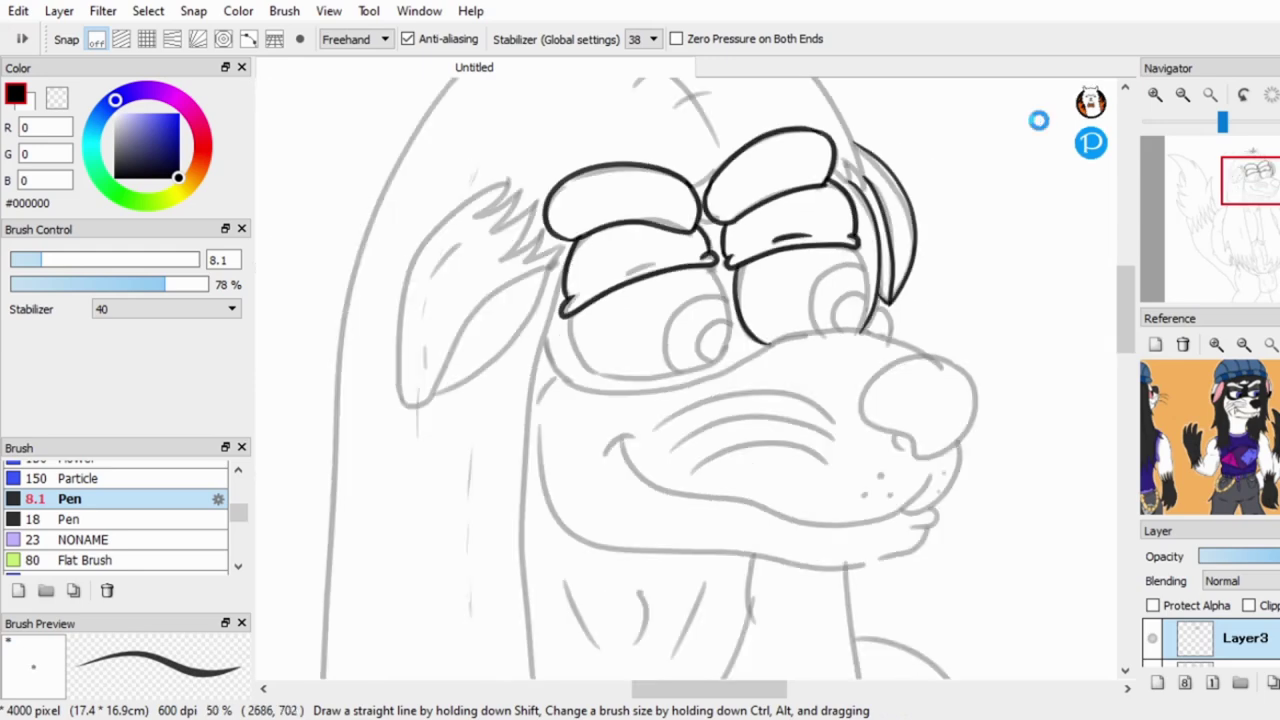
Ink the snout's top line from the far eye to the nose and a short crease under the near eye.
scroll(881, 187, "down", 2)
scroll(910, 182, "up", 2)
scroll(900, 200, "up", 1)
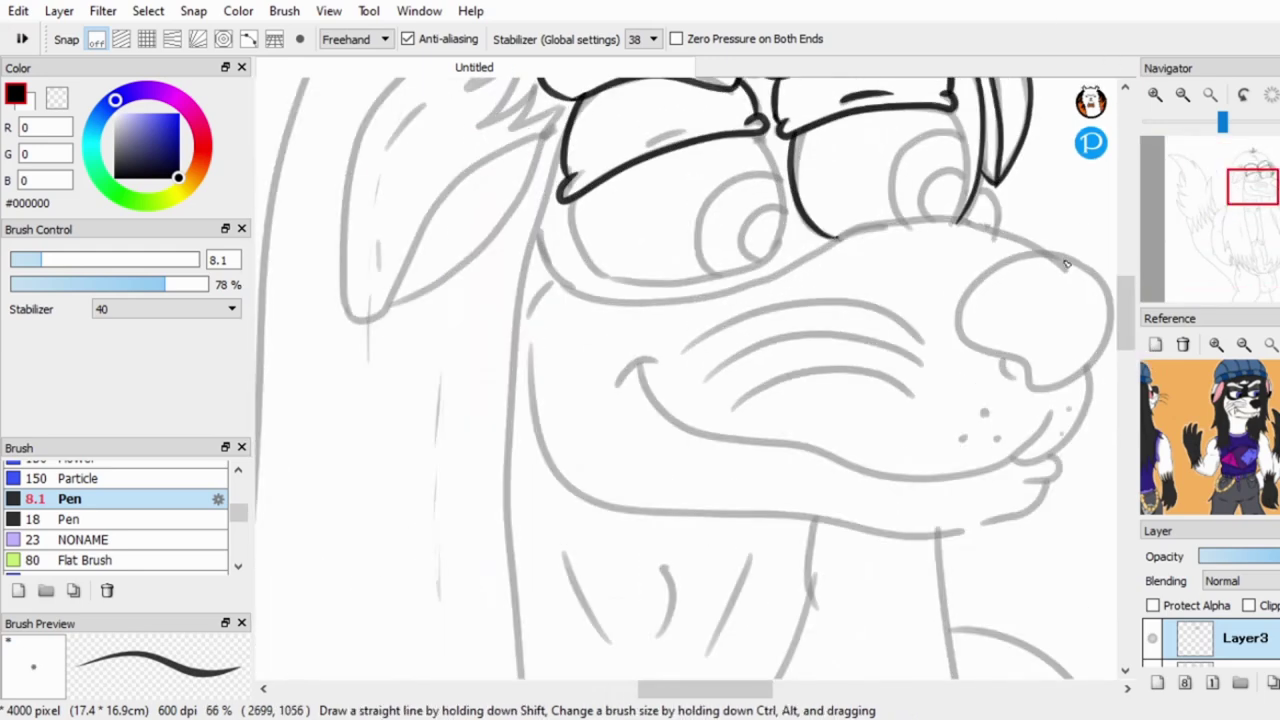
left_click_drag(1070, 215, 851, 243)
scroll(851, 243, "up", 1)
scroll(708, 281, "down", 2)
key("e")
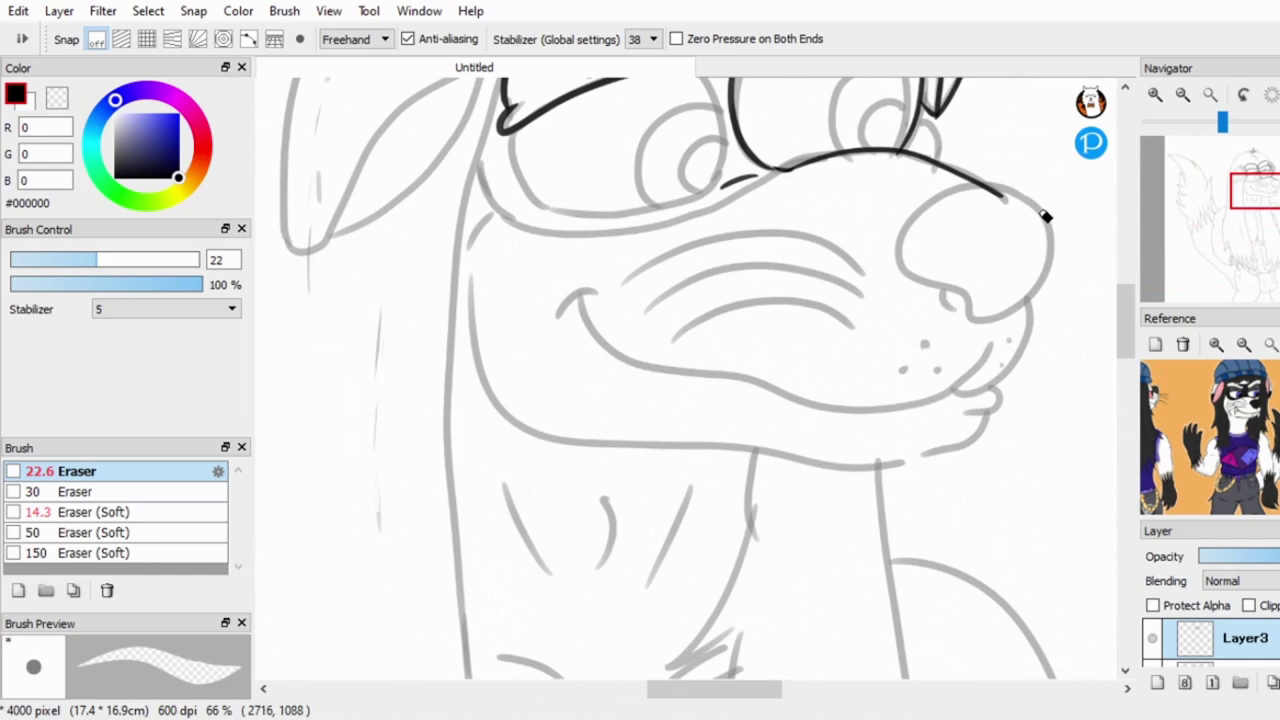
scroll(960, 129, "down", 1)
Ink the nose outline together with its small nostril.
key("b")
scroll(928, 118, "up", 1)
left_click_drag(927, 118, 969, 124)
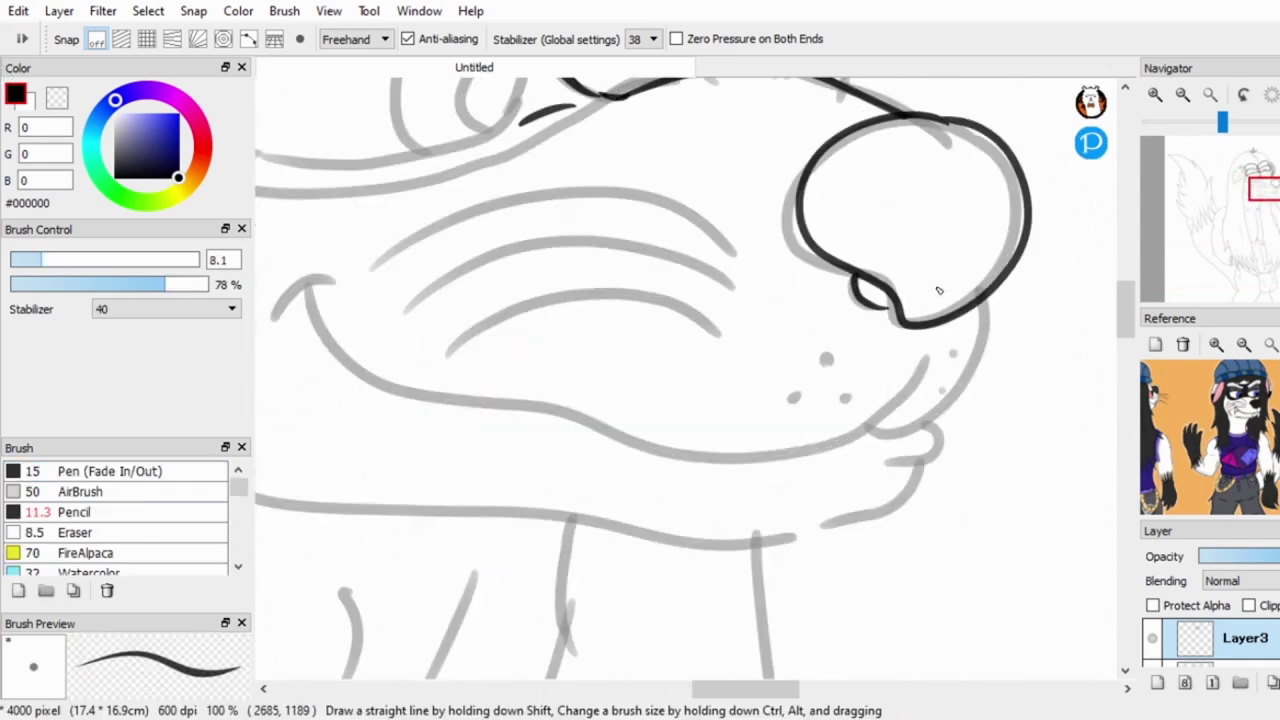
Ink the smiling mouth line, the lip below the nose, the whisker dots and the long jaw line.
mouse_move(1002, 305)
left_mouse_down()
mouse_move(909, 438)
mouse_move(440, 396)
mouse_move(280, 312)
left_mouse_up()
scroll(680, 380, "down", 3)
left_click_drag(958, 268, 866, 360)
scroll(866, 360, "down", 1)
mouse_move(279, 167)
left_mouse_down()
mouse_move(709, 167)
mouse_move(279, 167)
mouse_move(609, 131)
left_mouse_up()
scroll(609, 131, "up", 1)
Ink two pointed fangs at the front of the mouth and three curved whisker lines on the muzzle.
mouse_move(1020, 401)
left_mouse_down()
mouse_move(850, 401)
mouse_move(858, 482)
left_mouse_up()
scroll(951, 380, "up", 2)
left_click_drag(951, 372, 920, 556)
scroll(920, 556, "down", 1)
scroll(912, 316, "down", 2)
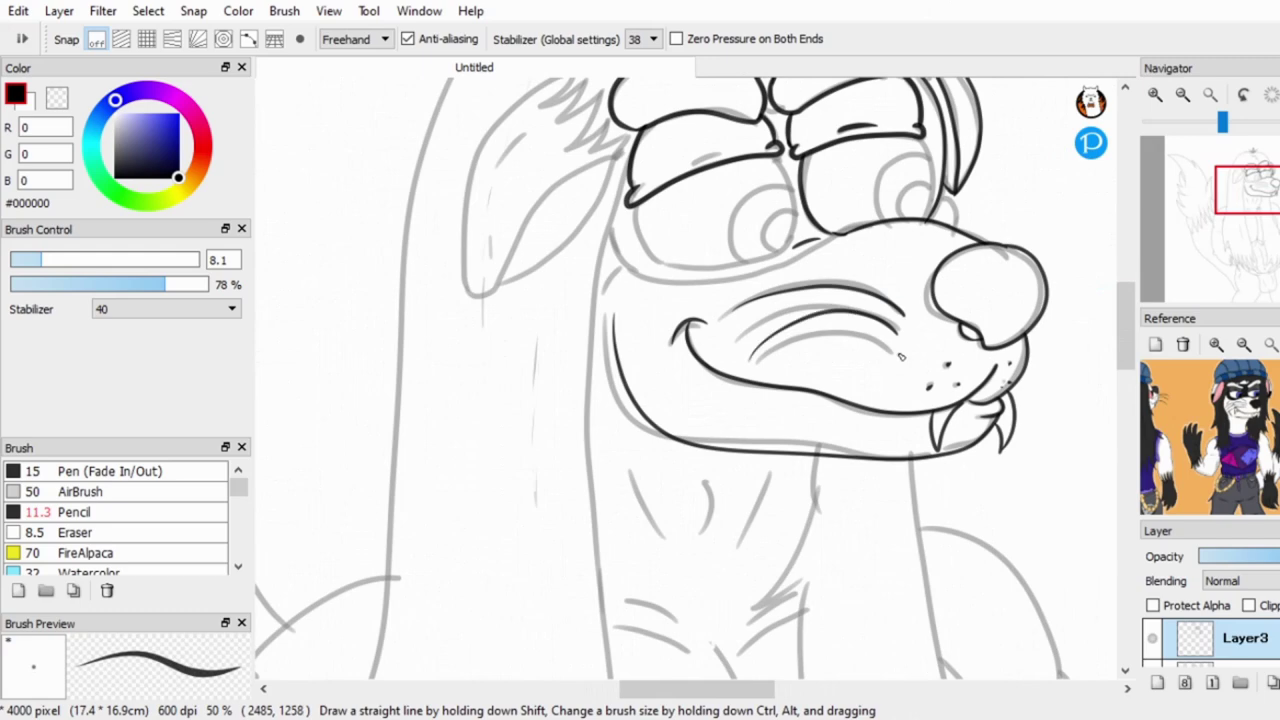
scroll(900, 355, "up", 1)
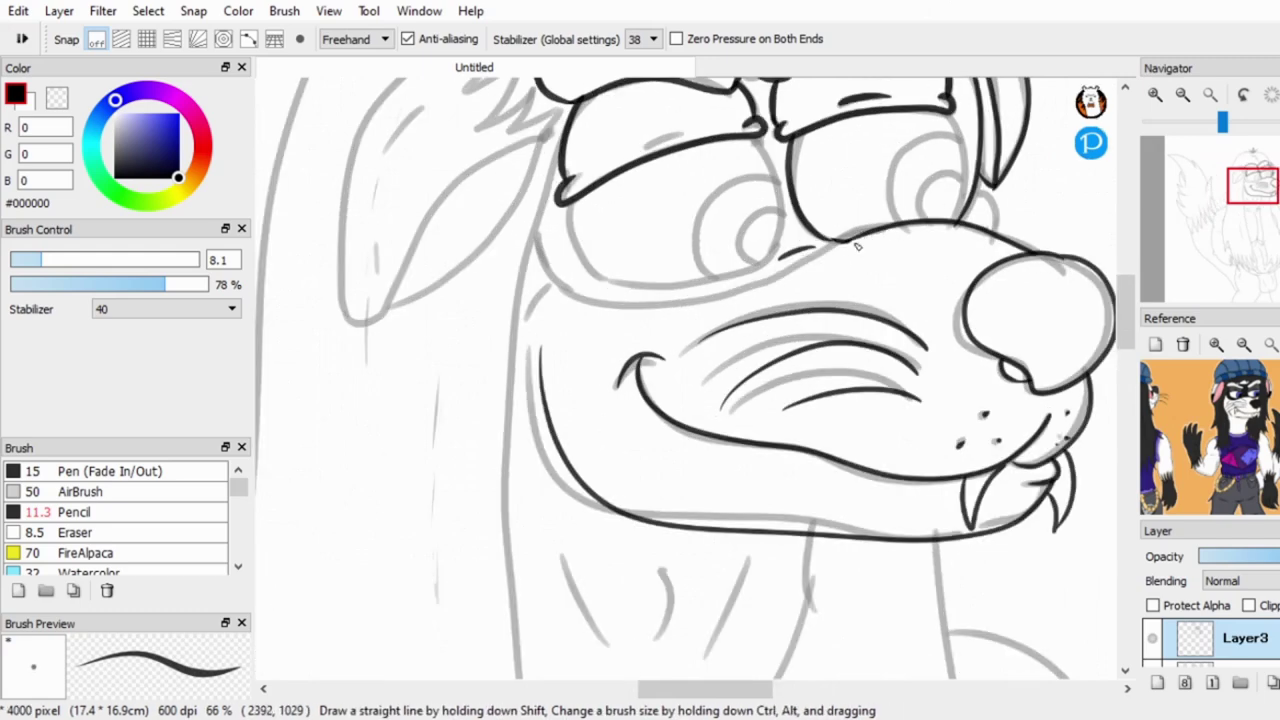
Try to ink the rim under the near eye, and enlarge the reference image on the character's face.
left_click_drag(857, 246, 540, 290)
key("ctrl+z")
scroll(1200, 435, "up", 2)
left_click(1165, 278)
left_click(1255, 185)
scroll(670, 300, "up", 1)
scroll(757, 311, "down", 2)
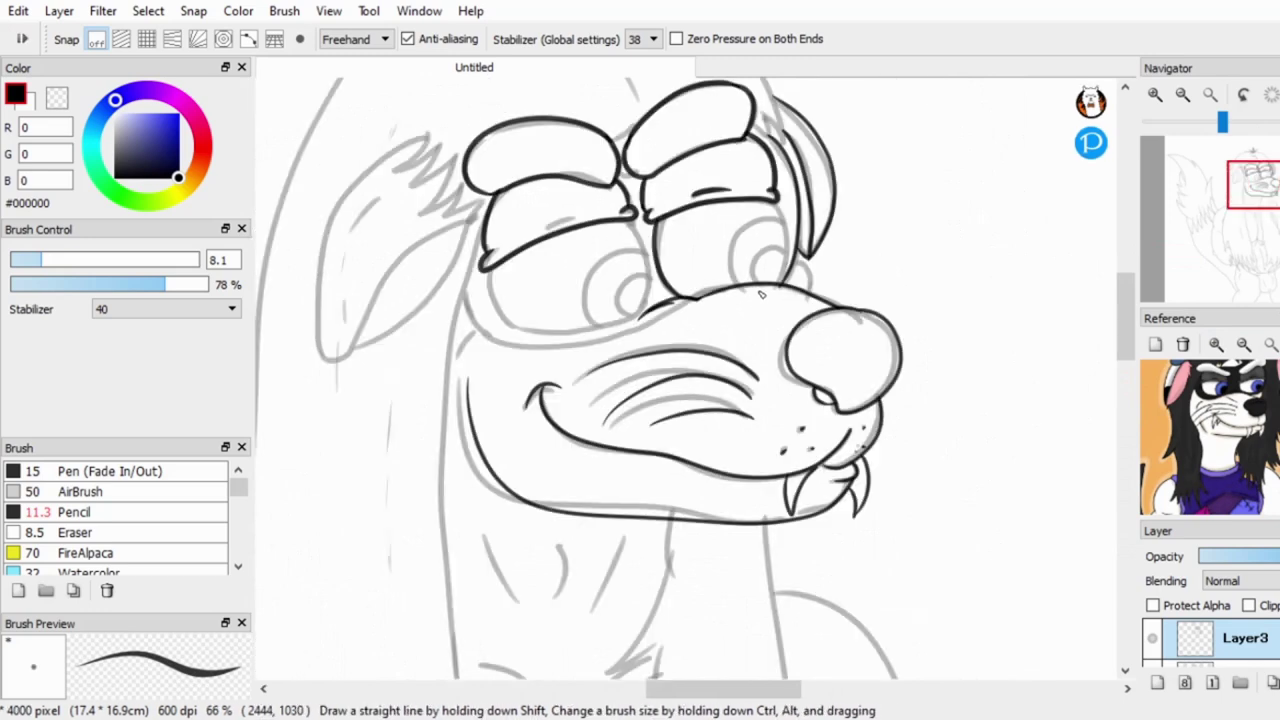
scroll(1210, 430, "down", 1)
scroll(942, 157, "up", 1)
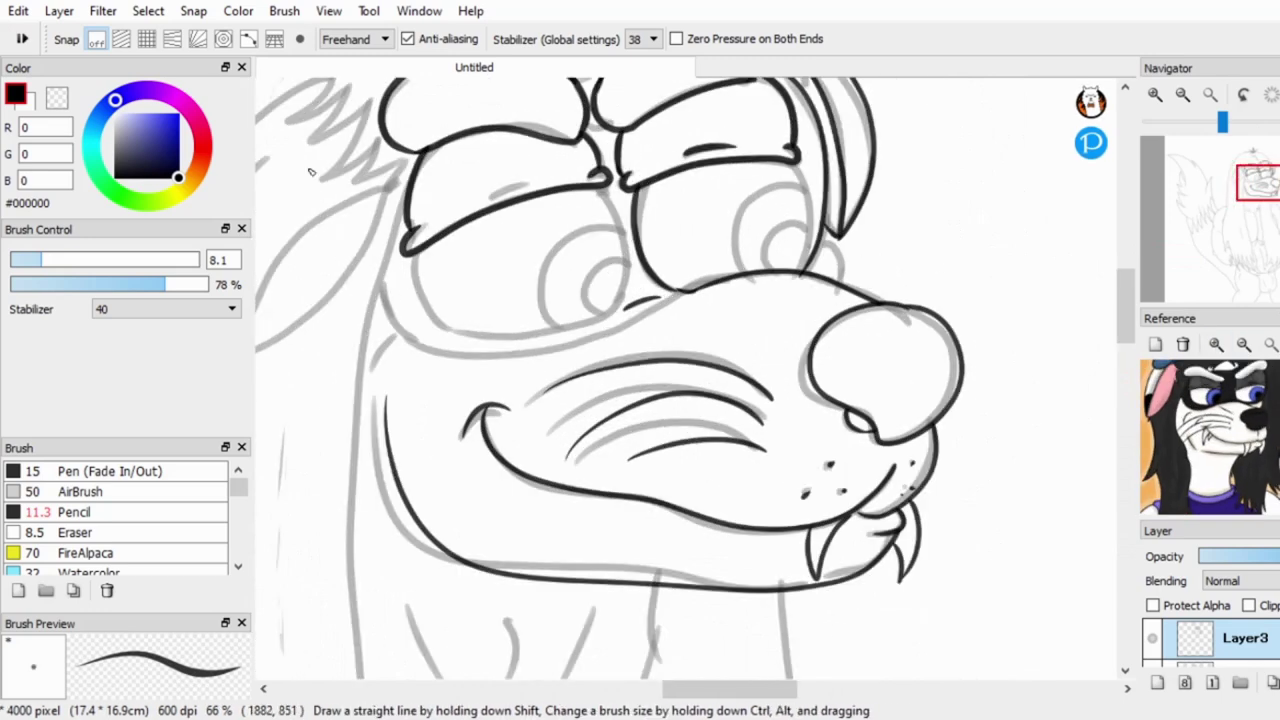
Erase the snout's top line between the far eye and the nose and redraw it to meet the nose.
key("e")
key("b")
scroll(840, 293, "up", 1)
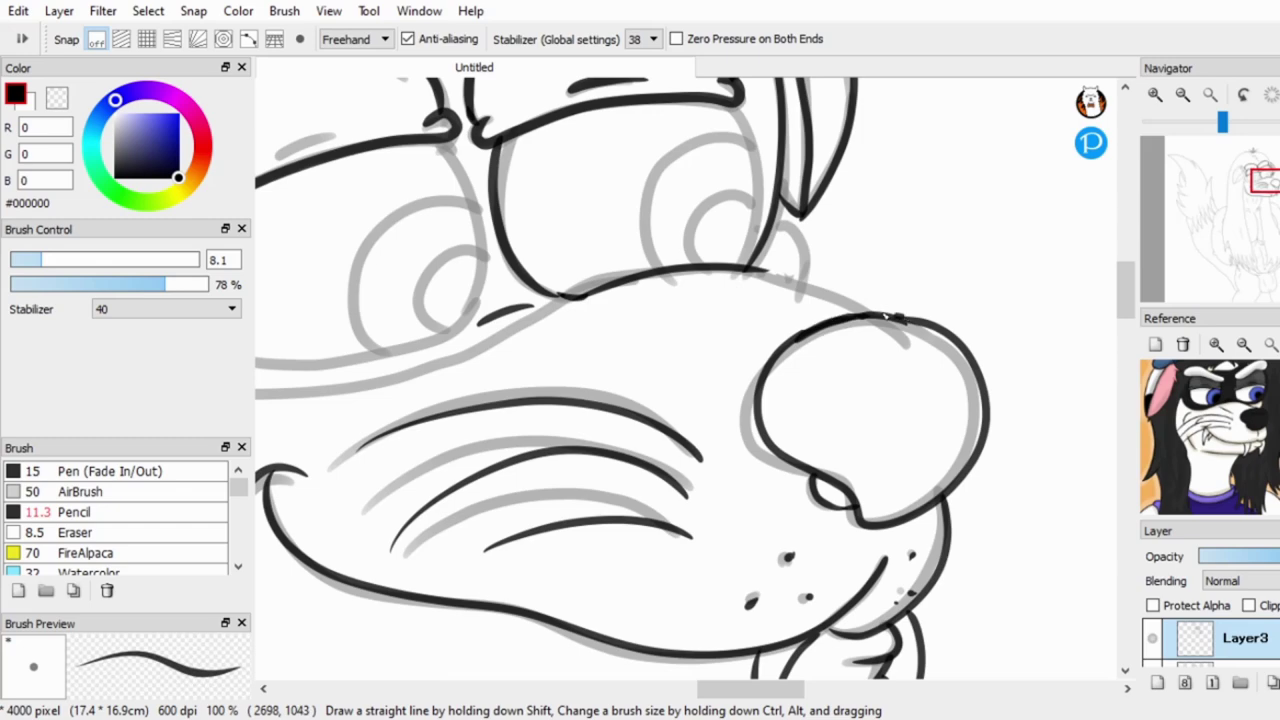
scroll(912, 325, "down", 2)
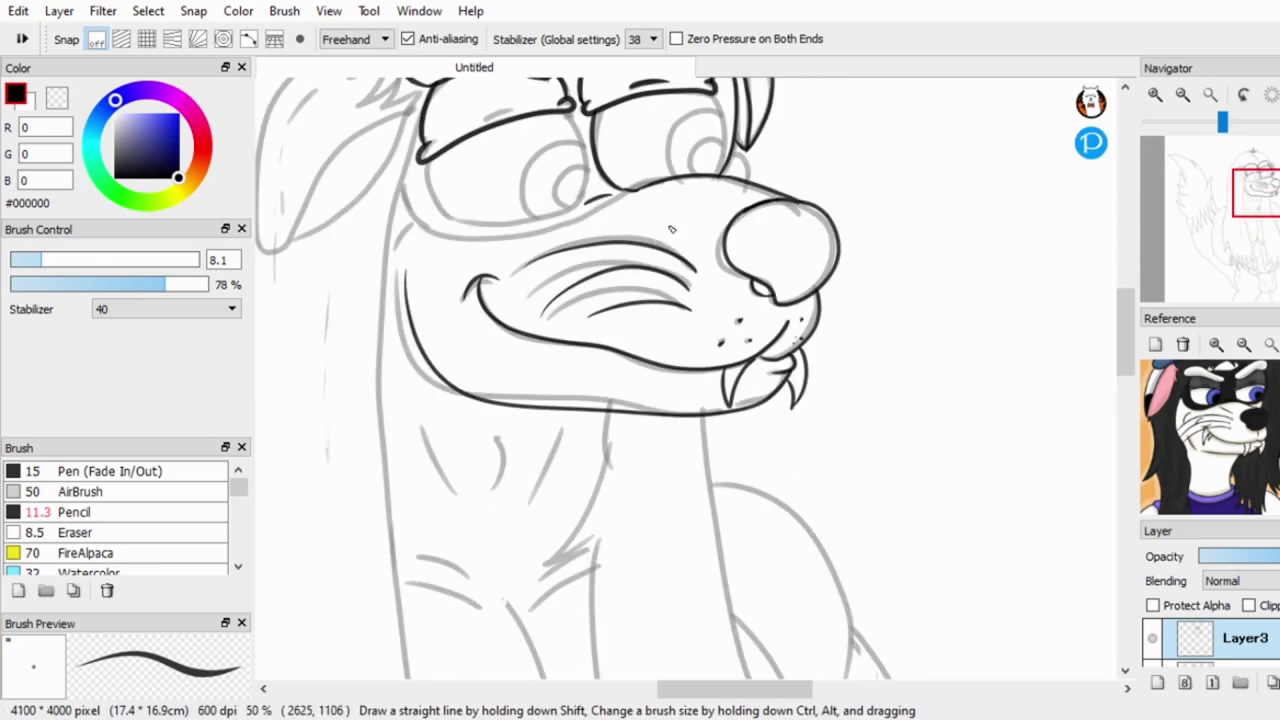
scroll(654, 170, "up", 2)
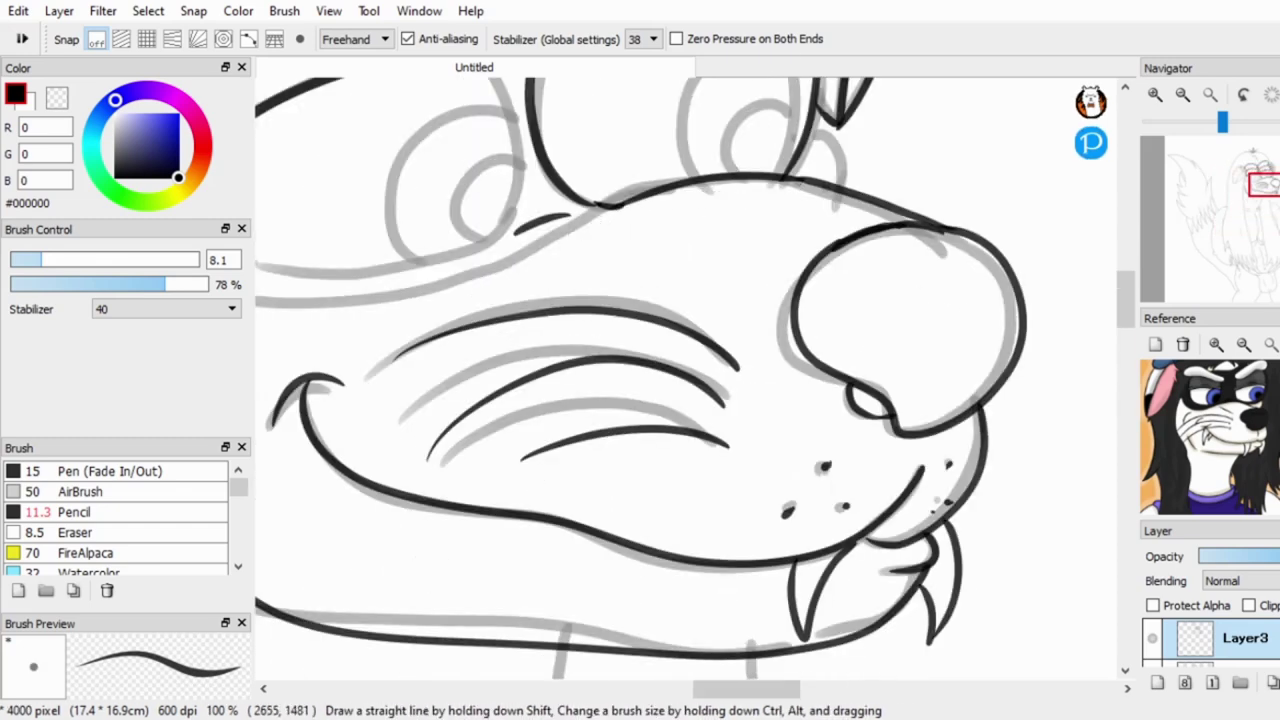
scroll(872, 542, "down", 2)
scroll(738, 173, "up", 1)
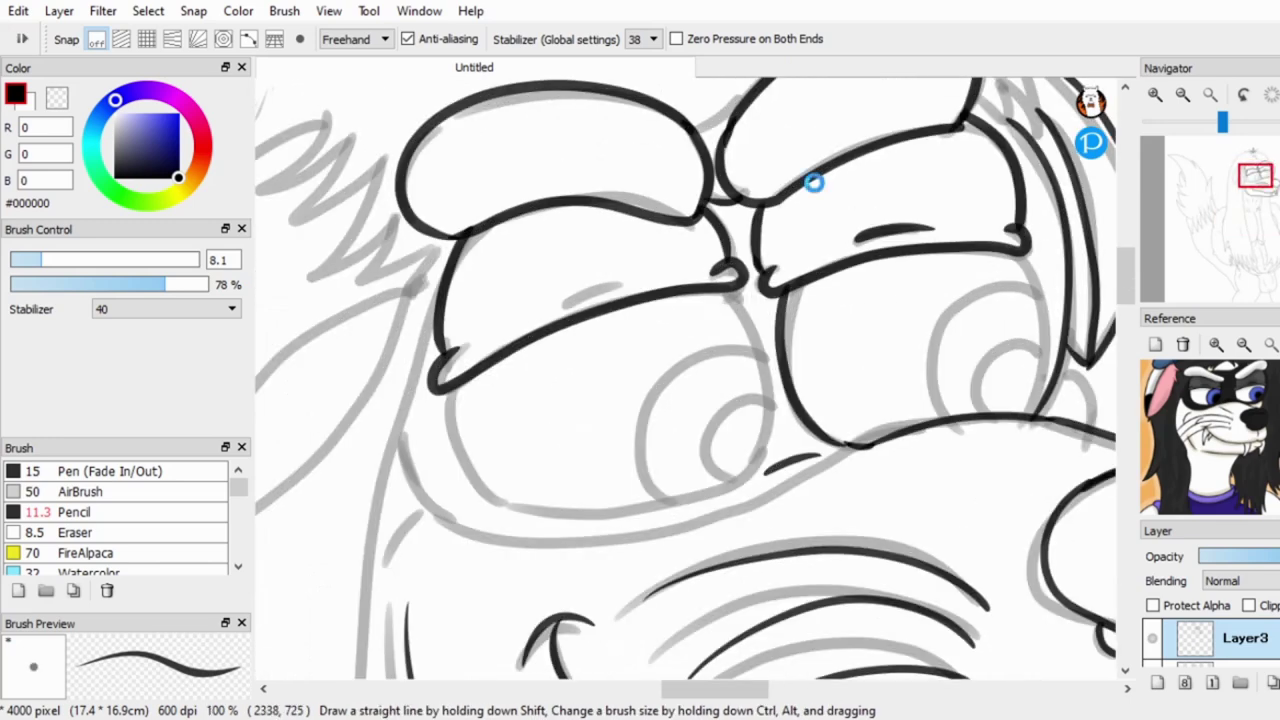
scroll(814, 177, "down", 1)
Erase the snout line beneath the far eye, ink one curve under both eyes, and add a thin whisker line on the muzzle.
key("e")
left_click_drag(845, 365, 940, 338)
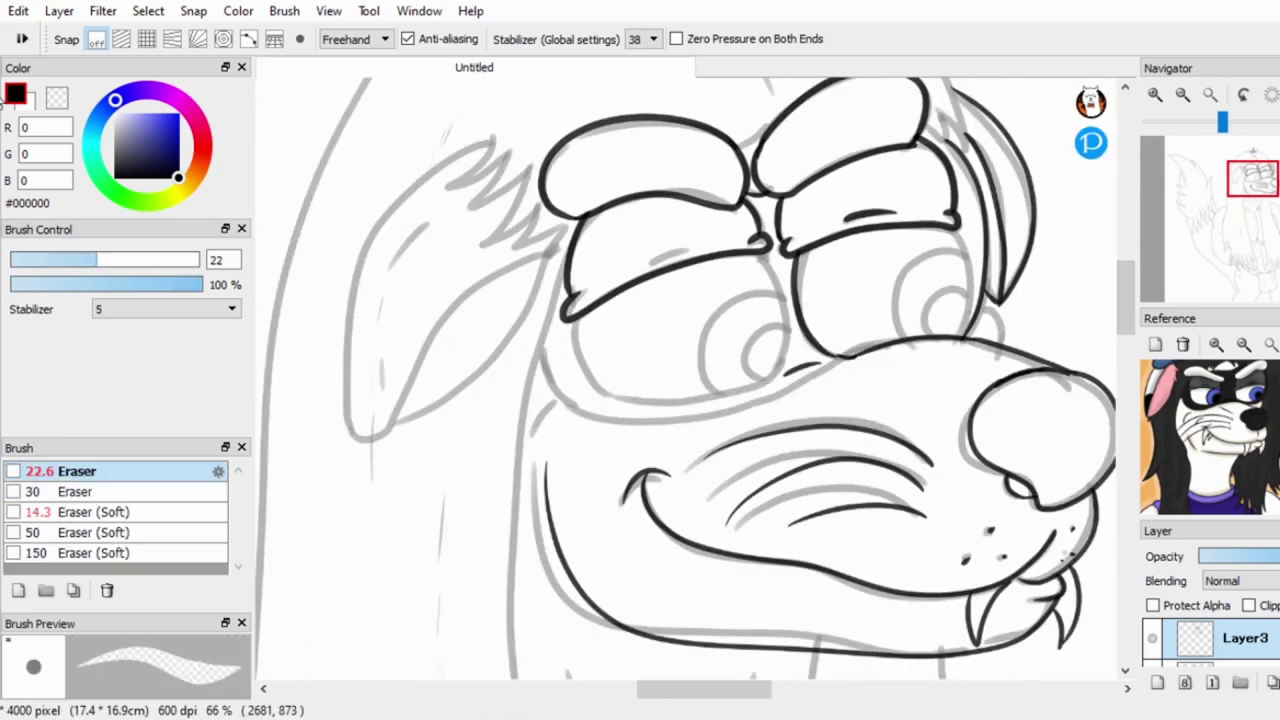
key("b")
mouse_move(545, 332)
left_mouse_down()
mouse_move(592, 412)
mouse_move(894, 372)
left_mouse_up()
key("ctrl+z")
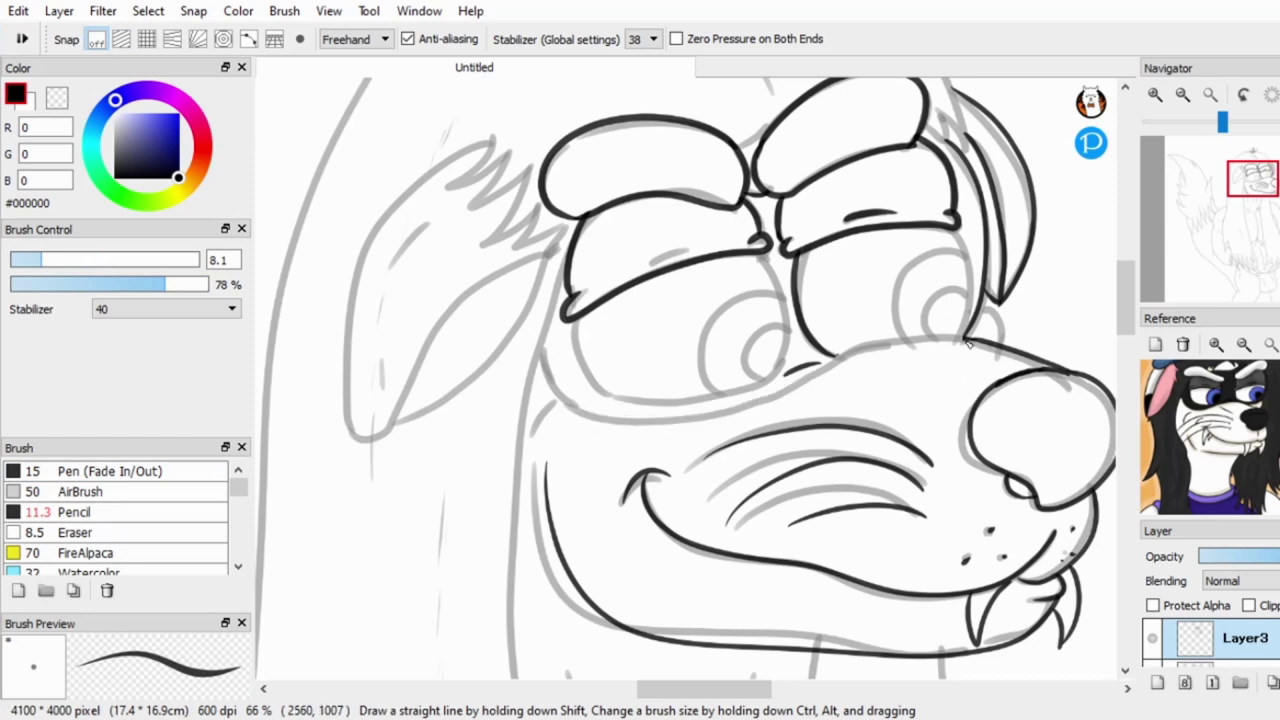
left_click_drag(776, 370, 975, 338)
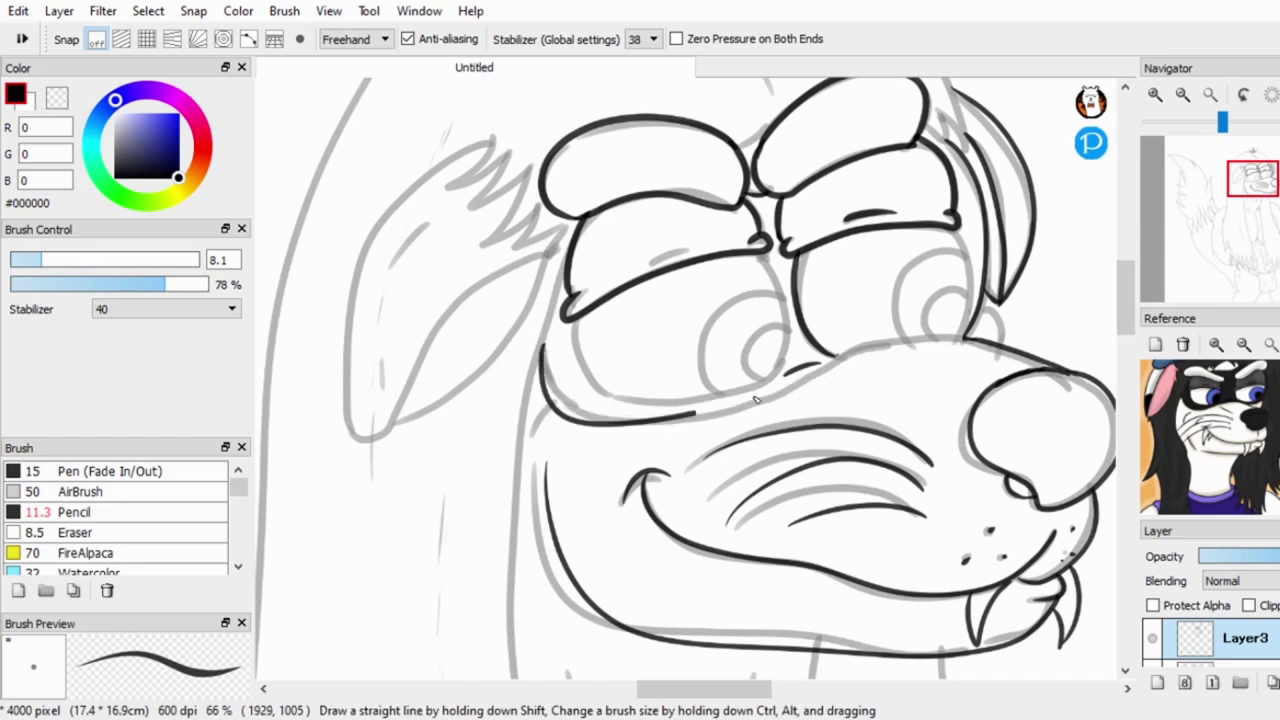
left_click_drag(540, 338, 975, 338)
left_click_drag(792, 400, 896, 418)
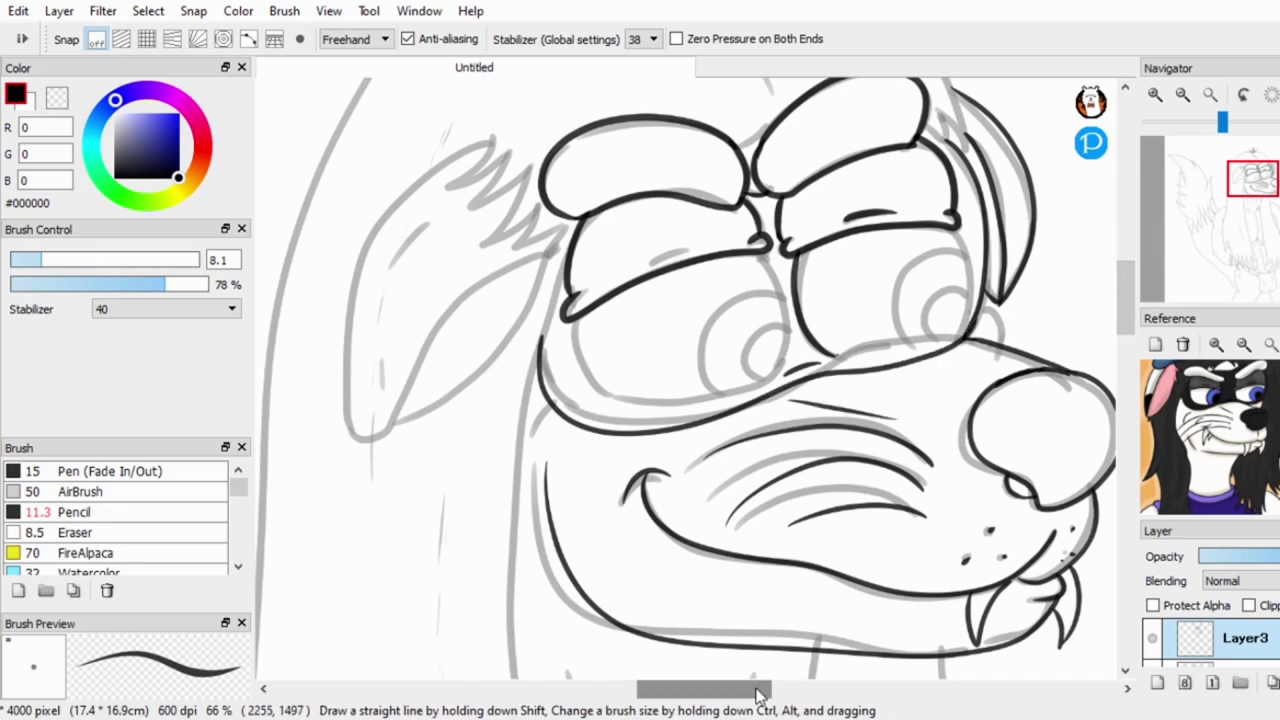
Erase the snout's top line between the far eye and the nose, undoing the replacement stroke.
left_click_drag(1145, 232, 1152, 234)
key("e")
scroll(709, 380, "up", 1)
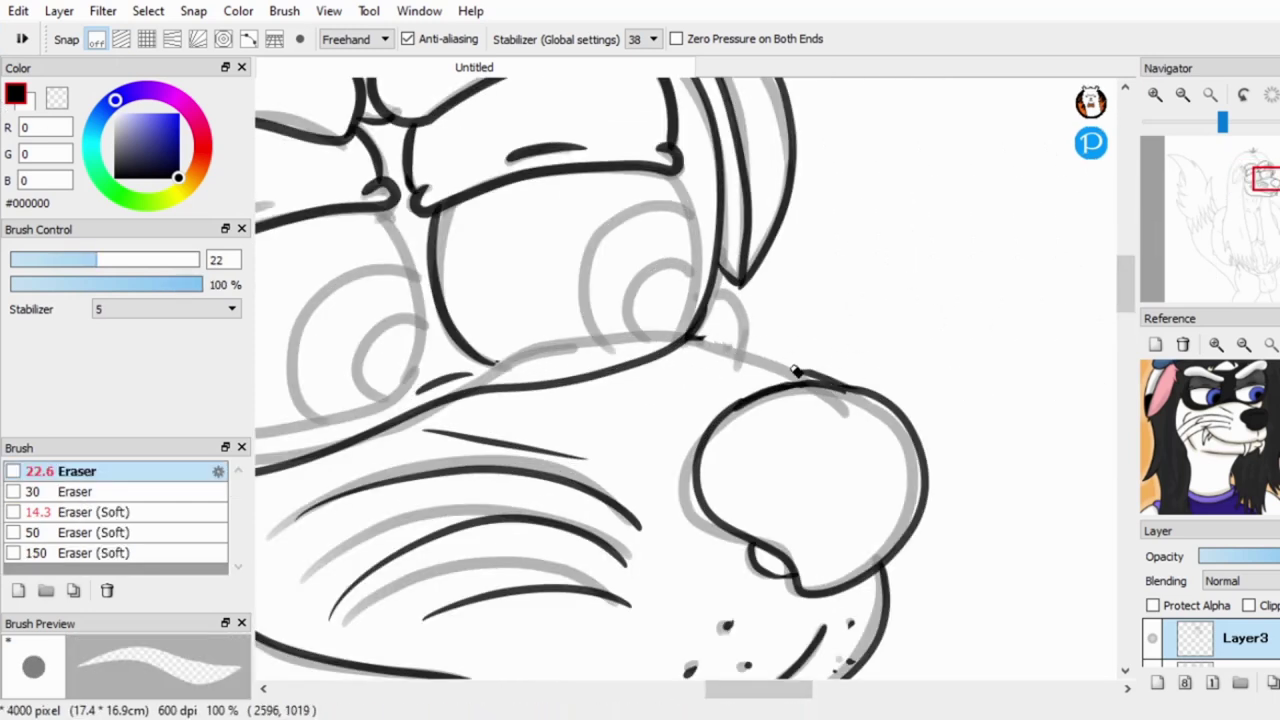
key("b")
key("ctrl+z")
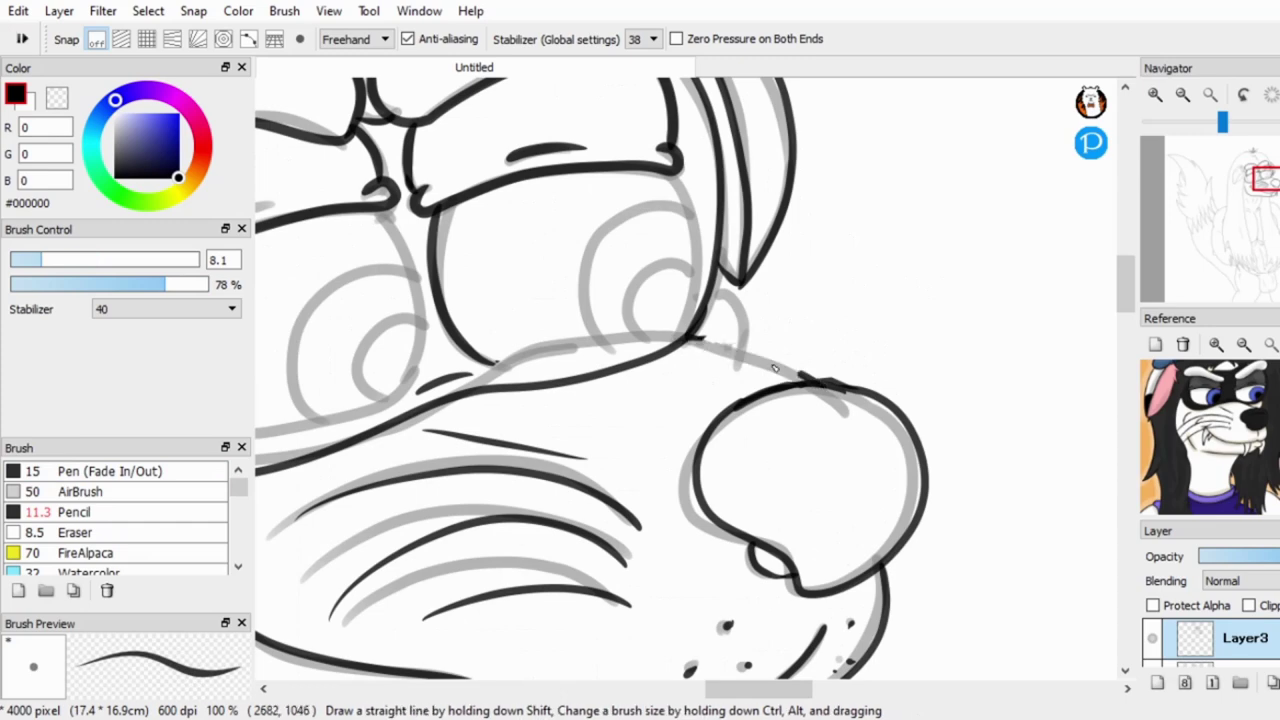
Ink the irises and pupils of the eyes and the near eye's outline, redoing the stroke that misses.
mouse_move(700, 265)
left_mouse_down()
mouse_move(630, 305)
mouse_move(672, 352)
left_mouse_up()
left_click_drag(702, 218, 685, 350)
mouse_move(396, 210)
left_mouse_down()
mouse_move(549, 140)
mouse_move(714, 175)
mouse_move(919, 182)
left_mouse_up()
left_click_drag(940, 372, 630, 338)
left_click_drag(628, 288, 652, 384)
key("ctrl+z")
mouse_move(905, 288)
left_mouse_down()
mouse_move(885, 370)
mouse_move(948, 255)
left_mouse_up()
left_click_drag(910, 287, 876, 344)
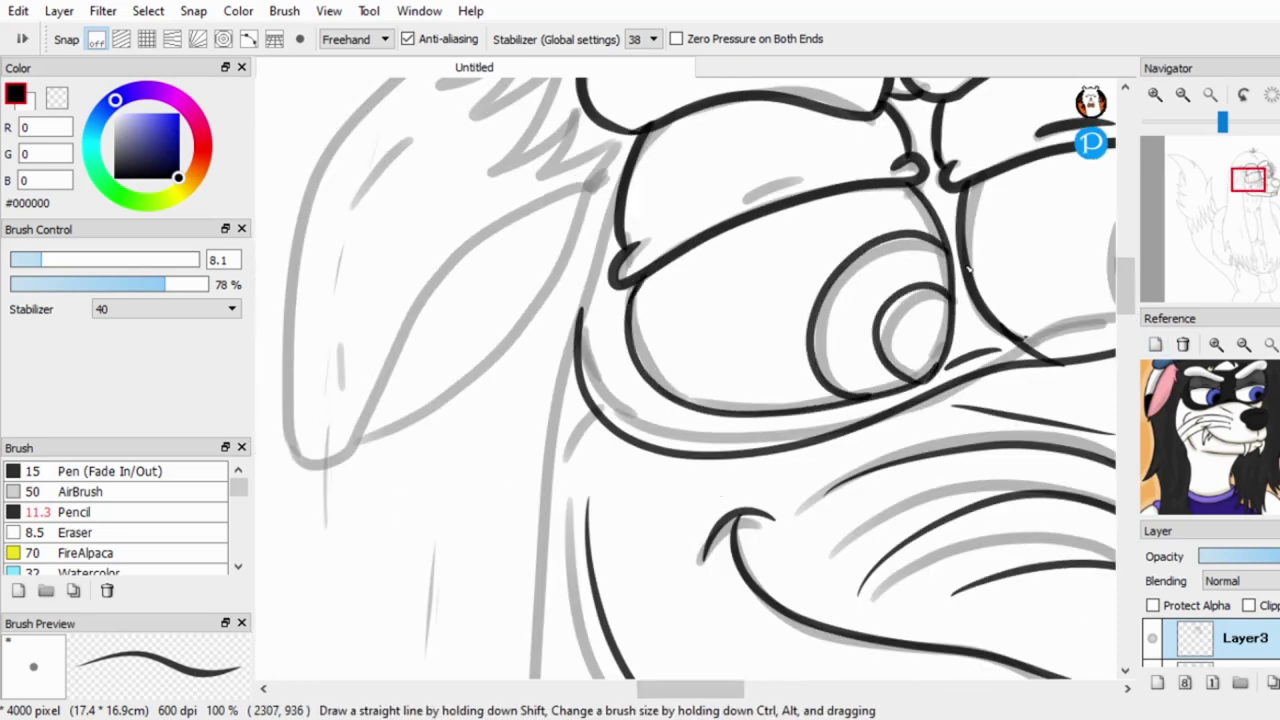
Ink the near ear's outer outline and its leaf-shaped inner fold over the sketch.
scroll(876, 344, "down", 3)
scroll(584, 258, "up", 2)
left_click_drag(632, 220, 540, 510)
mouse_move(560, 494)
left_mouse_down()
mouse_move(714, 332)
mouse_move(586, 491)
left_mouse_up()
Ink the jagged fur tufts along the near ear's upper edge, between the ear and the brow.
scroll(586, 491, "up", 2)
left_click_drag(736, 302, 728, 338)
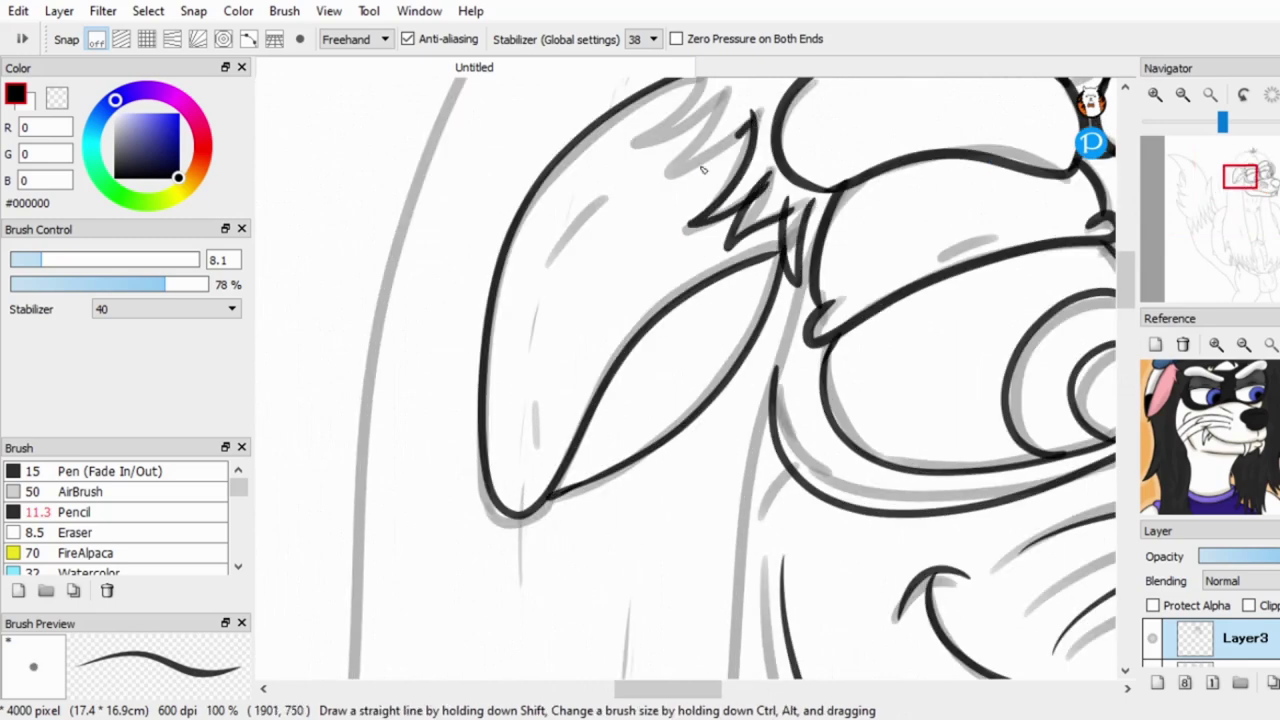
scroll(703, 170, "up", 2)
left_click_drag(723, 234, 743, 220)
scroll(743, 220, "down", 2)
scroll(978, 318, "up", 2)
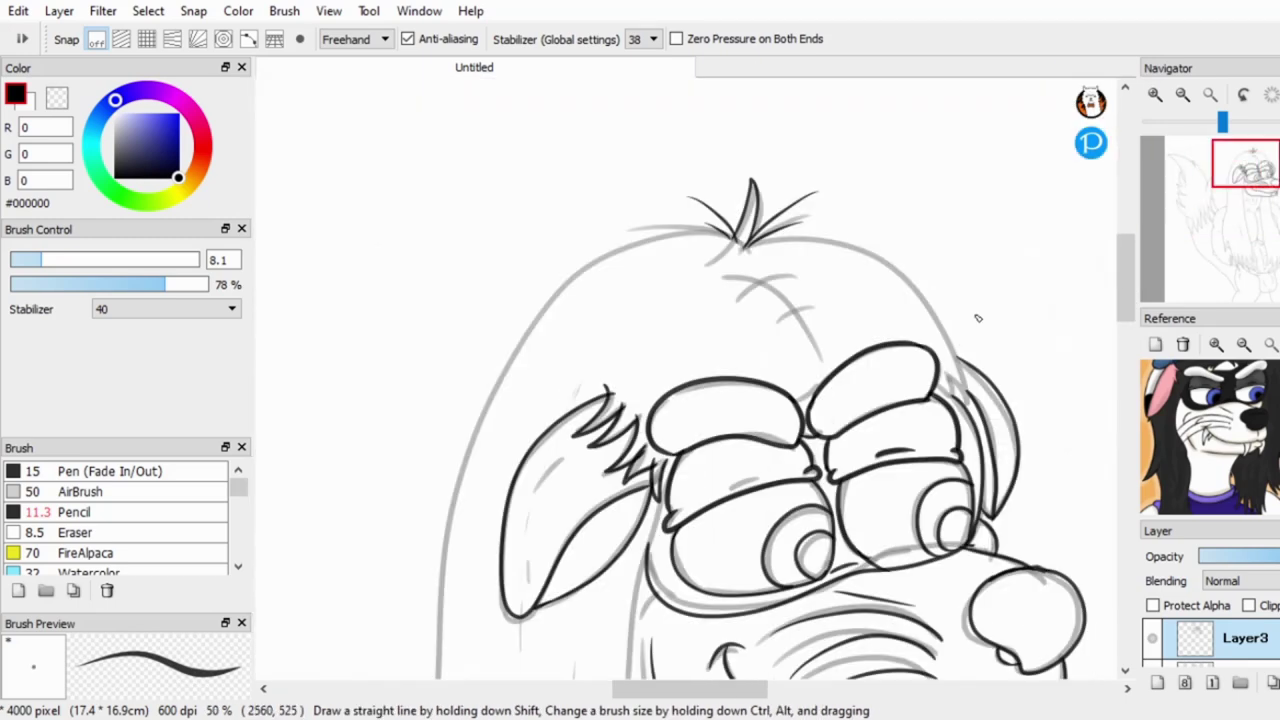
Ink the far side of the head's top contour down to the far ear and the crease lines on the forehead.
scroll(978, 318, "up", 2)
scroll(850, 300, "down", 1)
left_click_drag(598, 90, 880, 280)
left_click_drag(640, 90, 850, 292)
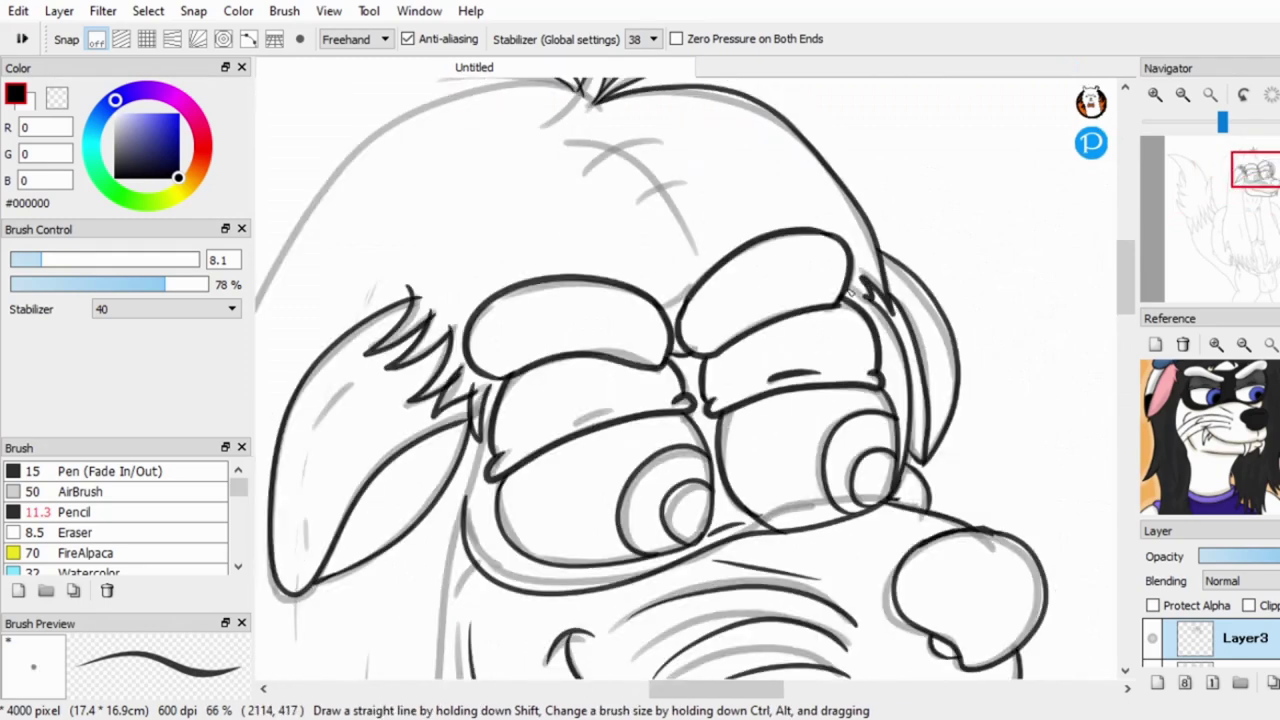
scroll(850, 292, "up", 2)
scroll(647, 170, "down", 2)
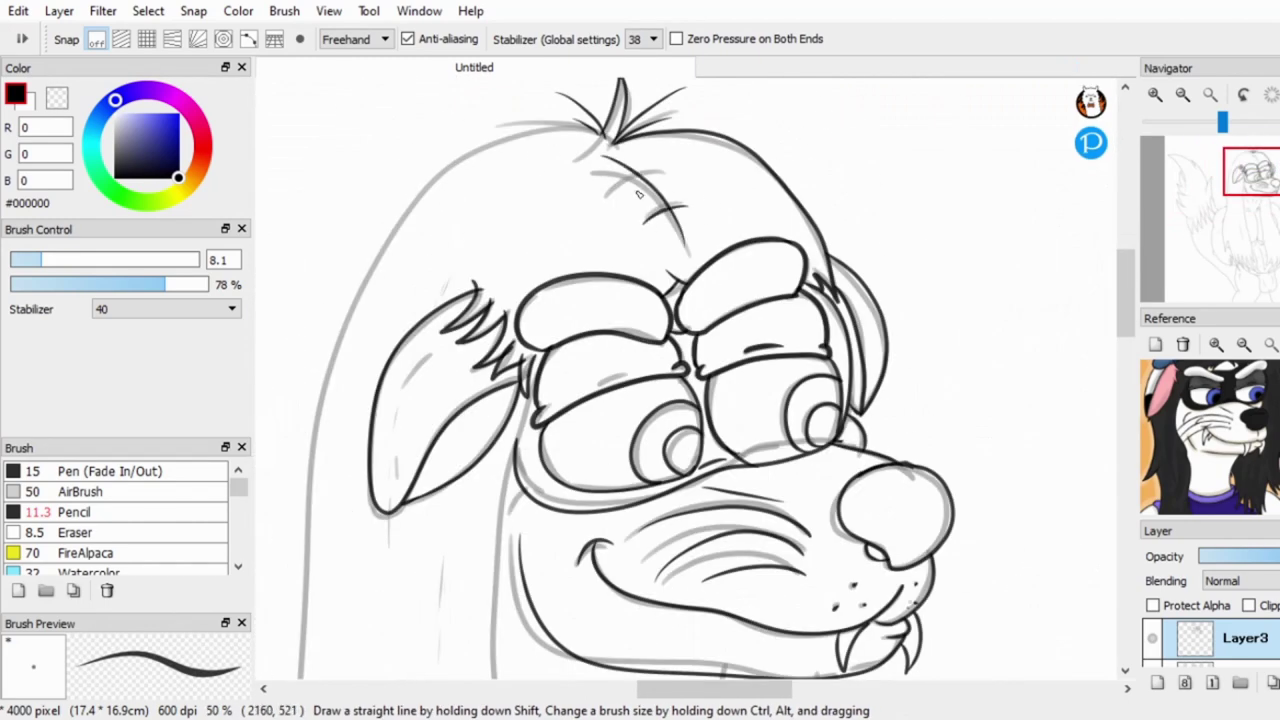
Ink the outer and inner edges of the long near-side hair, with a notch and a pointed lower lock.
scroll(766, 213, "down", 2)
left_click_drag(601, 282, 566, 566)
scroll(566, 566, "down", 2)
left_click_drag(613, 495, 600, 598)
scroll(675, 506, "down", 2)
scroll(703, 282, "up", 3)
left_click_drag(700, 230, 758, 634)
scroll(758, 600, "up", 1)
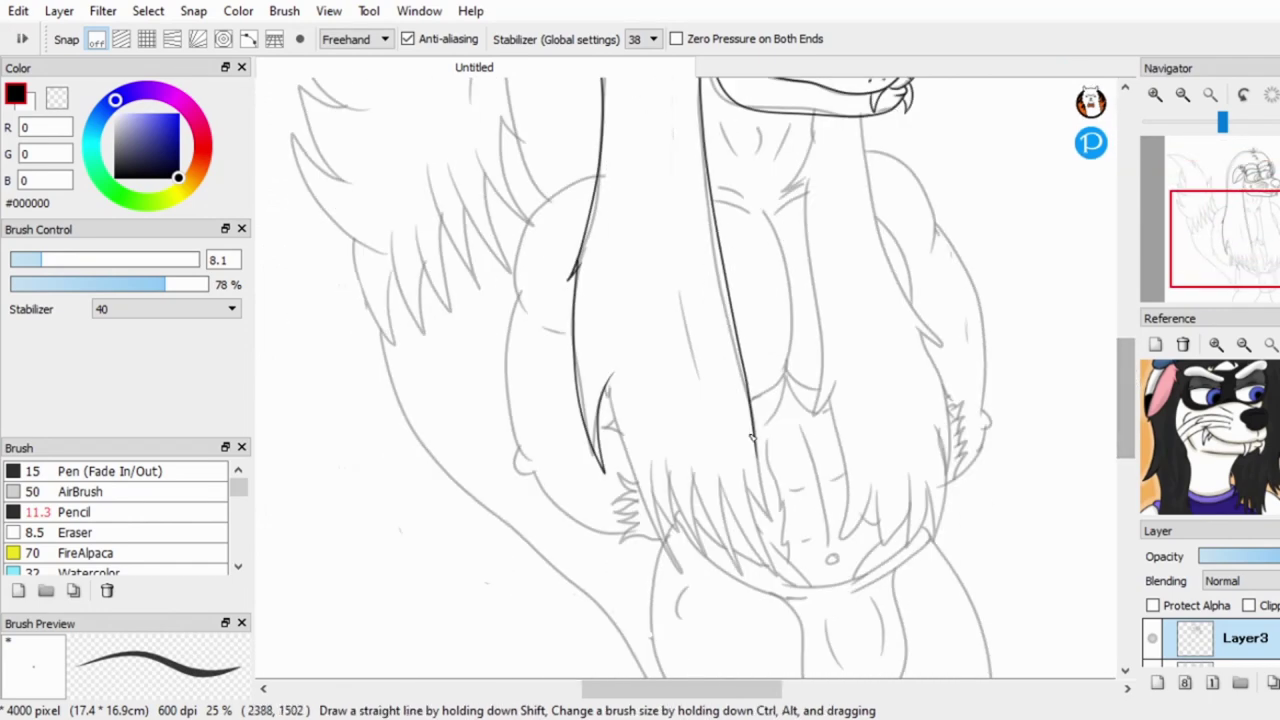
Ink the pointed strands along the lower end of the near-side hair and join them to the side lock.
scroll(720, 450, "down", 2)
left_click_drag(725, 455, 765, 552)
left_click_drag(705, 490, 768, 612)
left_click_drag(718, 518, 722, 625)
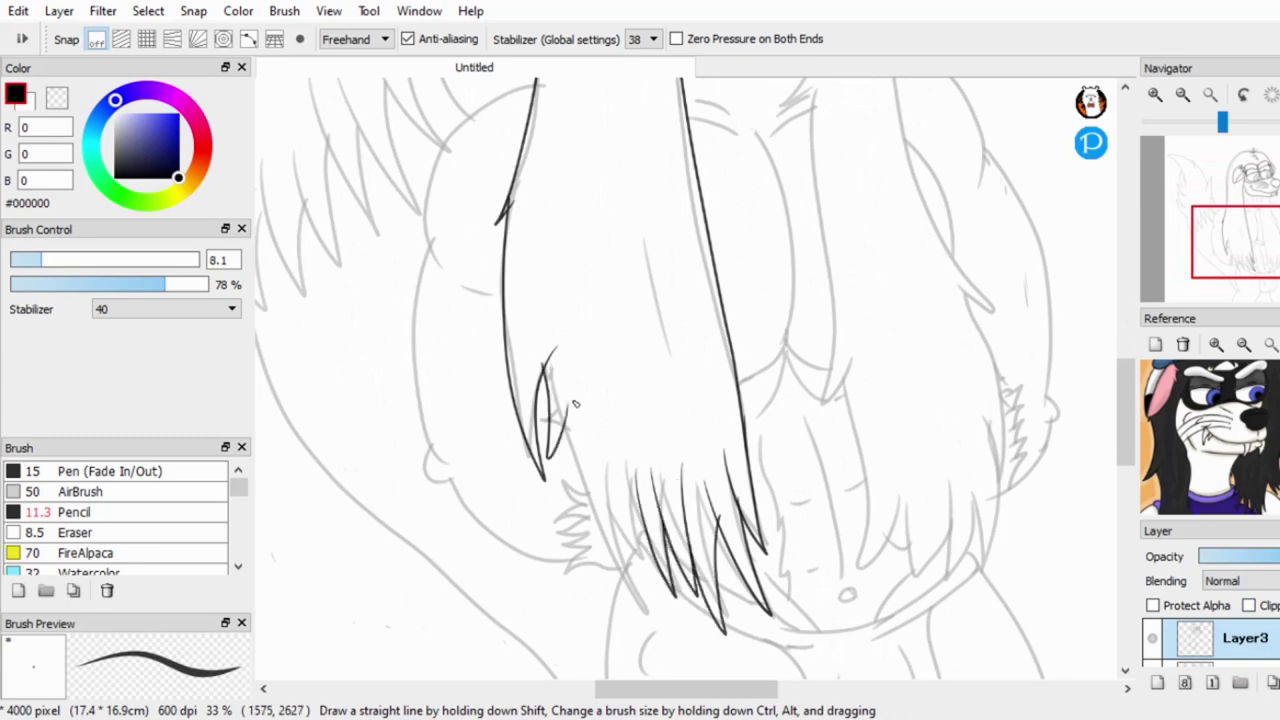
scroll(675, 456, "down", 1)
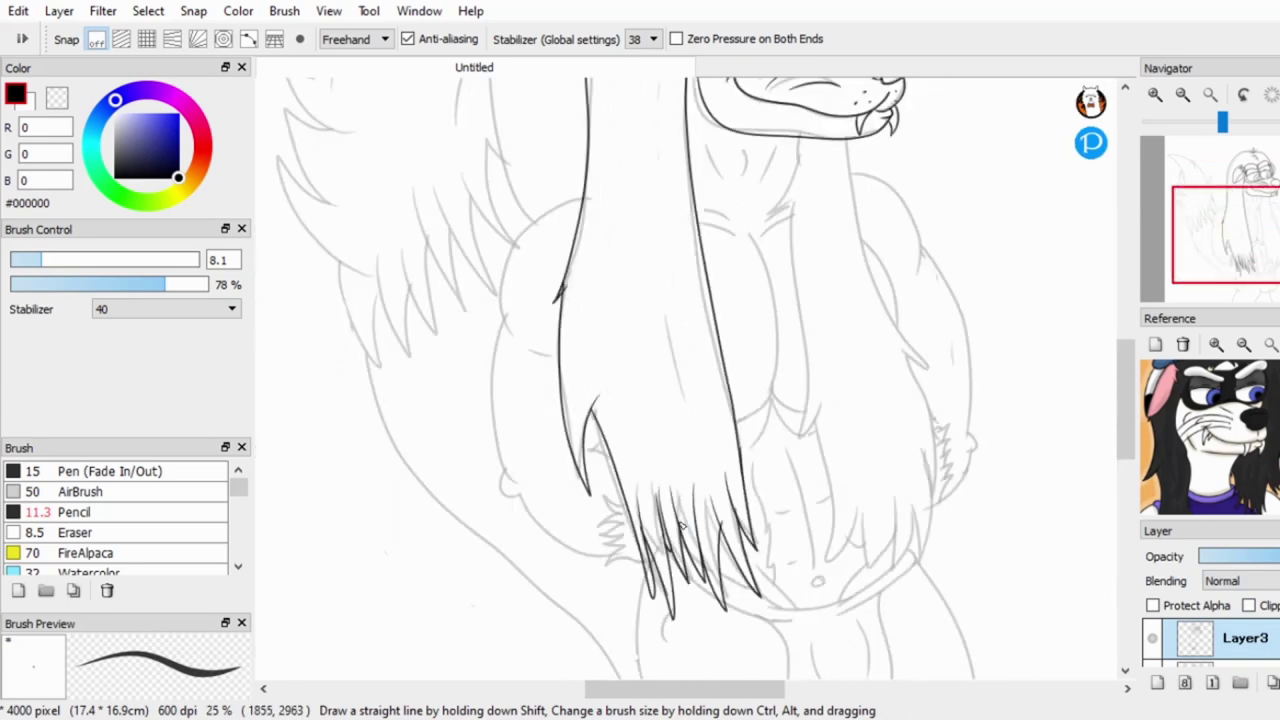
scroll(683, 527, "up", 1)
scroll(798, 206, "up", 1)
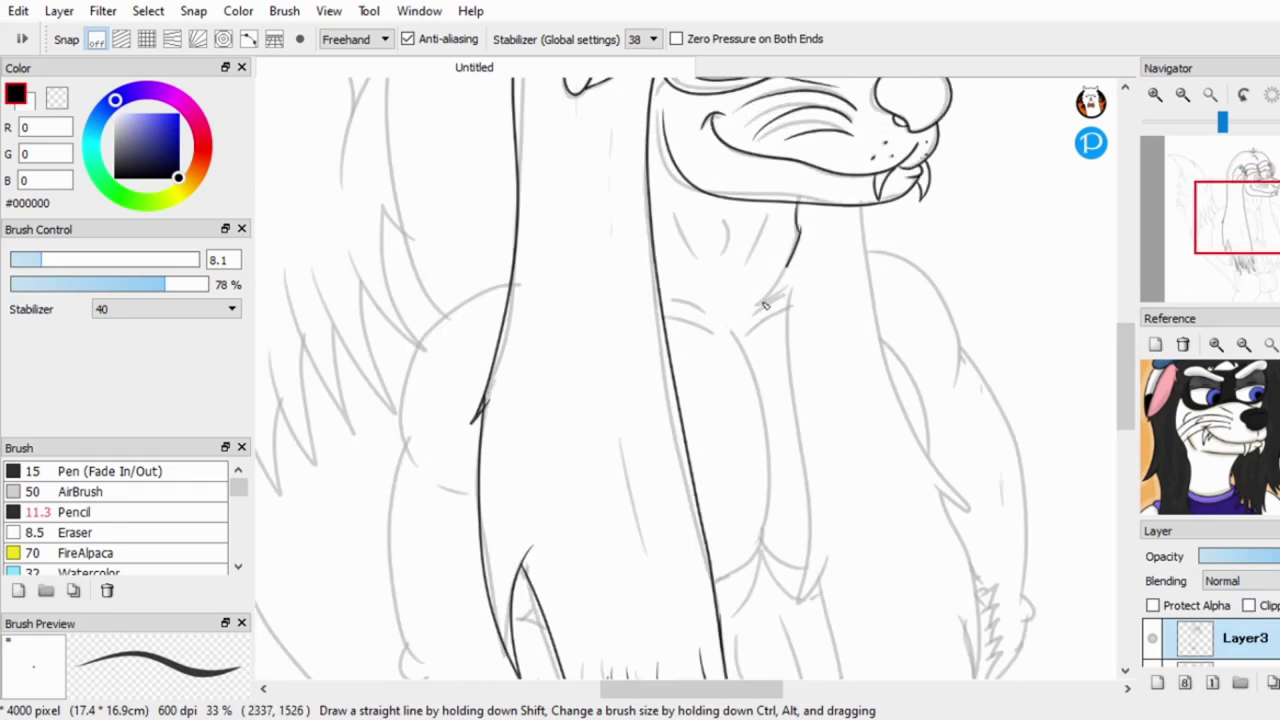
Ink both edges of the far-side hair from below the jaw down over the chest and shoulder.
scroll(816, 695, "down", 1)
left_click_drag(764, 234, 845, 444)
scroll(730, 300, "down", 1)
left_click_drag(716, 222, 722, 455)
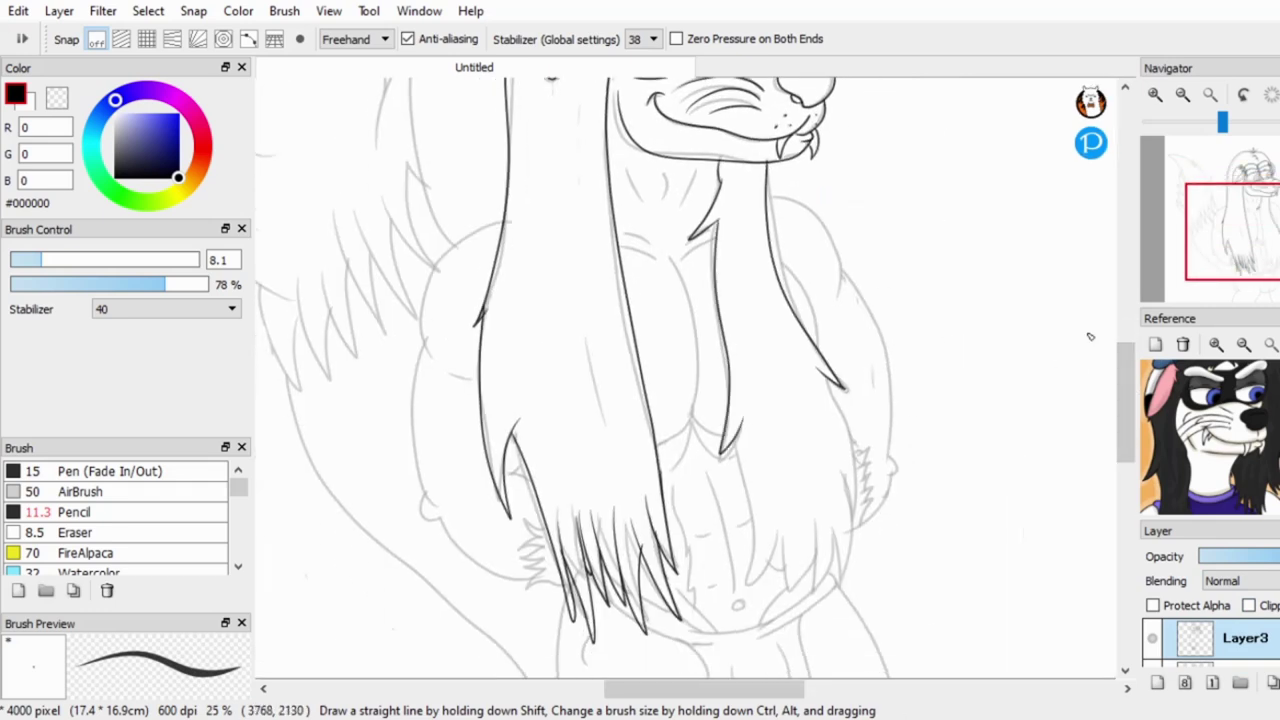
Ink the far-side hair's spiked outer edge and the jagged strand tips at its lower end.
scroll(840, 480, "up", 1)
left_click_drag(816, 425, 860, 535)
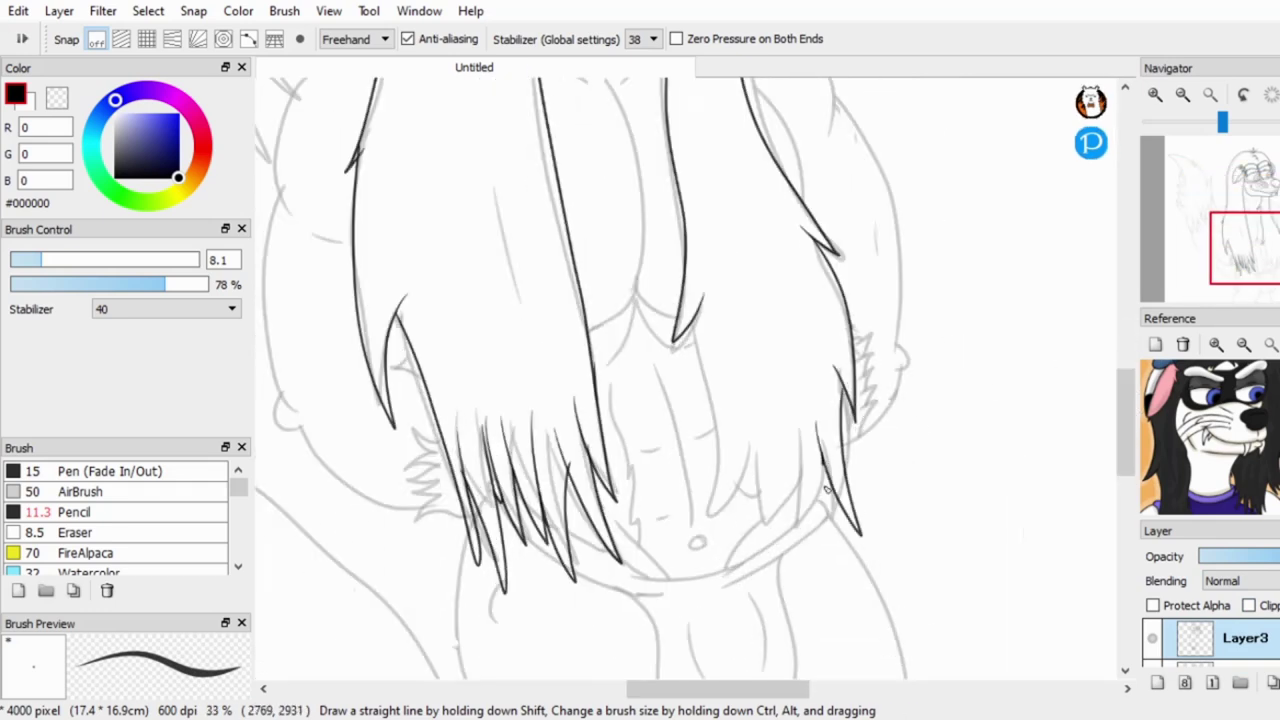
scroll(792, 497, "up", 2)
mouse_move(718, 450)
left_mouse_down()
mouse_move(648, 598)
mouse_move(720, 596)
left_mouse_up()
left_click_drag(776, 478, 716, 598)
key("e")
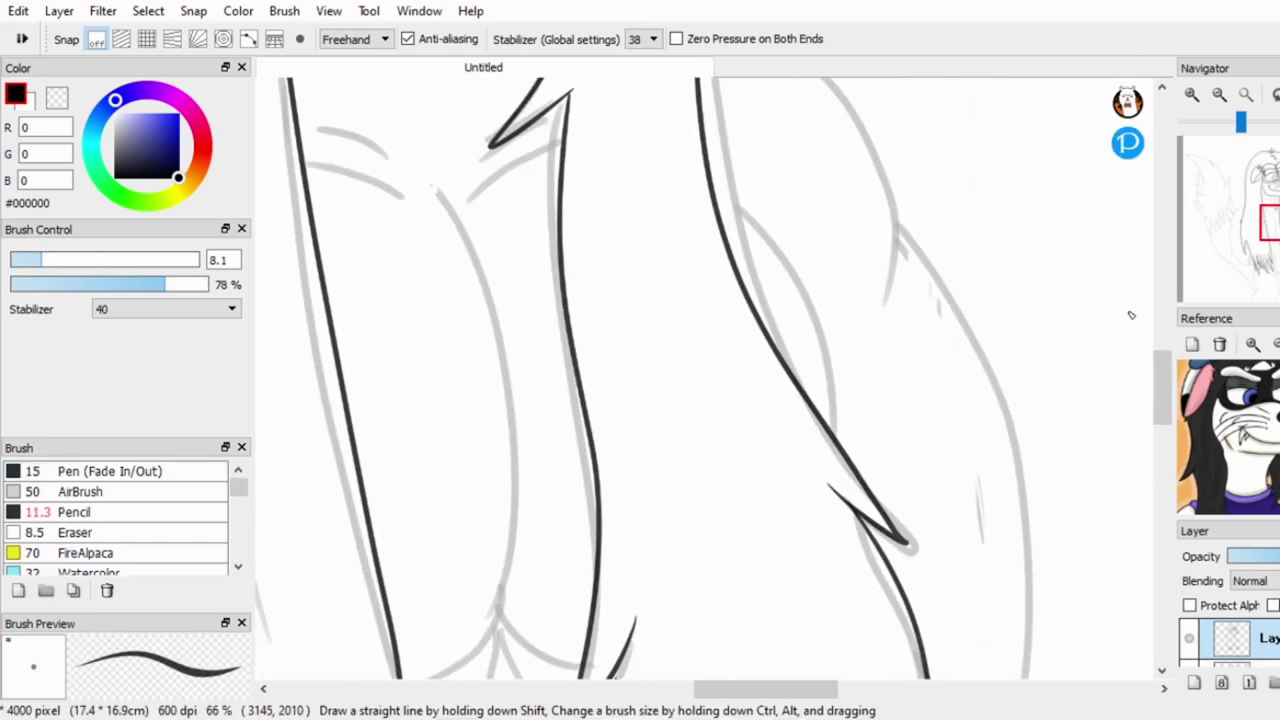
Ink the paired collarbone lines and the short throat lines between the two hair locks.
scroll(1131, 315, "left", 5)
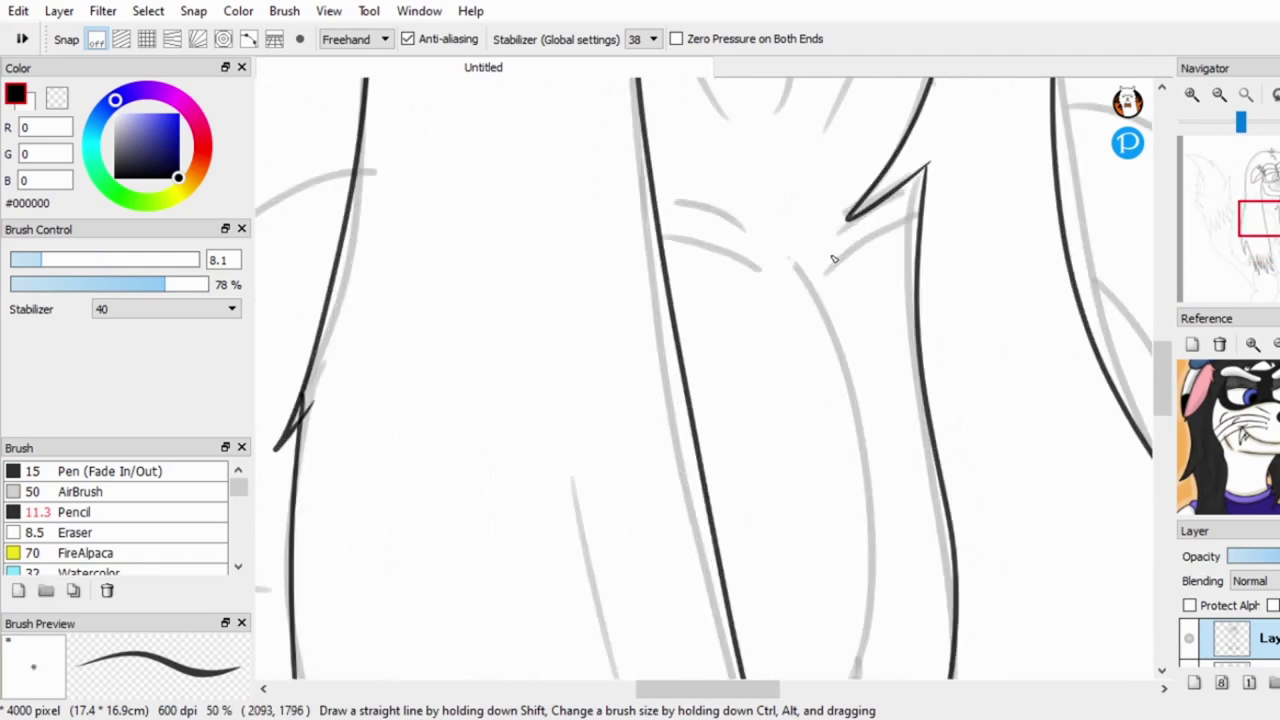
scroll(806, 249, "up", 1)
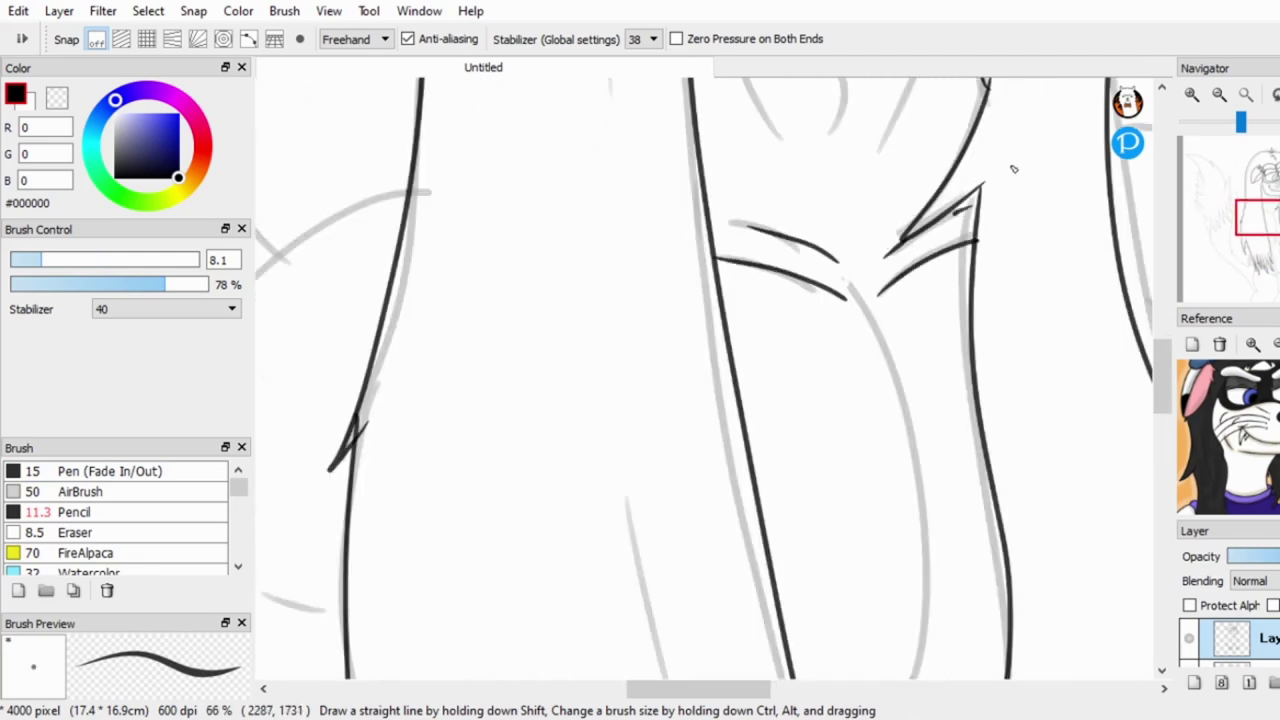
scroll(981, 186, "up", 2)
scroll(960, 300, "down", 3)
scroll(955, 338, "up", 1)
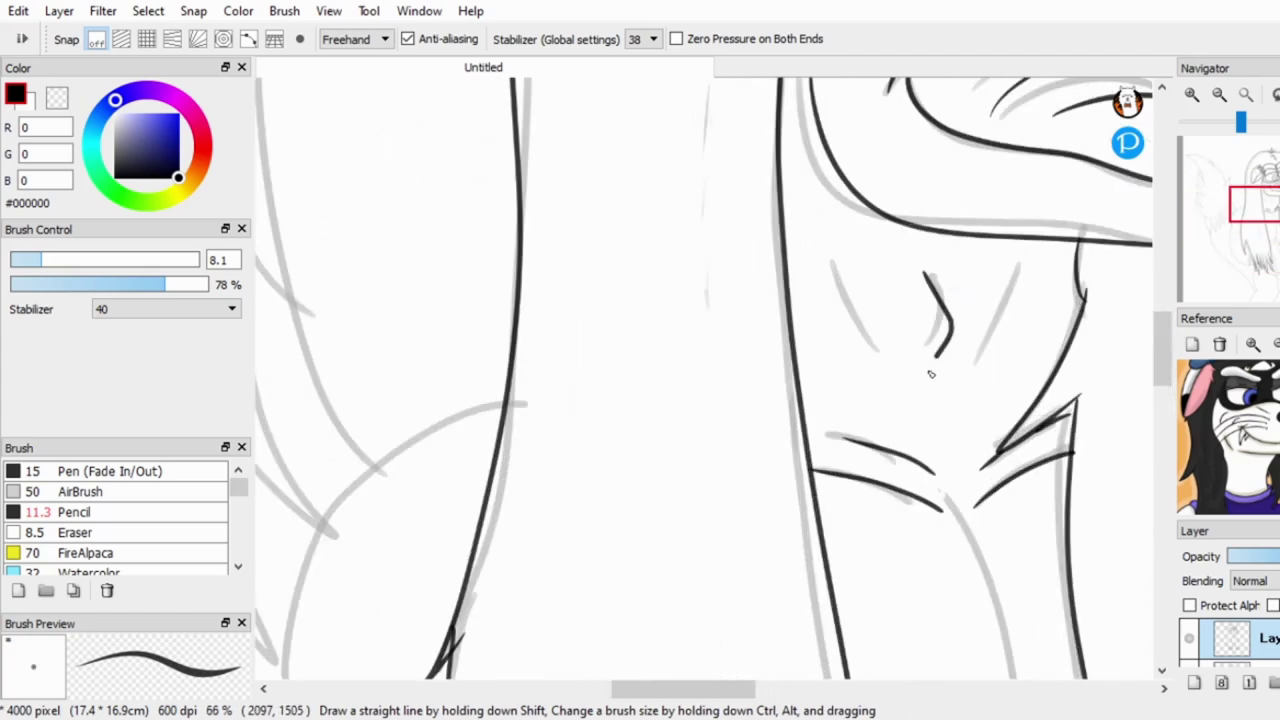
scroll(833, 267, "down", 3)
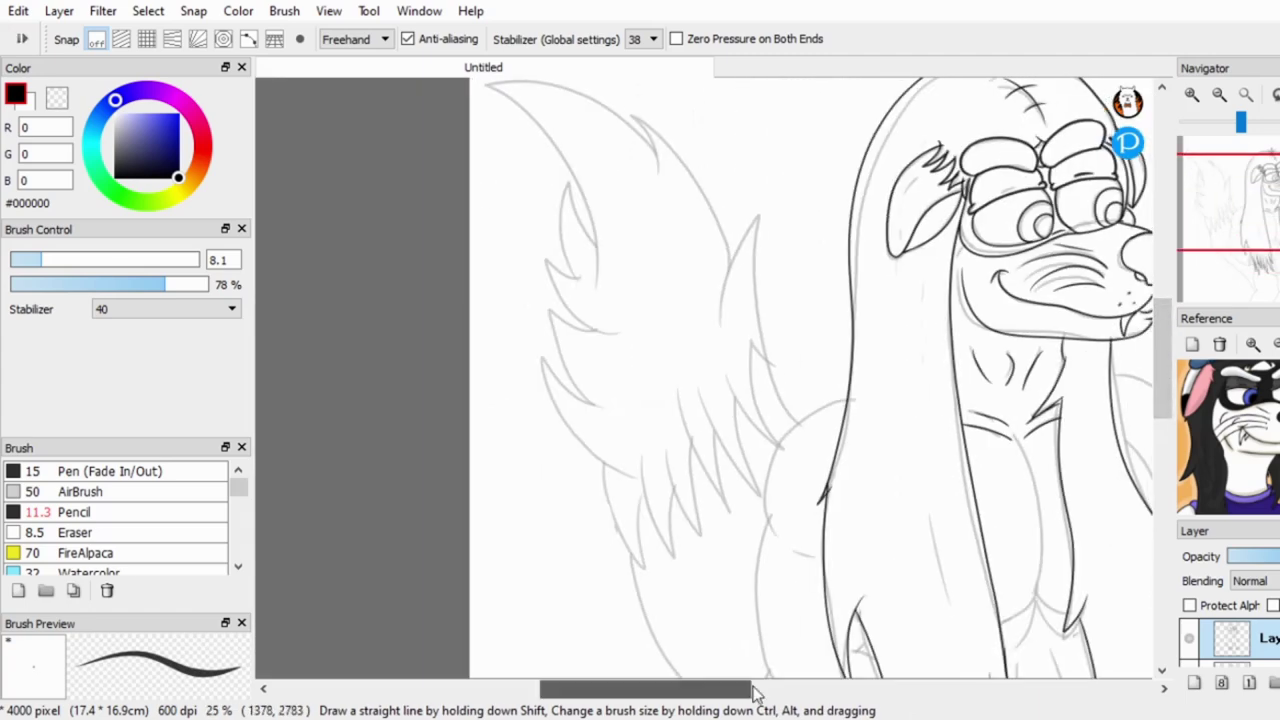
Erase the lower edge of the far eye above the snout and ink a clean curve in its place.
scroll(700, 380, "right", 3)
scroll(700, 380, "up", 2)
key("e")
scroll(860, 255, "up", 2)
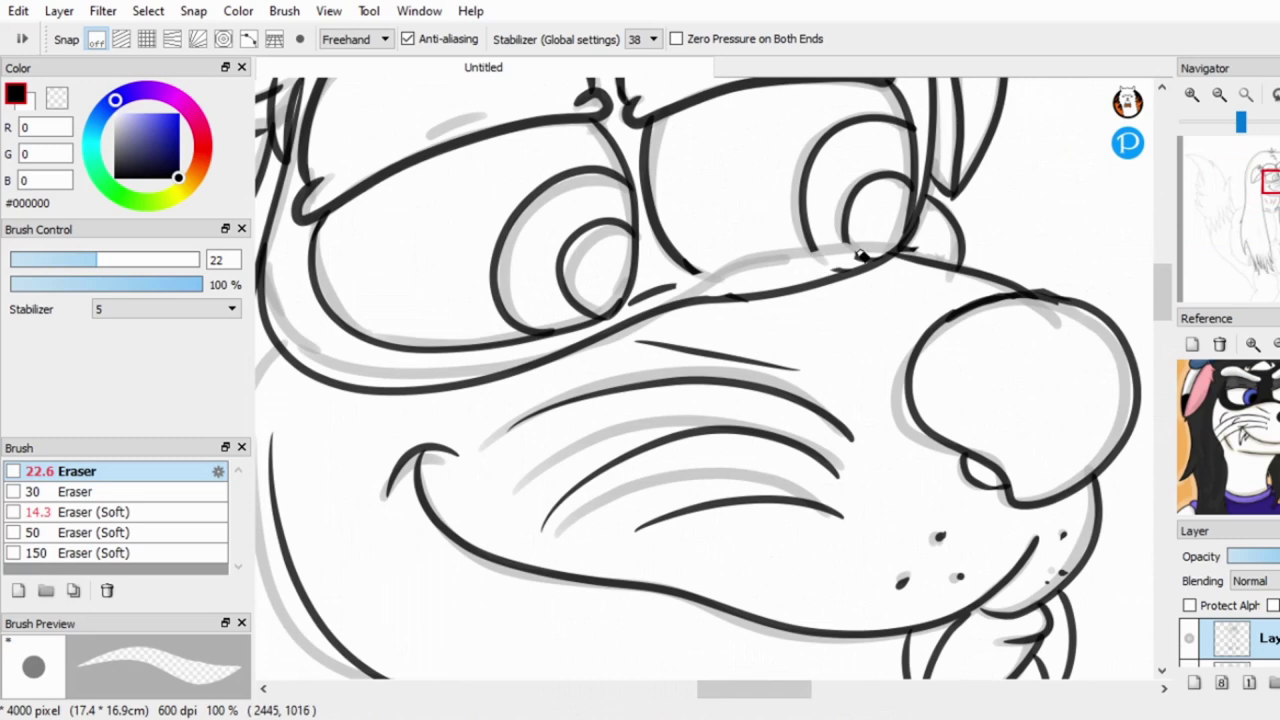
key("b")
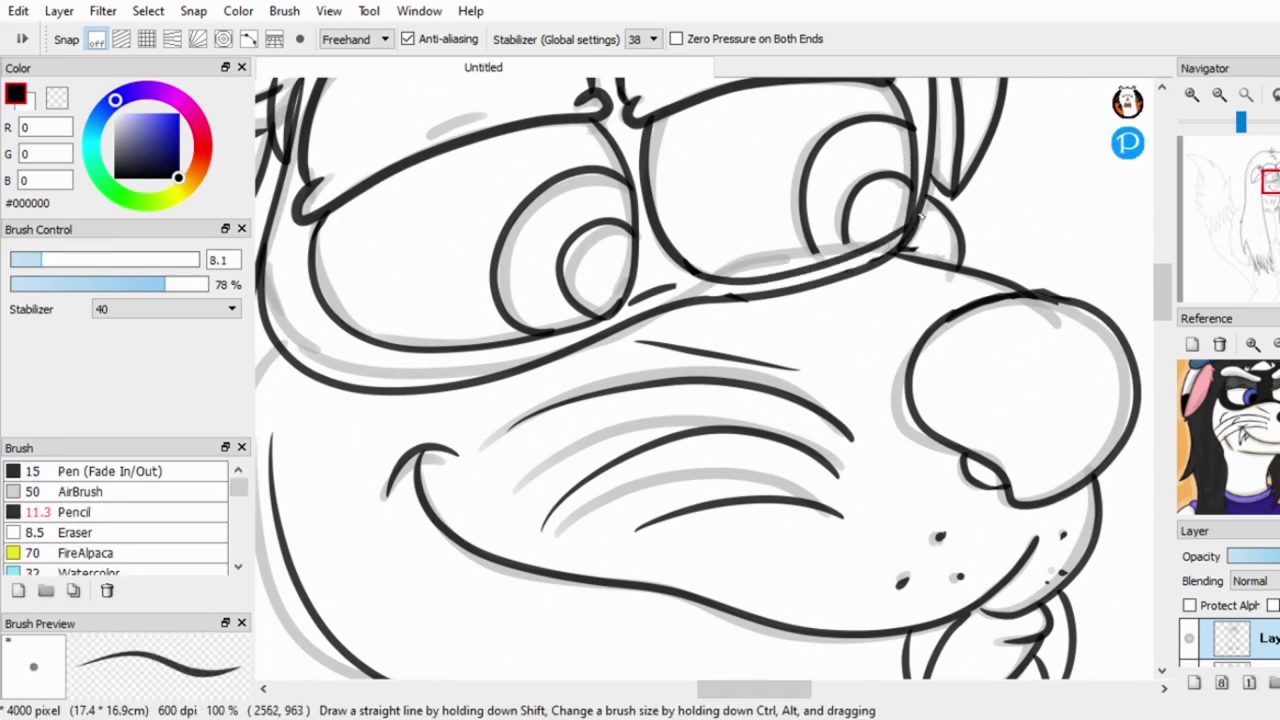
Ink long thin whiskers reaching outward from the tip of the muzzle.
scroll(865, 155, "down", 3)
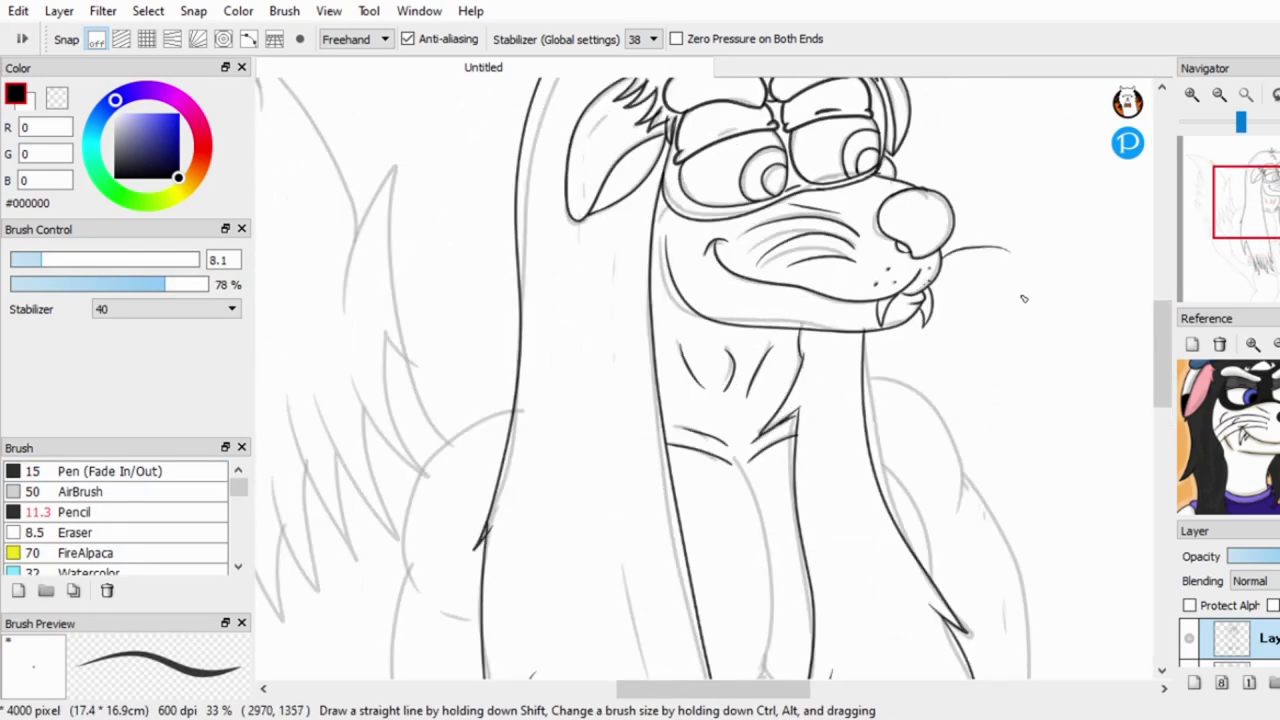
scroll(1023, 298, "up", 2)
left_click_drag(898, 245, 1036, 205)
left_click_drag(895, 215, 1052, 148)
scroll(1029, 349, "down", 2)
Ink the far shoulder and the outer contour of the far arm, with its short muscle crease.
left_click_drag(1164, 340, 1168, 400)
scroll(909, 263, "up", 2)
left_click_drag(926, 135, 1012, 500)
scroll(1022, 328, "down", 3)
scroll(935, 487, "up", 2)
scroll(1083, 420, "down", 1)
Ink the near shoulder, the near upper arm and the rounded elbow bump, undoing one stray stroke.
scroll(1000, 440, "down", 2)
scroll(990, 291, "down", 2)
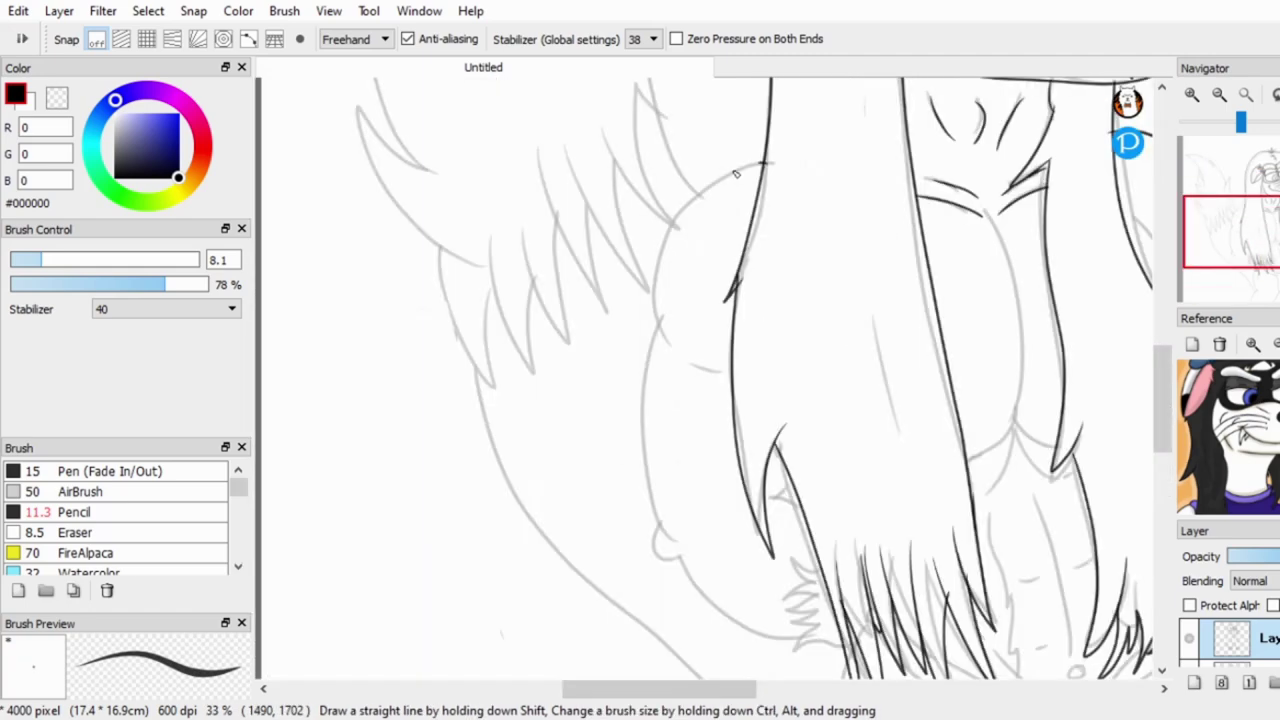
key("ctrl+z")
scroll(773, 465, "up", 1)
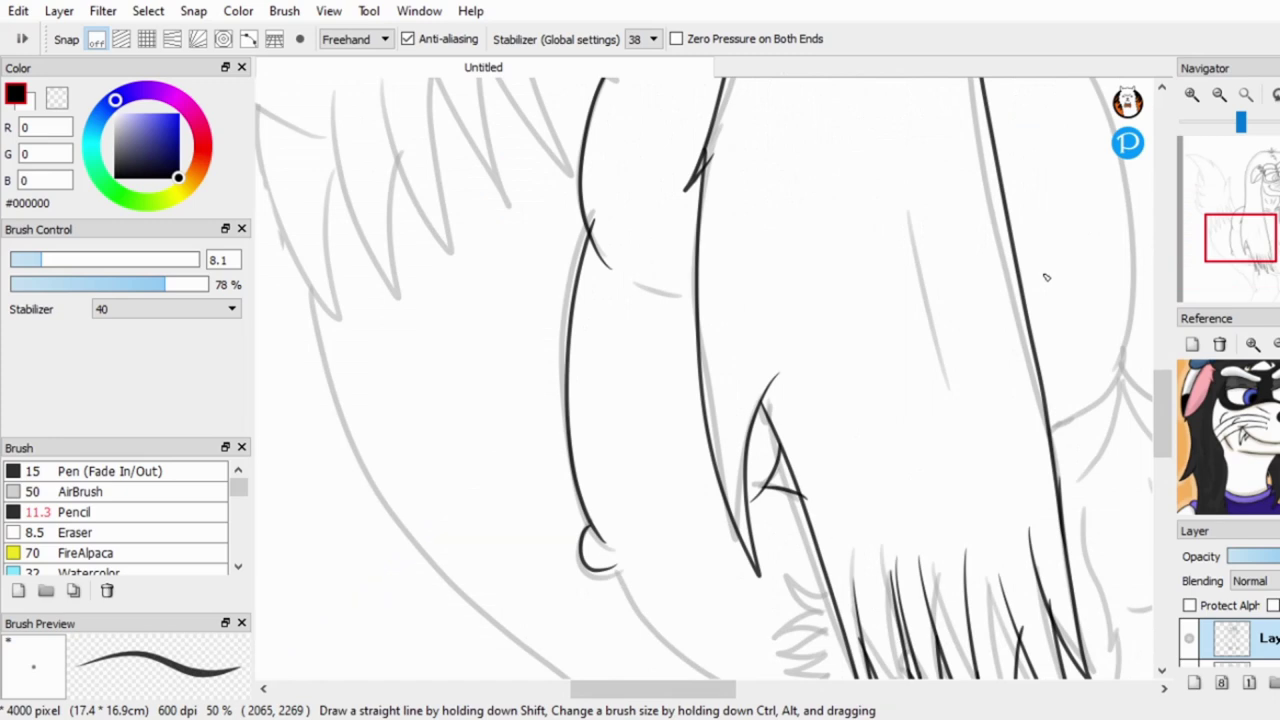
scroll(1046, 277, "down", 1)
scroll(770, 450, "up", 2)
Ink the spiky fur tuft beside the near-side hair, the forearm's underside and the short crease below the near shoulder.
mouse_move(737, 416)
left_mouse_down()
mouse_move(826, 452)
mouse_move(697, 549)
left_mouse_up()
left_click_drag(704, 552, 810, 524)
scroll(780, 450, "down", 4)
mouse_move(712, 345)
left_mouse_down()
mouse_move(806, 333)
mouse_move(830, 360)
left_mouse_up()
left_click_drag(811, 381, 732, 484)
scroll(979, 202, "down", 1)
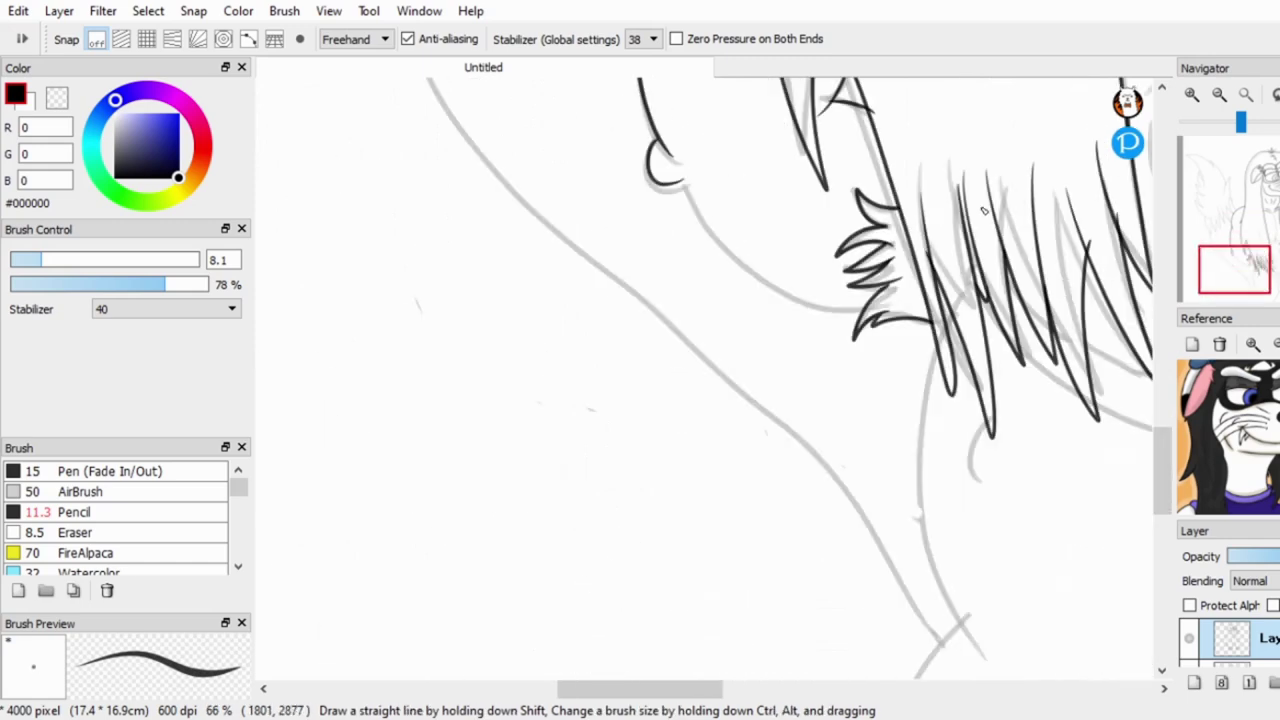
scroll(745, 558, "up", 5)
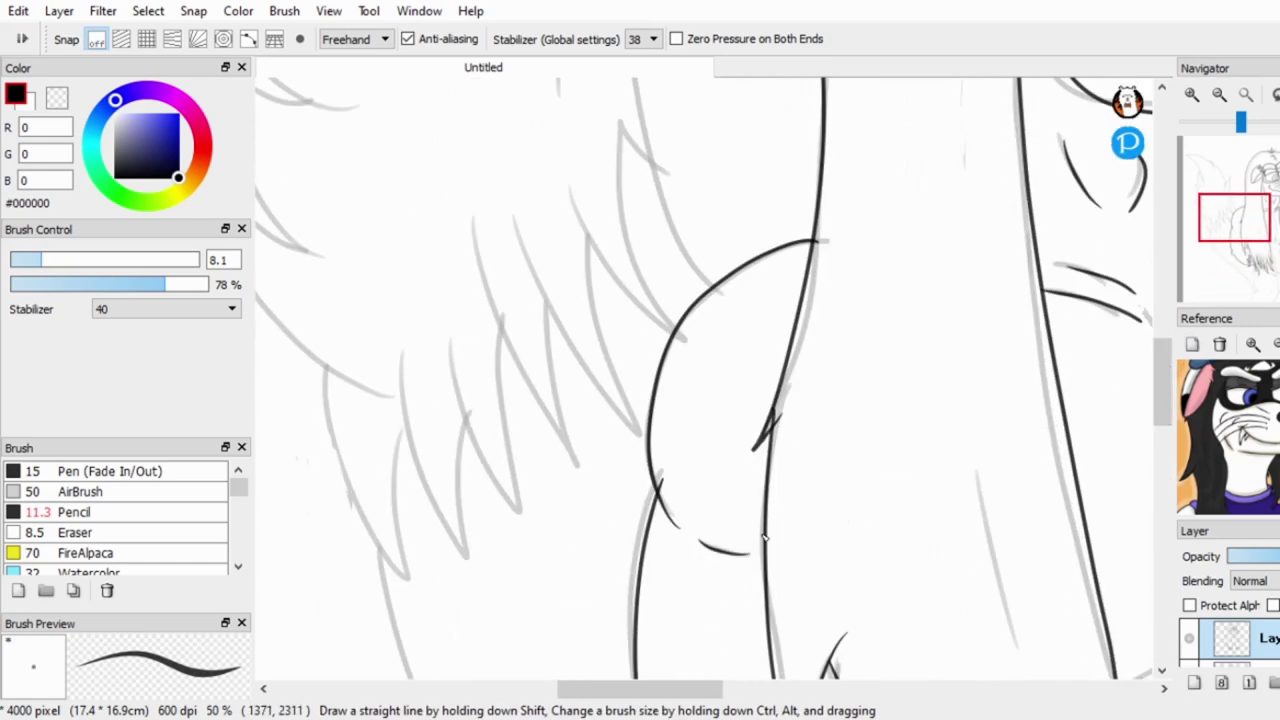
Ink the chest's centre line and lower pectoral curves, plus the belly's midline and navel.
left_click_drag(714, 690, 784, 690)
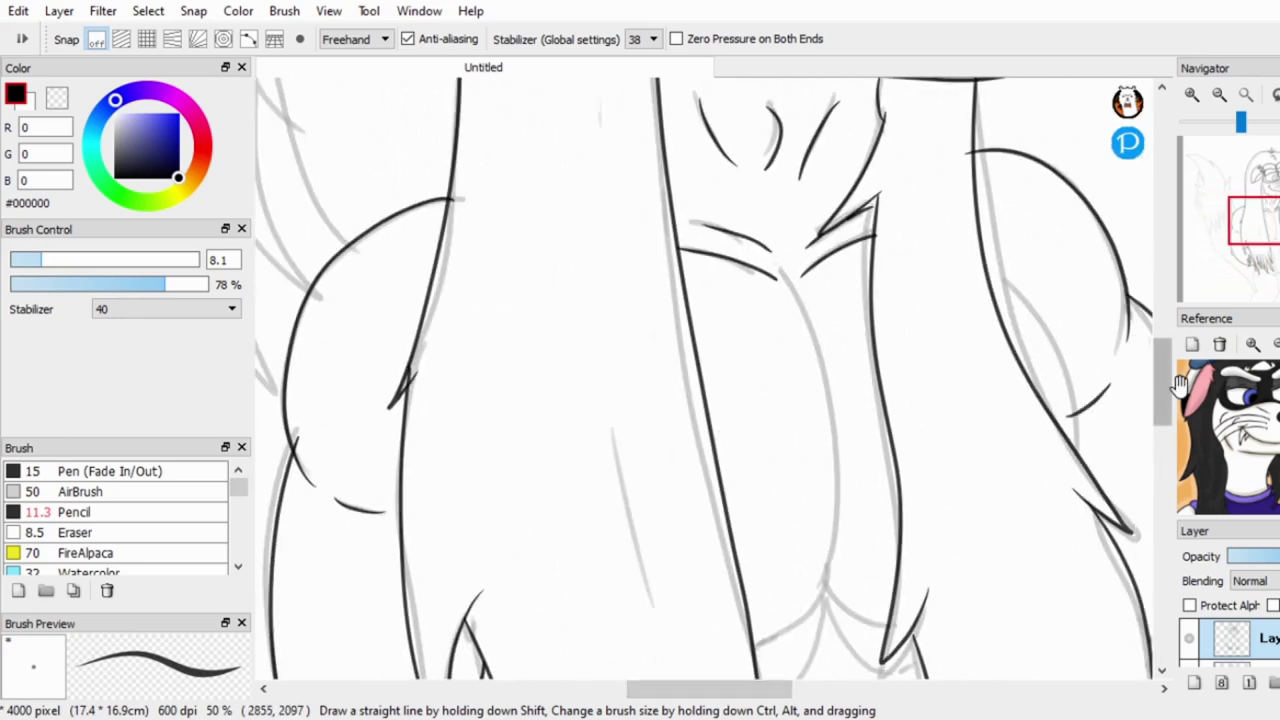
scroll(836, 453, "down", 3)
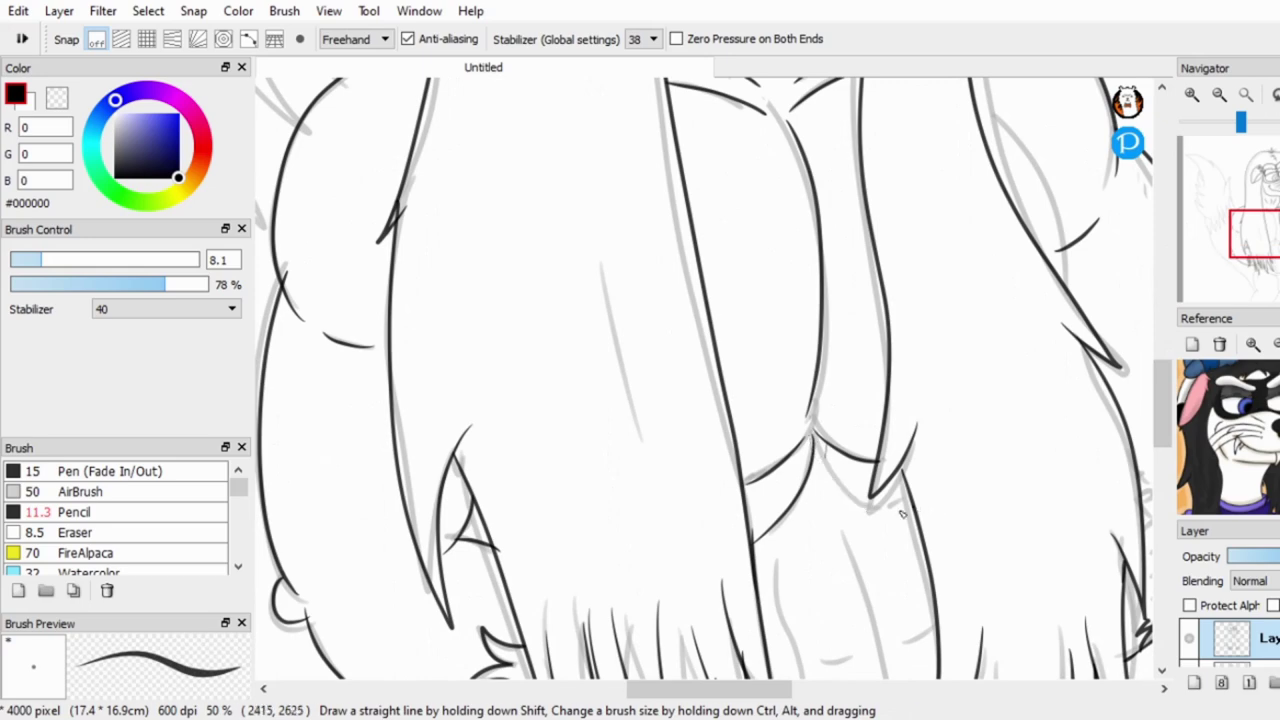
scroll(903, 505, "down", 6)
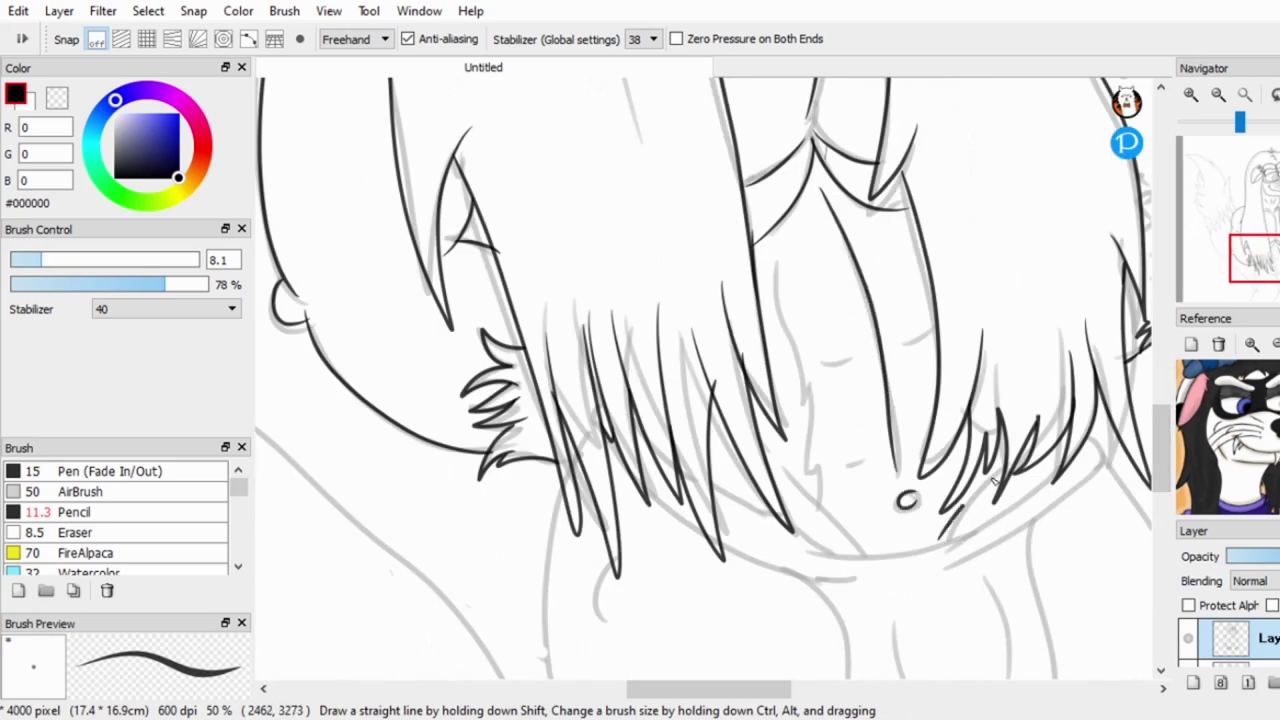
Ink the belly's jagged side edge next to the near-side hair, undoing the stroke that misses.
scroll(993, 481, "up", 1)
left_click_drag(708, 154, 752, 346)
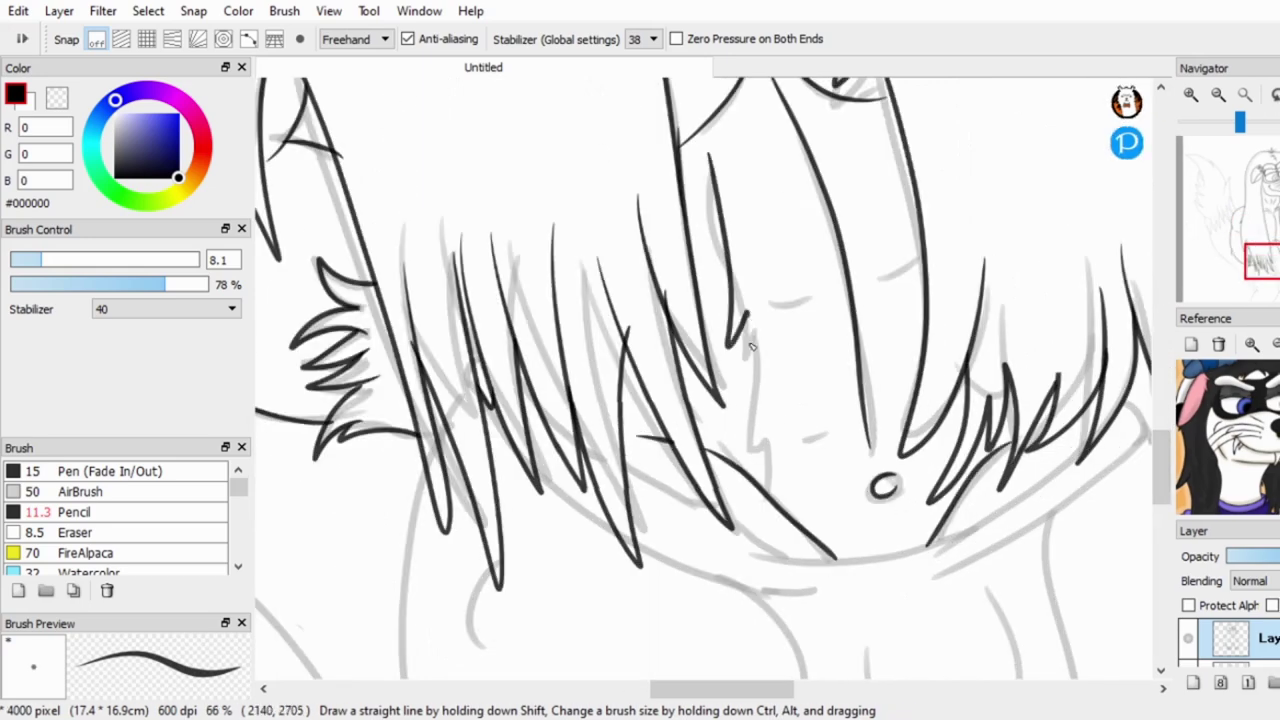
key("ctrl+z")
Try inking curved abdominal muscle lines on both sides of the belly's midline.
left_click_drag(842, 166, 834, 182)
key("ctrl+z")
left_click_drag(880, 283, 868, 350)
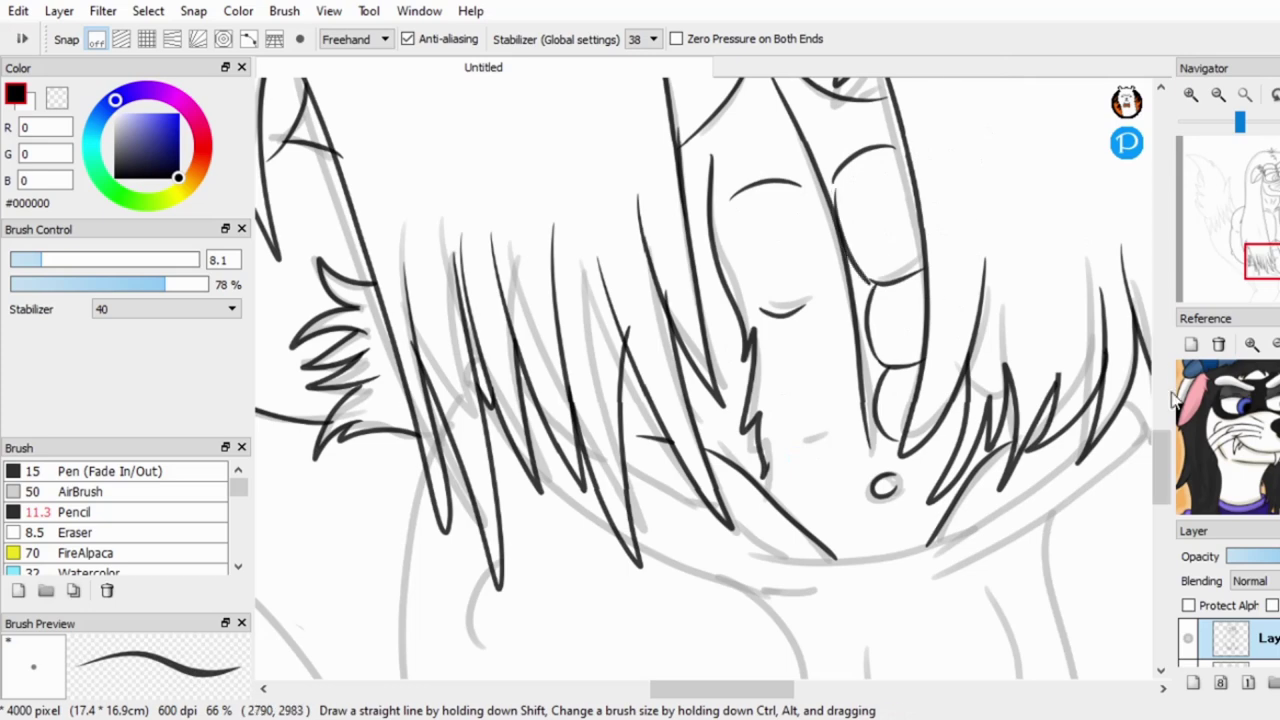
scroll(1160, 390, "up", 3)
key("ctrl+z")
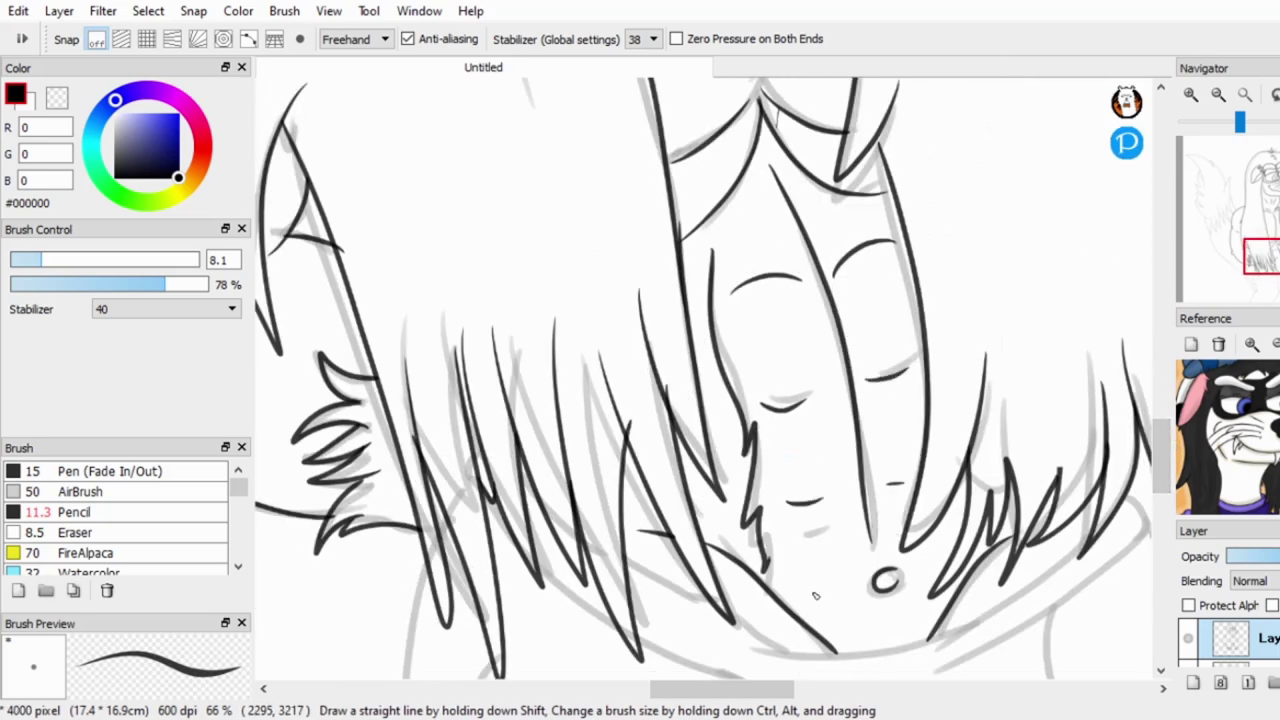
scroll(832, 594, "down", 4)
scroll(988, 267, "up", 8)
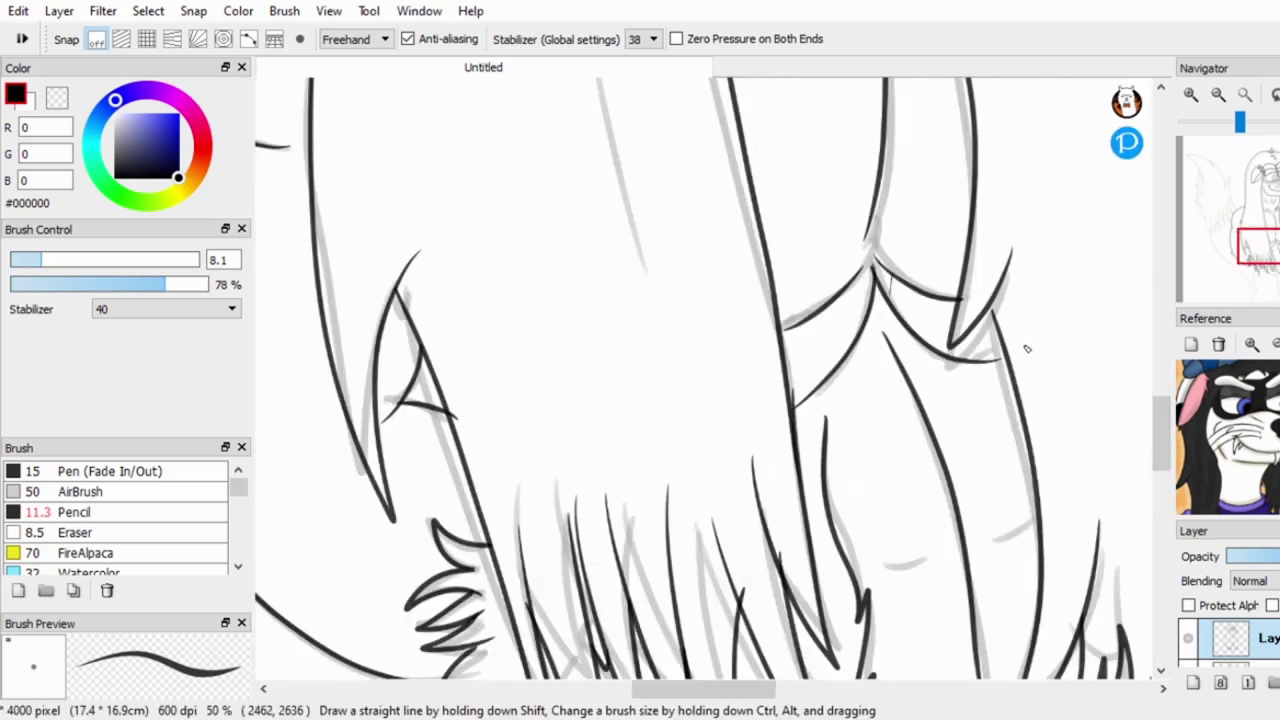
Ink the curved inner edge of the far upper arm, running down to the far-side hair.
scroll(988, 267, "down", 4)
scroll(900, 240, "down", 3)
scroll(834, 220, "up", 2)
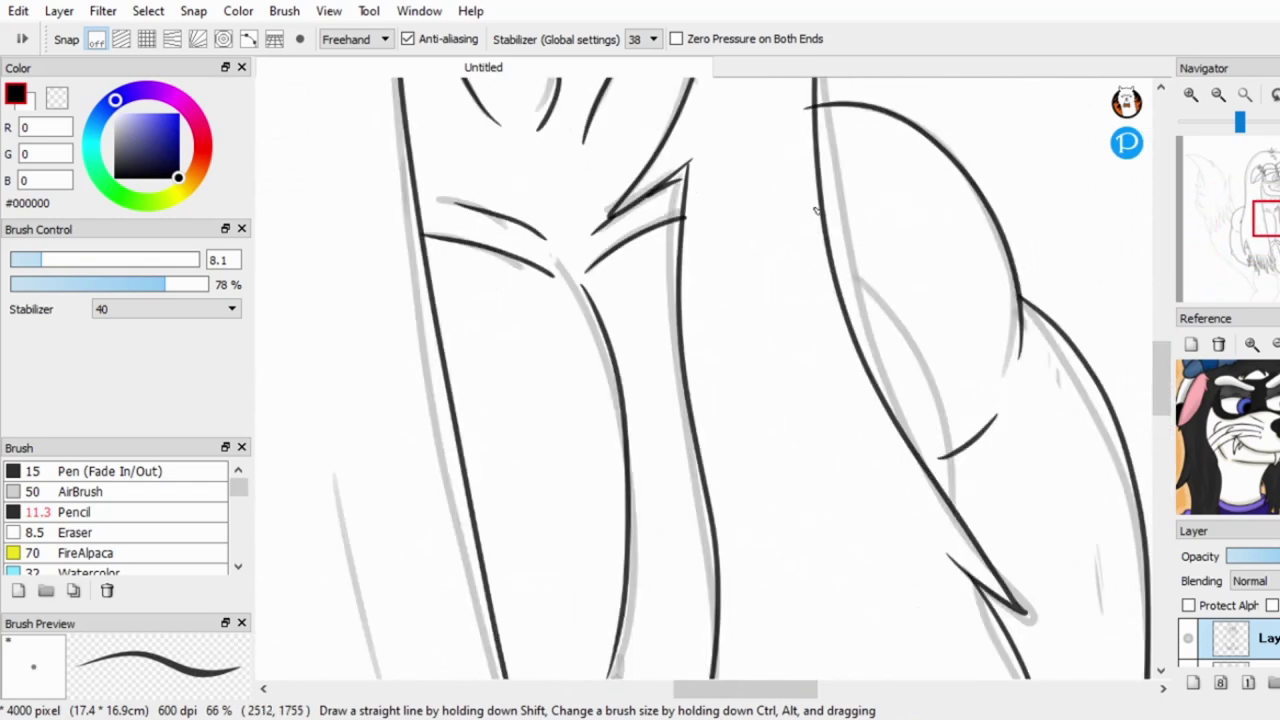
scroll(834, 220, "down", 4)
scroll(1028, 393, "up", 4)
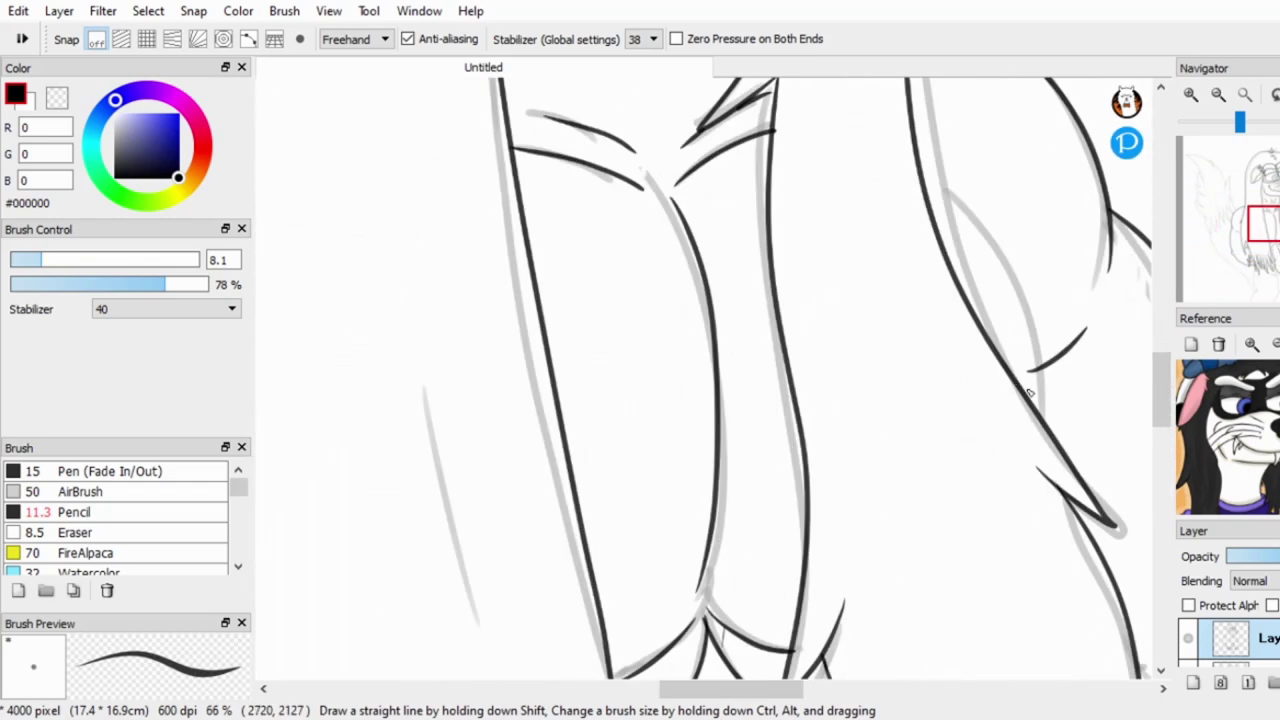
scroll(618, 283, "down", 4)
scroll(788, 281, "down", 2)
scroll(788, 281, "up", 2)
scroll(702, 252, "up", 3)
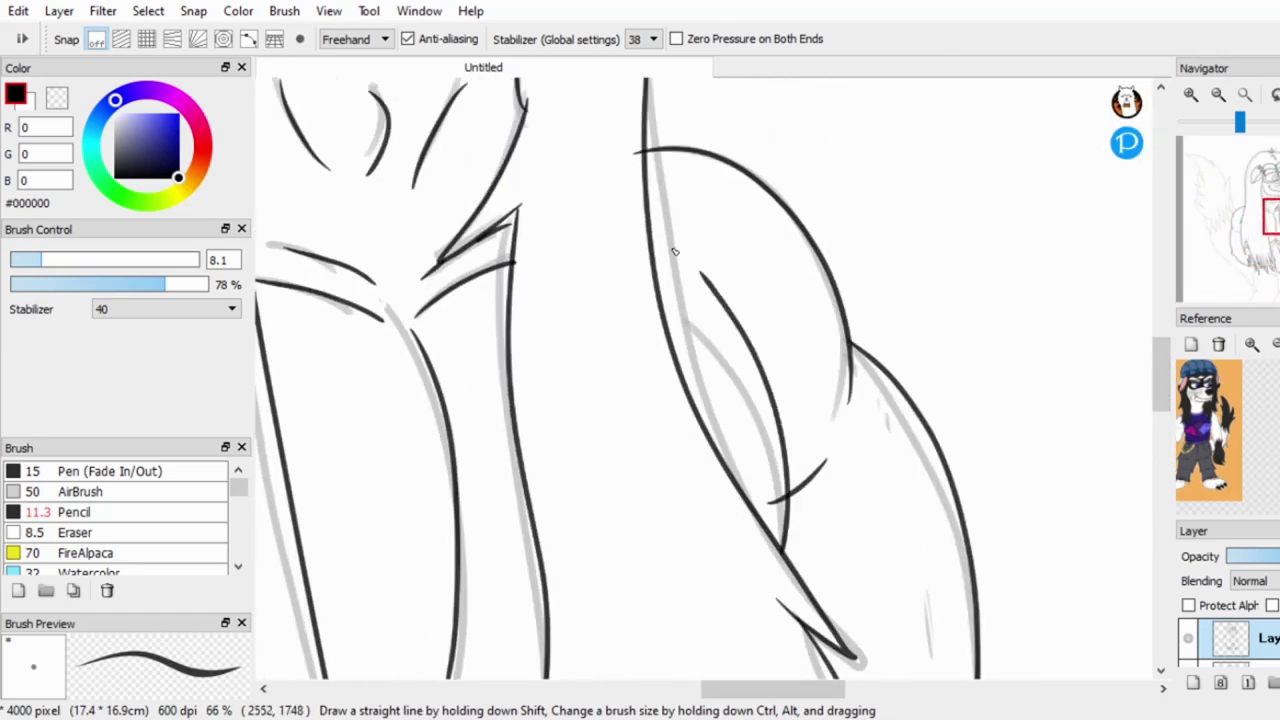
Erase the overlapping line ends where the far shoulder and arm crease meet the arm's inner curve and hair.
key("e")
scroll(837, 400, "down", 2)
scroll(823, 409, "up", 2)
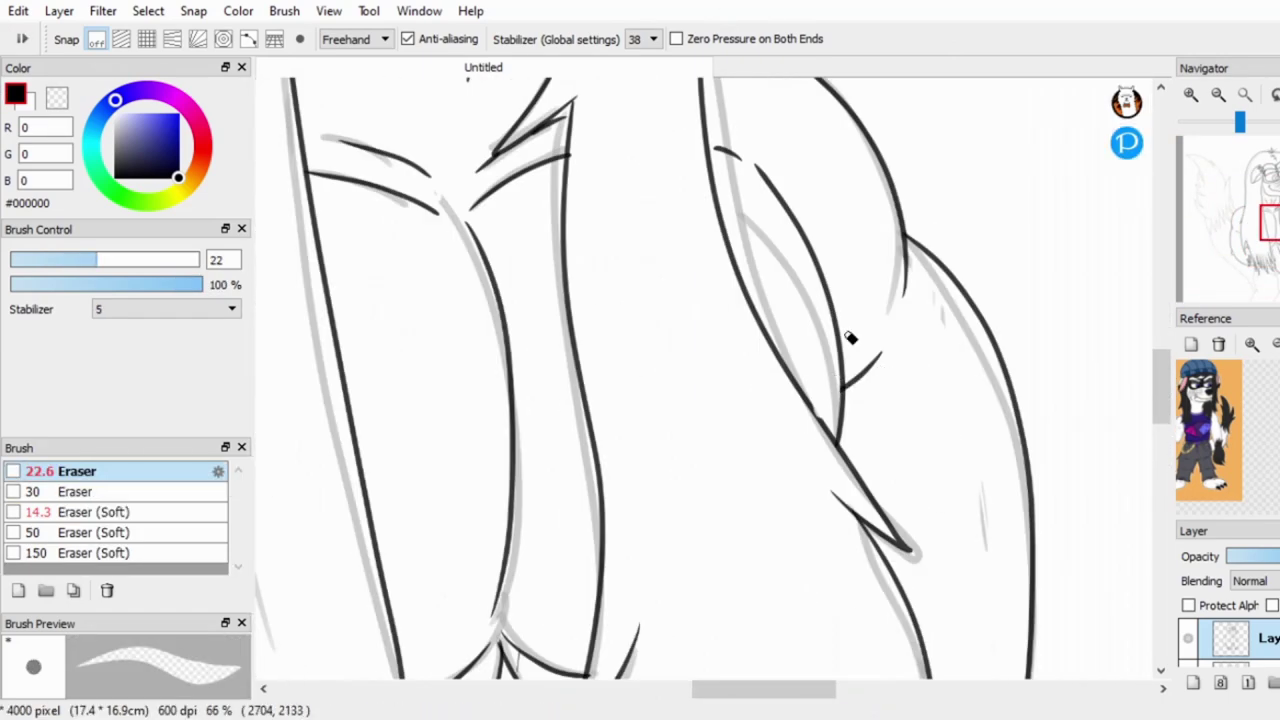
scroll(900, 420, "down", 4)
key("b")
Ink the curved waistline beneath the navel and the parallel line below its far side.
scroll(740, 360, "up", 2)
scroll(1154, 434, "down", 3)
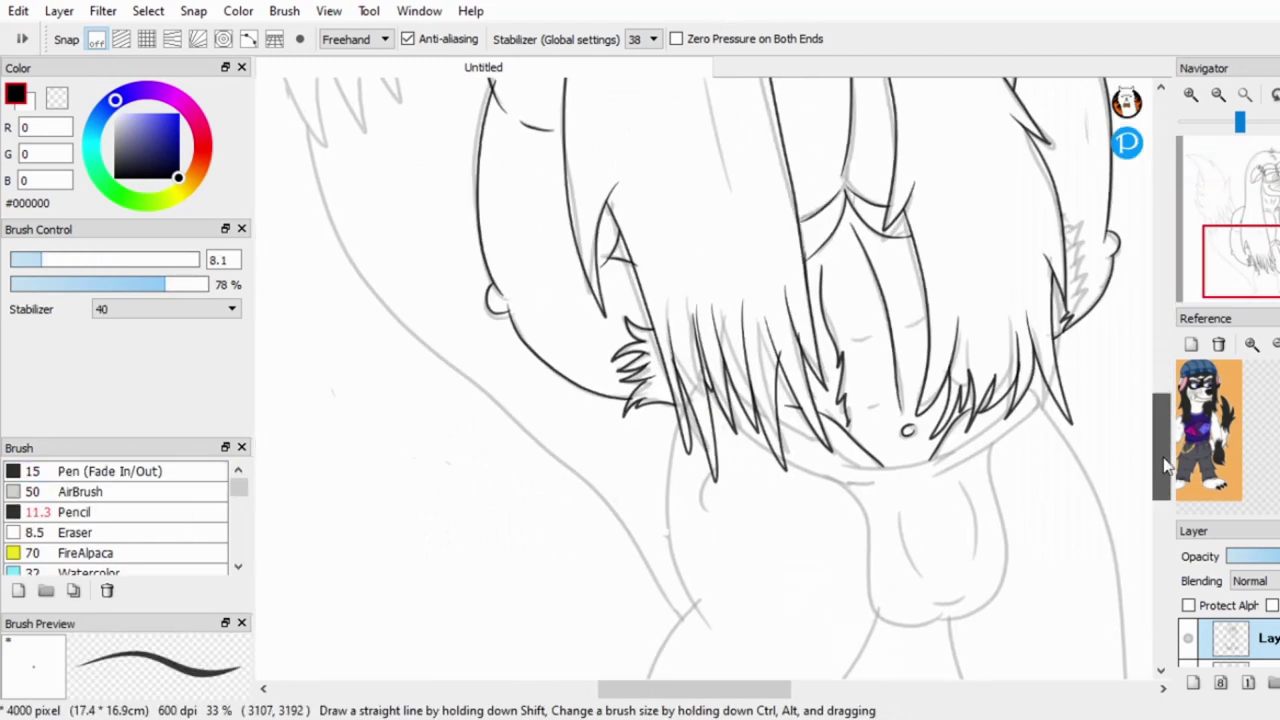
scroll(1049, 331, "up", 3)
left_click_drag(1000, 358, 909, 419)
scroll(909, 419, "down", 2)
scroll(958, 497, "up", 2)
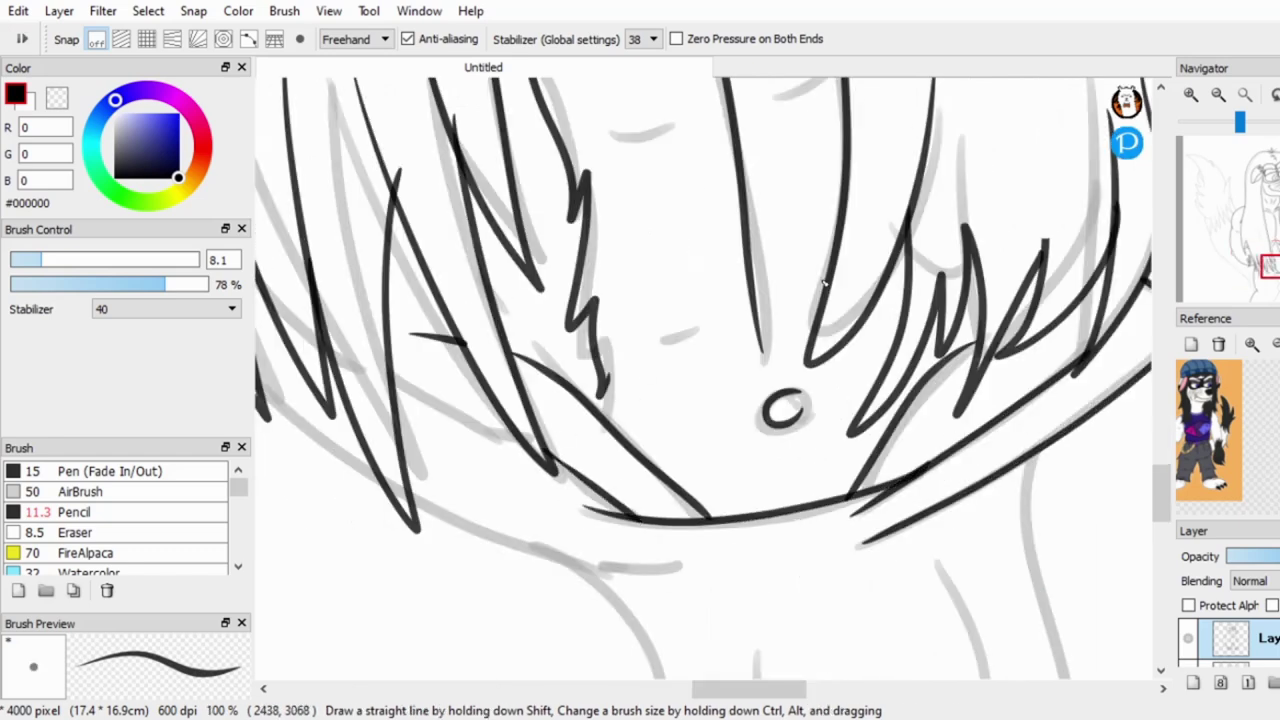
Ink the near-side waistline and outer hip contour, plus the rounded contour hanging below the waistline.
key("h")
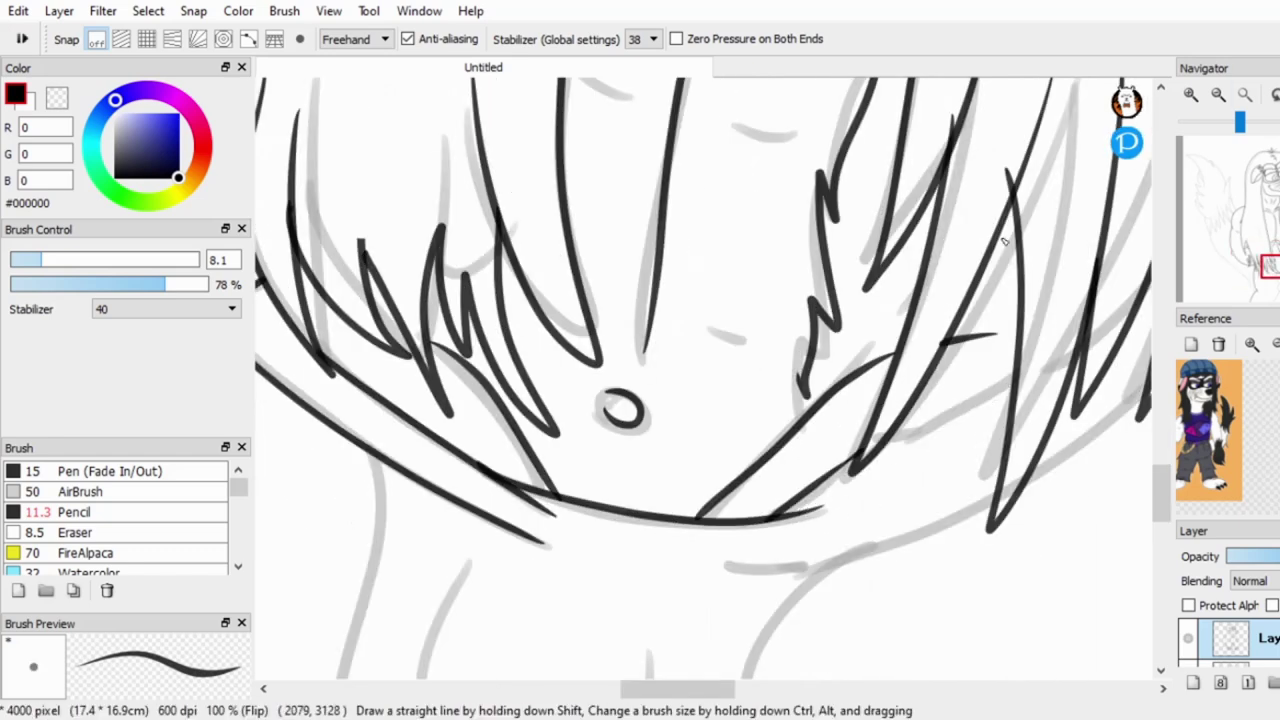
mouse_move(724, 566)
left_mouse_down()
mouse_move(1000, 496)
mouse_move(862, 385)
left_mouse_up()
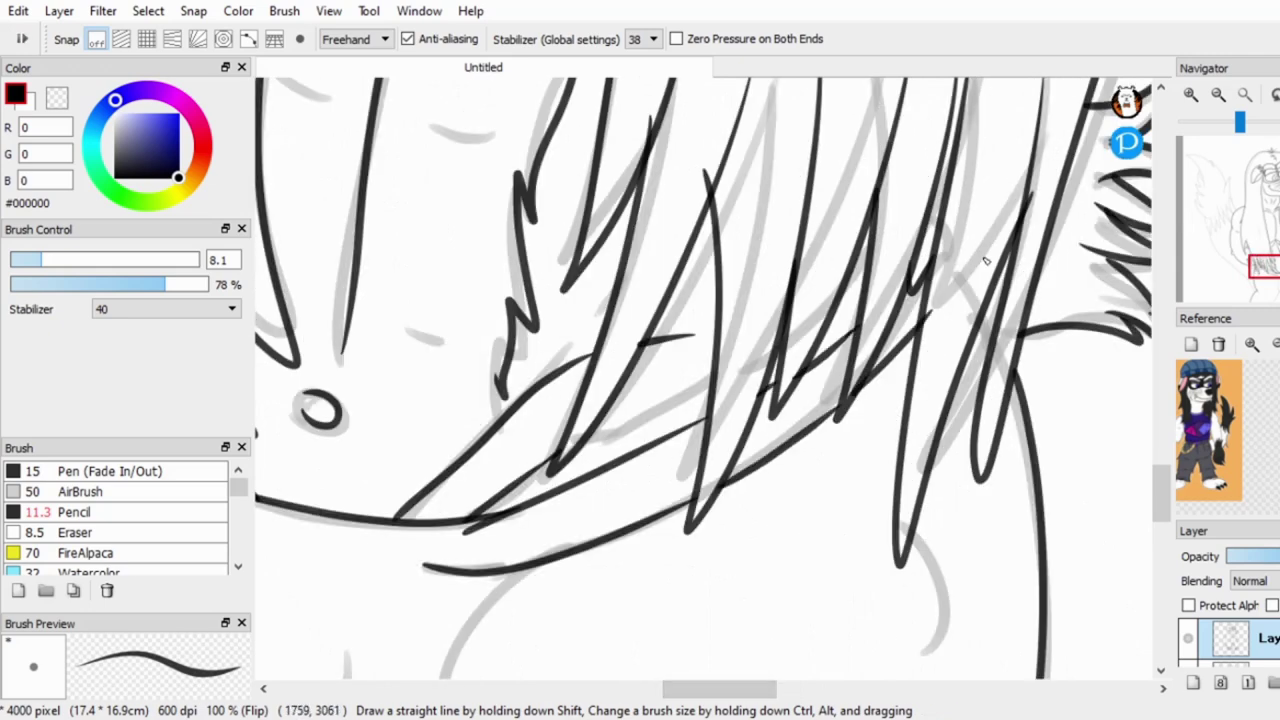
scroll(993, 290, "down", 2)
scroll(886, 480, "up", 1)
key("ctrl+z")
key("ctrl+z")
key("ctrl+z")
key("ctrl+z")
key("ctrl+z")
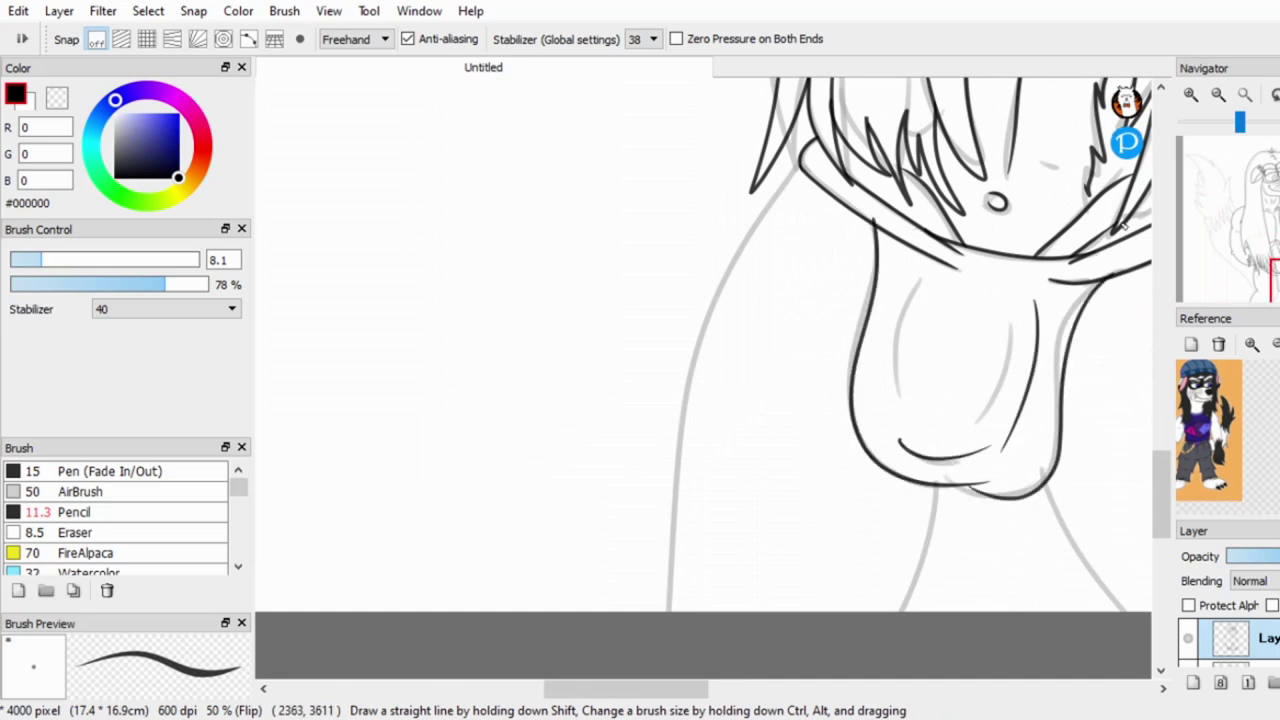
Ink the outer and inner contours of both legs and the small hair tuft beneath the navel.
key("ctrl+y")
key("ctrl+z")
key("ctrl+y")
key("ctrl+z")
key("ctrl+y")
scroll(829, 363, "down", 1)
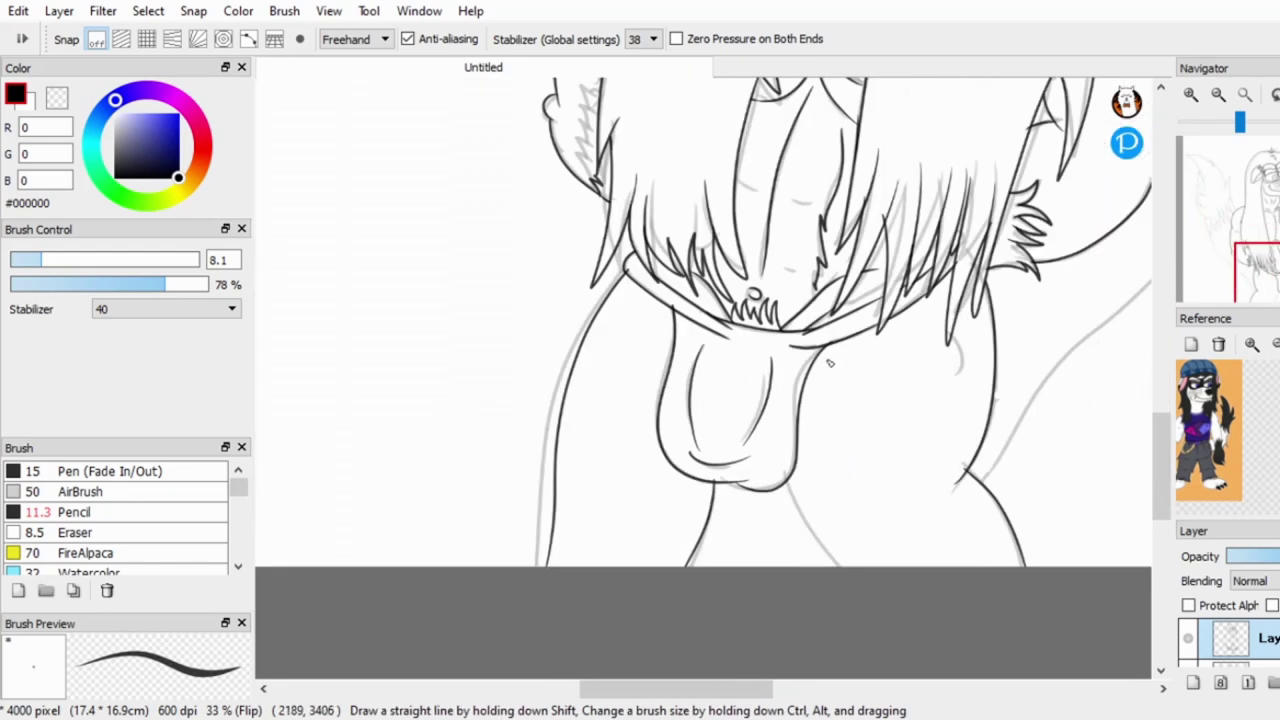
Try short knee marks at the near leg's lower edge, and ink the small curved crease on the near hip.
scroll(979, 545, "up", 1)
left_click_drag(870, 505, 931, 548)
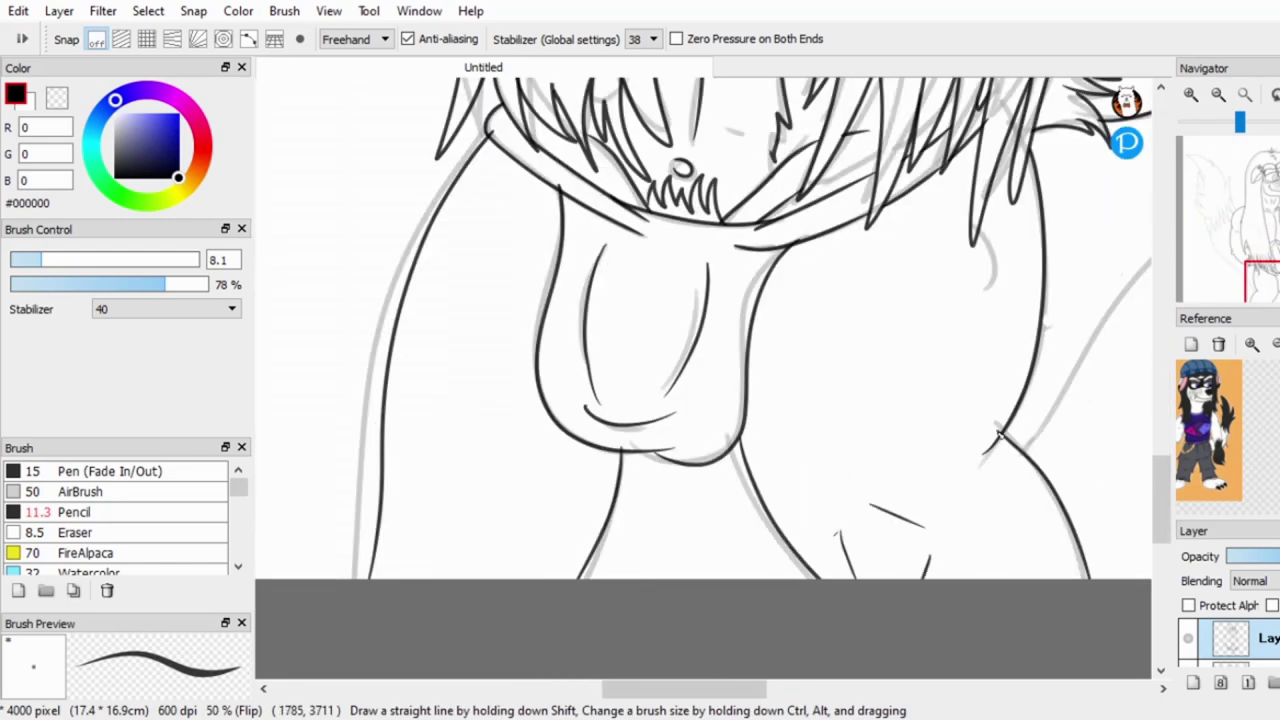
key("ctrl+z")
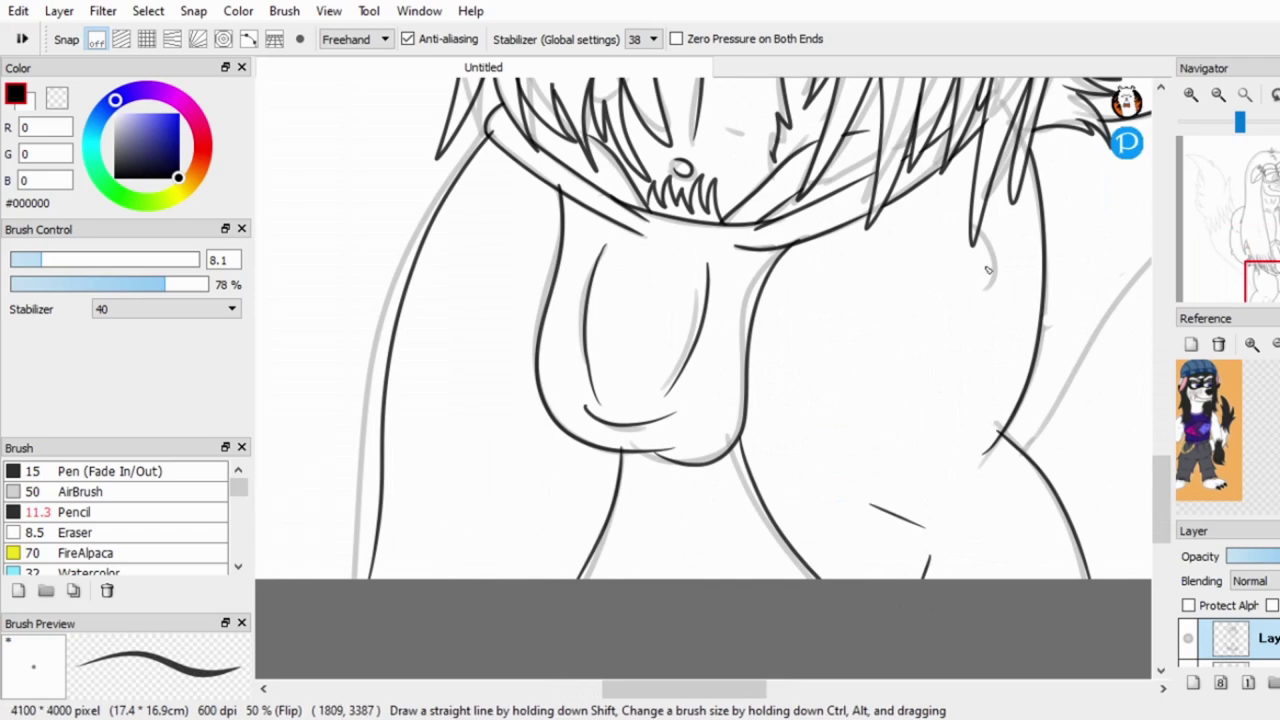
scroll(849, 317, "up", 3)
scroll(868, 317, "down", 2)
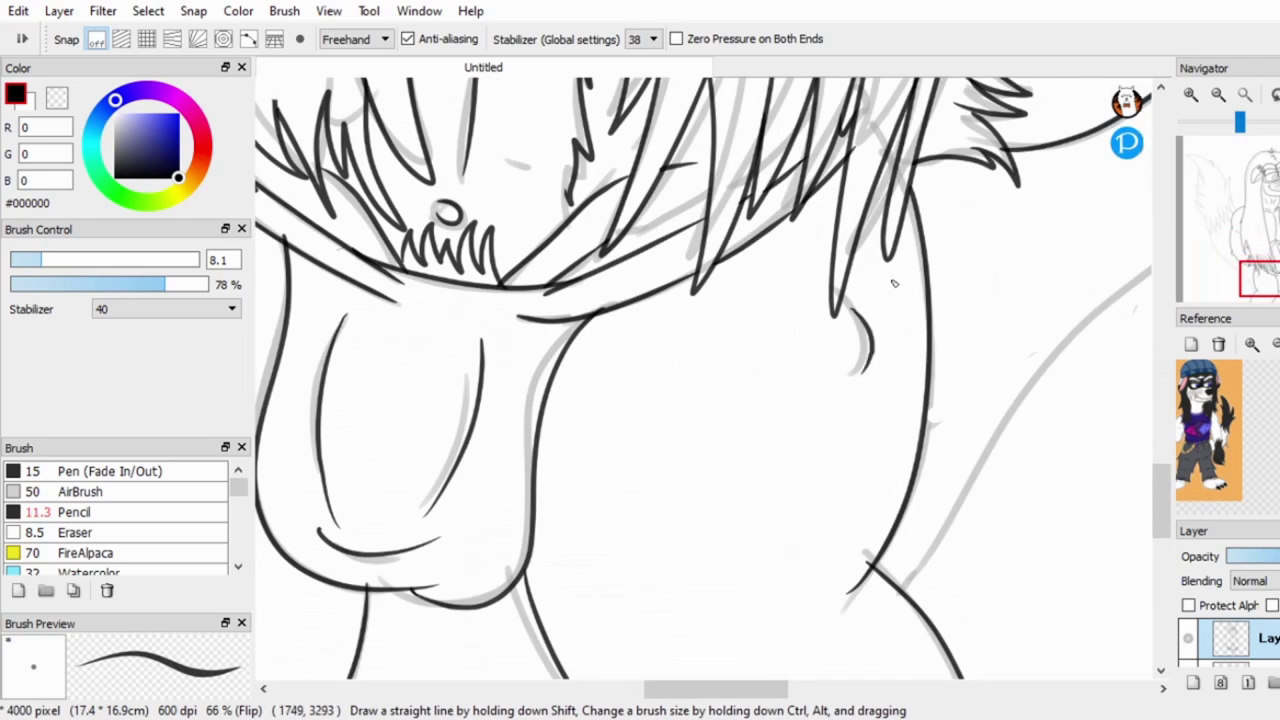
Try inking the tail's tip and fur spikes with the Pen (Fade In/Out) brush.
scroll(860, 500, "down", 4)
left_click_drag(700, 687, 800, 687)
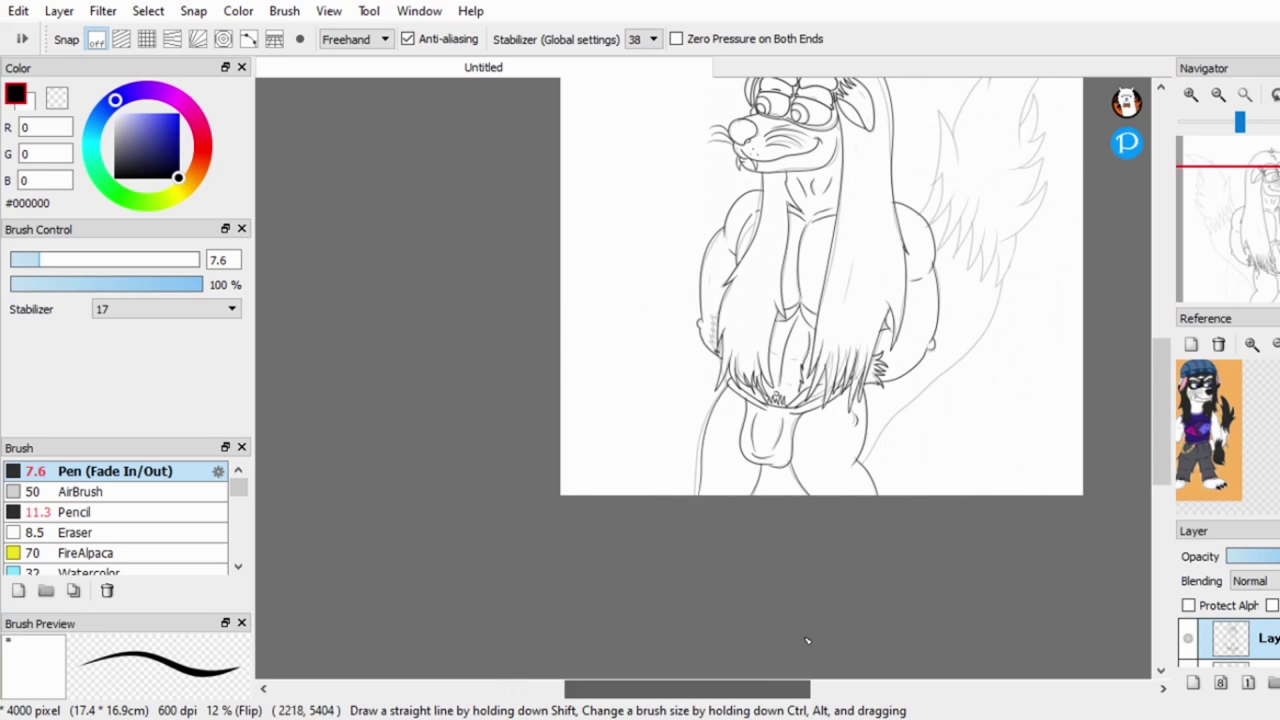
scroll(860, 300, "up", 2)
mouse_move(835, 400)
left_mouse_down()
mouse_move(866, 186)
mouse_move(988, 140)
left_mouse_up()
key("ctrl+z")
scroll(1088, 378, "up", 1)
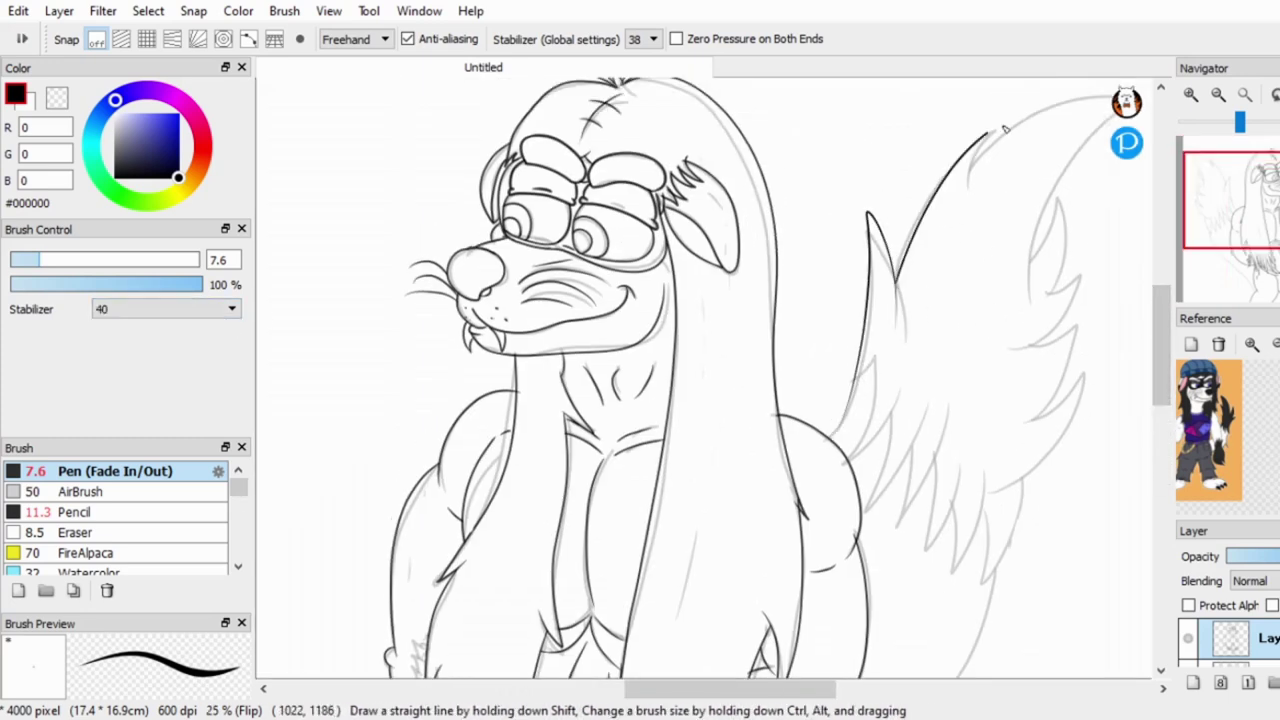
scroll(960, 180, "right", 2)
left_click_drag(948, 235, 960, 320)
scroll(960, 320, "up", 1)
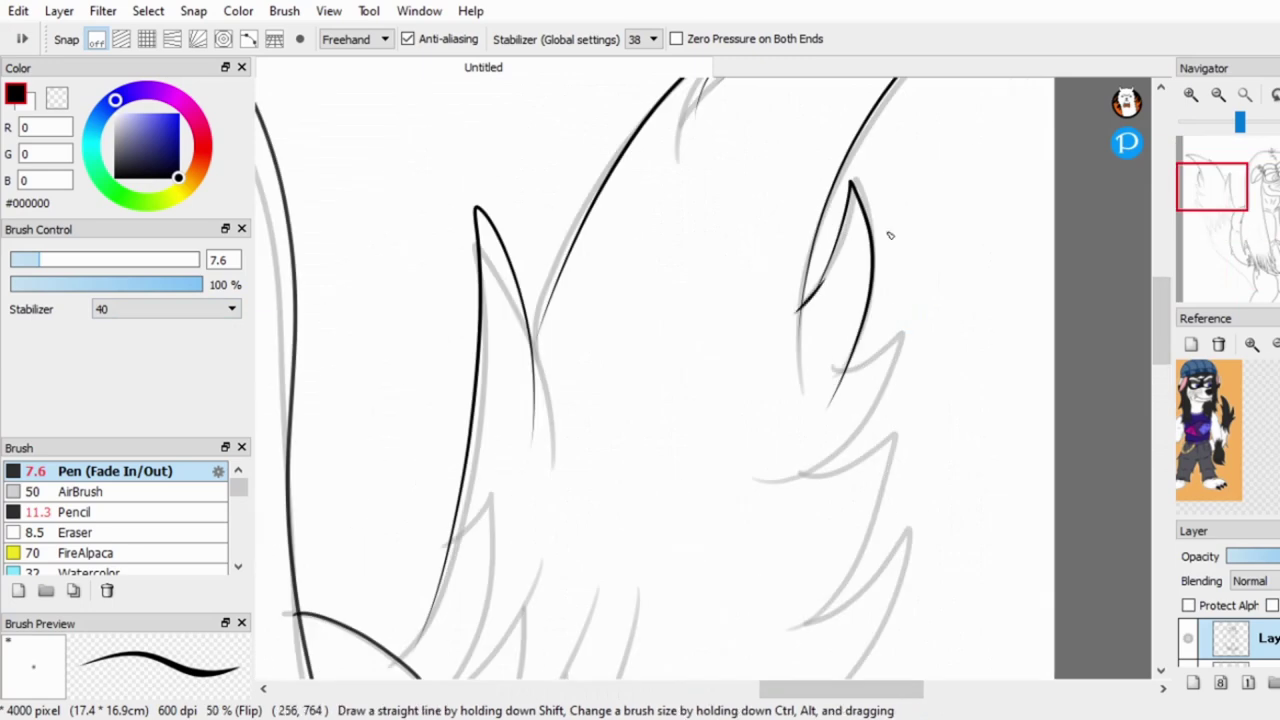
left_click_drag(903, 335, 830, 375)
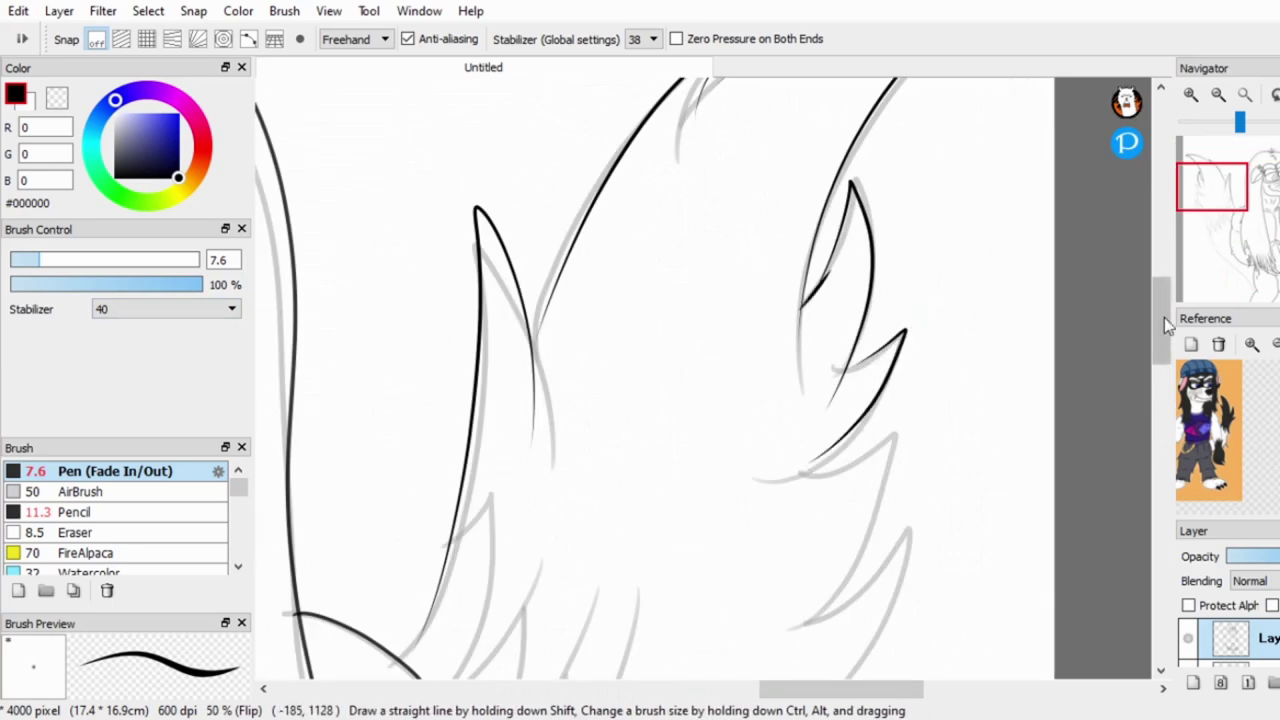
scroll(1000, 380, "down", 3)
scroll(226, 529, "down", 5)
Ink the tail's pointed tip and the fur spikes down its outer edge with the 8.1 Pen brush.
left_click(180, 539)
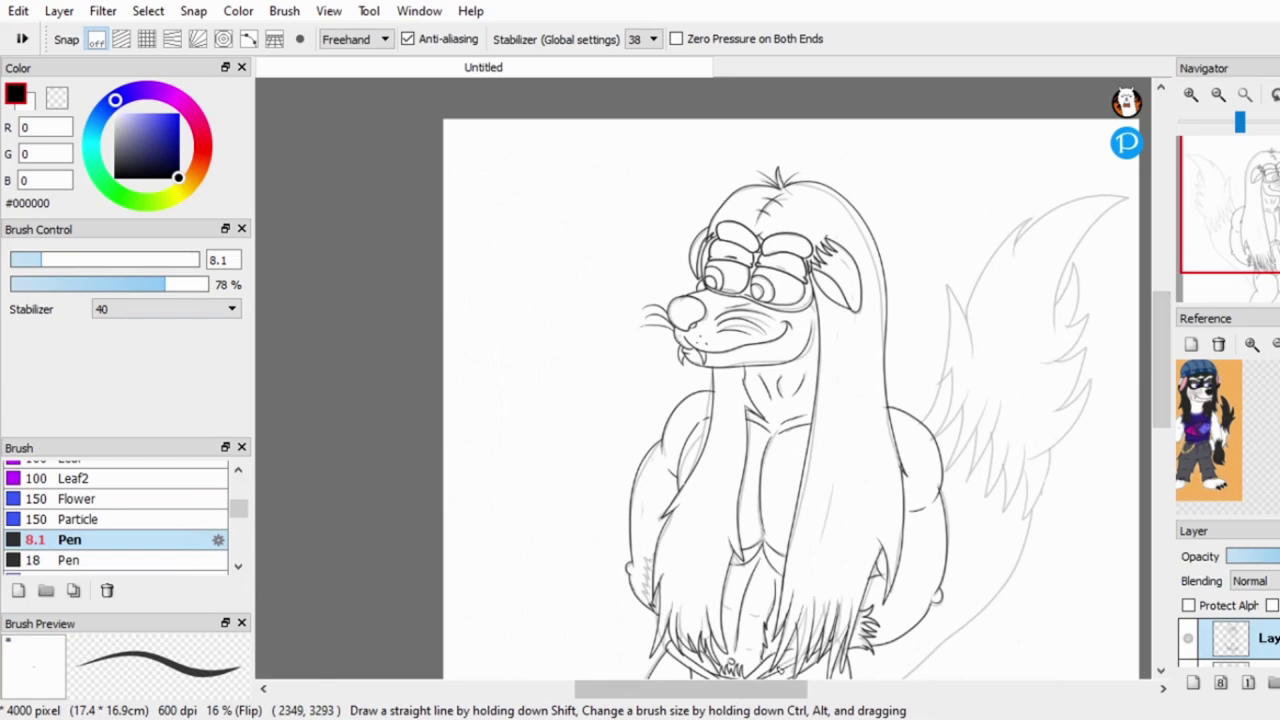
scroll(914, 251, "up", 1)
left_click_drag(912, 258, 1078, 180)
left_click_drag(993, 377, 1023, 376)
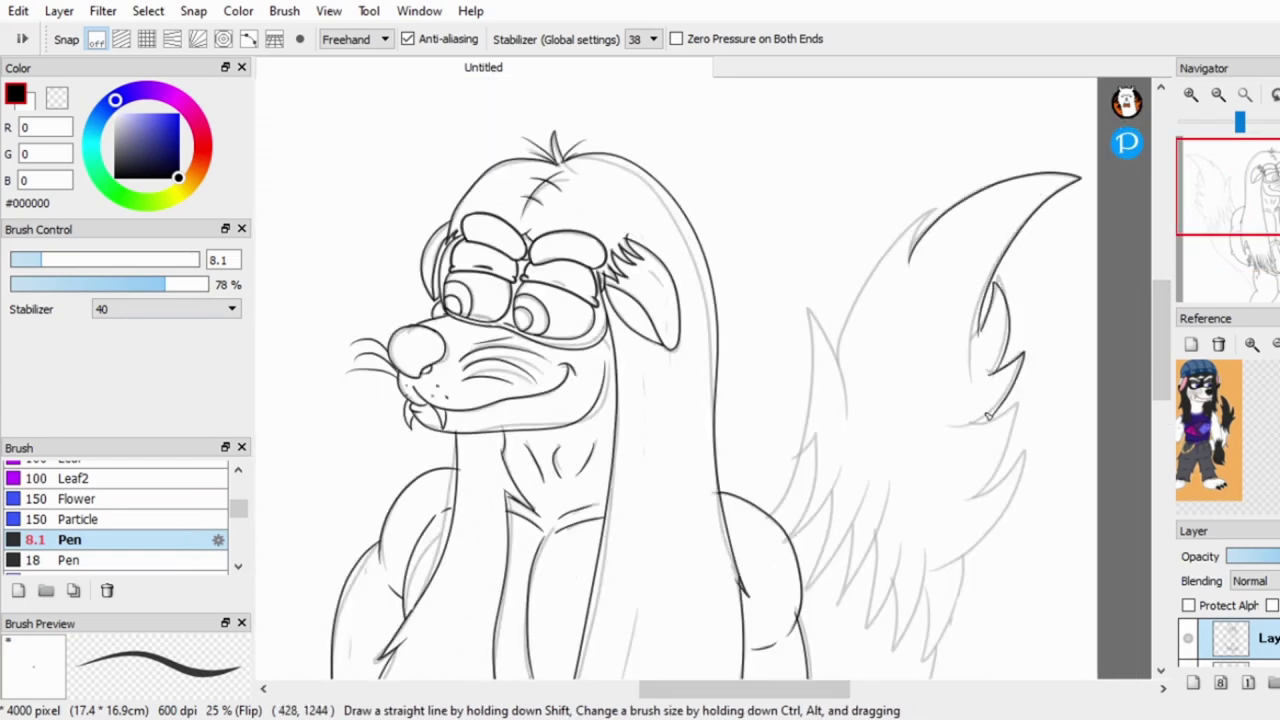
left_click_drag(985, 426, 1020, 405)
scroll(1020, 405, "up", 1)
key("ctrl+z")
left_click_drag(1020, 256, 930, 443)
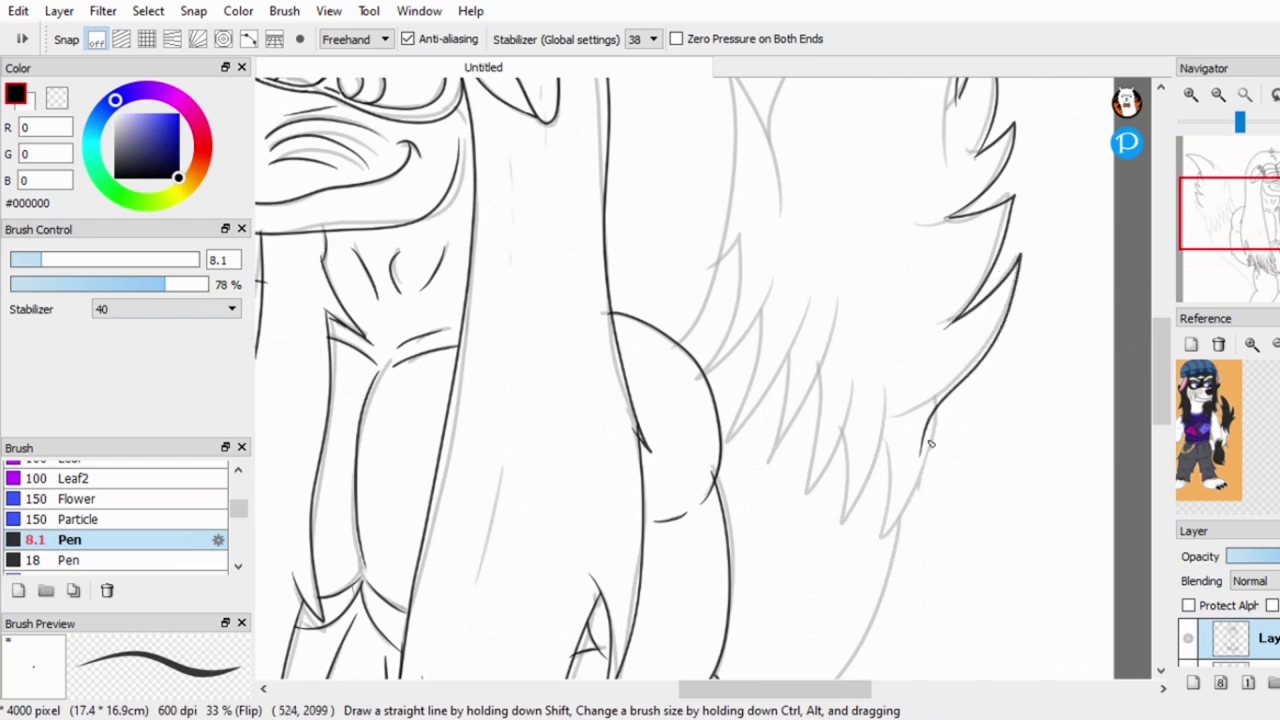
Ink the tail's inner edge tufts and the jagged fur spikes along the bottom of its bushy part.
scroll(903, 243, "up", 3)
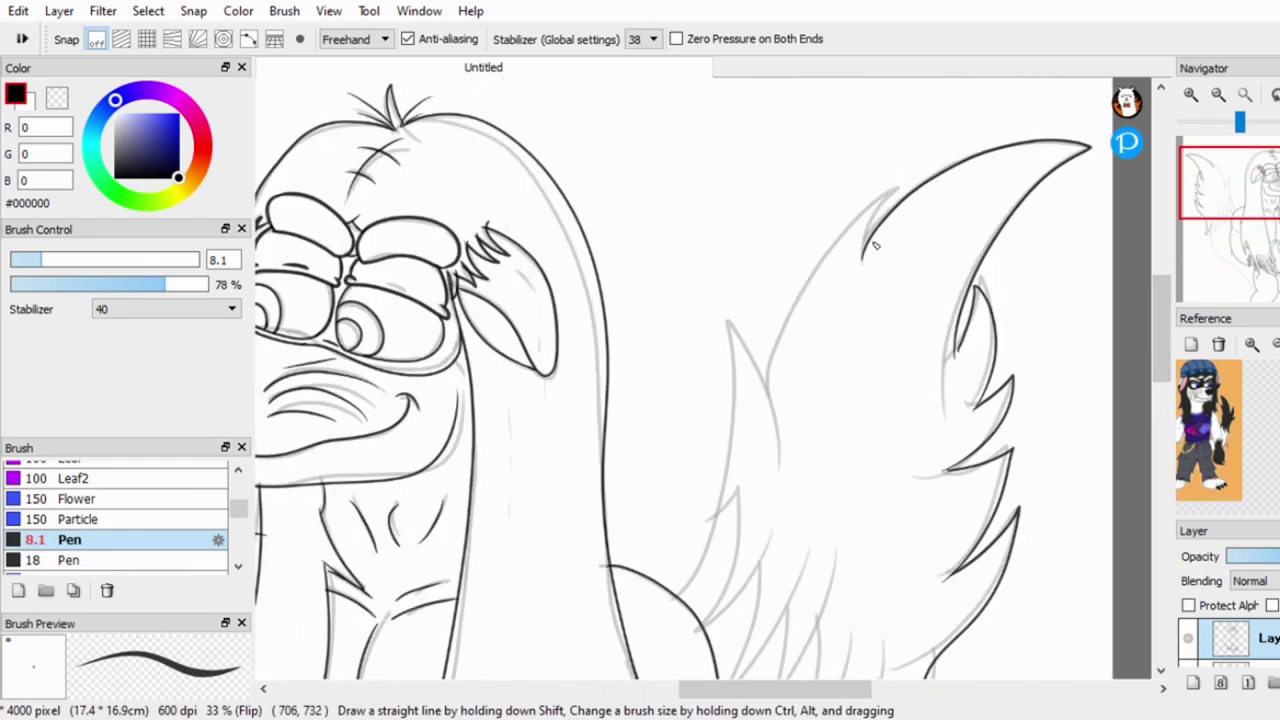
mouse_move(873, 253)
left_mouse_down()
mouse_move(780, 325)
mouse_move(773, 384)
left_mouse_up()
left_click_drag(744, 316, 716, 318)
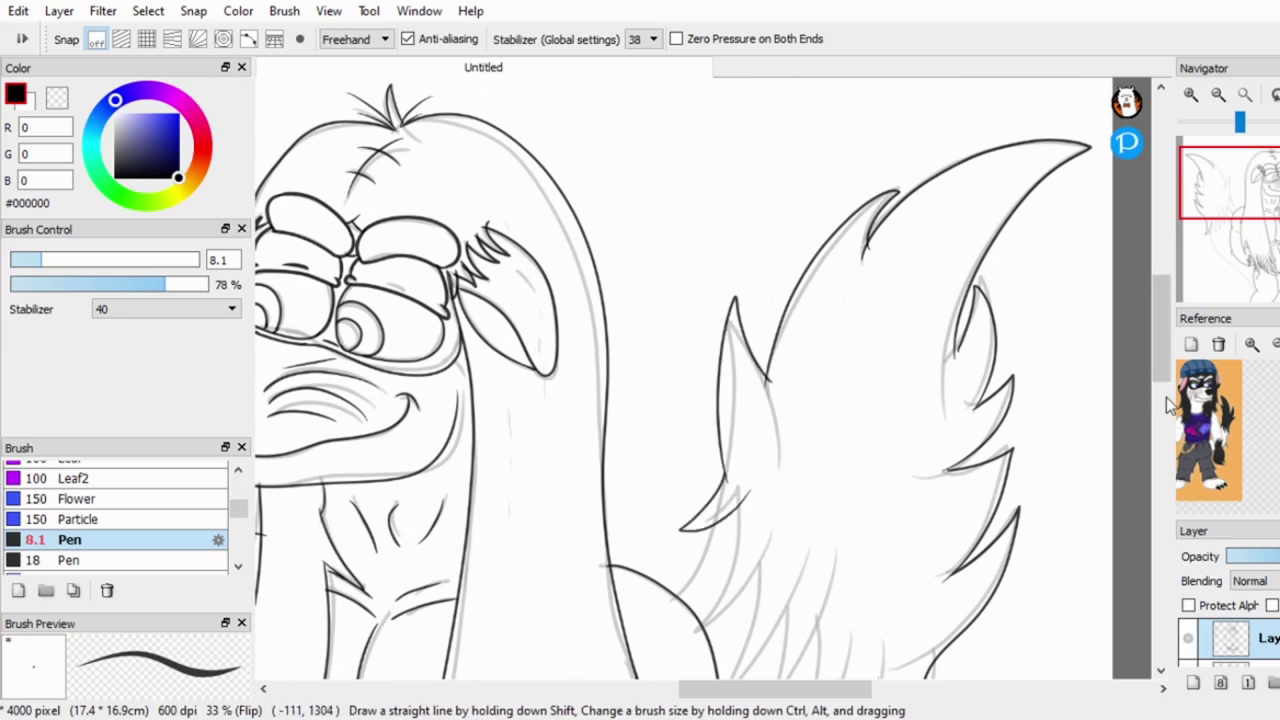
scroll(800, 460, "down", 2)
left_click_drag(848, 567, 868, 445)
mouse_move(783, 486)
left_mouse_down()
mouse_move(808, 378)
mouse_move(742, 478)
left_mouse_up()
scroll(730, 323, "up", 1)
left_click_drag(620, 432, 698, 350)
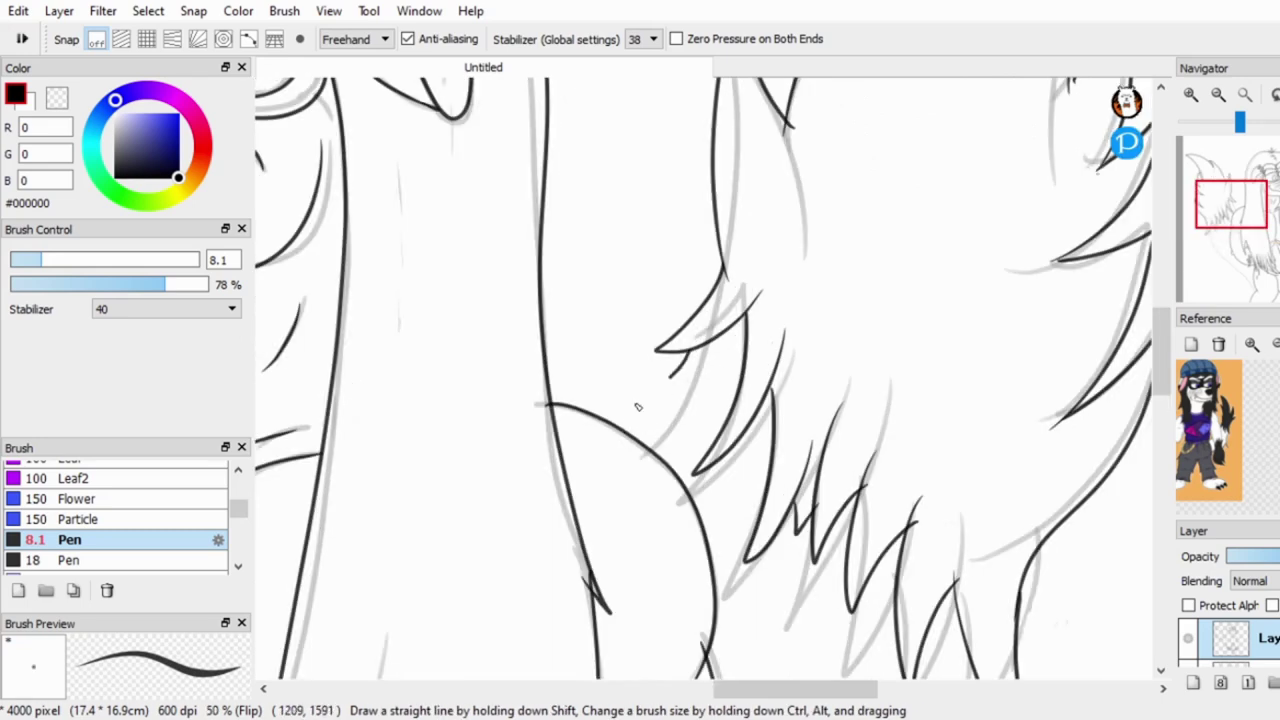
Ink the tail's lower contour with fur tufts down to the hip, and save the drawing with the sketch hidden.
scroll(637, 432, "down", 4)
scroll(733, 427, "up", 1)
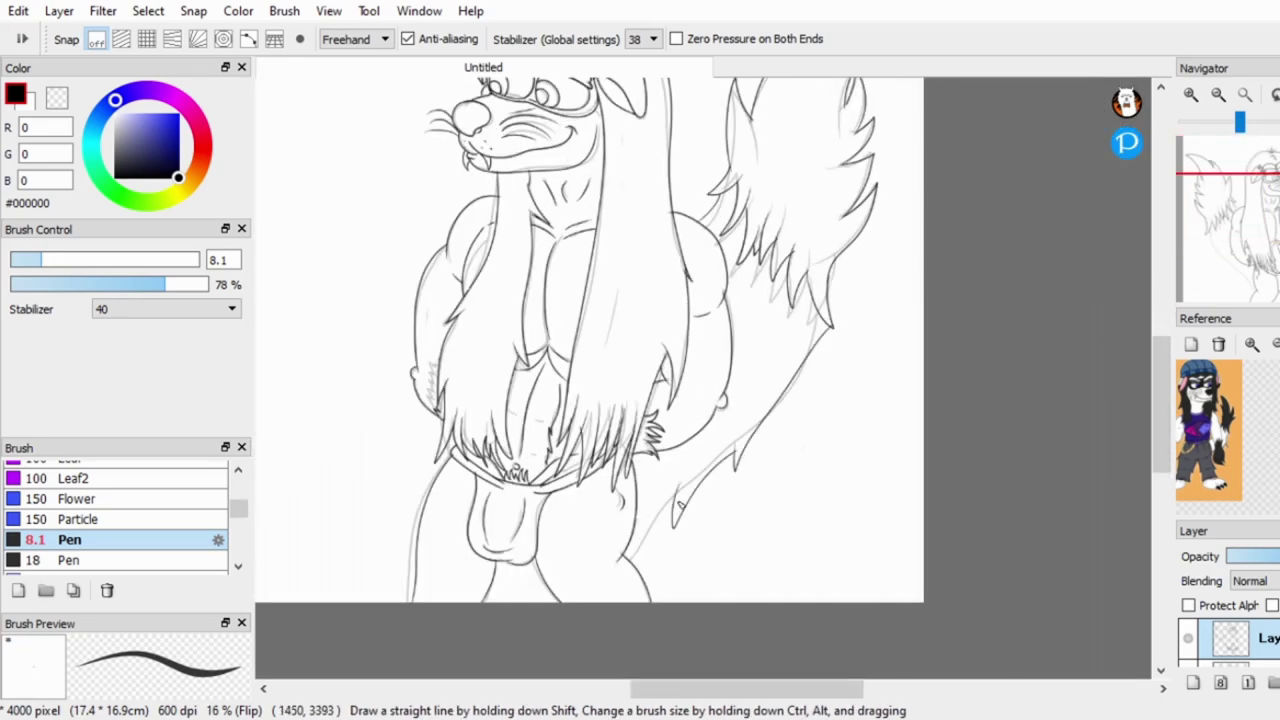
scroll(733, 427, "up", 3)
scroll(735, 430, "down", 3)
left_click_drag(1160, 470, 1153, 363)
key("ctrl+s")
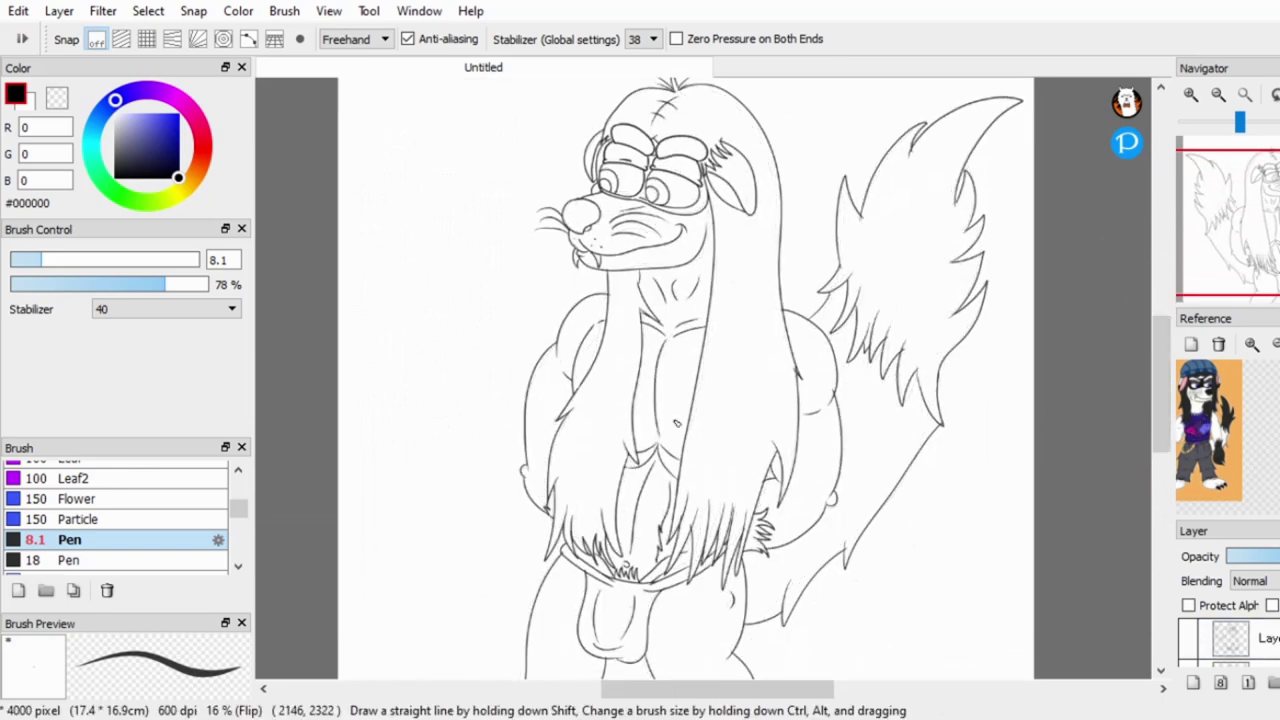
Ink the short neck-to-shoulder lines that join the shoulders to the hair on both sides.
scroll(643, 457, "up", 3)
key("h")
scroll(829, 146, "down", 1)
scroll(758, 267, "up", 2)
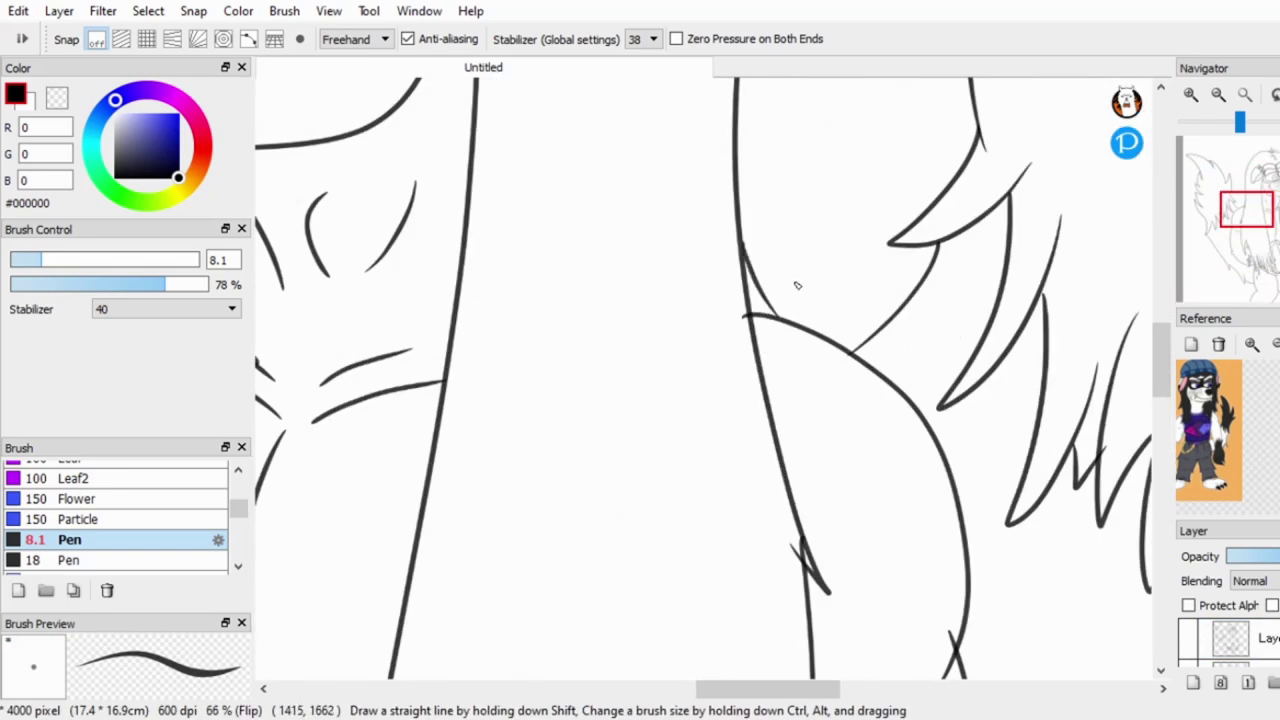
key("ctrl+z")
scroll(797, 285, "down", 4)
scroll(820, 260, "up", 3)
scroll(850, 220, "down", 2)
scroll(891, 178, "up", 1)
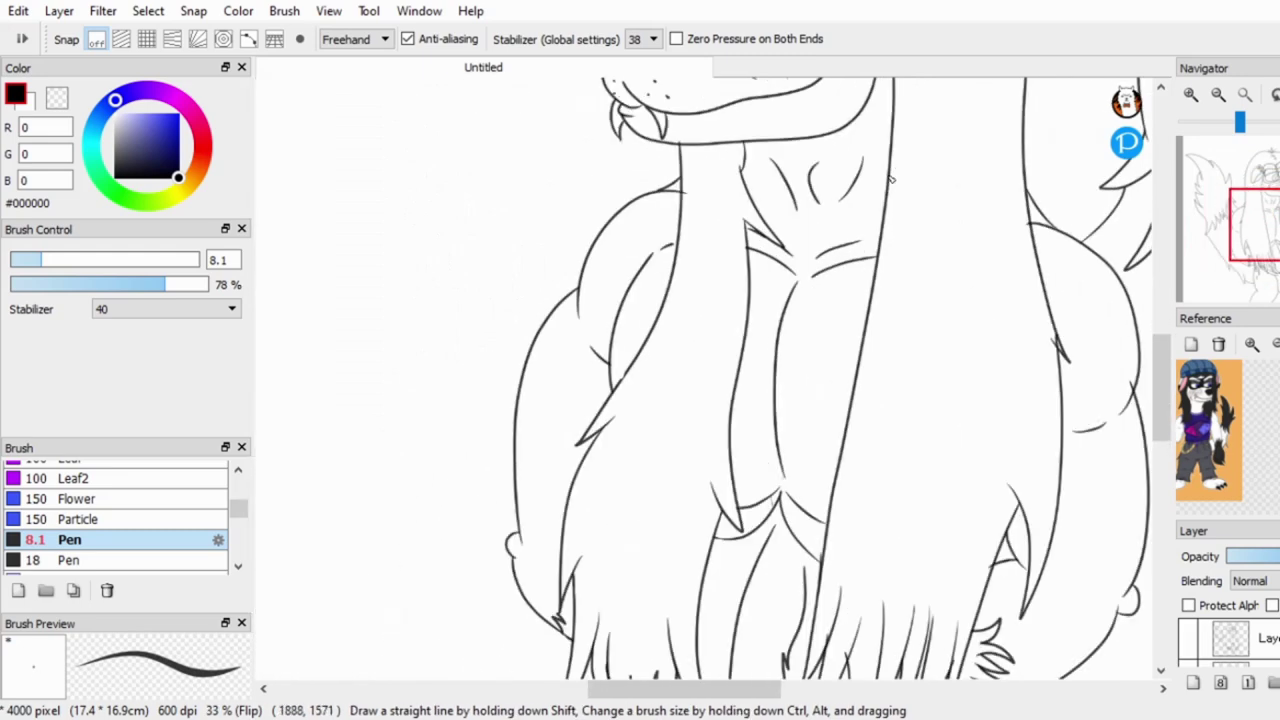
Fill the top of the head, the near-side hair and the eye mask with black.
left_click_drag(1160, 390, 1160, 325)
scroll(1210, 430, "up", 2)
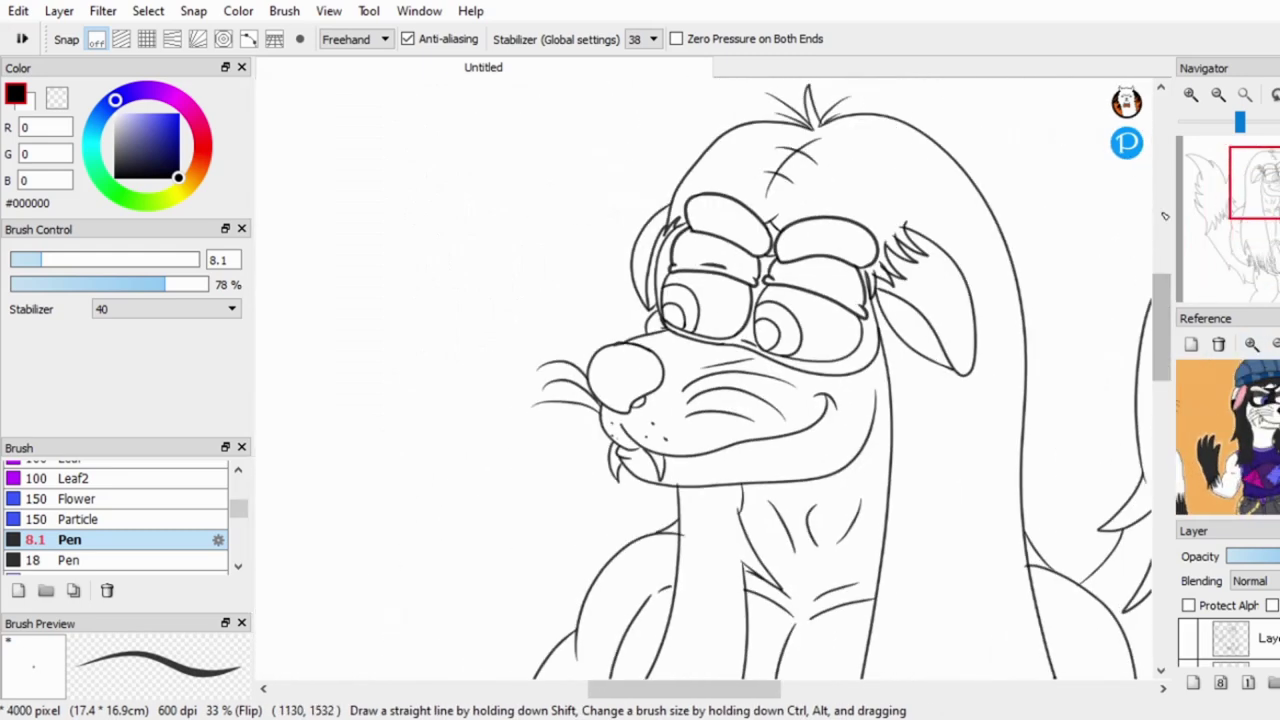
key("g")
left_click(754, 334)
scroll(820, 263, "up", 3)
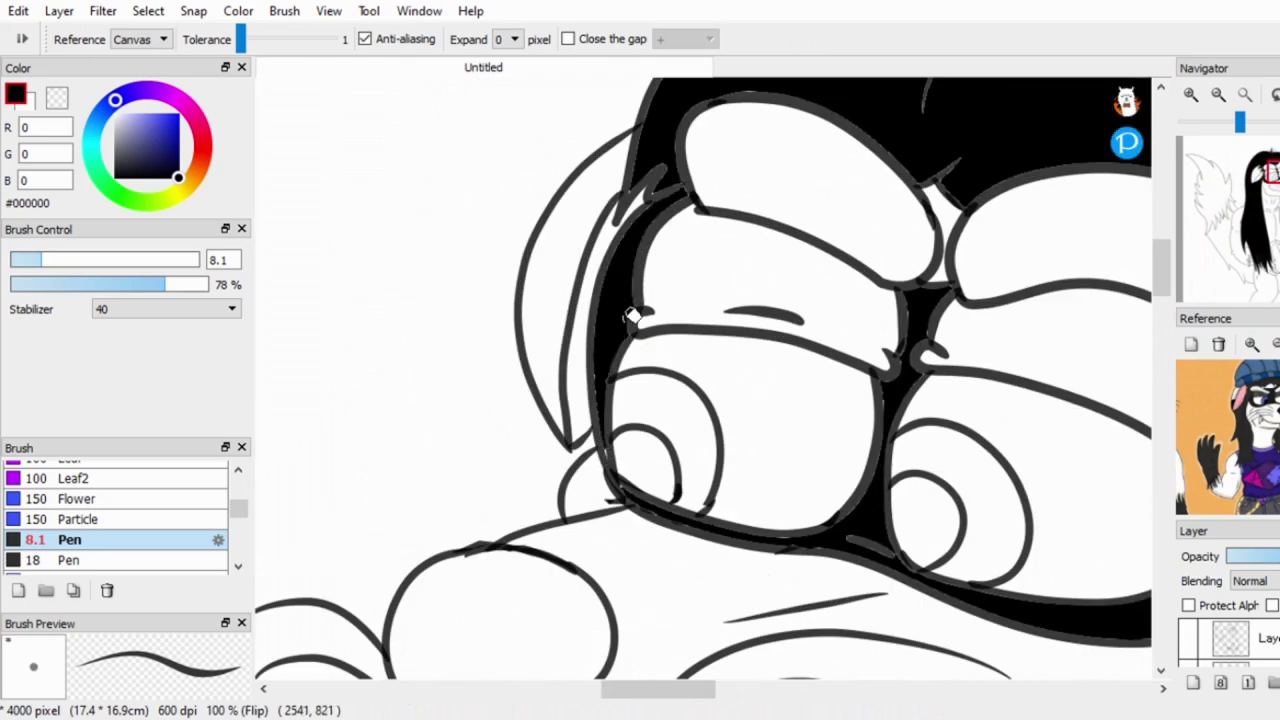
Fill both upper eyelids with grey #6A6A6A.
scroll(1096, 597, "down", 2)
left_click(114, 151)
left_click(810, 415)
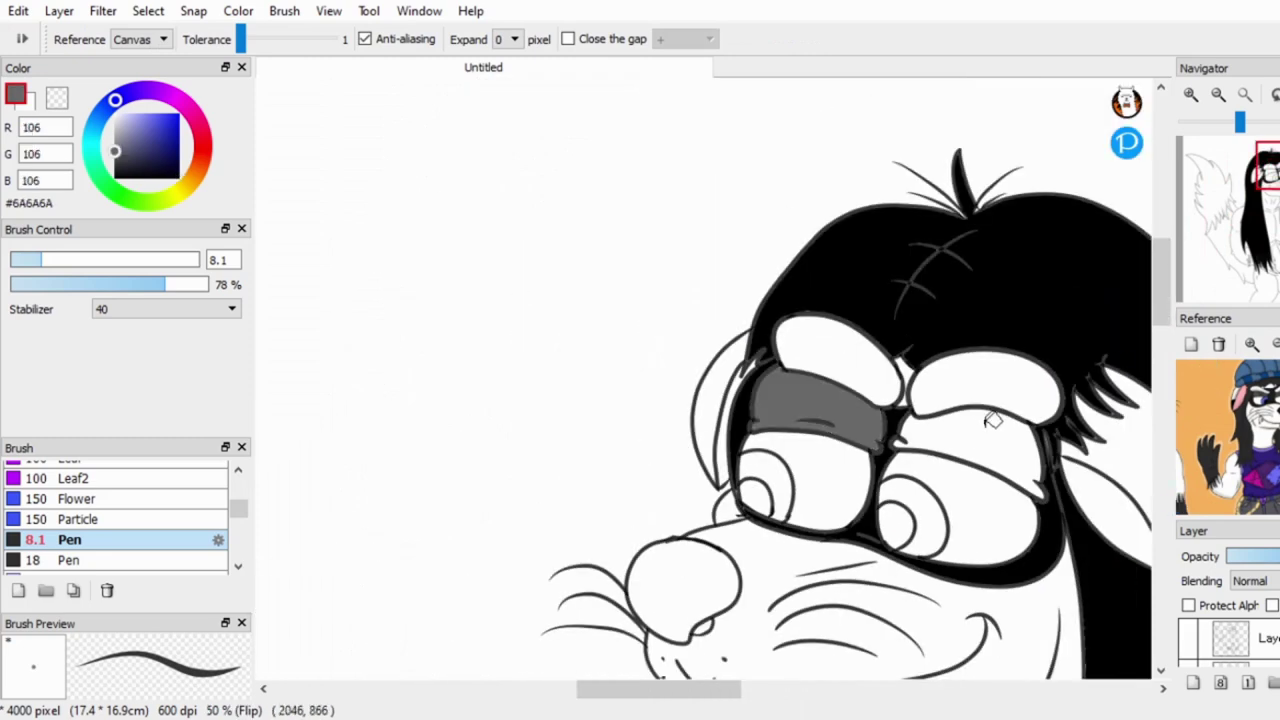
left_click(980, 434)
Fill both irises with blue and both pupils with black.
scroll(271, 141, "down", 2)
left_click(762, 388)
left_click(930, 420)
left_click(767, 380, "alt")
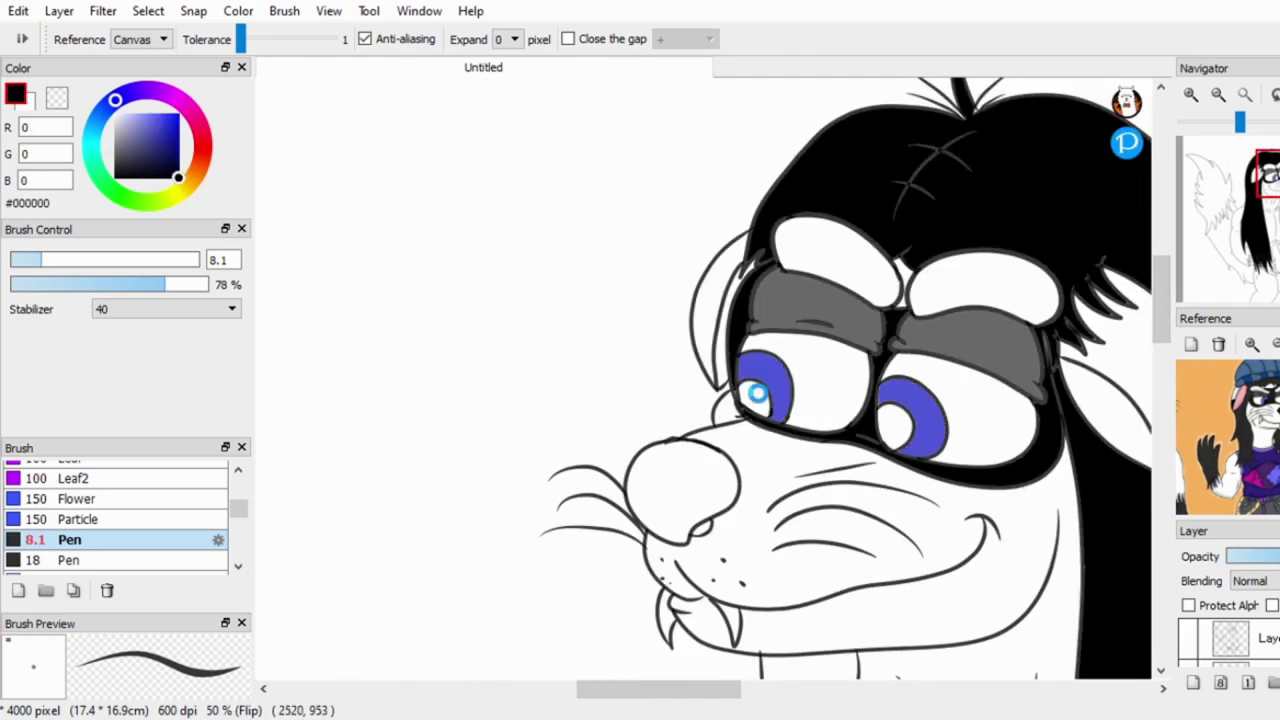
left_click(116, 114)
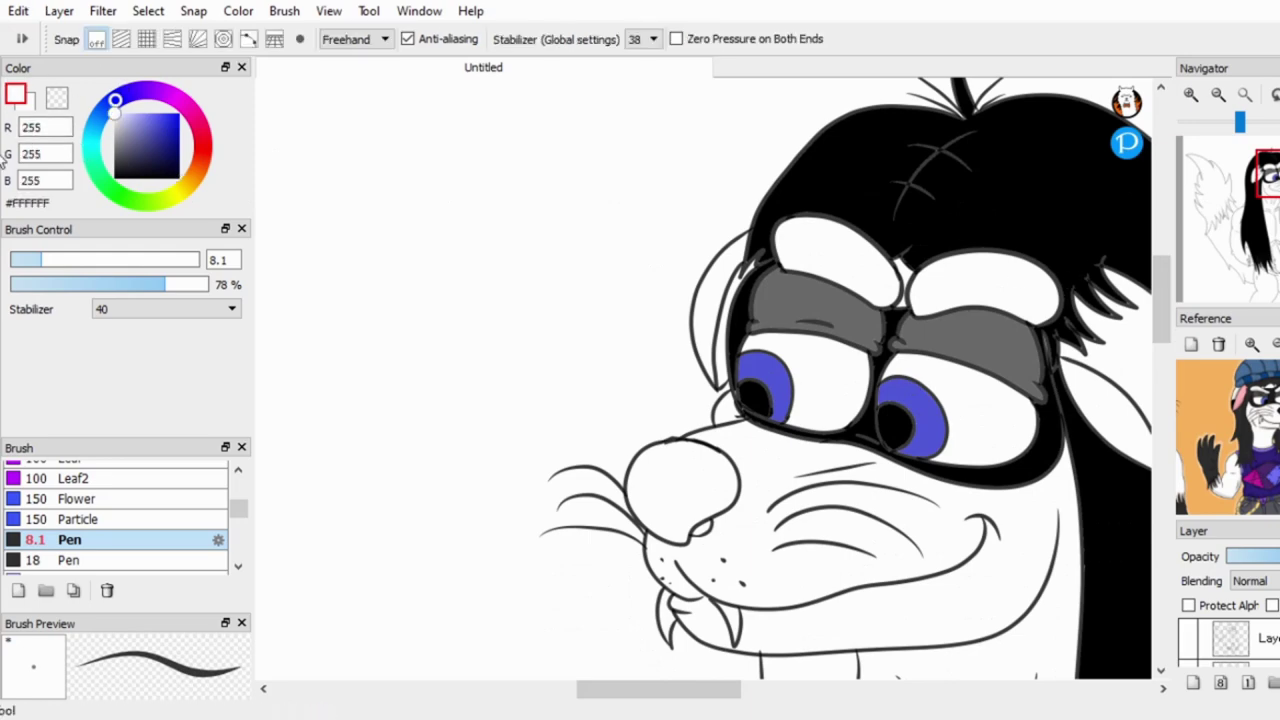
scroll(737, 694, "down", 1)
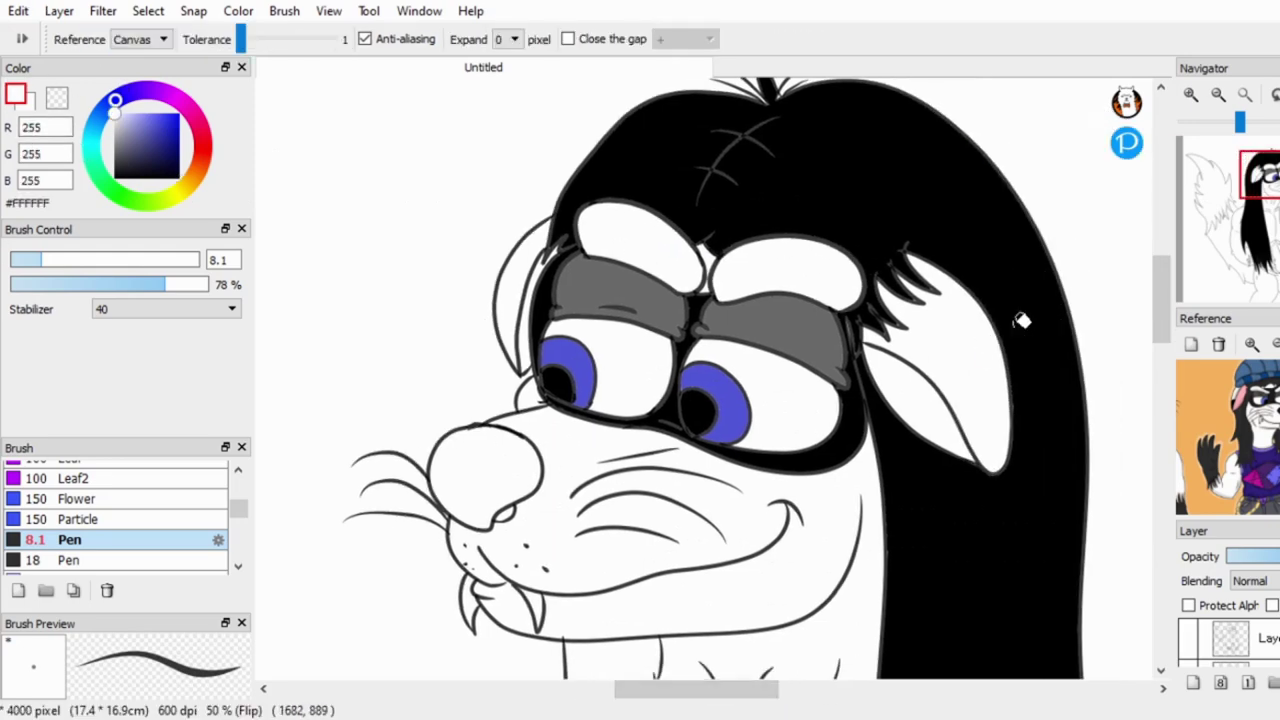
scroll(1023, 320, "up", 2)
scroll(797, 180, "down", 1)
Ink a dividing line across each ear near its tip at 100% opacity, and fill the ear tips black.
key("b")
scroll(600, 267, "up", 2)
left_click(178, 178)
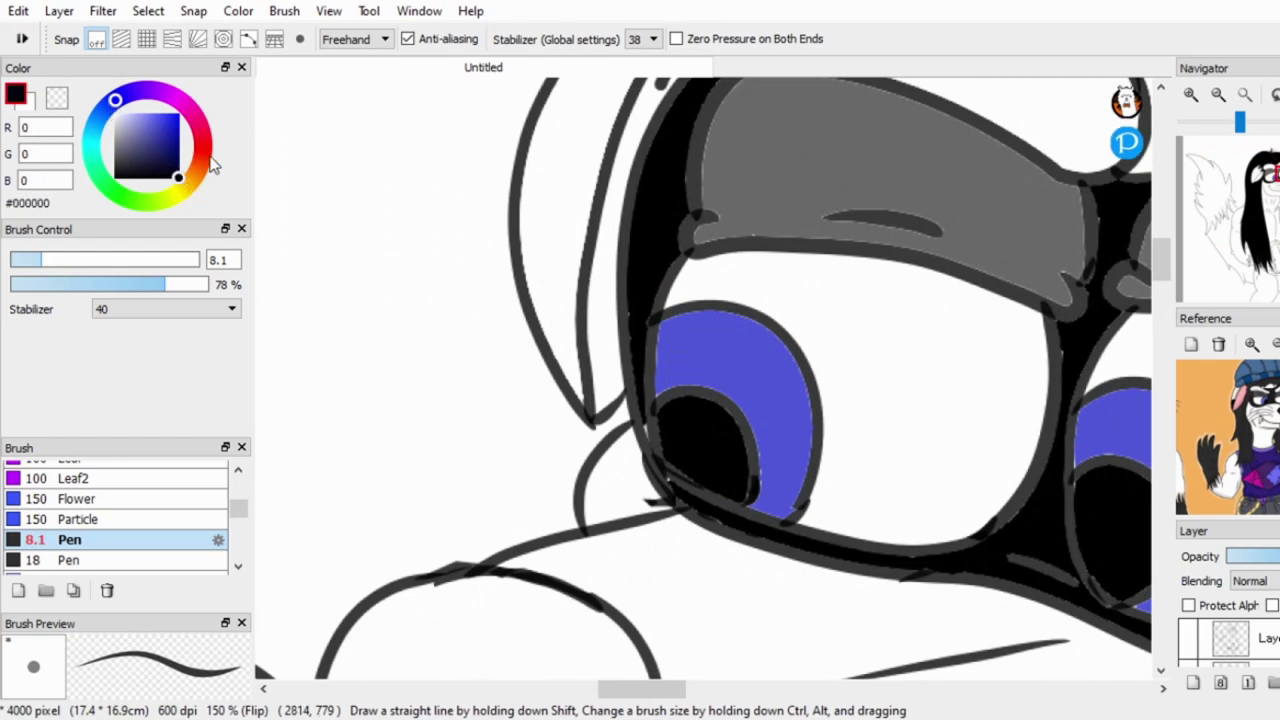
scroll(588, 290, "down", 3)
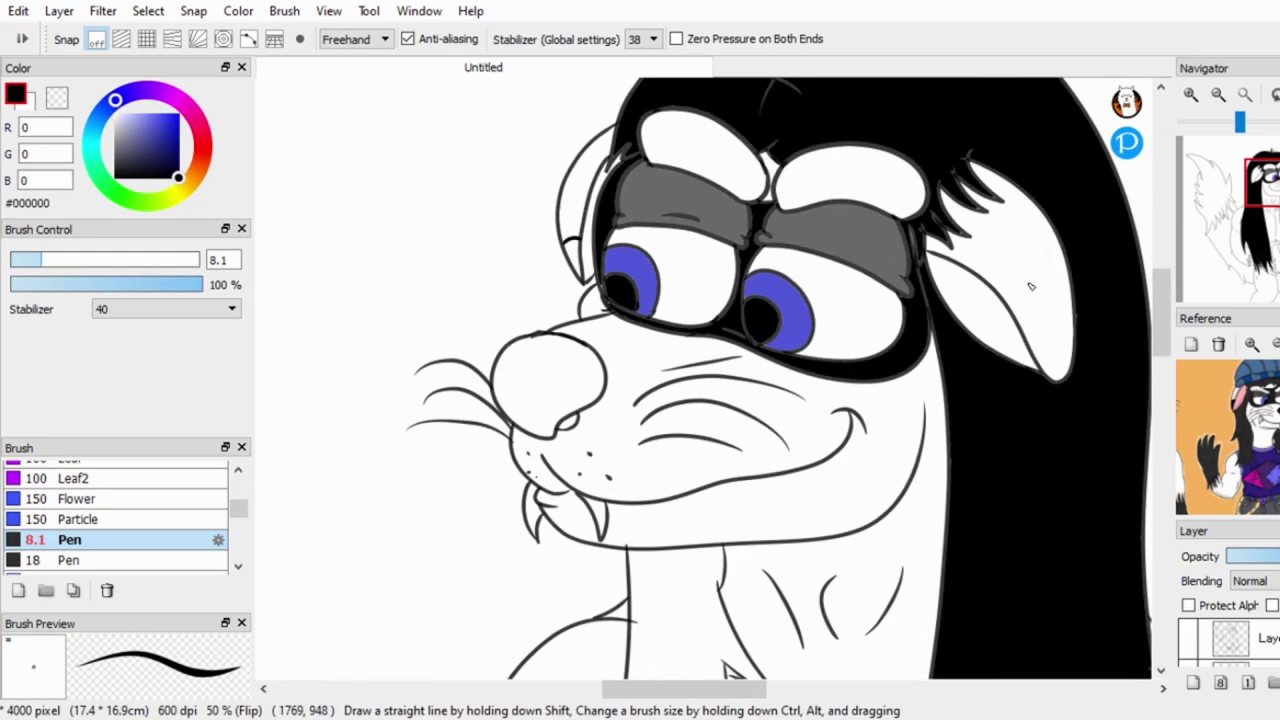
scroll(860, 330, "up", 3)
left_click_drag(858, 340, 962, 255)
scroll(1040, 230, "down", 1)
scroll(1059, 219, "down", 2)
key("g")
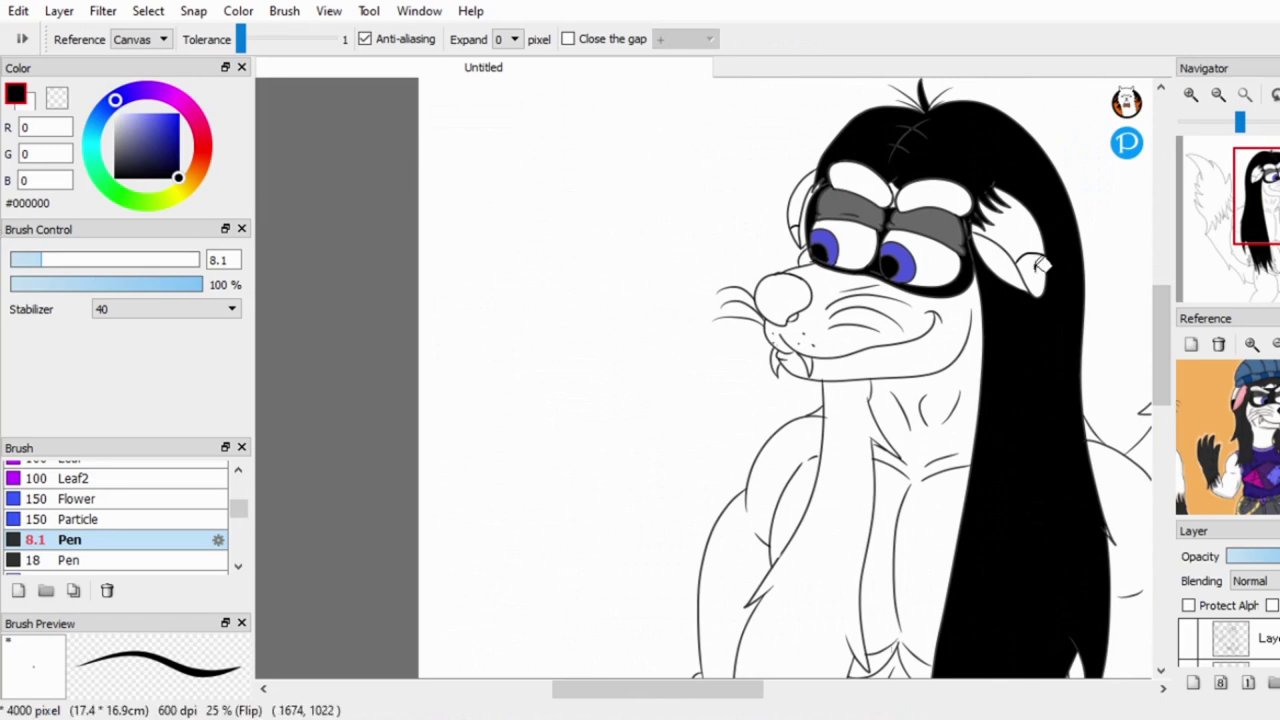
Fill the inner part of both ears with pink #FFA0A2.
left_click(139, 114)
left_click(768, 225)
left_click(595, 160)
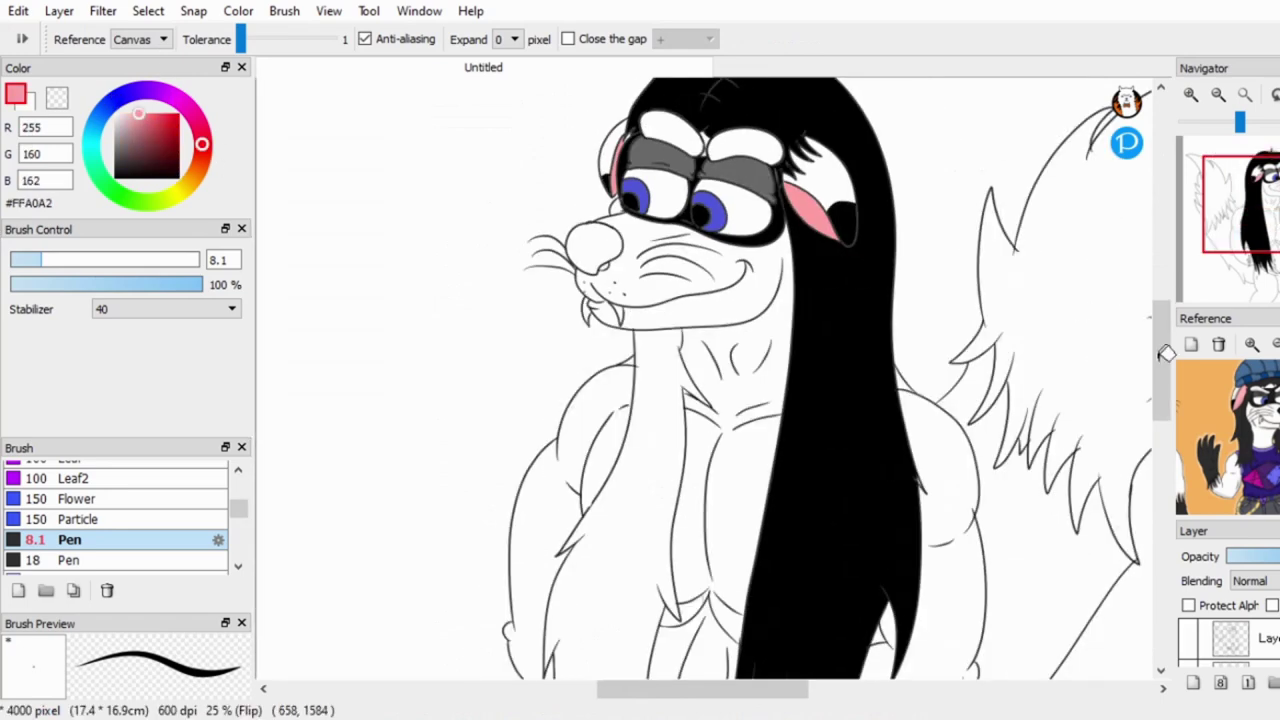
Try colouring the hair with the dark greys #454545 and #292929.
left_click_drag(1166, 310, 1166, 360)
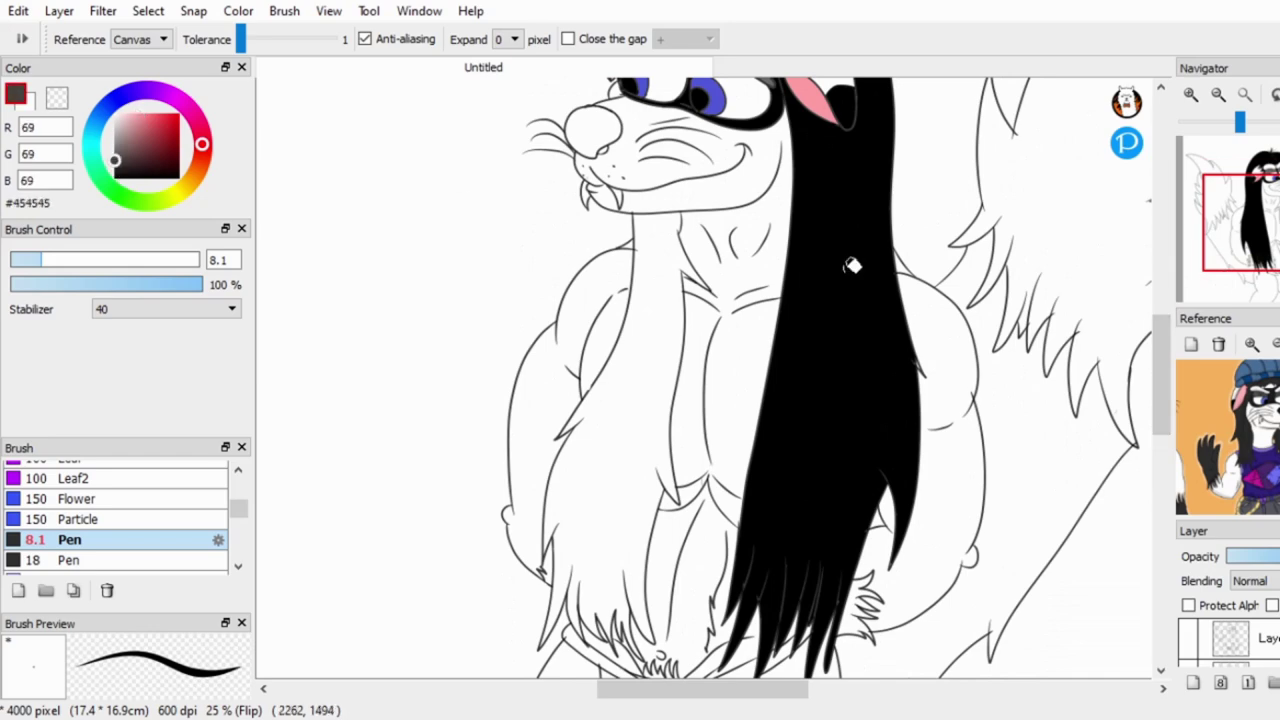
scroll(851, 265, "up", 5)
scroll(813, 207, "up", 3)
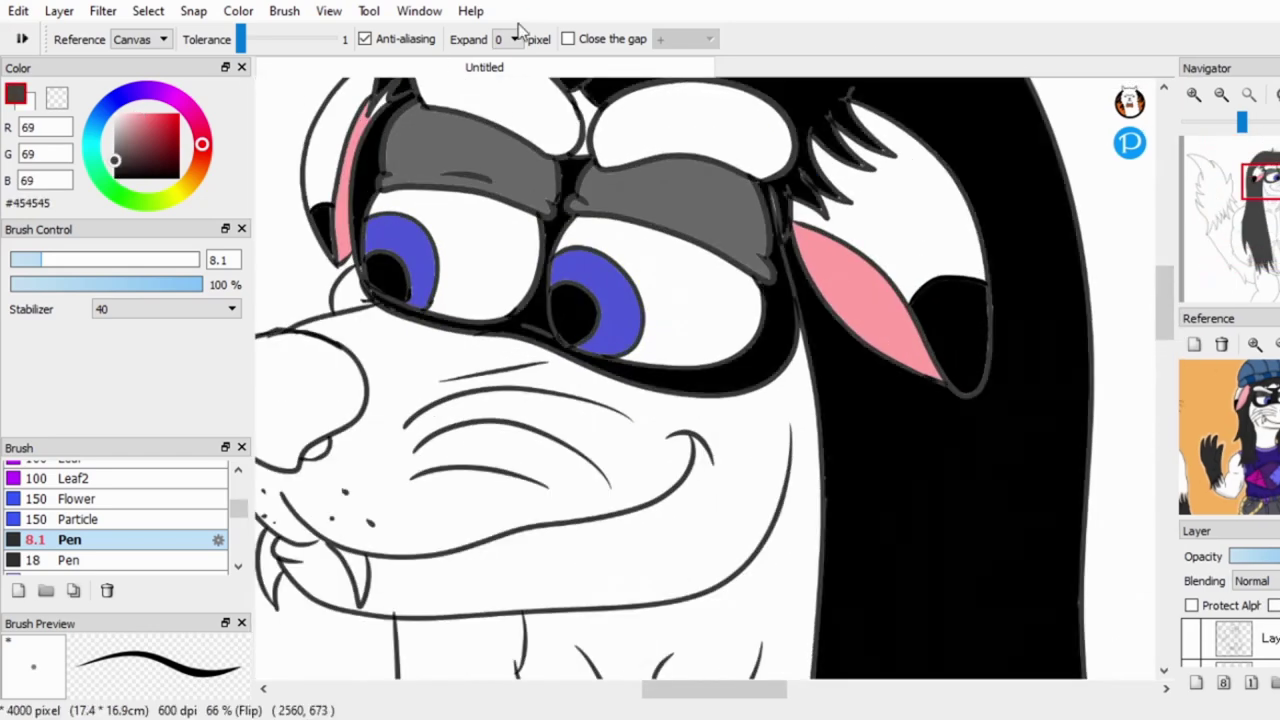
key("n")
scroll(781, 232, "up", 1)
scroll(781, 232, "down", 3)
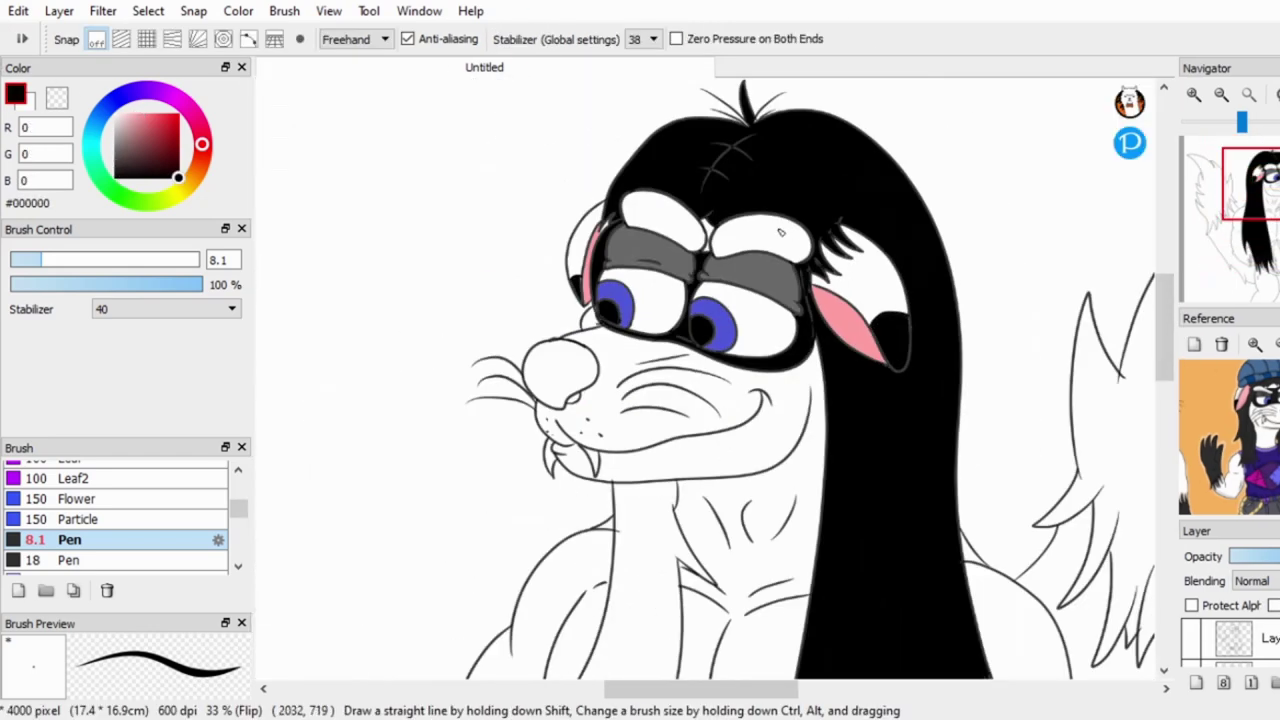
key("g")
scroll(986, 243, "up", 1)
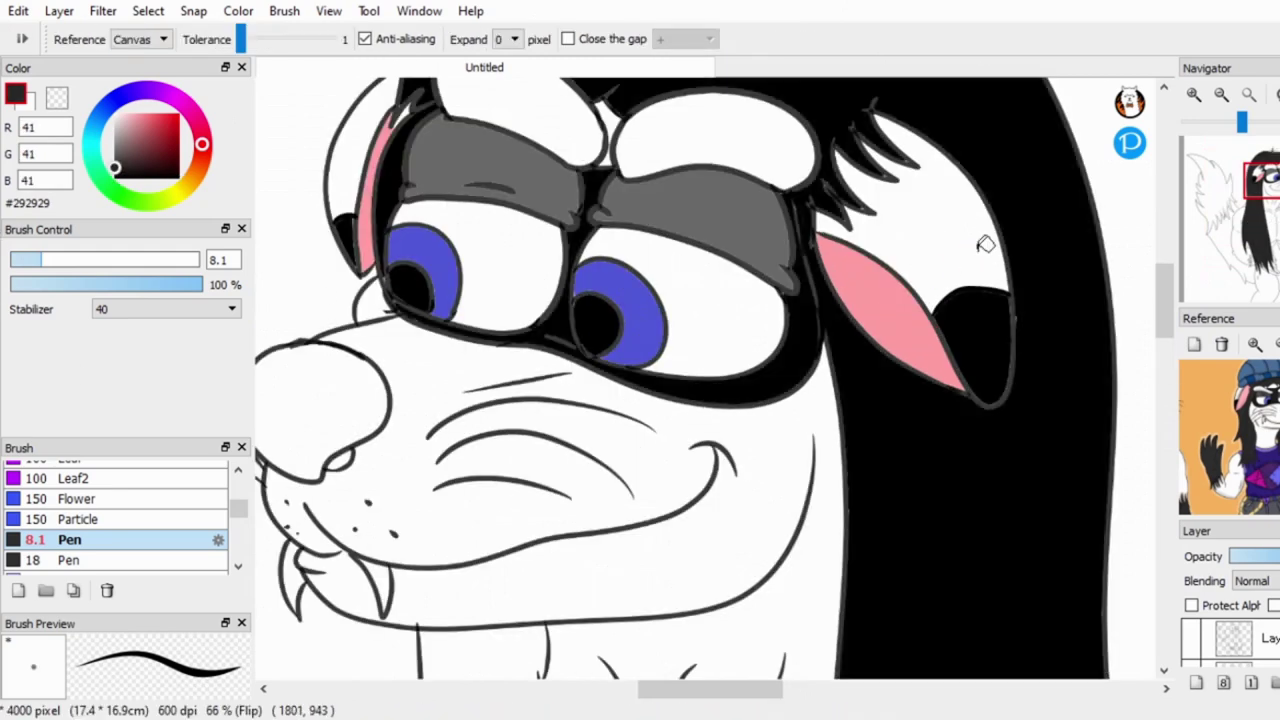
scroll(1040, 323, "down", 2)
Fill the far-side hair and the nose with black #000000.
left_click(1000, 350, "alt")
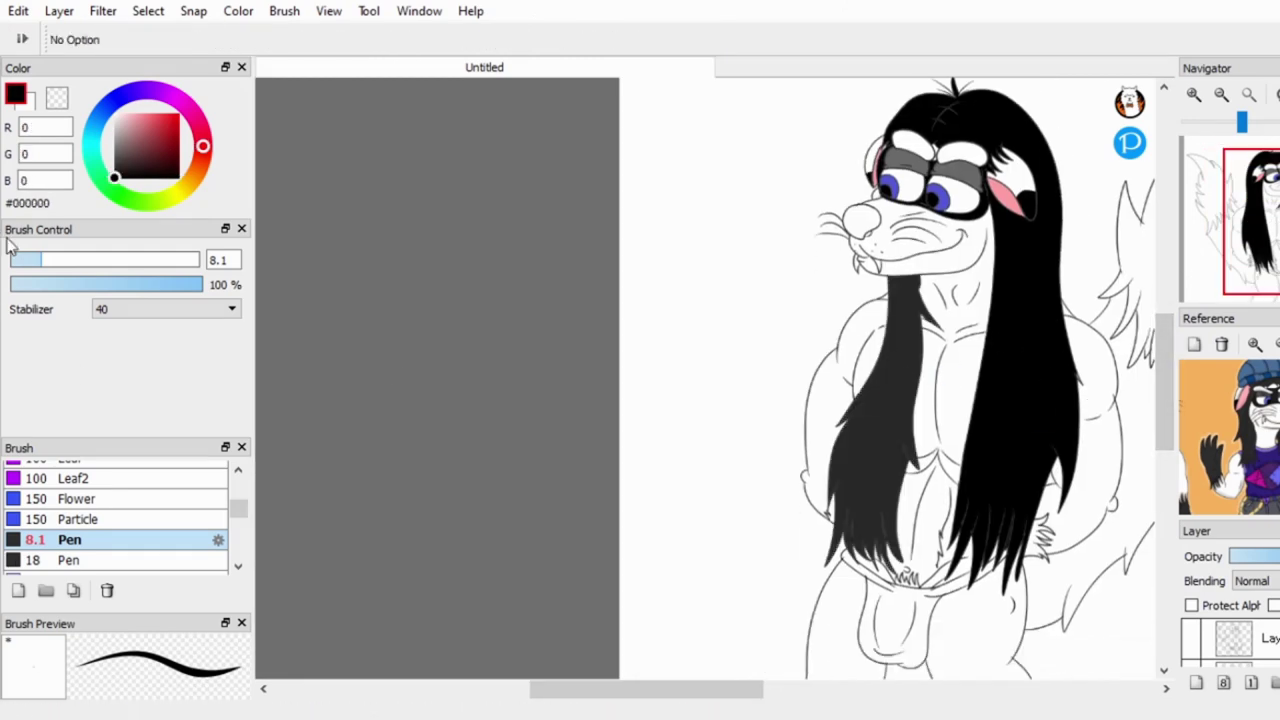
left_click(870, 430)
scroll(1088, 222, "up", 1)
scroll(706, 193, "up", 2)
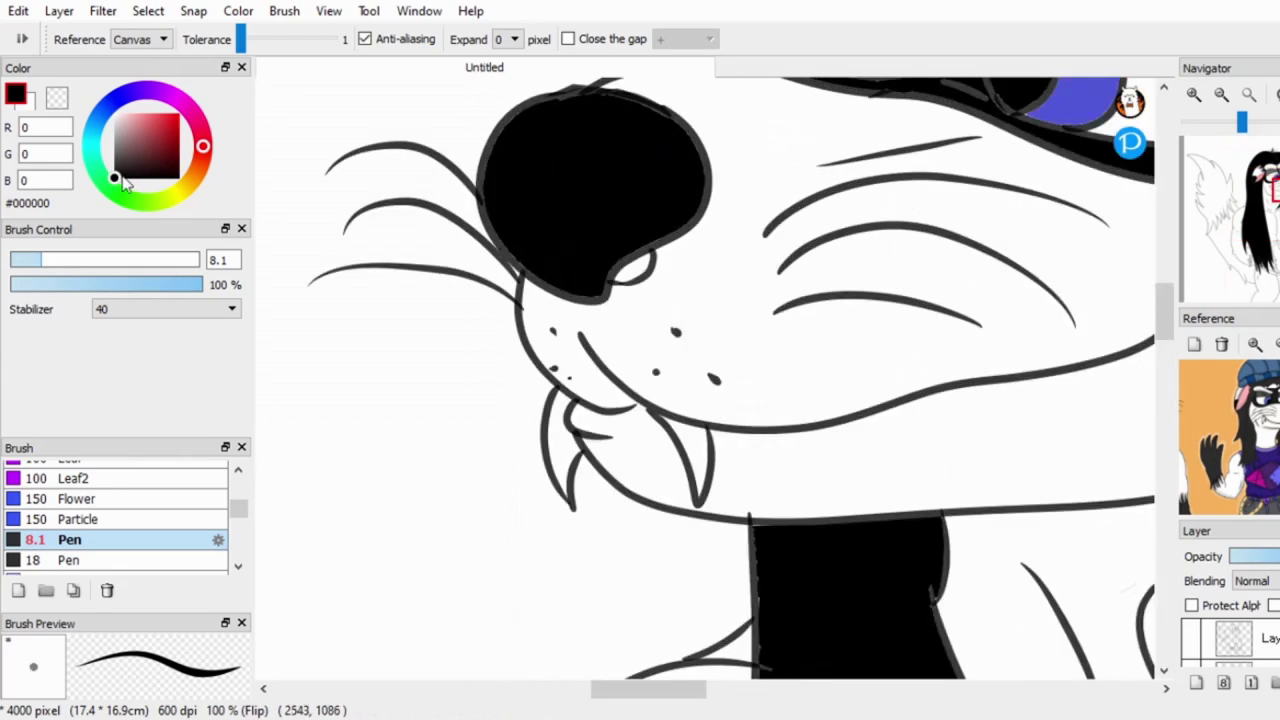
Fill the small nostril beneath the nose with dark grey.
scroll(772, 314, "up", 1)
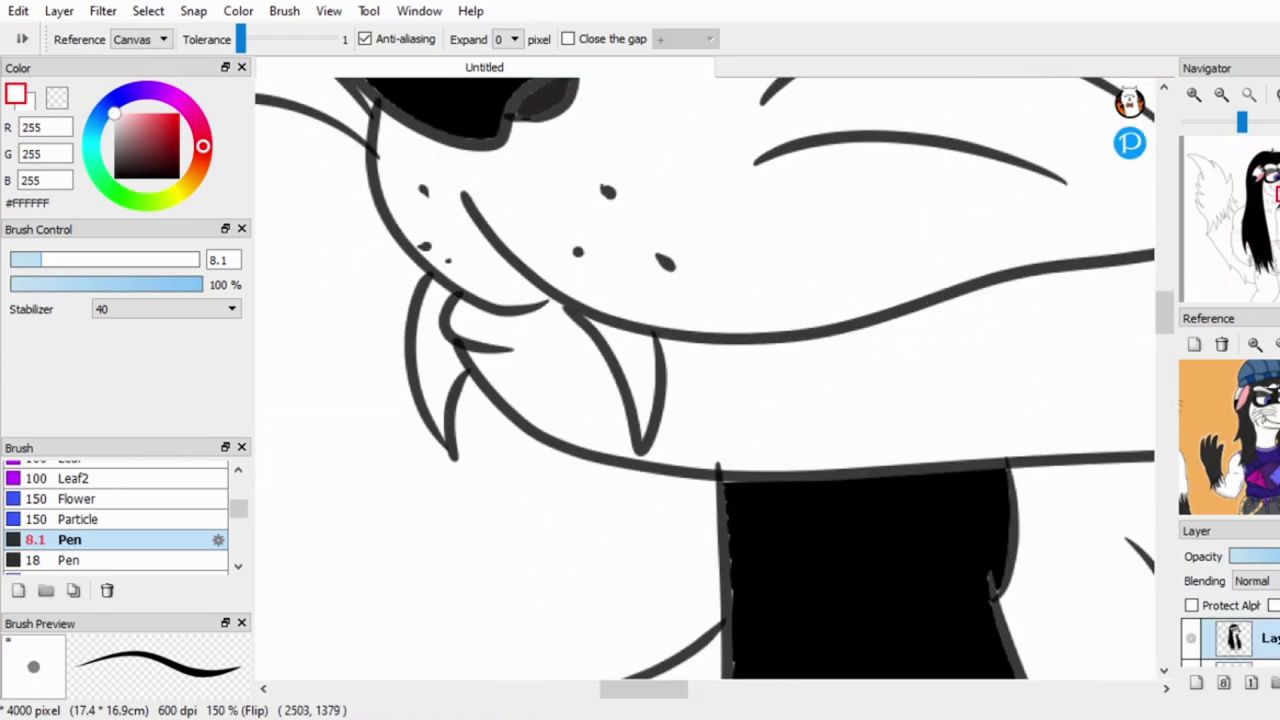
scroll(455, 297, "down", 1)
scroll(1127, 352, "down", 10)
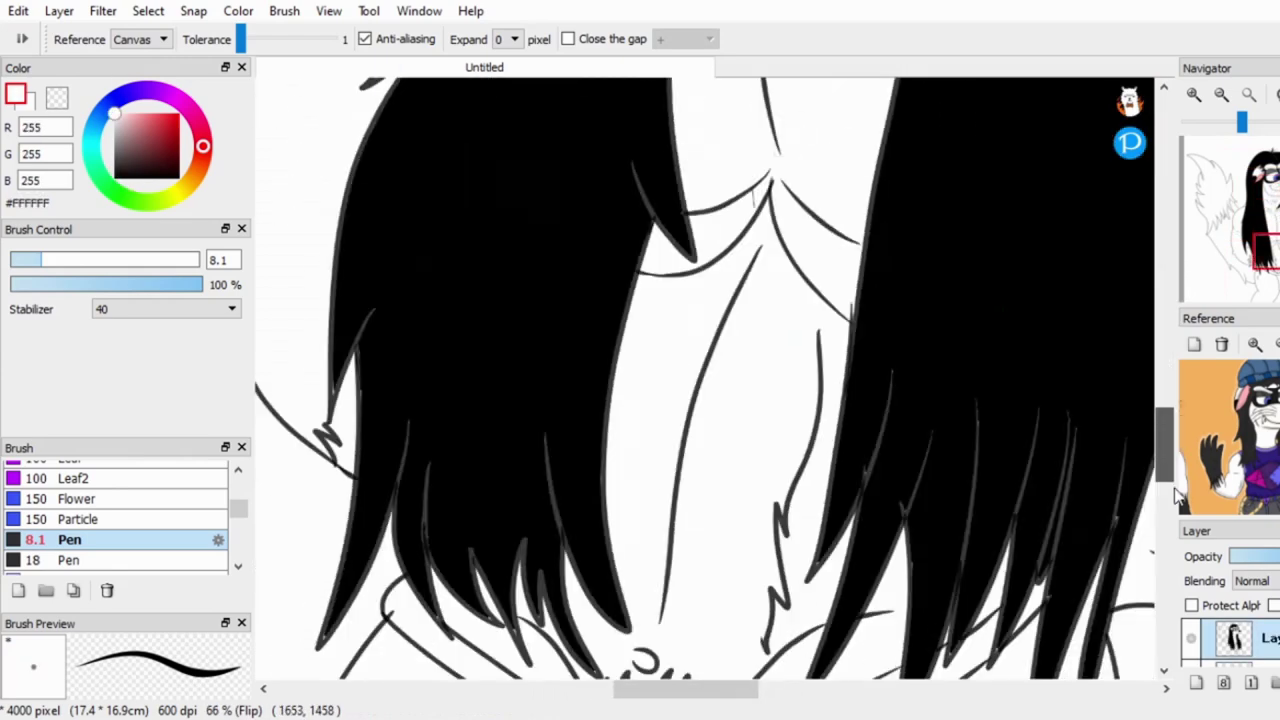
Fill the thong and its waistband with medium blue (#4C74BB).
key("b")
scroll(940, 442, "down", 2)
scroll(940, 443, "up", 2)
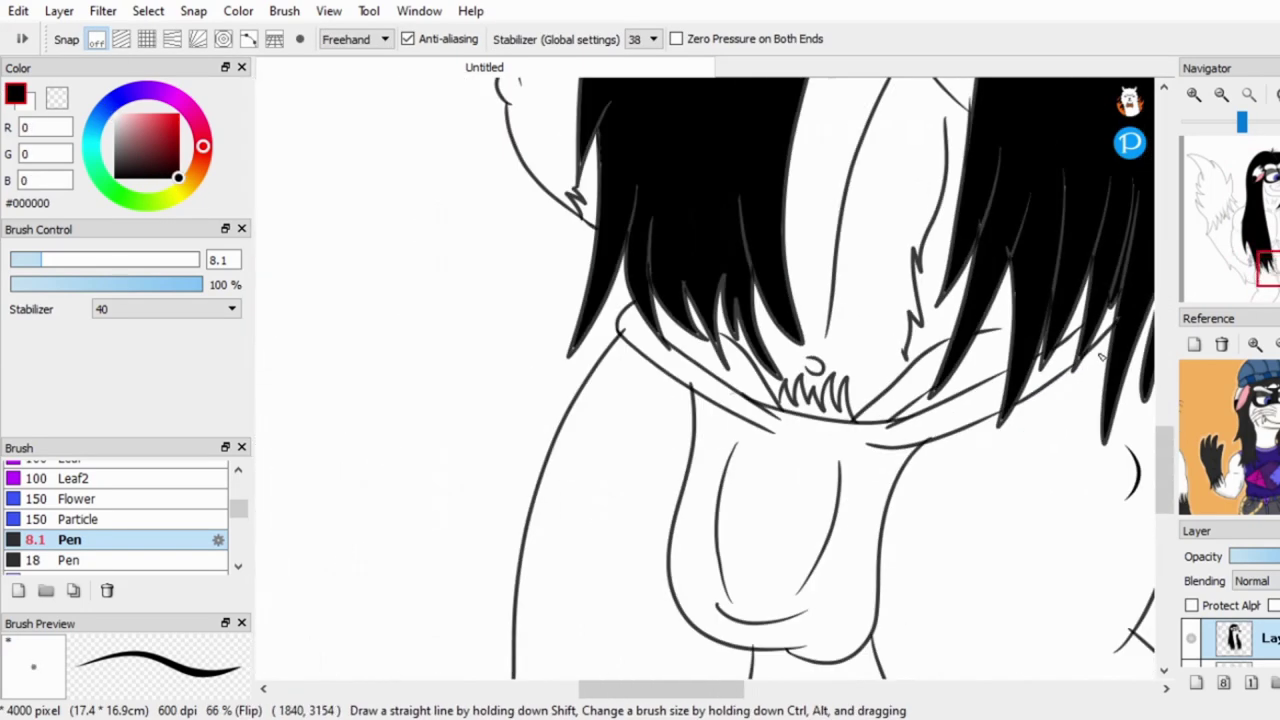
left_click(152, 131)
key("g")
left_click(770, 530)
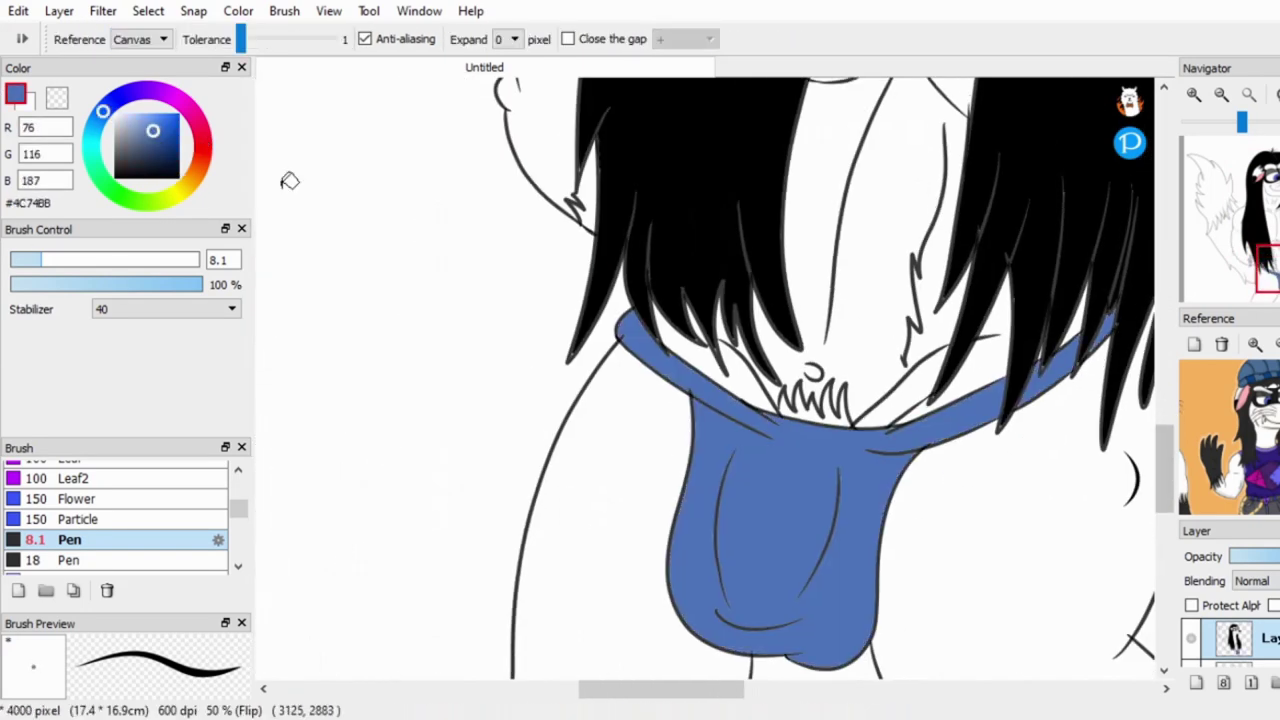
Fill the hair tuft above the waistband with dark grey (#292929) and save the drawing.
scroll(1143, 343, "down", 3)
scroll(1109, 386, "up", 1)
key("ctrl+s")
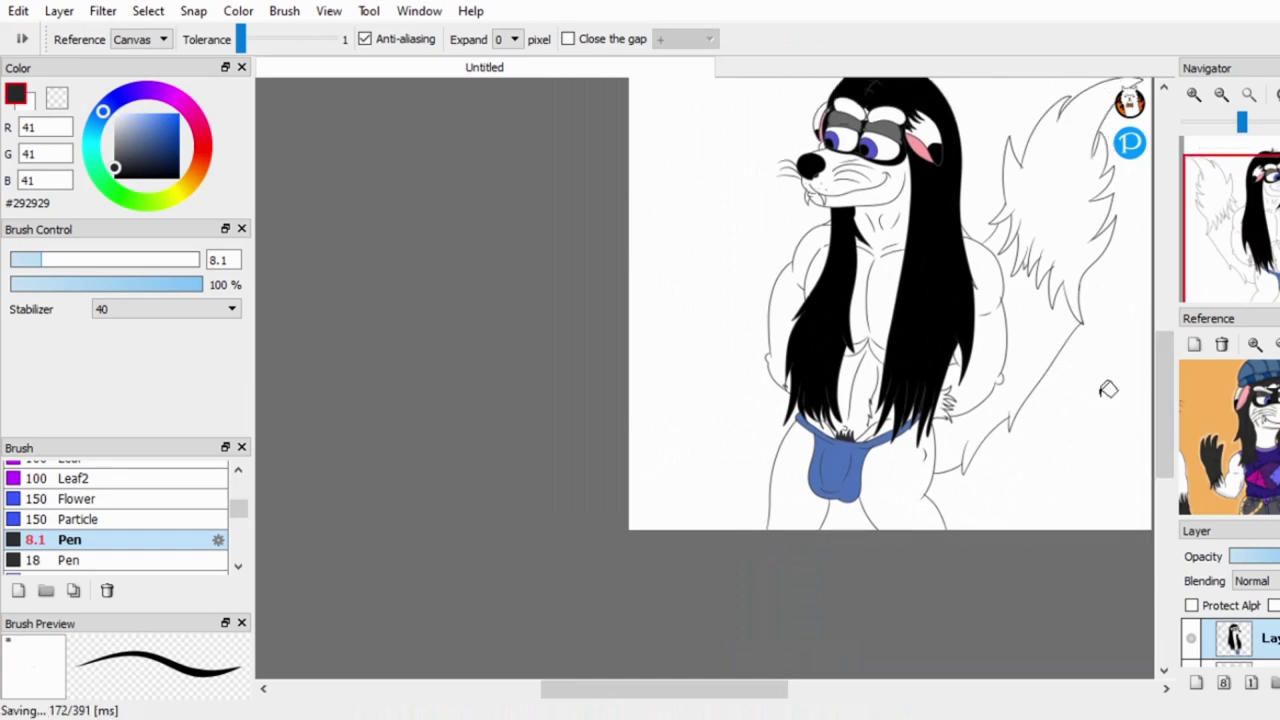
Undo the stray fill at the tail and prepare its outline for filling with the black 8.1 pen.
left_click(1112, 229)
key("ctrl+z")
scroll(1163, 340, "up", 1)
scroll(1160, 290, "up", 2)
key("b")
scroll(1163, 353, "up", 3)
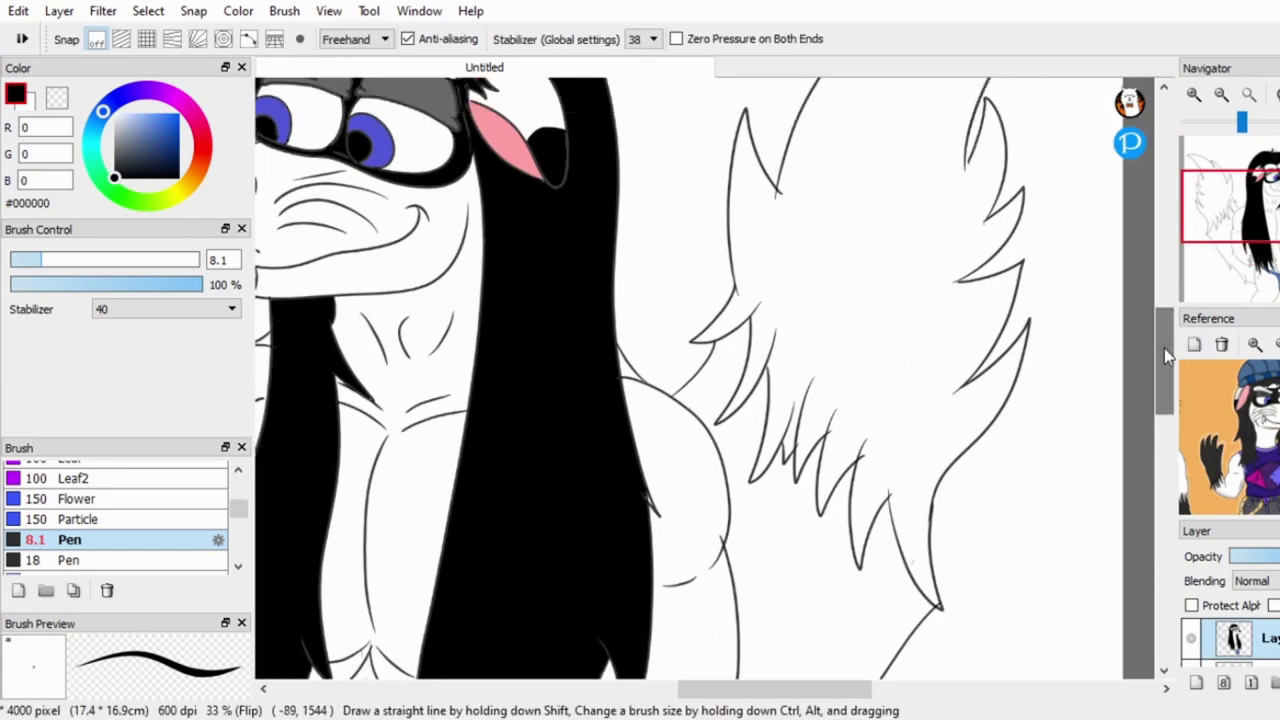
Clean up the upper fur spikes of the tail outline with the eraser and the black pen.
scroll(960, 325, "down", 4)
key("e")
scroll(923, 320, "up", 3)
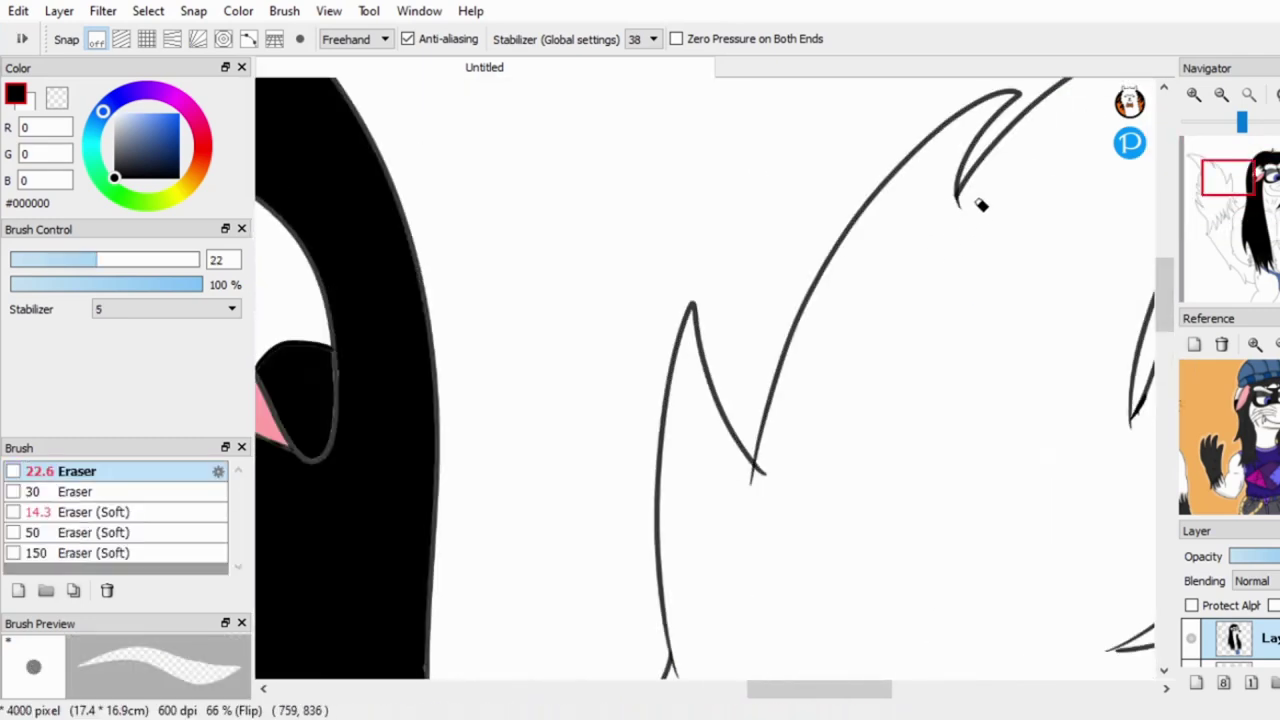
key("b")
scroll(966, 380, "up", 3)
scroll(837, 366, "down", 4)
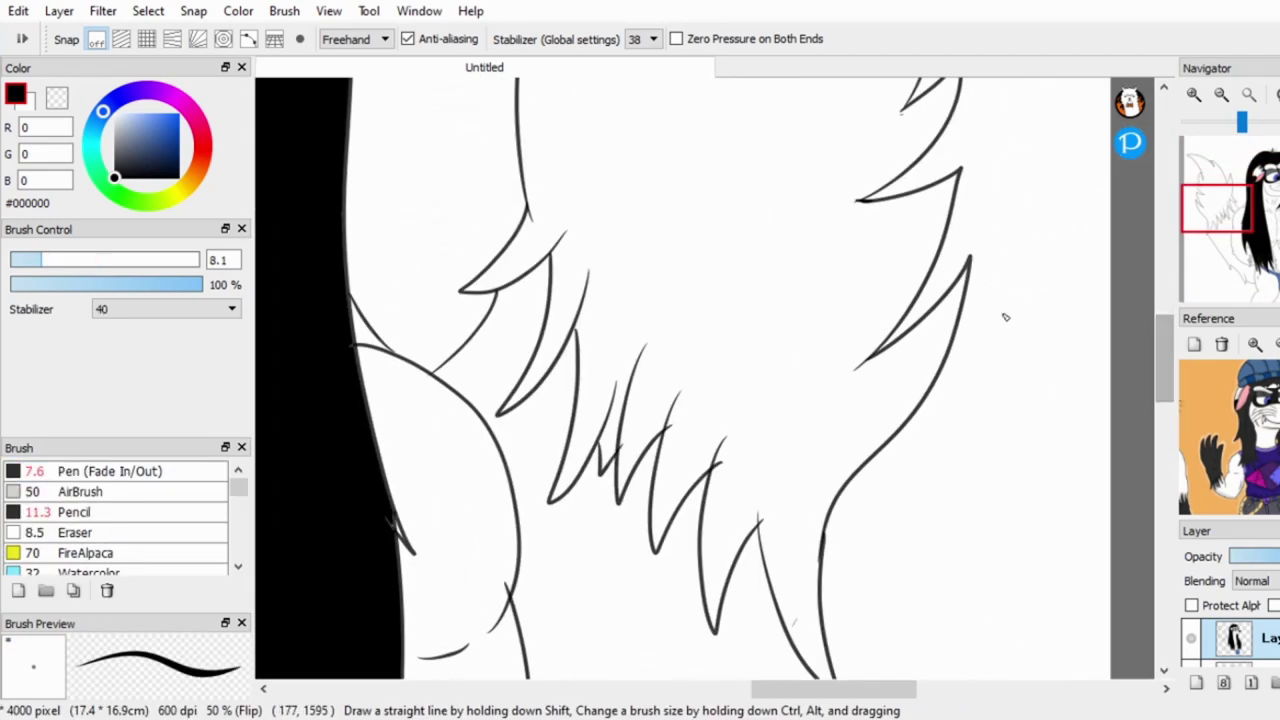
Erase the overshooting line ends on the tail's lower fur spikes and fill the tail tip with black.
key("e")
key("b")
scroll(586, 391, "up", 3)
scroll(590, 410, "down", 3)
key("e")
scroll(580, 428, "up", 2)
scroll(790, 470, "down", 4)
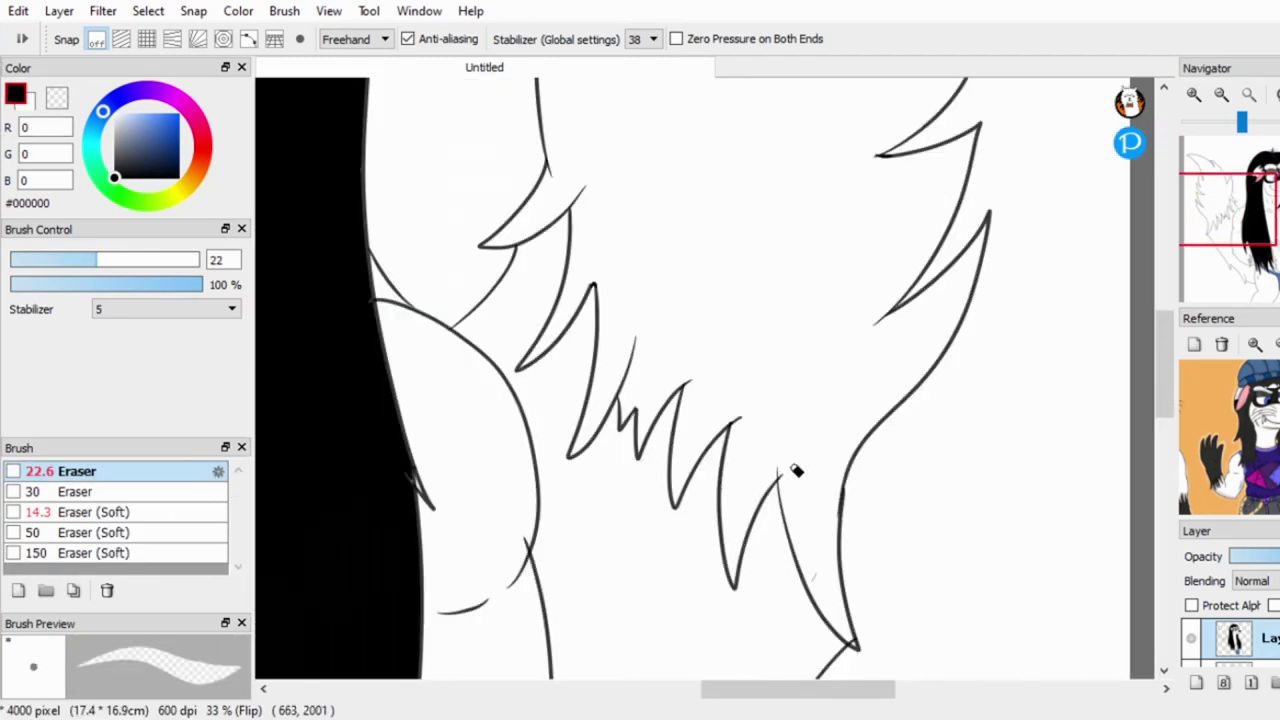
key("g")
left_click_drag(1163, 350, 1160, 395)
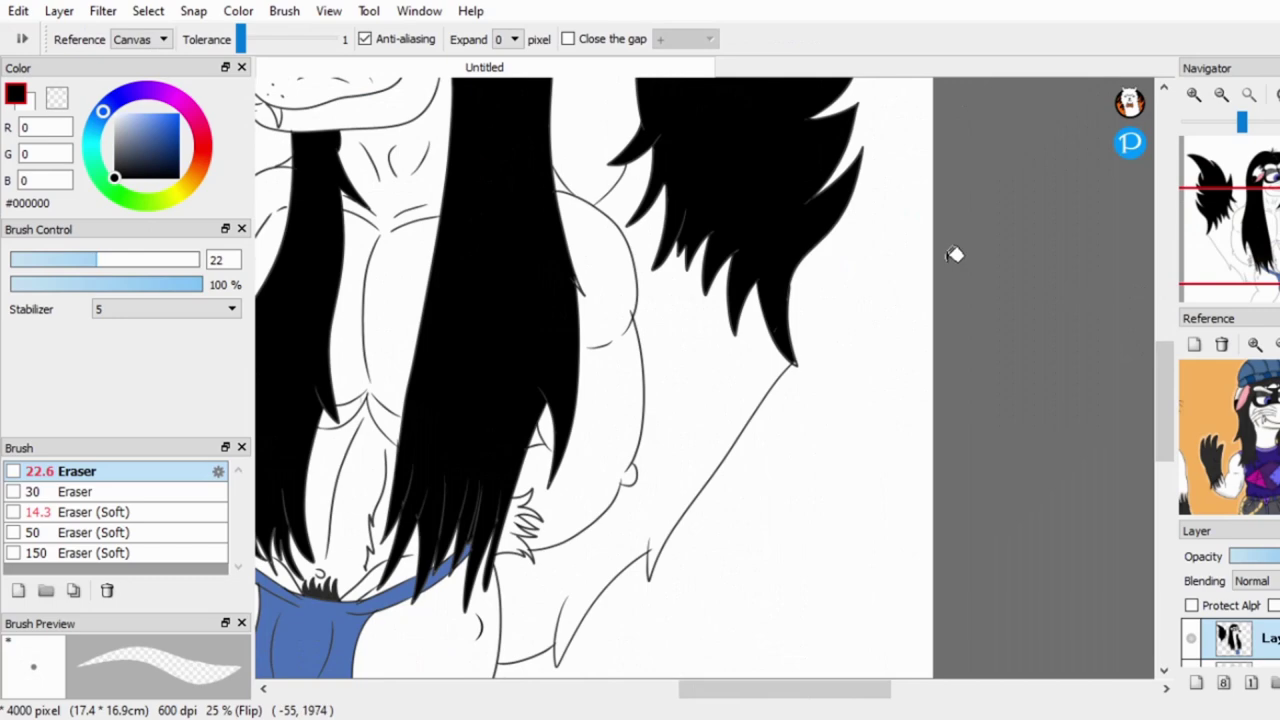
Erase part of the tail's outer edge below the black tip and redraw it as jagged fur.
key("e")
scroll(766, 394, "up", 2)
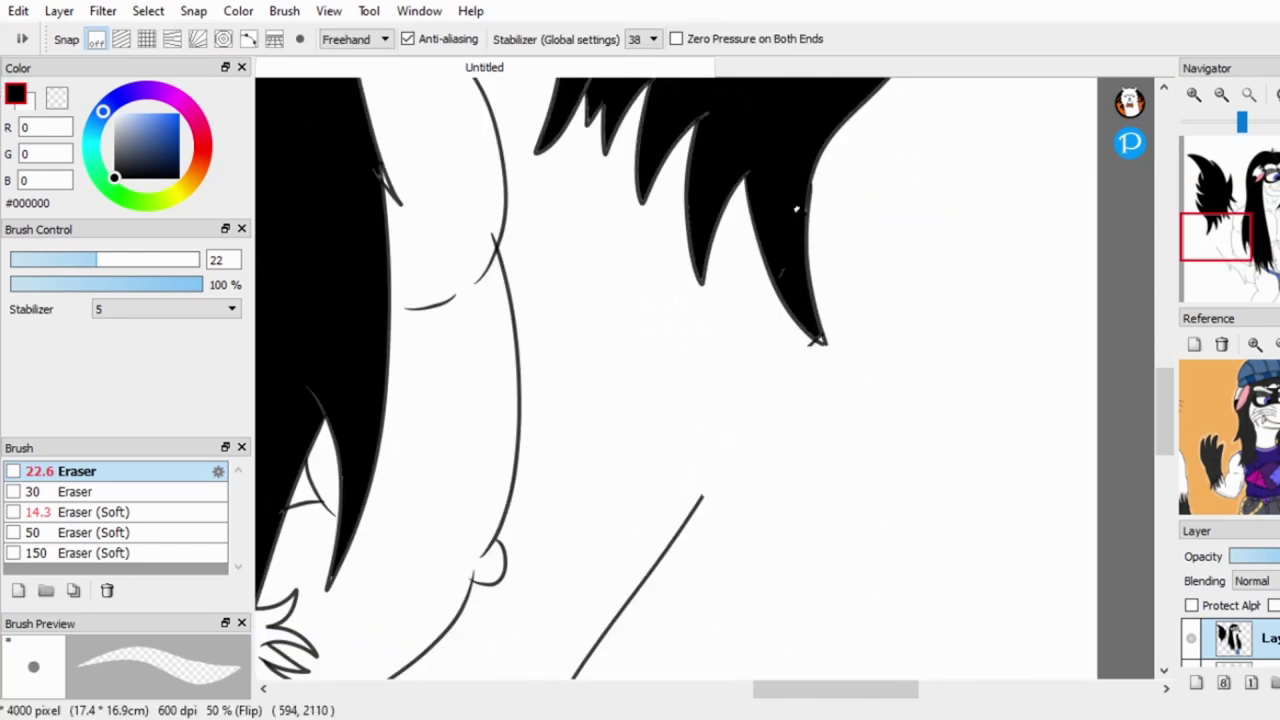
key("b")
scroll(718, 443, "down", 3)
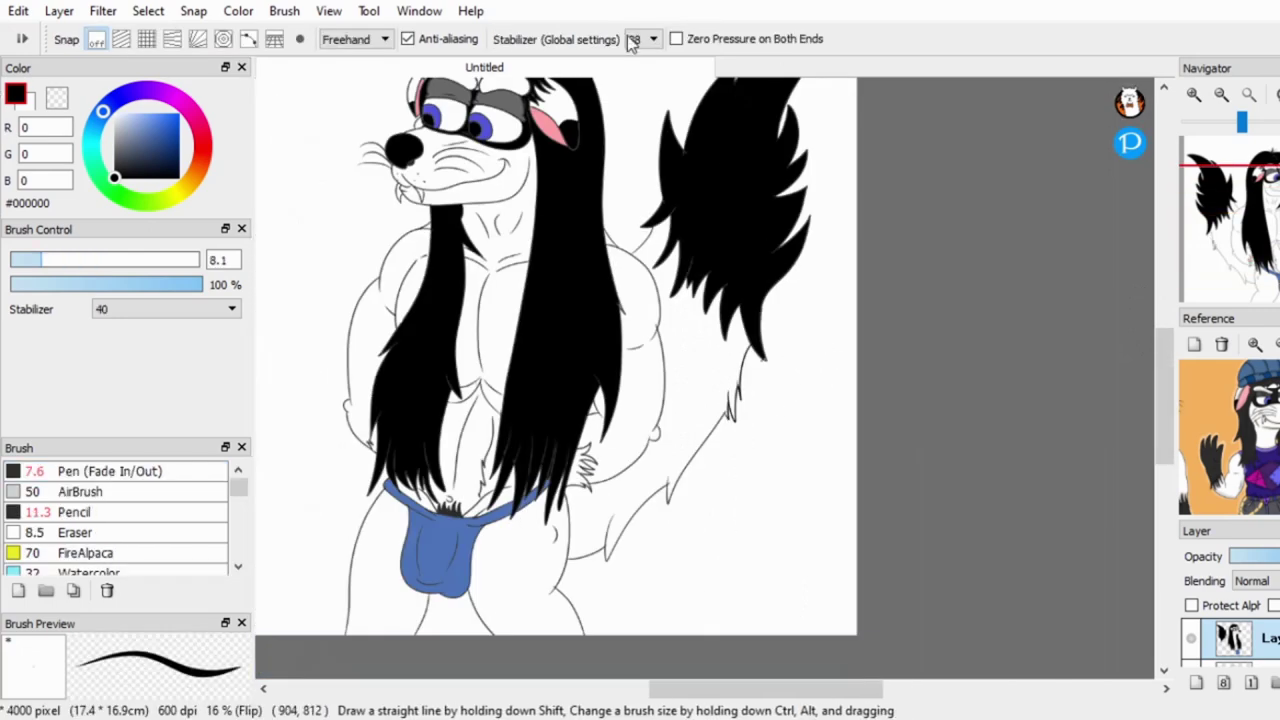
Replace the tail's inner edge near the shoulder with a jagged fur line and turn off the mirrored canvas view.
key("e")
scroll(578, 255, "up", 4)
key("b")
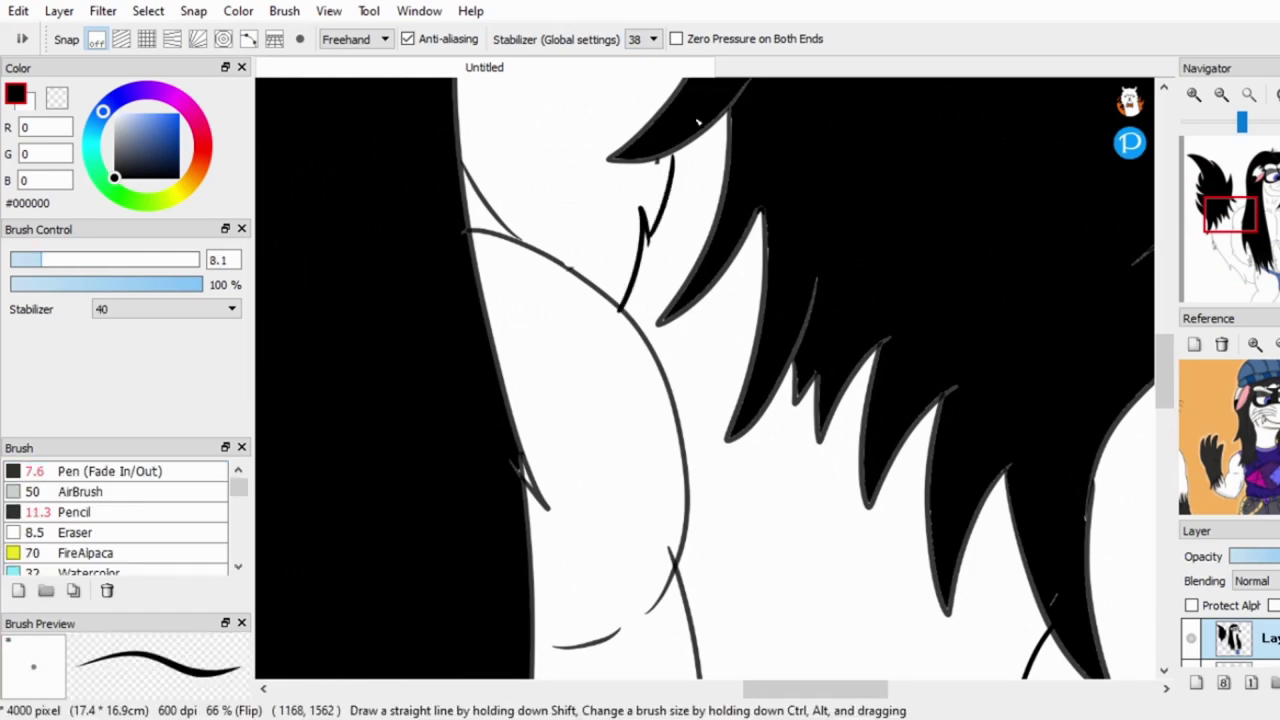
scroll(672, 160, "down", 5)
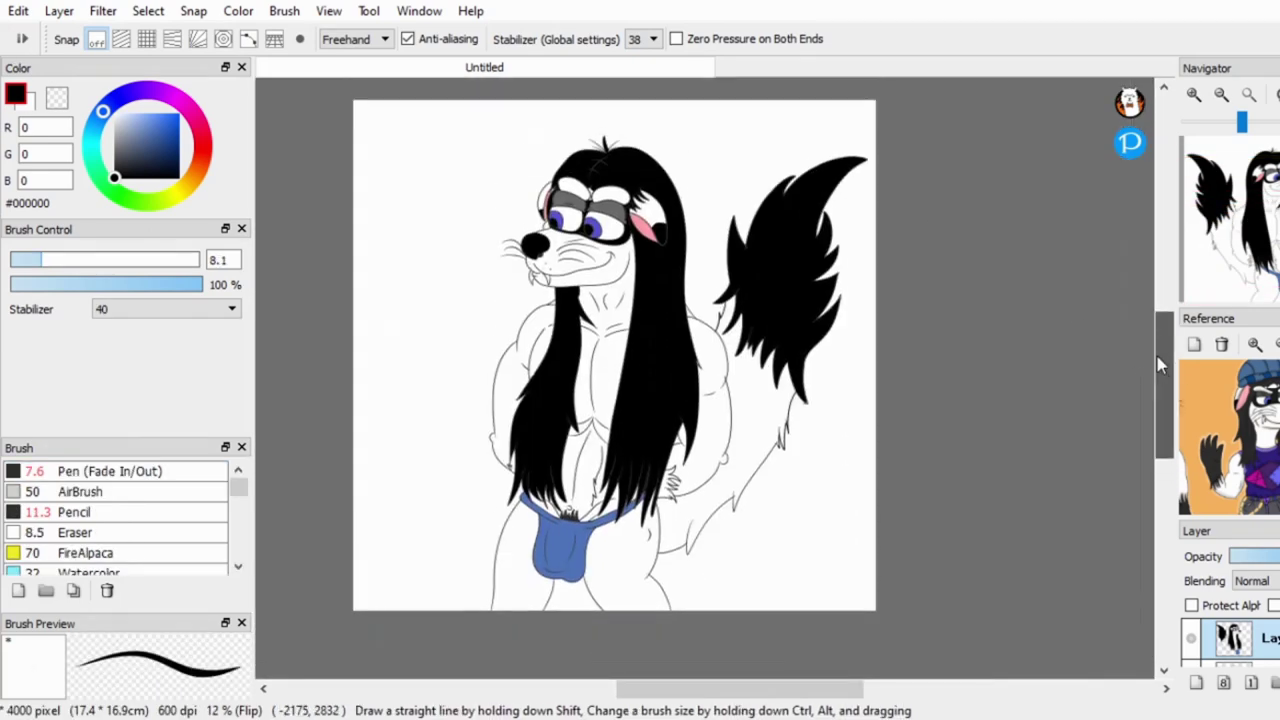
key("h")
Fill the torso between the long hair strands with light grey (#EFEFEF).
scroll(1060, 385, "up", 2)
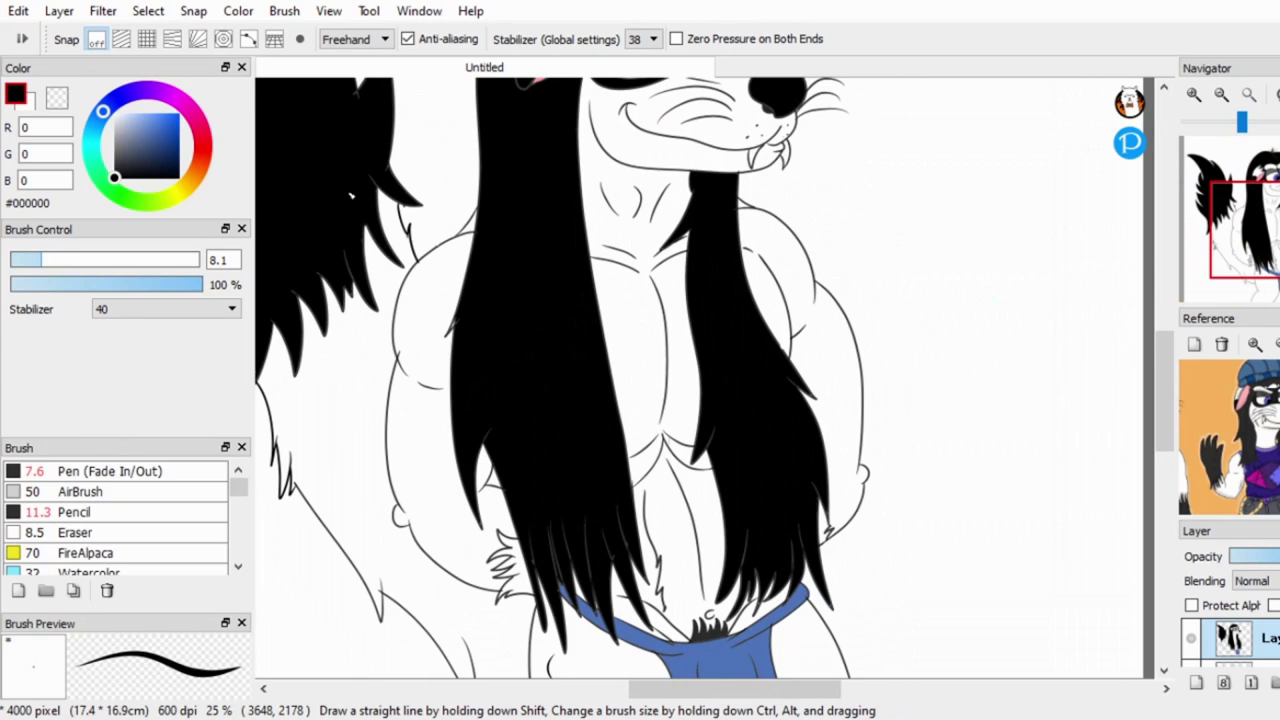
left_click(120, 120)
key("g")
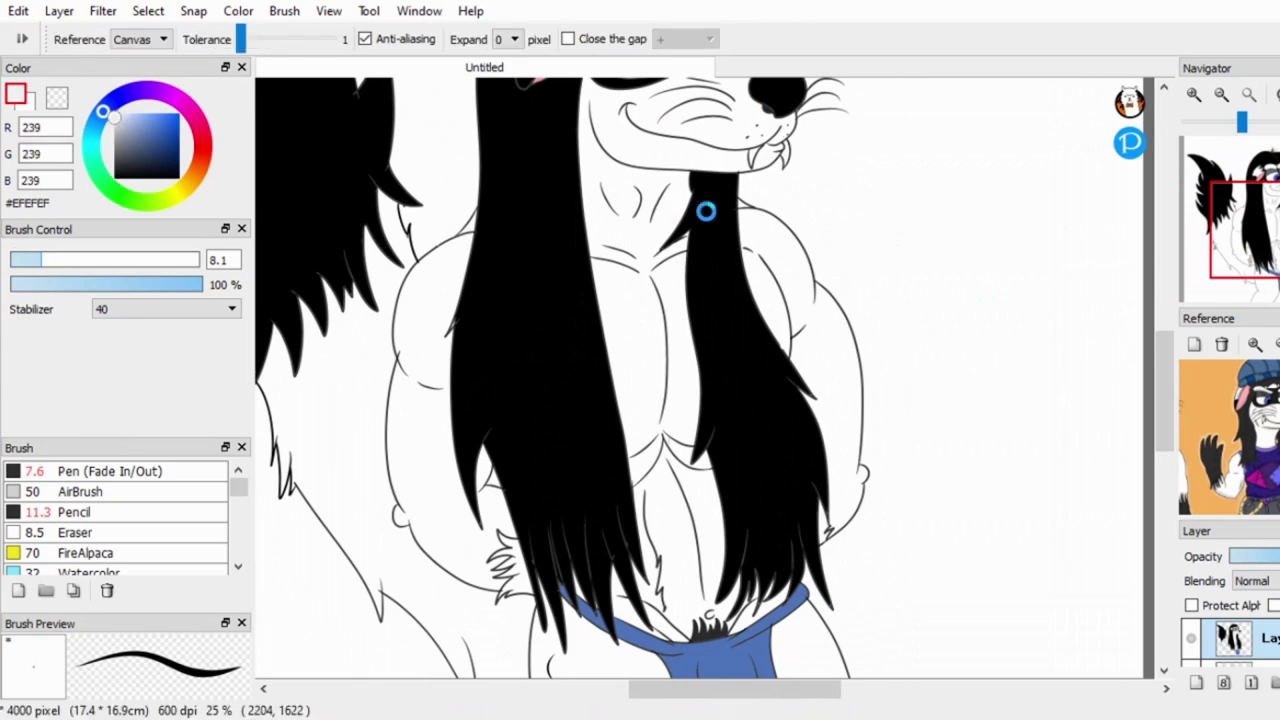
left_click(703, 209)
left_click(837, 277)
key("ctrl+z")
left_click(670, 580)
scroll(686, 601, "up", 2)
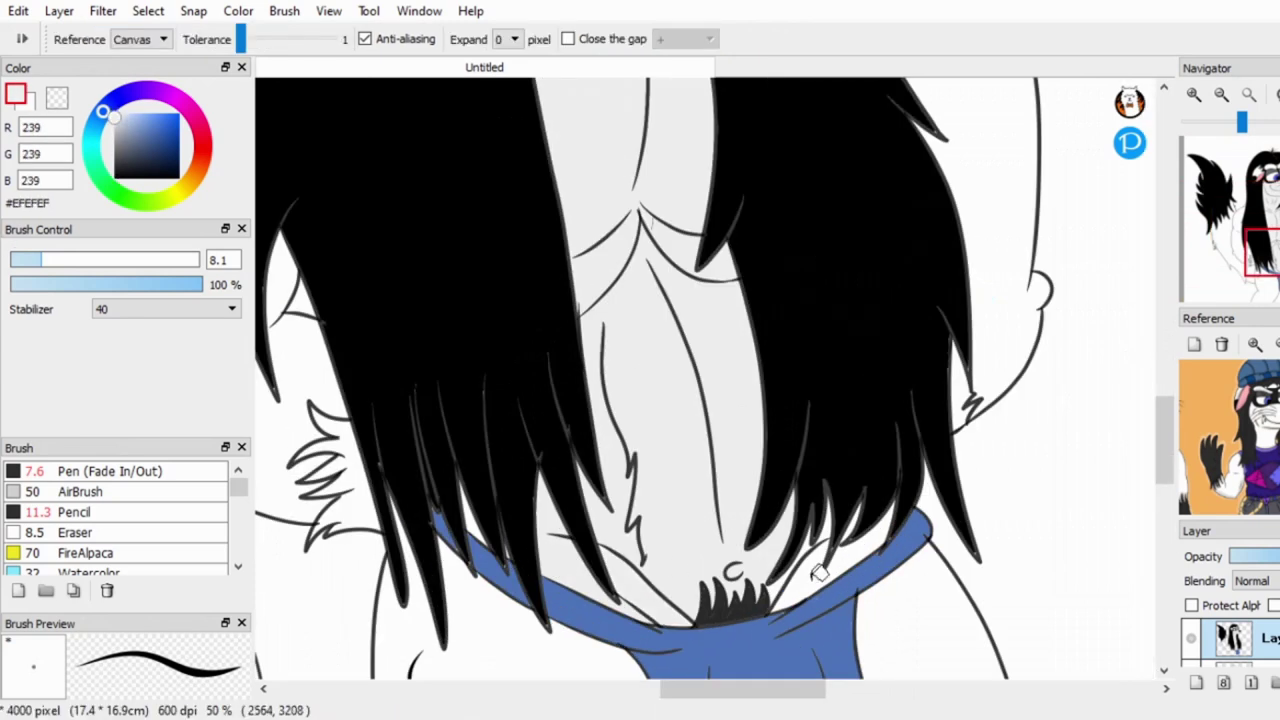
Fill the face, arms and legs with the same light grey (#EFEFEF).
scroll(820, 575, "up", 2)
scroll(834, 585, "down", 3)
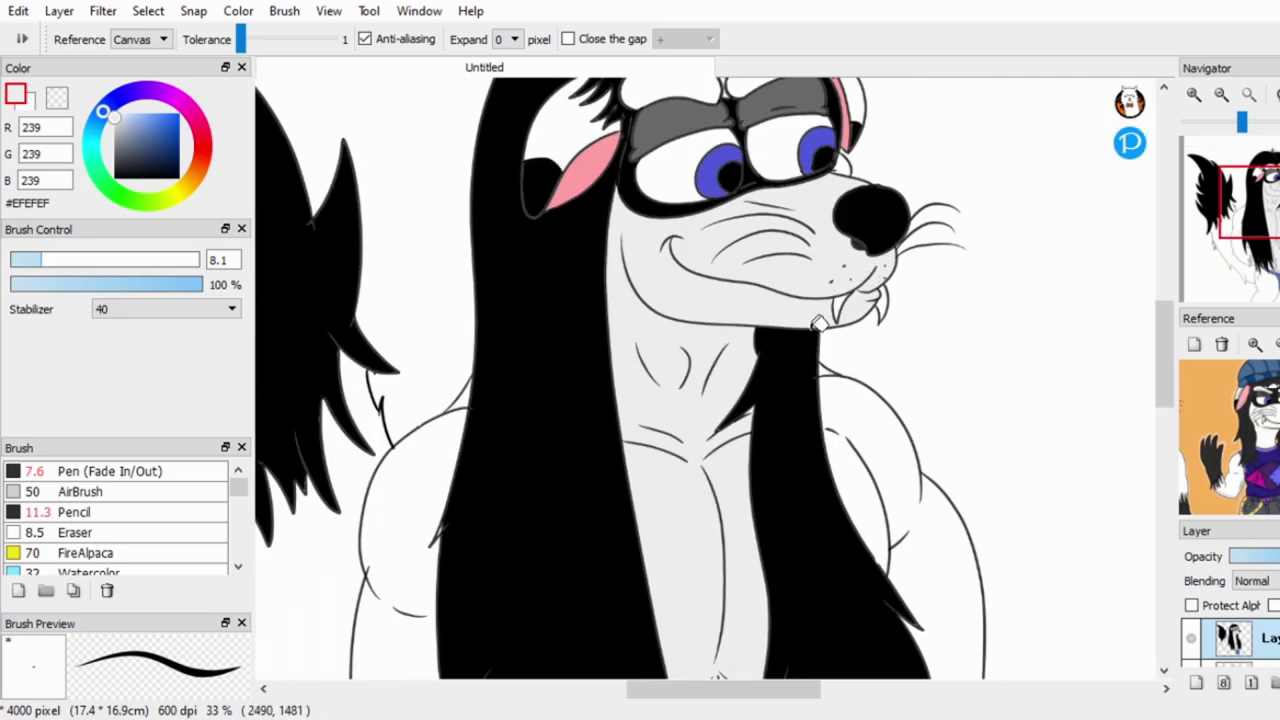
mouse_move(1162, 383)
left_mouse_down()
mouse_move(1160, 368)
mouse_move(1164, 410)
left_mouse_up()
scroll(421, 265, "up", 3)
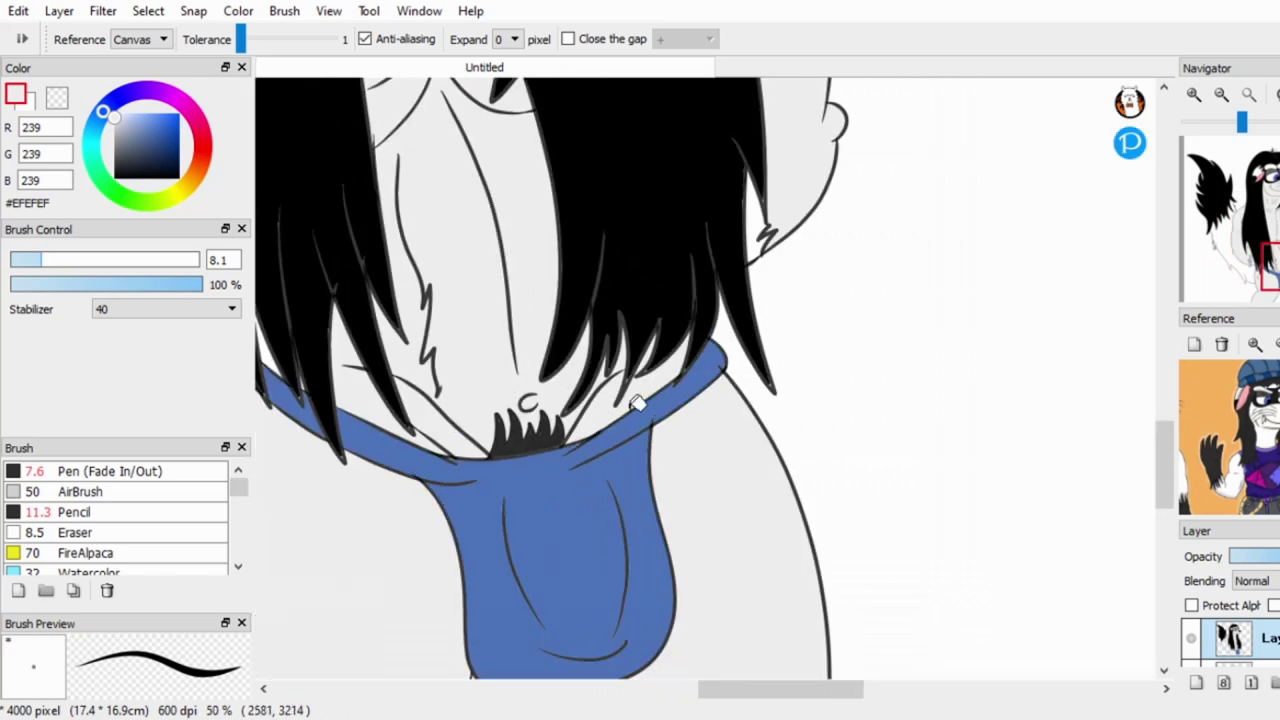
Refill the face, chest, arms, legs and lower tail with white (#FFFFFF).
scroll(753, 220, "down", 5)
scroll(595, 204, "up", 3)
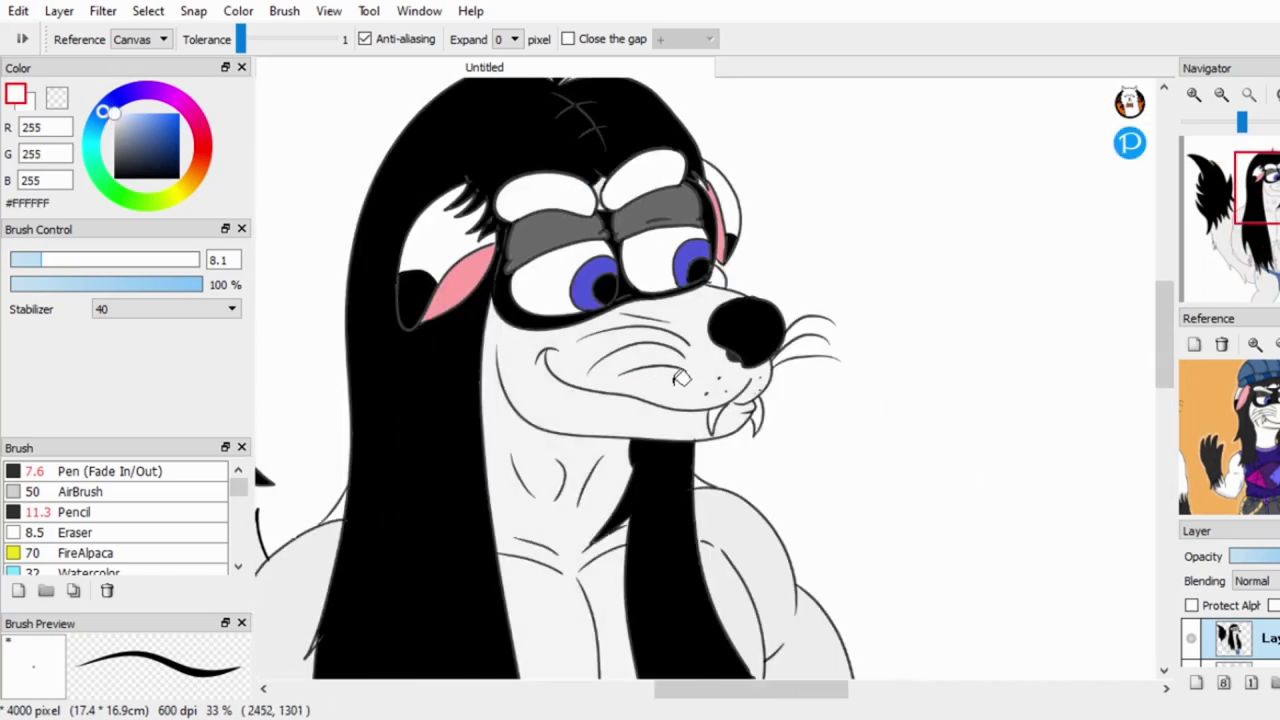
scroll(635, 173, "up", 2)
scroll(605, 590, "down", 3)
scroll(605, 590, "up", 1)
scroll(343, 543, "down", 1)
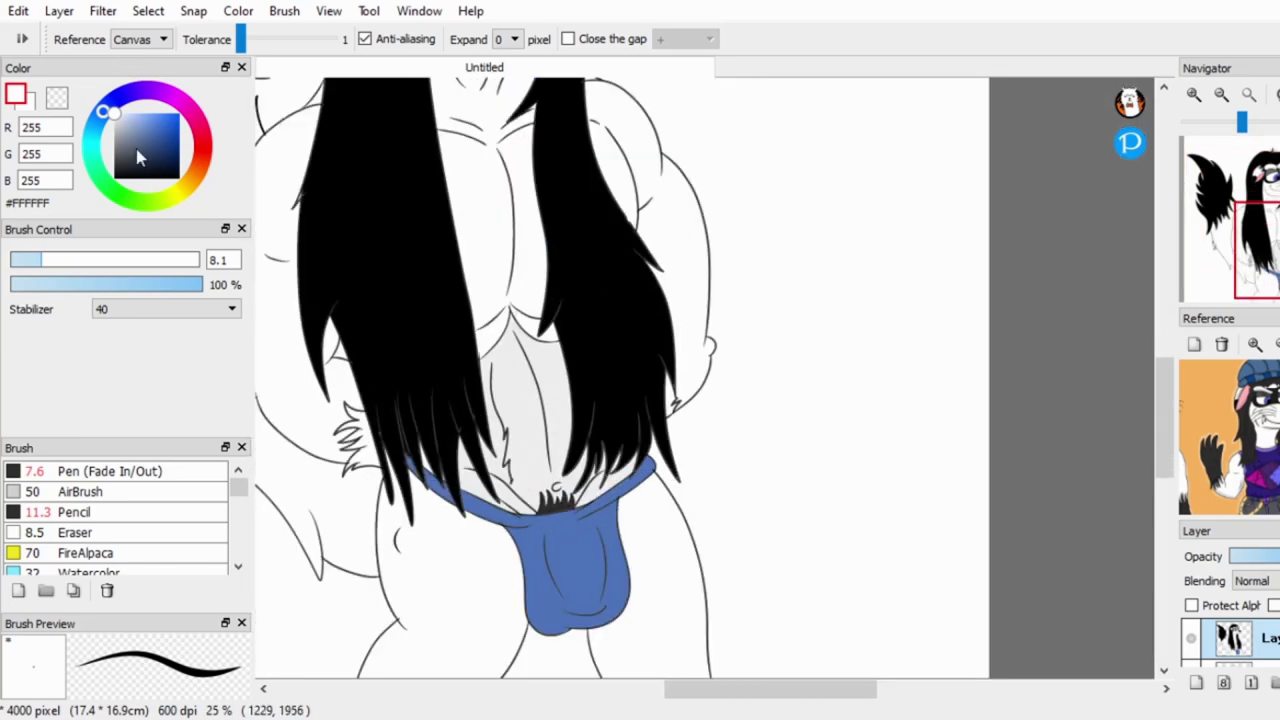
Fill the belly and the gaps between the hair strands above the waistband with bluish grey (#C9CDD3).
left_click(577, 373)
scroll(577, 373, "up", 2)
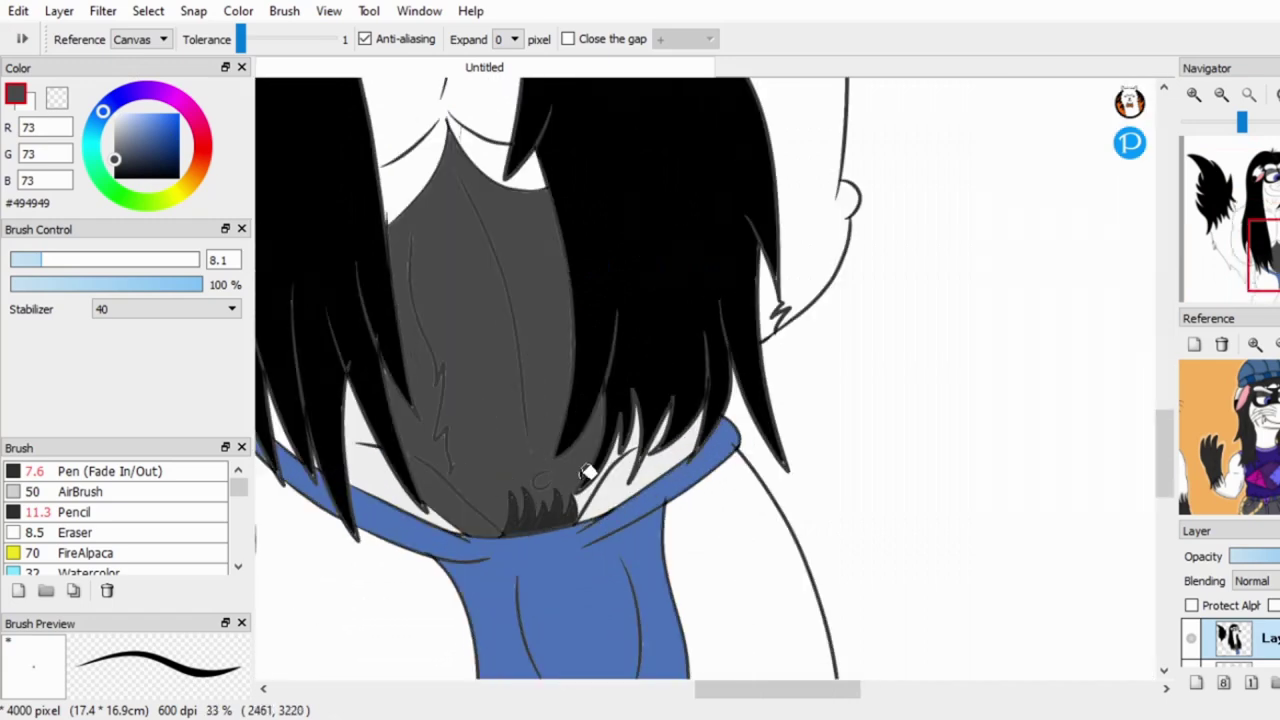
left_click(117, 125)
left_click(533, 357)
left_click(457, 482)
left_click(335, 412)
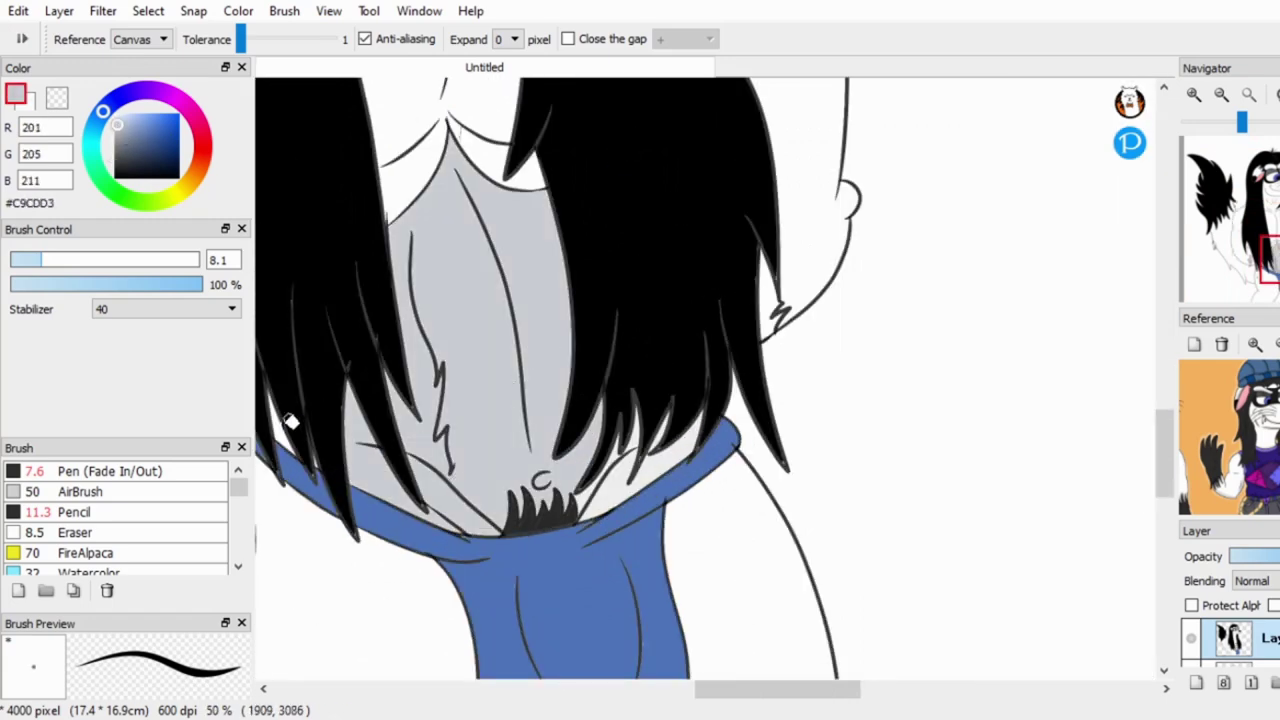
left_click(285, 425)
left_click(652, 460)
Fill the small fur area between the hair and the far forearm with near-black (#191919).
scroll(655, 440, "up", 1)
scroll(956, 263, "up", 3)
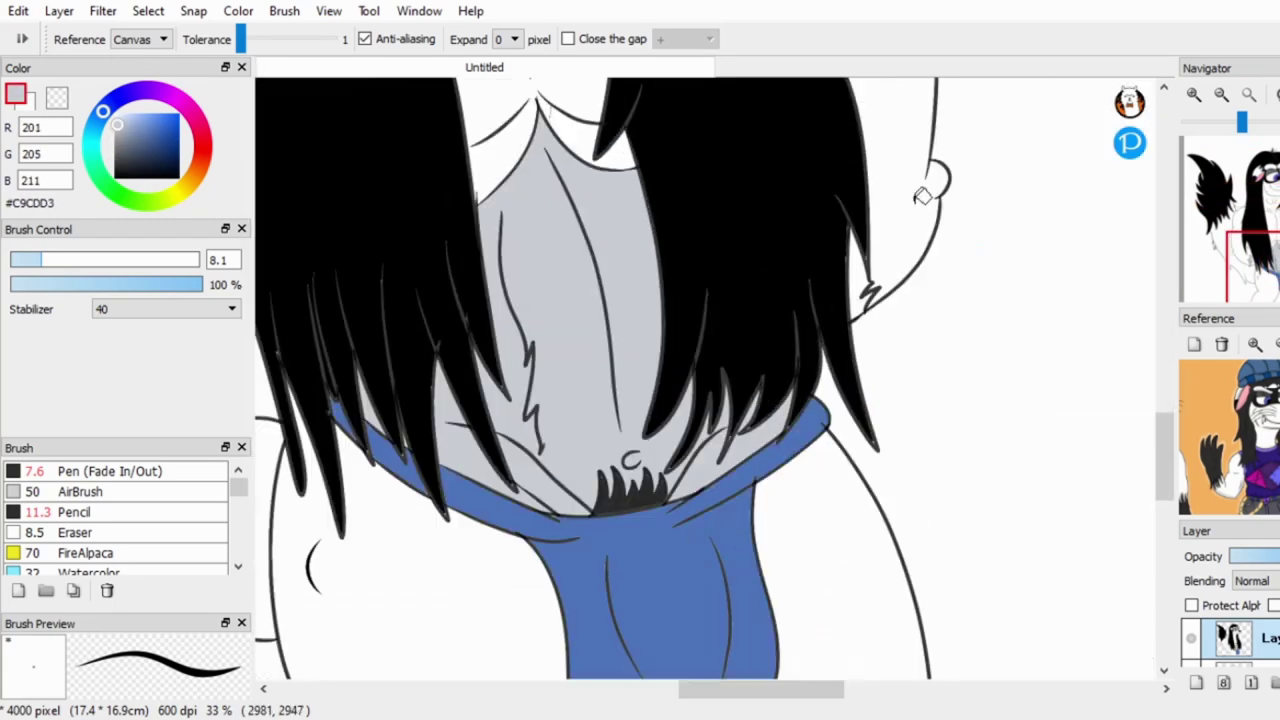
left_click(793, 330, "alt")
left_click(800, 300)
key("ctrl+z")
scroll(764, 335, "down", 5)
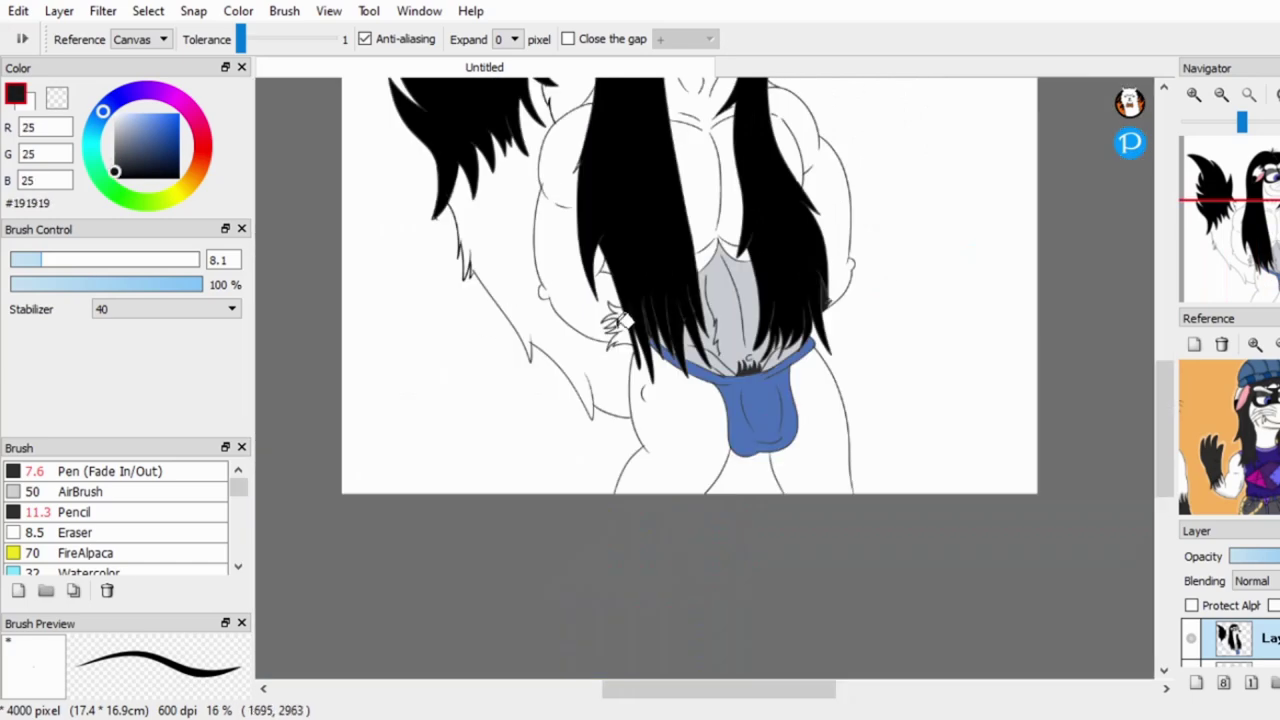
Draw extra zigzag fur spikes above the near arm's fur tuft beside the hair and fill the tuft with near-black (#191919).
key("b")
scroll(513, 170, "up", 5)
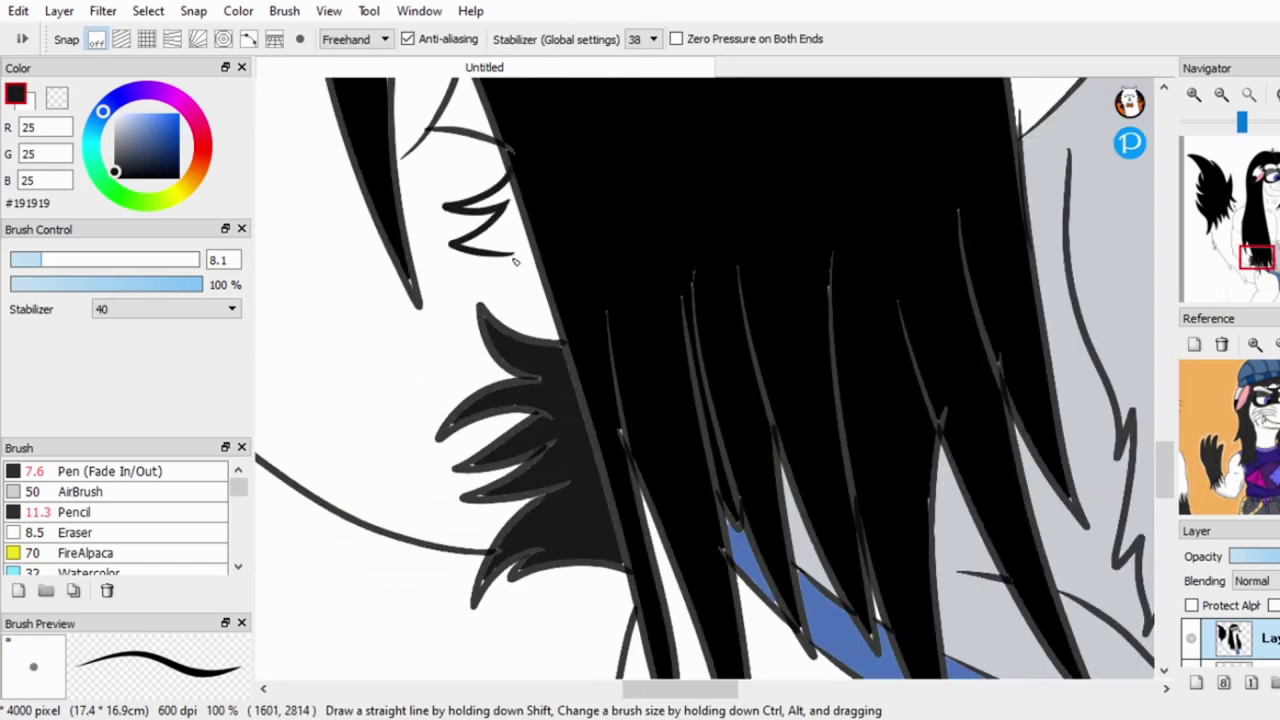
key("g")
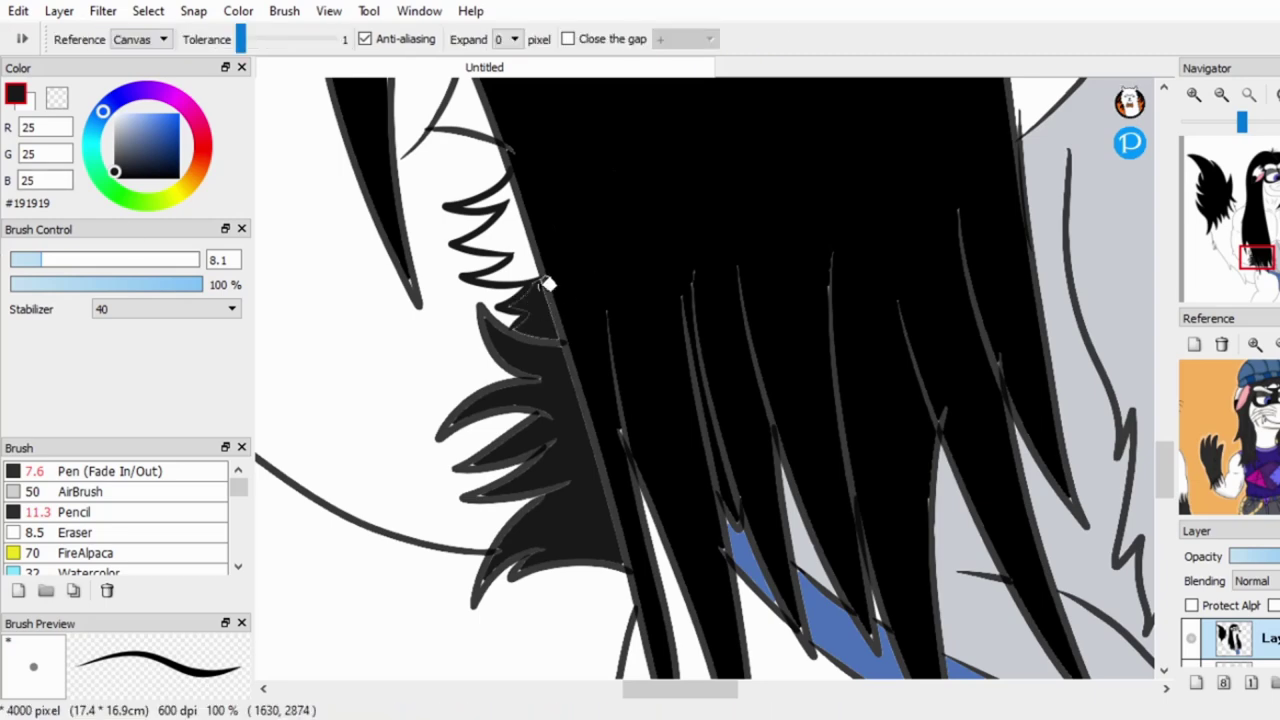
scroll(1046, 422, "down", 4)
scroll(1046, 422, "down", 1)
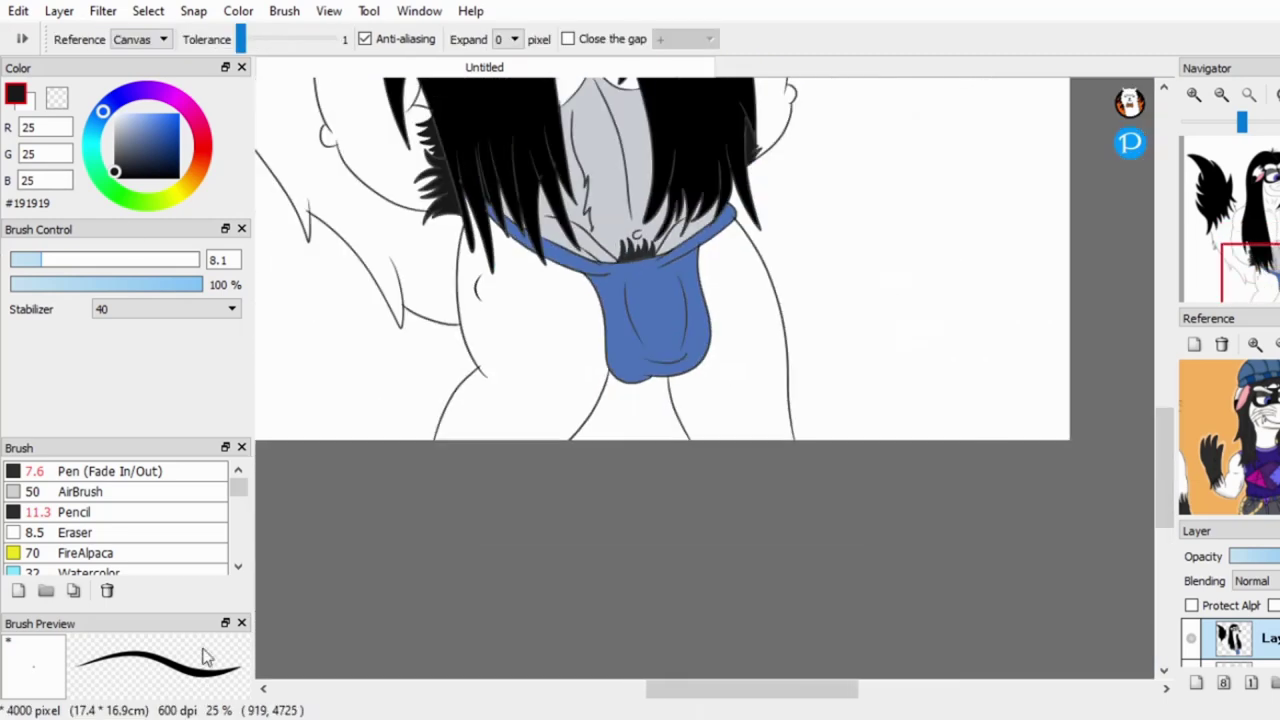
Set up a black shading pen with size 21 and 14 % opacity.
left_click(754, 355, "alt")
left_click_drag(1165, 470, 1157, 360)
left_click(470, 330, "alt")
mouse_move(166, 284)
left_mouse_down()
mouse_move(66, 284)
mouse_move(131, 260)
left_mouse_up()
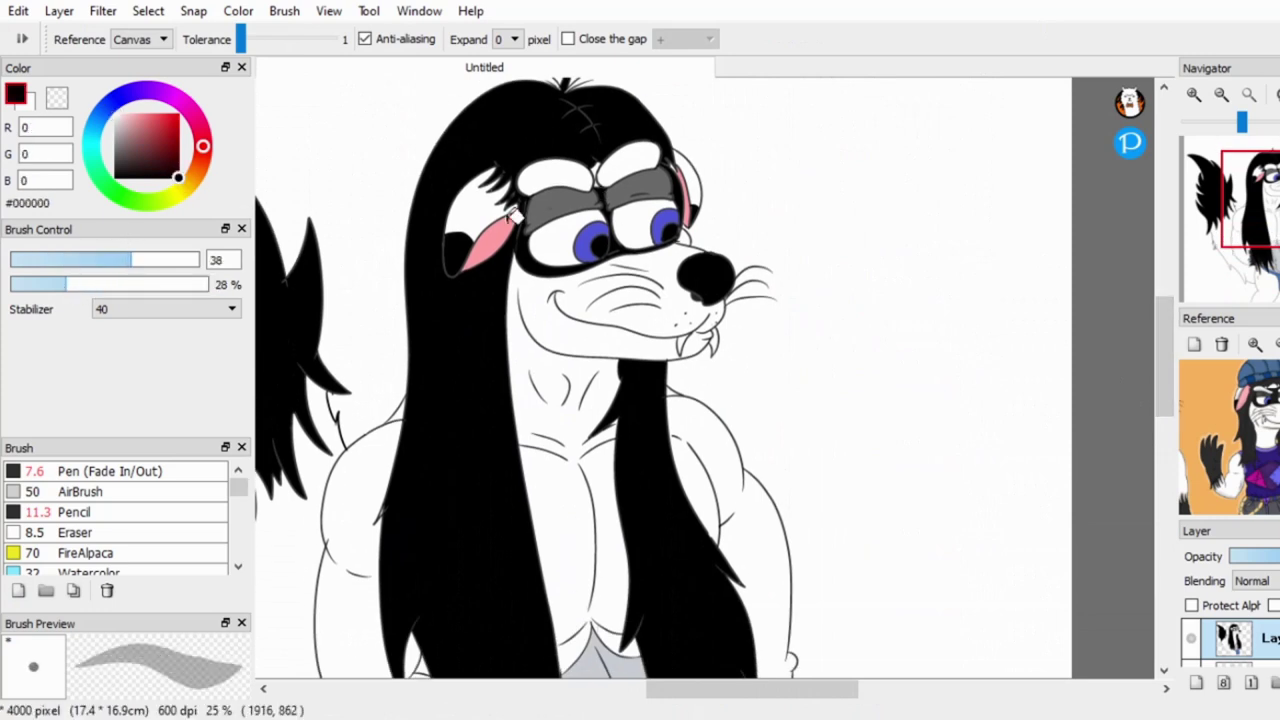
key("b")
left_click_drag(66, 284, 38, 284)
Shade along the cheek line, the underside of the jaw and the corner of the smile.
scroll(567, 287, "up", 2)
left_click_drag(468, 285, 507, 407)
left_click_drag(804, 430, 498, 385)
mouse_move(468, 295)
left_mouse_down()
mouse_move(765, 432)
mouse_move(553, 308)
left_mouse_up()
Shade around the chin, along the smile line and beside the crease below the eyes.
scroll(553, 308, "up", 1)
mouse_move(950, 368)
left_mouse_down()
mouse_move(760, 420)
mouse_move(610, 197)
mouse_move(935, 405)
left_mouse_up()
key("ctrl+z")
key("ctrl+z")
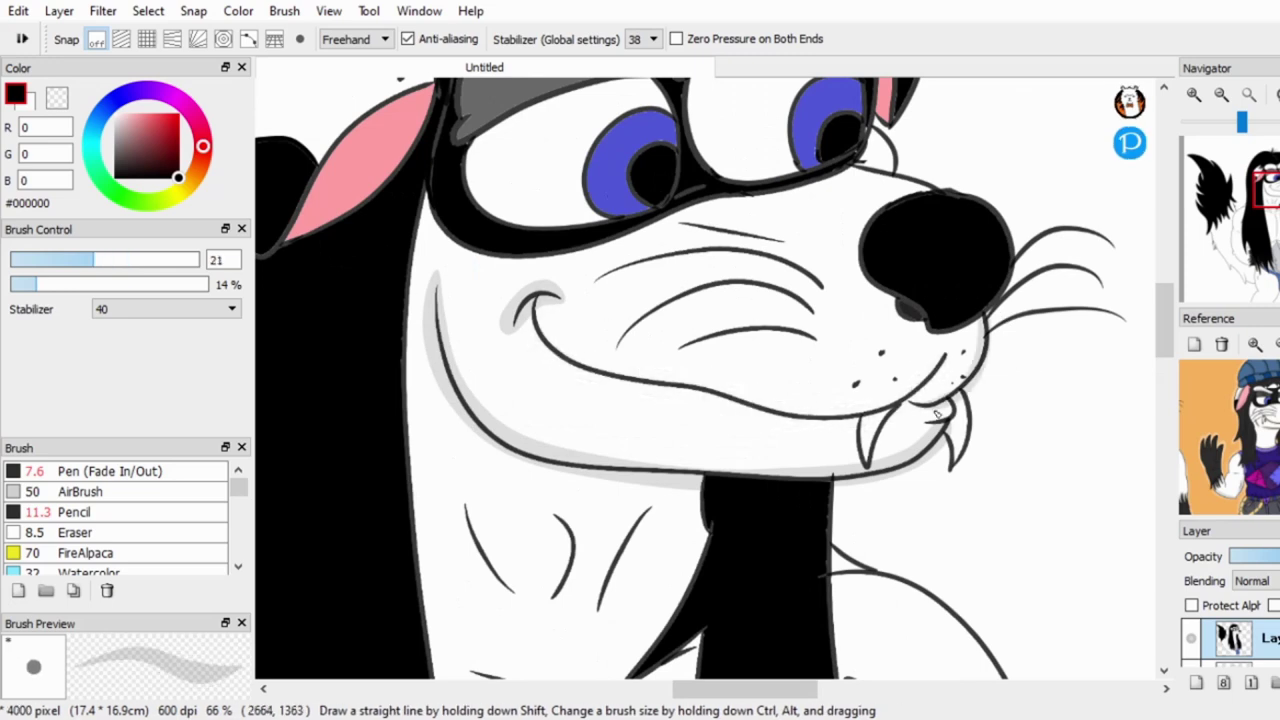
key("ctrl+y")
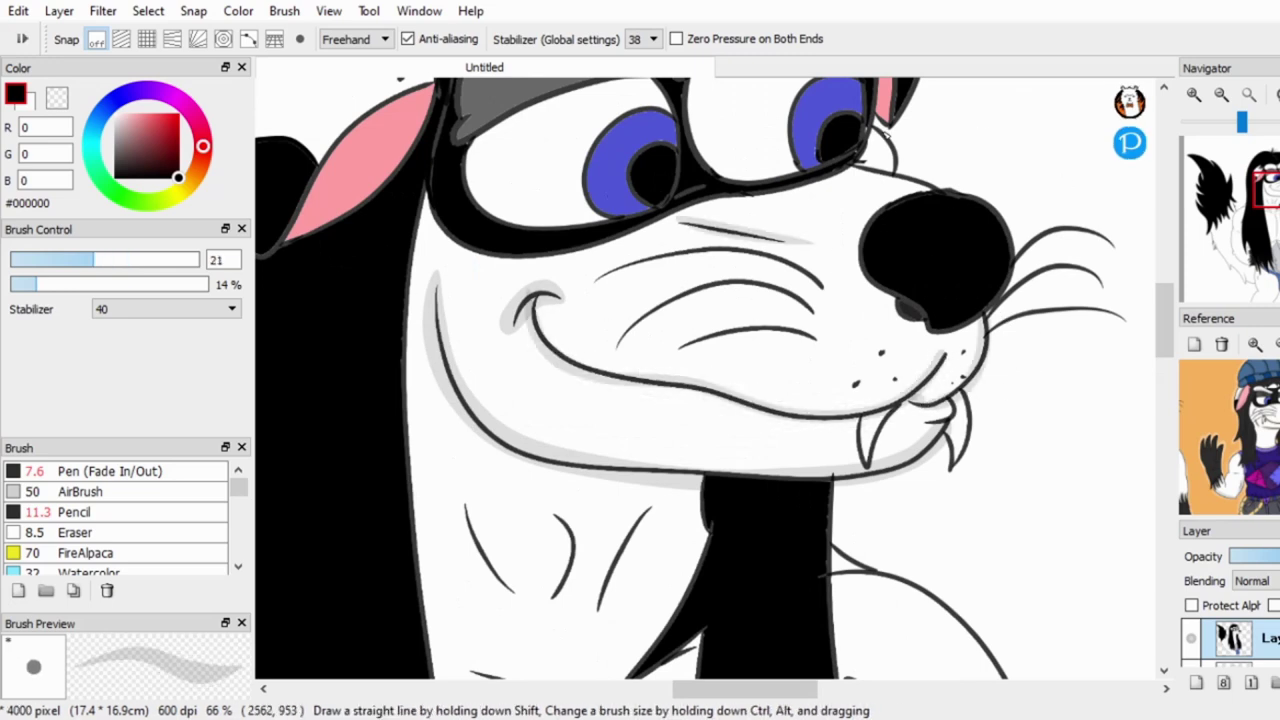
Draw a curved shadow edge in the nearer eye's white with a 5.2 pen and fill the shadow with light grey (#DFDFDF).
scroll(511, 299, "up", 3)
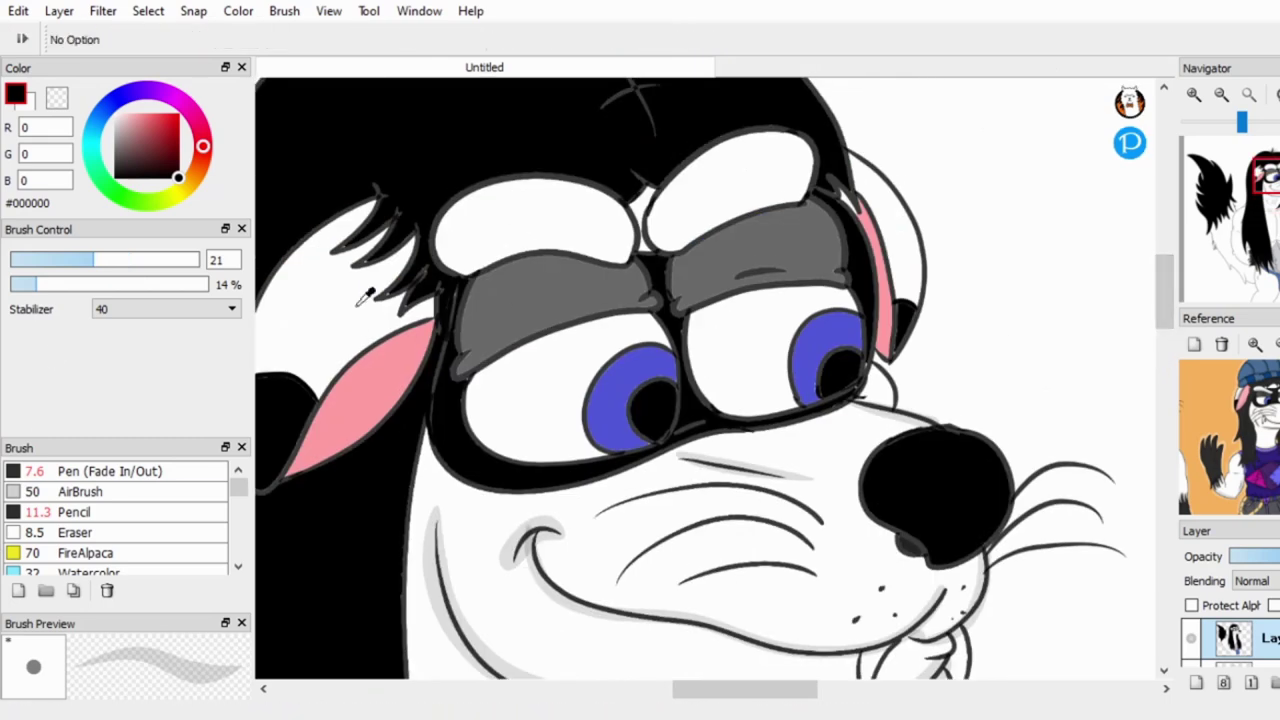
key("e")
scroll(494, 415, "up", 1)
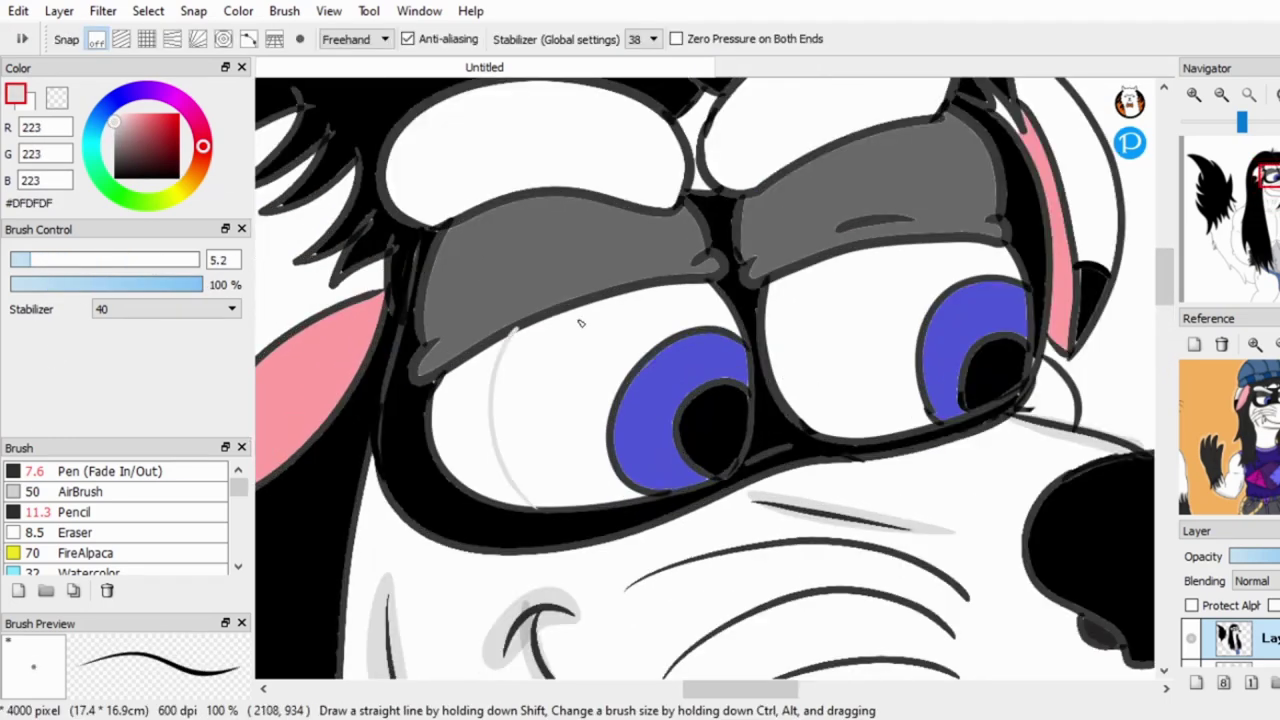
scroll(597, 471, "up", 2)
key("g")
left_click(423, 300)
Draw a curved shadow edge in the other eye's white and fill that area with the same light grey.
key("b")
scroll(621, 229, "down", 2)
scroll(548, 186, "up", 2)
mouse_move(598, 178)
left_mouse_down()
mouse_move(692, 522)
mouse_move(694, 486)
mouse_move(700, 505)
left_mouse_up()
key("ctrl+z")
key("g")
left_click(591, 394)
Draw a zigzag highlight line in the farther eye's iris with a size 3 pen in lighter blue (#737DDF).
scroll(596, 330, "down", 4)
left_click(665, 332, "alt")
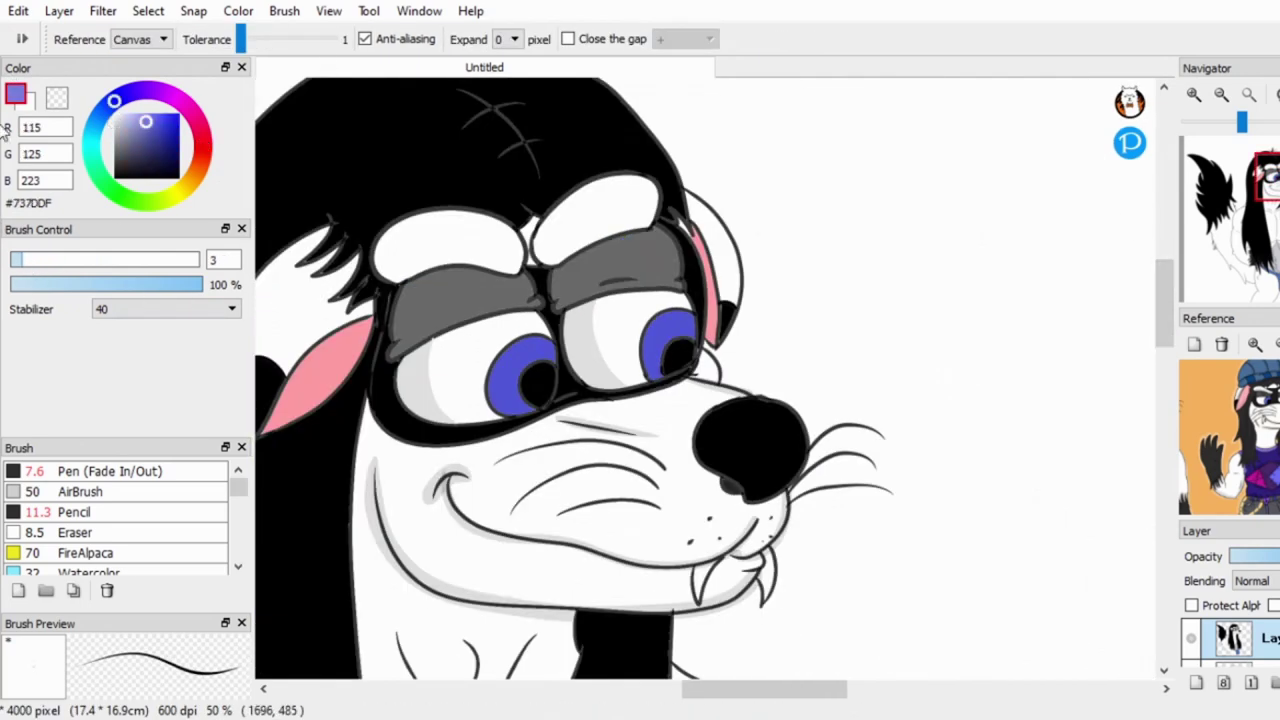
key("b")
scroll(612, 342, "up", 3)
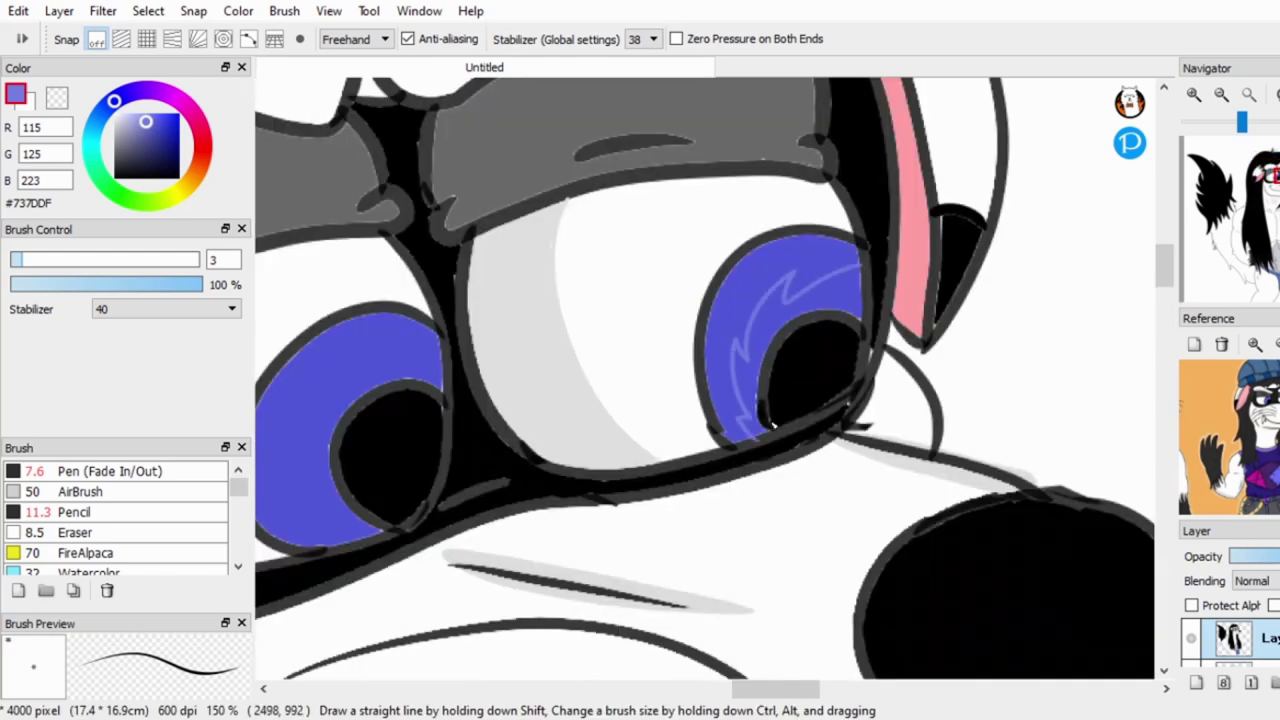
Draw the matching zigzag line in the nearer eye's iris and fill the outer part of both irises with lighter blue (#737DDF).
key("g")
scroll(763, 264, "down", 3)
scroll(716, 238, "up", 3)
key("b")
left_click_drag(575, 327, 640, 408)
key("g")
left_click(551, 320)
scroll(551, 320, "down", 3)
scroll(602, 294, "up", 3)
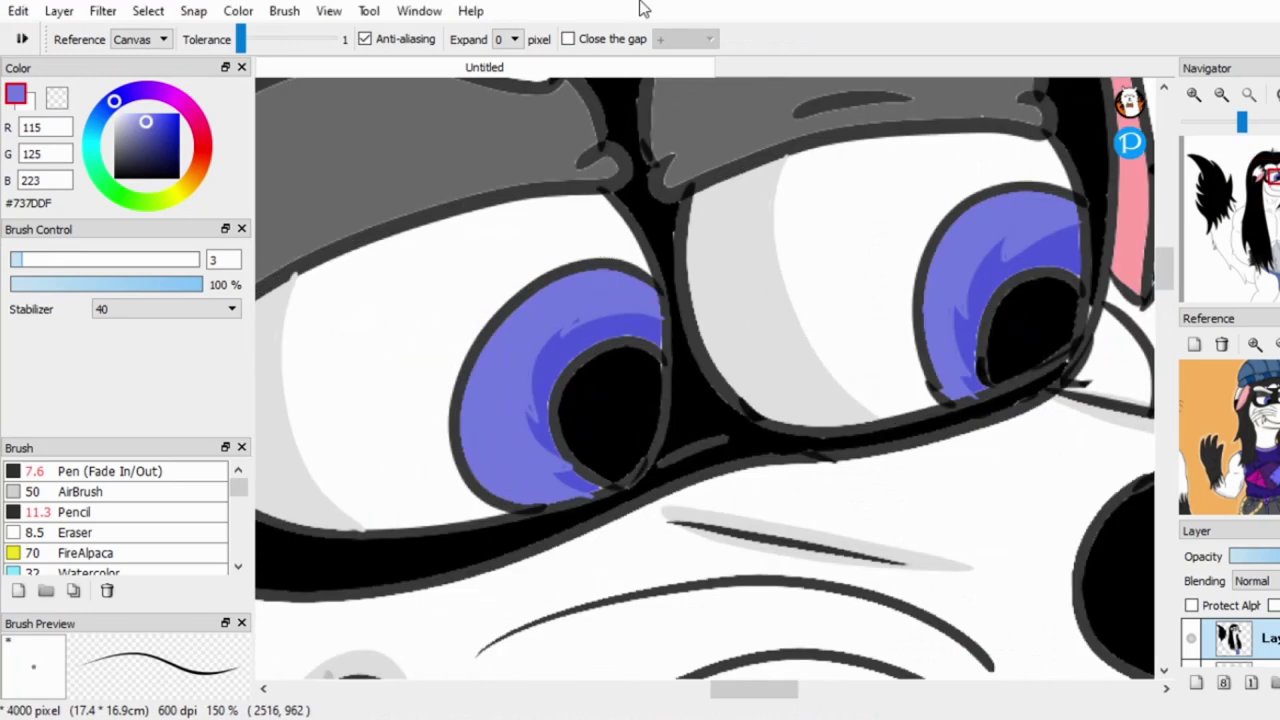
Outline a rounded shadow around the crease of the tail-side arm in grey (#C7C7C7) and fill it.
scroll(1138, 343, "down", 3)
scroll(1161, 306, "down", 3)
key("b")
left_click(150, 112)
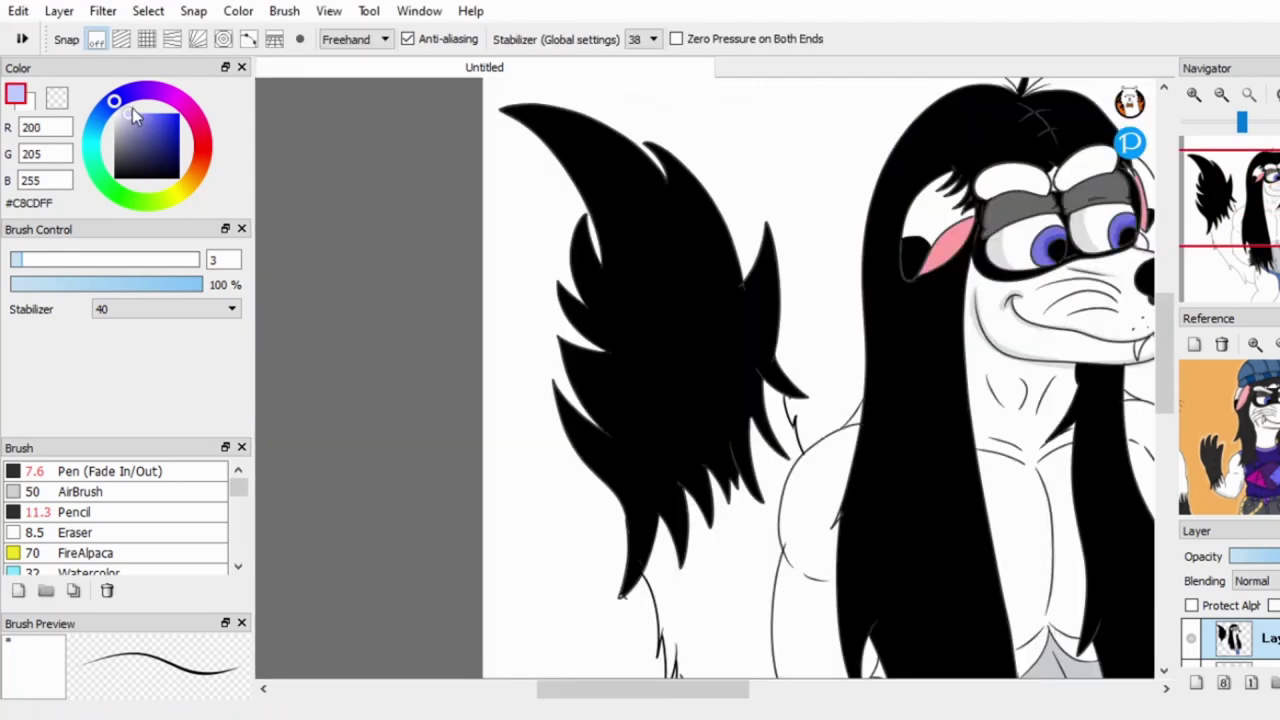
scroll(720, 420, "up", 2)
left_click_drag(738, 410, 722, 500)
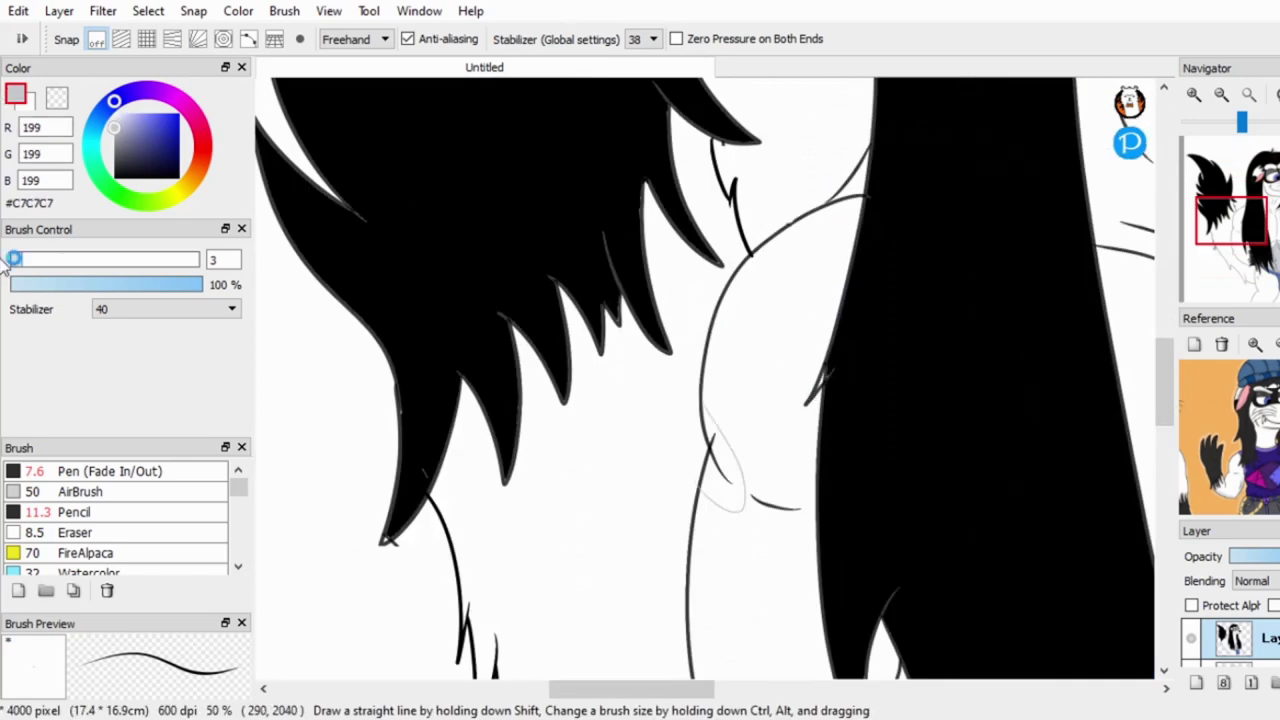
key("g")
scroll(764, 408, "up", 2)
Draw a curved shadow edge inside the tail-side shoulder outline and fill the strip with grey (#C7C7C7).
key("b")
scroll(764, 408, "down", 1)
scroll(726, 263, "up", 2)
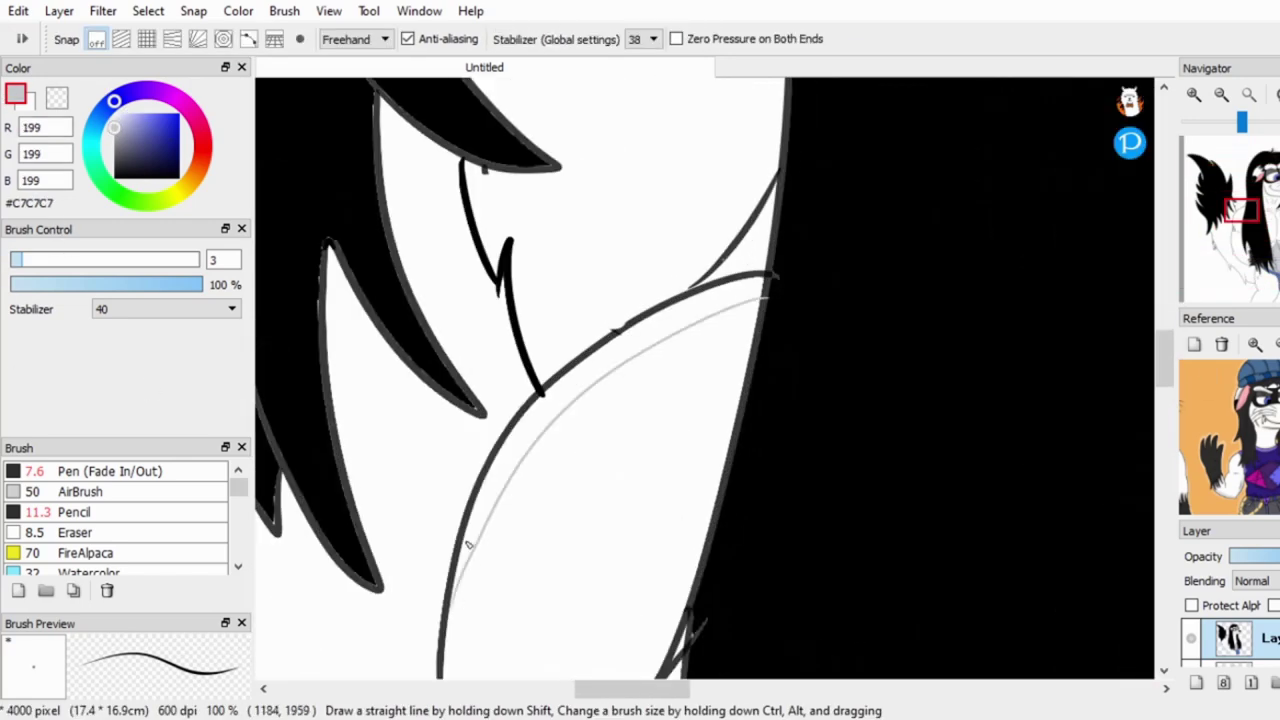
key("g")
left_click(654, 318)
scroll(654, 318, "down", 2)
Outline the shadow that the front hair lock casts from the jaw down the chest and around its pointed tip.
scroll(814, 129, "up", 3)
key("b")
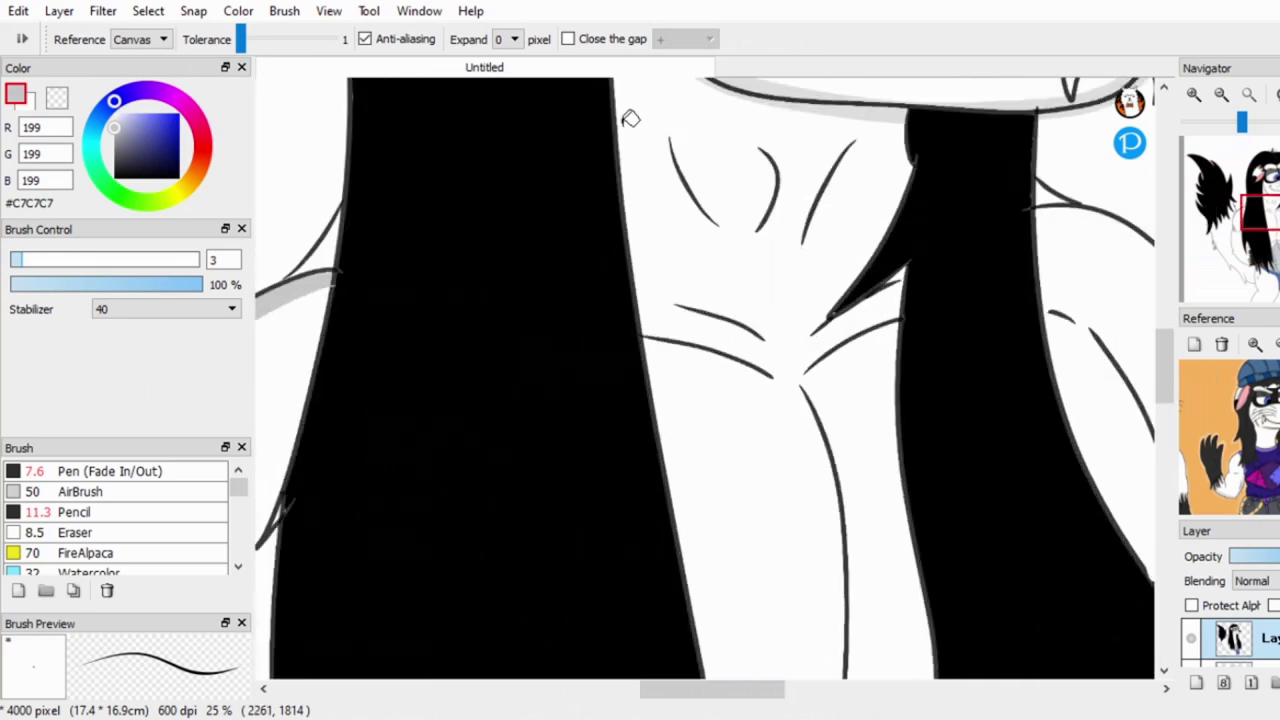
key("ctrl+z")
scroll(1040, 155, "down", 1)
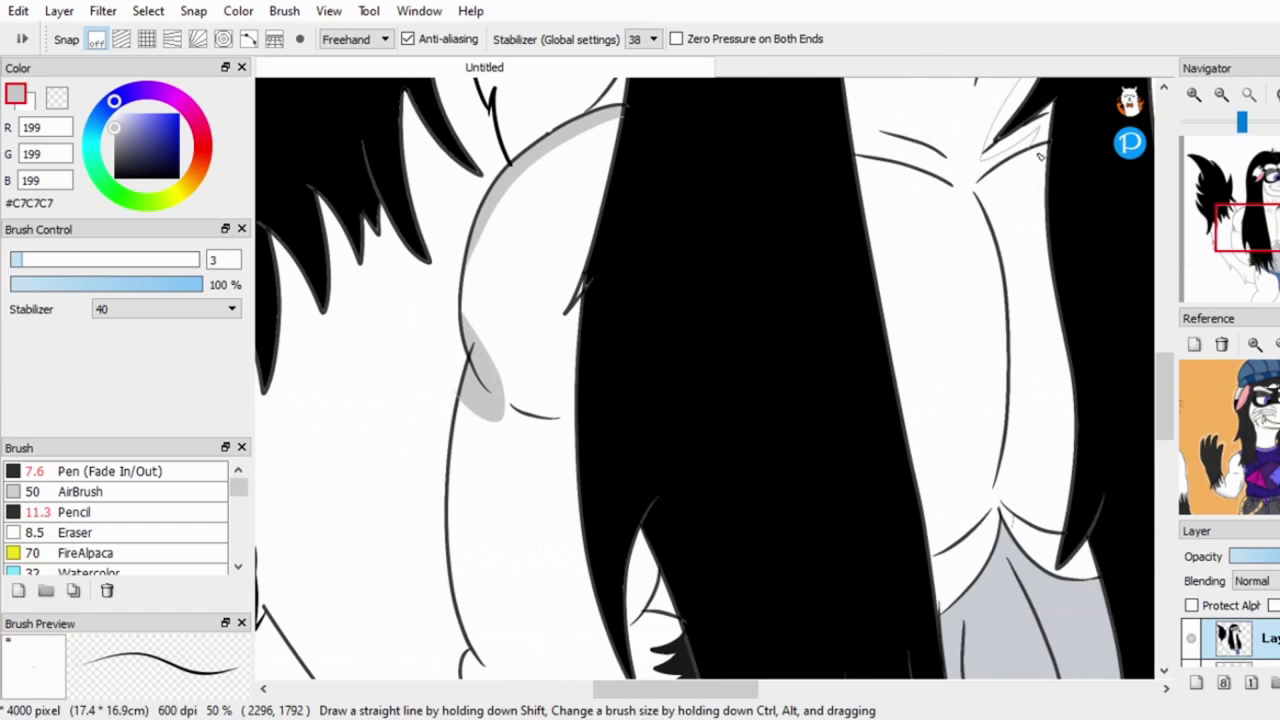
scroll(1018, 432, "up", 4)
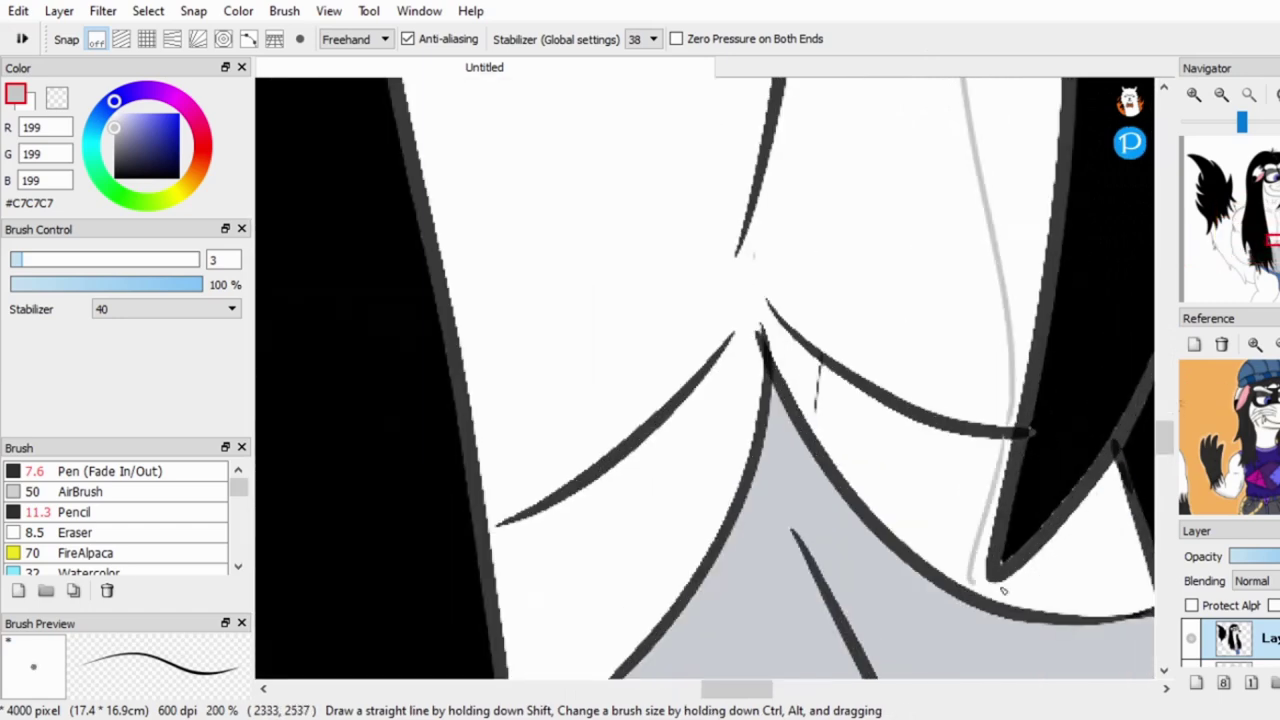
left_click(818, 687)
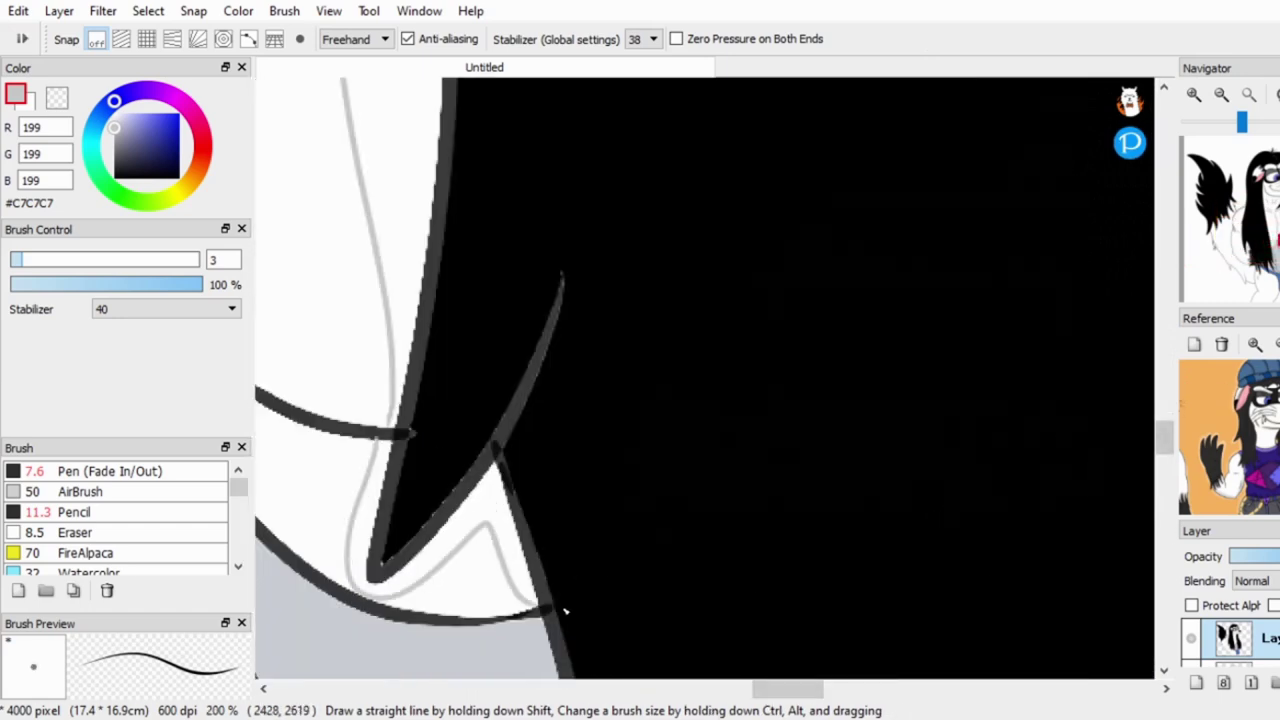
scroll(565, 610, "down", 4)
Fill the front hair lock's shadow on the neck and chest with grey (#C7C7C7).
key("g")
scroll(520, 250, "up", 2)
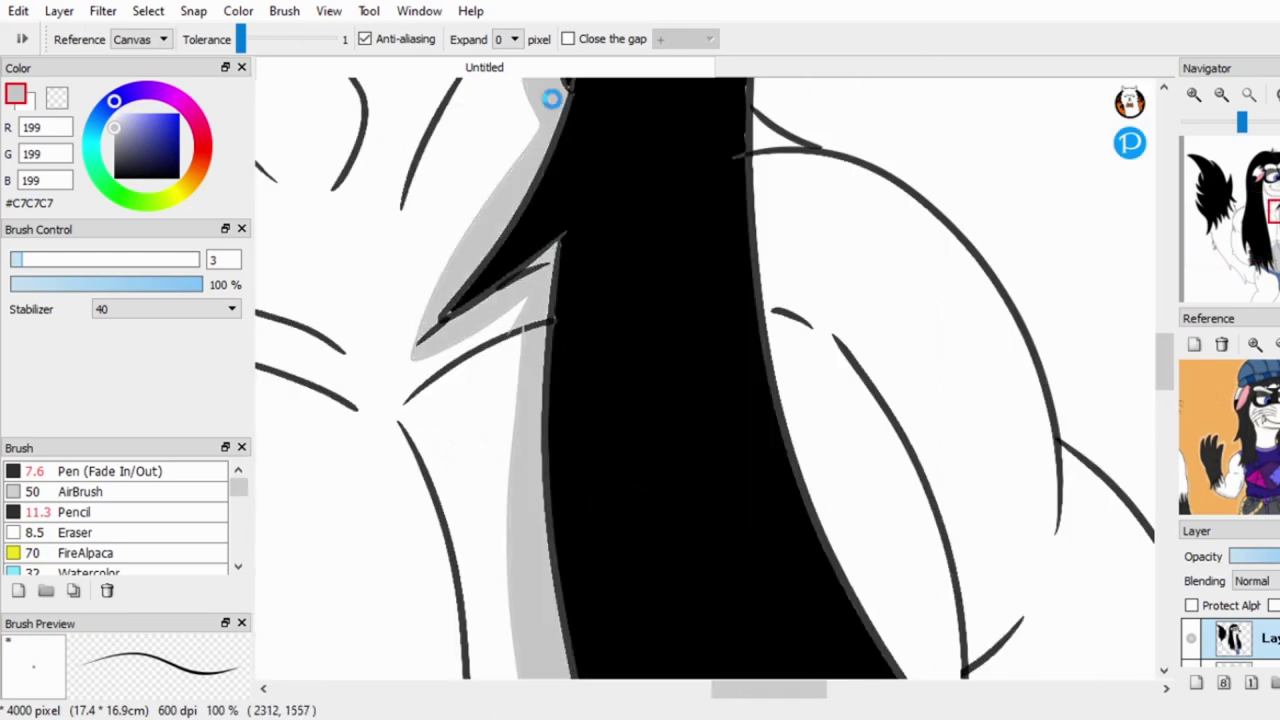
scroll(557, 95, "down", 3)
key("b")
scroll(1063, 363, "down", 3)
key("g")
scroll(533, 151, "up", 3)
left_click(570, 282)
Continue the hair shadow's outline over the light grey belly, around the strand tips down to the dark fur tuft.
key("b")
scroll(600, 400, "down", 2)
scroll(696, 411, "up", 1)
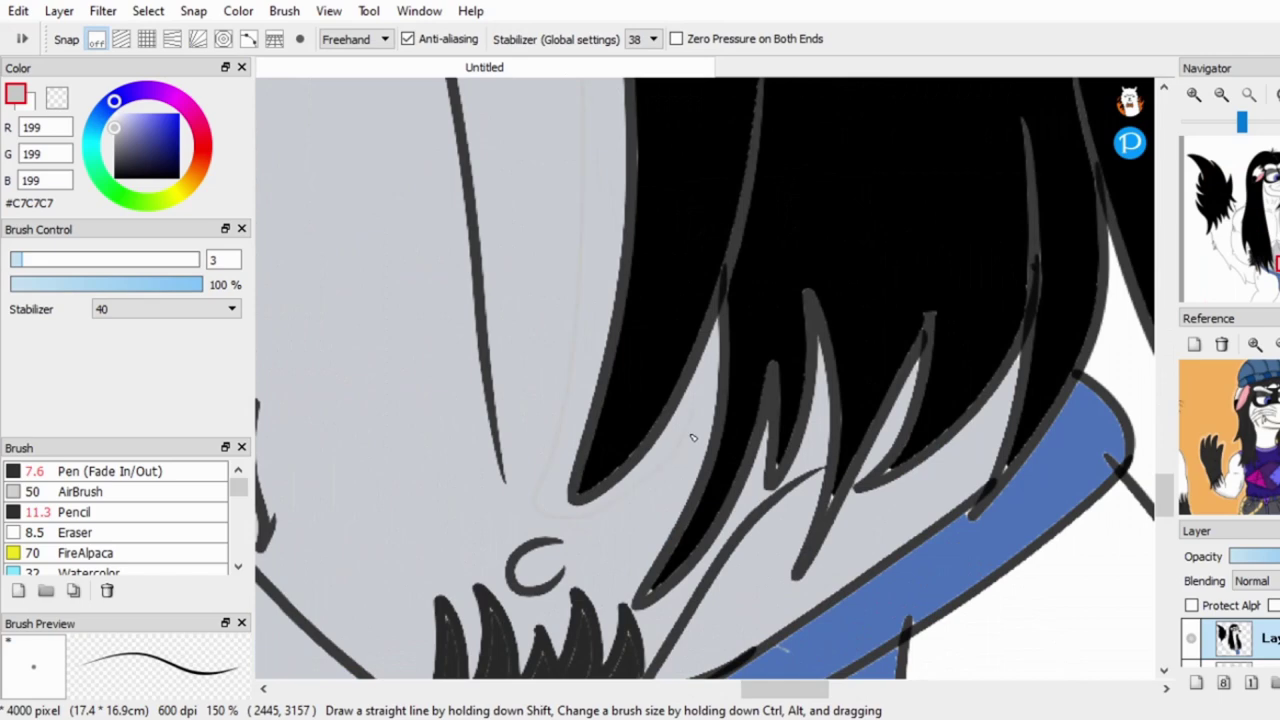
scroll(775, 318, "up", 2)
scroll(639, 403, "down", 3)
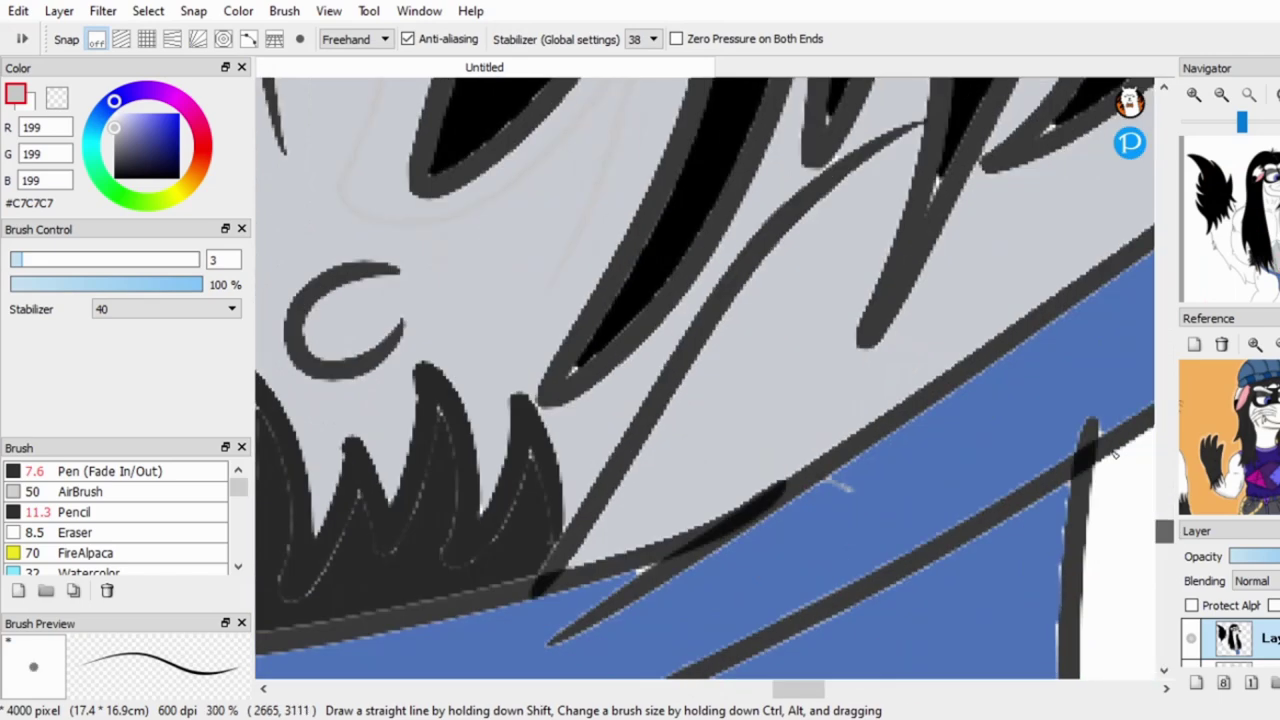
scroll(579, 140, "down", 2)
key("g")
key("b")
scroll(506, 343, "up", 2)
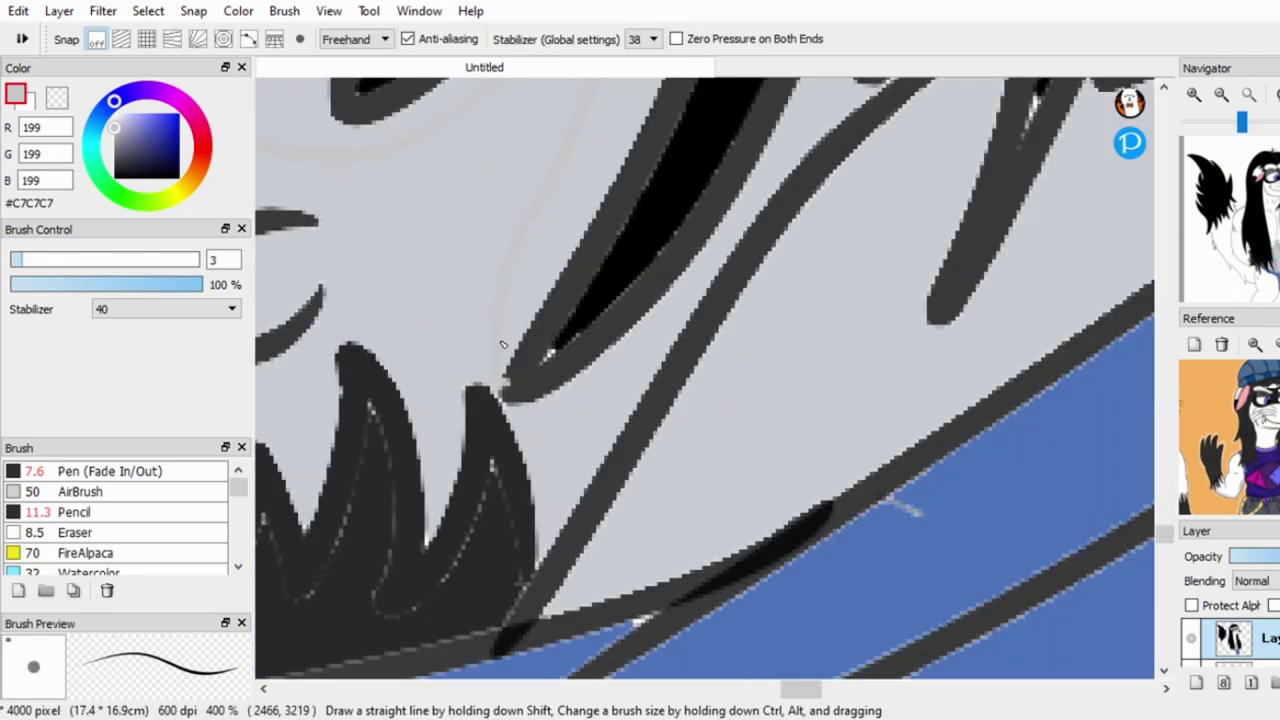
scroll(506, 343, "down", 2)
scroll(571, 286, "up", 1)
scroll(571, 286, "down", 2)
scroll(414, 220, "up", 1)
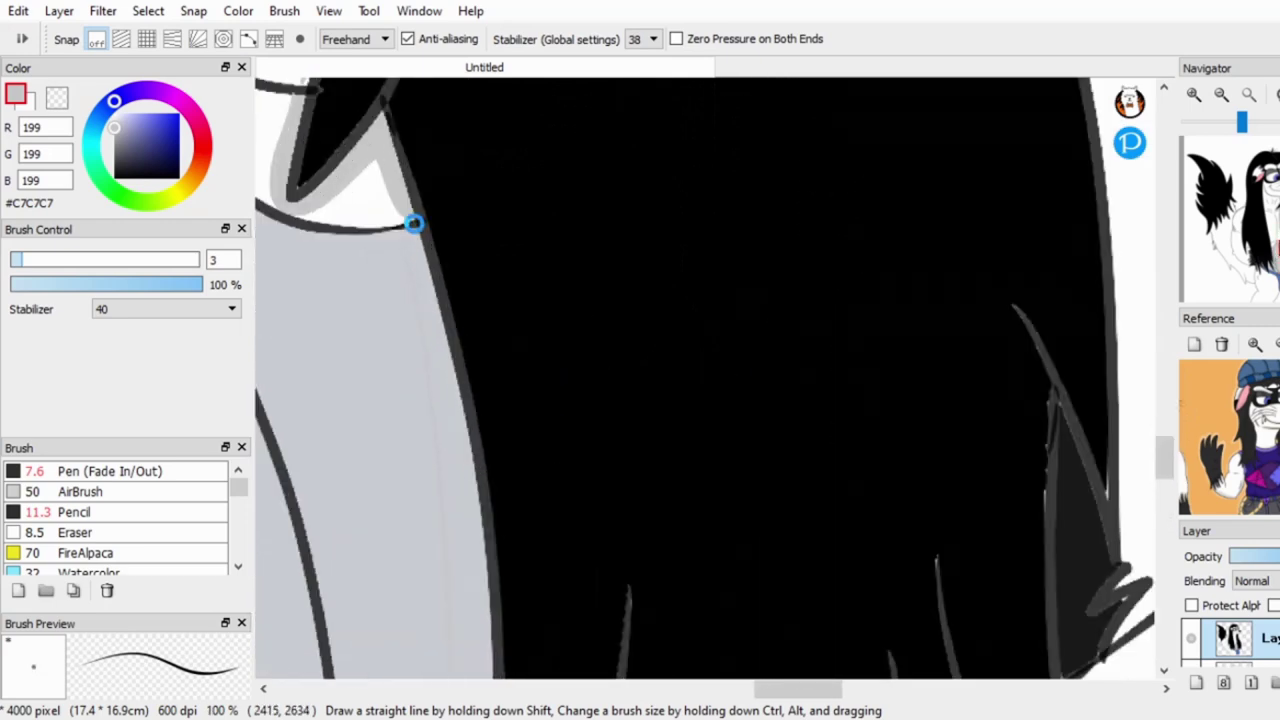
Fill the hair shadow outlined on the light grey belly with grey (#C7C7C7).
key("g")
scroll(414, 306, "down", 5)
scroll(420, 408, "up", 5)
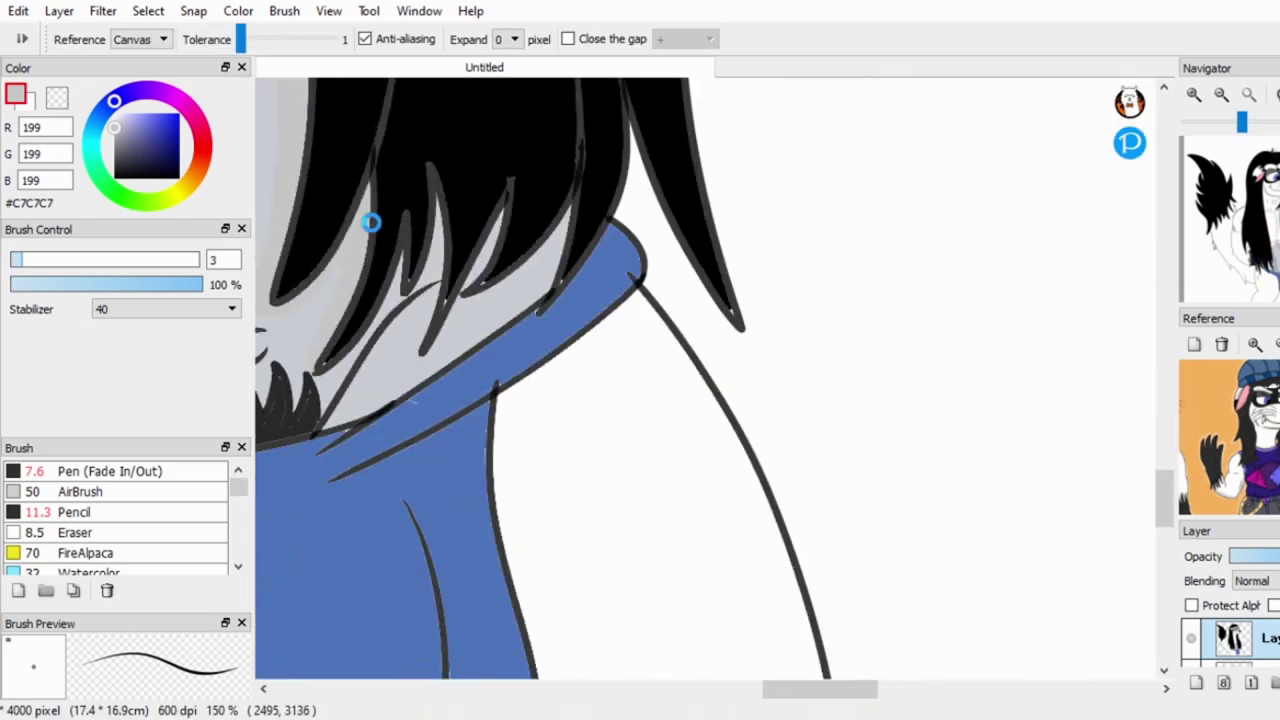
scroll(366, 217, "down", 2)
scroll(500, 240, "up", 3)
Refill the shadows beside the front hair lock, along the jaw and in the eye whites with darker grey (#B7B7B7).
left_click(651, 263, "alt")
scroll(651, 263, "down", 6)
scroll(700, 300, "up", 3)
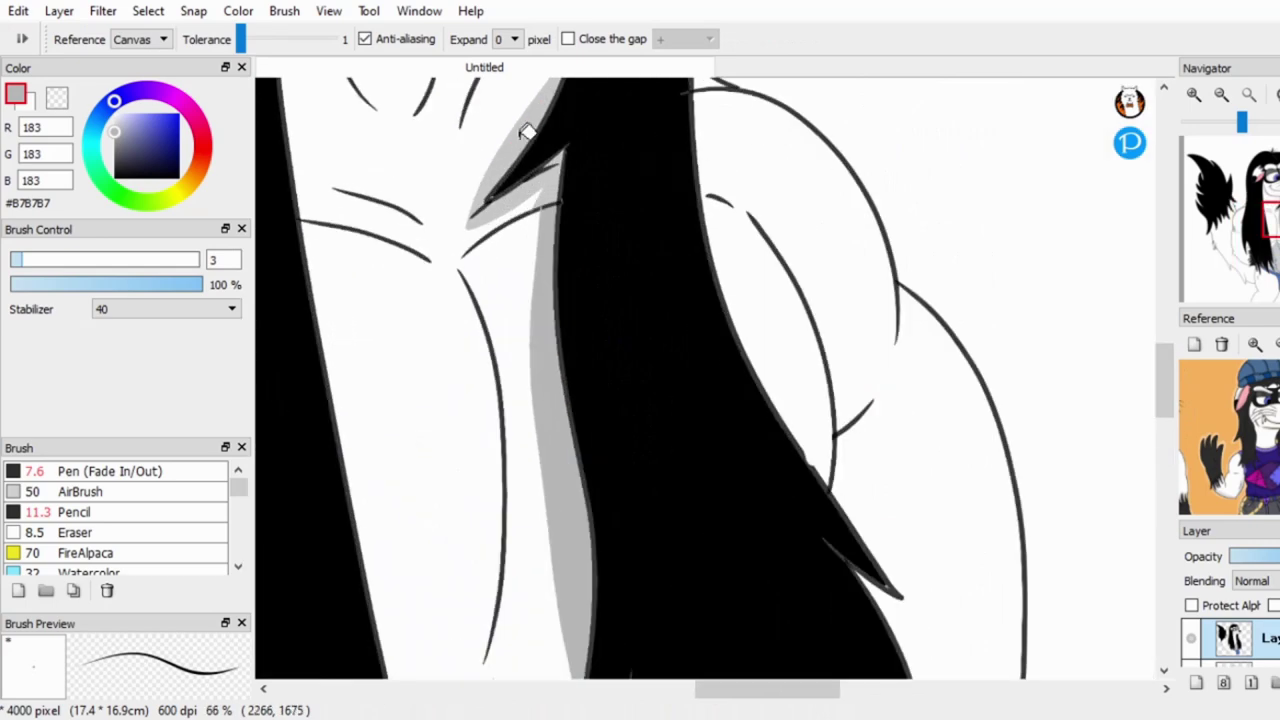
scroll(997, 146, "down", 2)
scroll(669, 314, "up", 2)
left_click(669, 314)
scroll(625, 187, "up", 1)
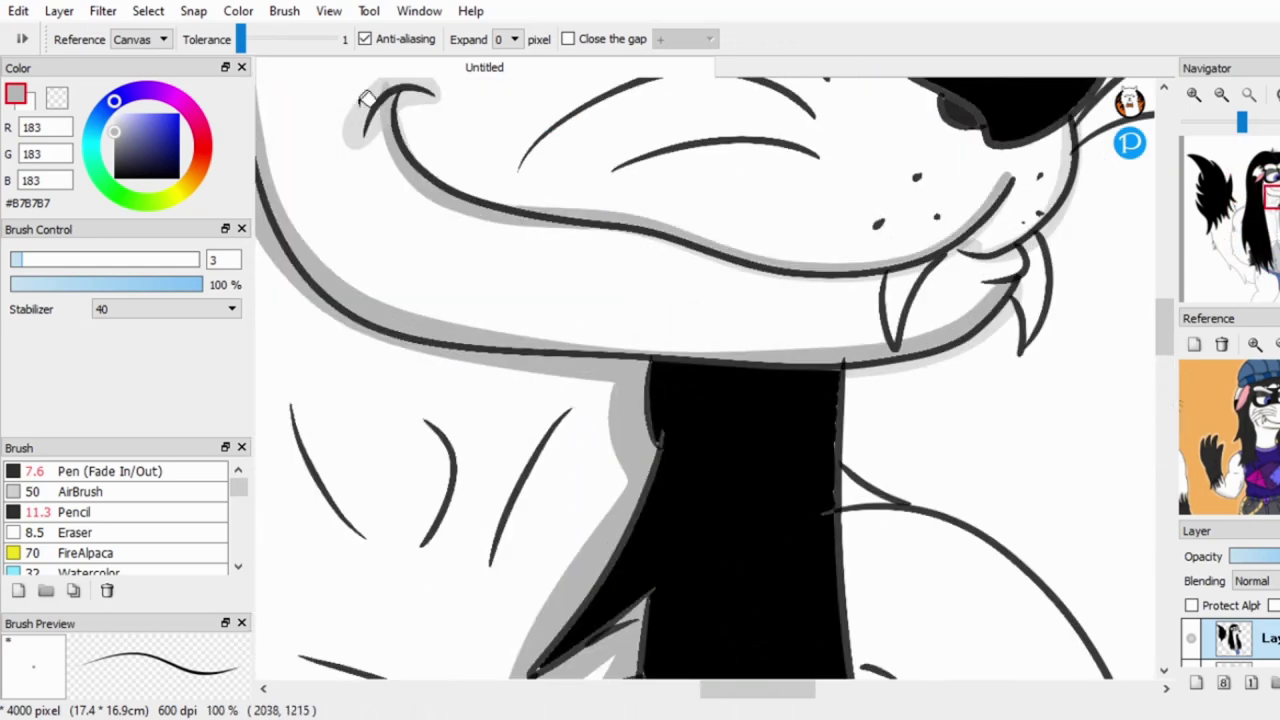
scroll(1005, 190, "down", 3)
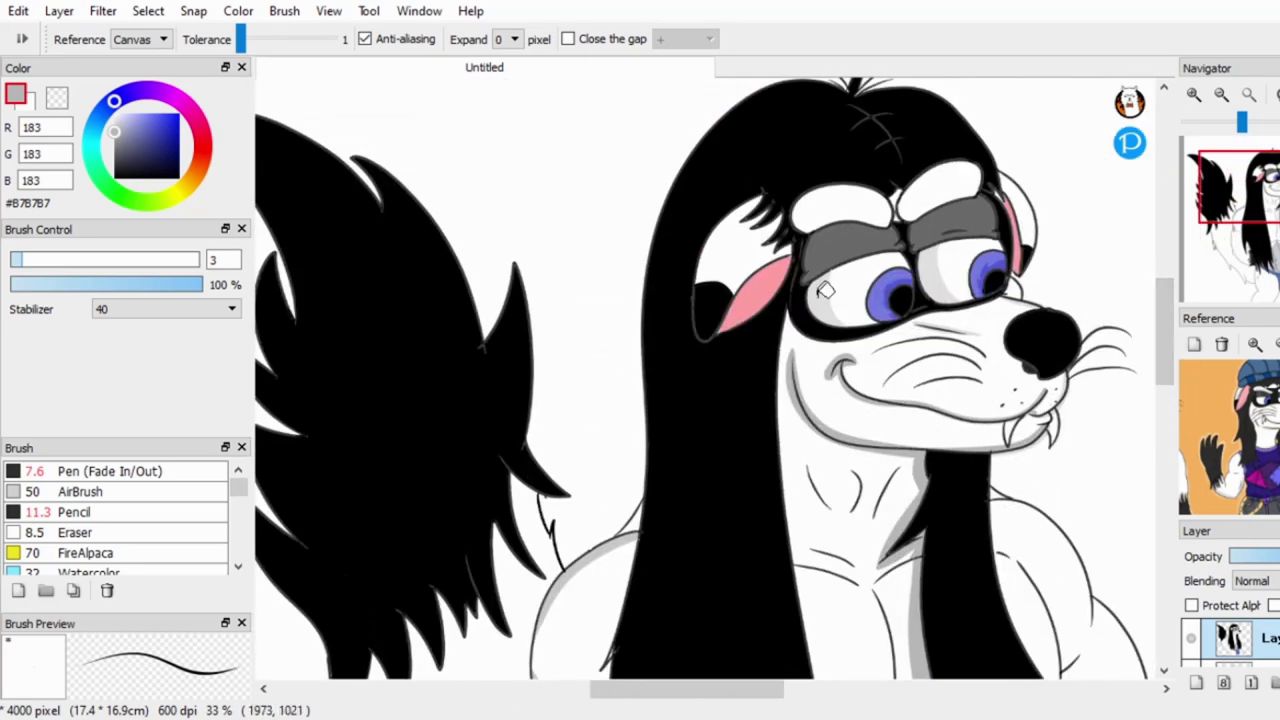
Refill the outer parts of both irises with a darker blue (#4E56A2).
left_click(890, 292, "alt")
scroll(900, 280, "up", 2)
scroll(1022, 148, "down", 3)
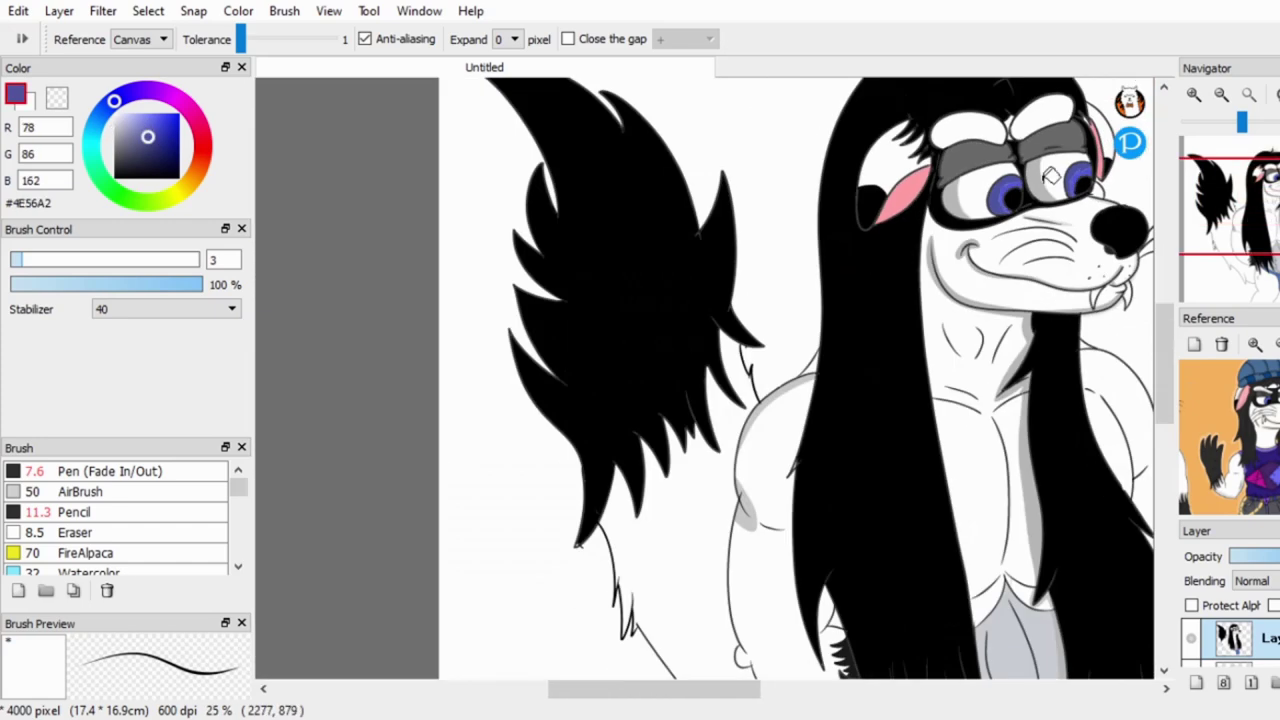
scroll(1072, 186, "up", 3)
left_click(947, 190, "alt")
left_click_drag(1123, 180, 877, 124)
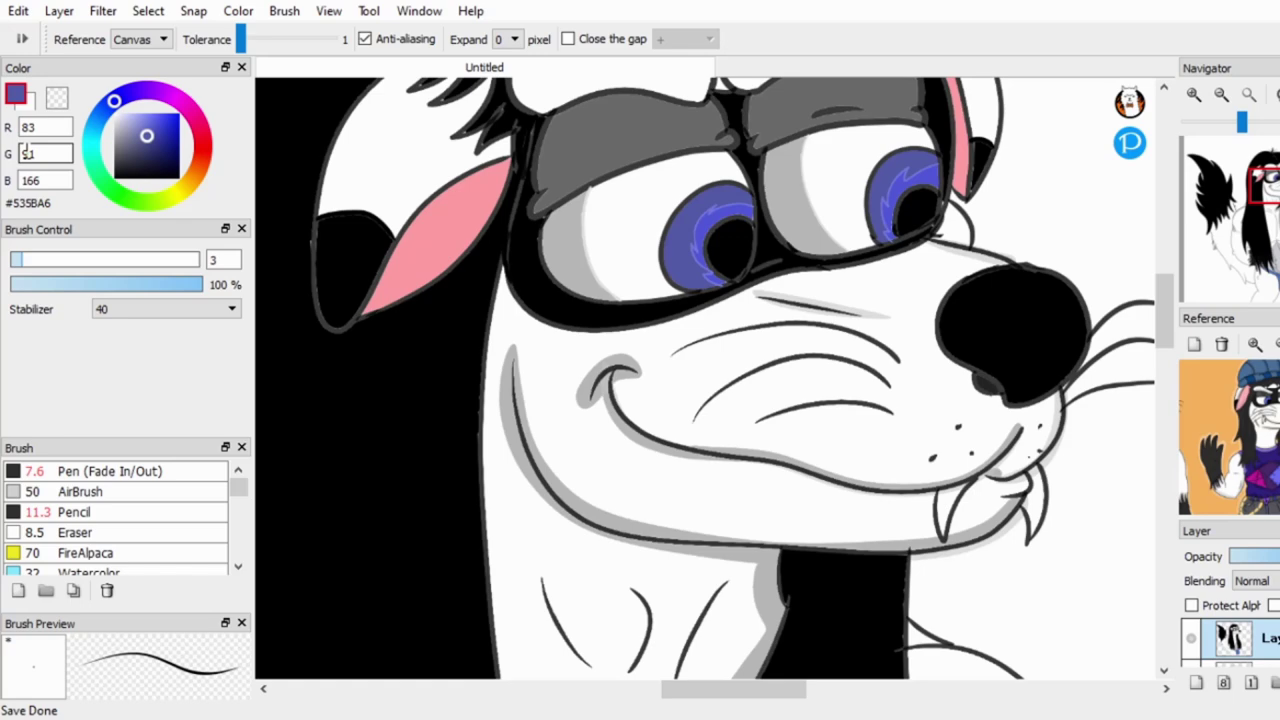
Outline the long hair's shadow in grey (#B7B7B7) down the chest and belly, around the strand tips to the blue waistband.
scroll(1020, 206, "down", 10)
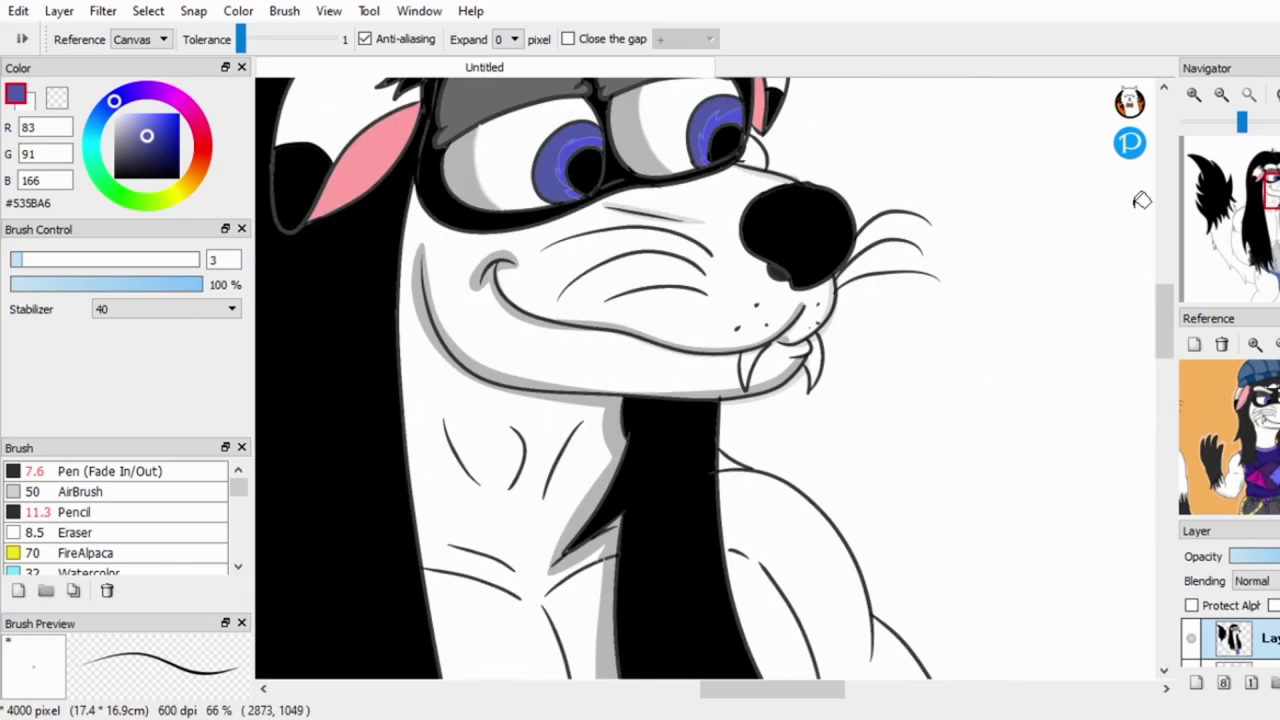
left_click(114, 112)
scroll(952, 281, "down", 5)
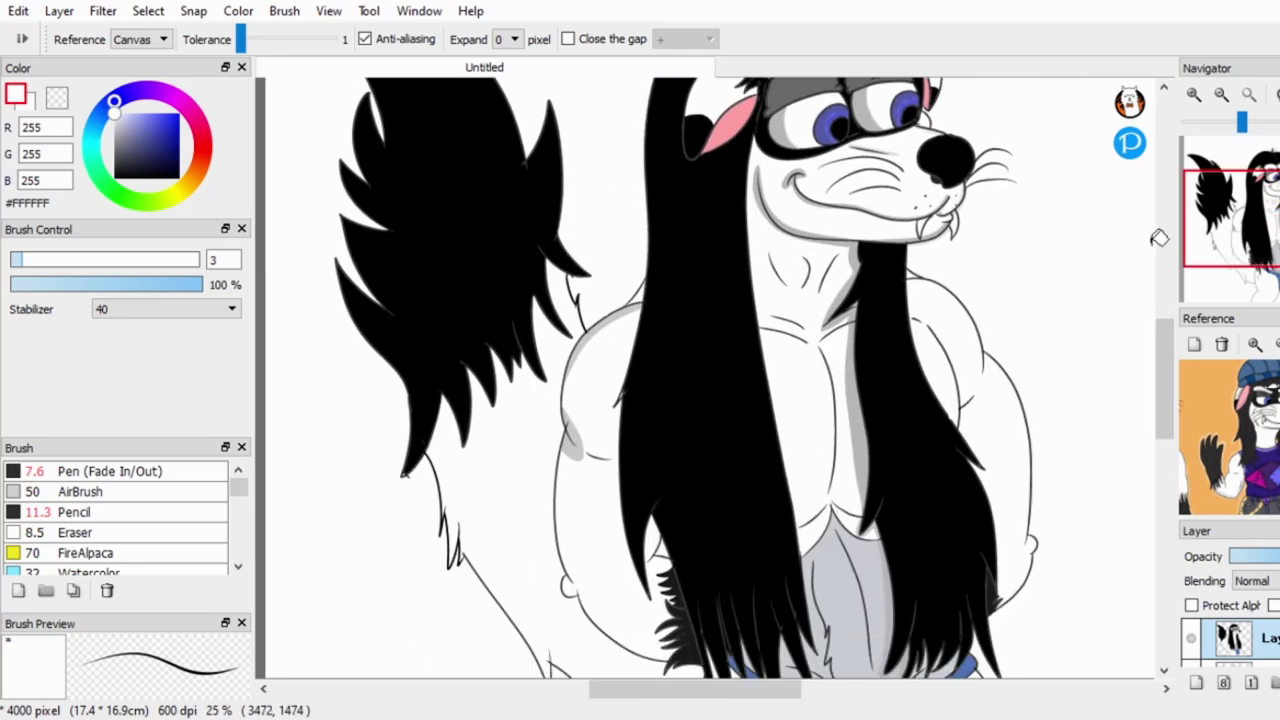
key("b")
left_click(905, 307, "alt")
scroll(800, 200, "up", 2)
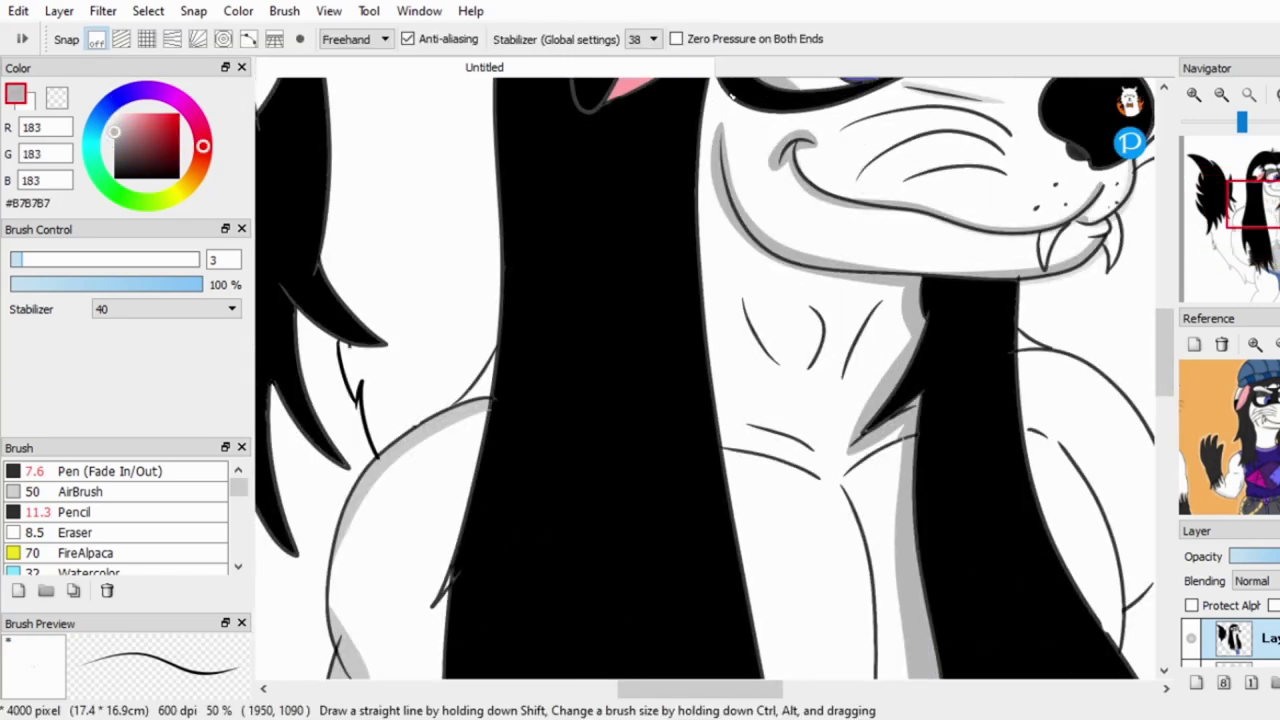
scroll(1112, 424, "down", 8)
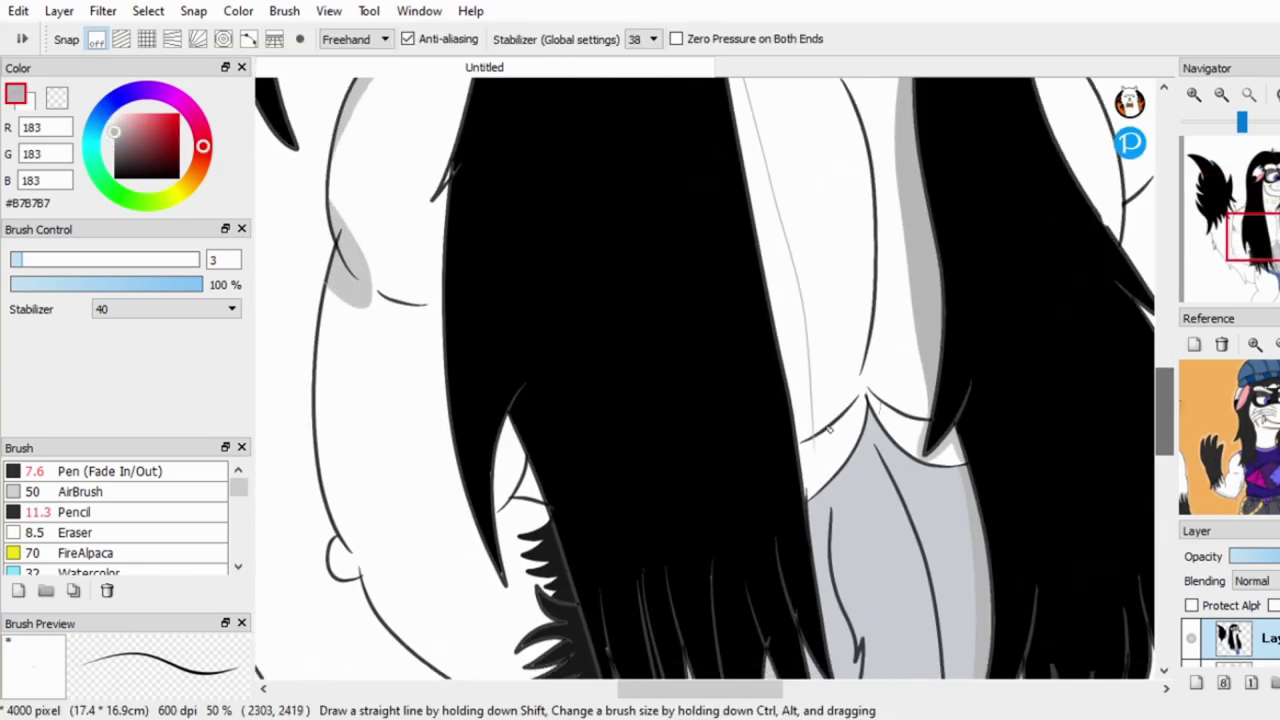
scroll(937, 474, "up", 5)
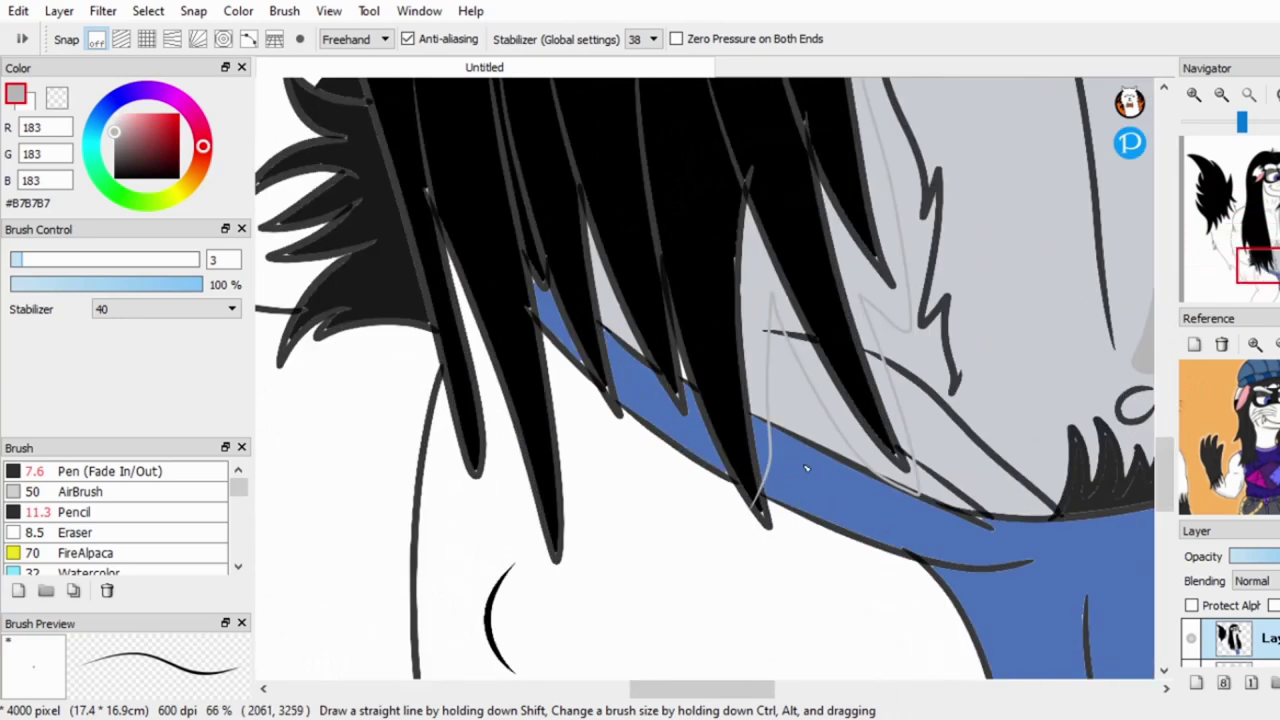
Cover the stray shadow line over the hair tip at the waistband with black and dark grey (#393939).
left_click(728, 540, "alt")
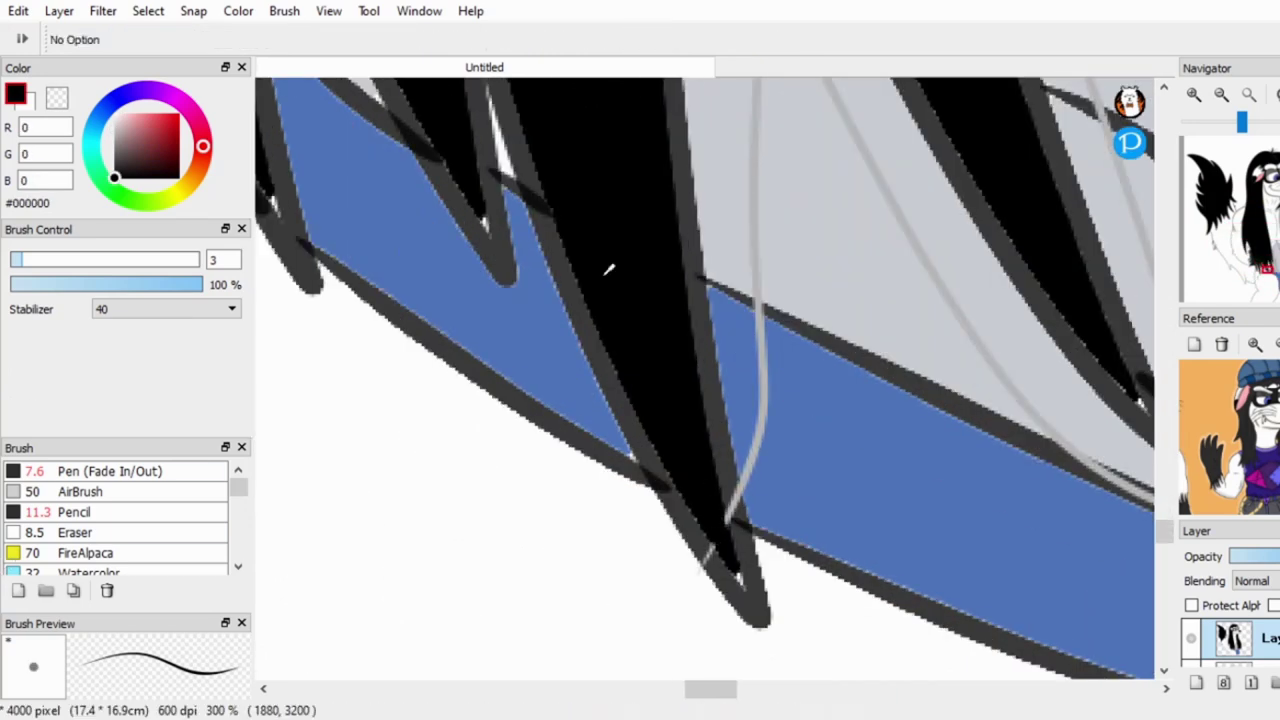
left_click(707, 552, "alt")
scroll(795, 350, "down", 2)
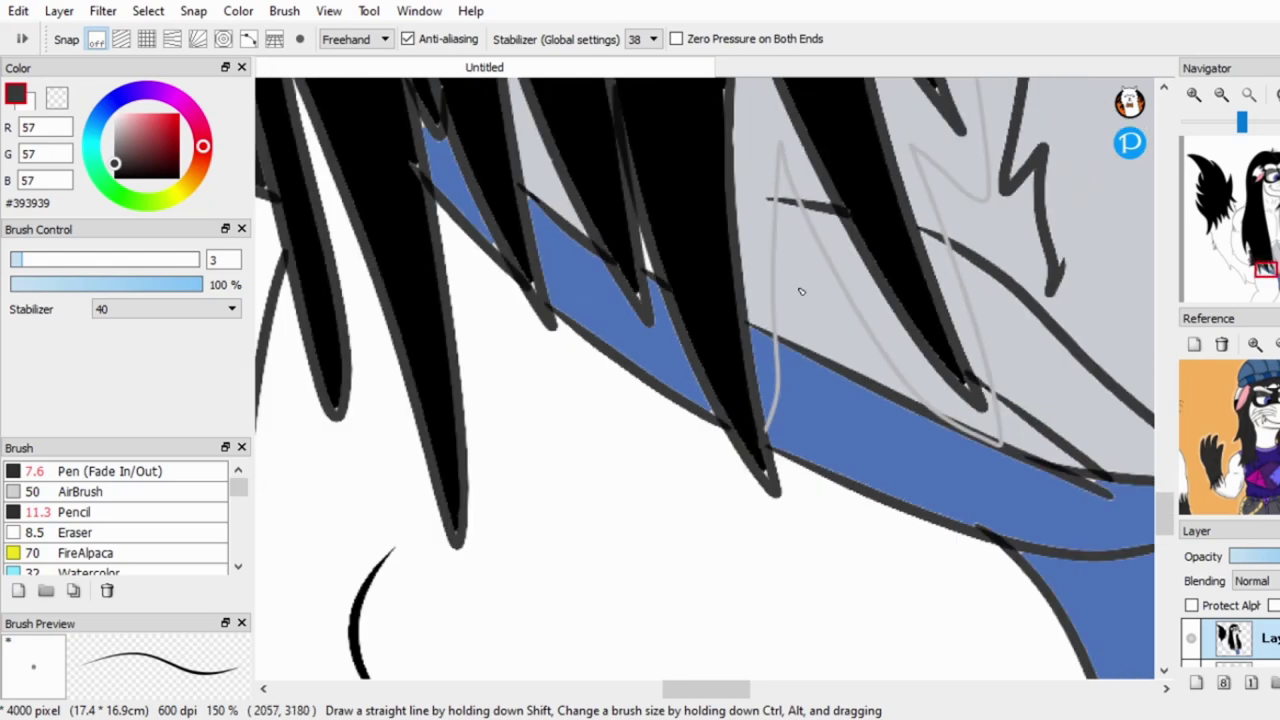
Fill the long hair's shadow on the chest and belly with grey (#B7B7B7).
key("g")
scroll(1000, 355, "up", 4)
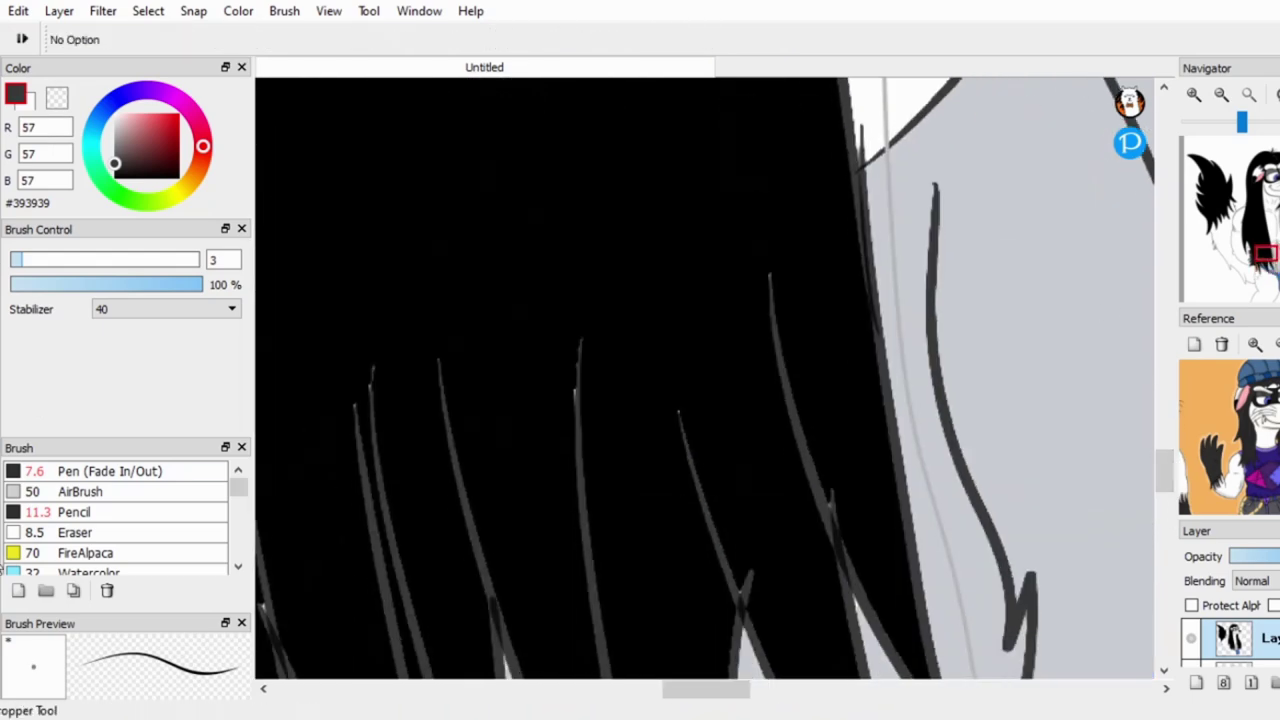
left_click(1000, 355, "alt")
scroll(1003, 352, "down", 6)
scroll(869, 371, "up", 2)
left_click(915, 465)
scroll(988, 314, "down", 3)
scroll(1166, 446, "up", 3)
scroll(986, 263, "down", 3)
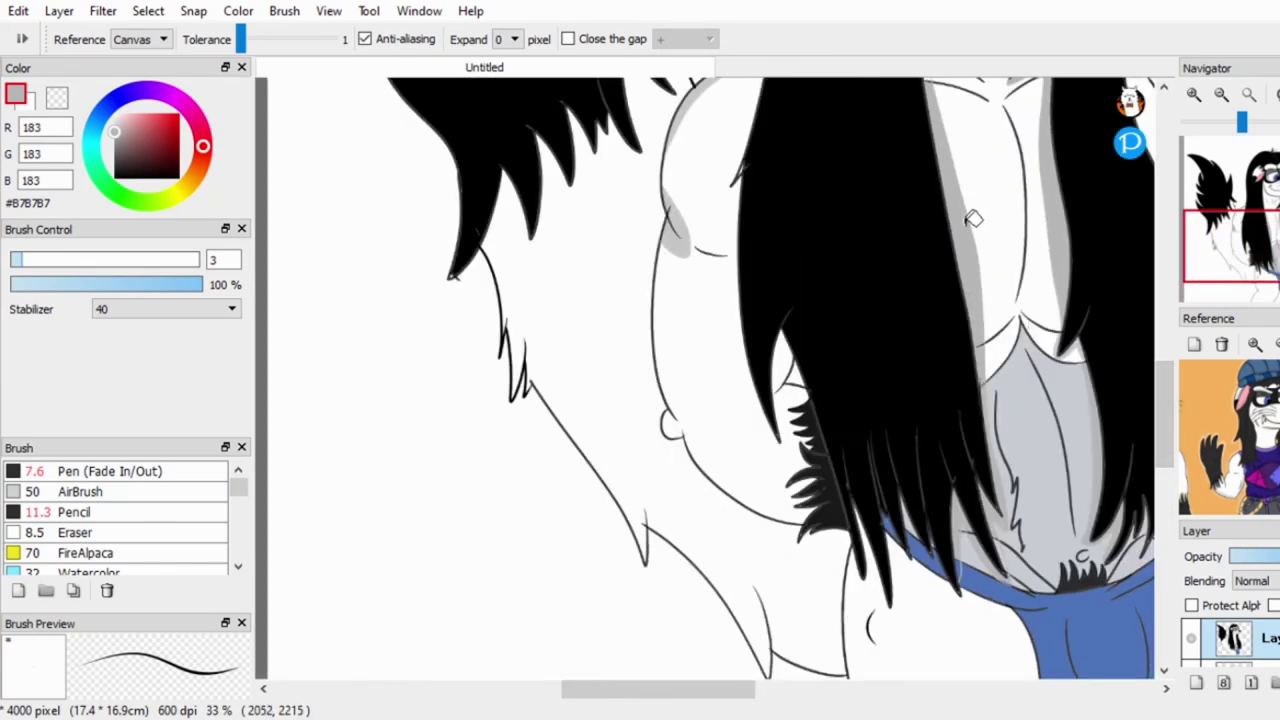
Outline the hair's shadow on the tail-side arm in grey (#B7B7B7), following the stray strand and the pointed tip.
scroll(933, 250, "up", 1)
scroll(933, 250, "up", 2)
key("b")
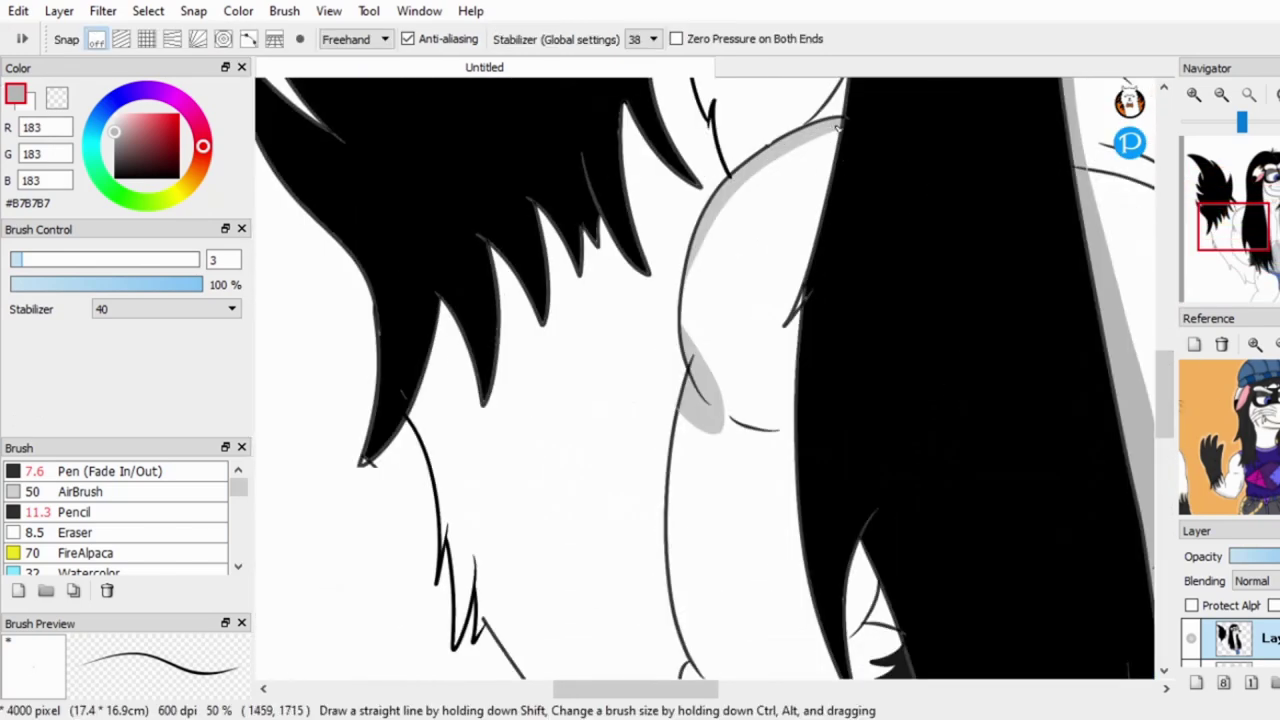
scroll(900, 350, "down", 2)
scroll(900, 350, "up", 3)
scroll(800, 350, "down", 2)
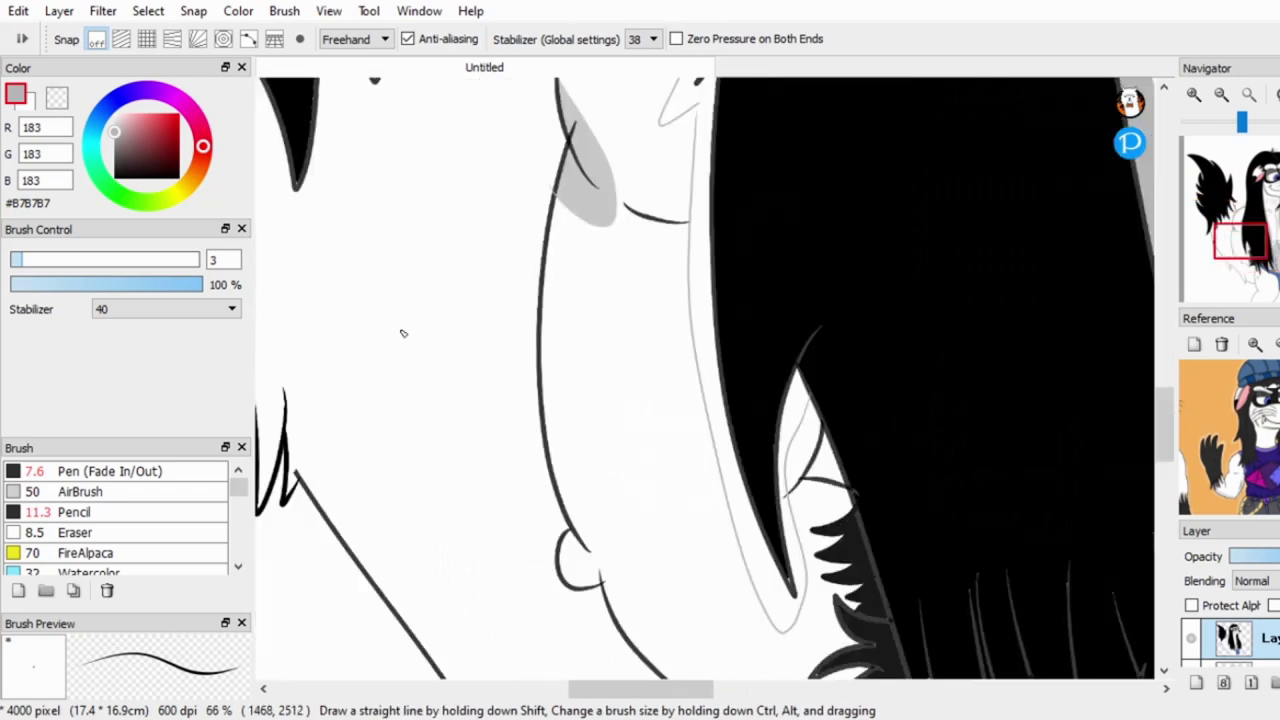
Try to fill the hair's shadow on the tail-side arm with grey (#B7B7B7).
key("g")
left_click(735, 340)
key("ctrl+z")
Check the arm shadow's outline for gaps and touch up the line work near the tail's tip in black.
key("b")
scroll(735, 340, "down", 2)
scroll(800, 400, "up", 2)
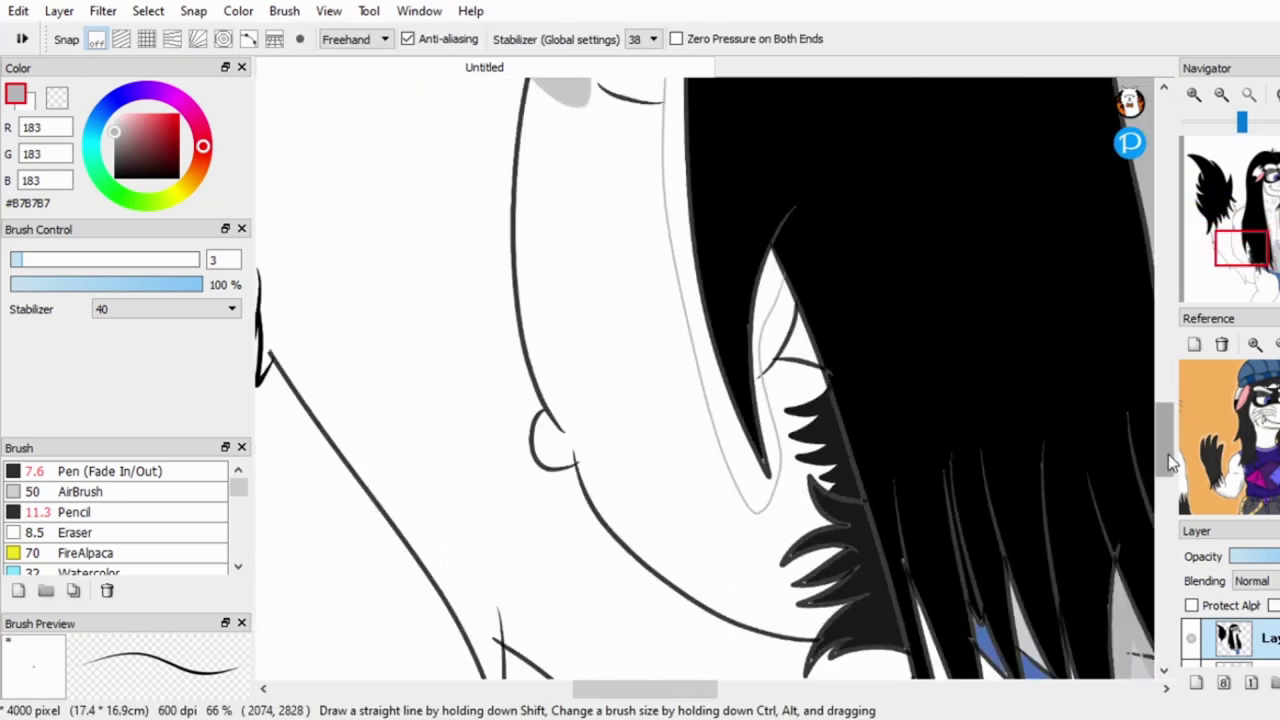
scroll(800, 400, "down", 1)
scroll(738, 268, "up", 1)
scroll(738, 268, "up", 2)
left_click(851, 343, "alt")
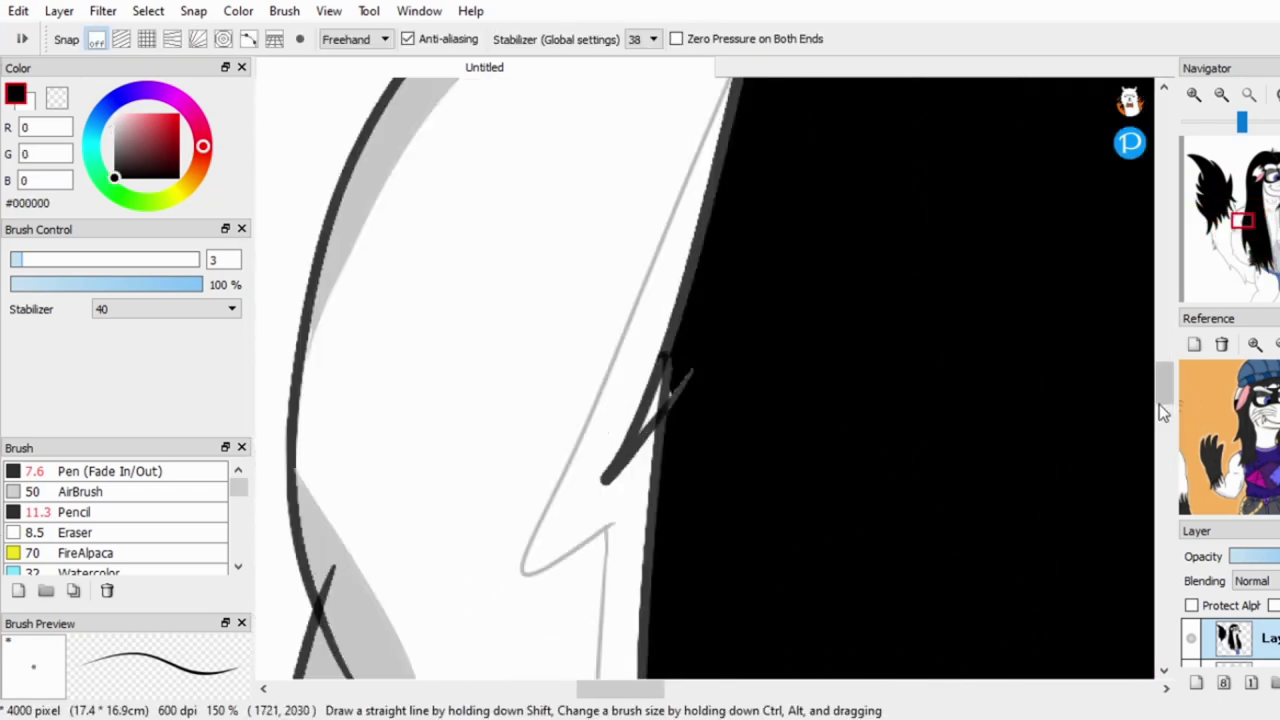
scroll(1166, 434, "up", 3)
scroll(744, 521, "down", 3)
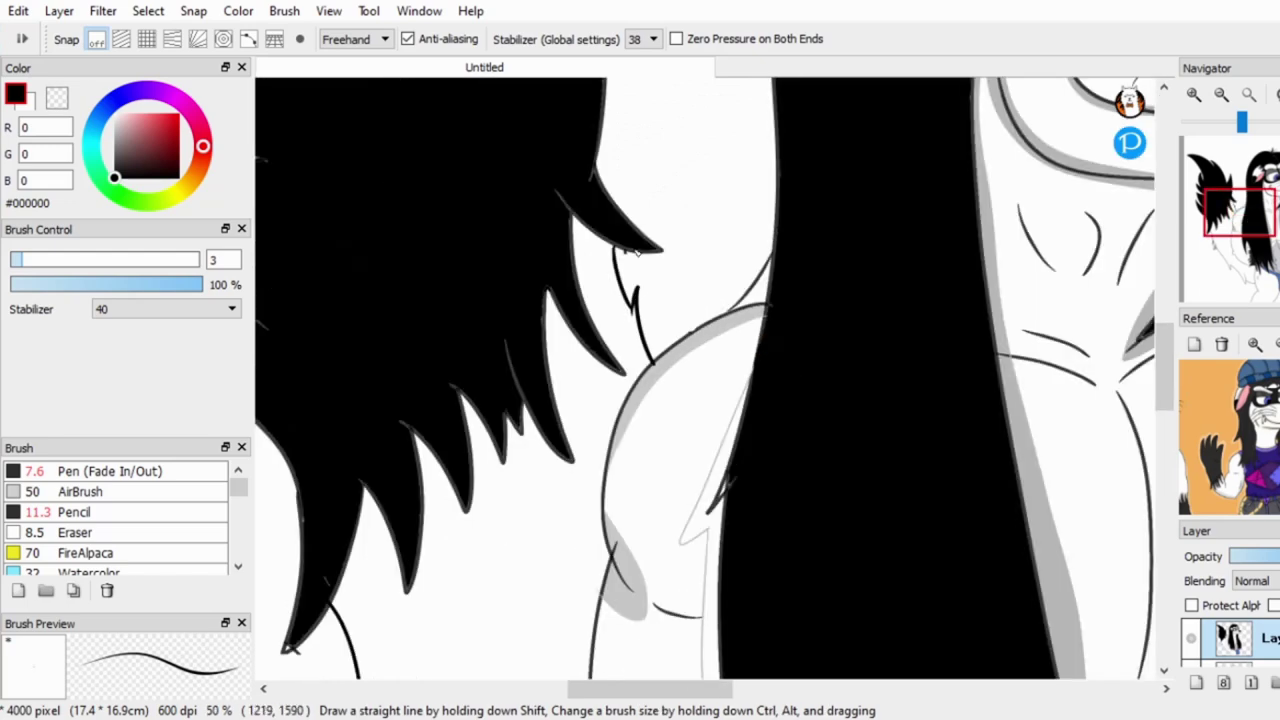
Fill the hair's shadow on the tail-side arm with the same grey as the arm crease shadow (#C7C7C7).
key("g")
left_click(660, 540, "alt")
scroll(772, 450, "up", 1)
left_click(772, 450)
scroll(772, 450, "down", 3)
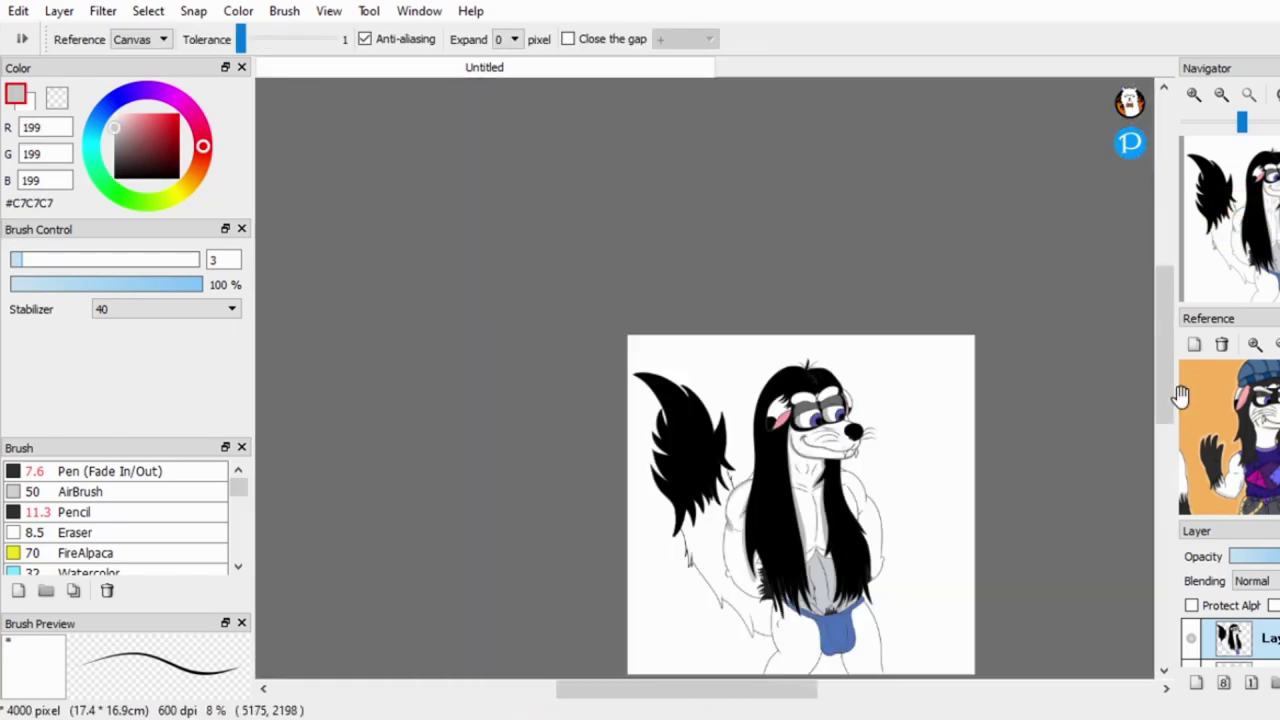
Shade the part of the tail-side arm showing through the gap between the hair strands with grey (#C7C7C7).
scroll(960, 340, "up", 2)
scroll(970, 335, "up", 1)
key("b")
scroll(760, 376, "up", 3)
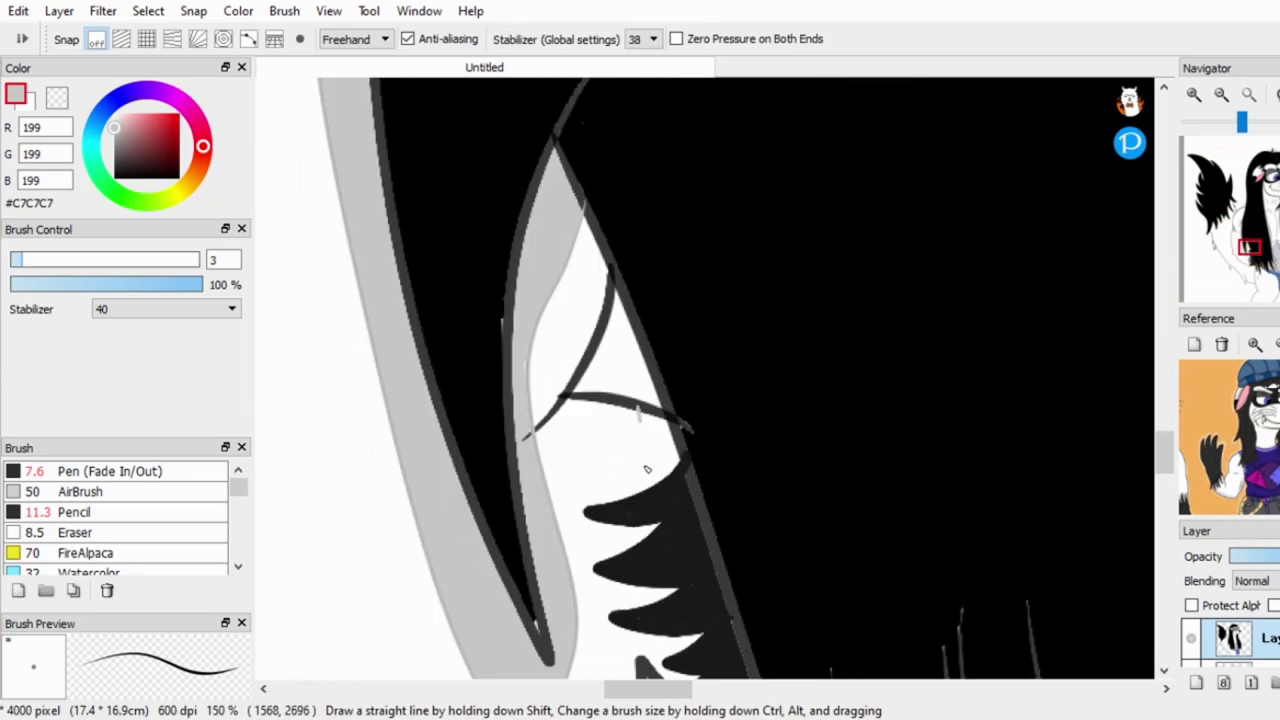
key("g")
scroll(651, 463, "down", 4)
key("b")
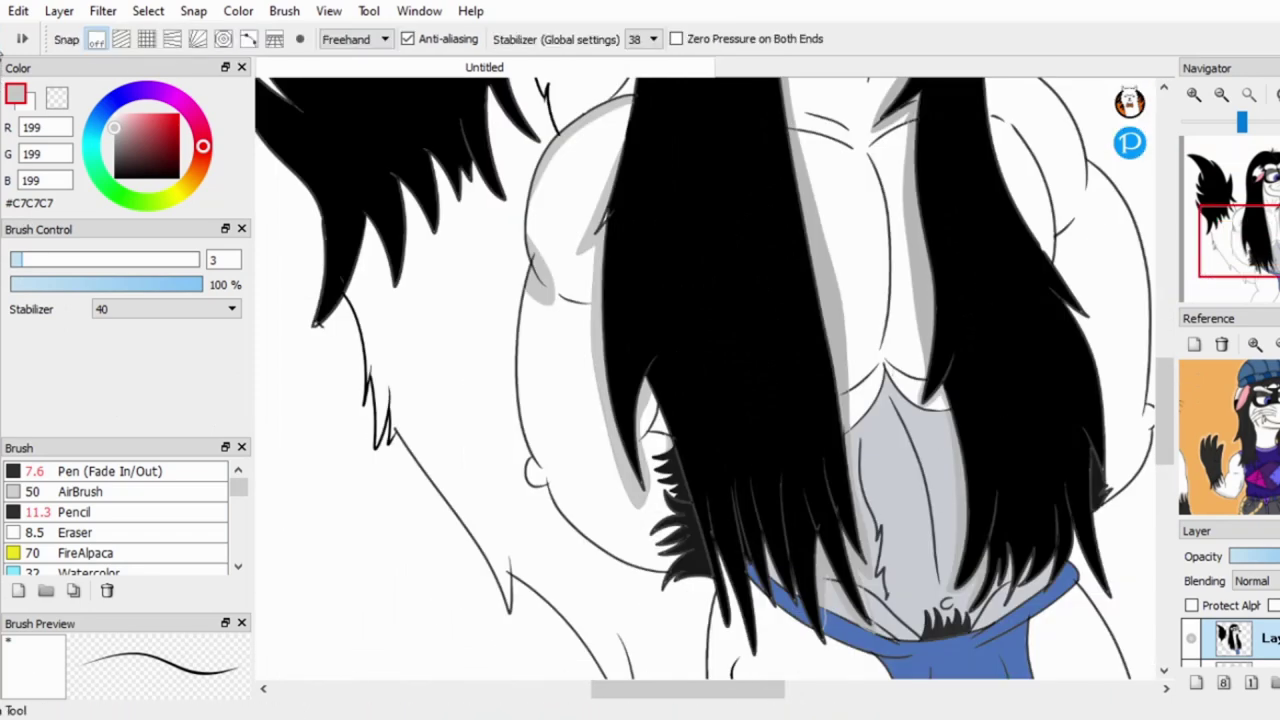
Outline an oval shadow around the short crease above the tail-side collarbone and fill it with grey (#B7B7B7).
scroll(830, 290, "up", 4)
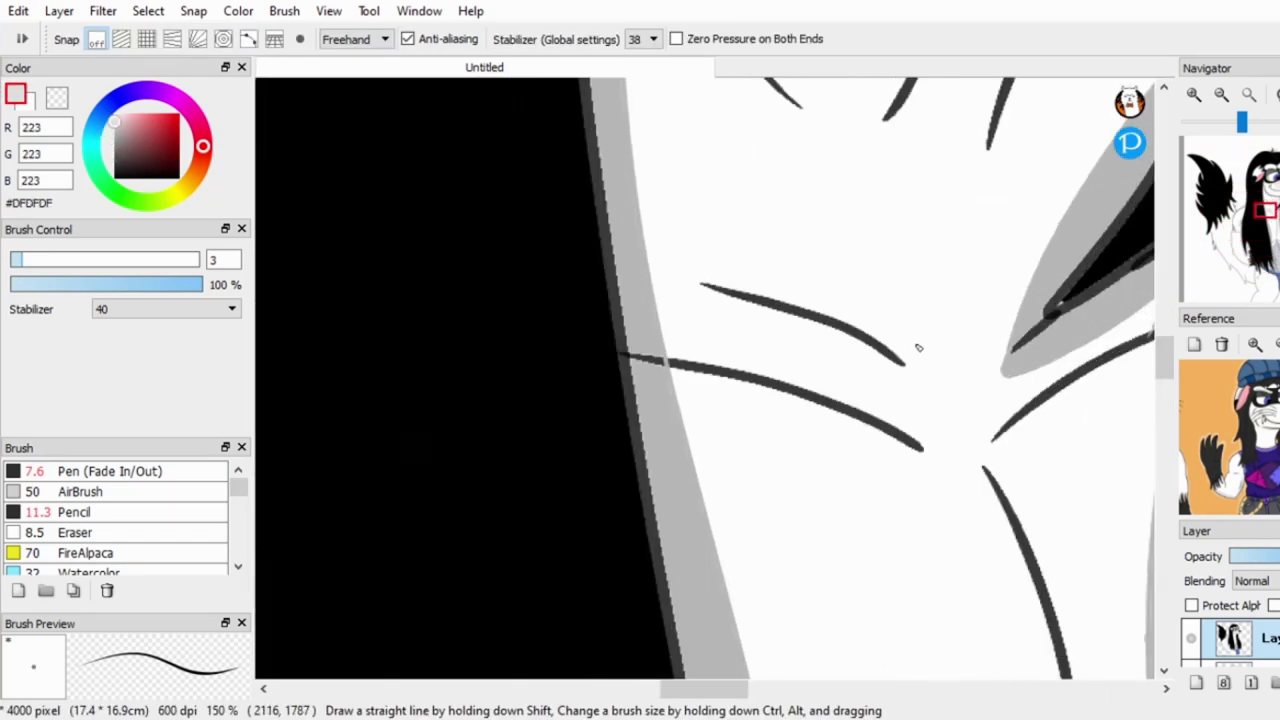
key("g")
scroll(850, 310, "down", 2)
left_click(850, 310, "alt")
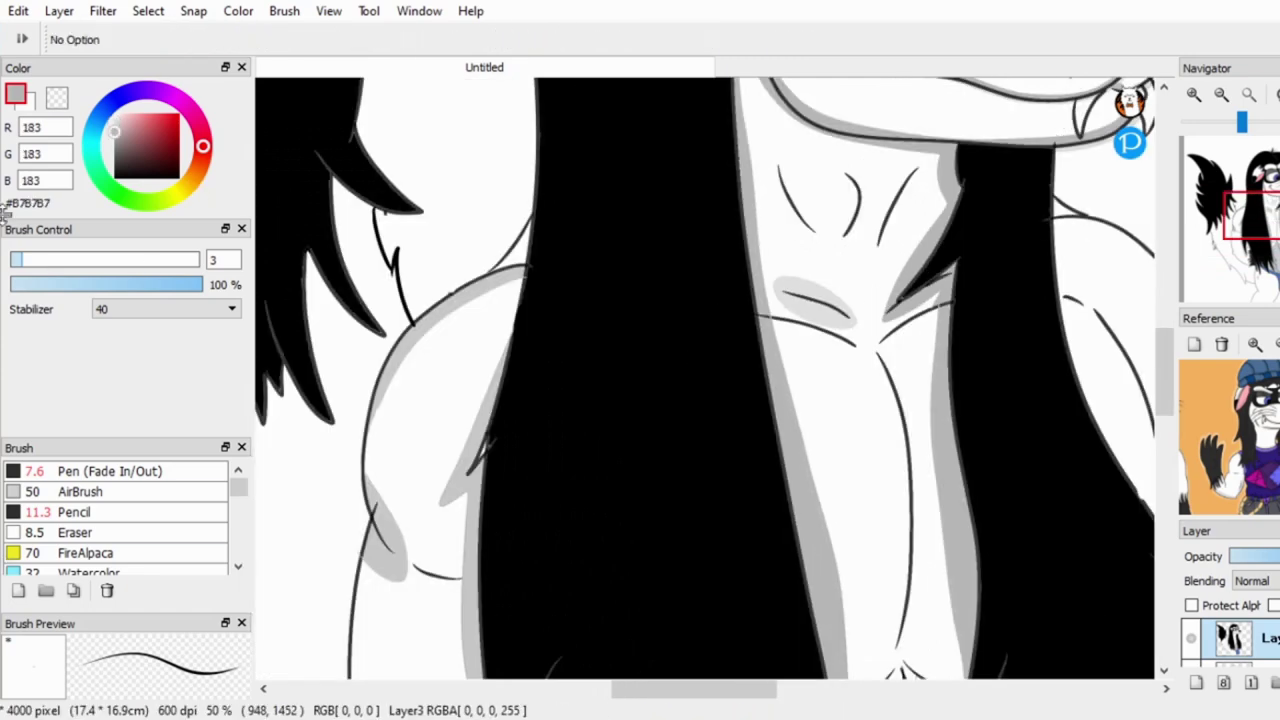
scroll(853, 307, "up", 1)
left_click(853, 310)
scroll(853, 307, "down", 3)
Outline shadows along the upper arm and shoulder creases of the arm opposite the tail and fill them with grey (#B7B7B7).
key("b")
scroll(943, 471, "up", 5)
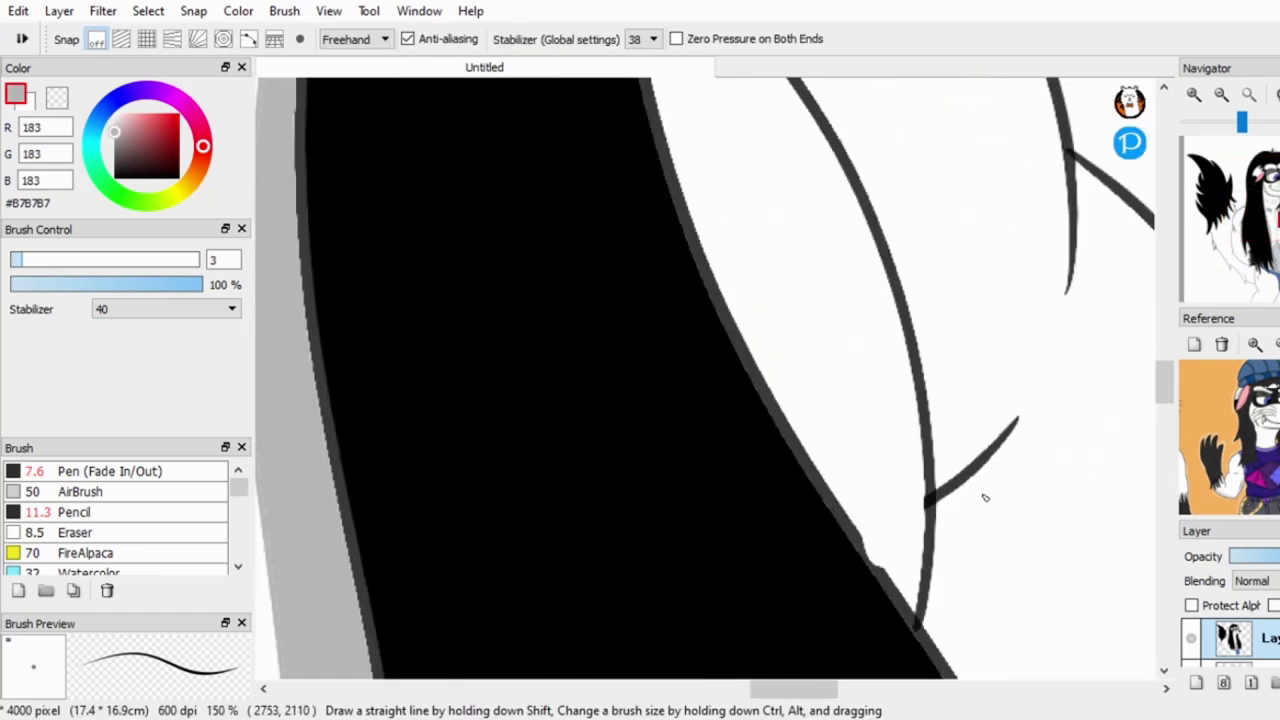
left_click_drag(932, 436, 964, 656)
key("g")
scroll(986, 443, "down", 3)
key("b")
scroll(1007, 531, "up", 3)
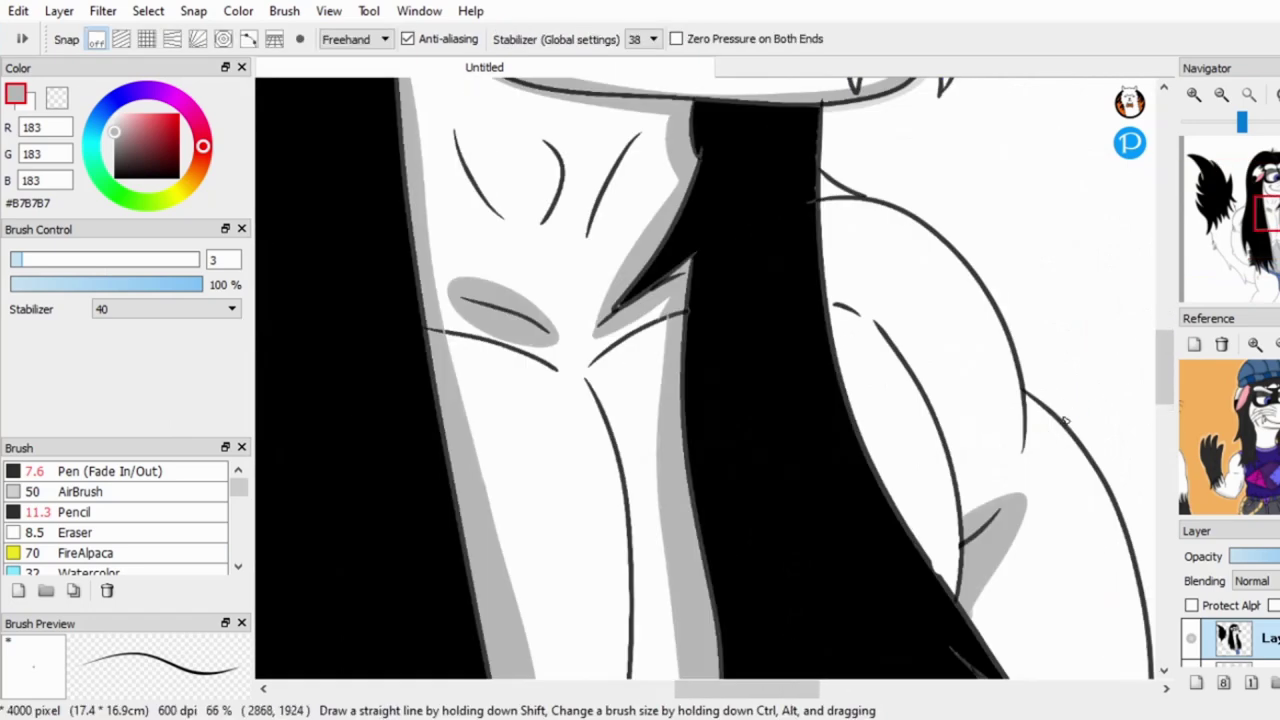
left_click_drag(1007, 531, 986, 543)
key("g")
scroll(986, 543, "down", 4)
key("b")
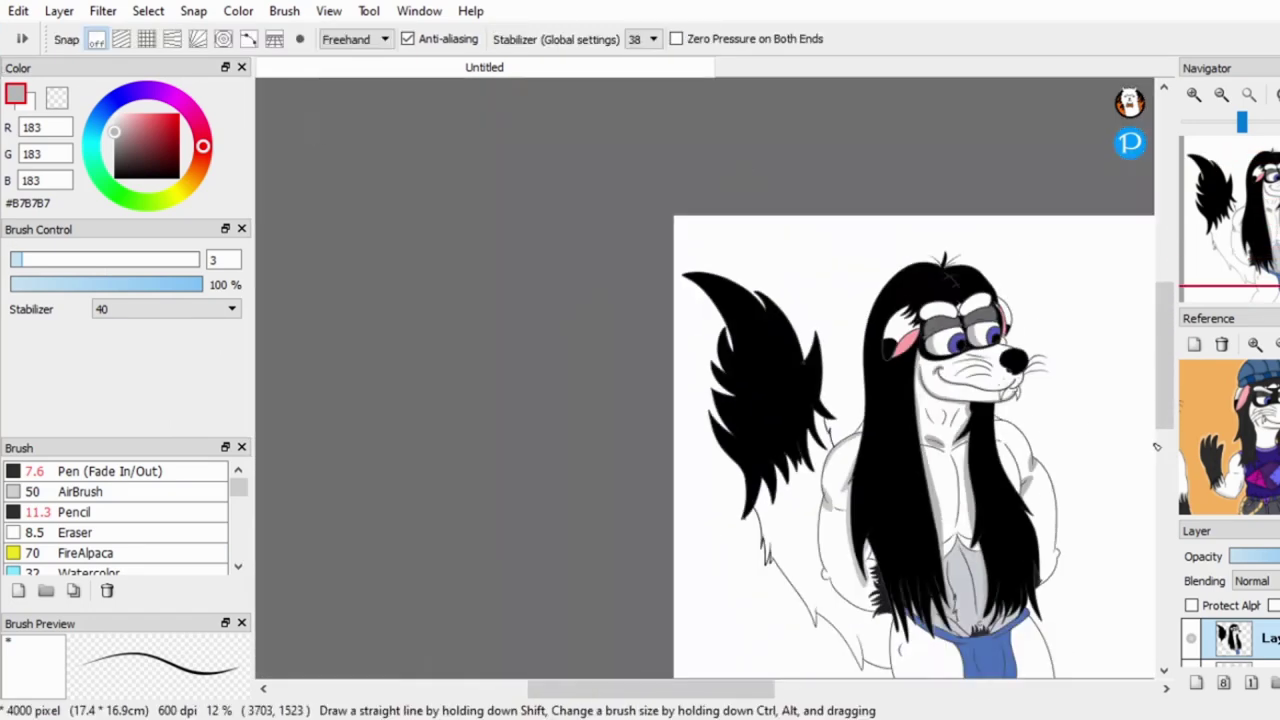
Outline a shadow along the outer edge of the tail-side thigh and fill it with grey (#B7B7B7).
scroll(885, 590, "up", 5)
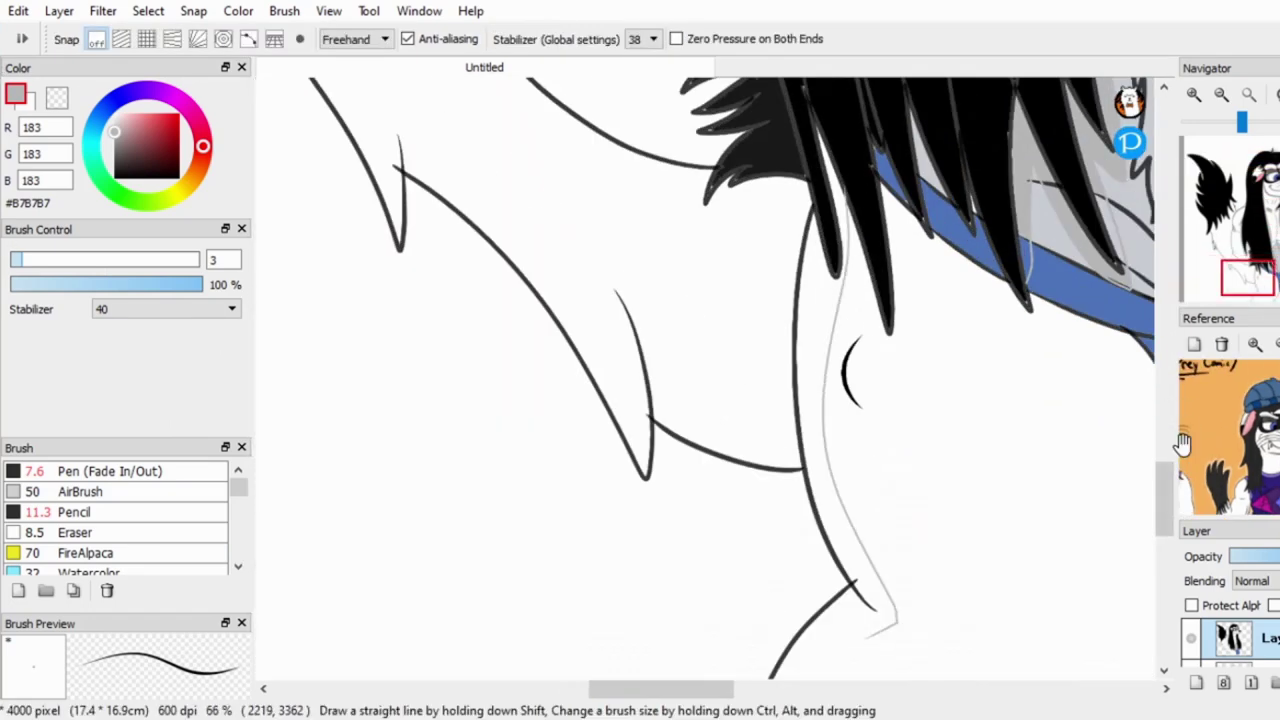
scroll(1095, 255, "down", 1)
key("g")
left_click(924, 497)
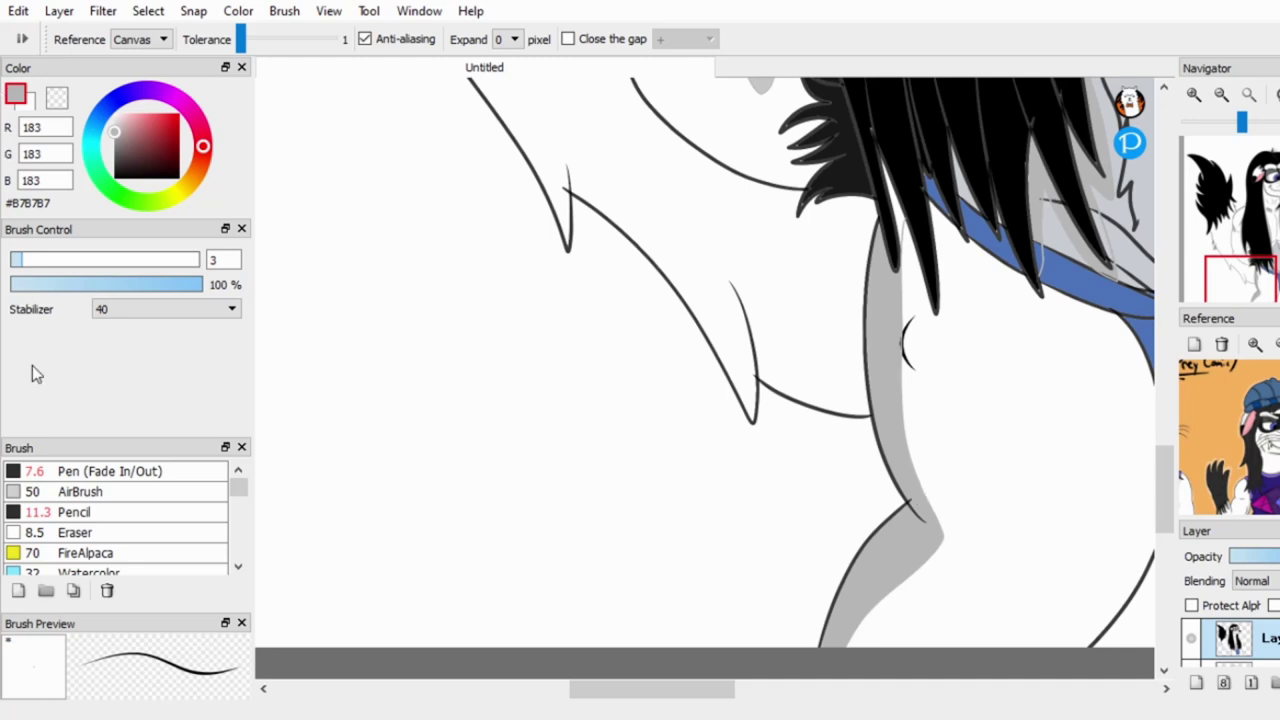
Paint over the overshooting line ends at the tail's fur points with white (#FFFFFF) at brush size 14.
key("b")
left_click(737, 292, "alt")
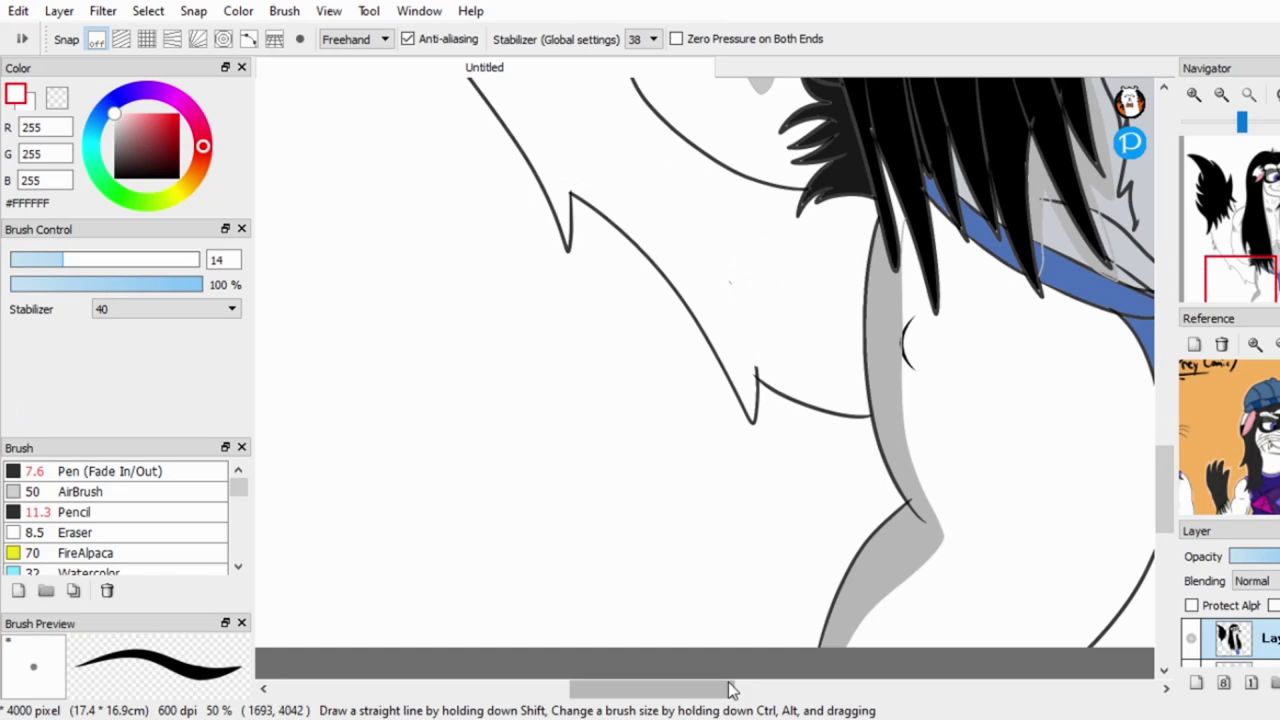
Touch up the tail-side thigh's shadow between the hair tips and the hip mark with grey (#B7B7B7) at brush size 6.
left_click_drag(740, 695, 796, 695)
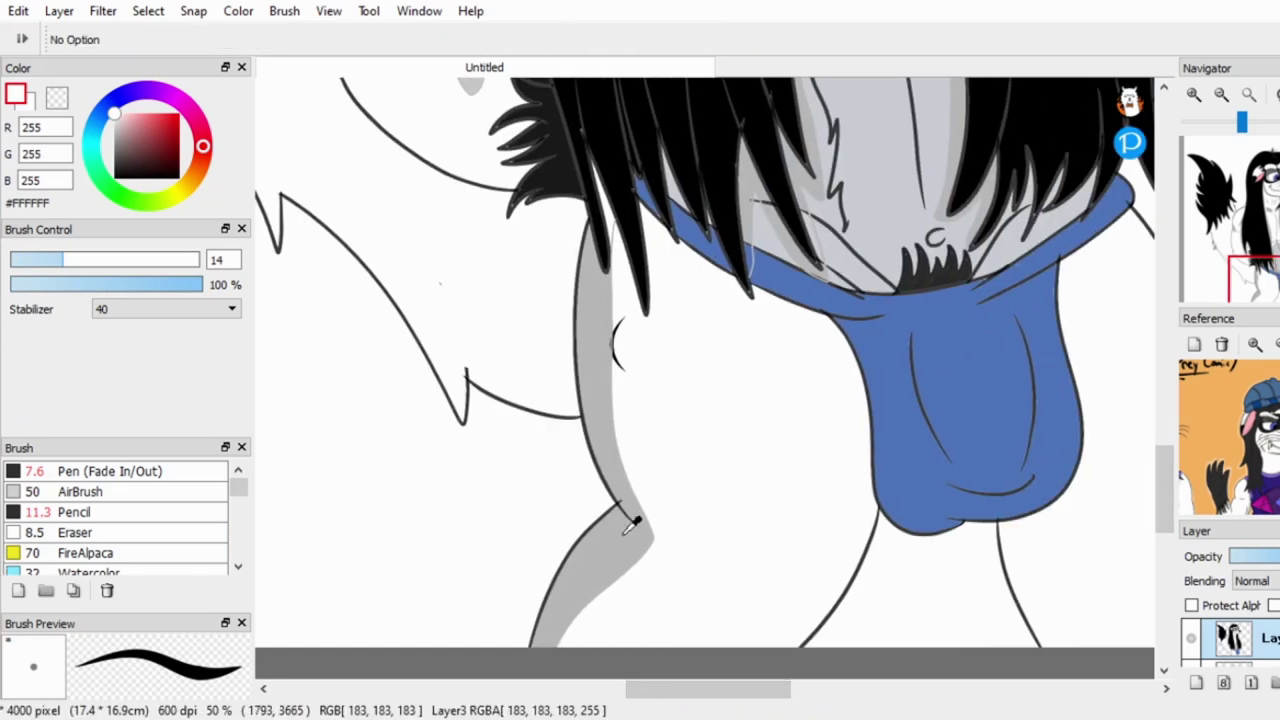
left_click(625, 462, "alt")
scroll(845, 326, "up", 2)
key("ctrl+z")
key("g")
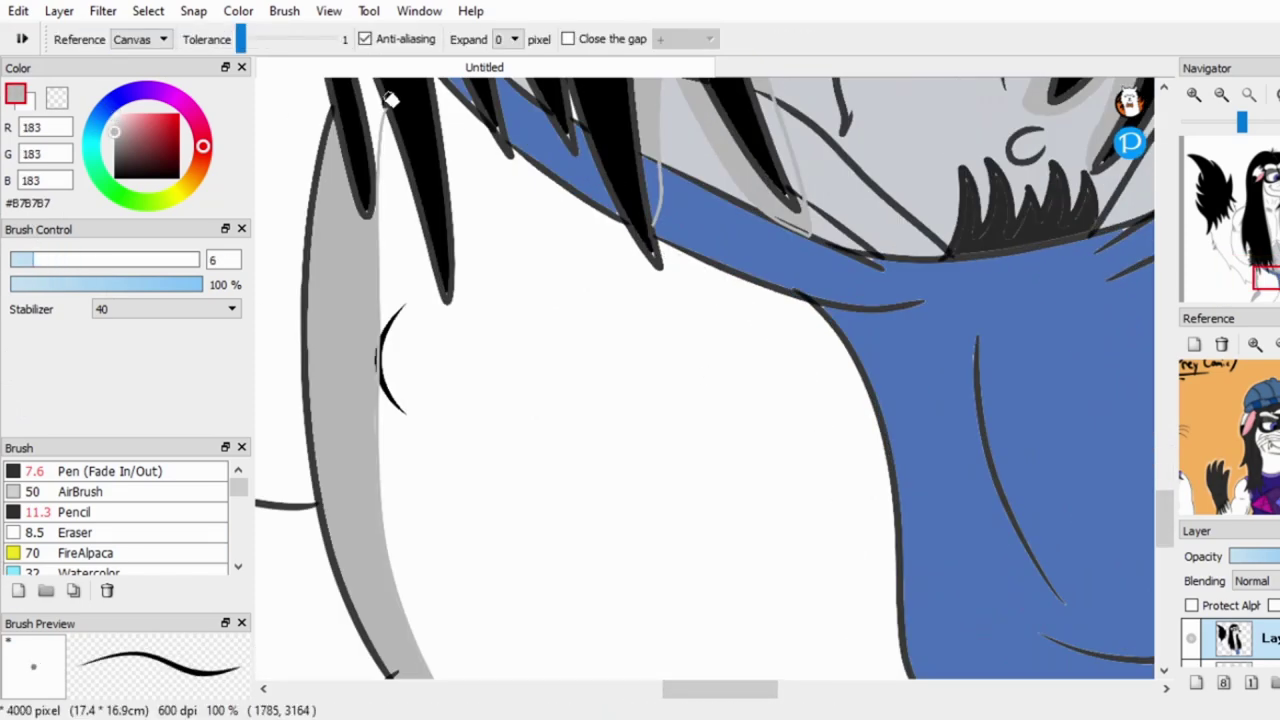
Outline the blue garment's shadow on the tail-side thigh and fill it with grey (#B7B7B7).
scroll(1014, 214, "down", 2)
key("b")
scroll(563, 247, "up", 1)
left_click_drag(545, 205, 615, 470)
key("g")
left_click(530, 266)
scroll(530, 266, "down", 2)
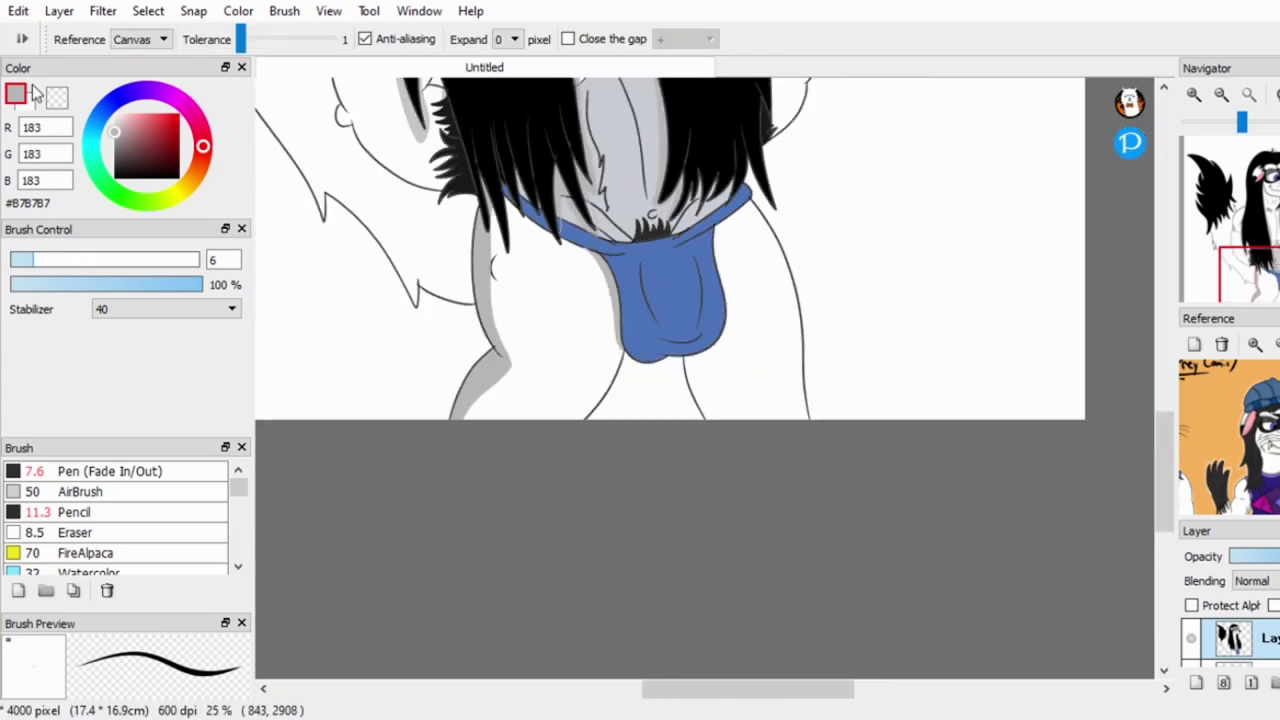
Outline the blue garment's shadow on the thigh opposite the tail and fill it with grey (#B7B7B7).
key("b")
scroll(723, 366, "up", 2)
left_click_drag(723, 366, 640, 480)
key("g")
left_click(708, 340)
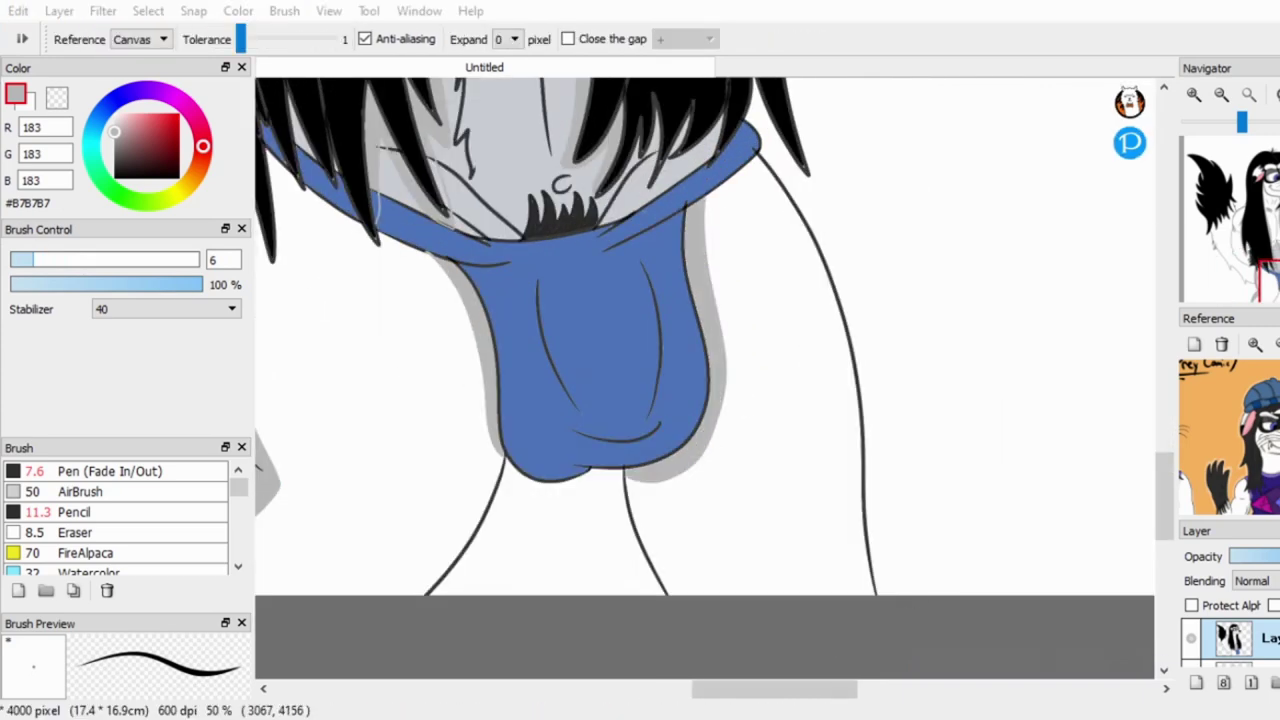
Outline a shadow along the outer edge of the tail-side ear and fill it with grey (#B7B7B7).
scroll(728, 491, "down", 3)
left_click_drag(797, 421, 797, 633)
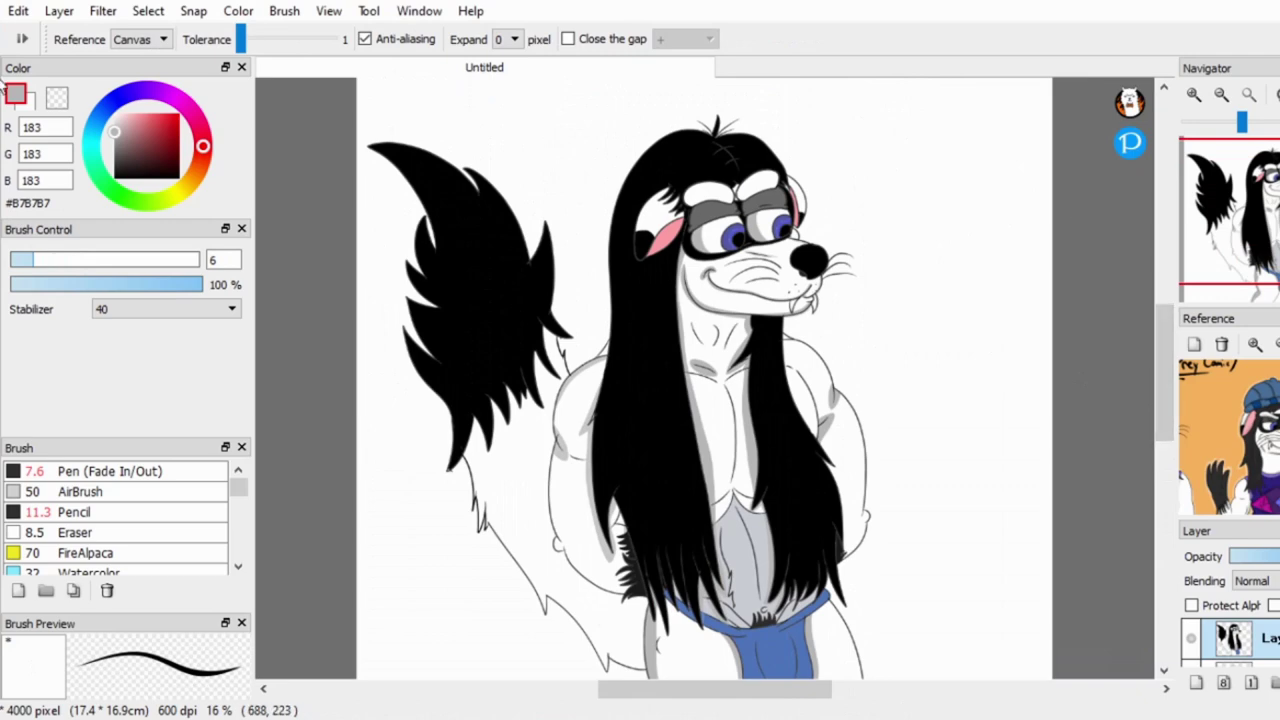
key("b")
scroll(650, 203, "up", 4)
key("g")
scroll(565, 290, "down", 3)
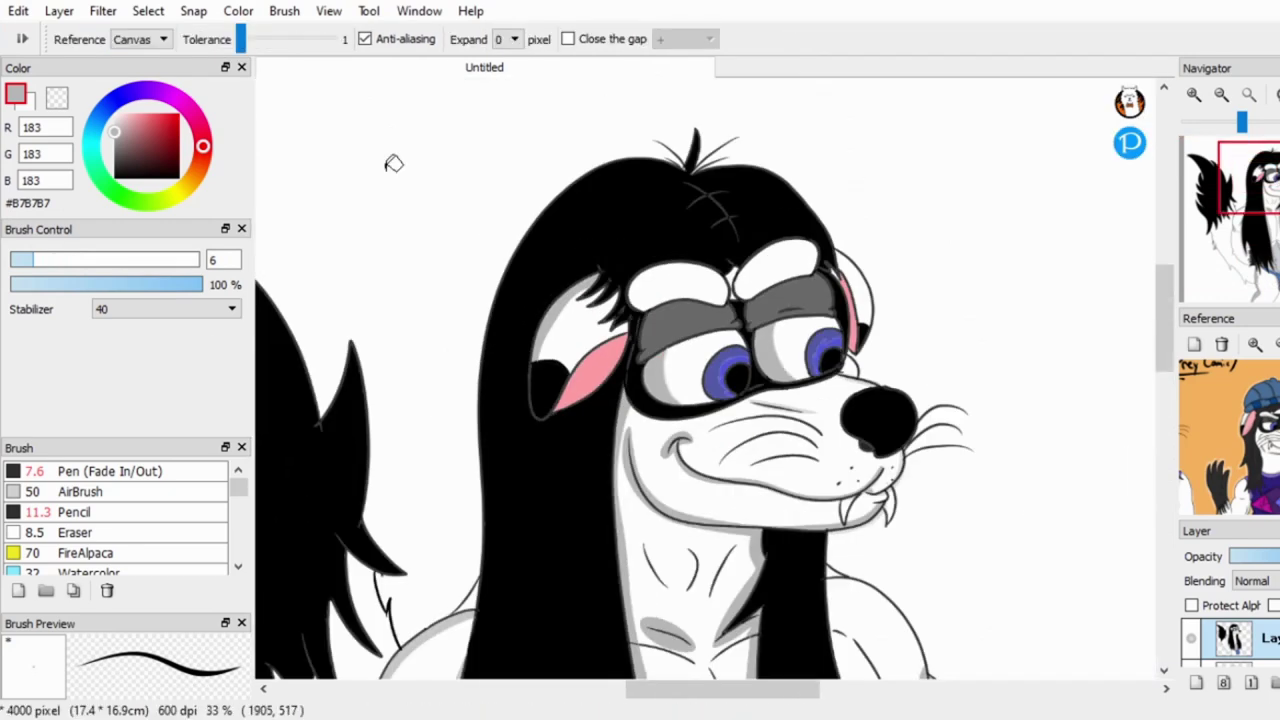
Outline a shadow along the outer edge of the far ear and fill it with grey (#B7B7B7).
key("b")
scroll(900, 300, "up", 3)
left_click_drag(800, 240, 850, 430)
key("g")
left_click(886, 329)
Set the brush to size 19 with 23% opacity and darken the edges of the eyelids with translucent black.
key("b")
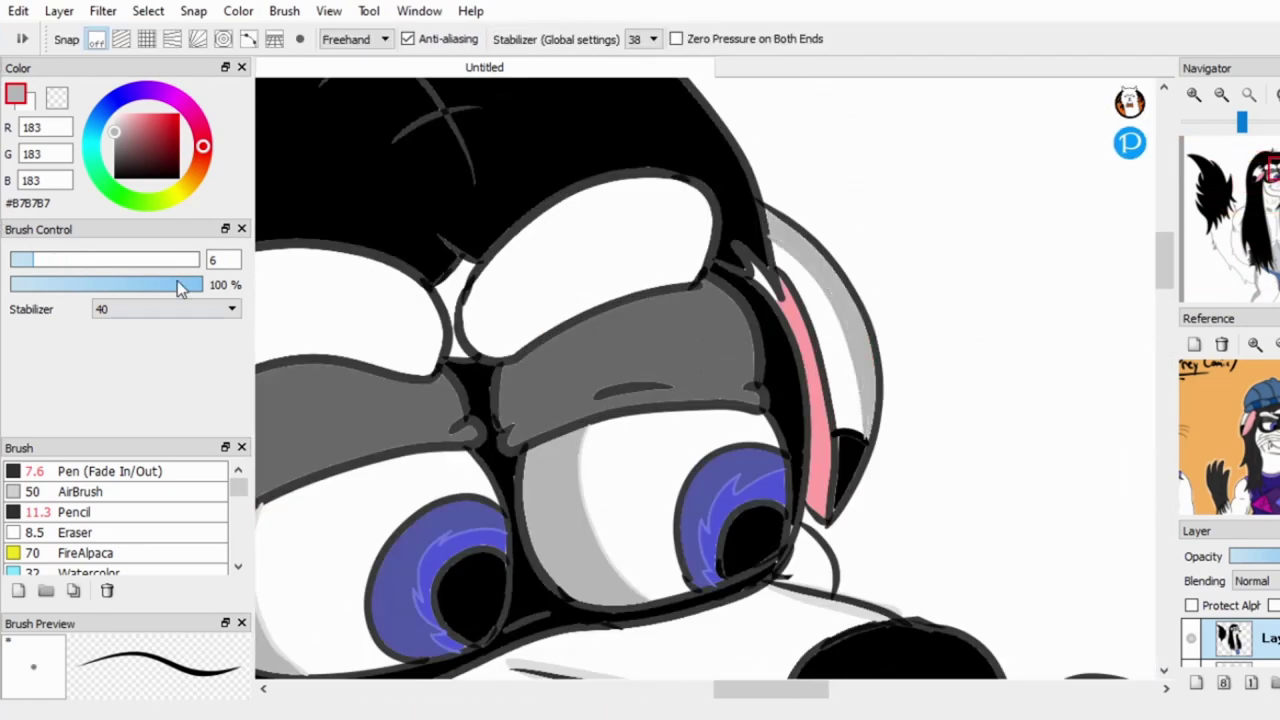
left_click(97, 259)
left_click(36, 284)
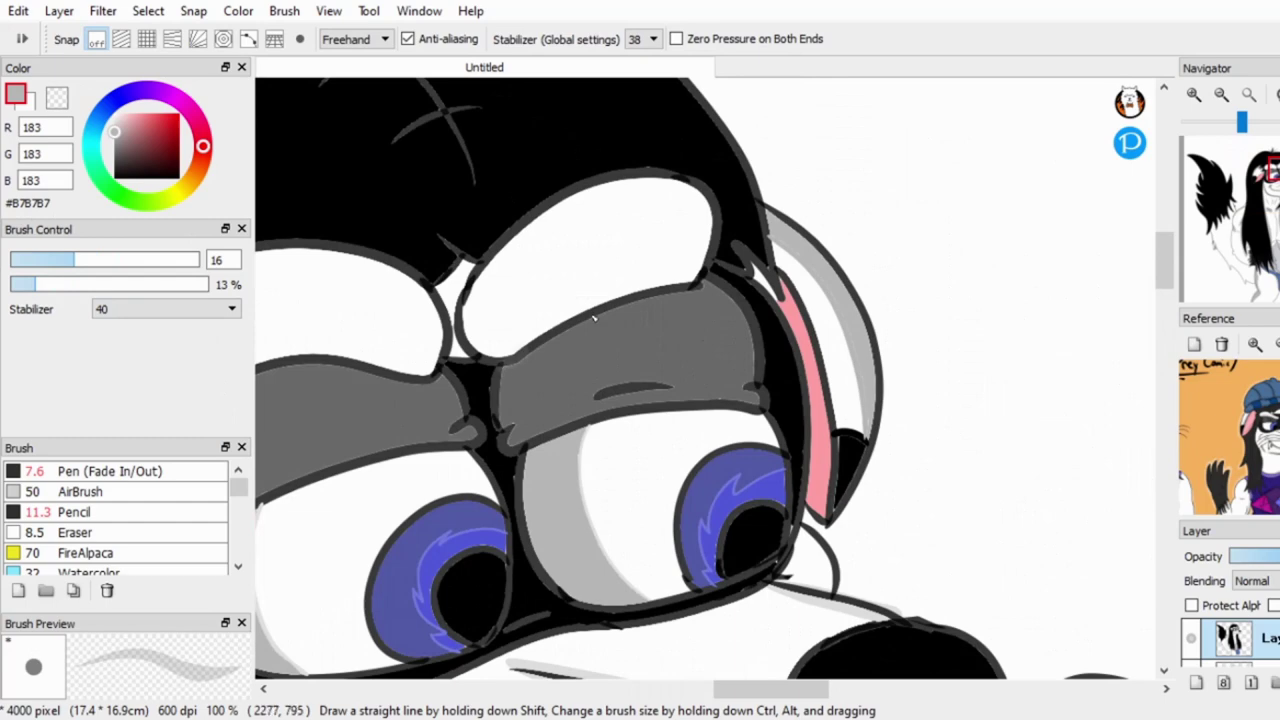
left_click(86, 259)
left_click(55, 284)
left_click_drag(688, 284, 510, 356)
left_click_drag(708, 176, 470, 290)
left_click_drag(590, 420, 490, 256)
scroll(744, 219, "down", 2)
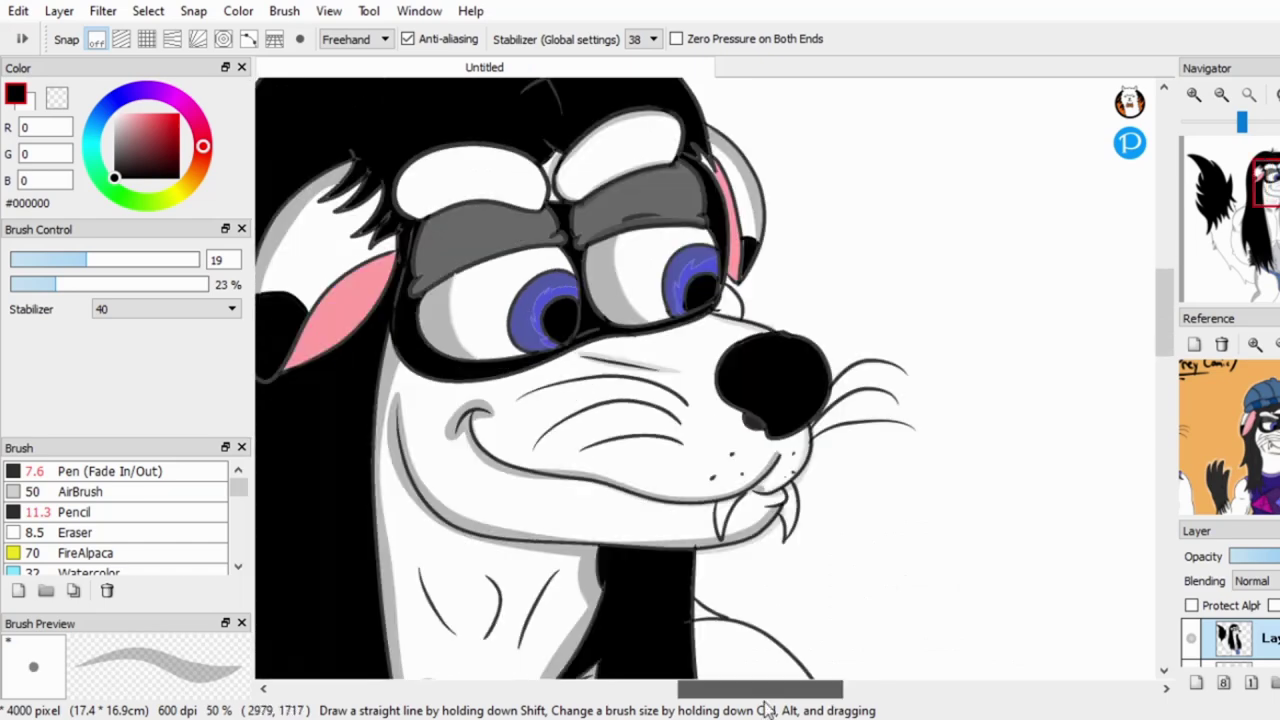
Shade the edges of the white eyebrows softly with black at 12% opacity, and set the colour to white (#FFFFFF).
scroll(1065, 385, "up", 1)
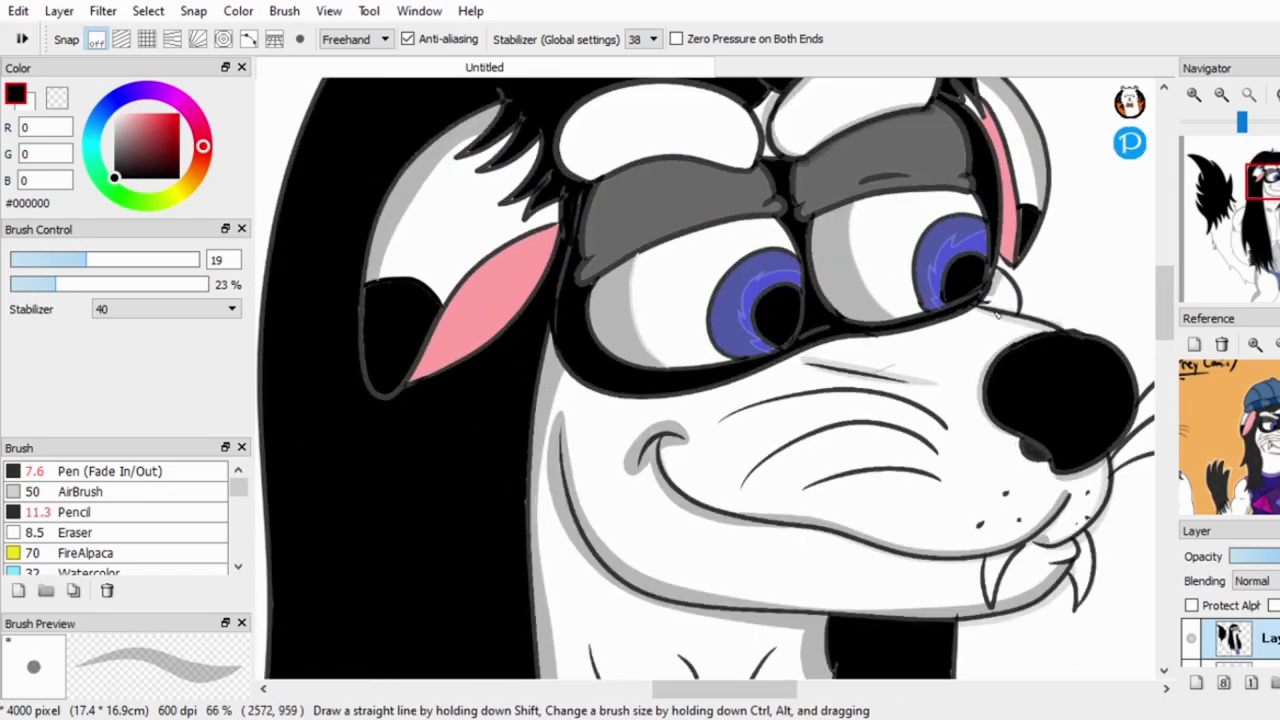
scroll(997, 313, "up", 2)
scroll(1100, 380, "down", 4)
scroll(700, 380, "up", 3)
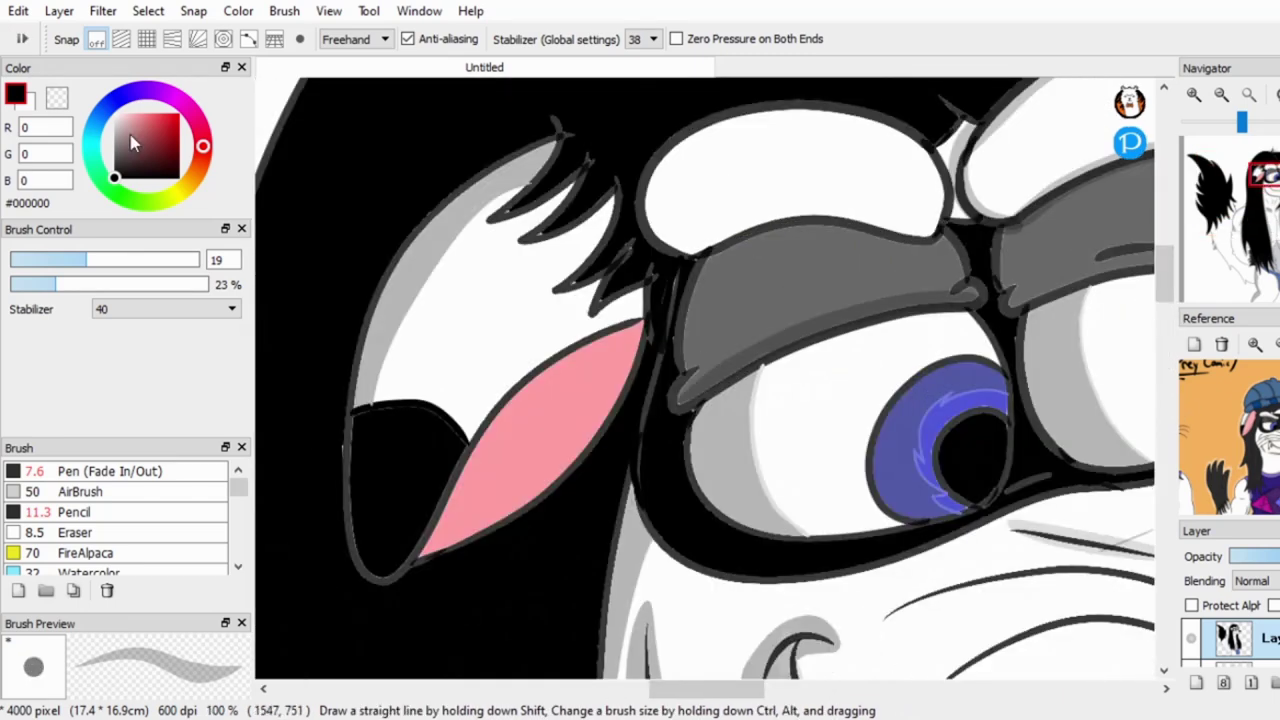
scroll(613, 295, "down", 3)
scroll(613, 295, "up", 2)
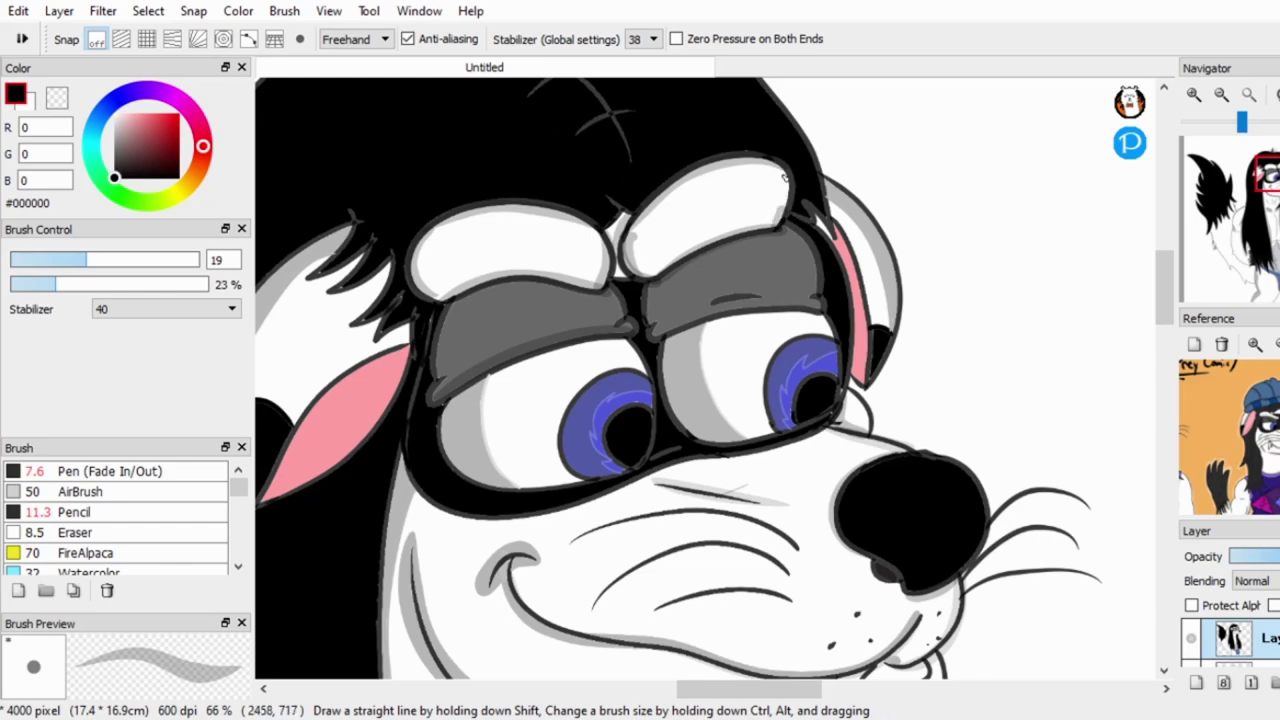
scroll(787, 227, "down", 2)
scroll(600, 300, "up", 2)
scroll(640, 295, "down", 5)
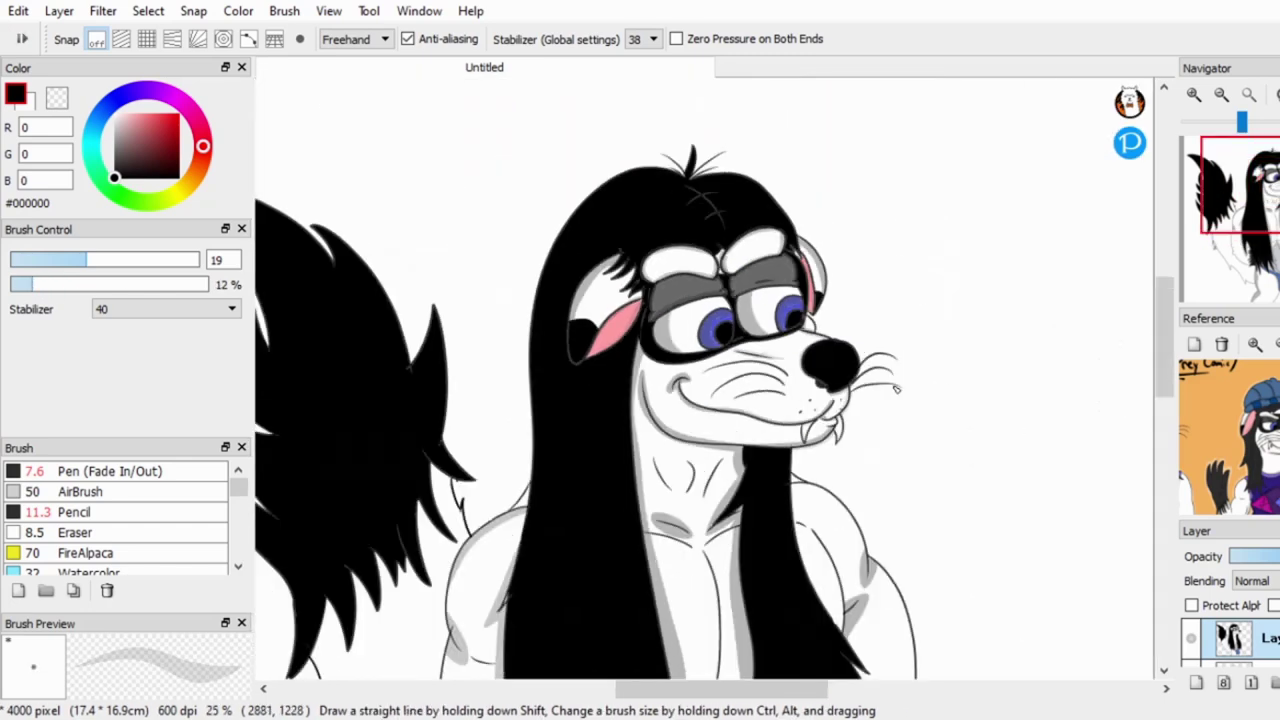
left_click(114, 112)
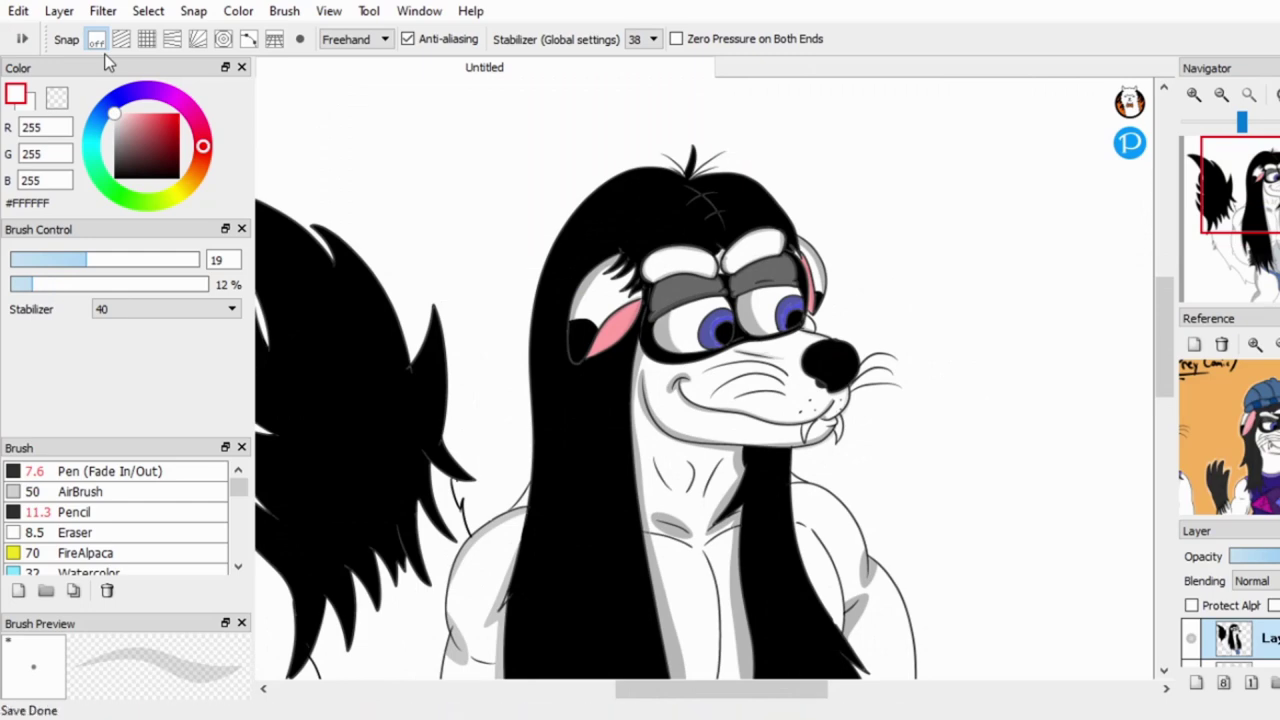
Sample the grey (#B7B7B7) of the chin's shadow and set the brush to size 3.3 with 100% opacity.
scroll(770, 323, "up", 5)
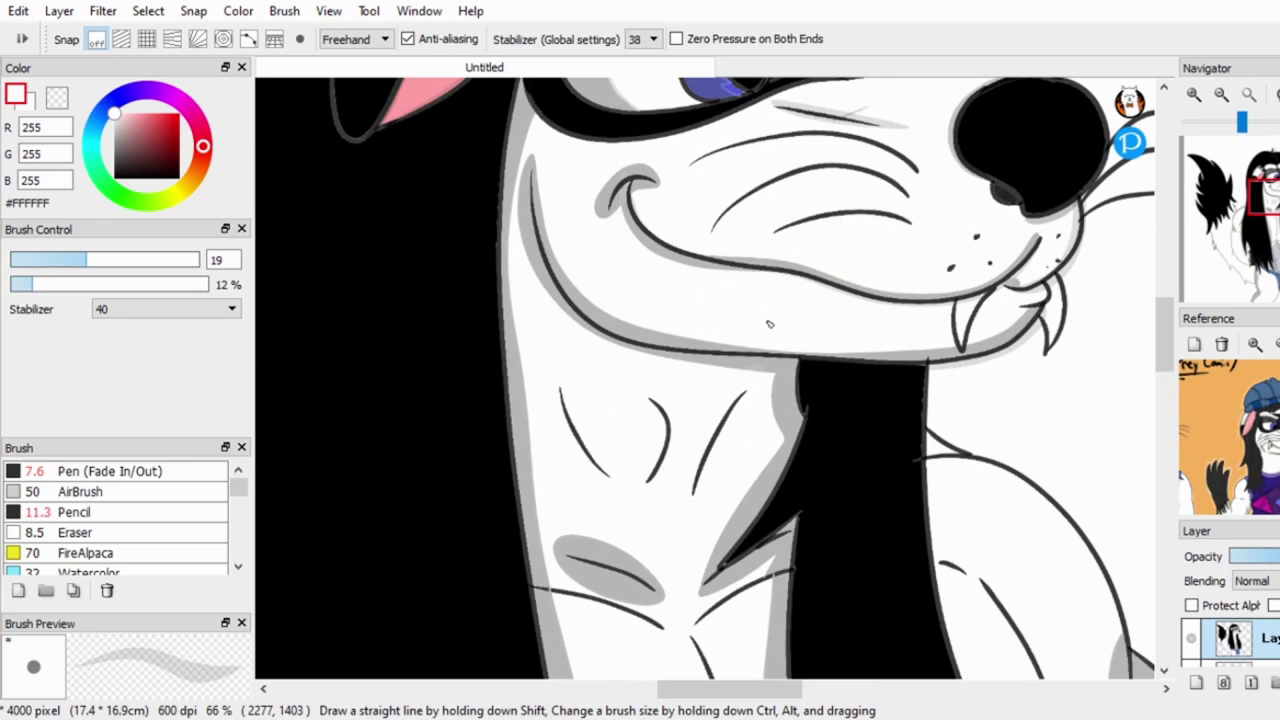
left_click(729, 357, "alt")
scroll(704, 471, "up", 1)
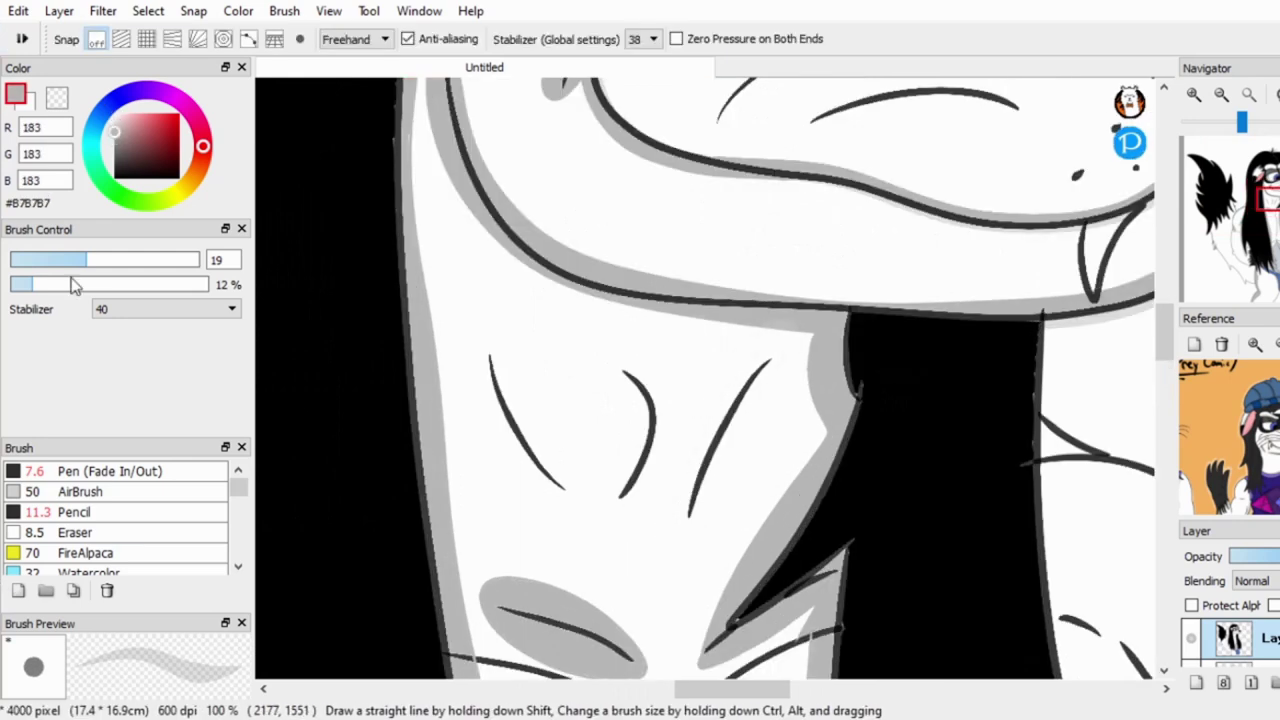
key("b")
Try to surround the neck creases with closed outlines and fill them with grey (#B7B7B7).
left_click_drag(699, 487, 762, 347)
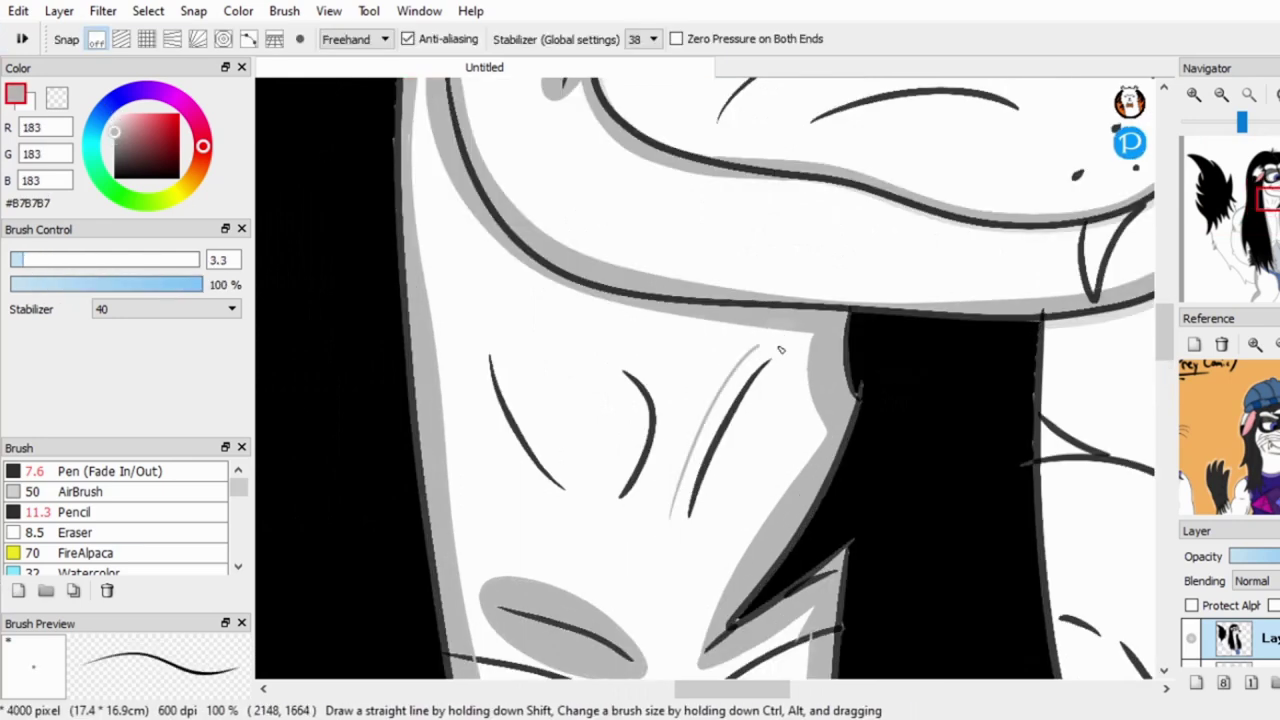
key("g")
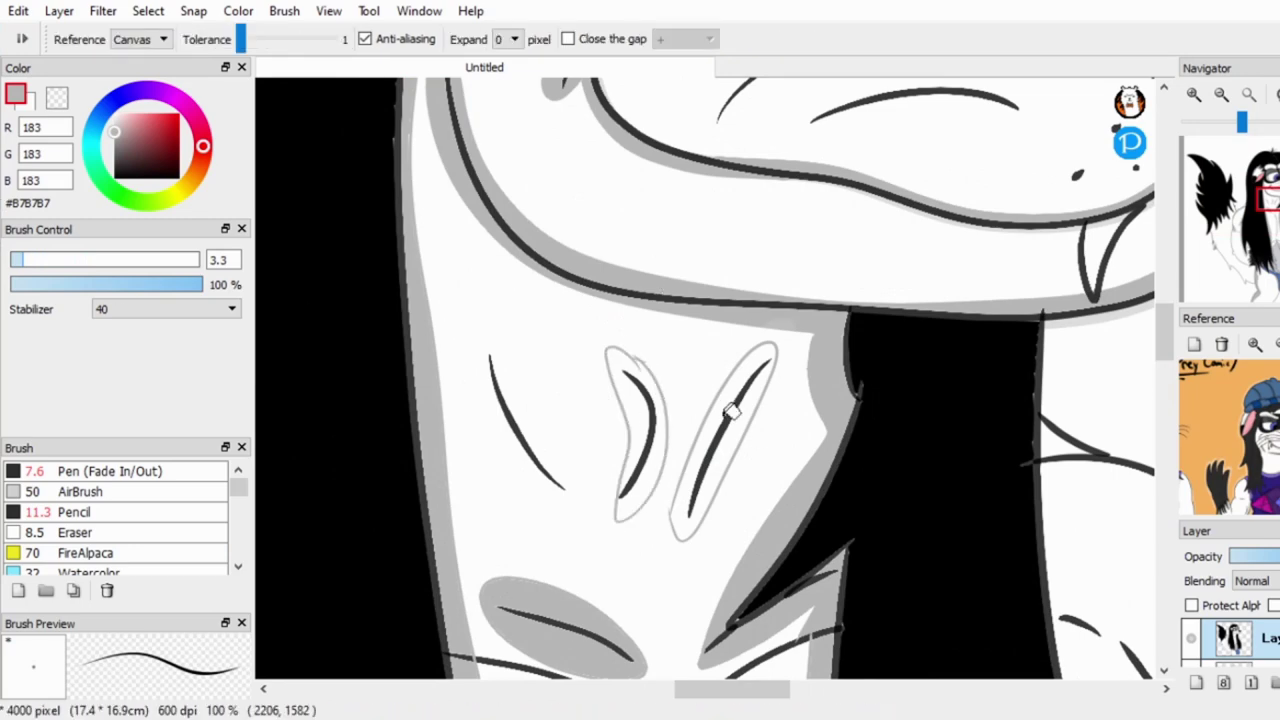
left_click(735, 400)
left_click(650, 390)
key("b")
scroll(510, 380, "up", 1)
left_click_drag(480, 345, 590, 540)
key("g")
scroll(503, 366, "down", 2)
key("ctrl+z")
key("ctrl+z")
Draw a narrow shadow along the underside of the neck crease nearest the front hair and fill it with grey (#B7B7B7).
key("b")
scroll(580, 523, "up", 2)
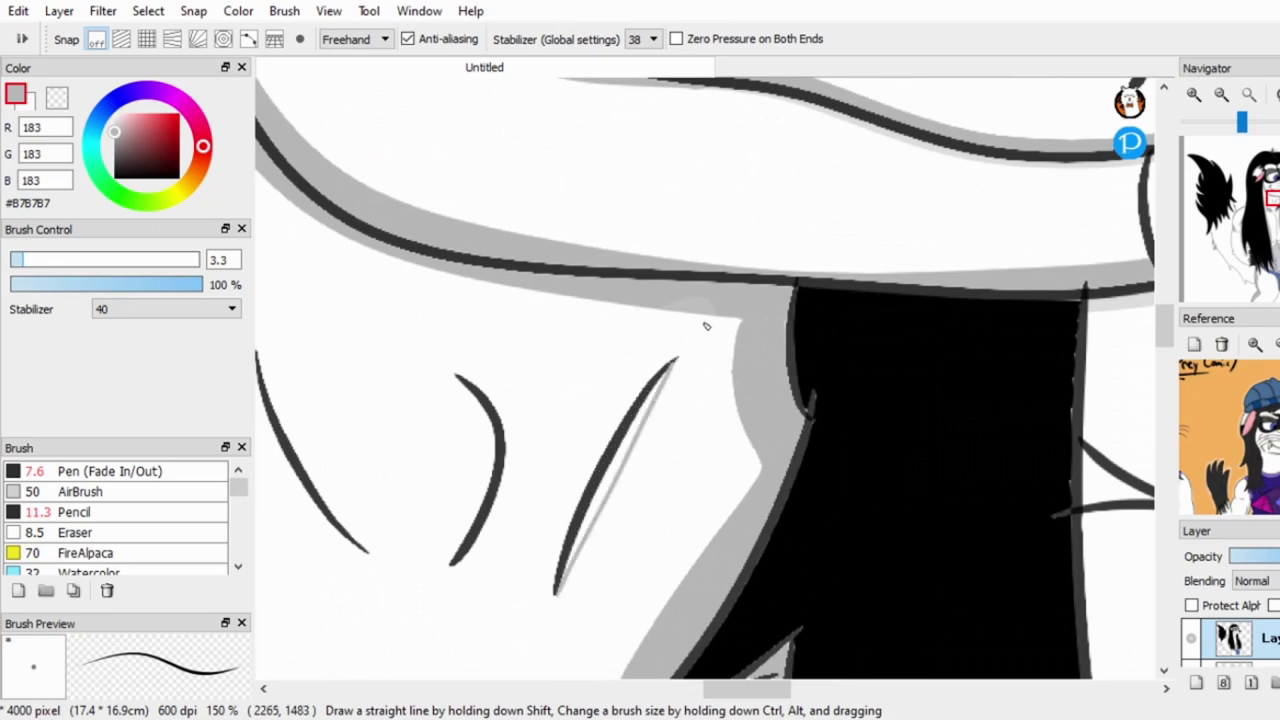
key("g")
scroll(609, 471, "down", 2)
Add narrow grey (#B7B7B7) shadows along one side of the tail-side and middle neck creases.
key("b")
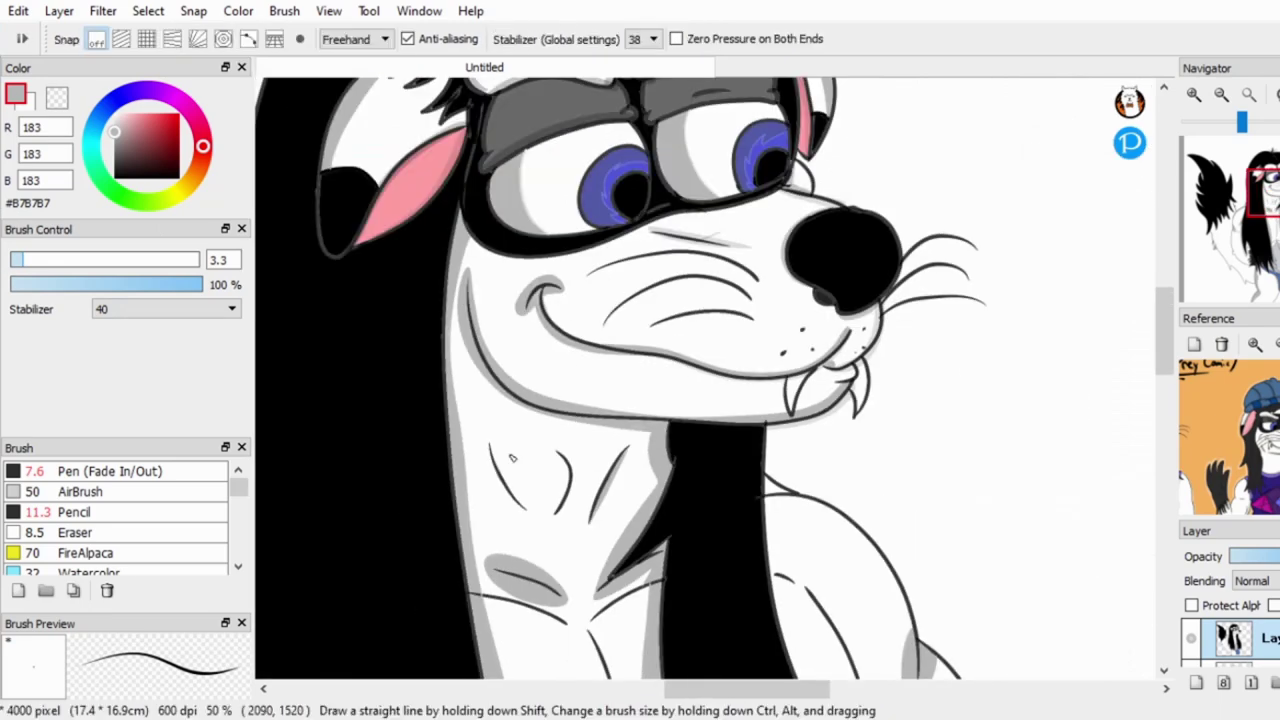
scroll(609, 471, "up", 1)
key("g")
key("b")
left_click_drag(623, 455, 616, 578)
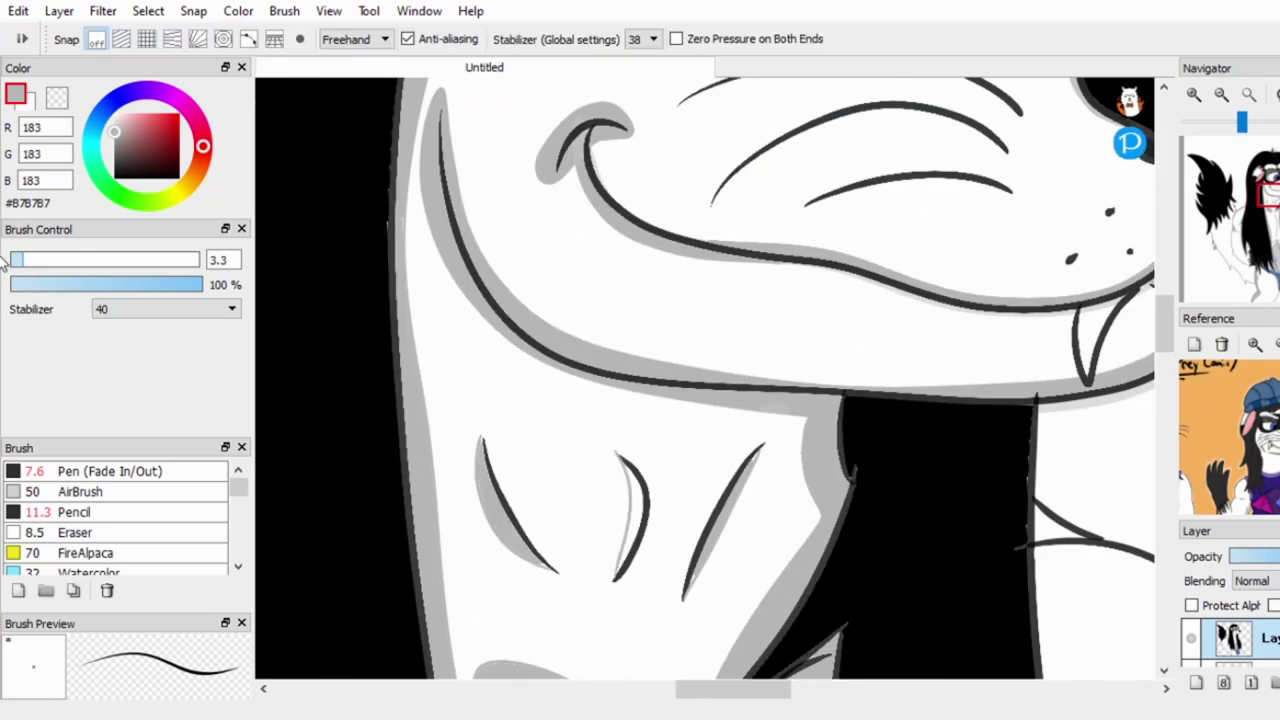
key("g")
scroll(661, 453, "down", 2)
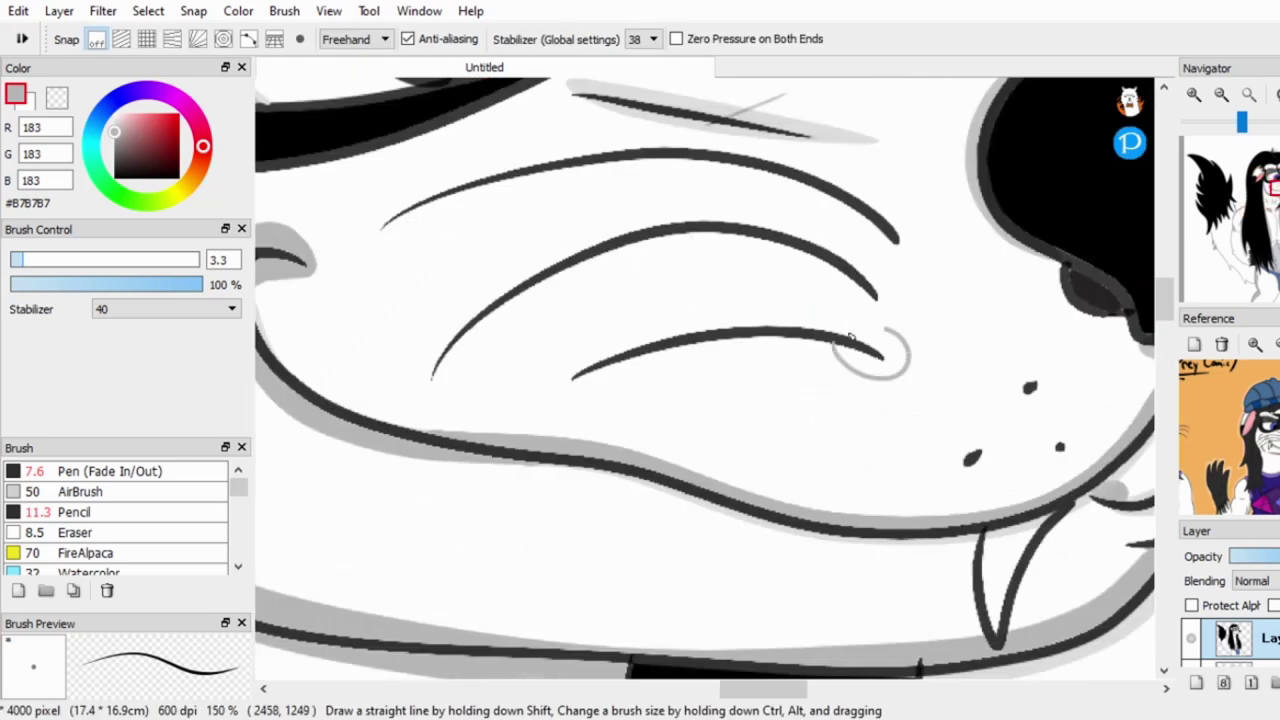
Try to circle the nose-side ends of the curved muzzle lines in grey (#B7B7B7).
scroll(889, 378, "up", 2)
left_click_drag(845, 195, 868, 236)
scroll(1000, 230, "up", 2)
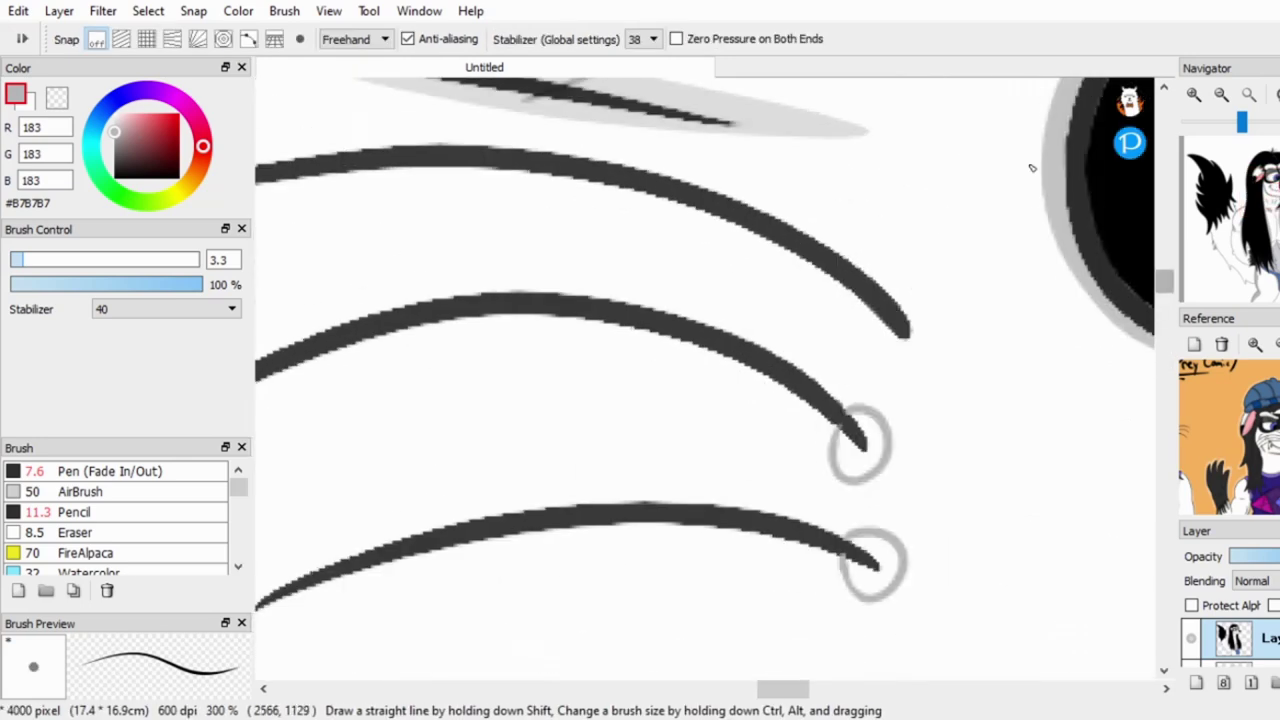
key("ctrl+z")
key("ctrl+z")
scroll(886, 400, "down", 3)
scroll(834, 443, "up", 1)
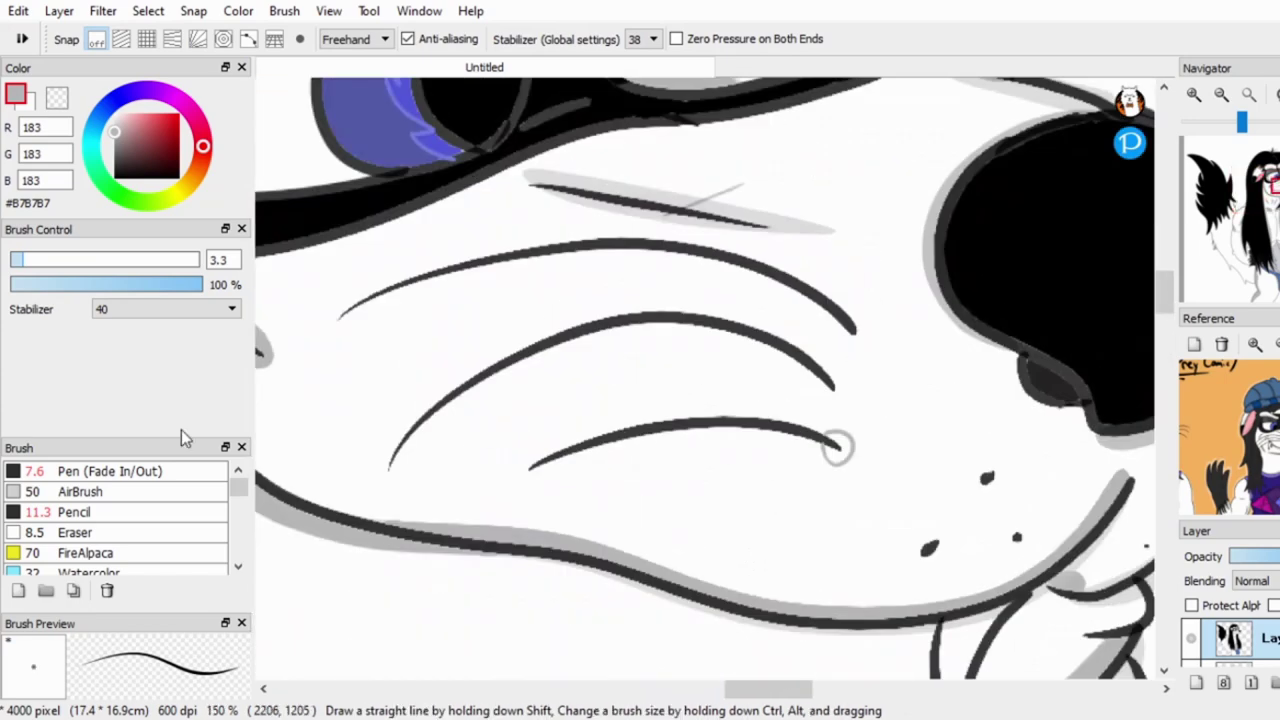
key("g")
Draw a narrow shadow under the lowest curved muzzle line with a 1.2 brush and fill it with grey (#B7B7B7).
key("b")
scroll(770, 442, "up", 2)
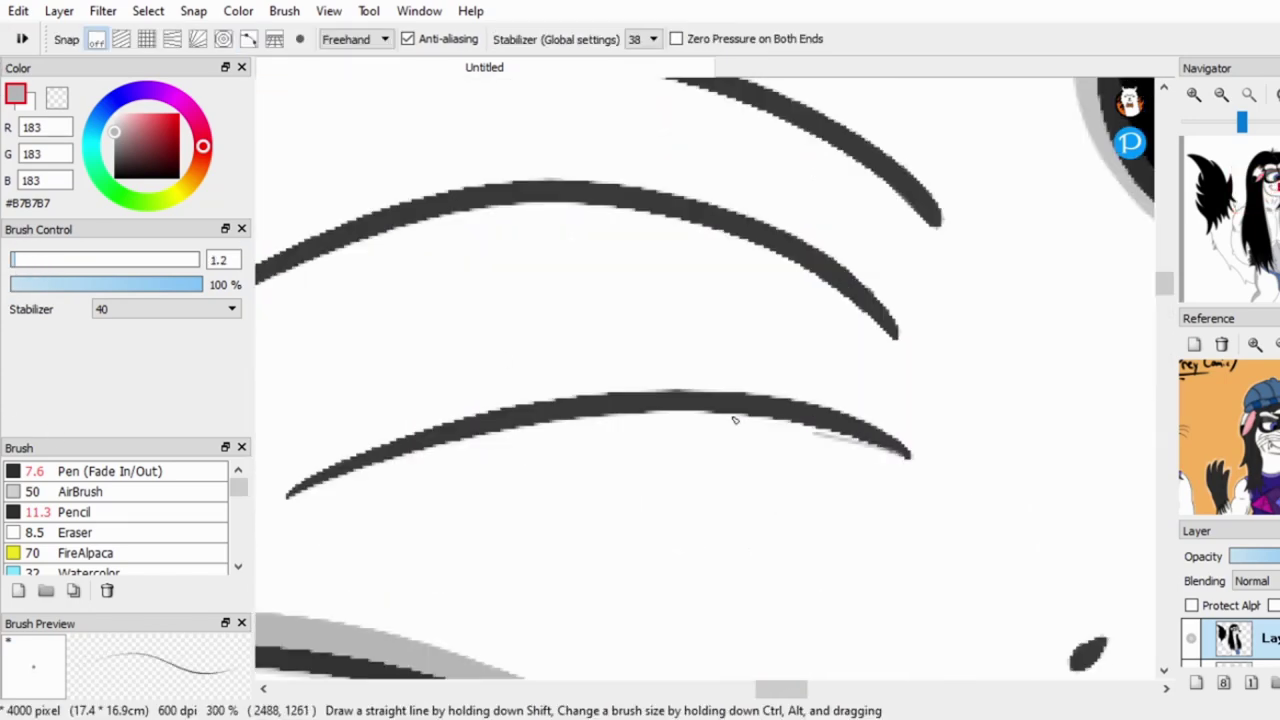
left_click_drag(430, 462, 900, 460)
key("g")
scroll(834, 346, "down", 3)
Outline a narrow shadow beneath the middle curved muzzle line and fill it with the same grey.
key("b")
scroll(836, 383, "up", 2)
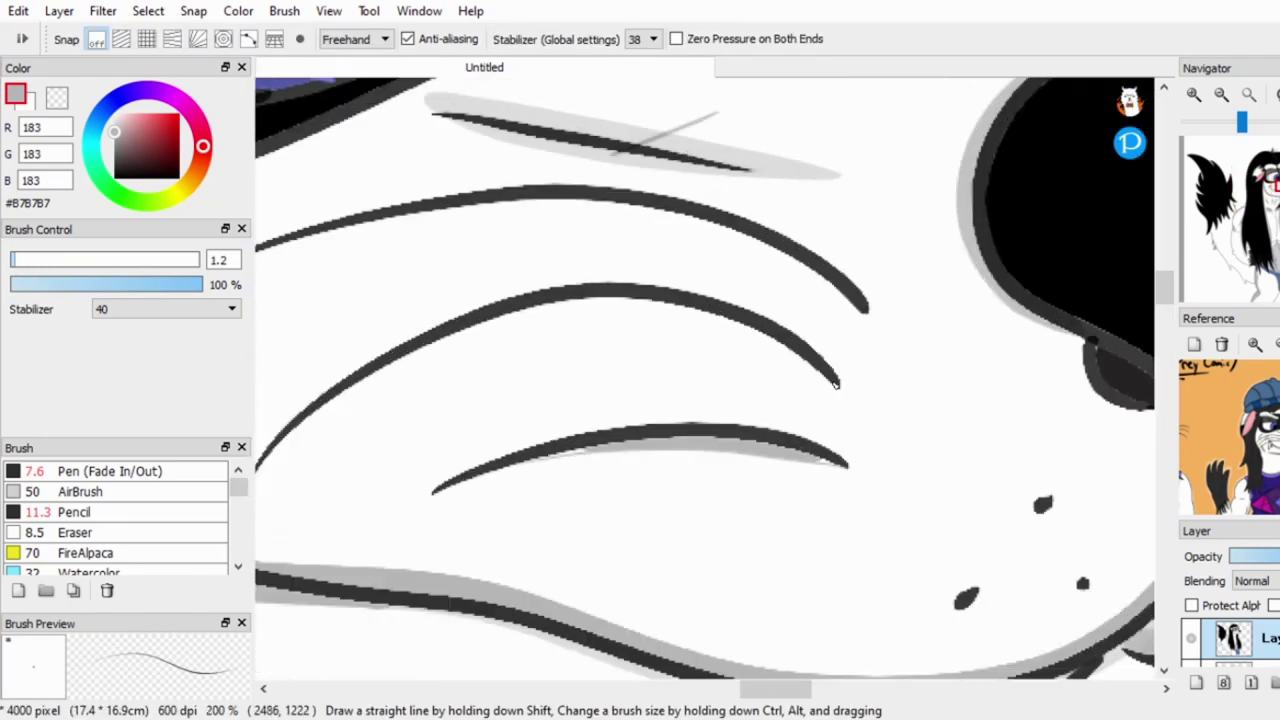
key("g")
left_click(600, 306)
scroll(651, 240, "down", 2)
Outline a narrow shadow beneath the uppermost long curved muzzle line and fill it with grey.
key("b")
scroll(775, 281, "up", 1)
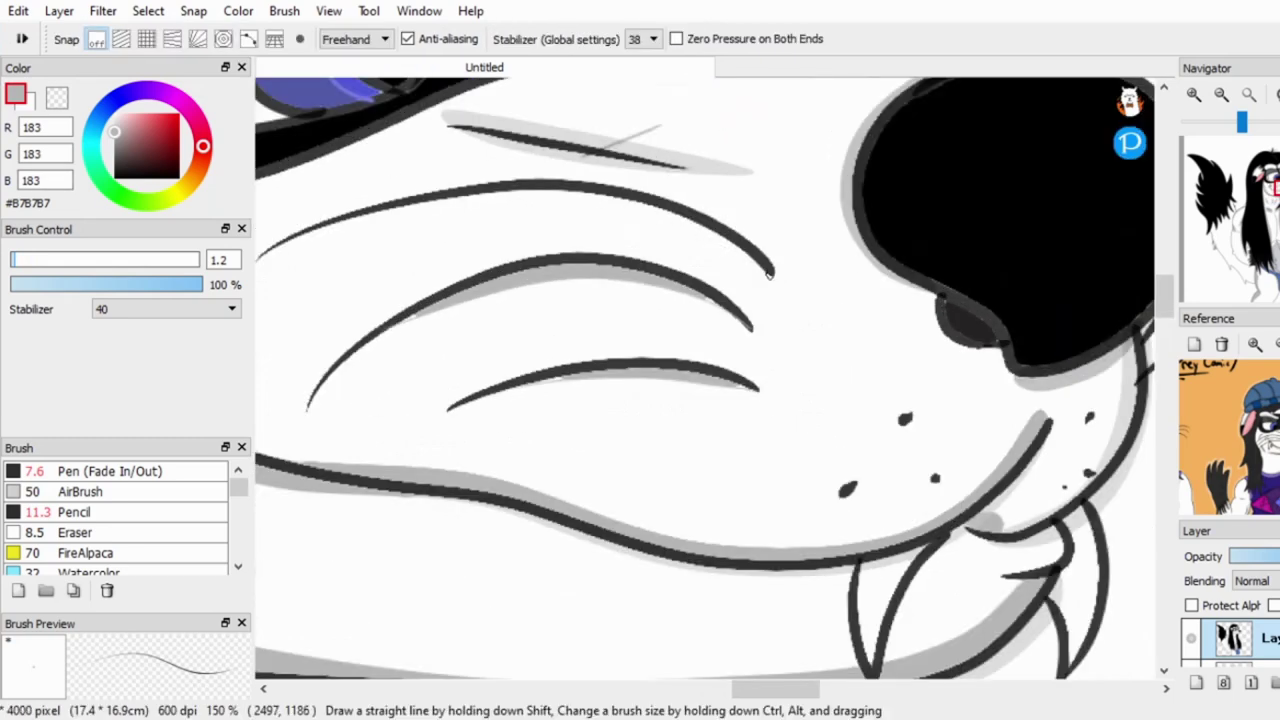
left_click_drag(770, 272, 400, 230)
key("g")
left_click(643, 206)
scroll(1137, 367, "down", 3)
scroll(1130, 260, "up", 1)
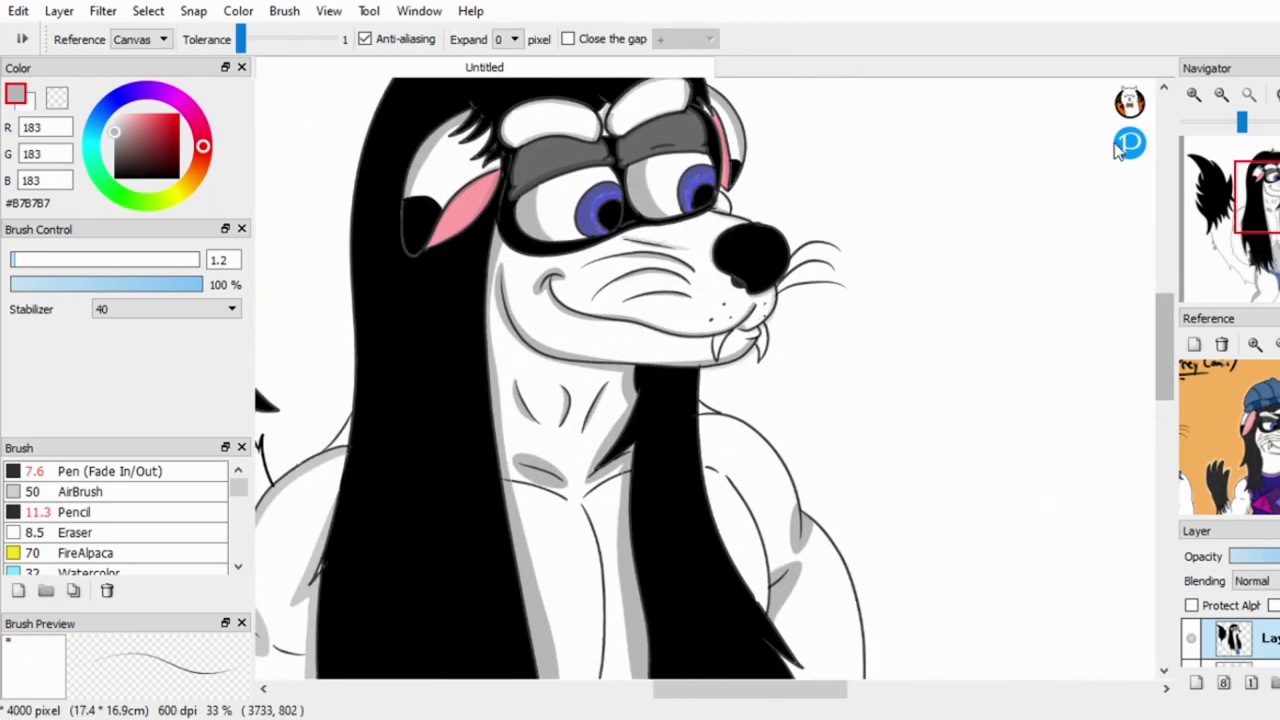
Sample the blue of the loincloth and darken it to #345186 for shading.
key("b")
scroll(876, 490, "up", 3)
key("g")
scroll(1150, 340, "down", 3)
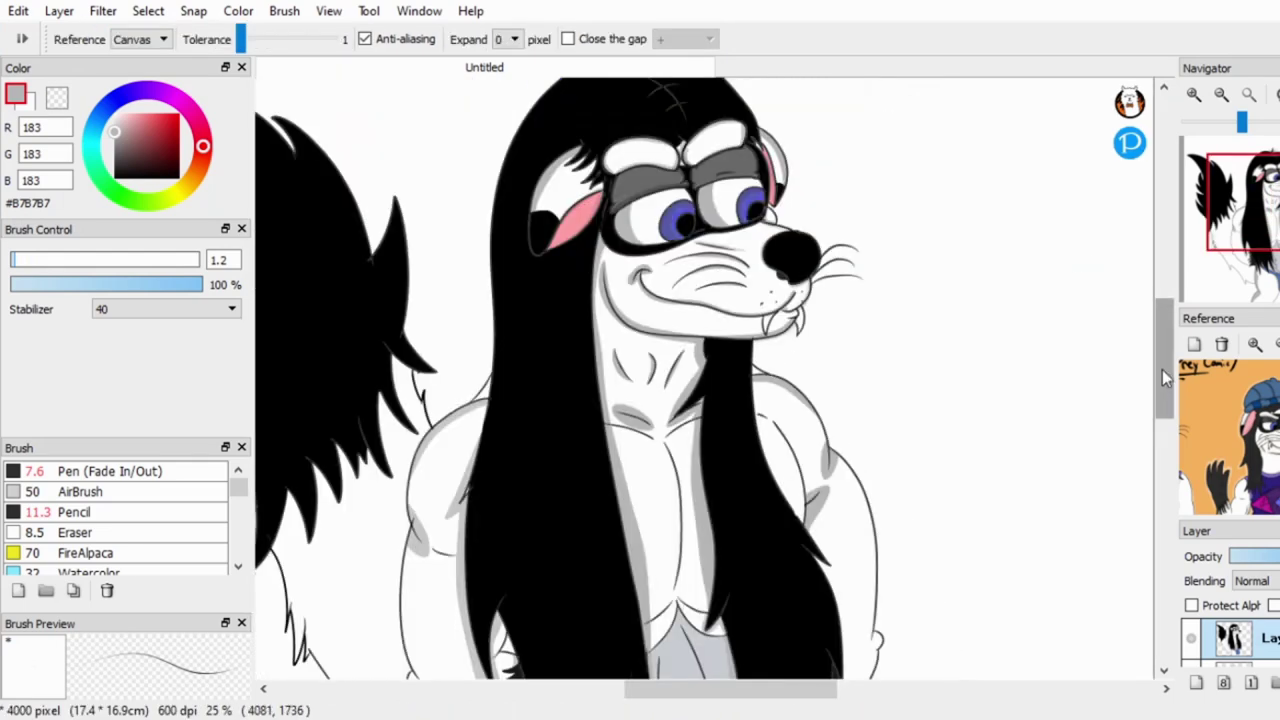
scroll(1157, 341, "down", 5)
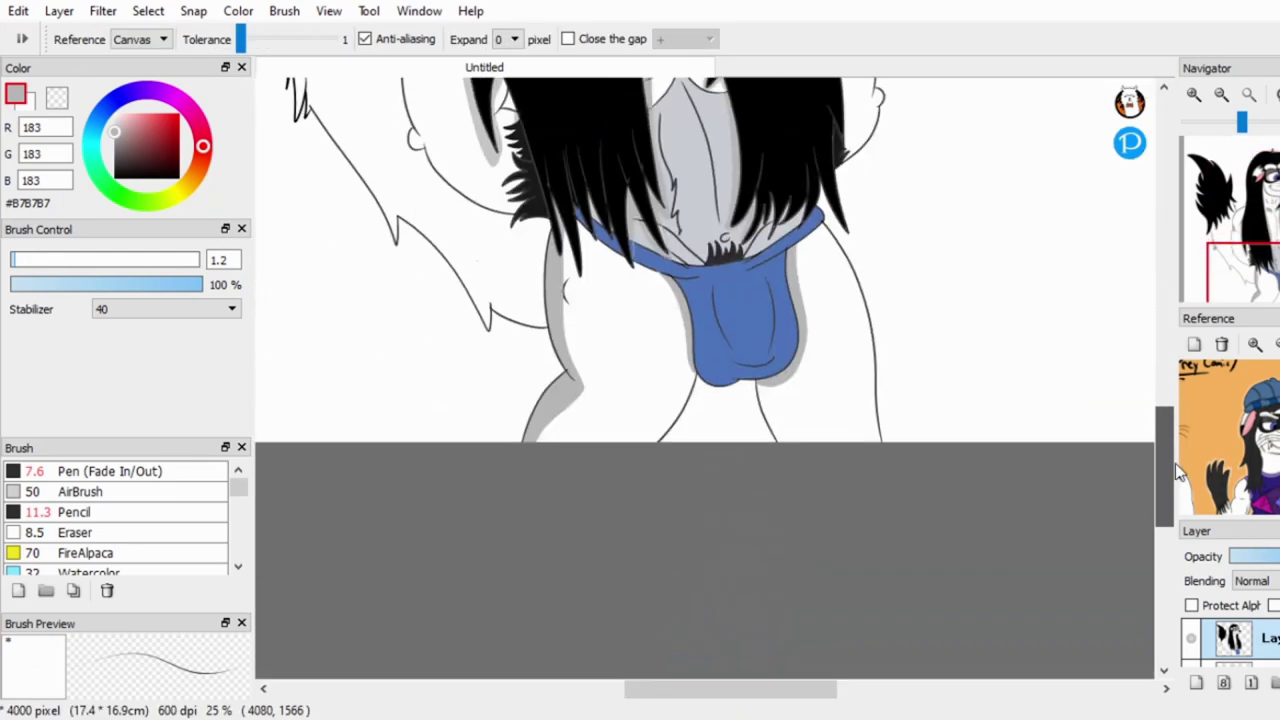
key("i")
left_click(790, 250)
left_click(155, 144)
Outline shadows around the creases where the waistband meets the front of the loincloth and fill them with dark blue (#345186).
key("b")
scroll(578, 297, "up", 4)
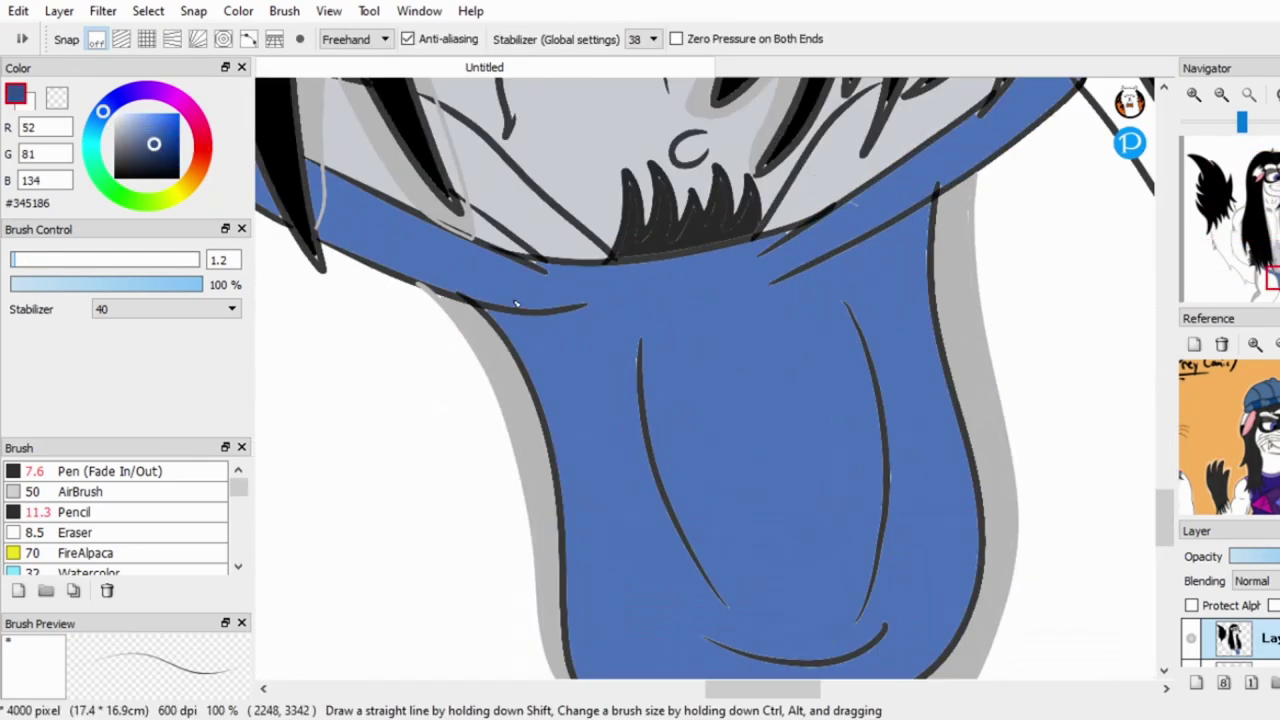
scroll(540, 288, "up", 1)
key("g")
left_click(450, 260)
scroll(450, 260, "down", 2)
Add dark blue (#345186) shadows beside the two long vertical creases and under the lower curved crease of the loincloth.
key("b")
scroll(554, 131, "up", 1)
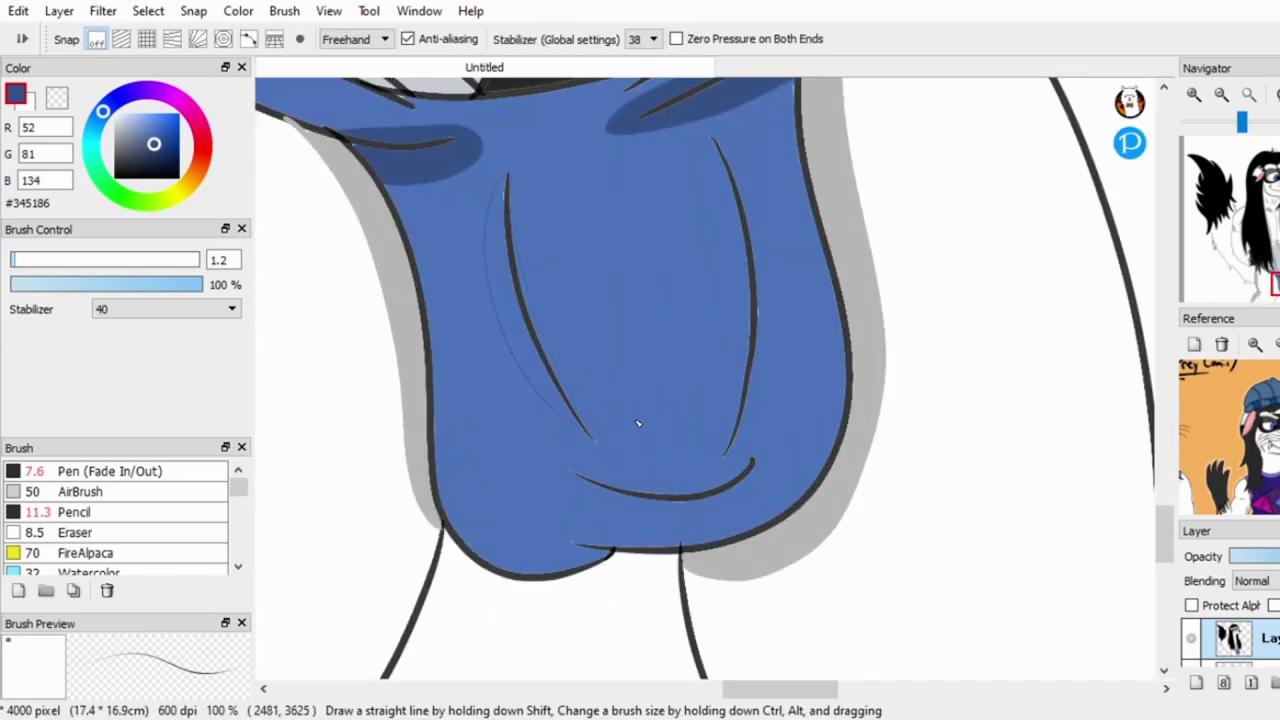
scroll(583, 569, "up", 1)
key("g")
left_click(654, 540)
left_click(765, 280)
left_click(443, 260)
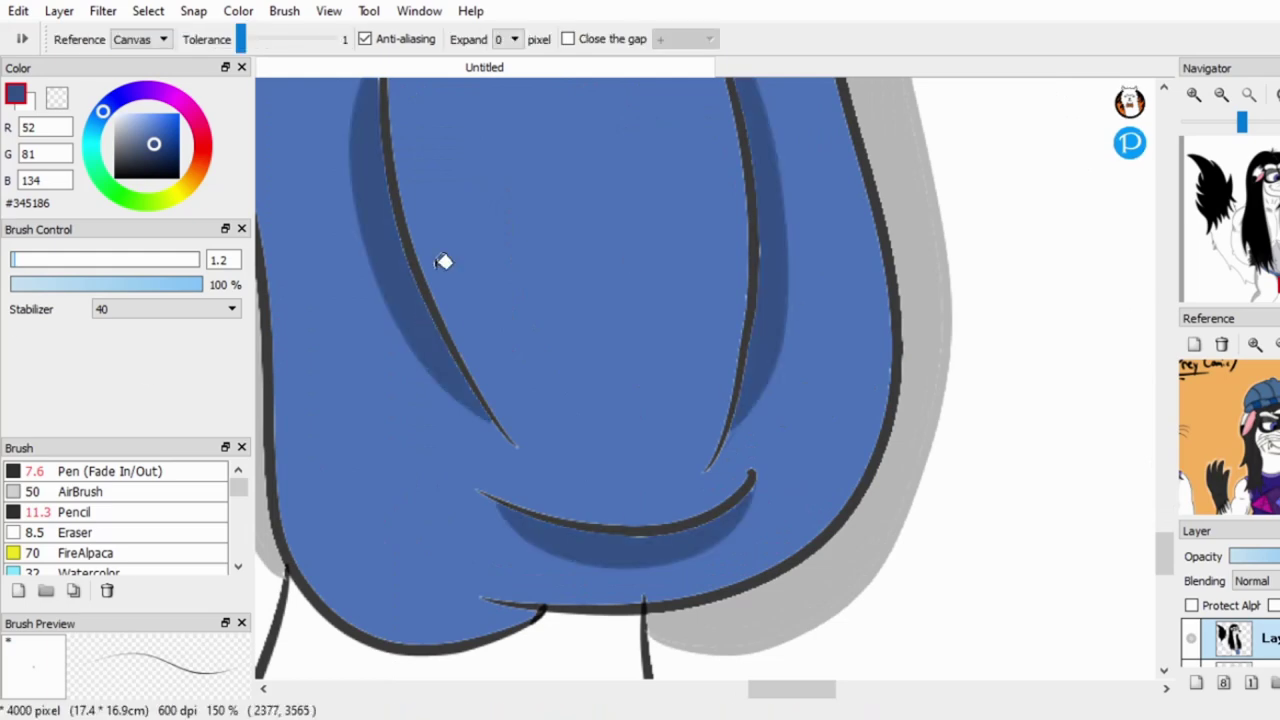
scroll(443, 260, "down", 3)
Sample the grey (#B7B7B7) shadow colour and shade the inner edge of the nose-side leg below the loincloth.
key("b")
scroll(500, 480, "down", 1)
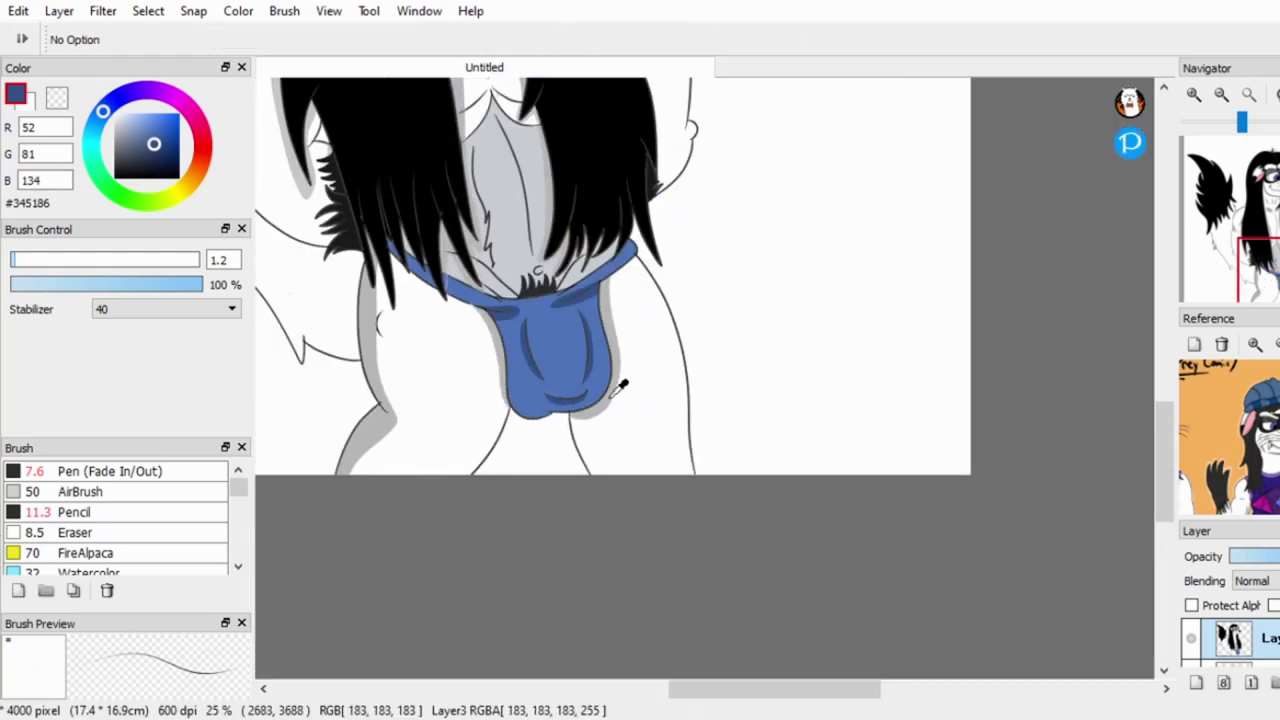
left_click(623, 380, "alt")
scroll(575, 425, "up", 1)
key("g")
left_click(560, 470)
scroll(560, 470, "down", 1)
Add a grey (#B7B7B7) shadow along the inner edge of the tail-side leg.
key("b")
scroll(535, 490, "up", 1)
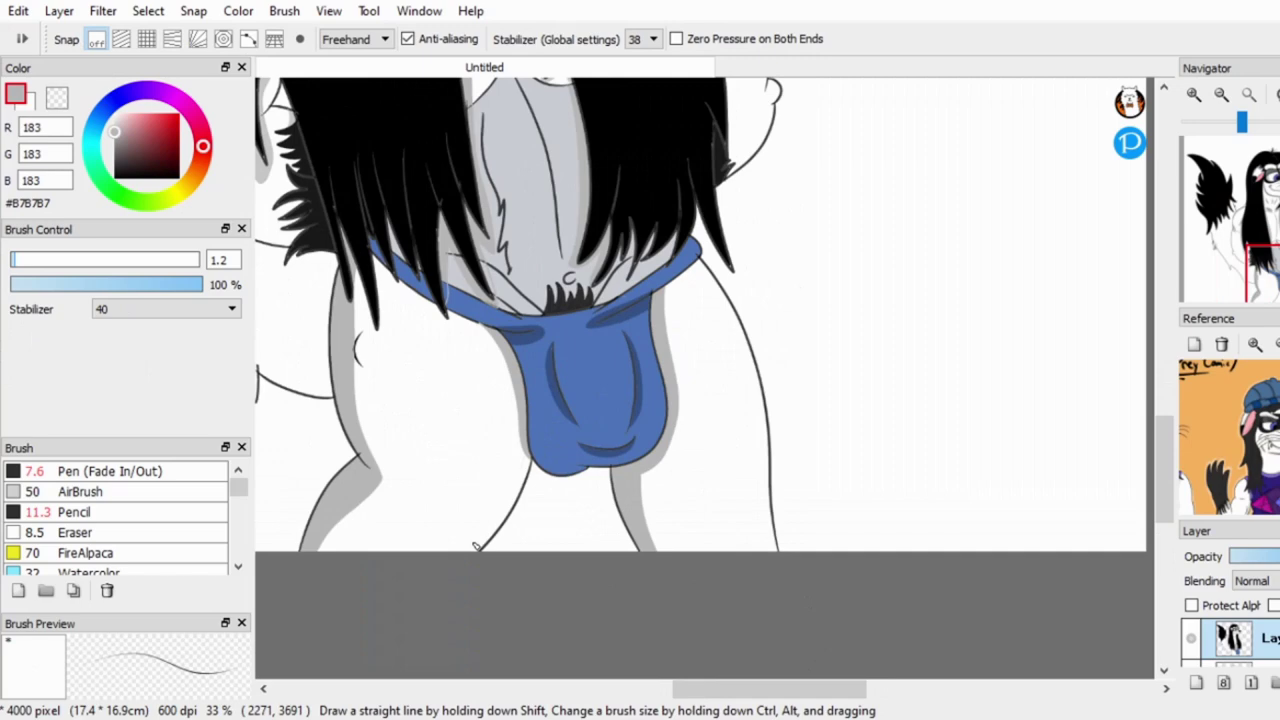
key("g")
scroll(731, 375, "down", 3)
Outline a long shadow along the lower side of the white tail section and fill it with grey (#B7B7B7).
scroll(560, 300, "up", 4)
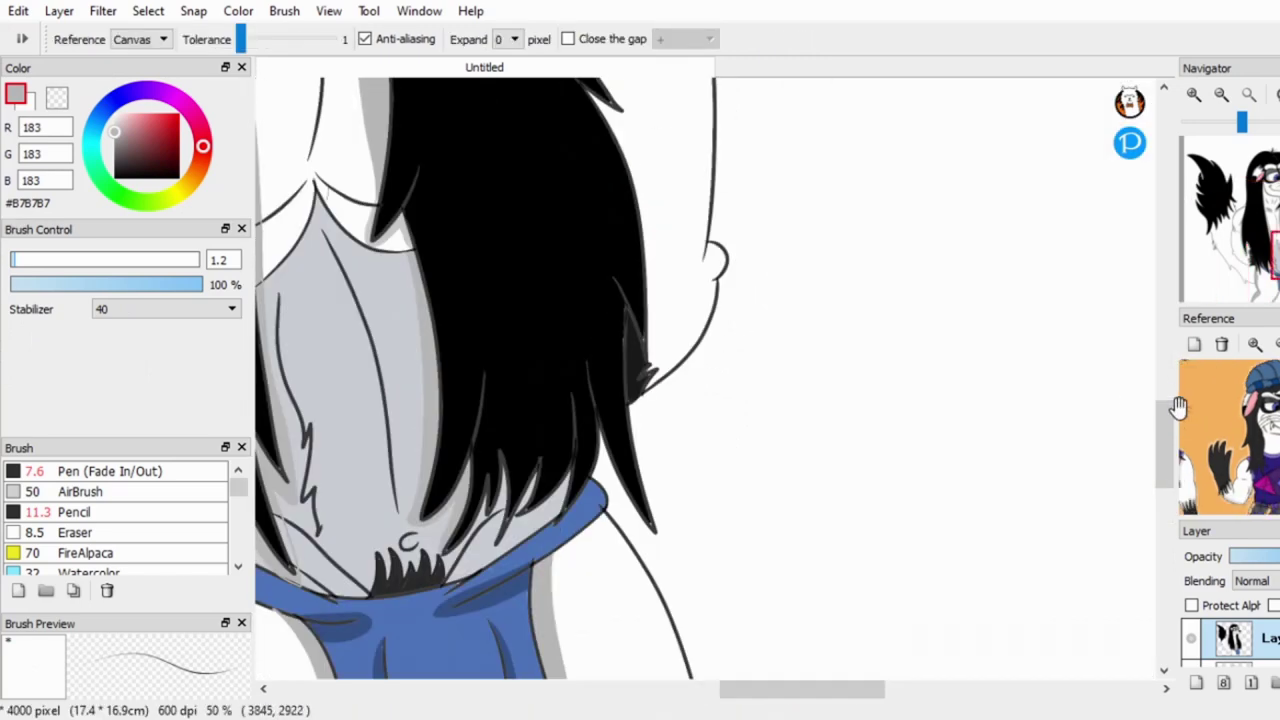
scroll(984, 210, "down", 3)
key("b")
scroll(628, 505, "up", 2)
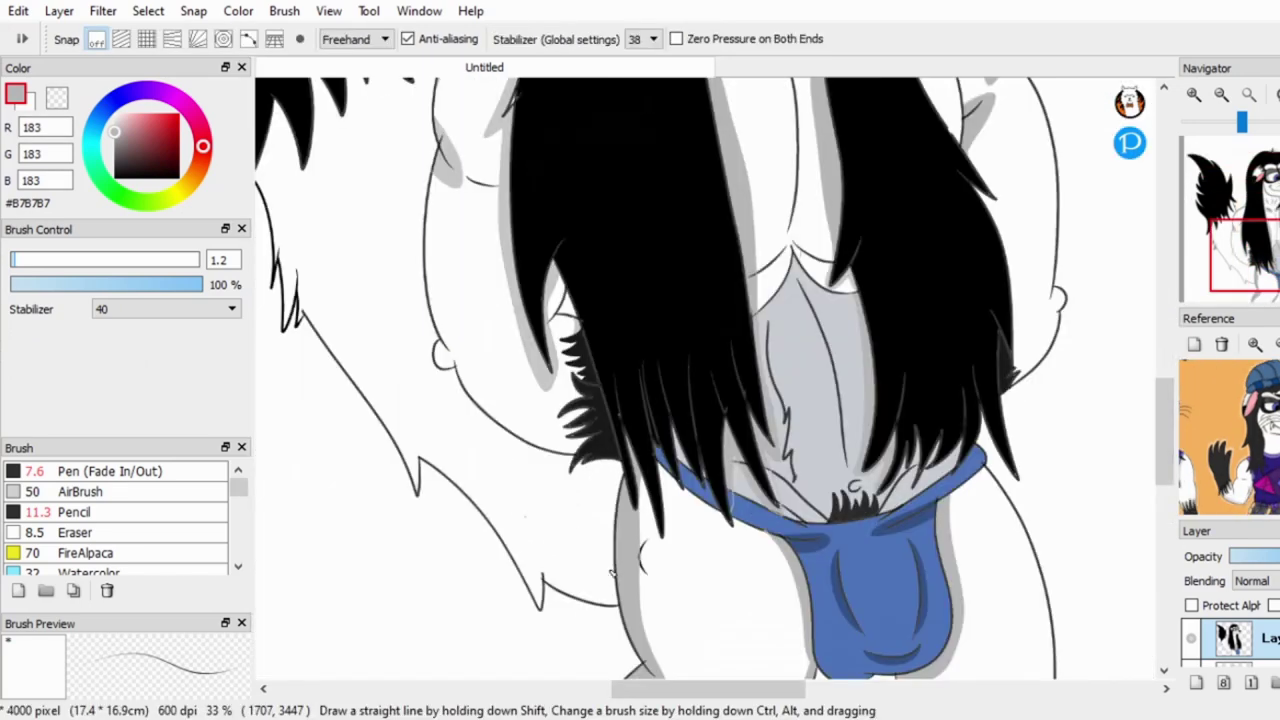
key("g")
key("b")
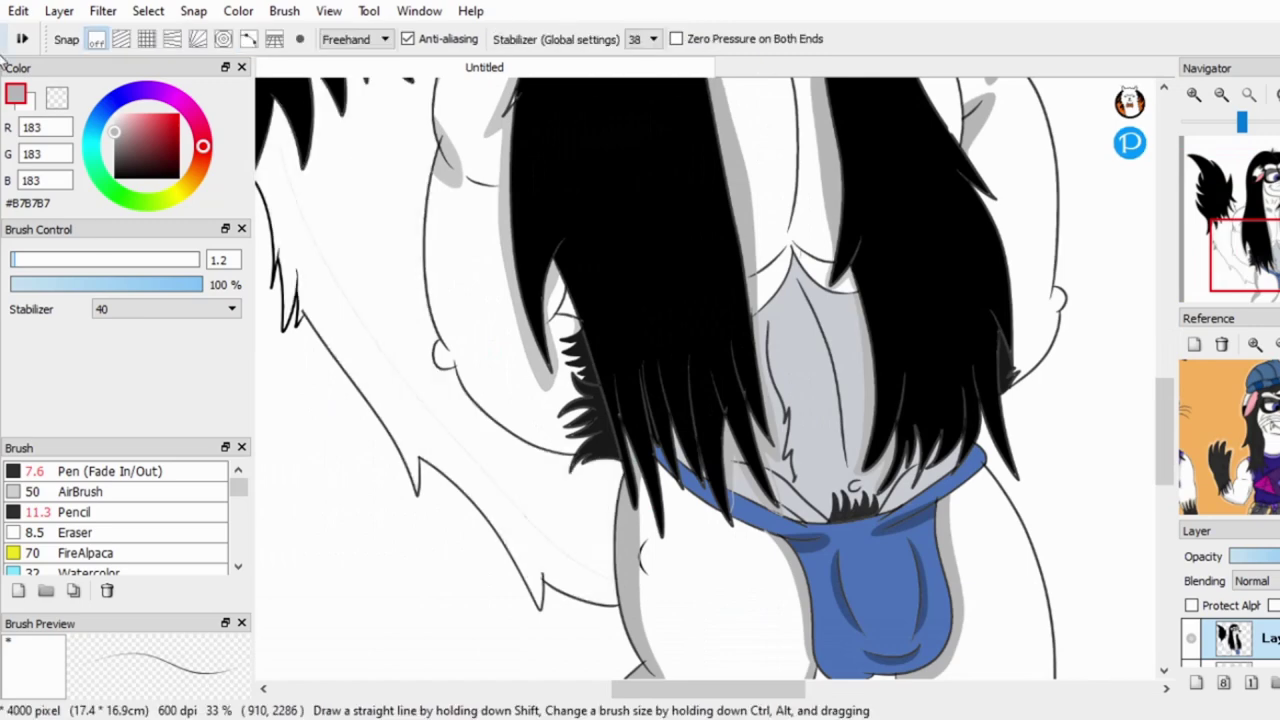
scroll(297, 277, "up", 5)
scroll(592, 280, "down", 8)
key("g")
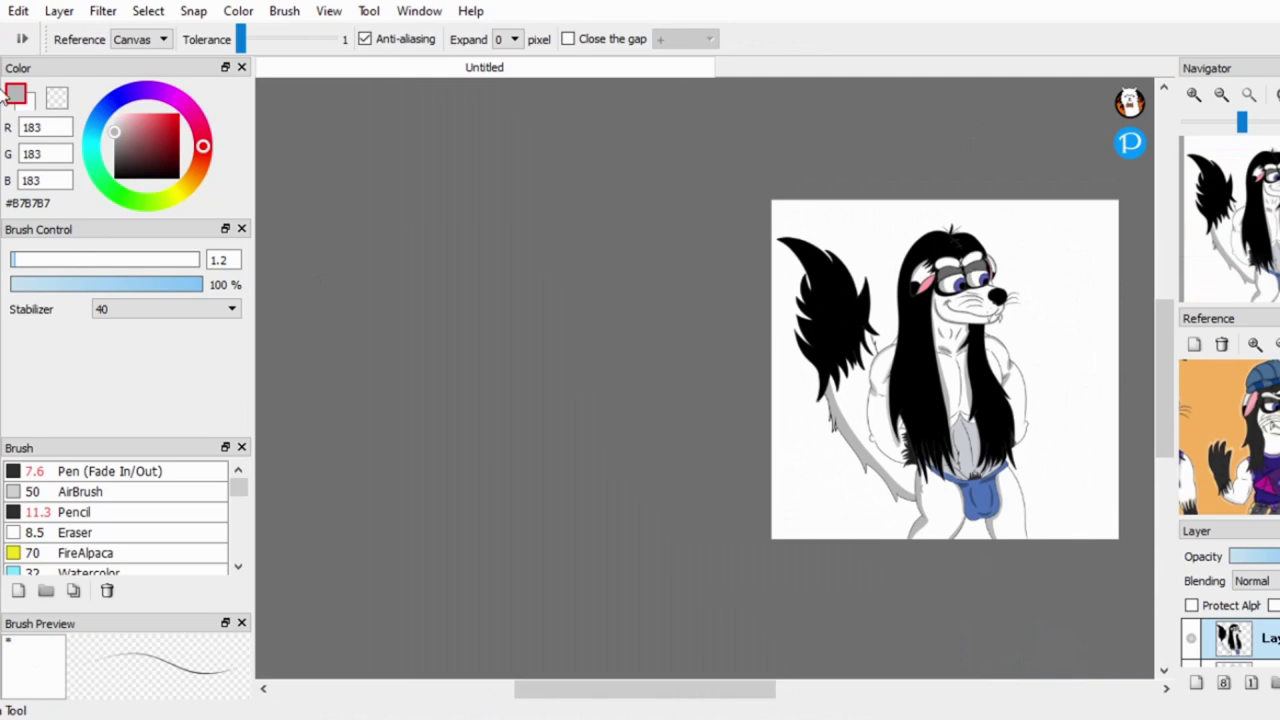
Shade the elbow bump and the lower edge of the tail-side arm with grey (#B7B7B7).
key("b")
scroll(920, 343, "up", 3)
scroll(920, 343, "up", 2)
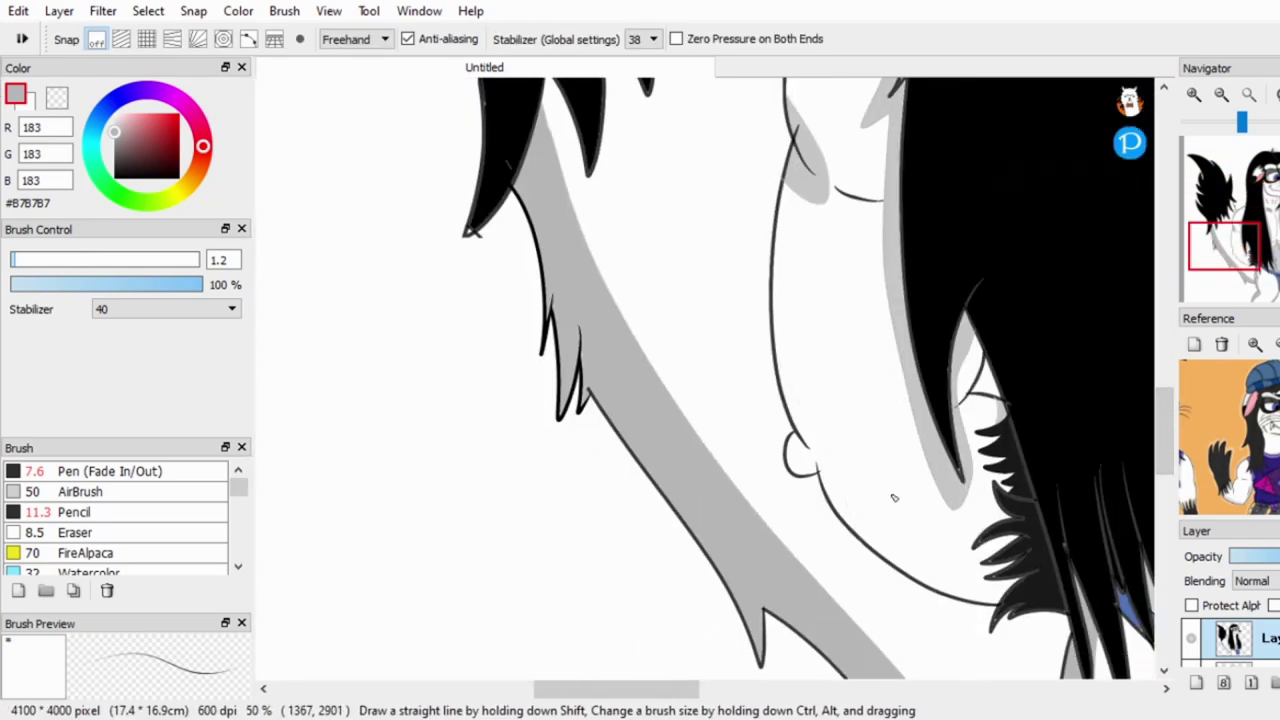
scroll(850, 520, "up", 2)
scroll(870, 598, "up", 1)
key("g")
scroll(441, 299, "down", 3)
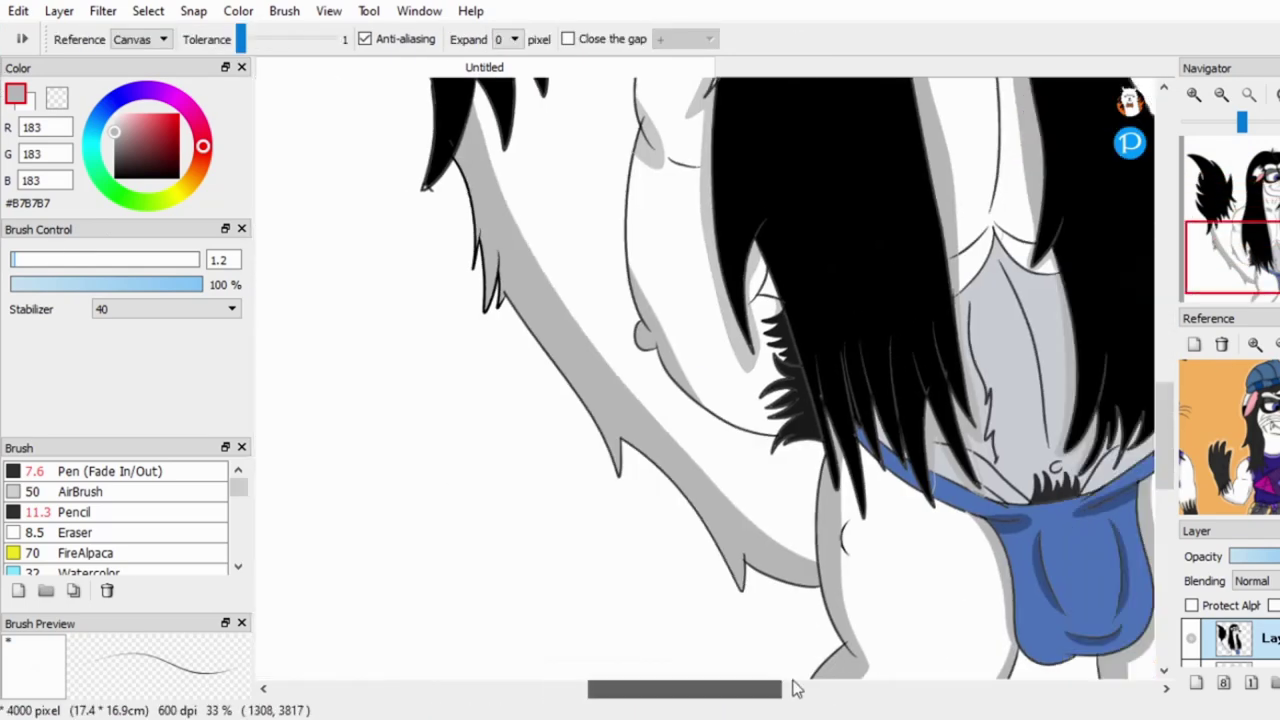
Draw the front hair's shadow over the nose-side shoulder and upper arm and fill it with grey (#B7B7B7).
key("b")
scroll(1128, 327, "up", 1)
scroll(900, 260, "up", 3)
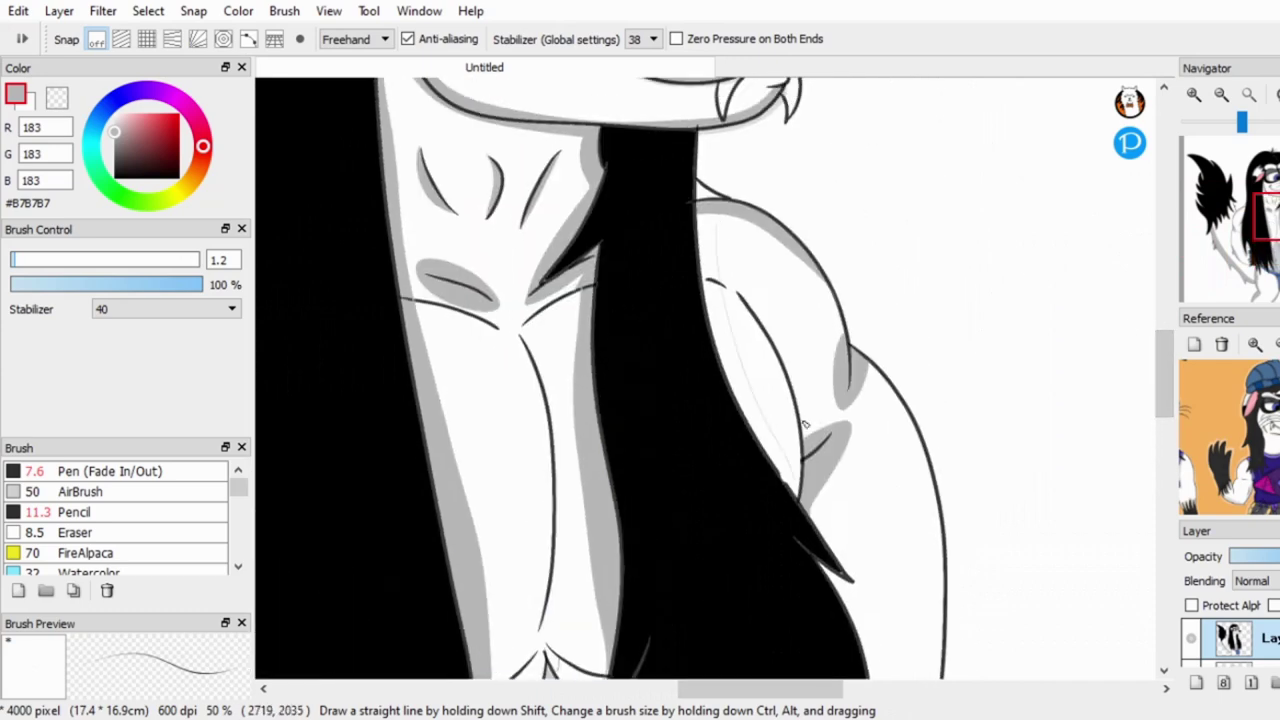
key("g")
scroll(749, 334, "down", 3)
Extend the front hair's grey (#B7B7B7) shadow down the nose-side arm to the end of the forearm.
key("b")
scroll(710, 278, "up", 3)
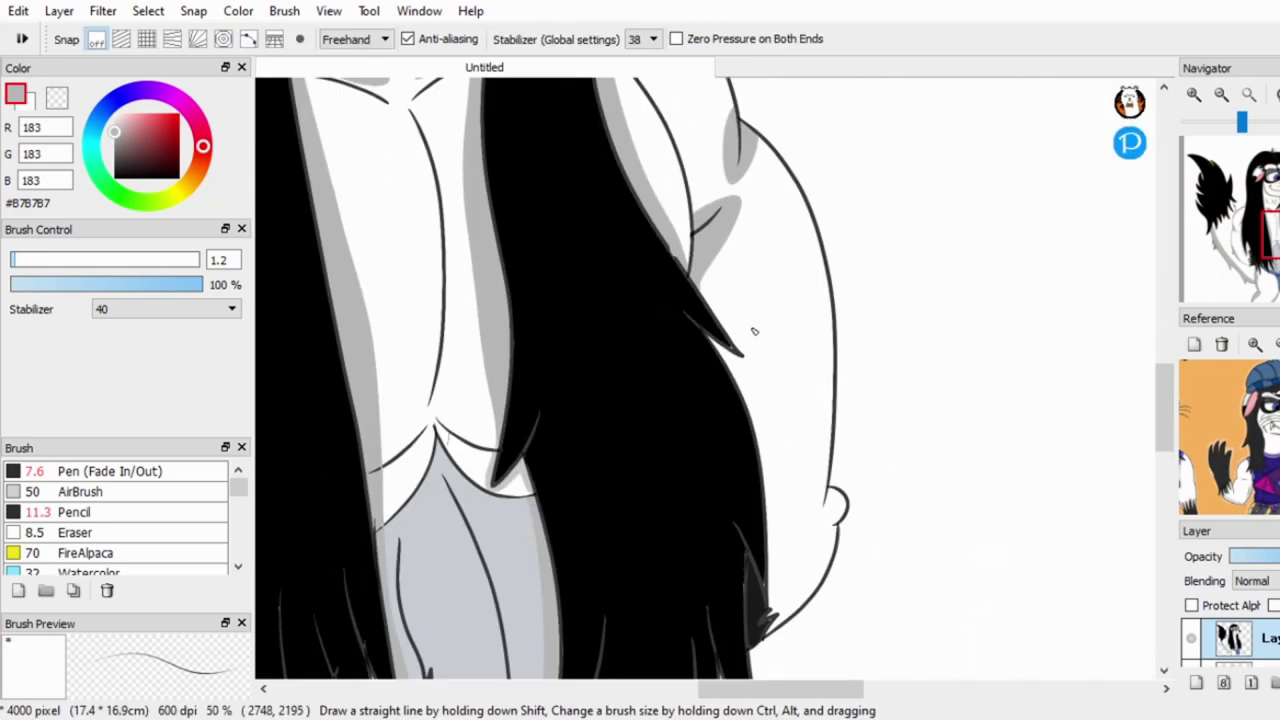
scroll(711, 281, "up", 1)
key("g")
key("b")
scroll(800, 366, "up", 1)
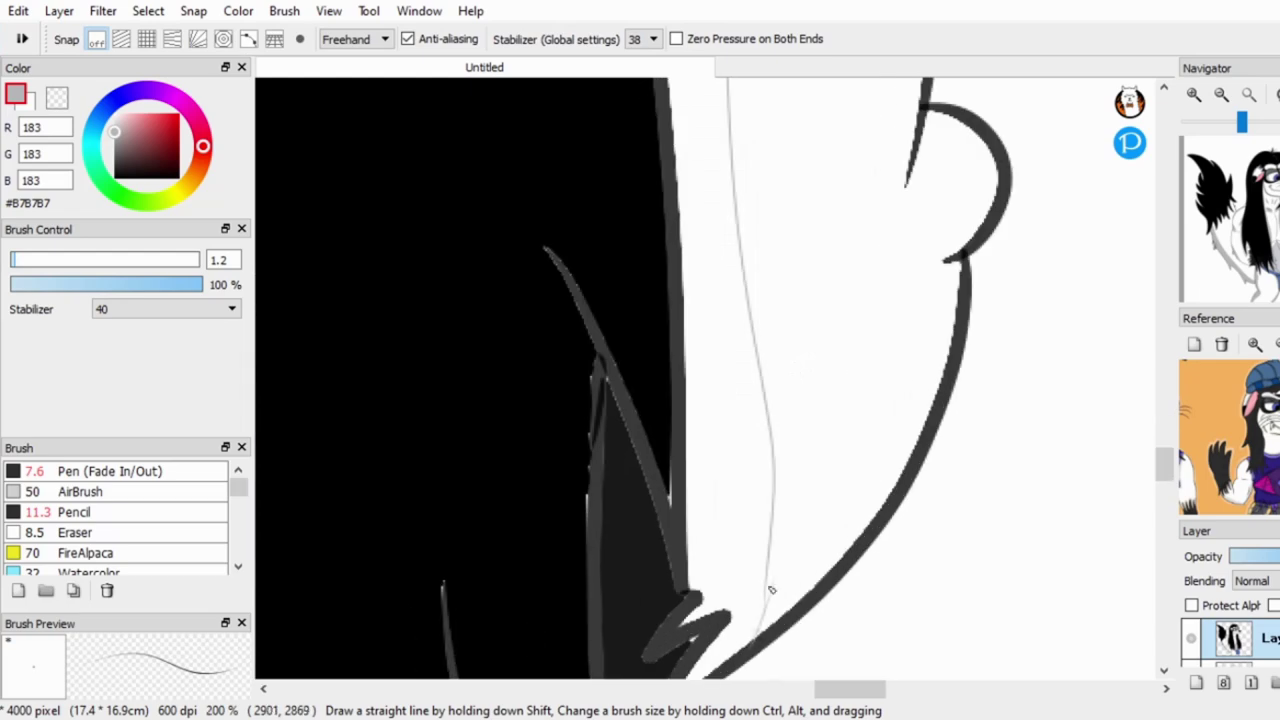
scroll(760, 628, "down", 2)
key("g")
scroll(774, 417, "down", 1)
key("b")
scroll(673, 408, "up", 1)
scroll(673, 408, "up", 1)
key("g")
scroll(683, 394, "down", 3)
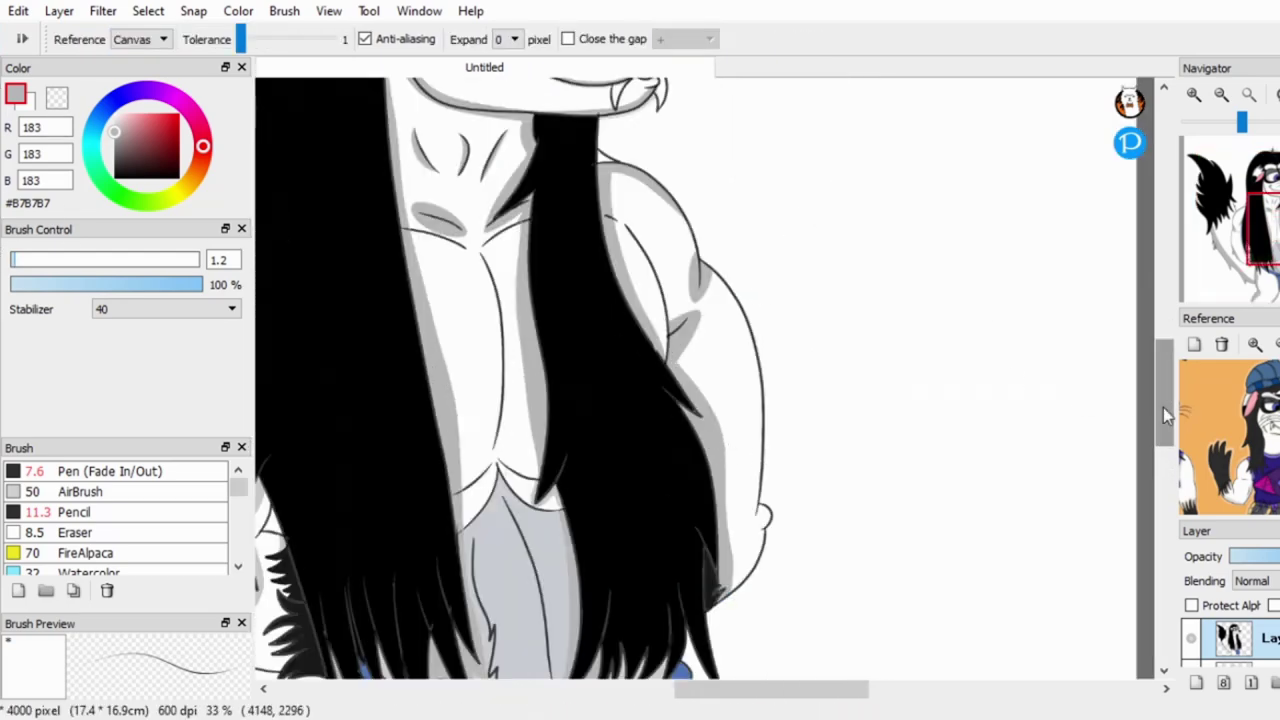
Outline a spiky shadow around the dark hair tuft above the waistband and fill it with grey (#B7B7B7).
left_click_drag(1167, 416, 966, 171)
key("b")
scroll(470, 490, "up", 4)
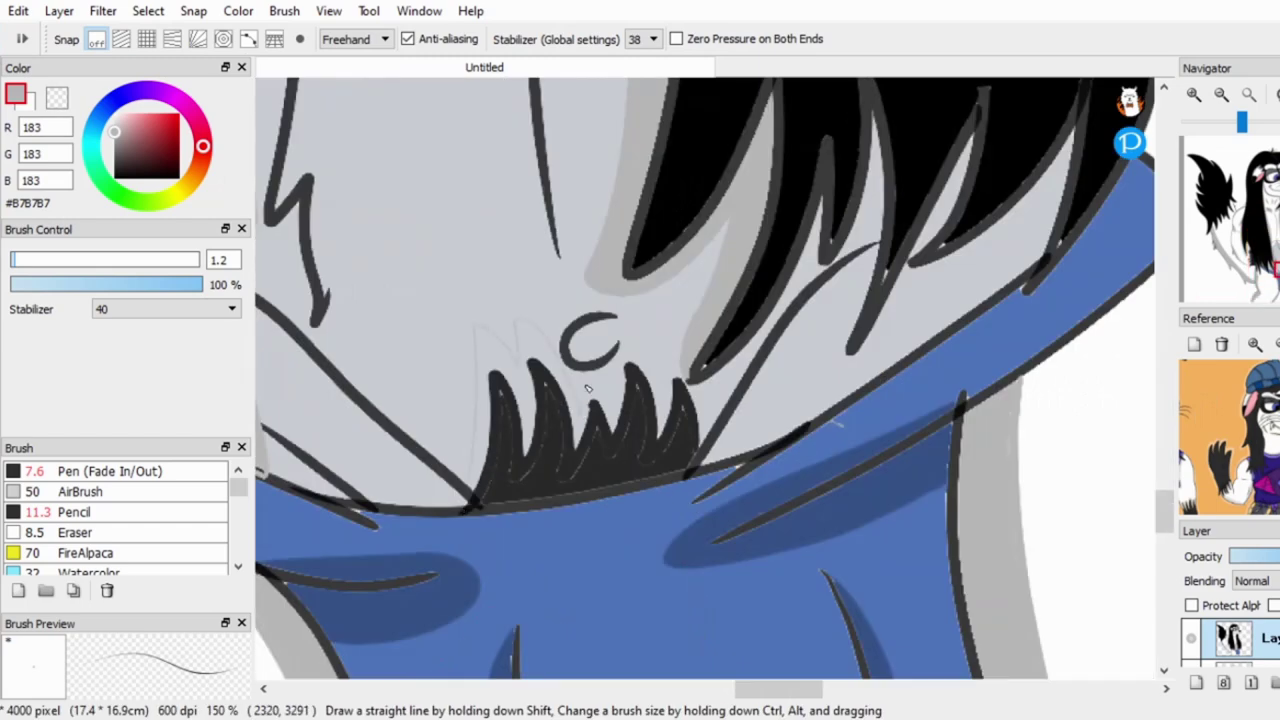
key("g")
left_click(662, 347)
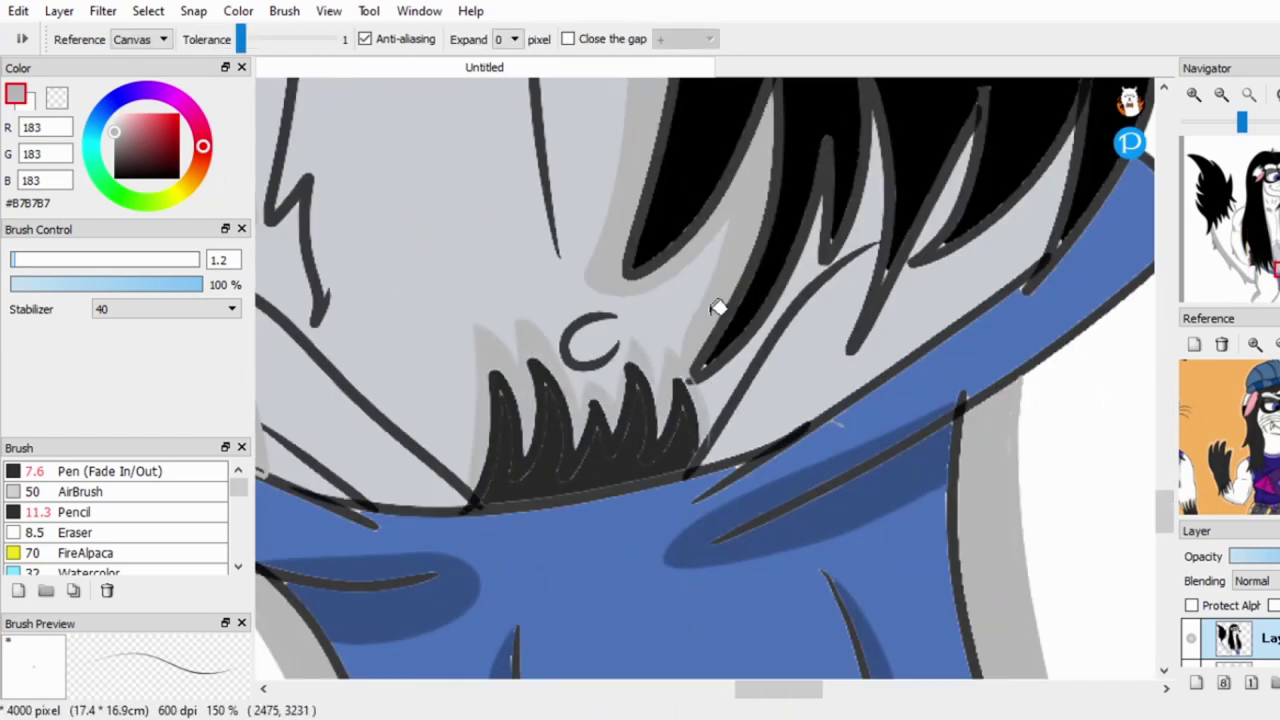
scroll(717, 307, "down", 3)
Add a grey (#B7B7B7) shadow along the outer edge of the nose-side thigh.
key("b")
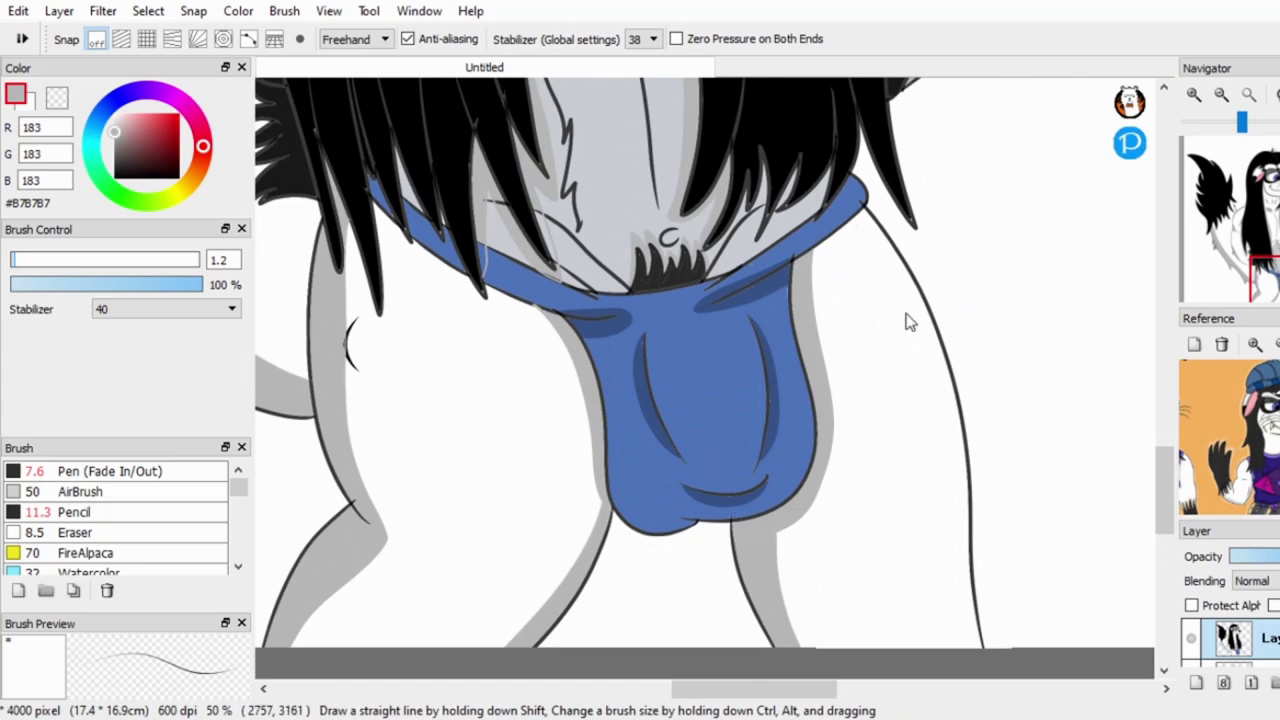
key("g")
scroll(1143, 240, "down", 3)
scroll(1143, 240, "down", 1)
Outline a shadow along the curved muscle line inside the nose-side upper arm and fill it with grey (#B7B7B7).
key("b")
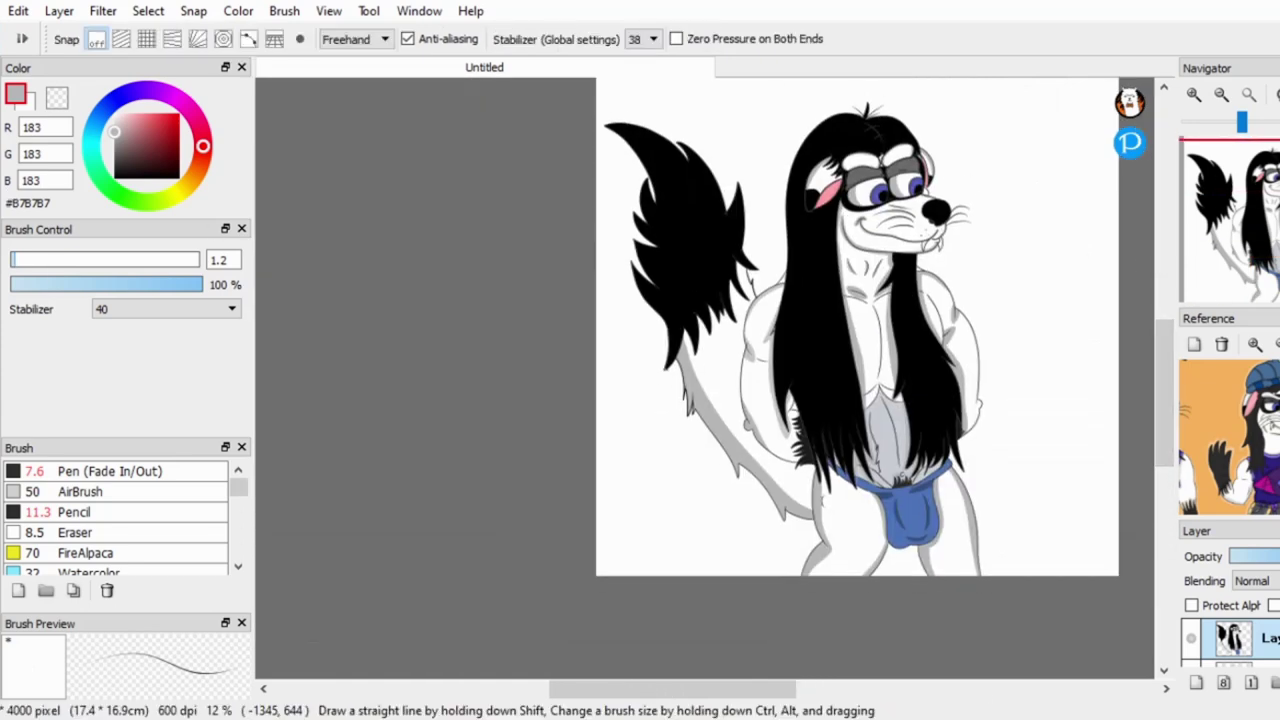
scroll(918, 307, "up", 3)
scroll(918, 307, "up", 3)
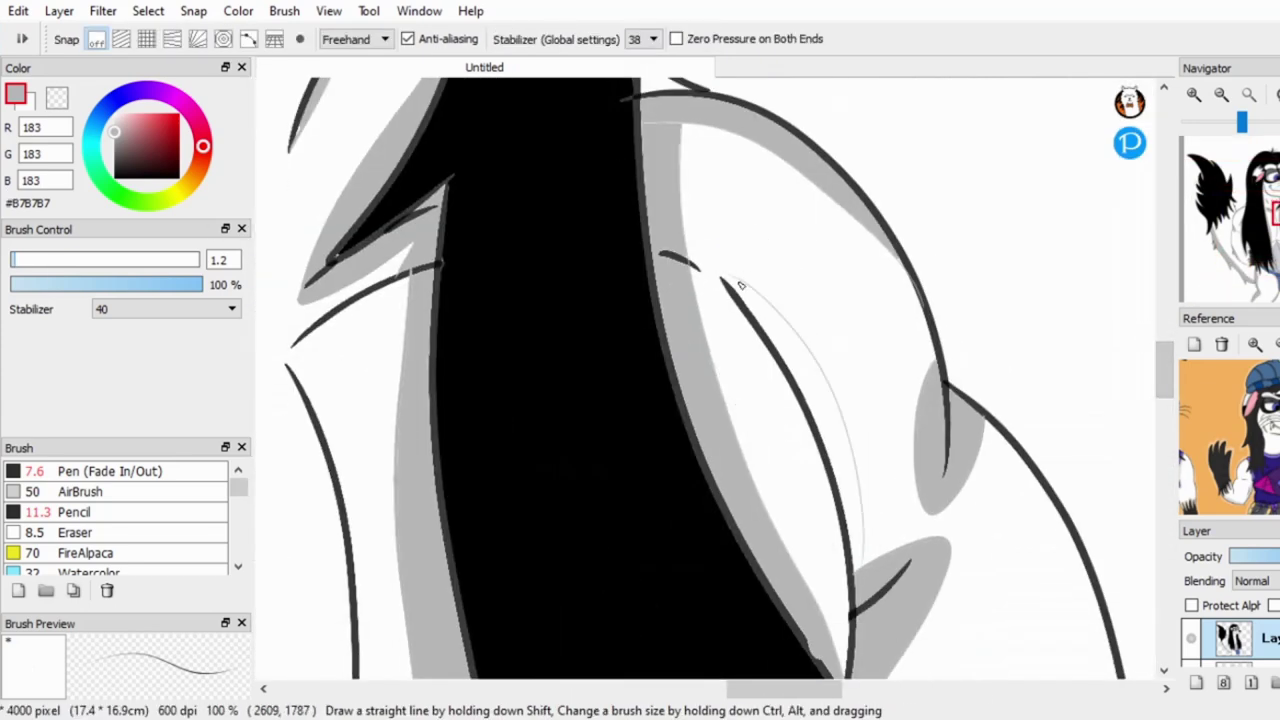
key("g")
scroll(747, 276, "down", 4)
Draw a slim shadow beside the chest's centre line and fill it with grey (#B7B7B7).
key("b")
scroll(731, 405, "up", 3)
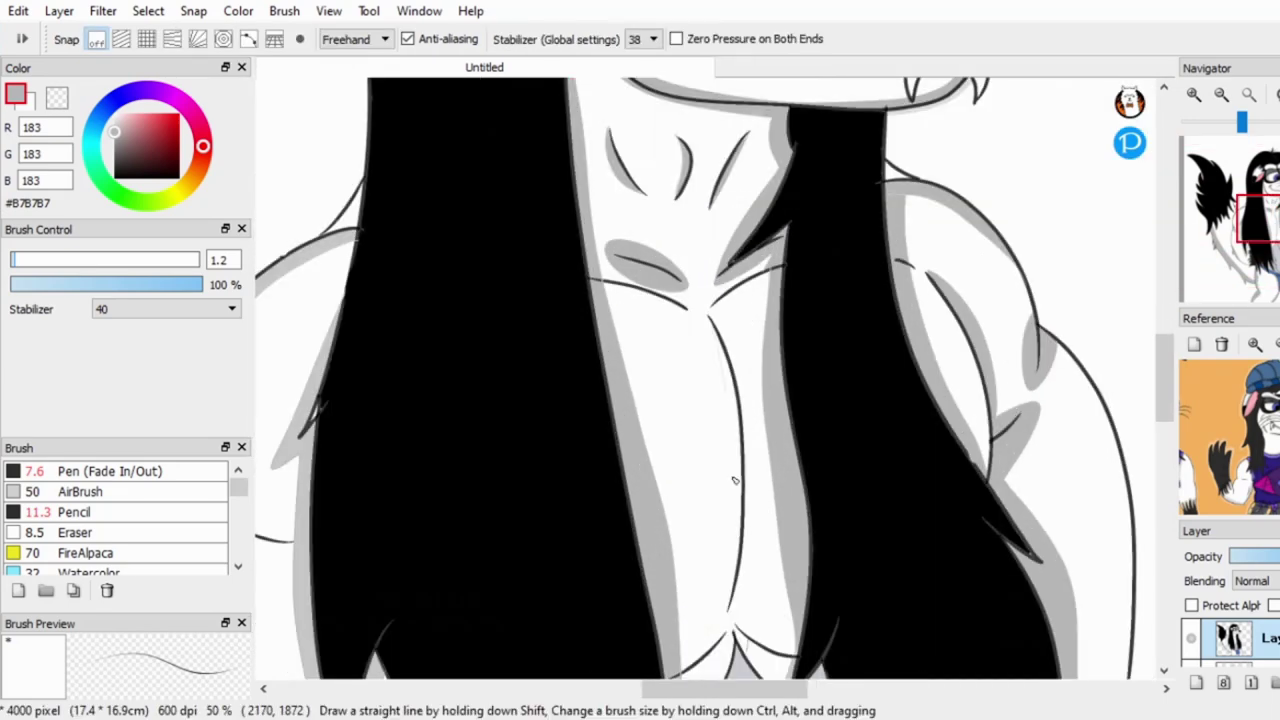
key("g")
scroll(771, 320, "down", 3)
scroll(929, 246, "up", 2)
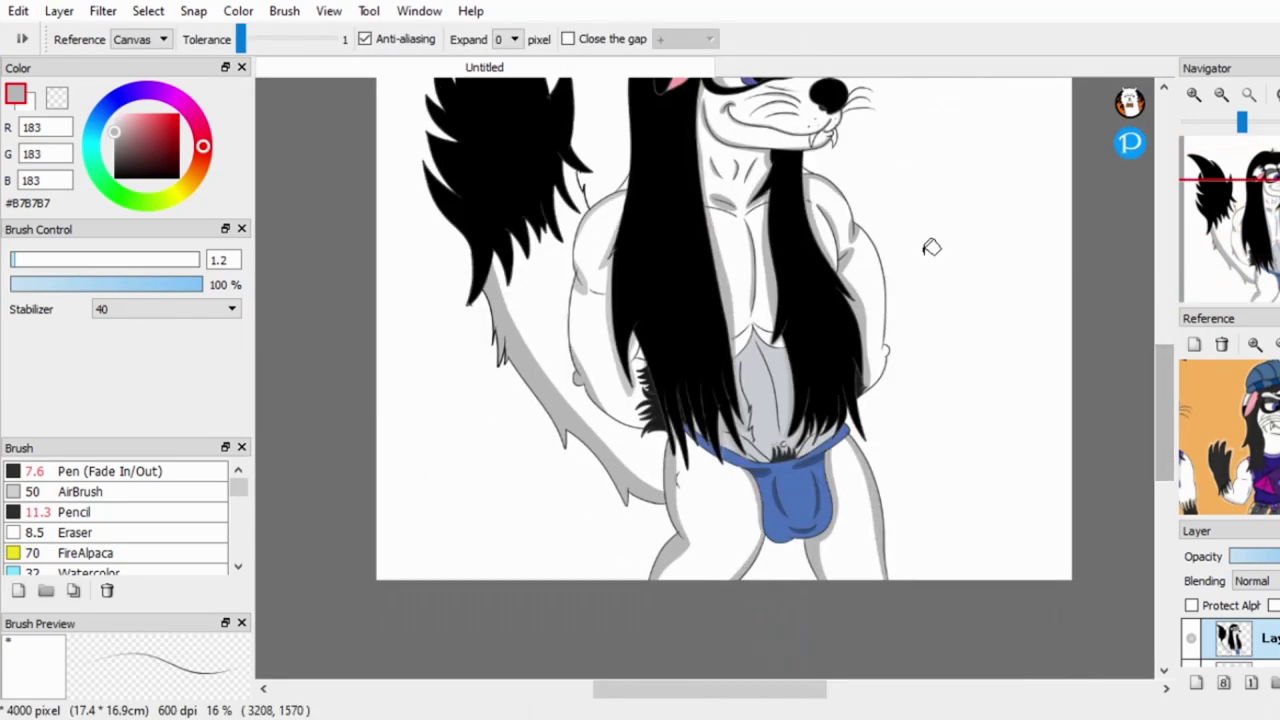
Add a thin grey (#B7B7B7) shadow inside the outer edge of the nose-side arm, down to the elbow.
key("b")
scroll(894, 560, "up", 4)
scroll(884, 540, "down", 3)
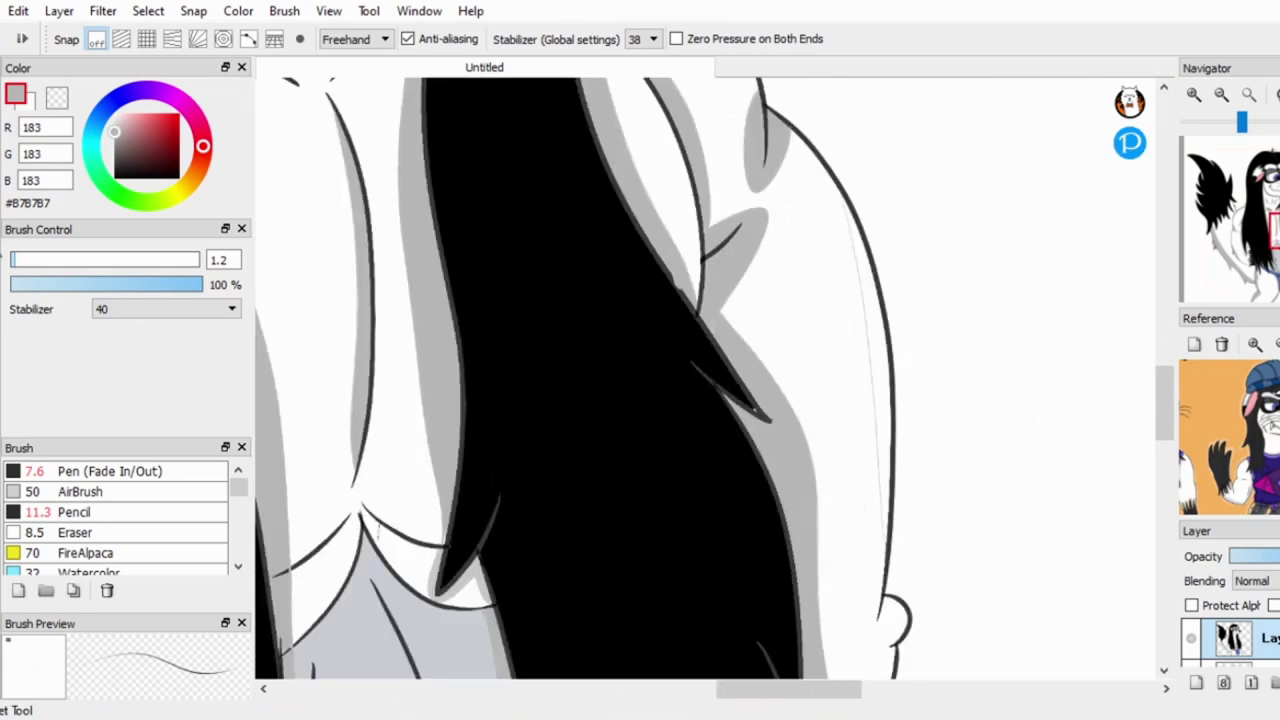
key("g")
scroll(1106, 371, "down", 2)
Outline a jagged shadow beneath the black fur tips of the tail and fill it with grey (#B7B7B7).
scroll(700, 380, "left", 3)
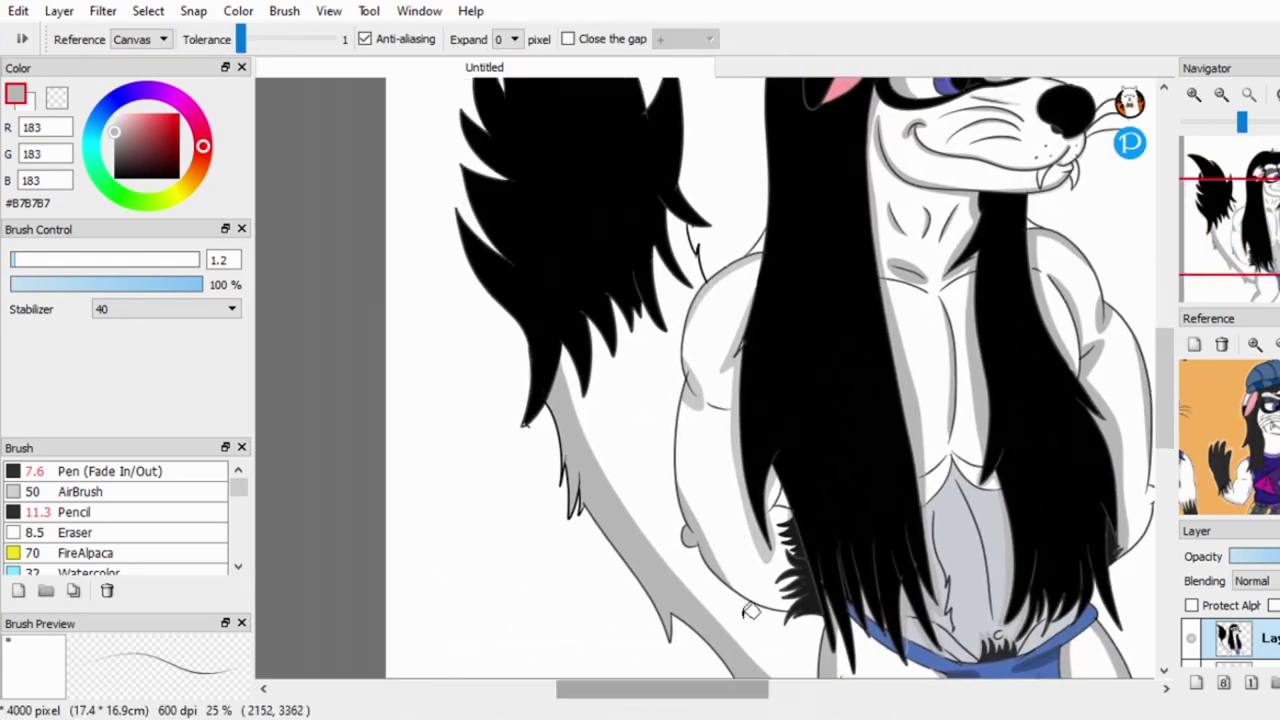
key("b")
scroll(672, 388, "up", 1)
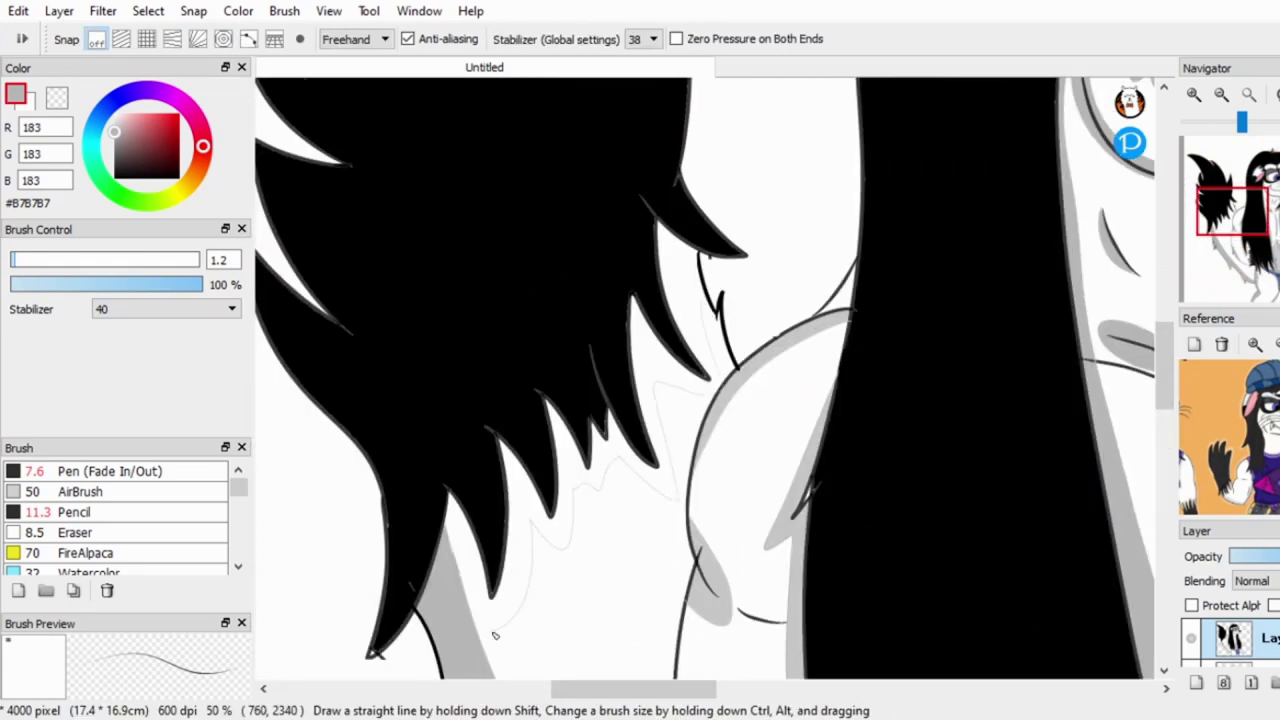
scroll(480, 630, "up", 1)
scroll(491, 614, "up", 1)
scroll(491, 614, "down", 2)
key("g")
left_click(560, 420)
scroll(560, 420, "down", 3)
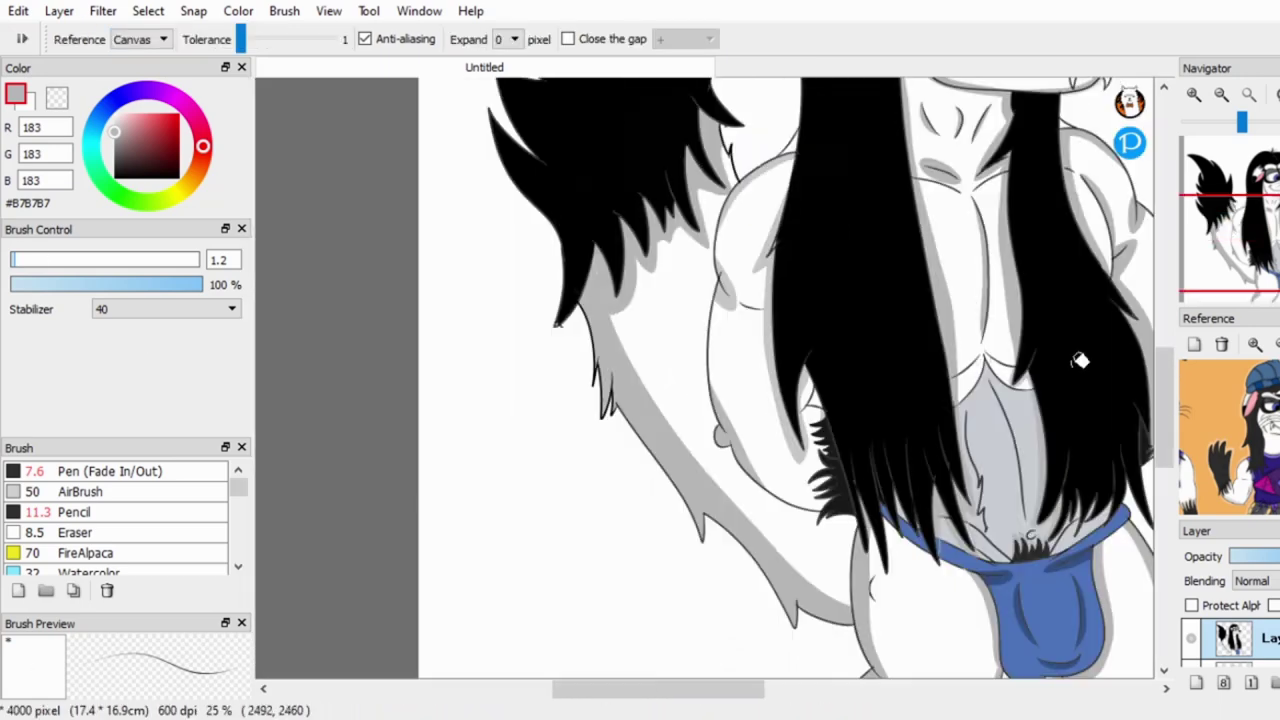
Sample white (#FFFFFF), draw a dividing line across the upper end of the tail's grey shadow and fill the part above it white.
key("b")
scroll(711, 518, "up", 3)
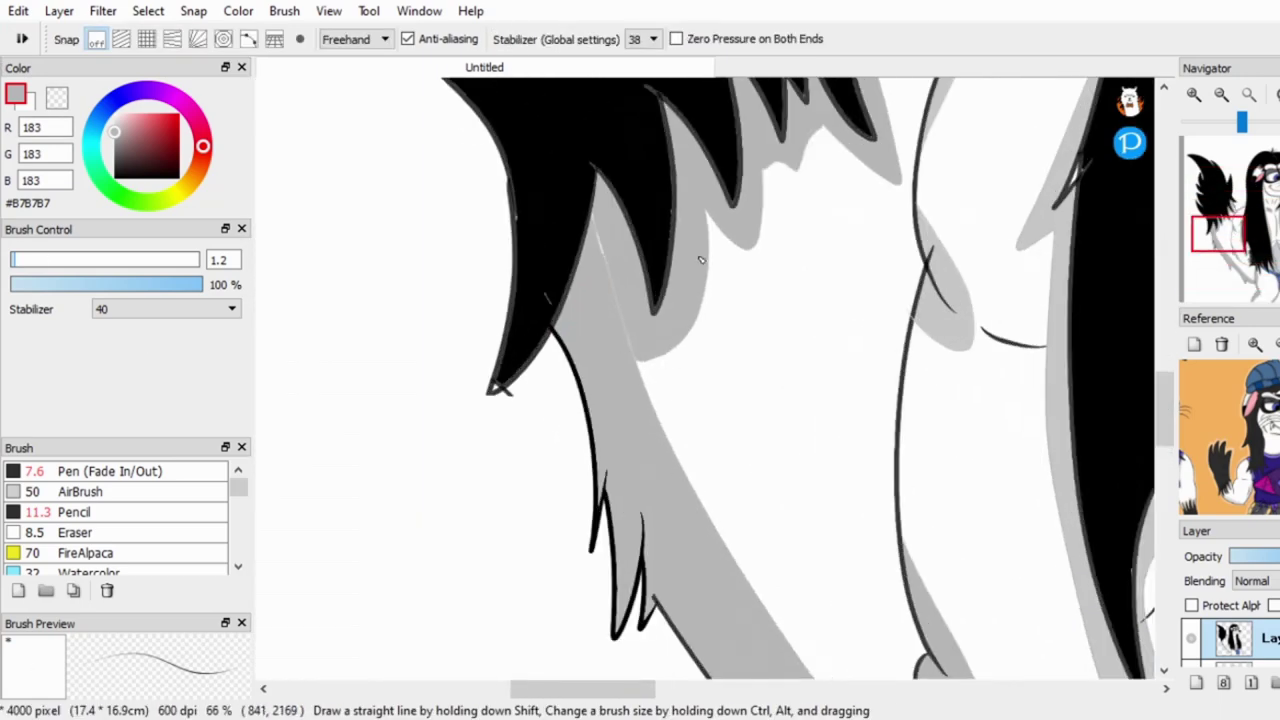
left_click(679, 361, "alt")
scroll(660, 350, "up", 2)
scroll(939, 483, "down", 1)
scroll(749, 406, "up", 2)
left_click_drag(830, 500, 803, 303)
key("g")
scroll(431, 160, "down", 2)
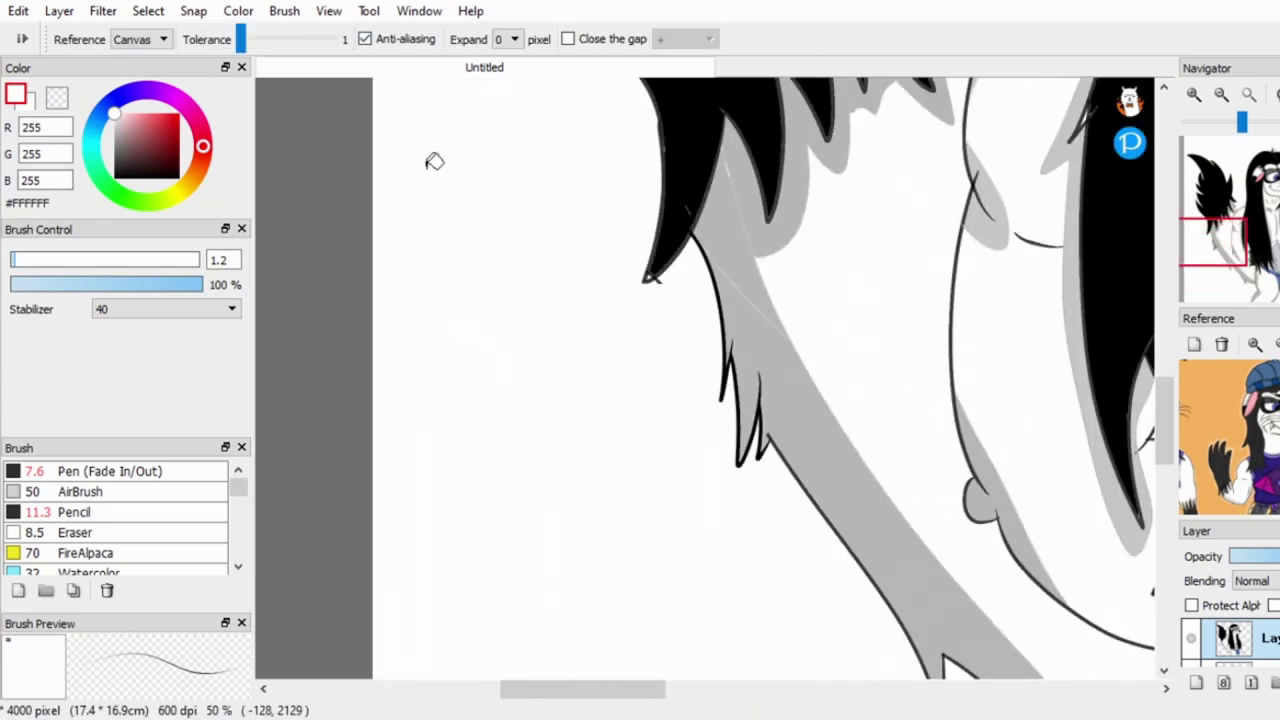
scroll(819, 298, "up", 2)
Set the brush size to 14.3 and paint white (#FFFFFF) over the stray grey line between the tail's shadows.
key("b")
left_click(65, 260)
scroll(813, 477, "up", 1)
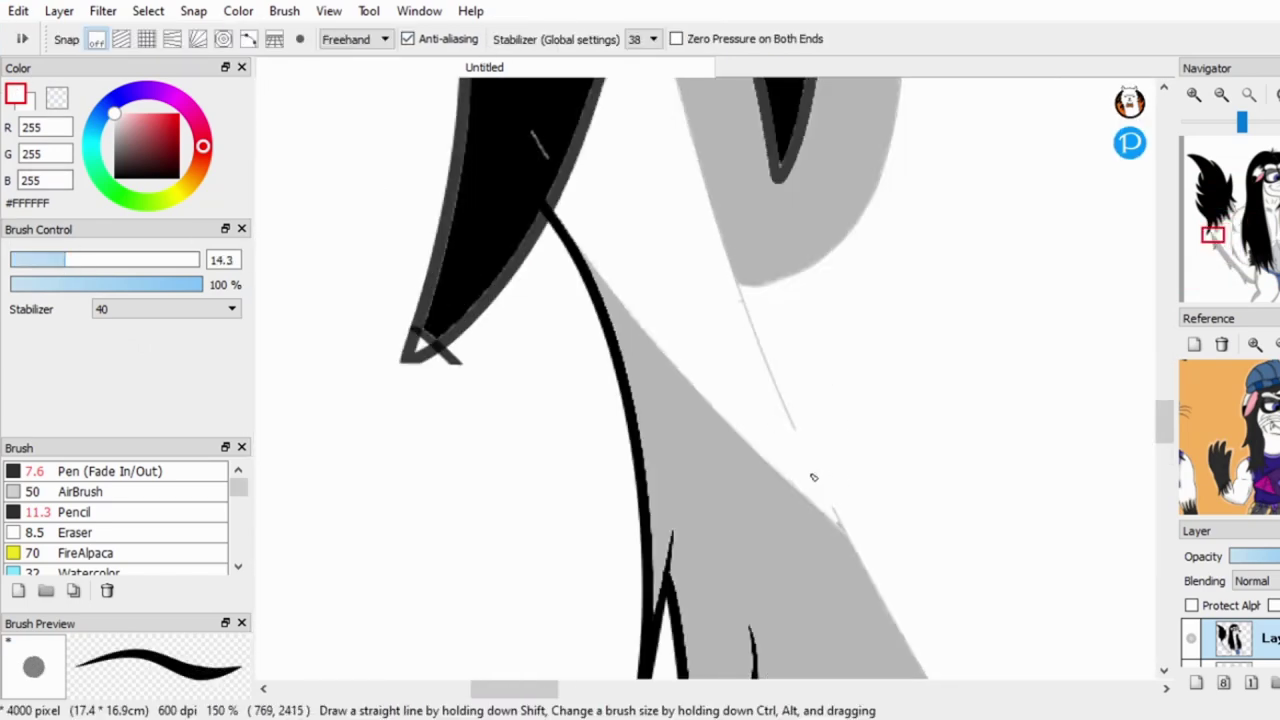
scroll(739, 315, "down", 3)
Sample grey (#B7B7B7), outline a narrow shadow beside the tail's lowest black fur tip and fill it.
scroll(739, 320, "up", 1)
left_click(741, 330, "alt")
scroll(743, 337, "up", 2)
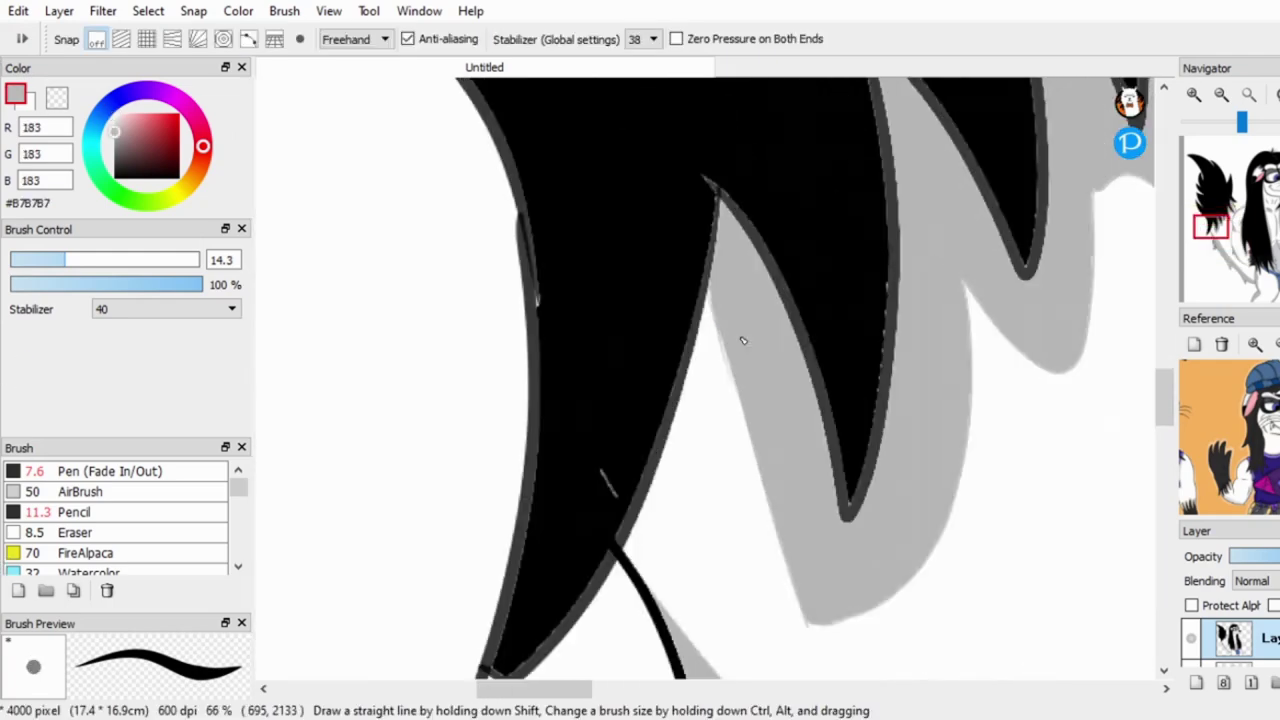
key("g")
left_click(697, 390)
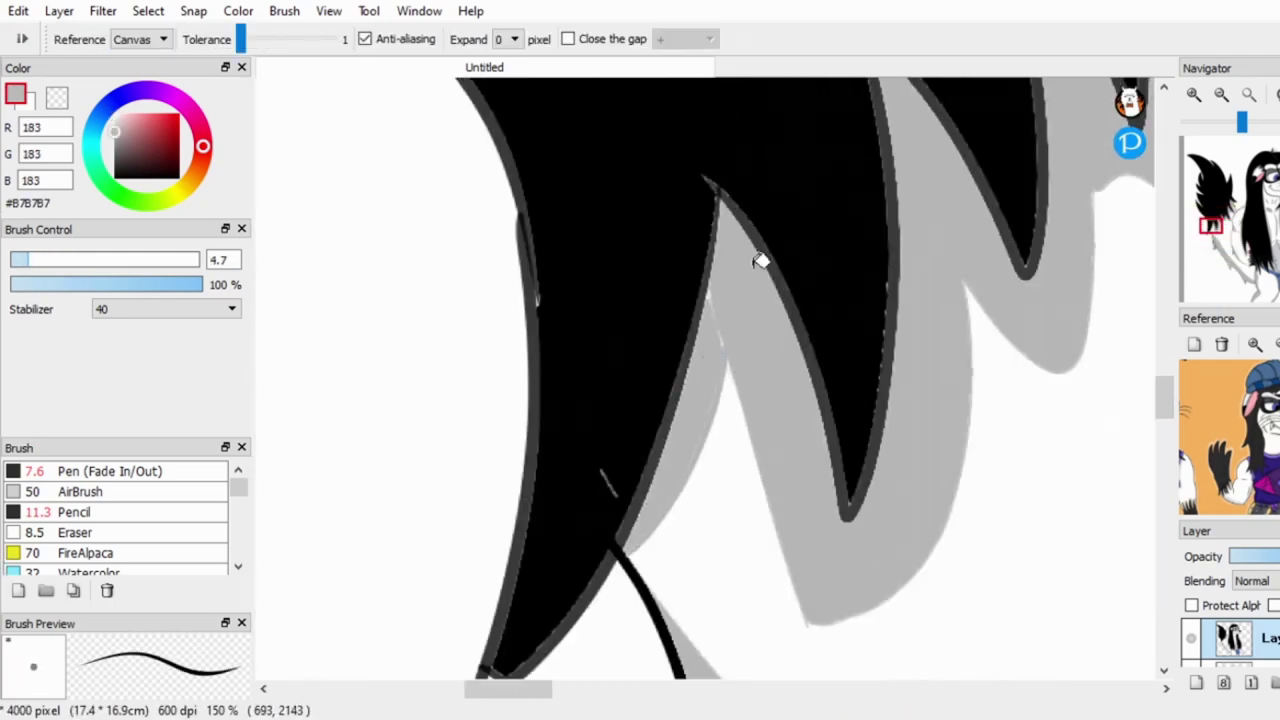
Pick a near-white (#FFF4F4) and draw thin highlight strands along the ear-side long hair and across the crown.
scroll(760, 270, "down", 5)
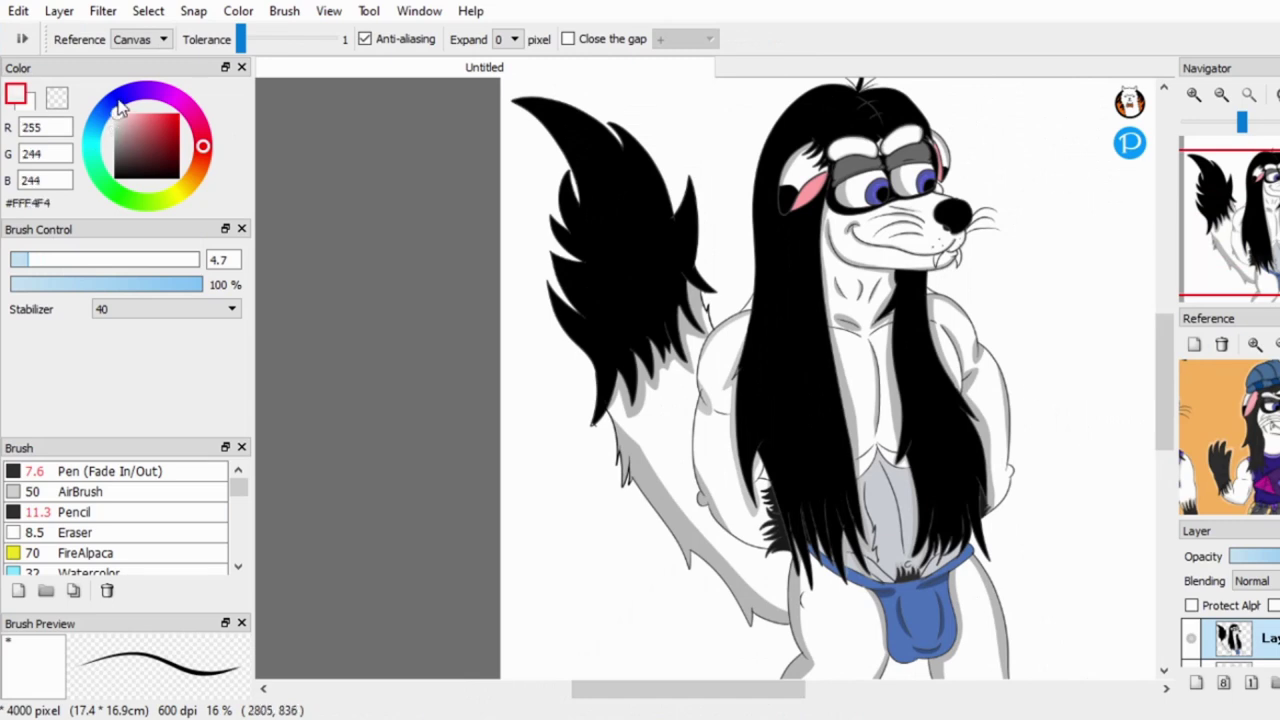
left_click(118, 113)
key("b")
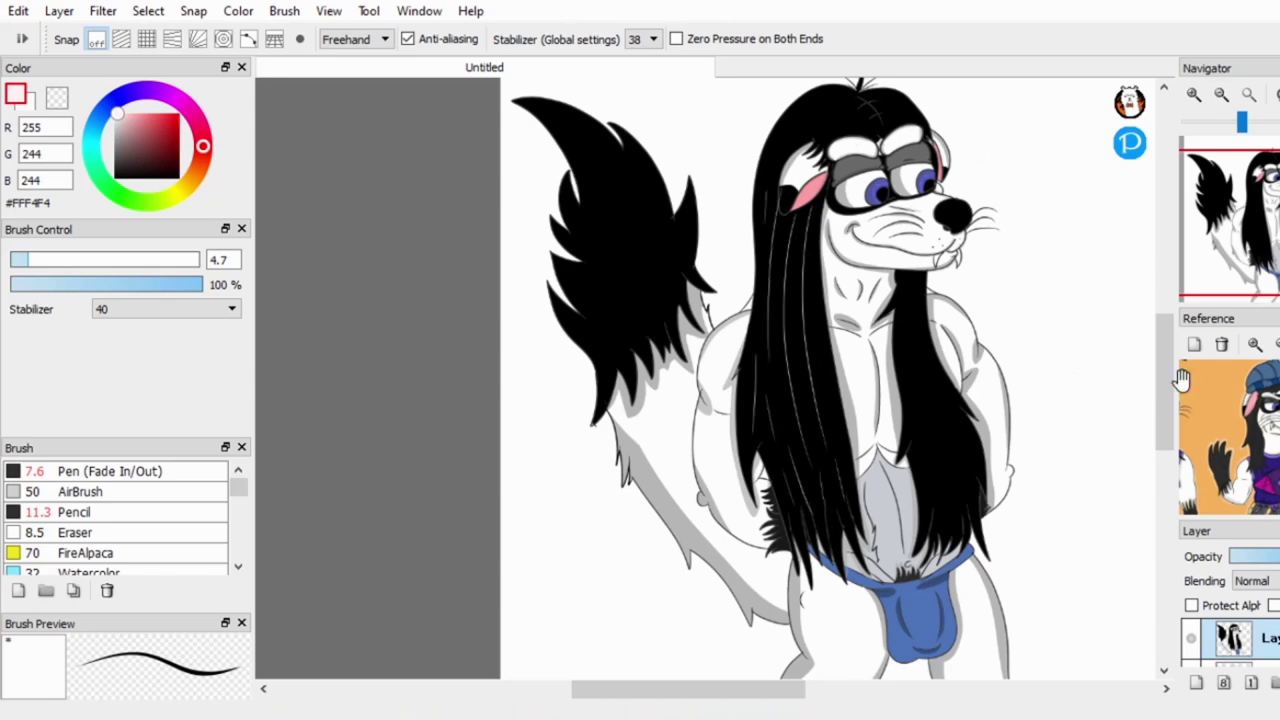
scroll(758, 362, "up", 4)
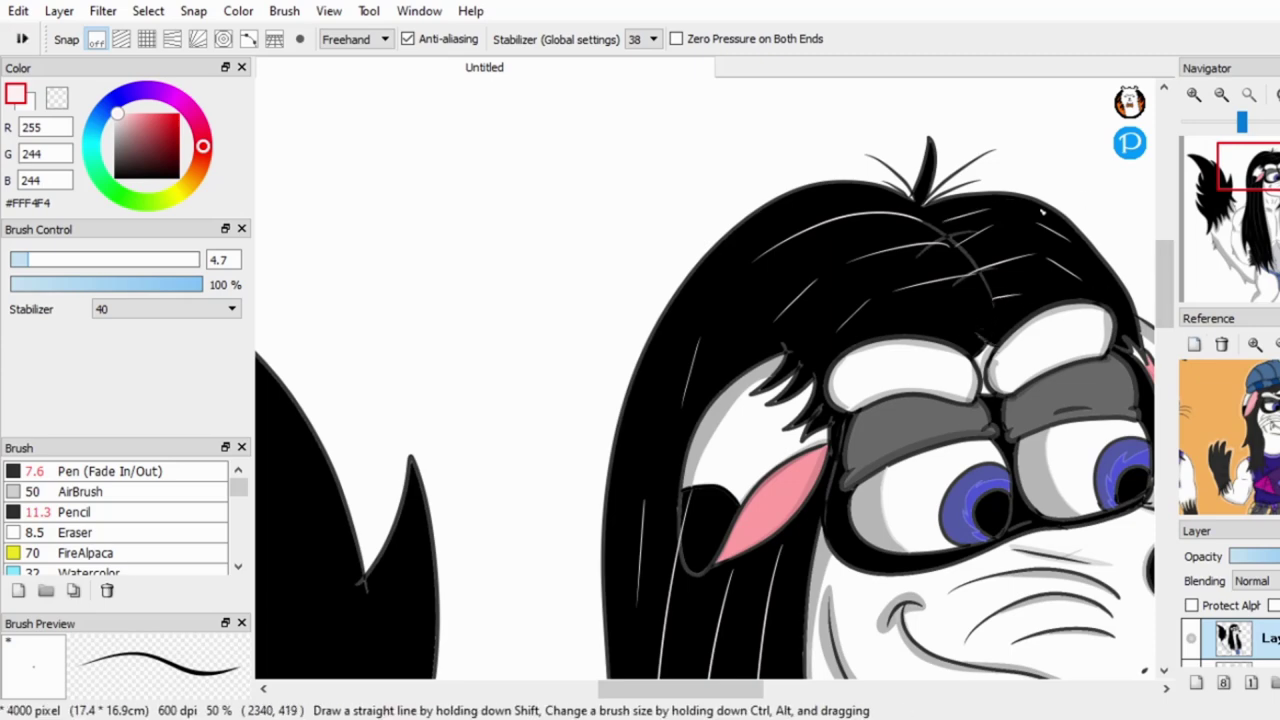
left_click_drag(1163, 280, 1153, 346)
scroll(1153, 346, "down", 4)
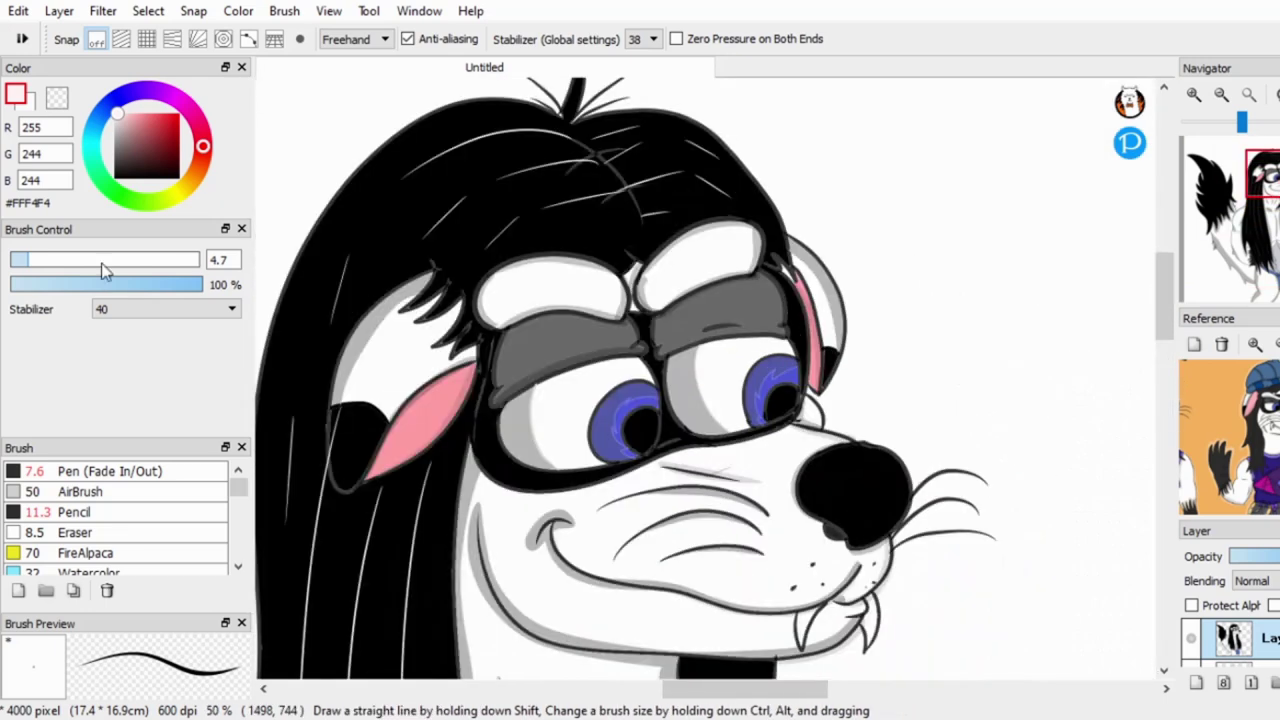
Airbrush a soft near-white (#FFF4F4) highlight on the black nose at size 50 and 6% opacity.
left_click_drag(29, 259, 130, 259)
left_click_drag(200, 284, 53, 284)
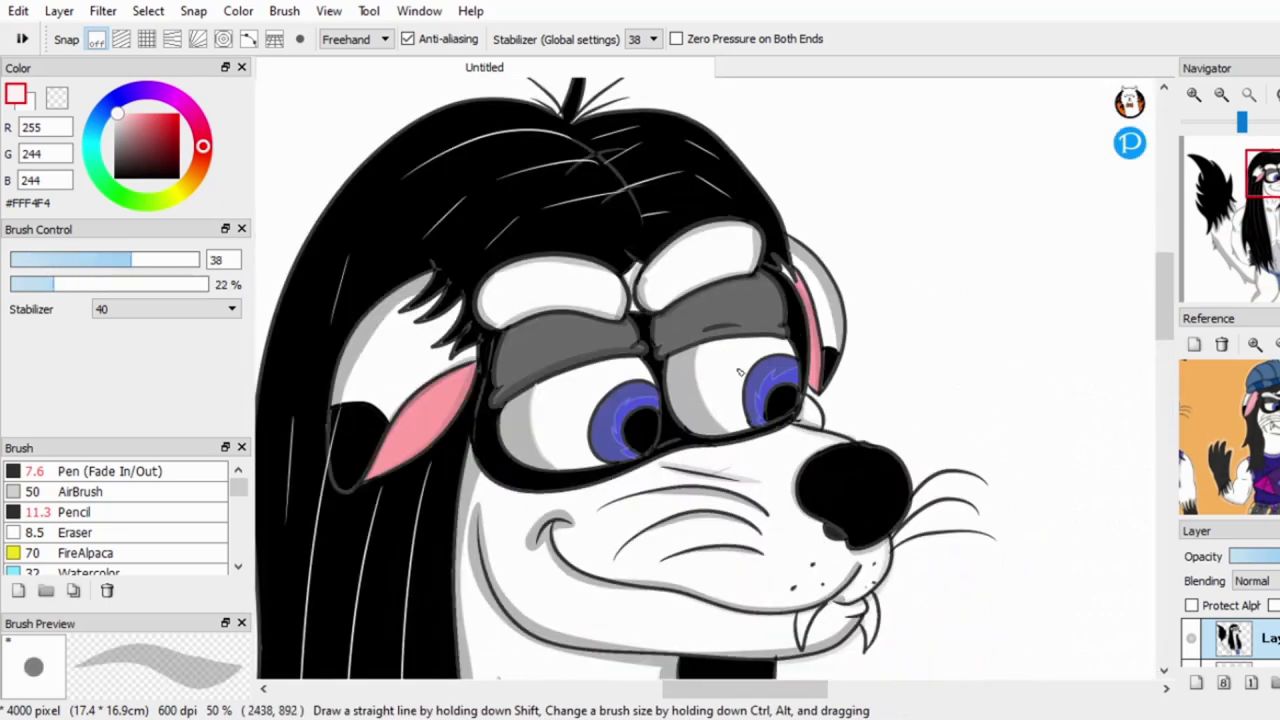
scroll(826, 446, "down", 1)
left_click(200, 491)
left_click_drag(822, 488, 872, 462)
scroll(1086, 380, "down", 2)
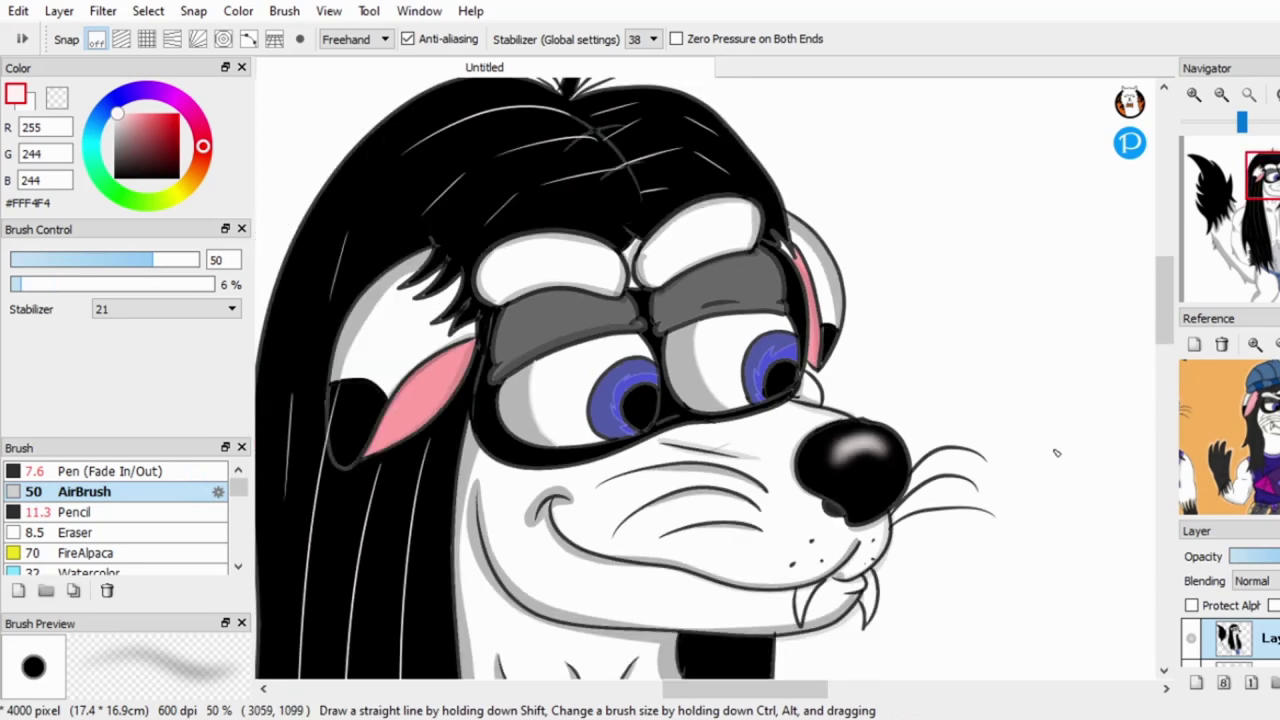
With the Pen brush at size 3, draw thin white (#FFFFFF) highlight strands in the tail's black fur and the nose-side hair.
scroll(1128, 403, "down", 2)
left_click(74, 512)
scroll(246, 523, "down", 5)
scroll(140, 500, "up", 3)
left_click(70, 509)
left_click_drag(84, 259, 17, 262)
left_click_drag(721, 308, 757, 447)
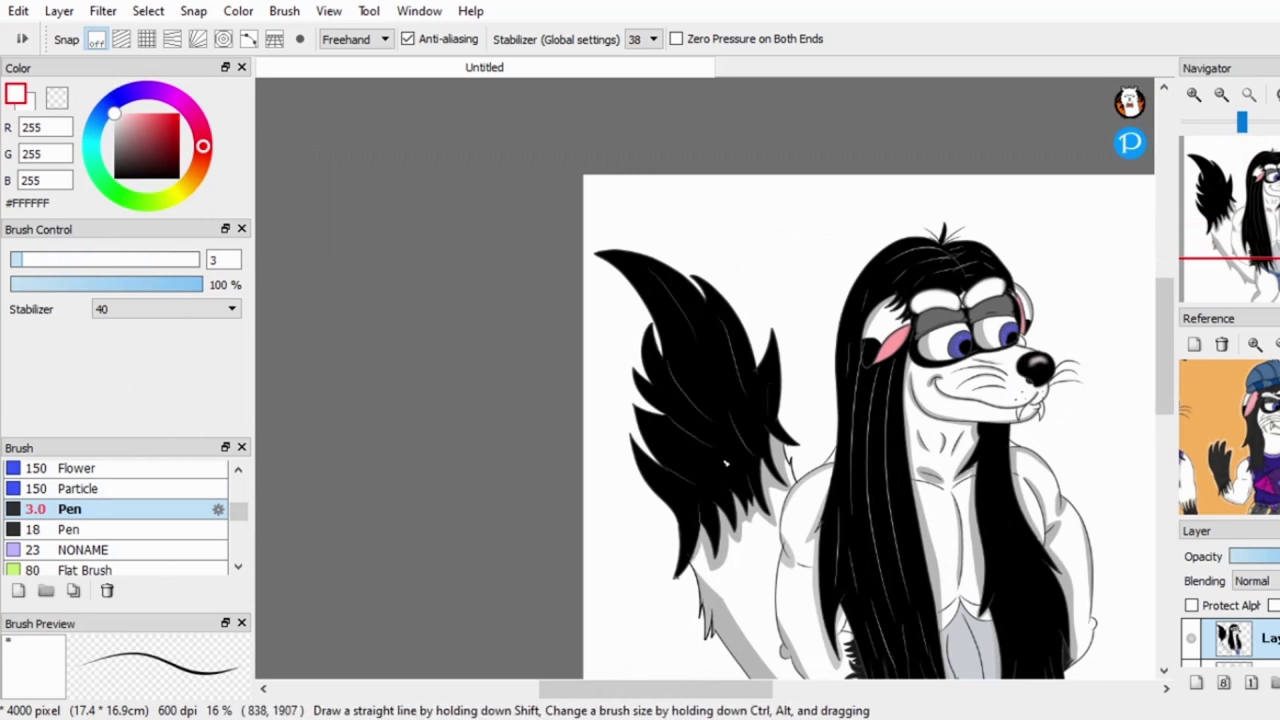
left_click_drag(1163, 345, 1163, 395)
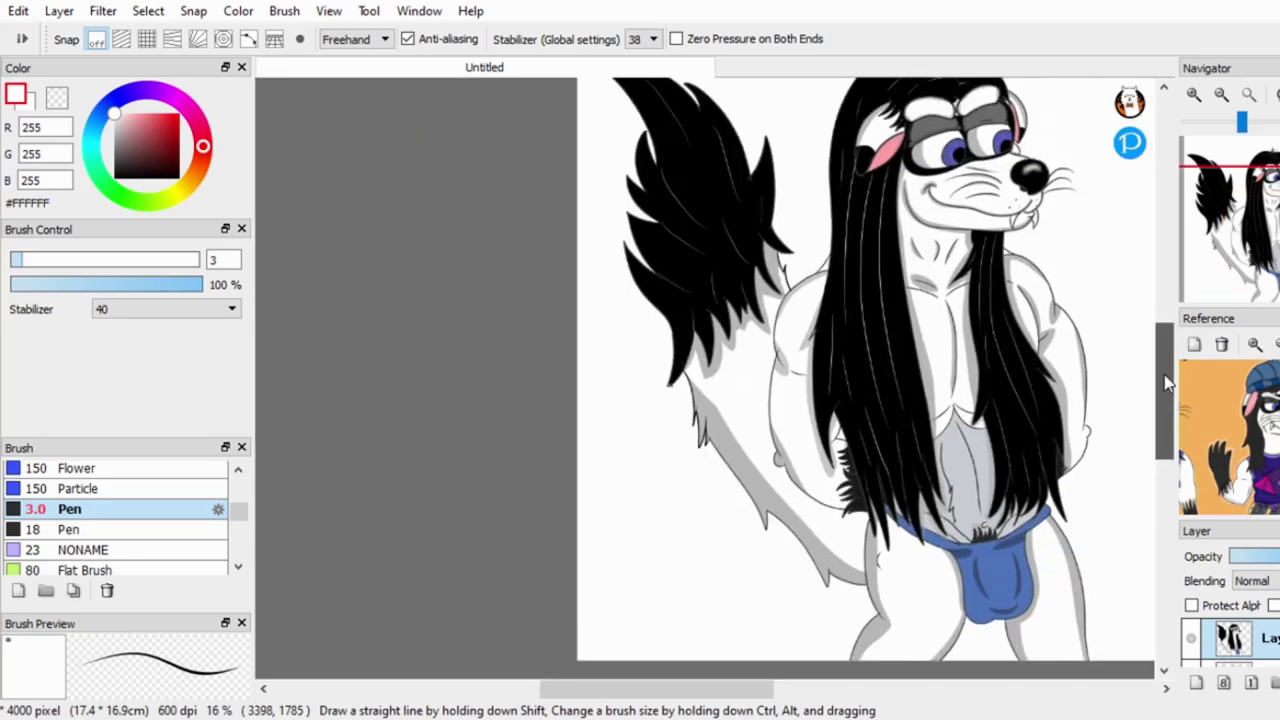
Outline curved shadows on the grey belly below both chest lines and fill them with darker grey (#9E9E9E).
scroll(413, 126, "up", 3)
left_click(413, 126, "alt")
scroll(890, 345, "up", 2)
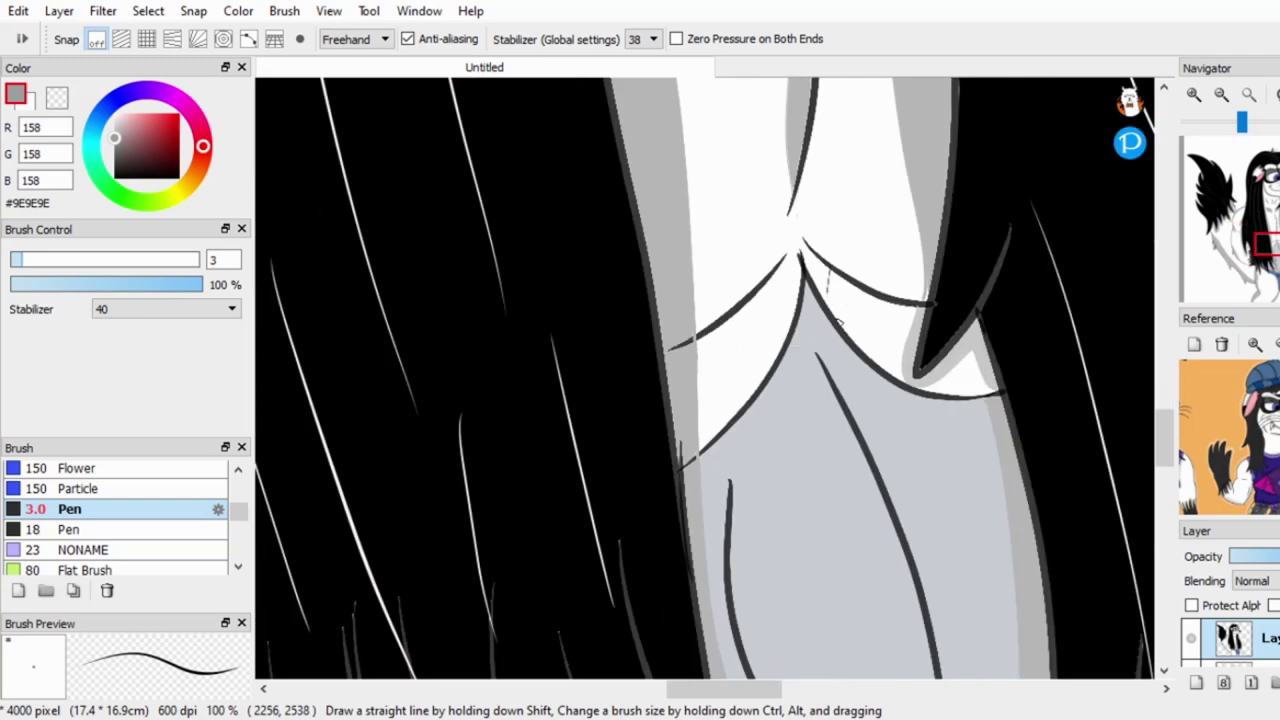
key("g")
left_click(975, 390)
key("b")
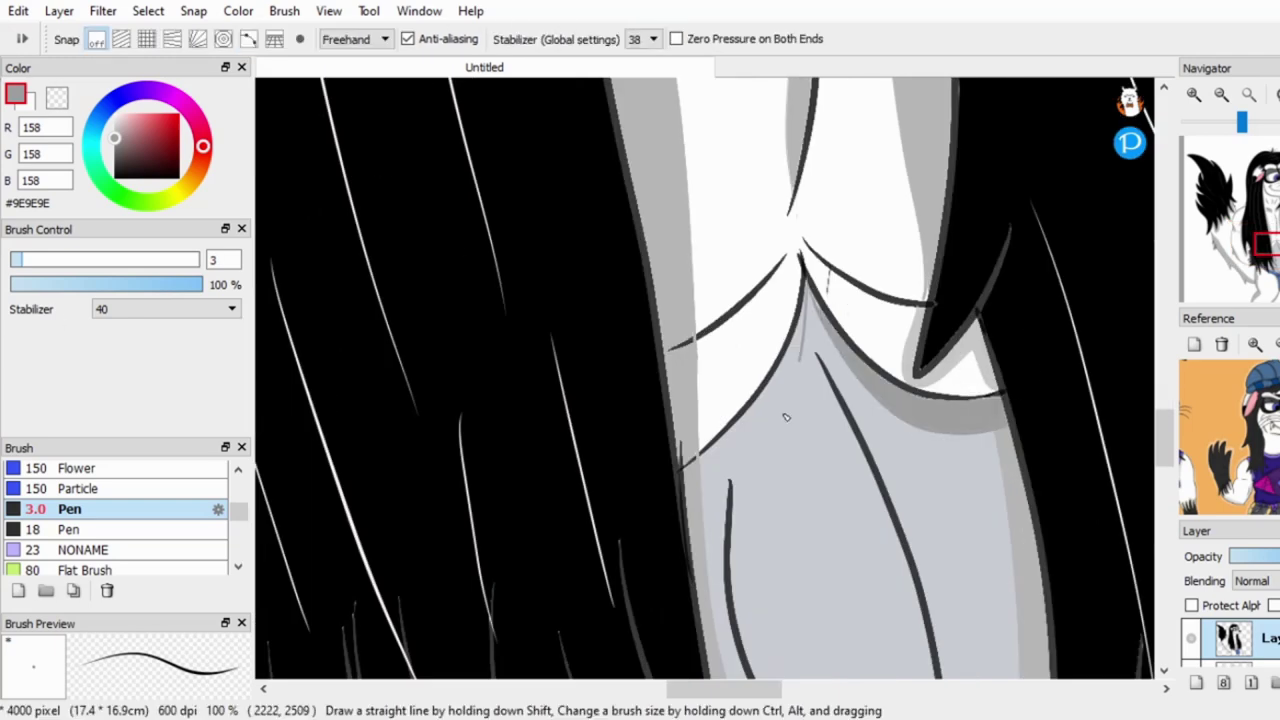
key("g")
left_click(699, 467)
scroll(797, 358, "down", 2)
Draw a slim shadow along the belly's centre line and fill it with grey (#9E9E9E).
key("b")
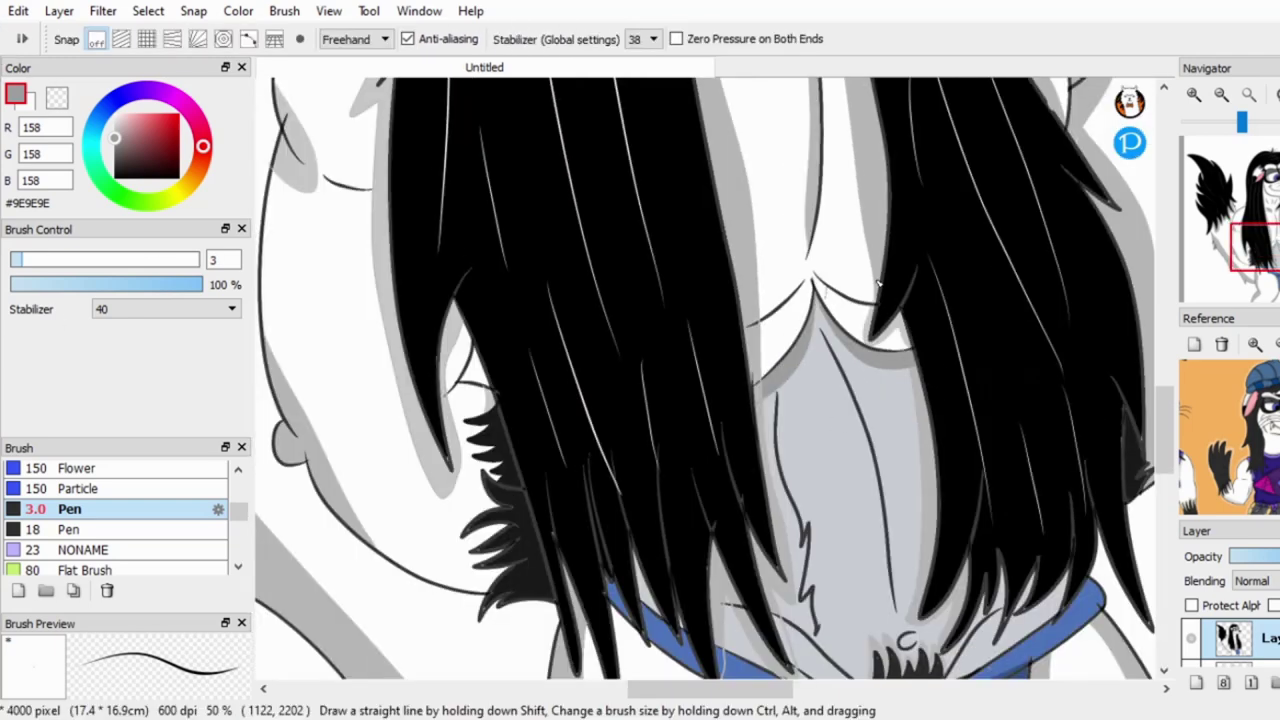
key("g")
key("b")
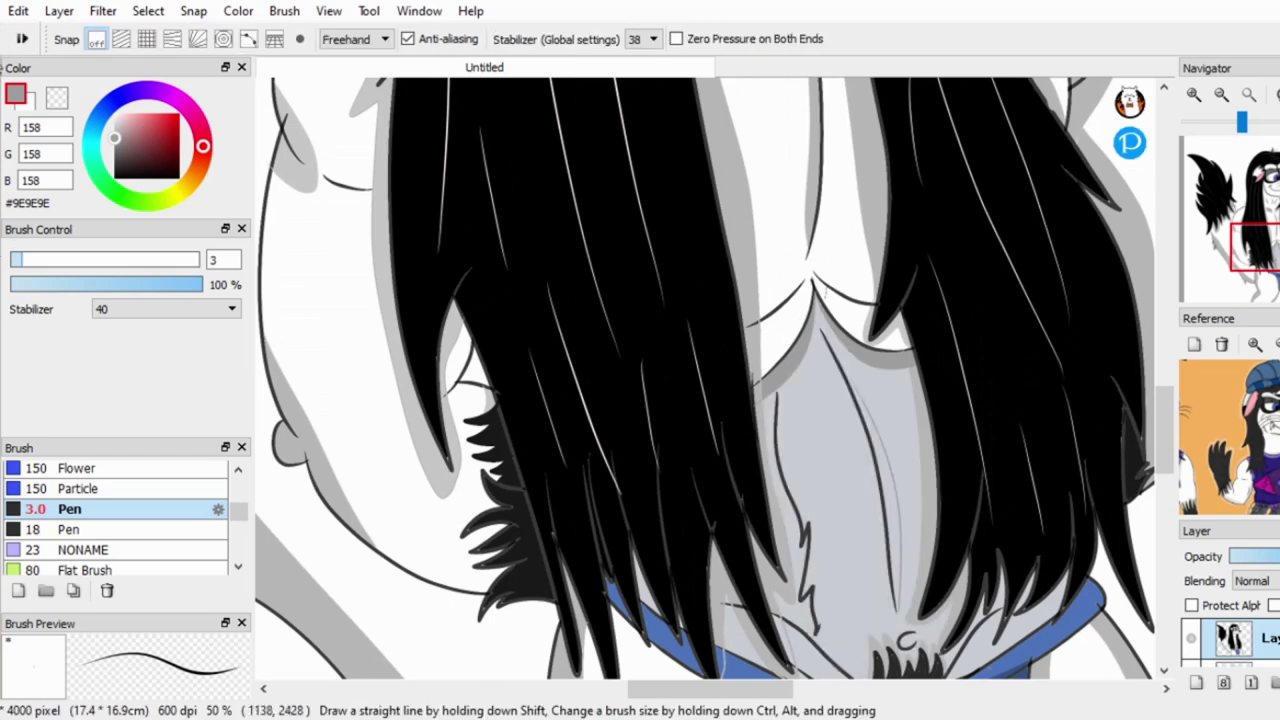
scroll(829, 503, "up", 3)
scroll(828, 338, "down", 1)
scroll(828, 338, "down", 2)
key("g")
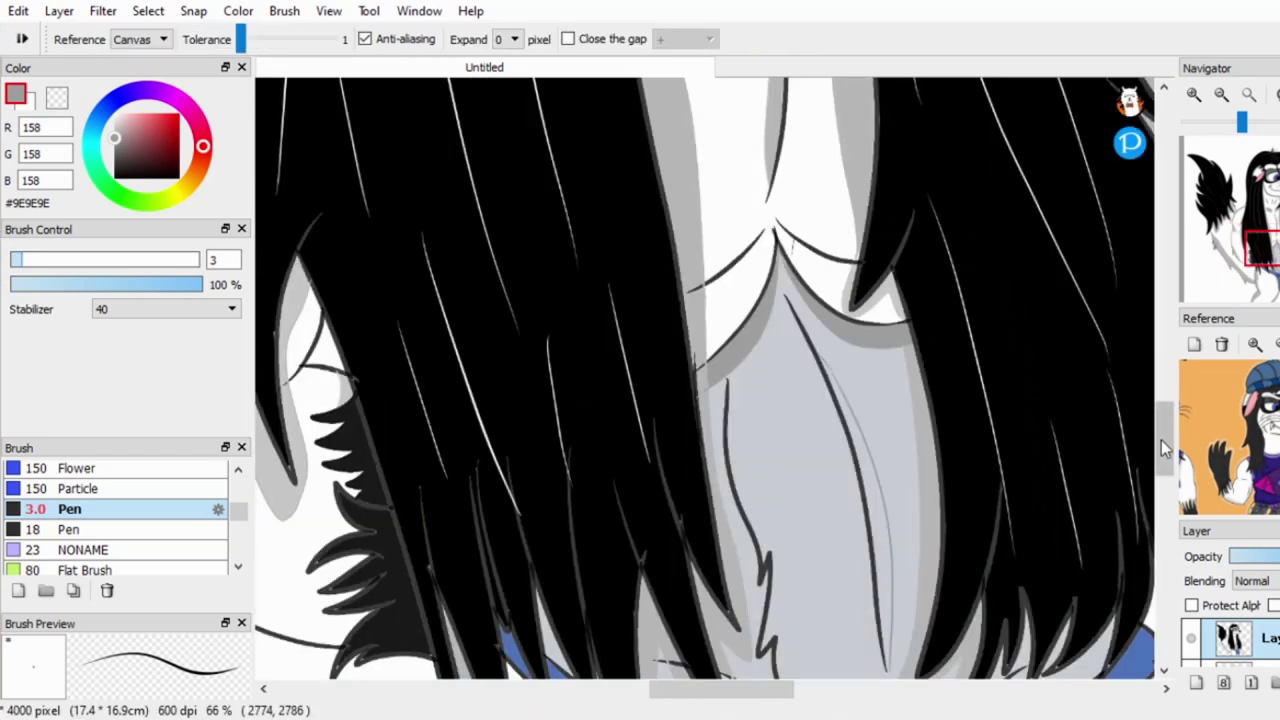
scroll(905, 407, "up", 4)
key("b")
scroll(905, 407, "down", 4)
key("g")
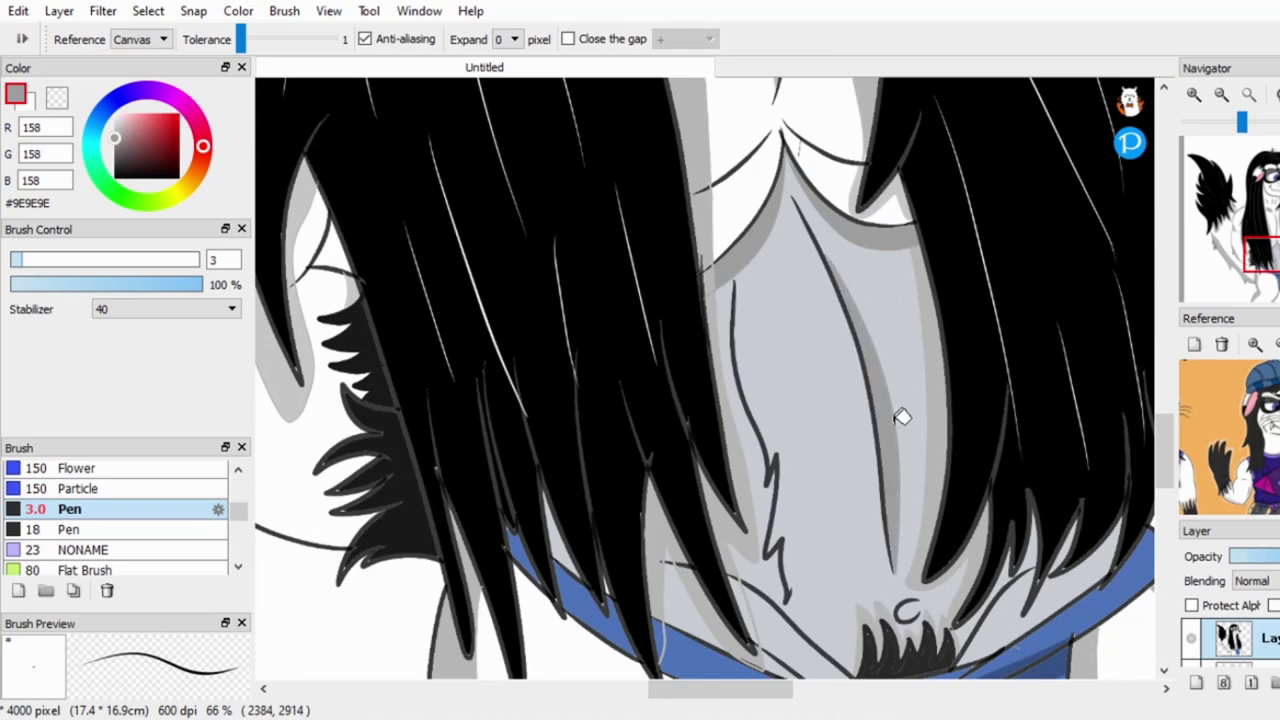
Fill the shadow around the hair tips over the lower belly with grey (#9E9E9E).
scroll(905, 407, "down", 4)
scroll(975, 398, "up", 4)
left_click(668, 325)
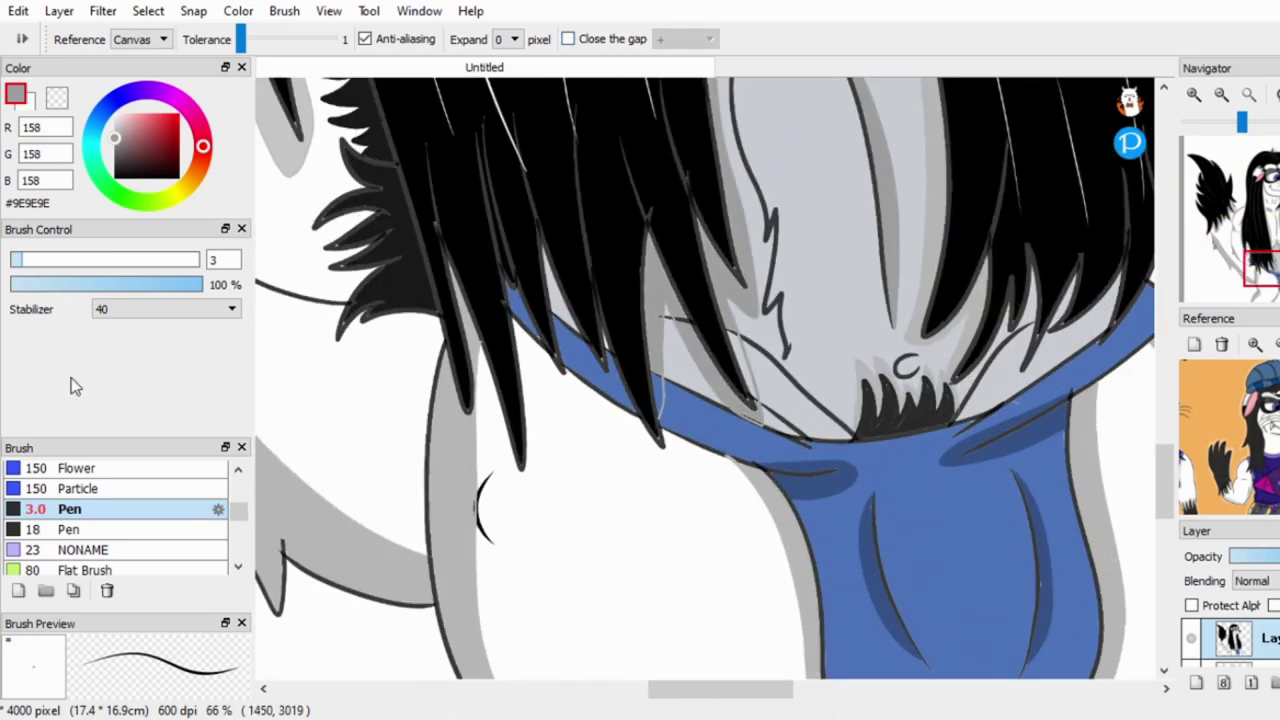
Sample dark blue (#345186) and paint the hair tip's shadow onto the loincloth's waist strap.
left_click(700, 410, "alt")
scroll(718, 349, "up", 2)
key("b")
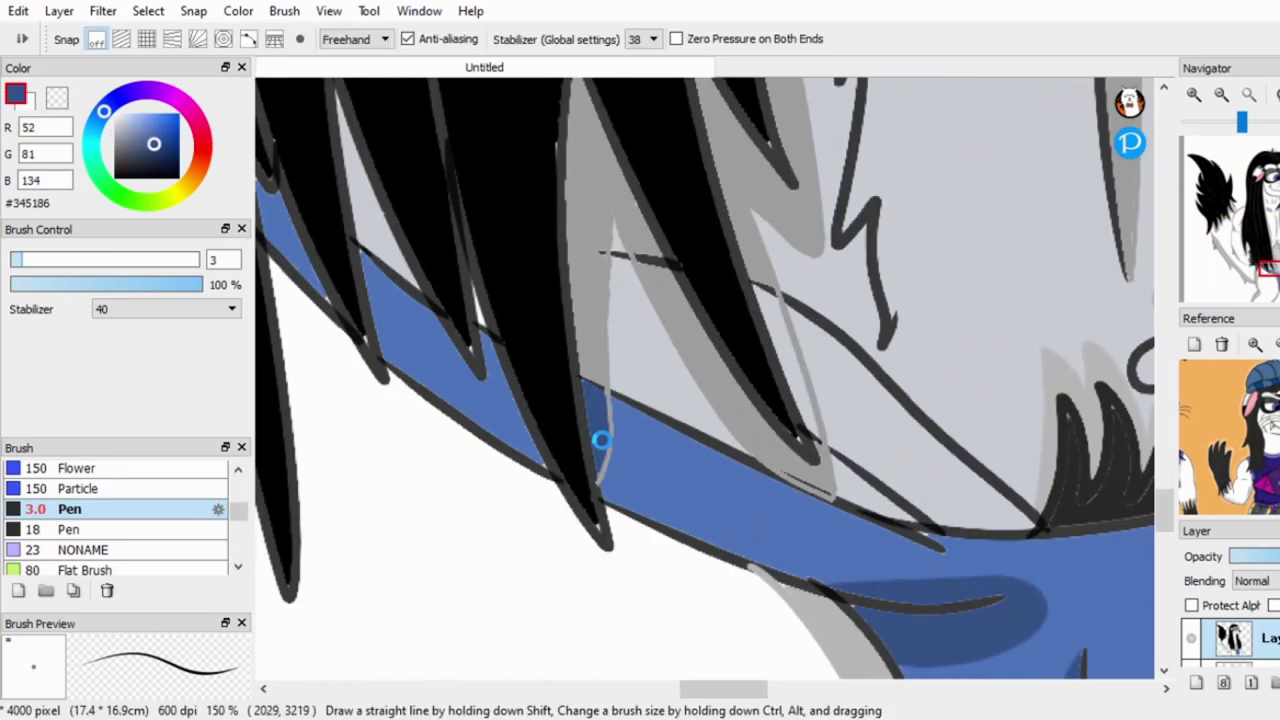
scroll(630, 462, "up", 2)
scroll(594, 549, "down", 6)
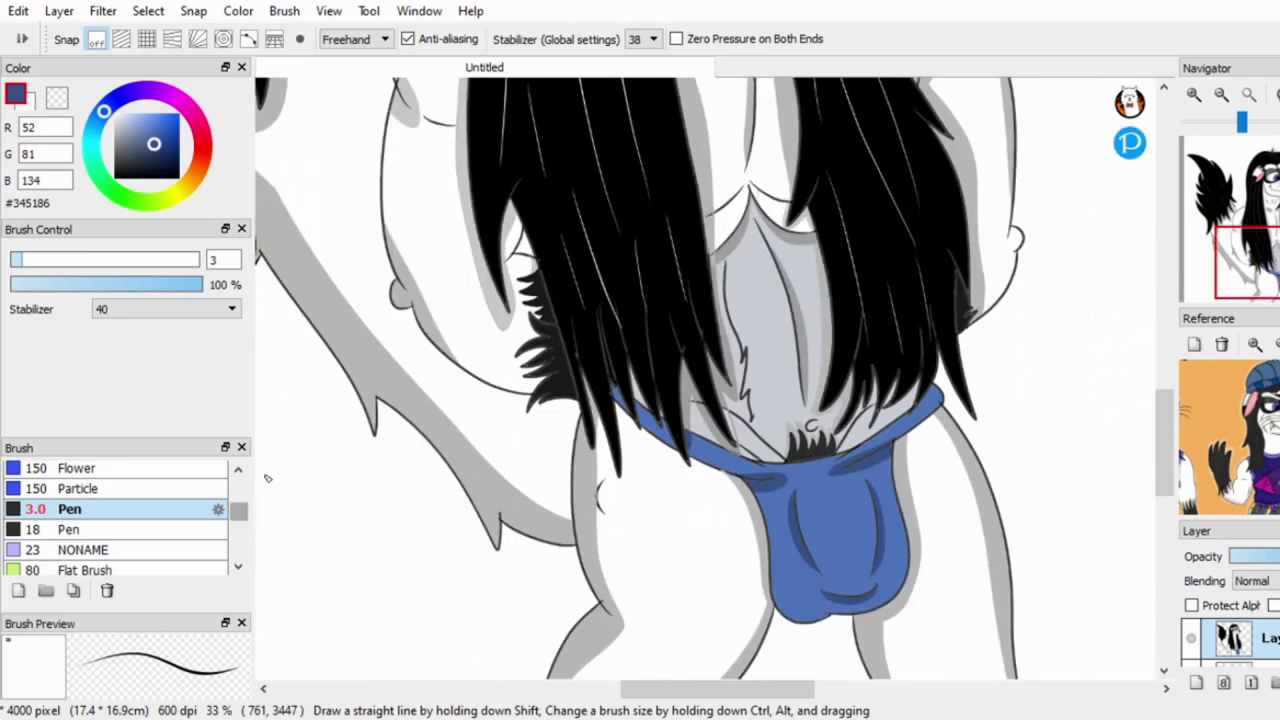
Choose the Blur brush, set its size to 51 and soften highlight strands in the ear-side long hair.
scroll(240, 540, "down", 5)
scroll(240, 530, "up", 8)
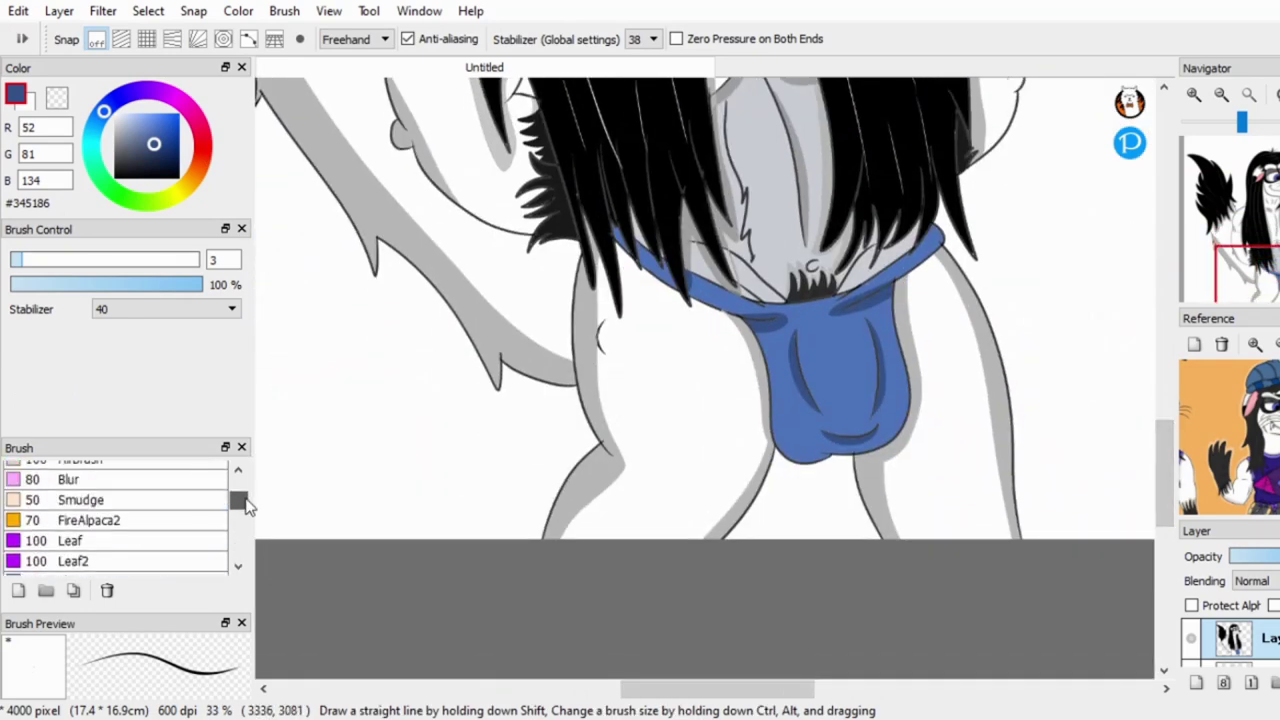
left_click(90, 511)
scroll(883, 342, "up", 1)
scroll(883, 342, "up", 5)
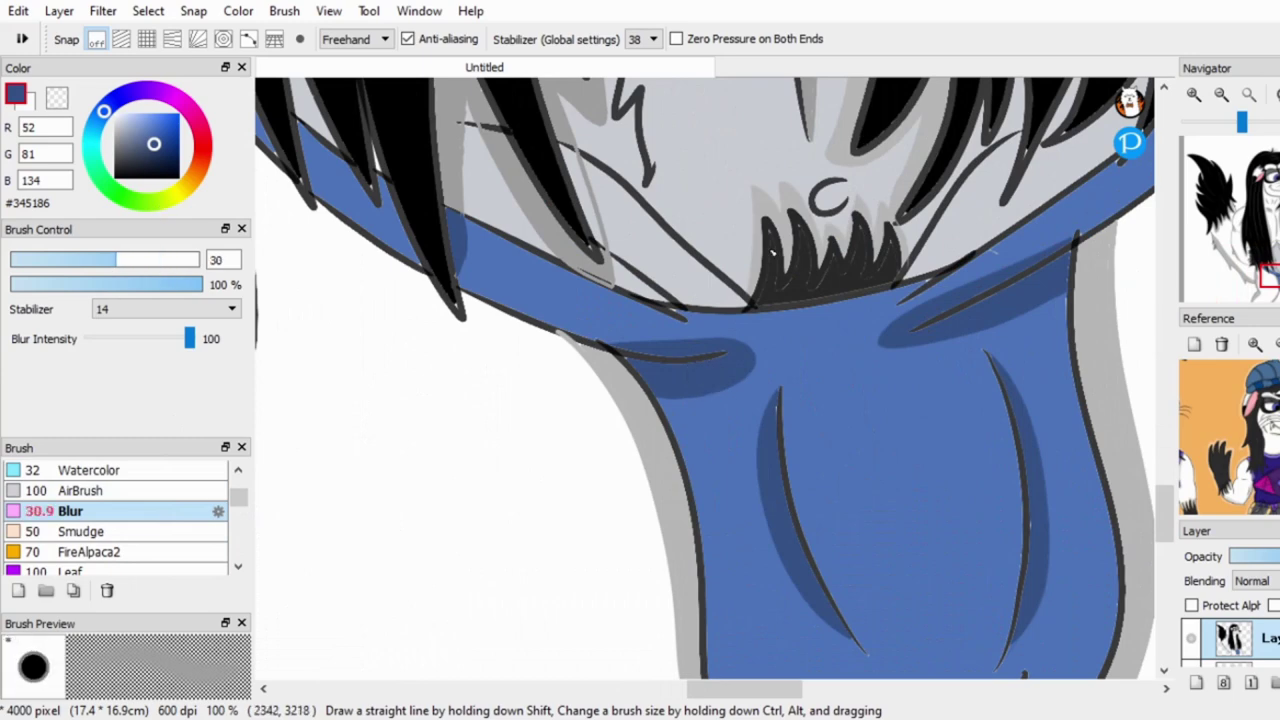
scroll(965, 320, "down", 5)
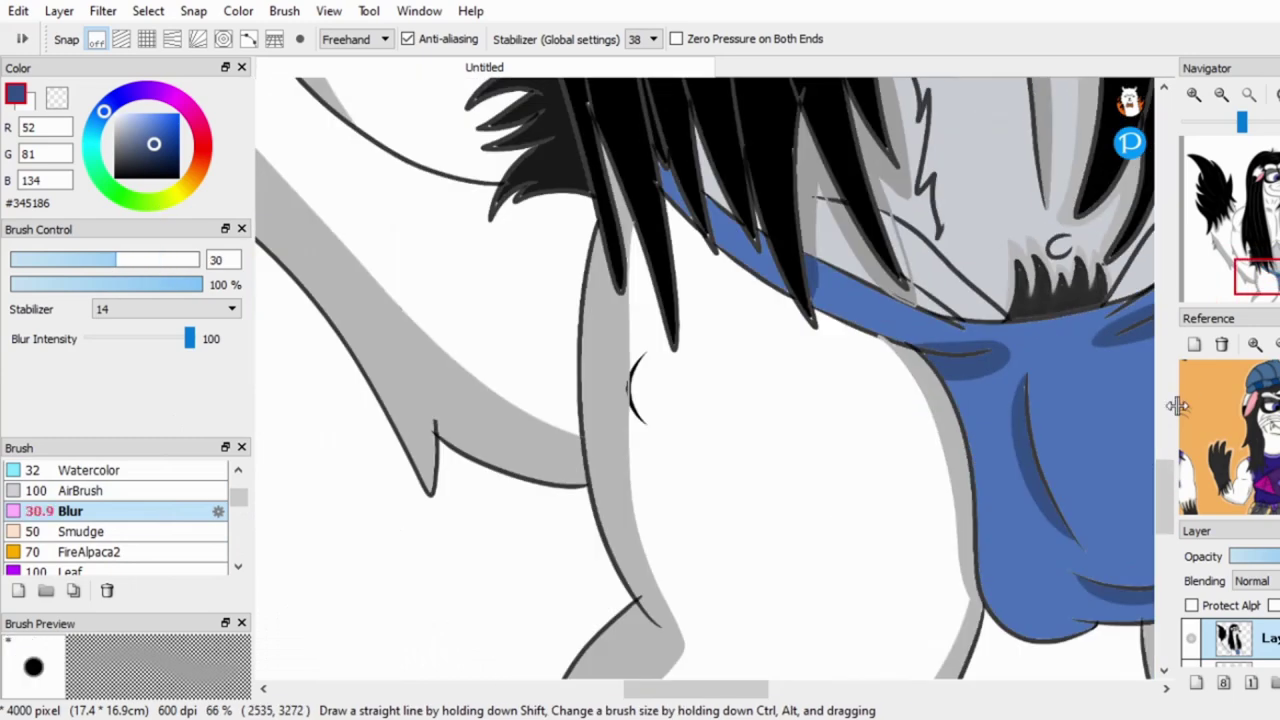
left_click(193, 259)
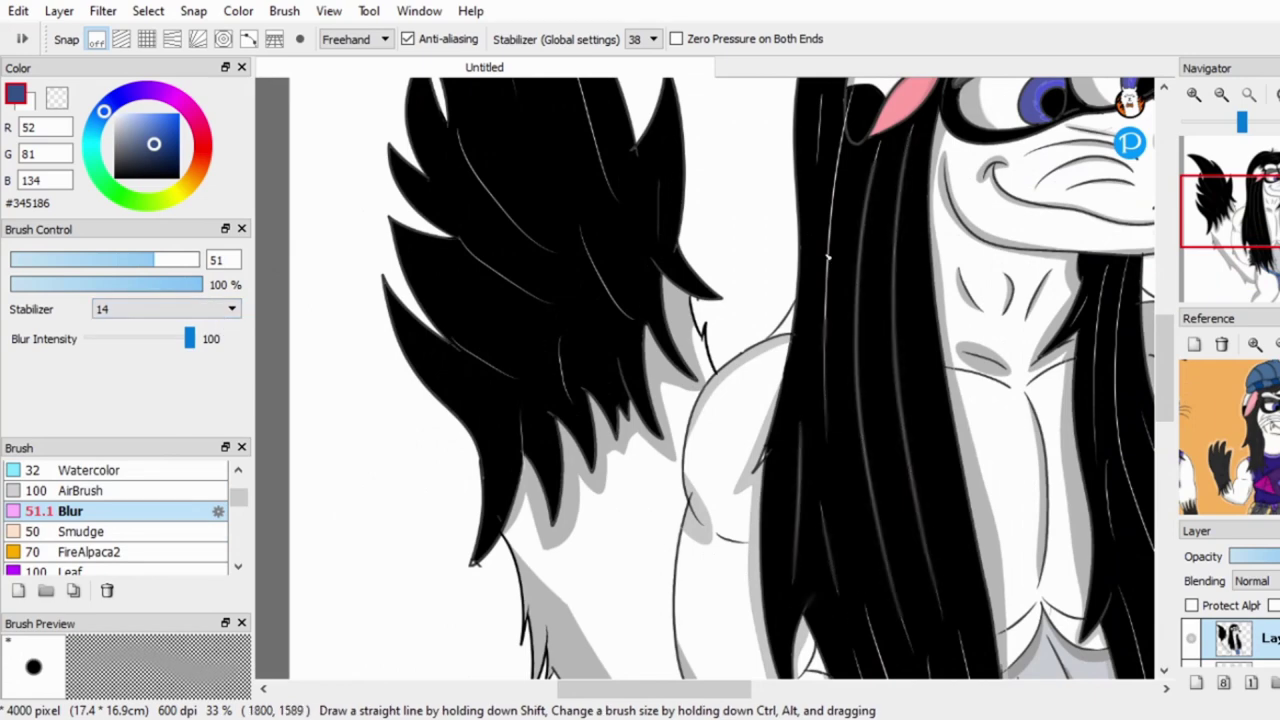
Blur the thin highlight strands in the tail's black fur and on the crown hair.
scroll(837, 423, "up", 2)
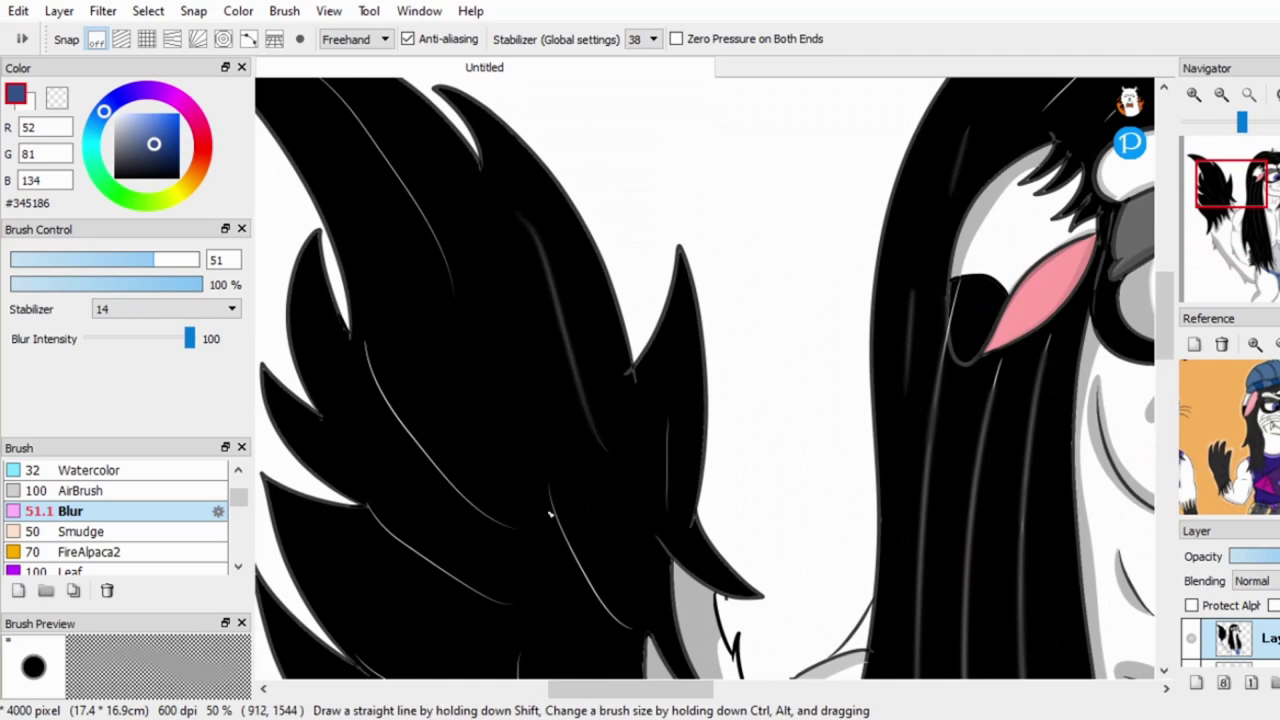
left_click_drag(376, 347, 430, 560)
scroll(441, 541, "down", 1)
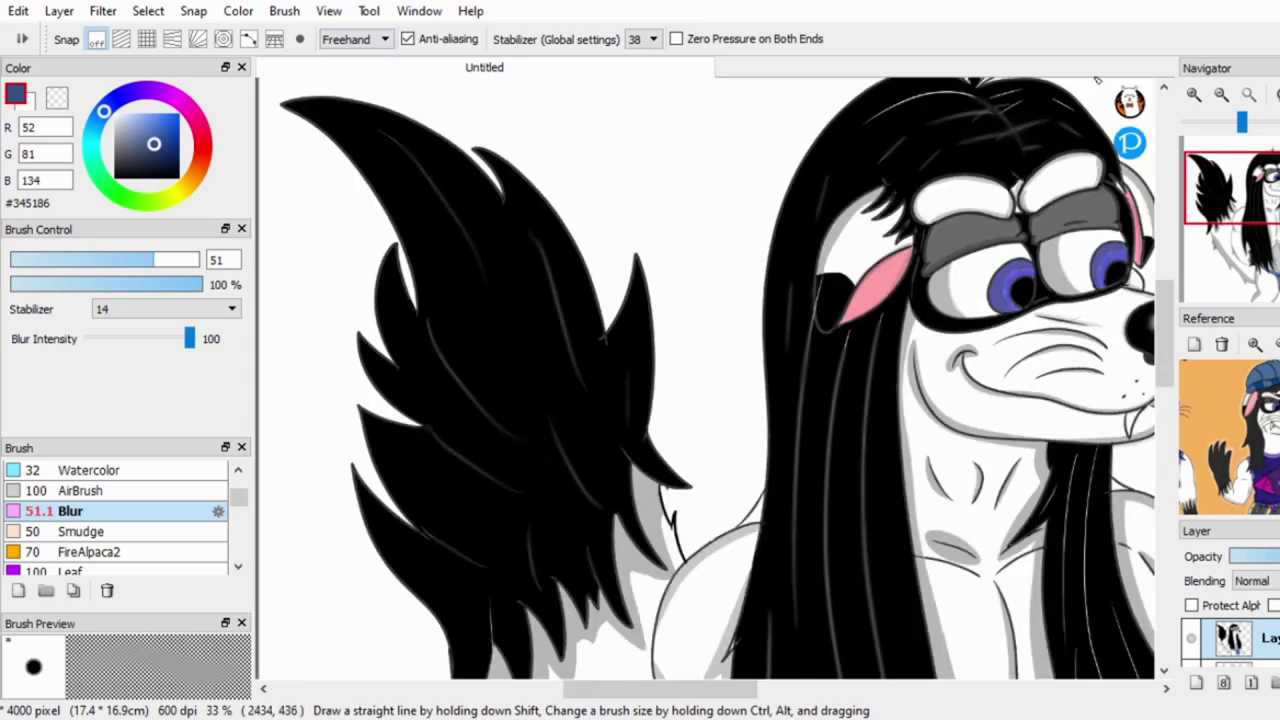
Blur the highlight strands running down the nose-side section of long hair.
left_click_drag(1205, 243, 1230, 258)
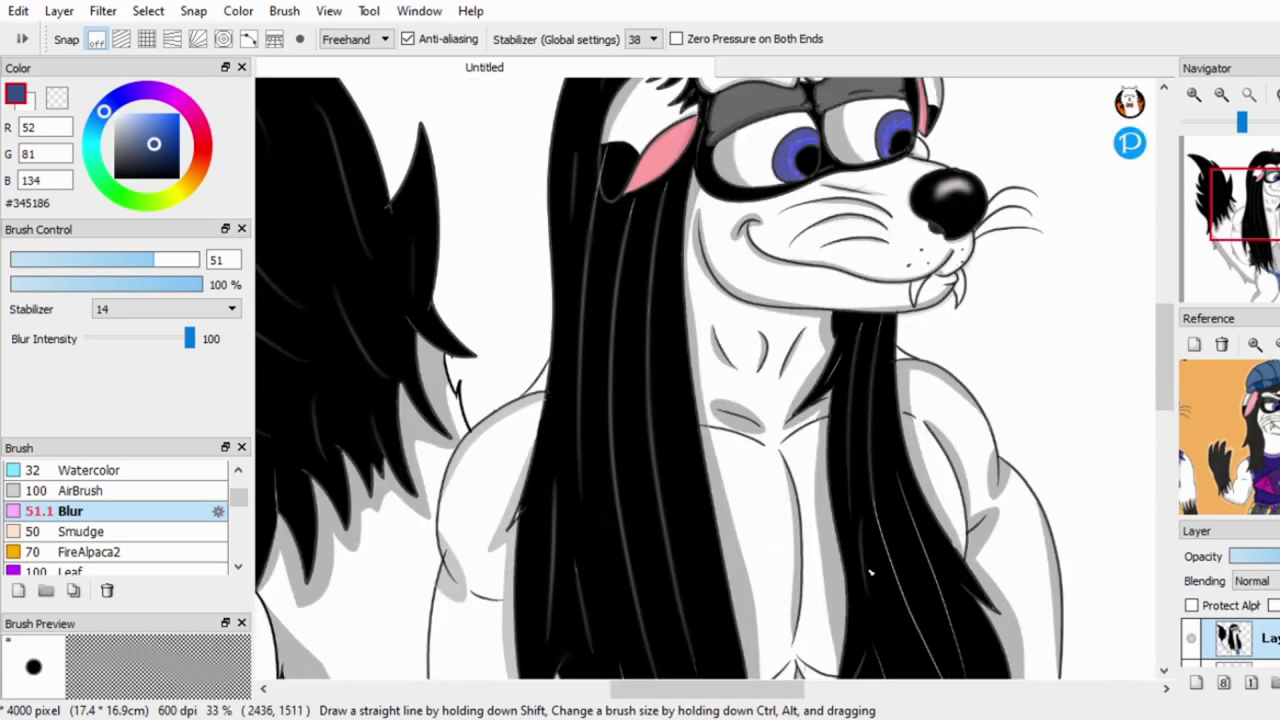
scroll(957, 648, "down", 3)
scroll(1172, 407, "down", 4)
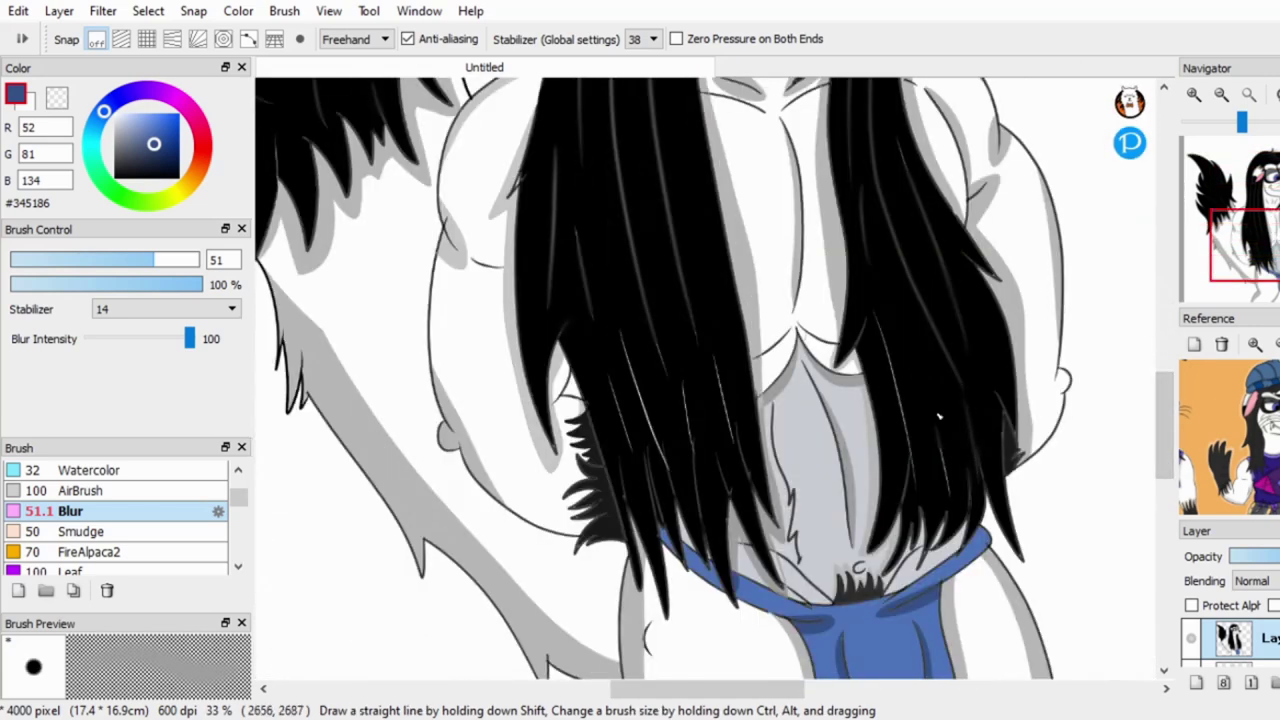
Blur the edges of the dark blue fold shading on the front of the loincloth.
scroll(914, 416, "down", 2)
scroll(881, 473, "up", 3)
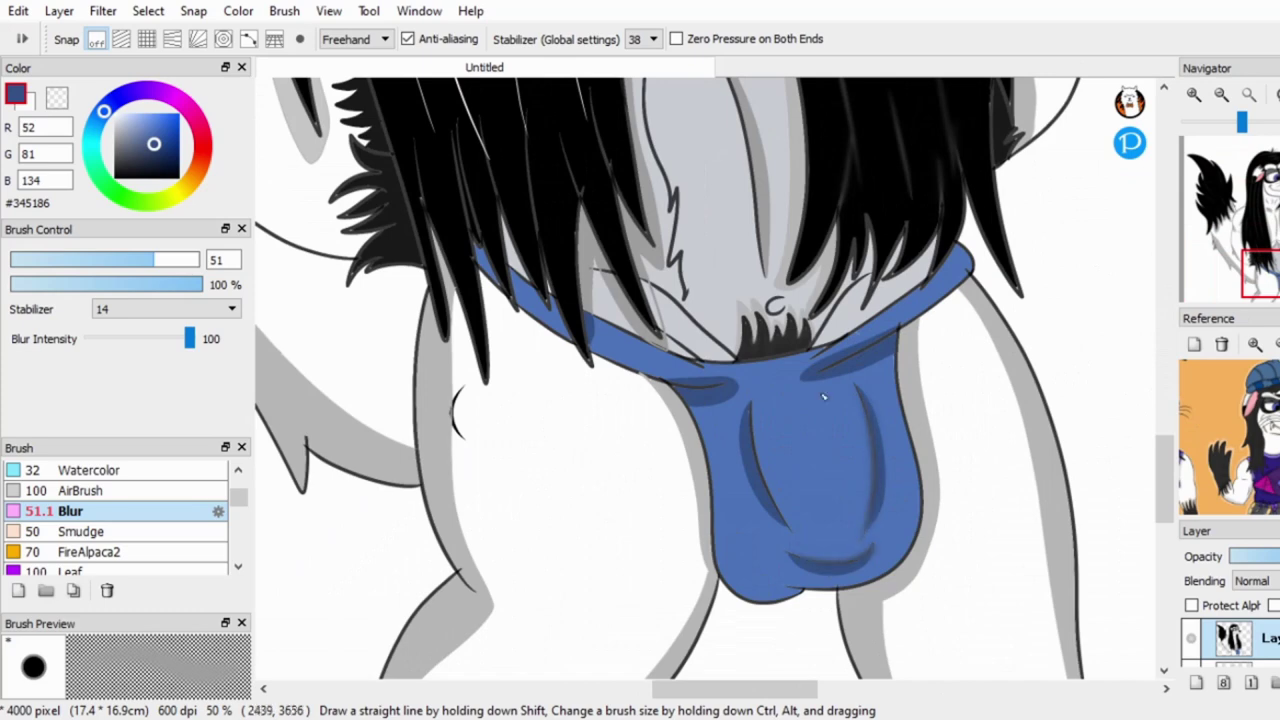
scroll(1069, 294, "down", 2)
scroll(1069, 294, "up", 2)
scroll(1166, 429, "down", 1)
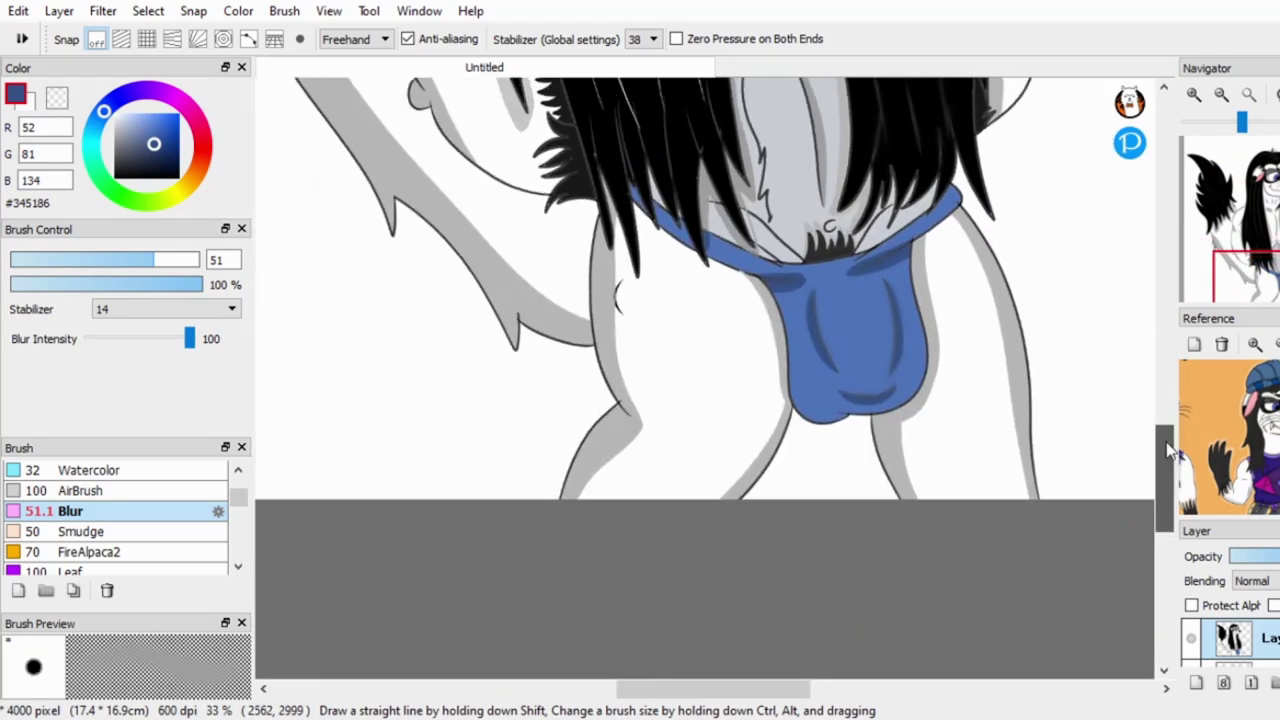
Blur the remaining crisp highlight strands in the lower part of the long hair.
scroll(1178, 475, "up", 6)
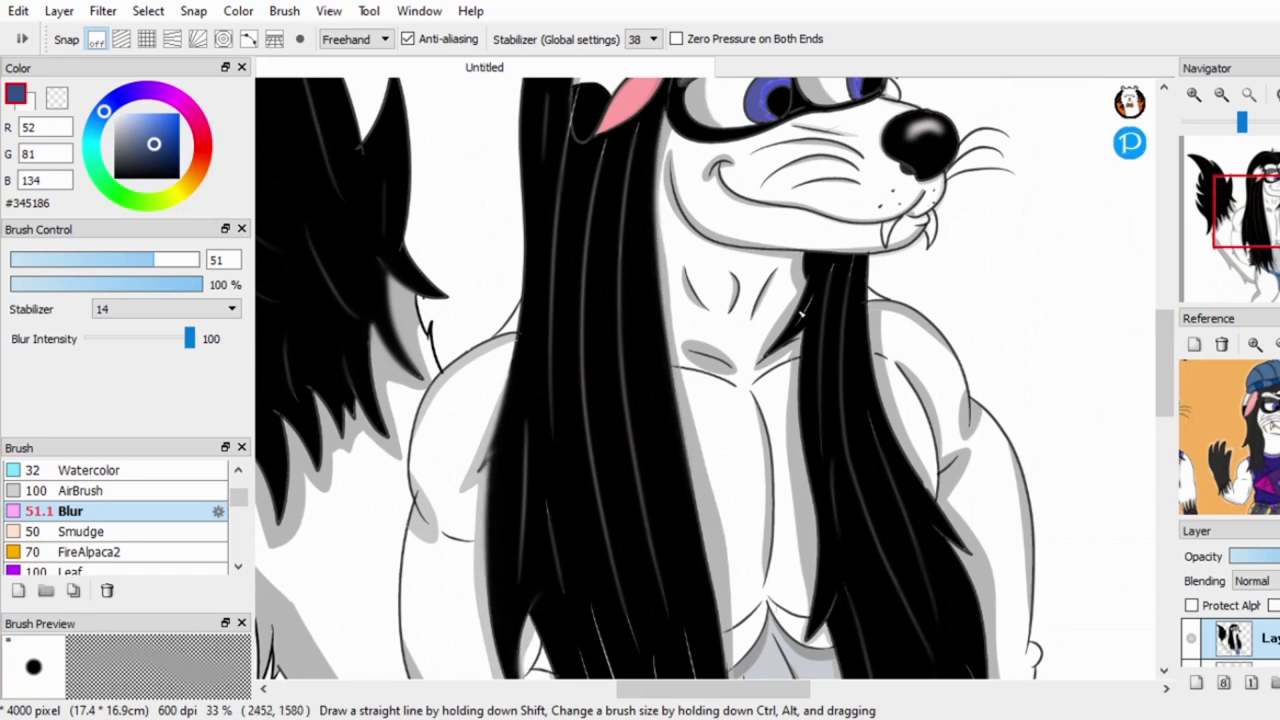
scroll(879, 519, "down", 4)
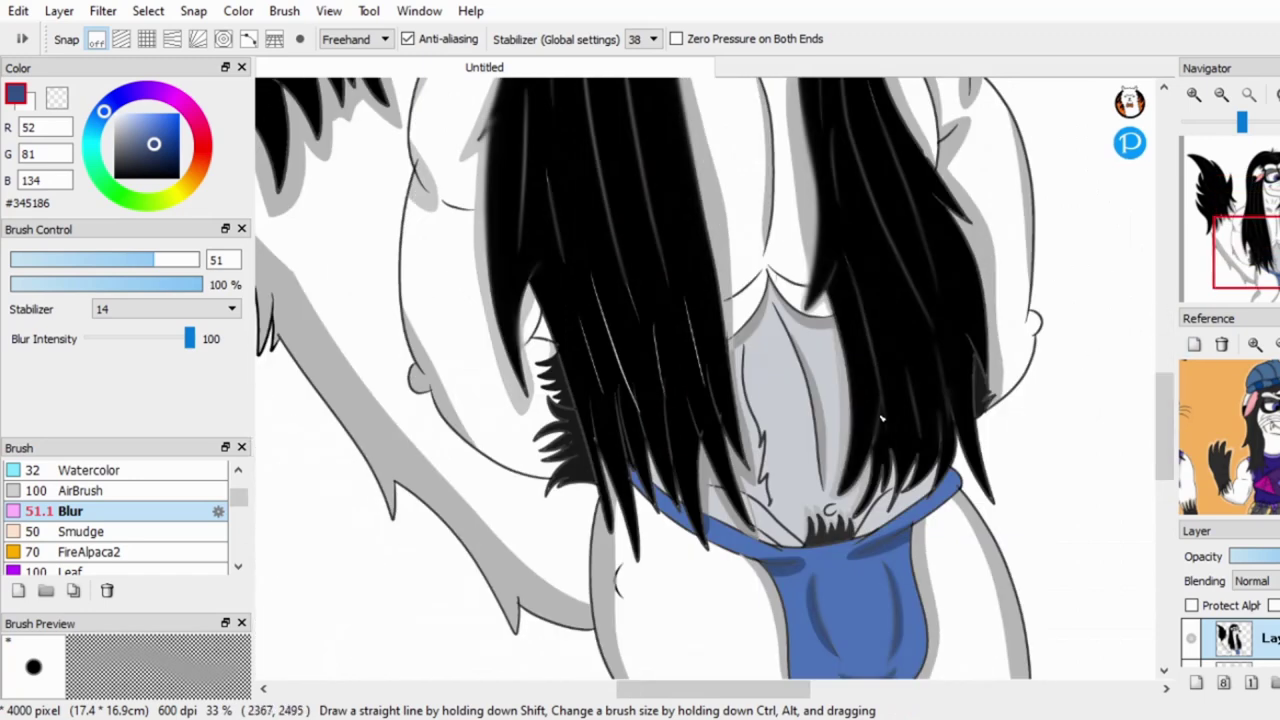
scroll(966, 228, "up", 4)
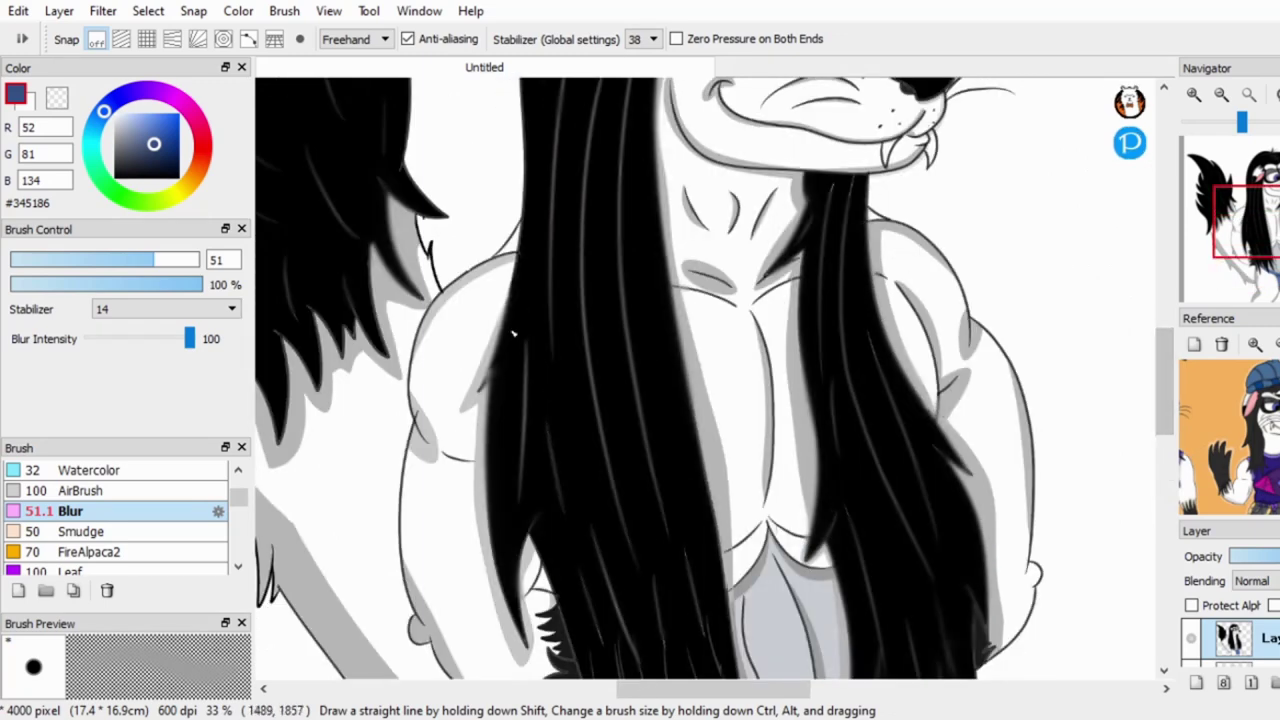
scroll(578, 641, "down", 1)
scroll(616, 397, "down", 4)
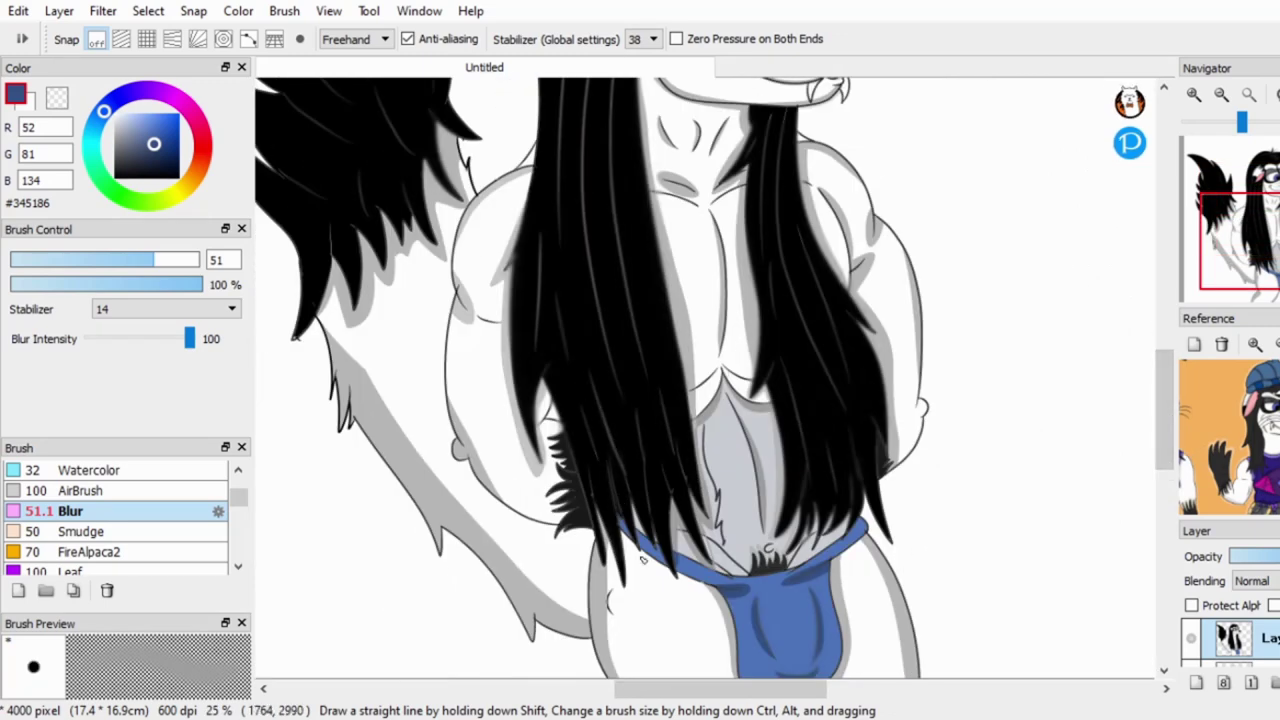
scroll(690, 502, "up", 1)
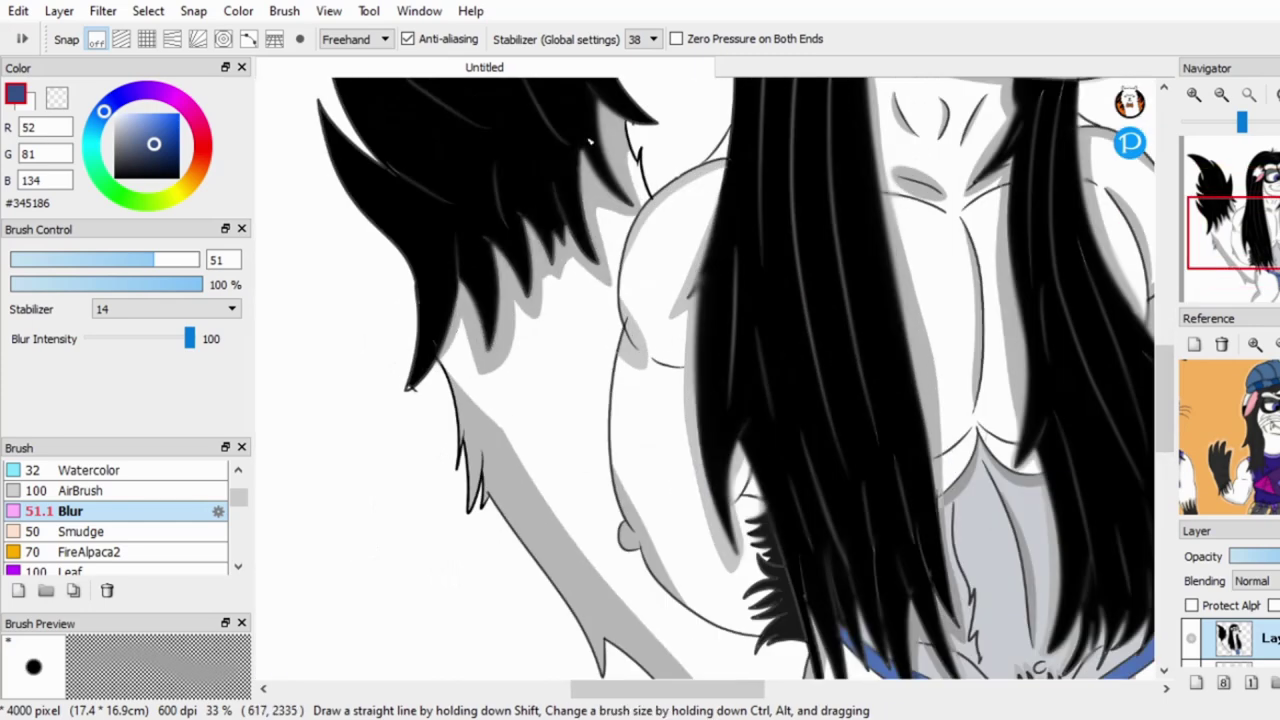
Save the drawing.
scroll(820, 270, "up", 3)
scroll(1100, 280, "down", 1)
scroll(1050, 316, "up", 2)
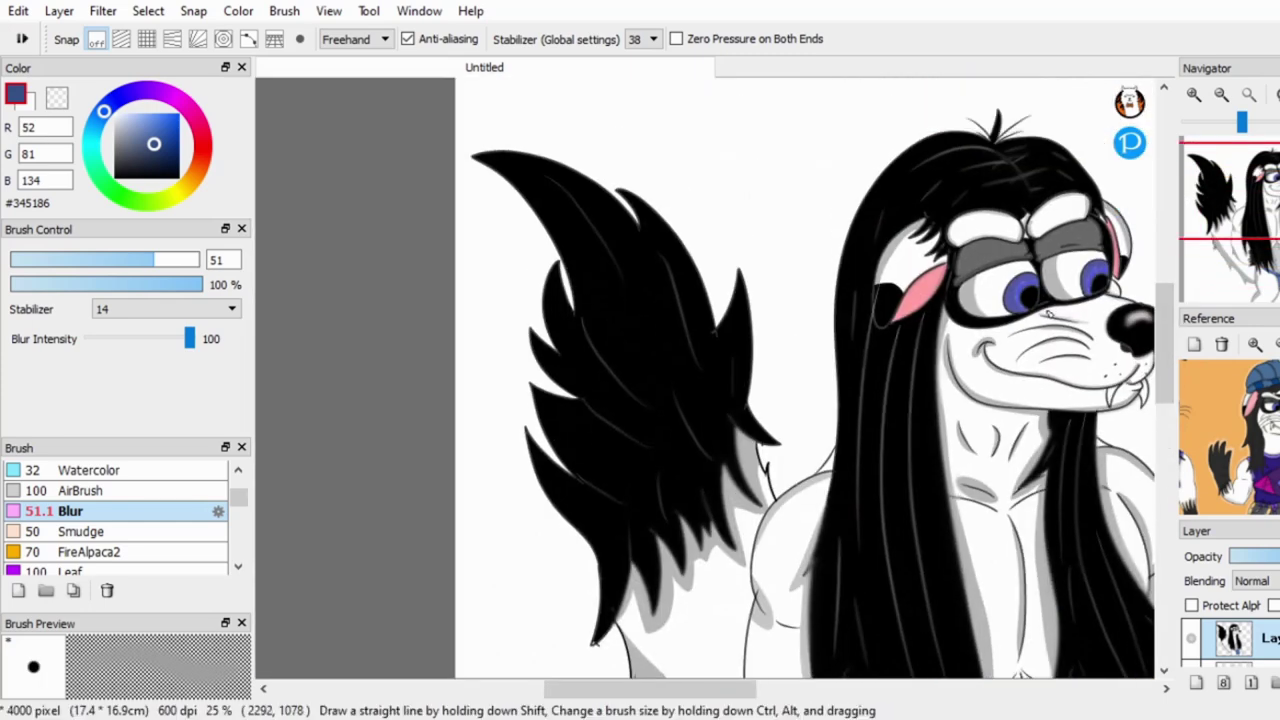
key("p")
key("ctrl+s")
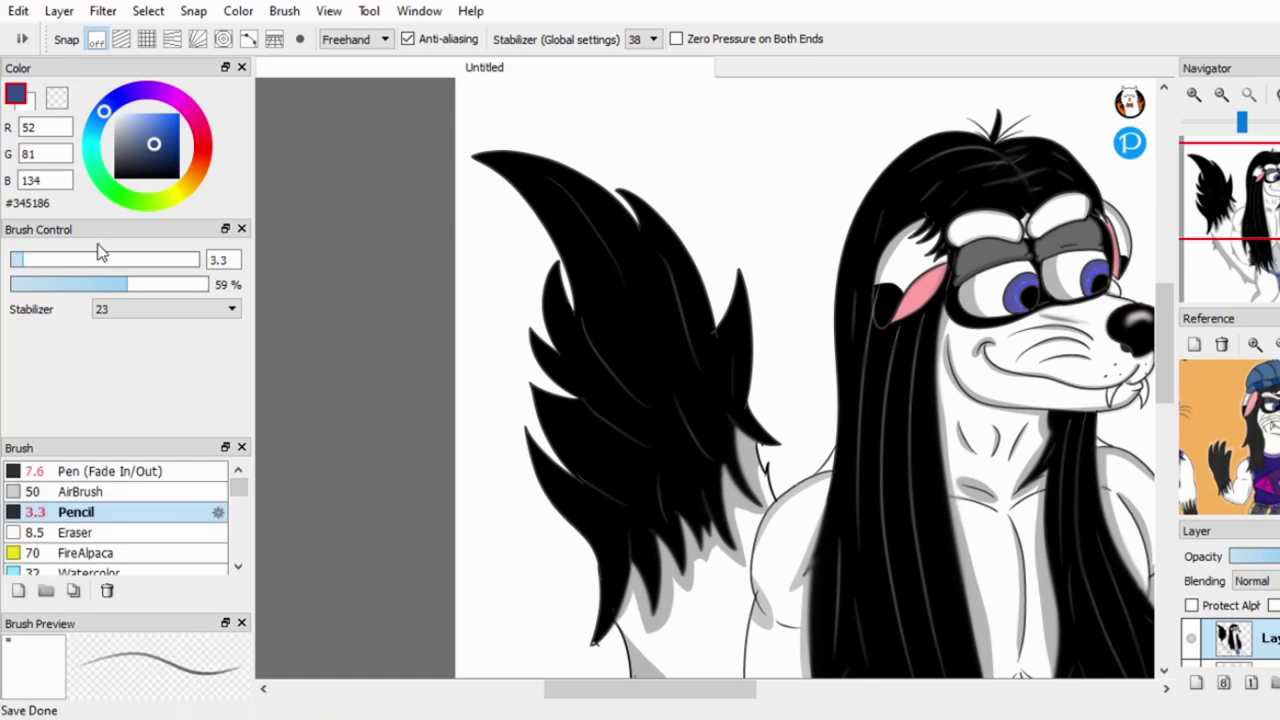
Blur the edges of the black hair tufts overlapping the near ear beside the eye.
key("ctrl+plus")
key("ctrl+plus")
key("ctrl+plus")
key("ctrl+plus")
key("ctrl+plus")
key("ctrl+minus")
key("ctrl+minus")
key("ctrl+minus")
key("ctrl+minus")
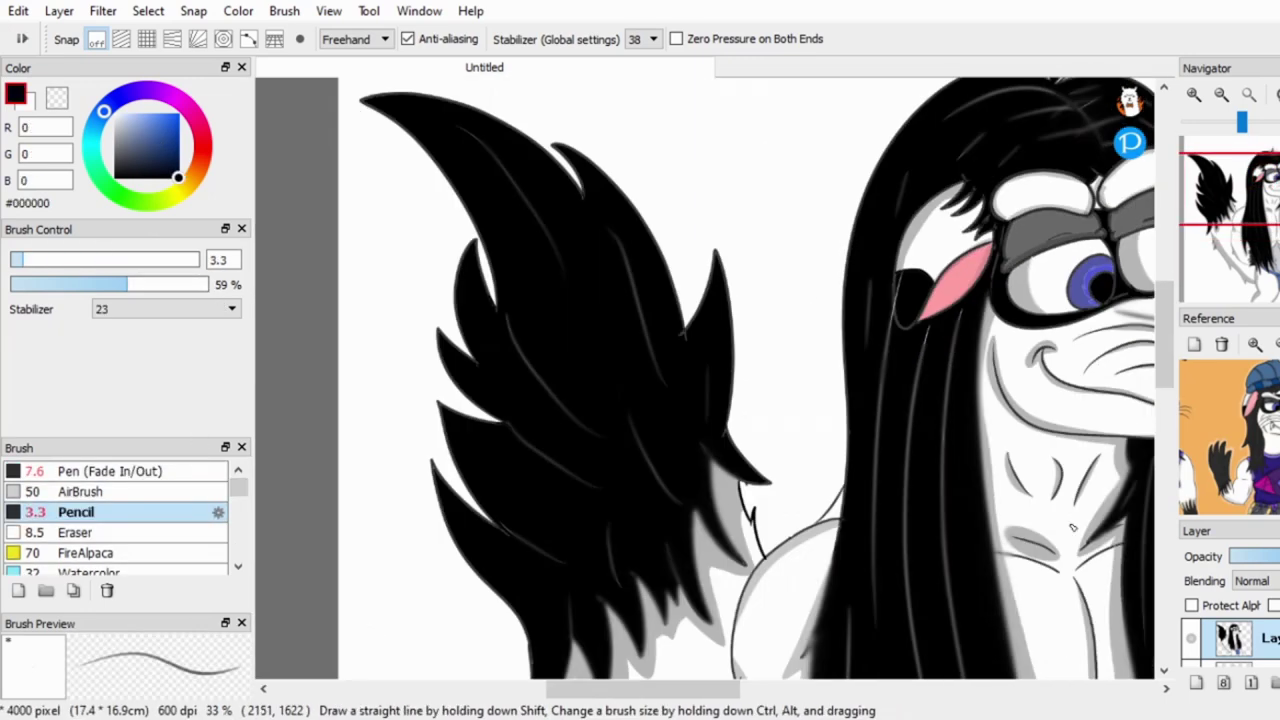
scroll(700, 380, "right", 3)
scroll(178, 482, "down", 3)
left_click(178, 487)
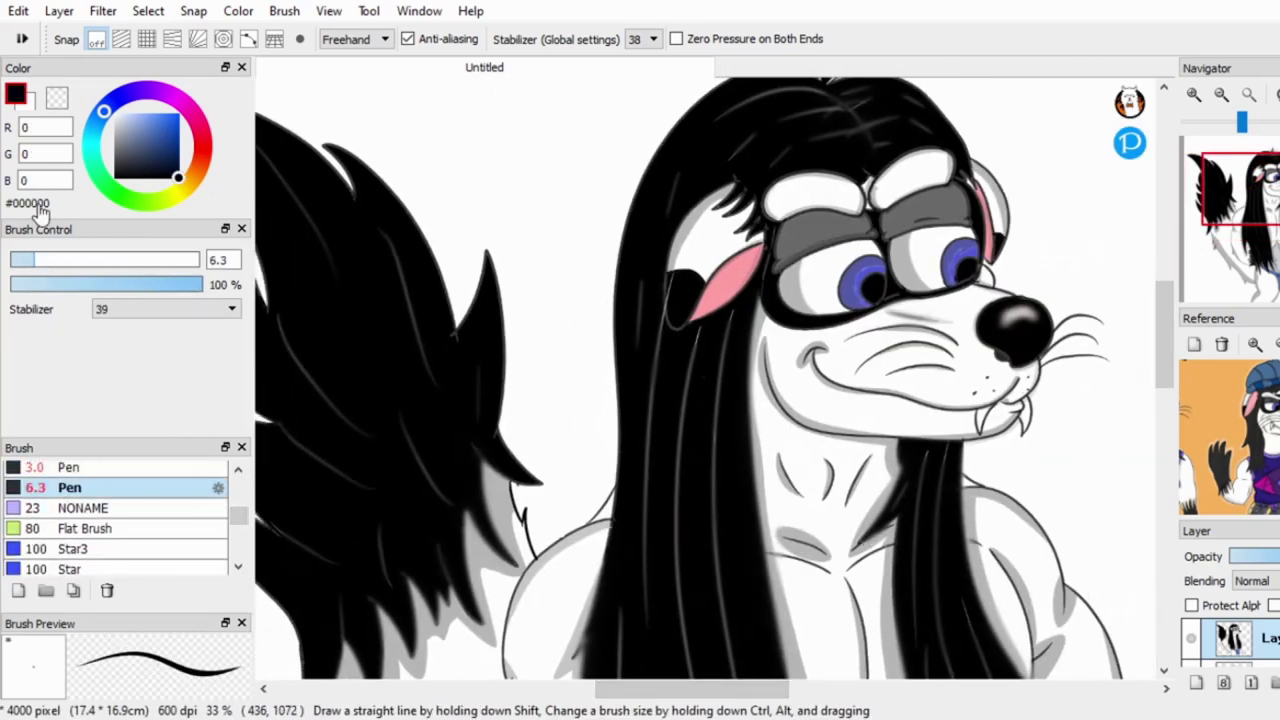
key("ctrl+plus")
key("ctrl+plus")
key("ctrl+plus")
key("ctrl+plus")
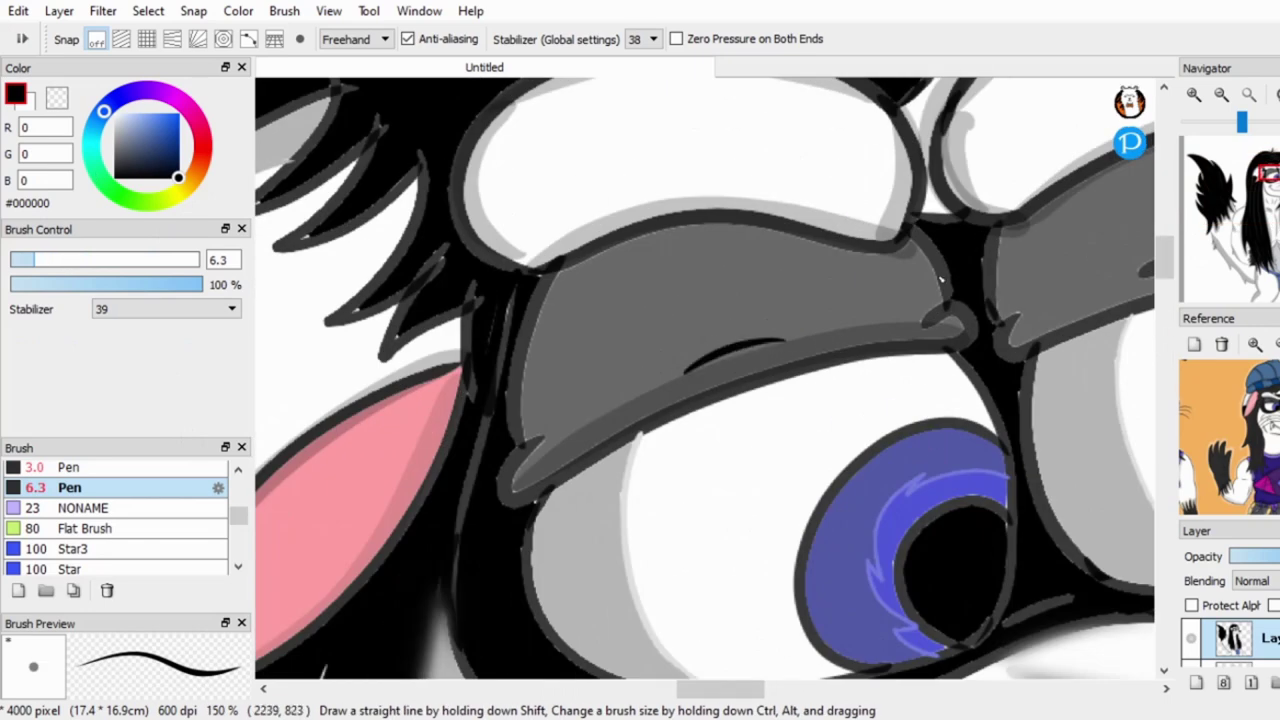
scroll(180, 515, "up", 6)
left_click(70, 521)
mouse_move(467, 492)
left_mouse_down()
mouse_move(470, 285)
mouse_move(290, 140)
left_mouse_up()
key("ctrl+minus")
key("ctrl+minus")
key("ctrl+minus")
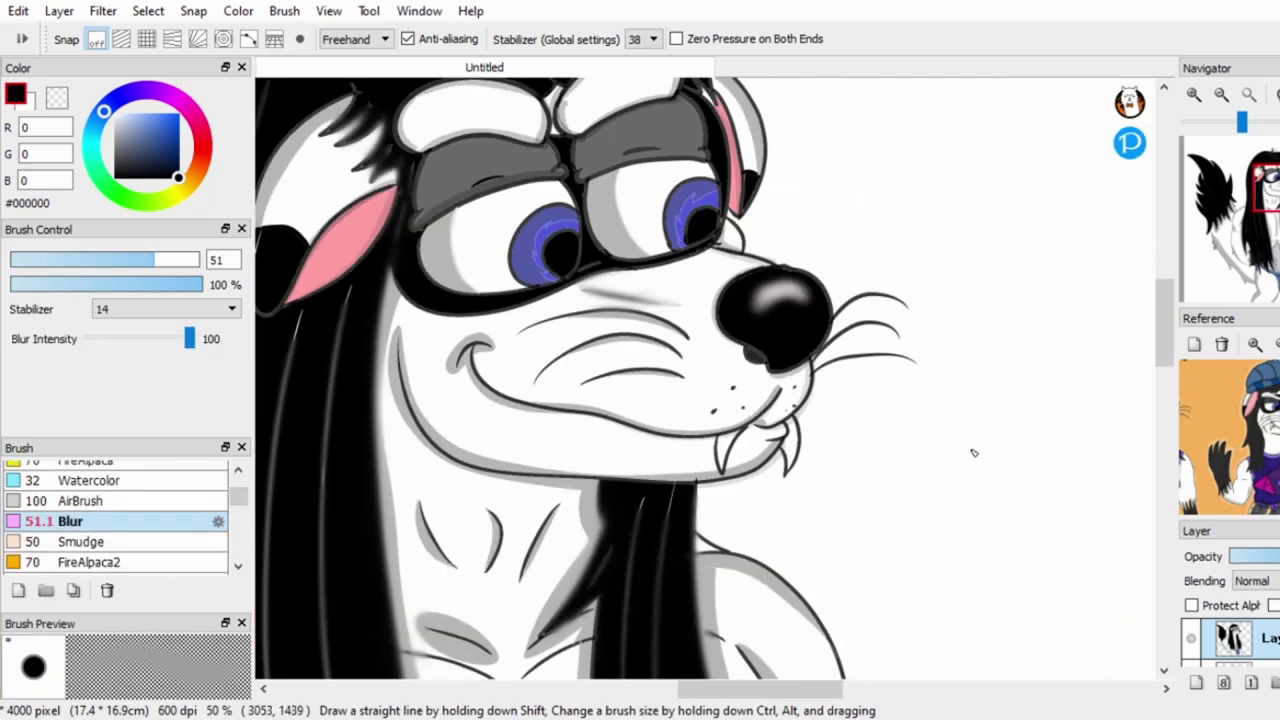
Soften the highlight on the nose using the Smudge brush.
key("ctrl+plus")
key("ctrl+plus")
key("ctrl+plus")
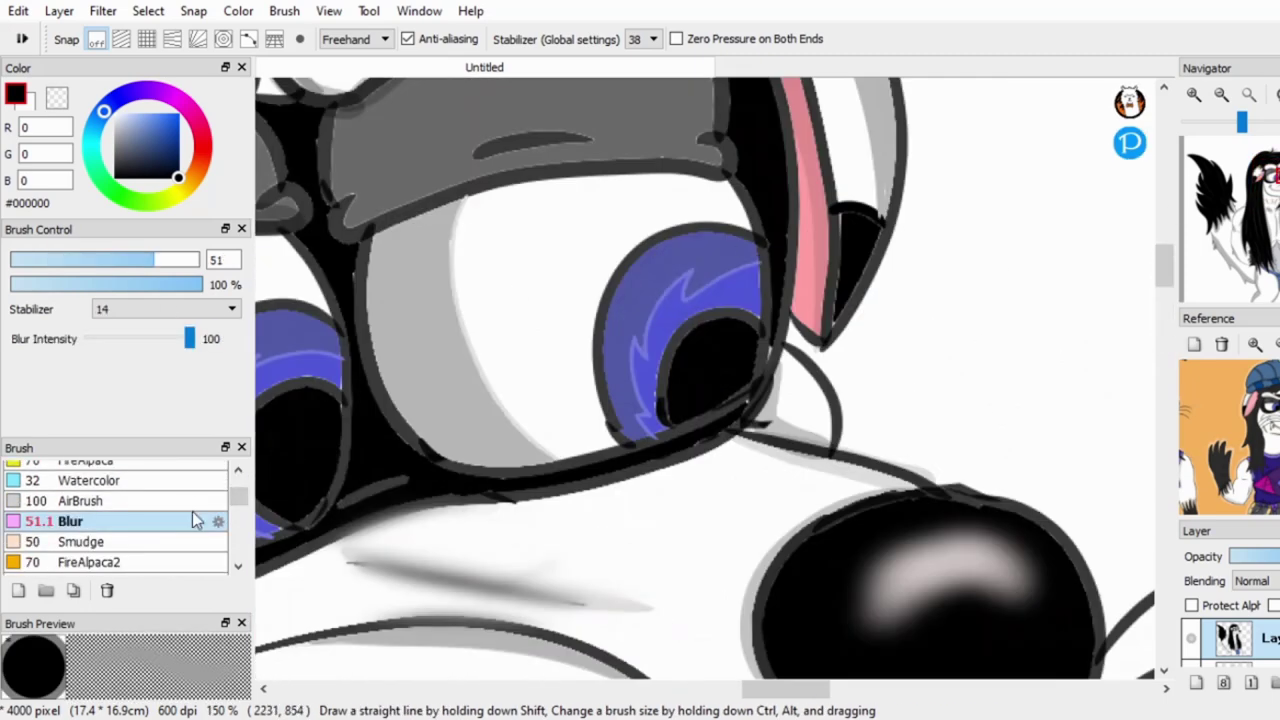
left_click(150, 541)
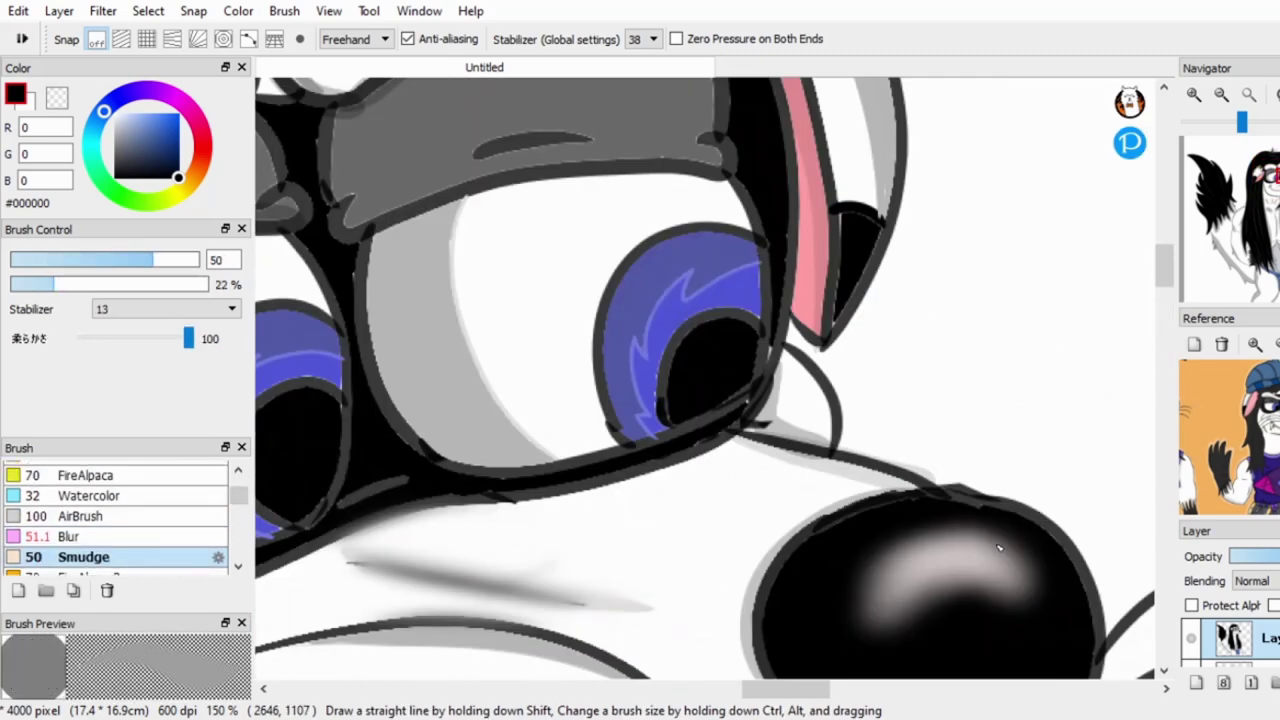
left_click_drag(999, 548, 945, 575)
key("ctrl+minus")
key("ctrl+minus")
key("ctrl+minus")
key("ctrl+plus")
key("ctrl+plus")
key("ctrl+plus")
key("ctrl+minus")
key("ctrl+minus")
key("ctrl+minus")
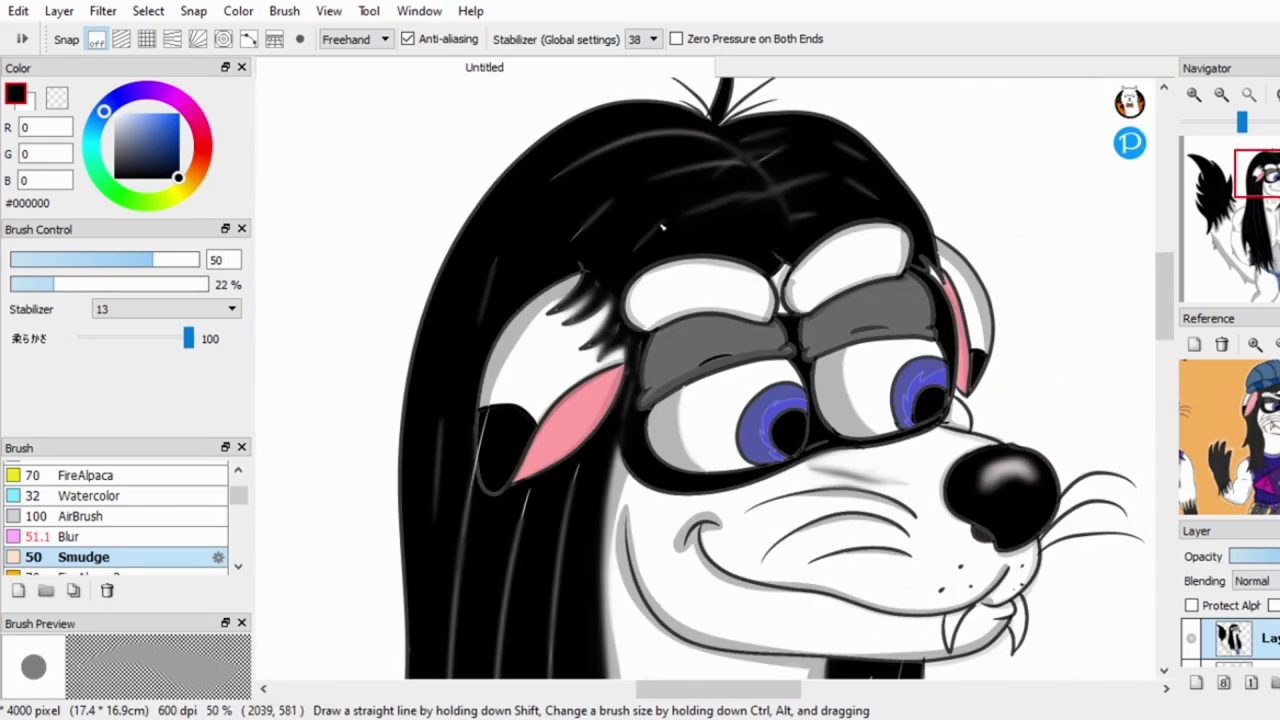
Outline a shadow on the tail along the arm's outer edge with a size 3 Pen and fill it with grey #B7B7B7.
scroll(480, 530, "down", 2)
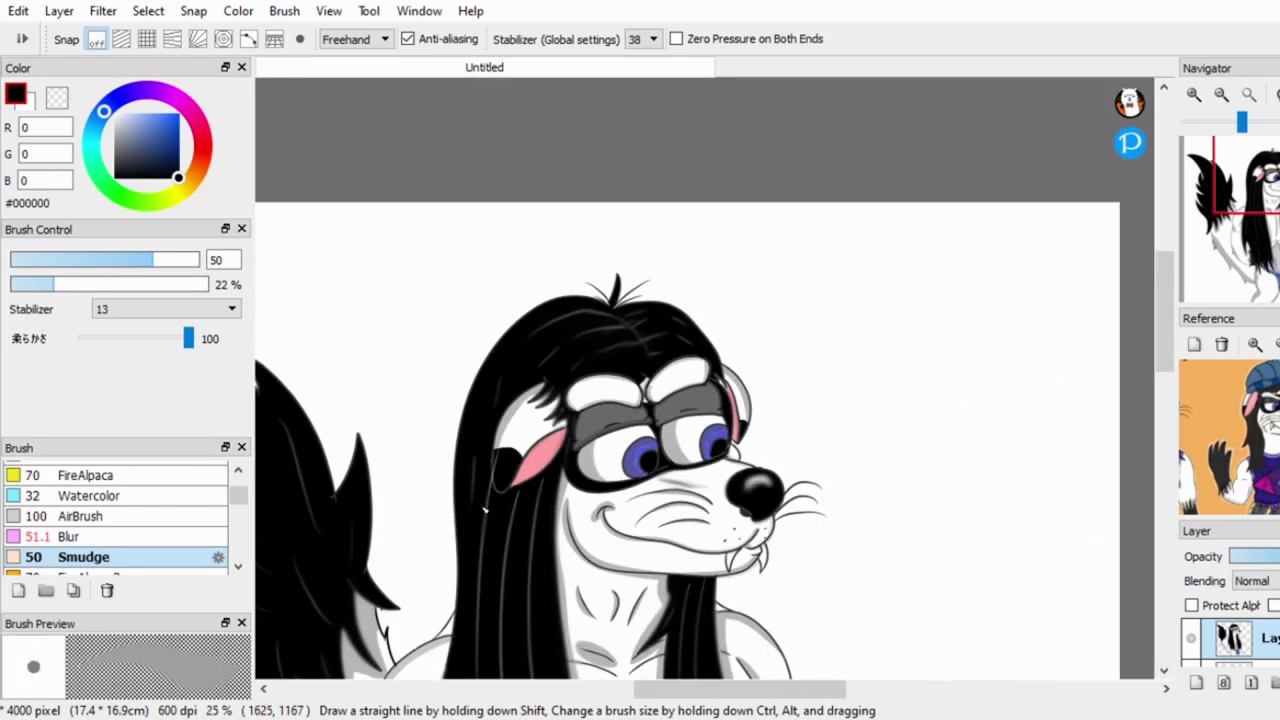
scroll(535, 594, "down", 3)
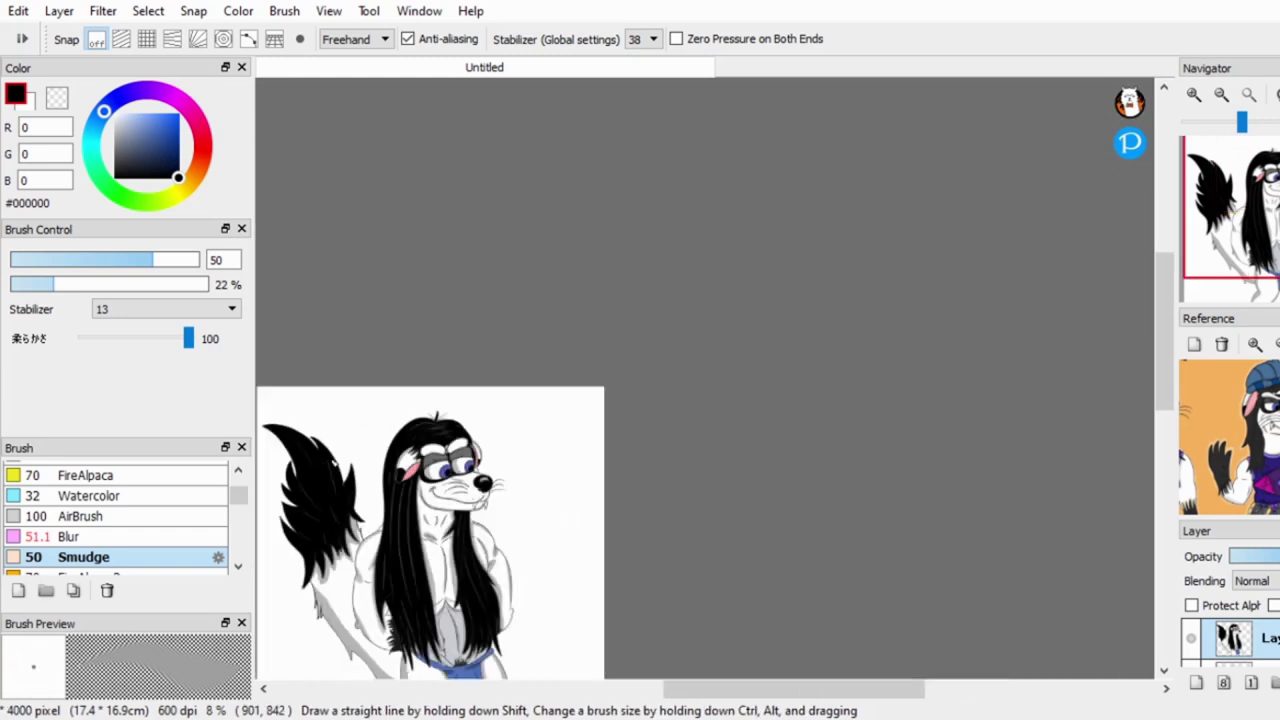
scroll(1162, 371, "down", 2)
scroll(1162, 372, "up", 2)
left_click(115, 140)
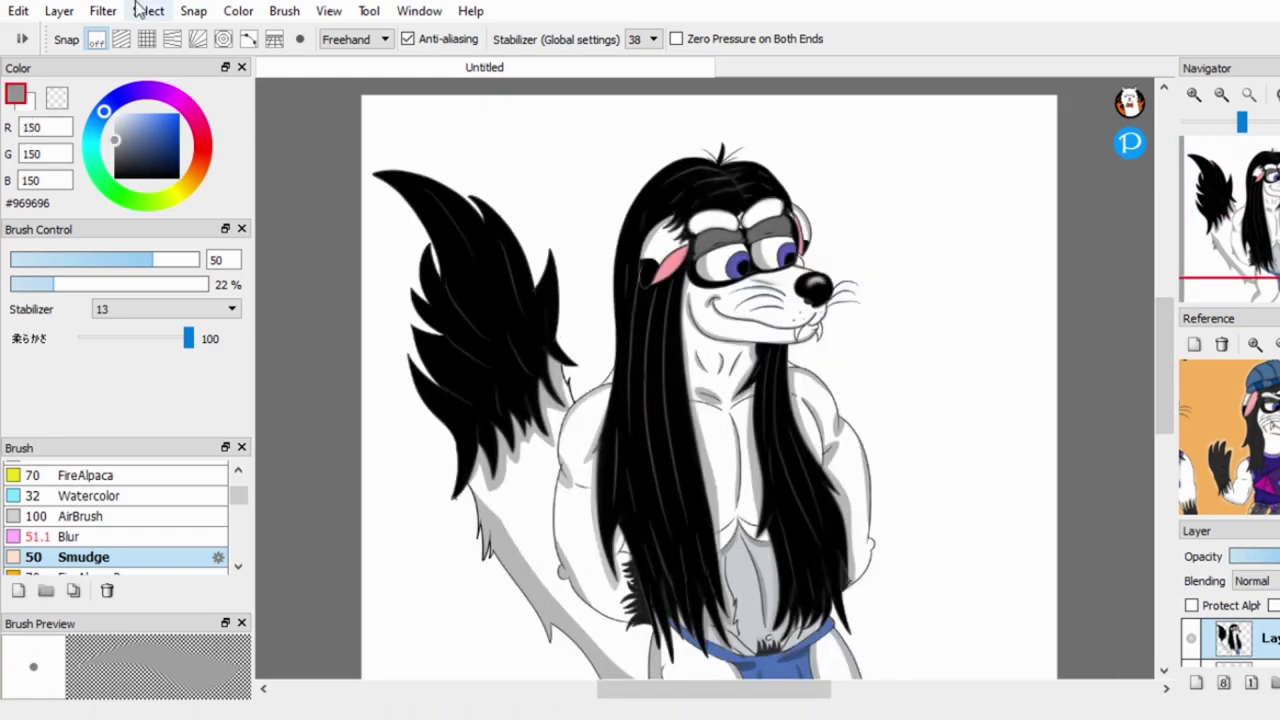
key("i")
key("b")
scroll(115, 520, "down", 5)
left_click(69, 488)
scroll(566, 398, "up", 2)
scroll(566, 398, "up", 2)
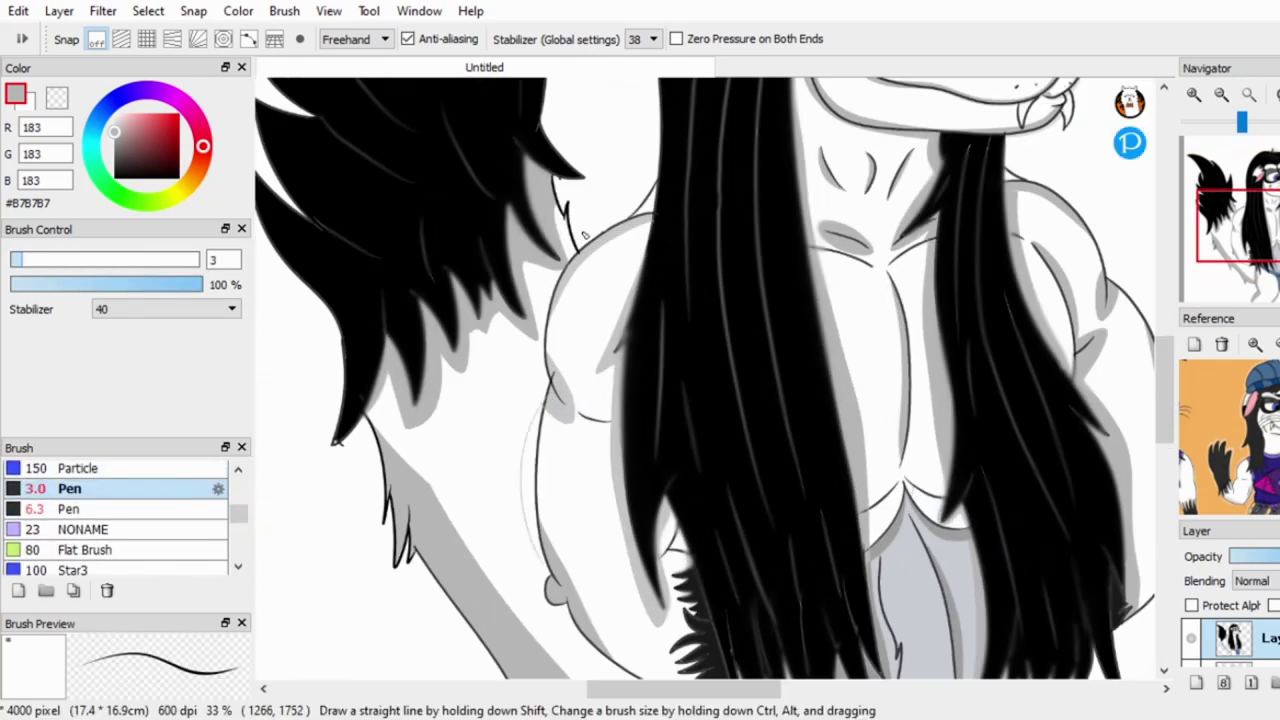
key("g")
key("u")
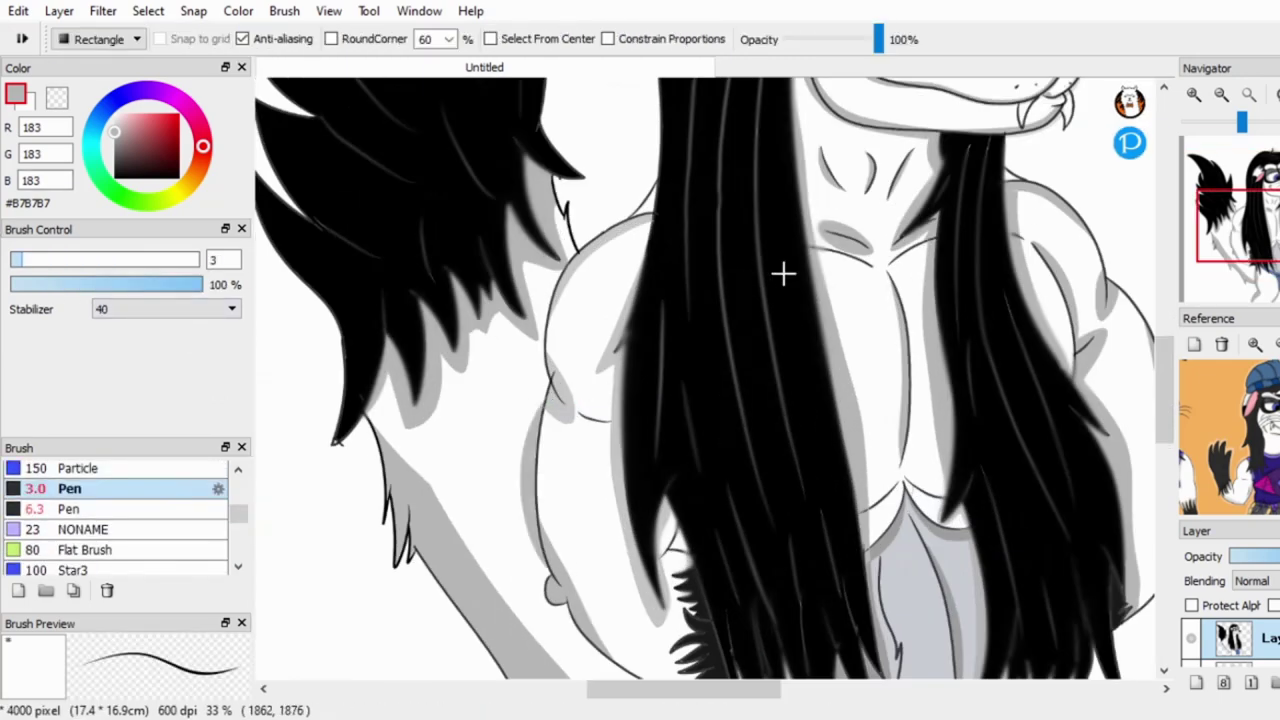
scroll(783, 271, "down", 3)
key("b")
scroll(1130, 340, "up", 1)
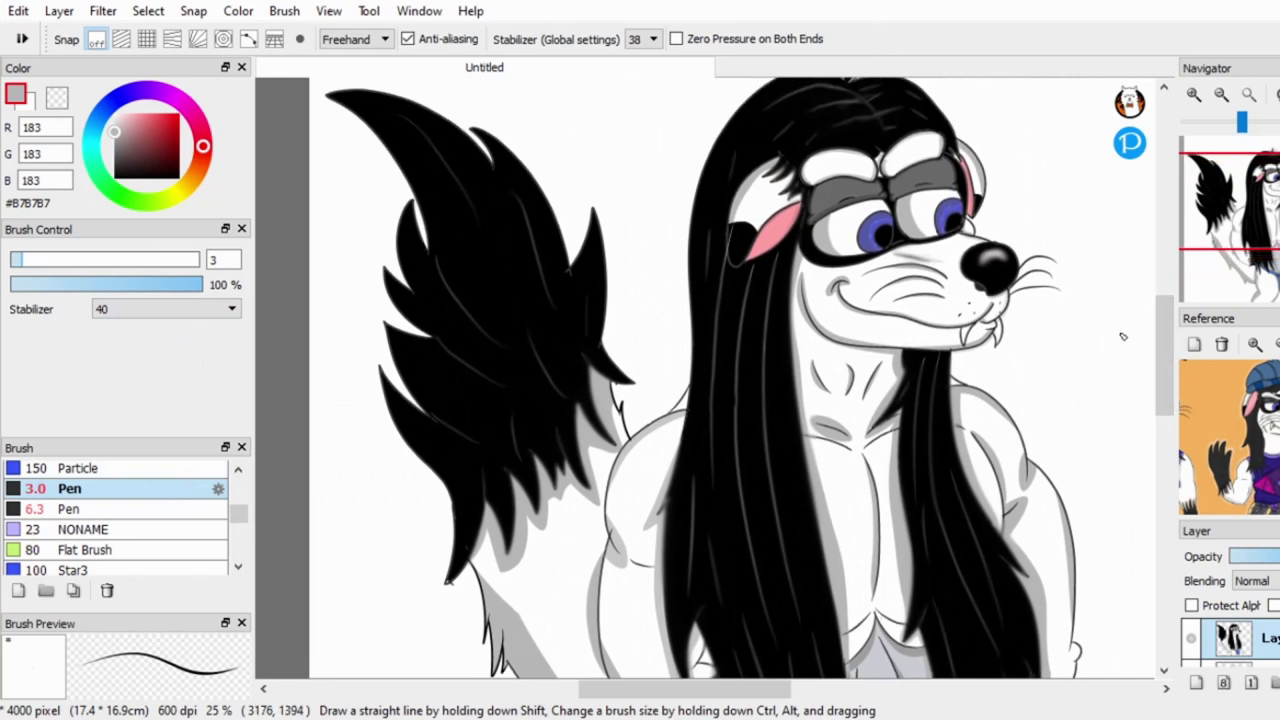
Airbrush a faint white glow over the tail's black fur at size 428 and 1% opacity.
left_click(1104, 254, "alt")
scroll(115, 520, "up", 4)
left_click(84, 491)
left_click_drag(127, 259, 195, 259)
mouse_move(435, 135)
left_mouse_down()
mouse_move(515, 309)
mouse_move(560, 300)
left_mouse_up()
mouse_move(420, 130)
left_mouse_down()
mouse_move(600, 225)
mouse_move(605, 350)
left_mouse_up()
mouse_move(420, 215)
left_mouse_down()
mouse_move(456, 360)
mouse_move(417, 328)
mouse_move(458, 476)
mouse_move(512, 439)
mouse_move(580, 458)
left_mouse_up()
Airbrush the same faint white glow down both long sections of black hair.
mouse_move(718, 240)
left_mouse_down()
mouse_move(717, 340)
mouse_move(773, 346)
left_mouse_up()
scroll(770, 300, "down", 2)
left_click_drag(767, 300, 768, 658)
left_click_drag(718, 530, 712, 420)
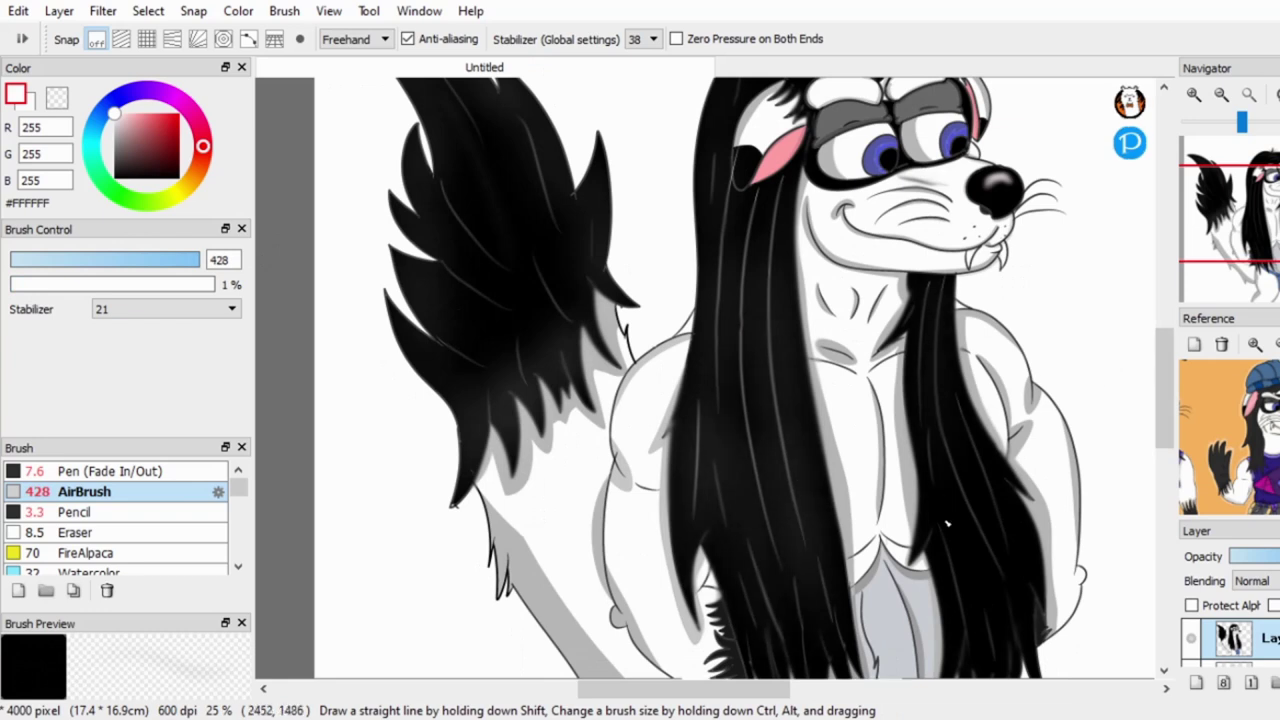
left_click_drag(968, 466, 1010, 590)
scroll(1000, 560, "down", 3)
left_click_drag(990, 510, 1035, 570)
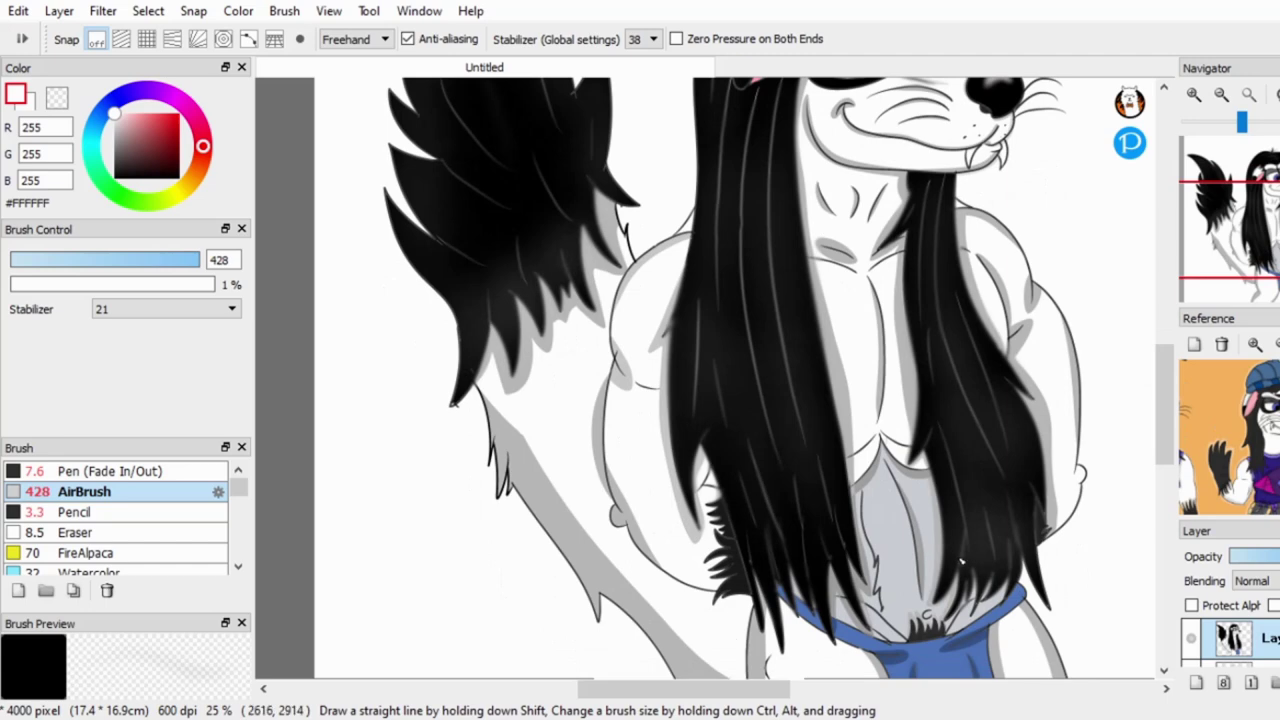
scroll(855, 570, "down", 3)
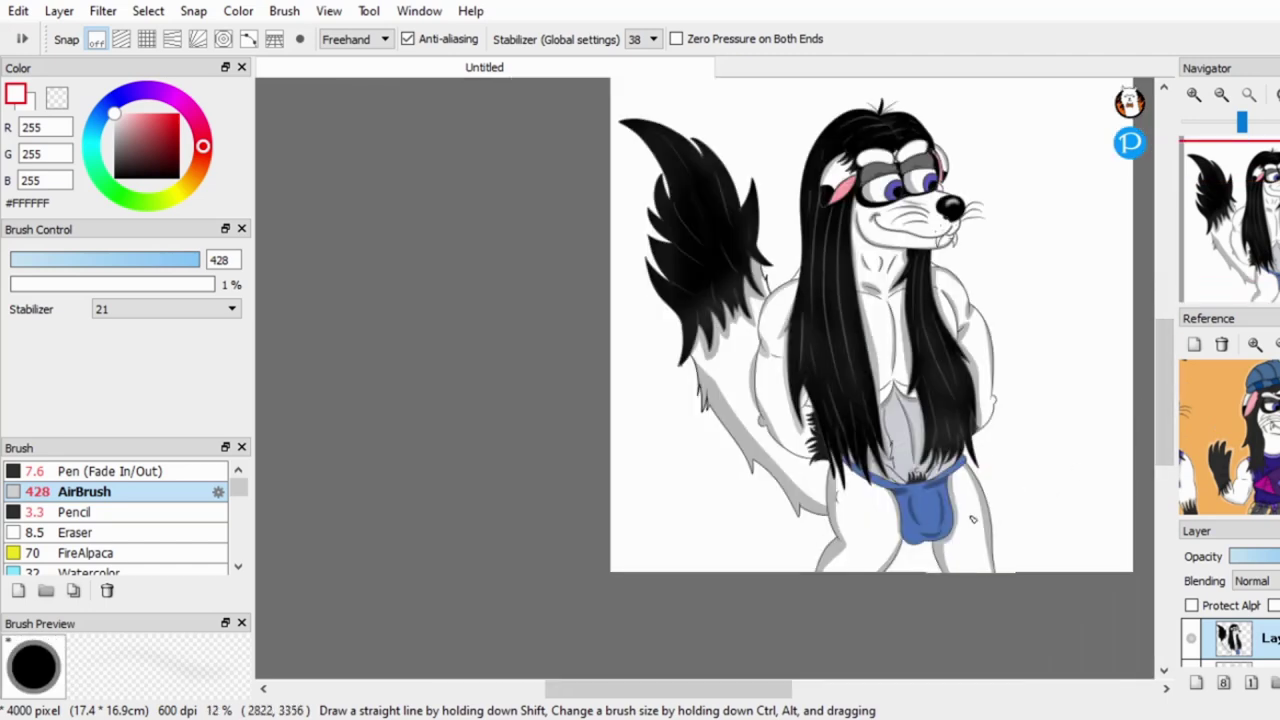
scroll(862, 490, "up", 3)
scroll(1128, 378, "up", 5)
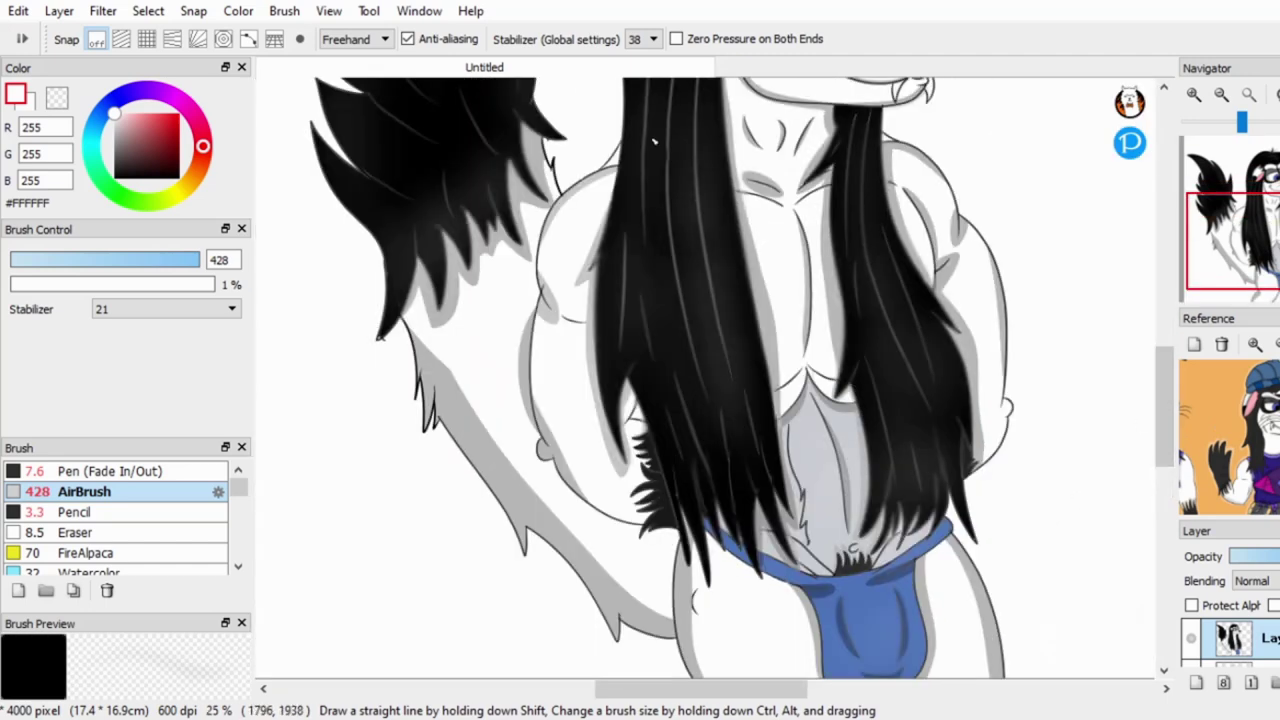
scroll(690, 296, "up", 5)
scroll(678, 489, "up", 6)
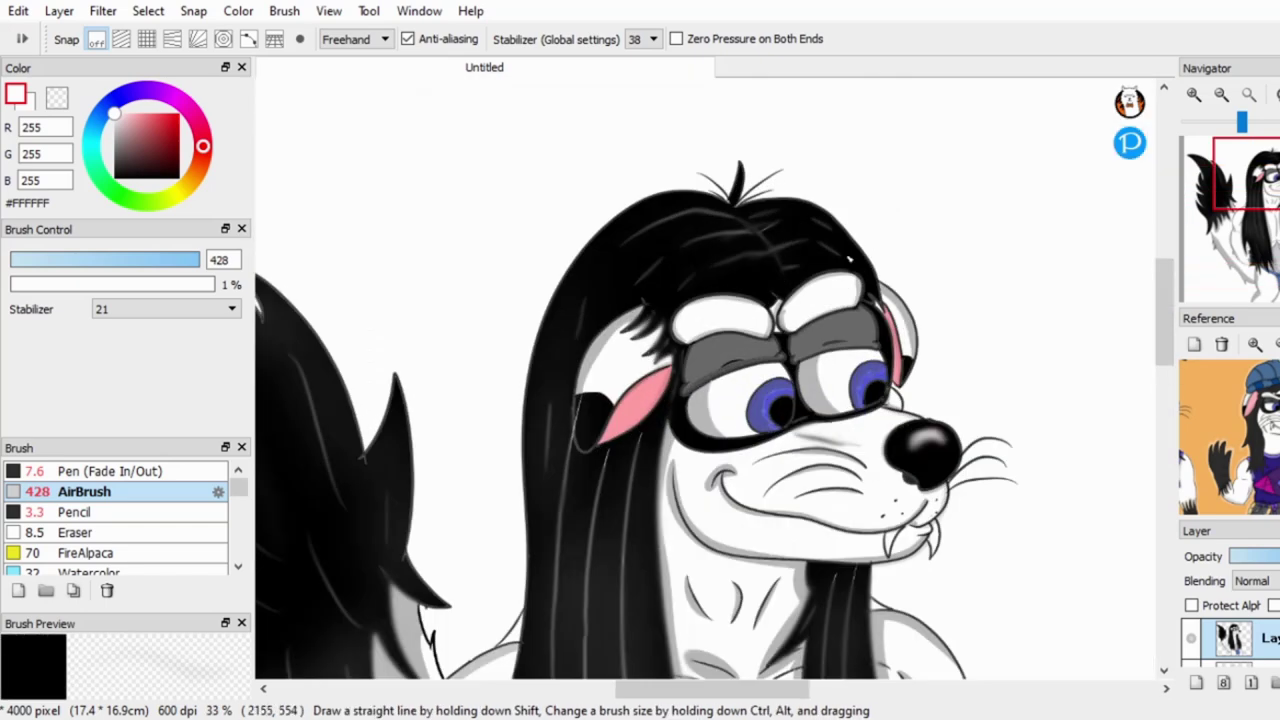
Airbrush a light blue glow (#6C74FF) onto both irises at size 37 and 10% opacity.
left_click_drag(206, 145, 122, 98)
left_click_drag(160, 263, 128, 260)
left_click(29, 285)
scroll(915, 375, "up", 2)
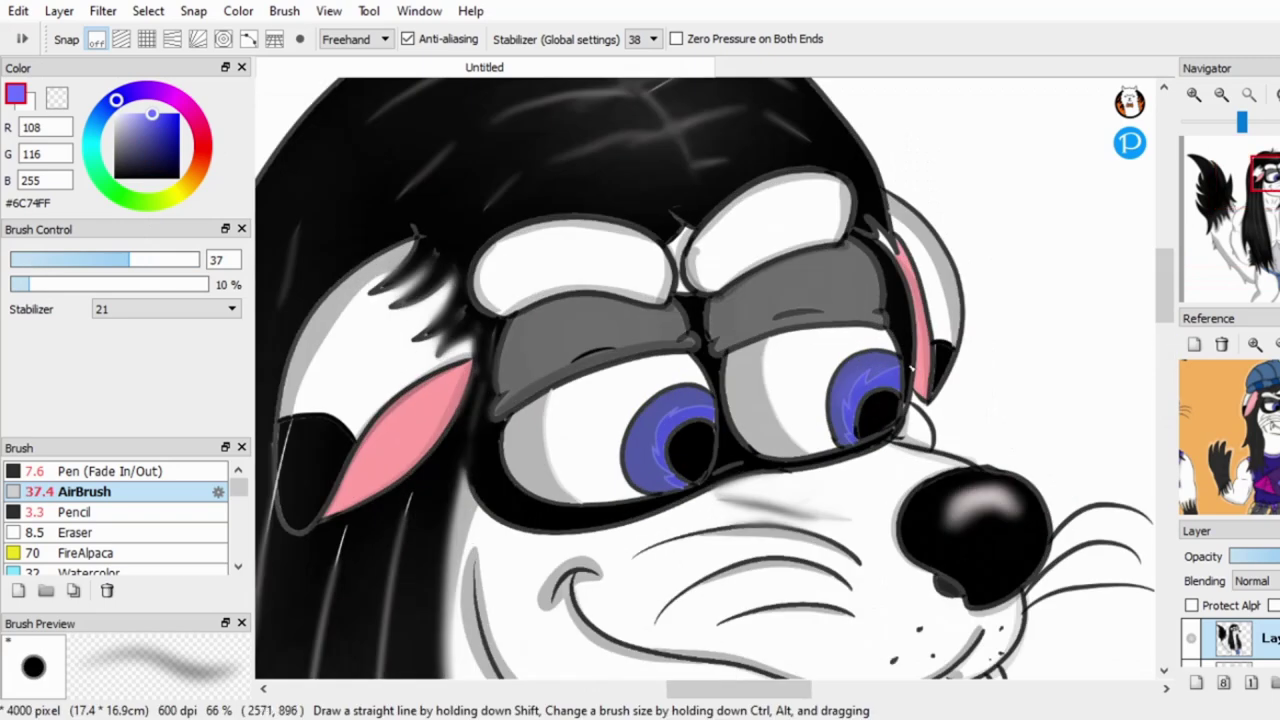
left_click_drag(718, 410, 737, 408)
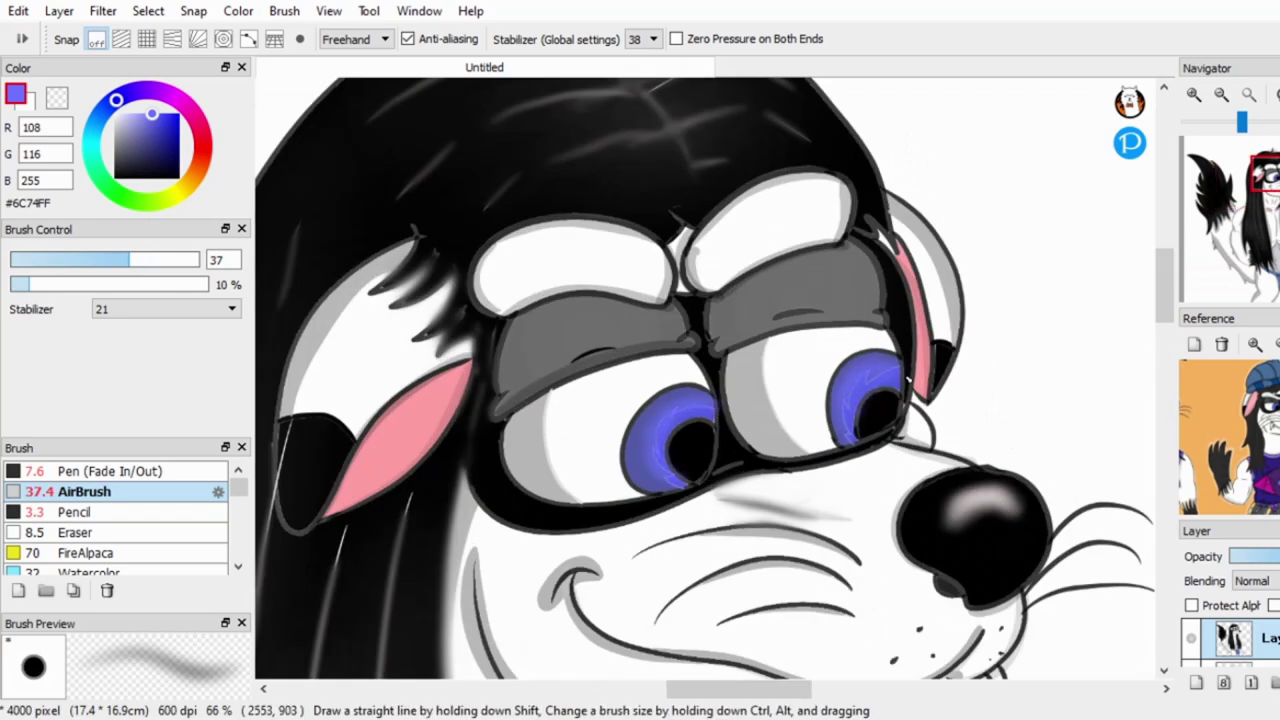
scroll(899, 377, "down", 3)
scroll(680, 405, "up", 2)
Airbrush saturated pink (#FF888B) over the pink inner areas of both ears.
left_click(690, 400, "alt")
left_click(679, 413, "alt")
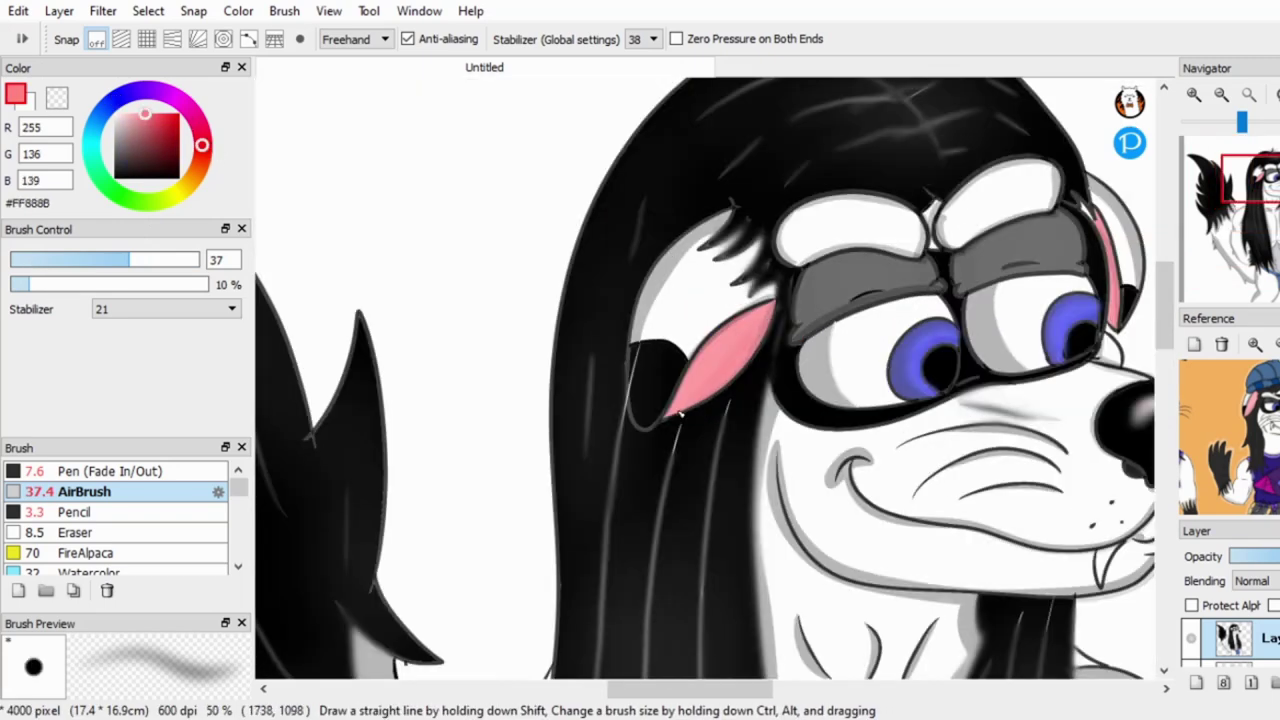
scroll(679, 413, "up", 2)
scroll(850, 300, "down", 1)
scroll(920, 172, "up", 1)
mouse_move(921, 175)
left_mouse_down()
mouse_move(966, 244)
mouse_move(947, 321)
left_mouse_up()
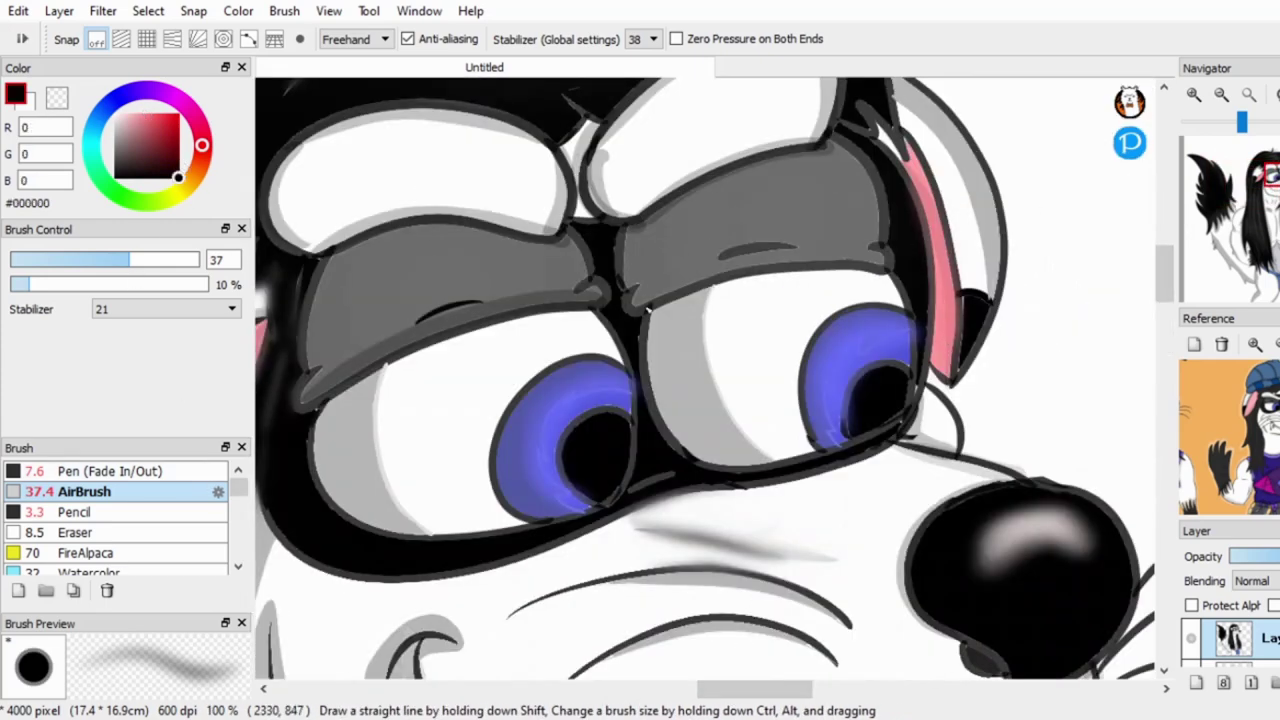
Add a dark grey (#545454) shadow band along the lower edge of the far eye's upper lid with a size 3 Pen and fill.
scroll(110, 520, "down", 3)
left_click(90, 532)
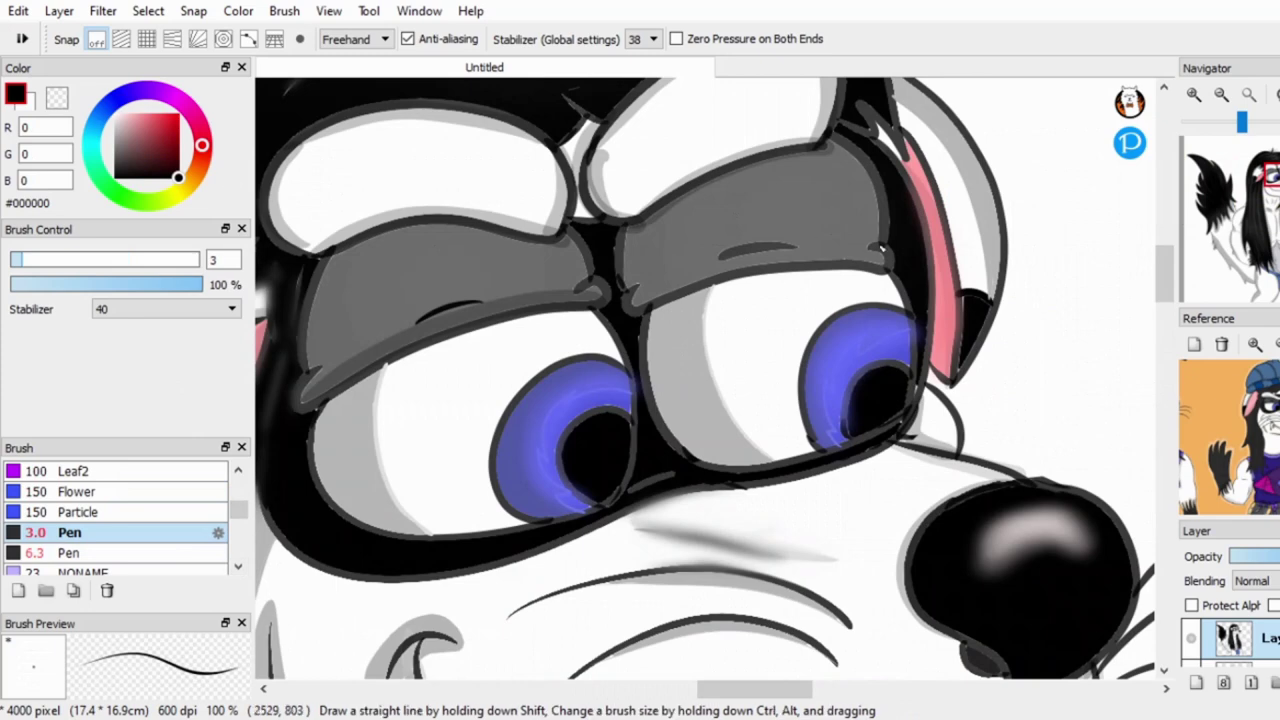
left_click(800, 238, "alt")
key("g")
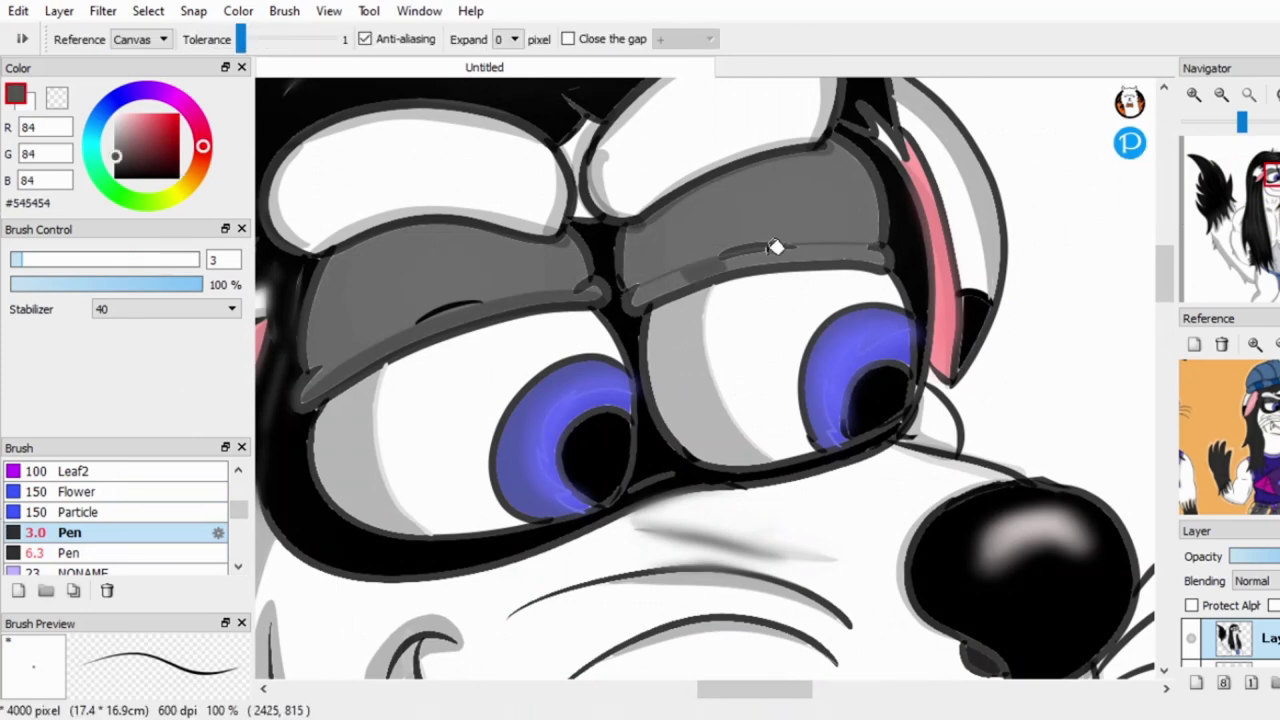
left_click_drag(783, 242, 885, 250)
Save the drawing with the updated eyelid shading.
scroll(657, 283, "down", 5)
mouse_move(1165, 275)
left_mouse_down()
mouse_move(1165, 420)
mouse_move(1165, 400)
left_mouse_up()
scroll(245, 537, "down", 5)
key("ctrl+s")
Smudge the inner edges of the grey shadows on the lower tail and adjacent arm with a size 31 brush.
scroll(245, 540, "up", 10)
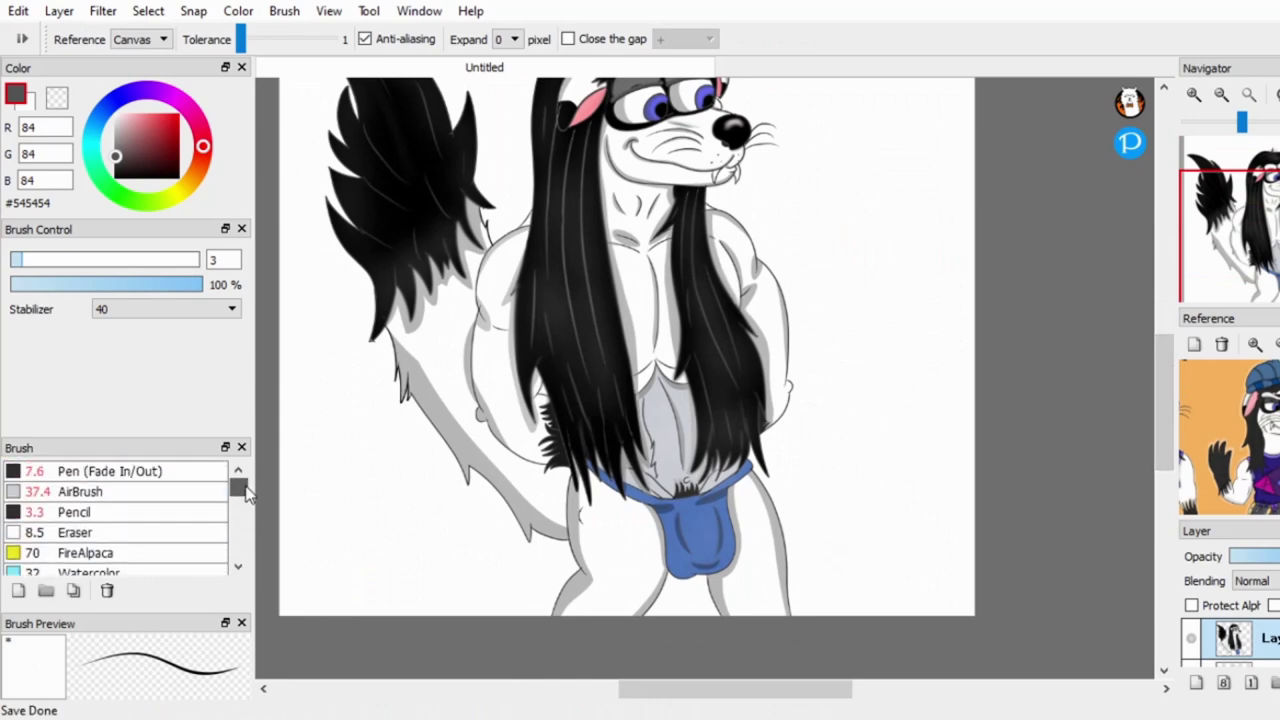
left_click(186, 523)
scroll(584, 467, "up", 3)
key("b")
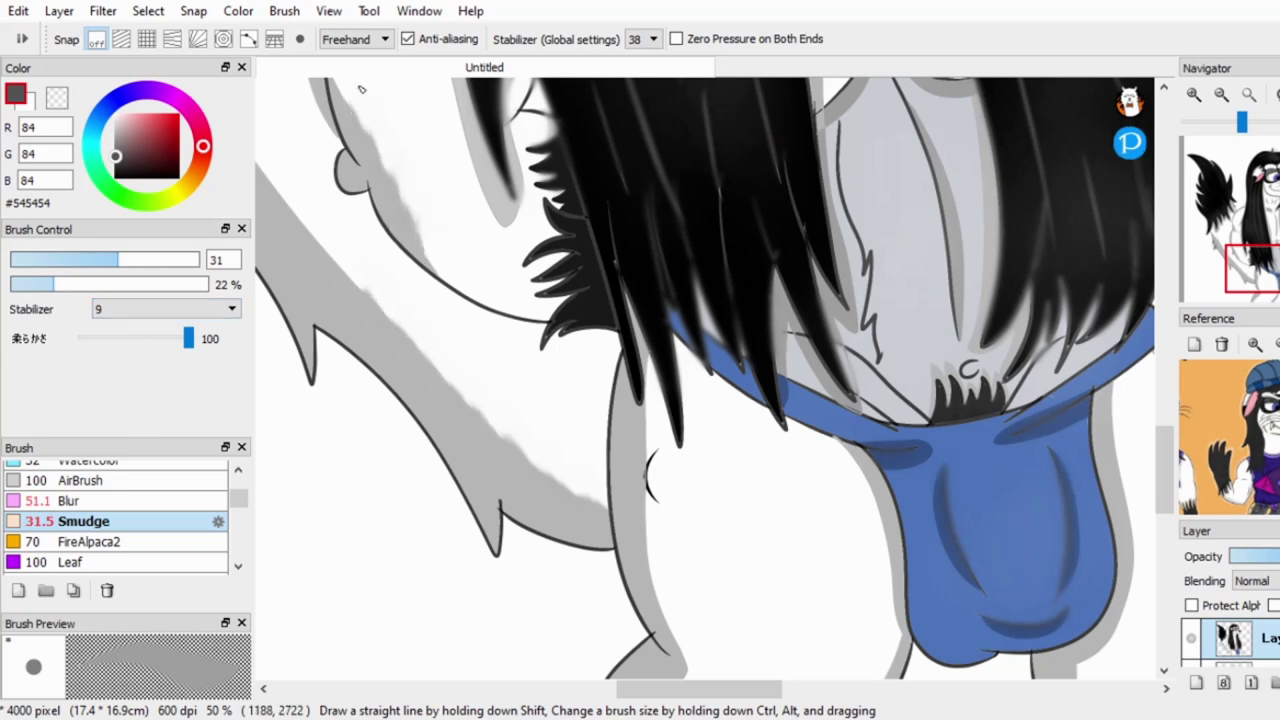
scroll(520, 148, "down", 2)
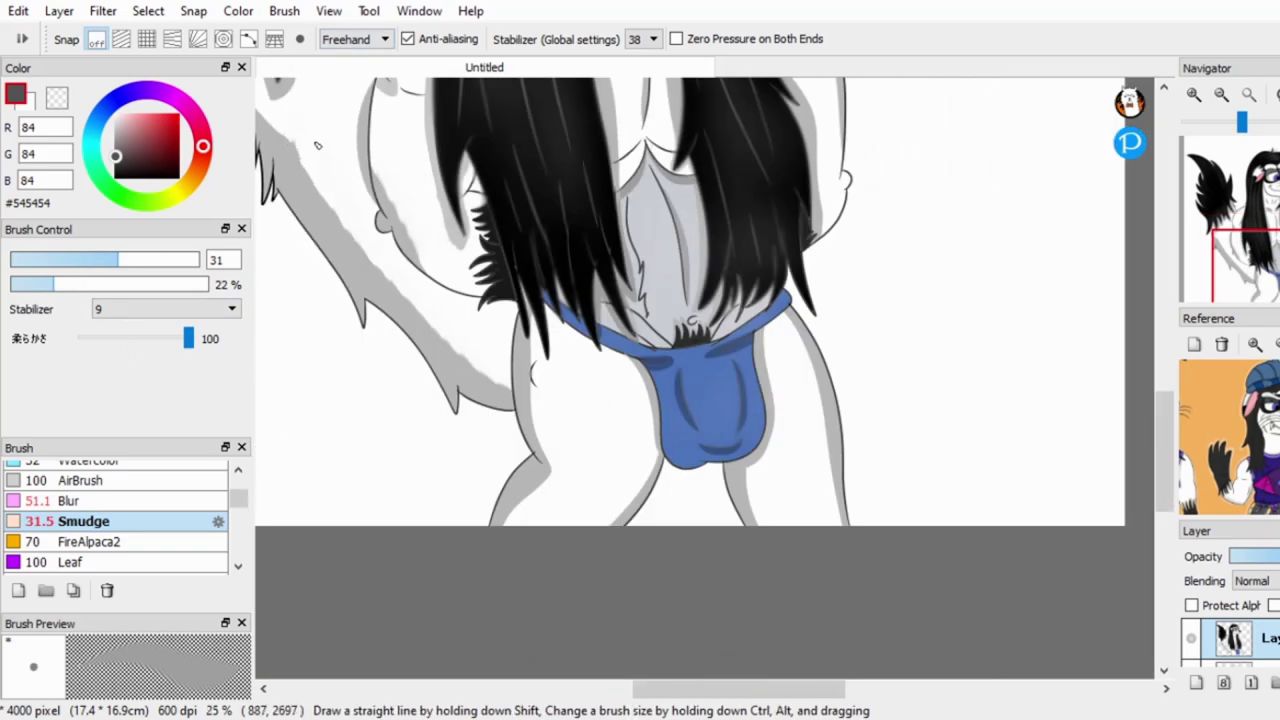
scroll(306, 189, "left", 3)
scroll(731, 488, "up", 3)
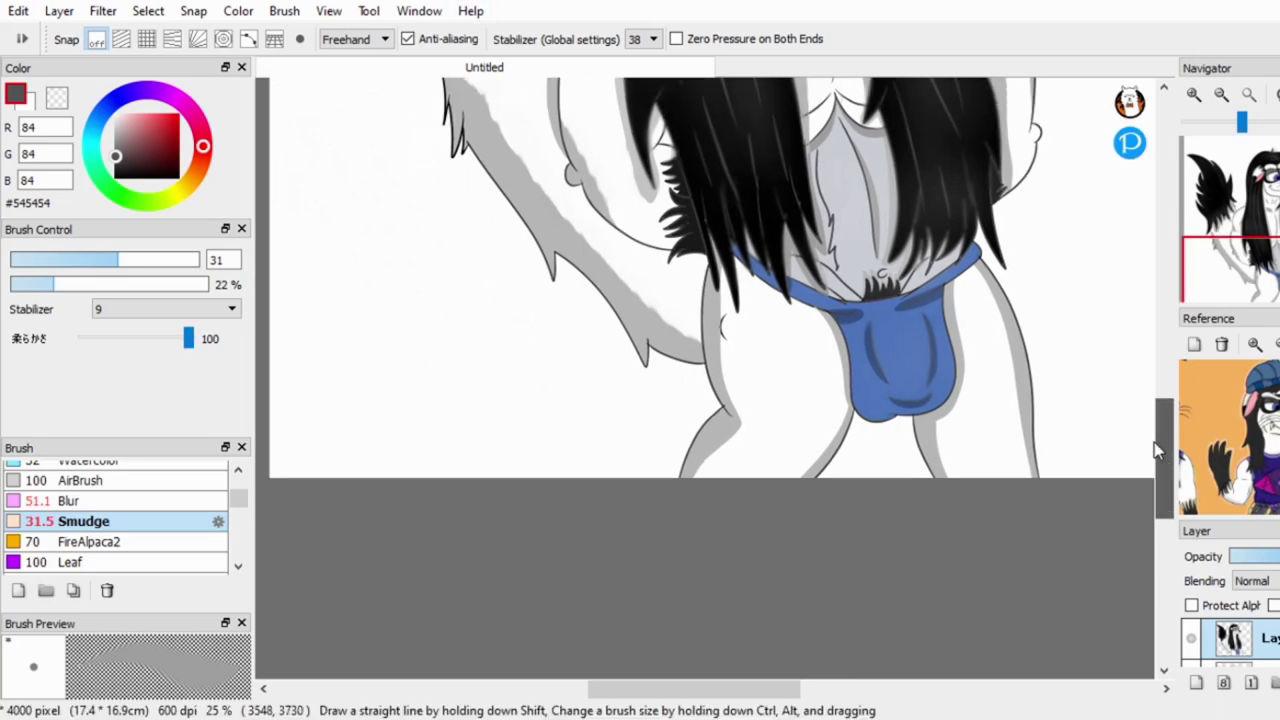
Smudge the grey shadow edges on the legs and beside the loincloth with a size 81 brush.
left_click_drag(750, 565, 655, 665)
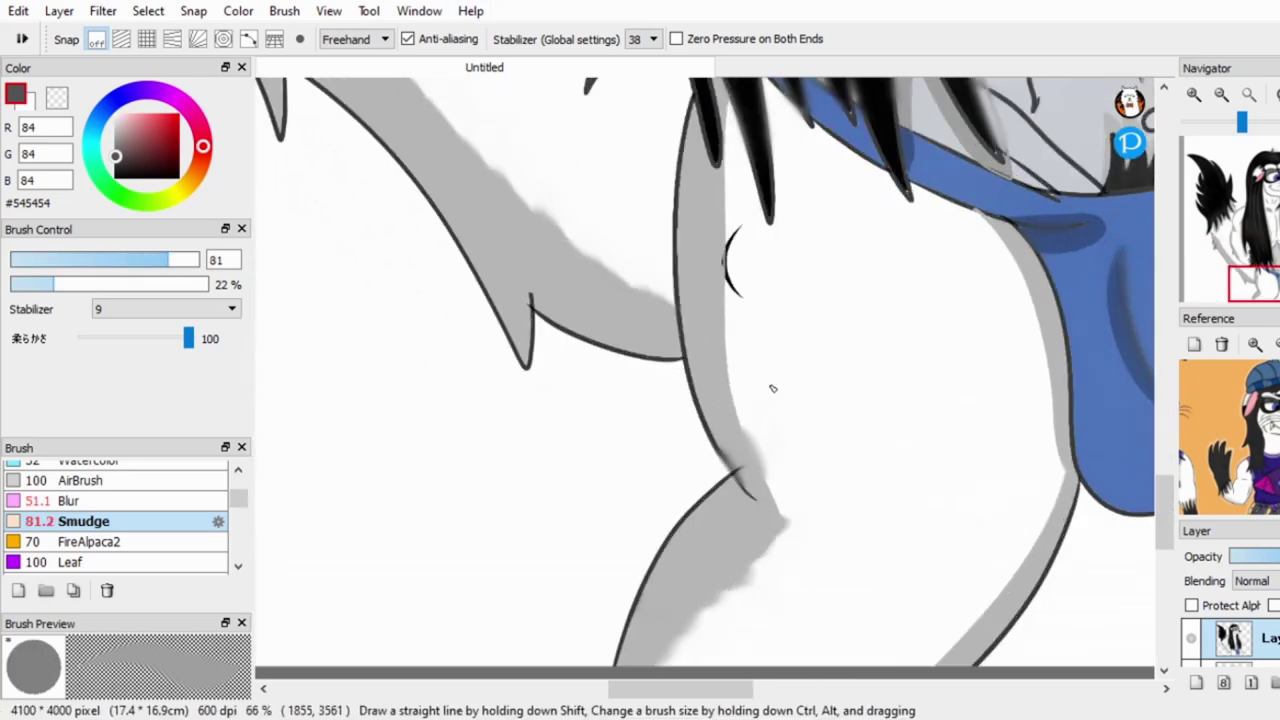
left_click_drag(765, 490, 751, 323)
scroll(934, 270, "down", 1)
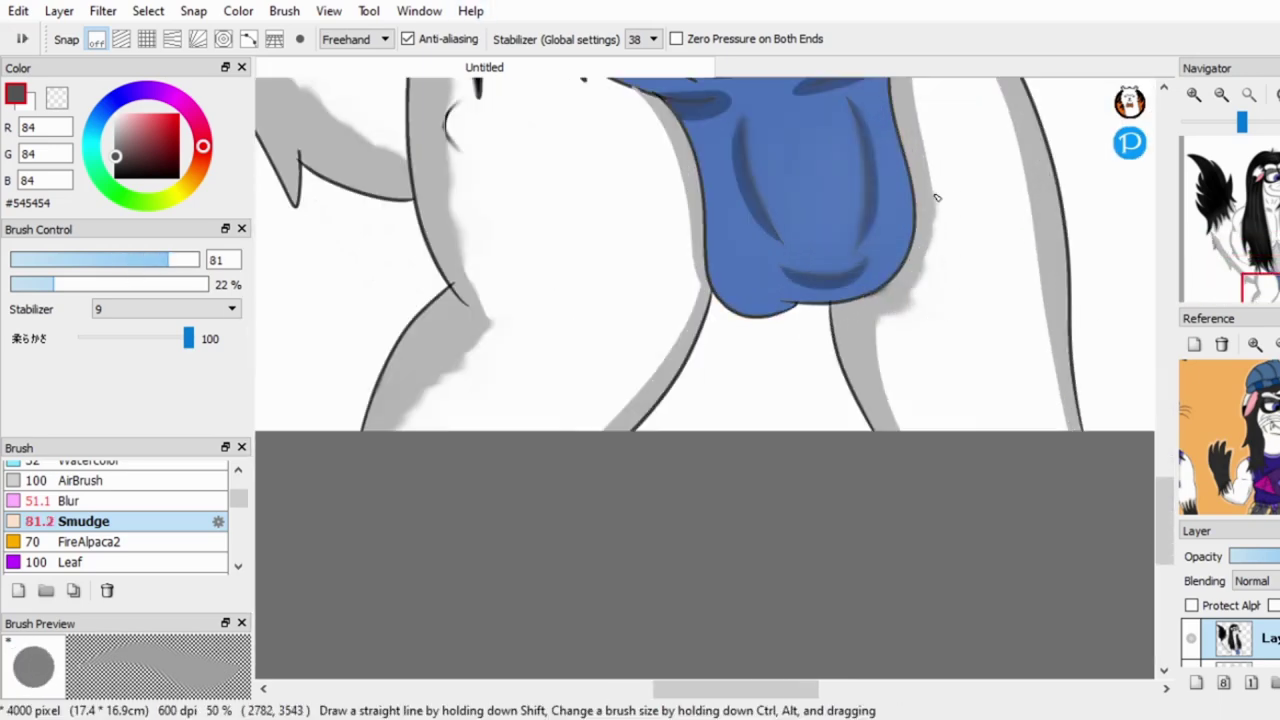
scroll(965, 143, "up", 2)
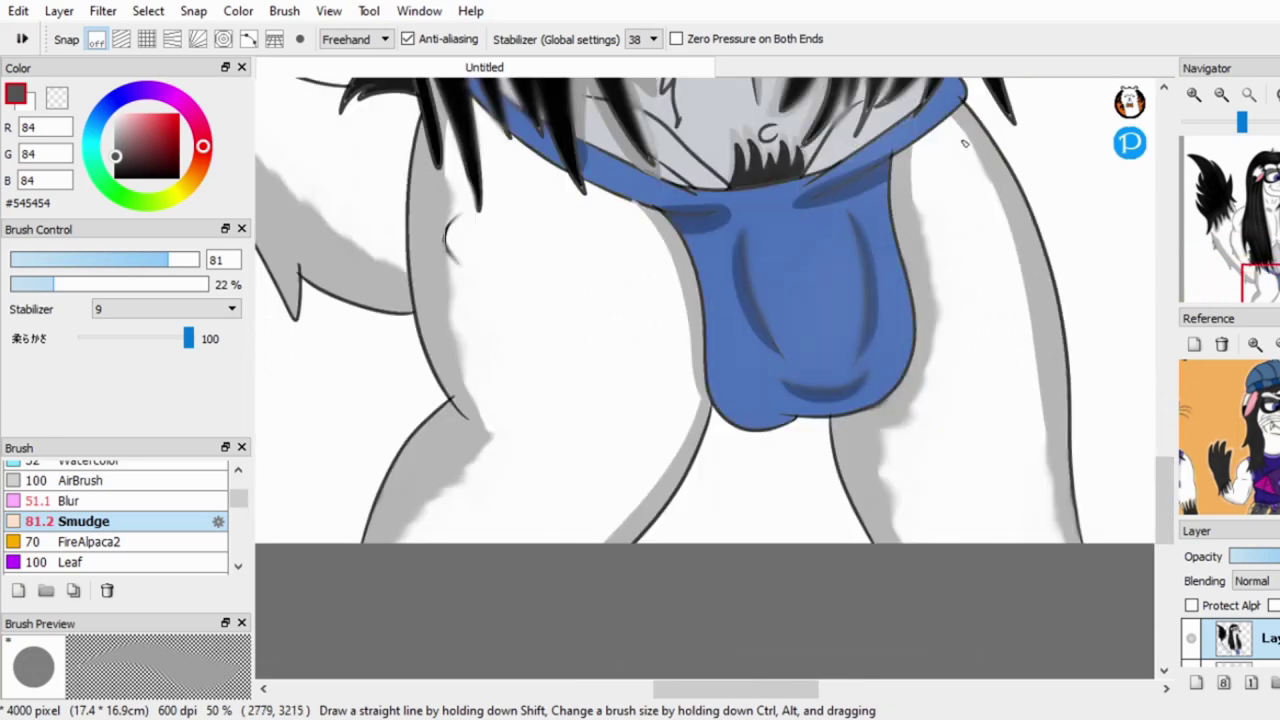
Smudge the edges of the grey shadows on the chest beside the hair and along the outer arm with a size 81 brush.
scroll(890, 222, "up", 12)
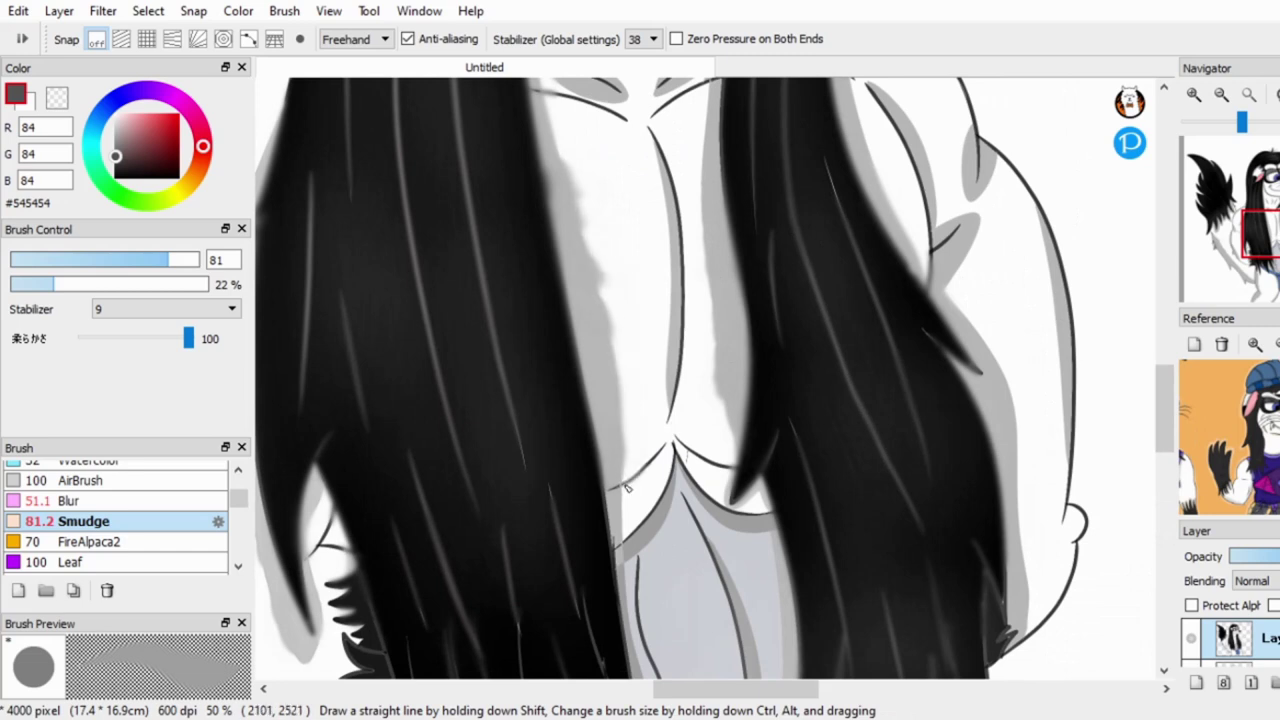
scroll(620, 476, "down", 5)
scroll(613, 288, "up", 5)
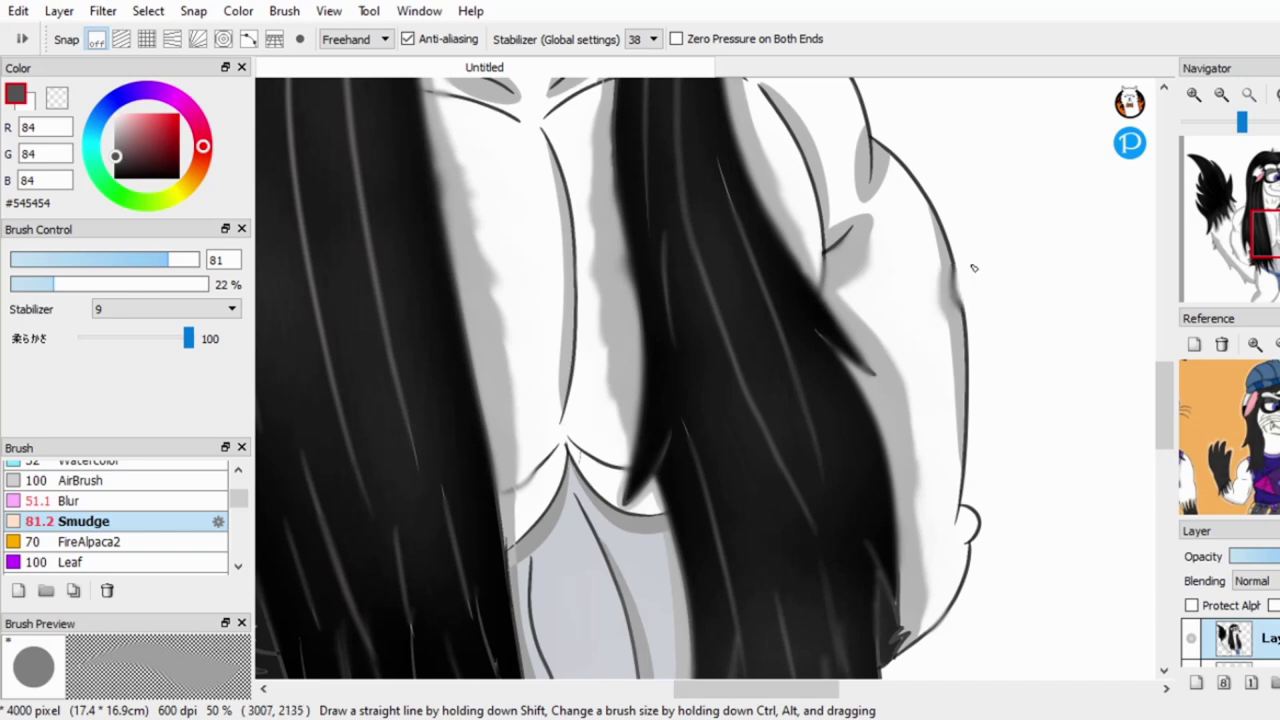
Smudge the narrow grey shadows on the shoulder and along the belly's centre line with a size 22 brush.
left_click(117, 260)
left_click_drag(103, 260, 96, 260)
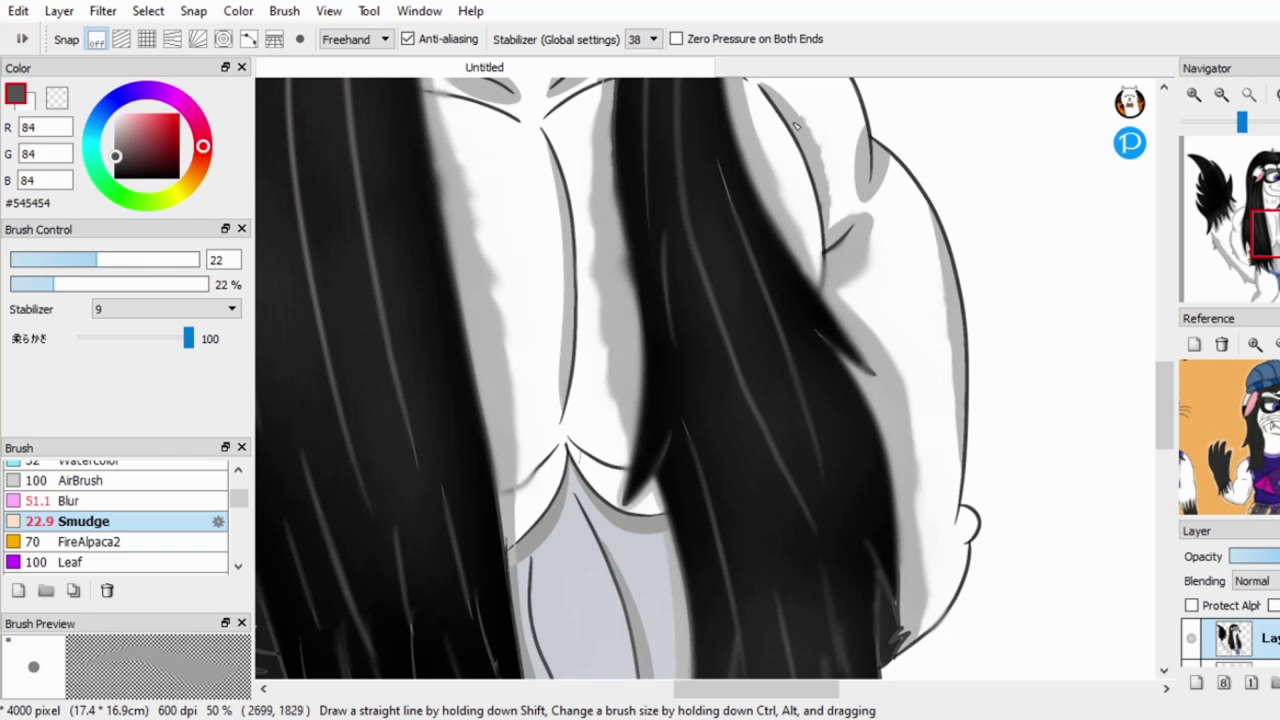
scroll(796, 125, "down", 3)
scroll(778, 330, "up", 5)
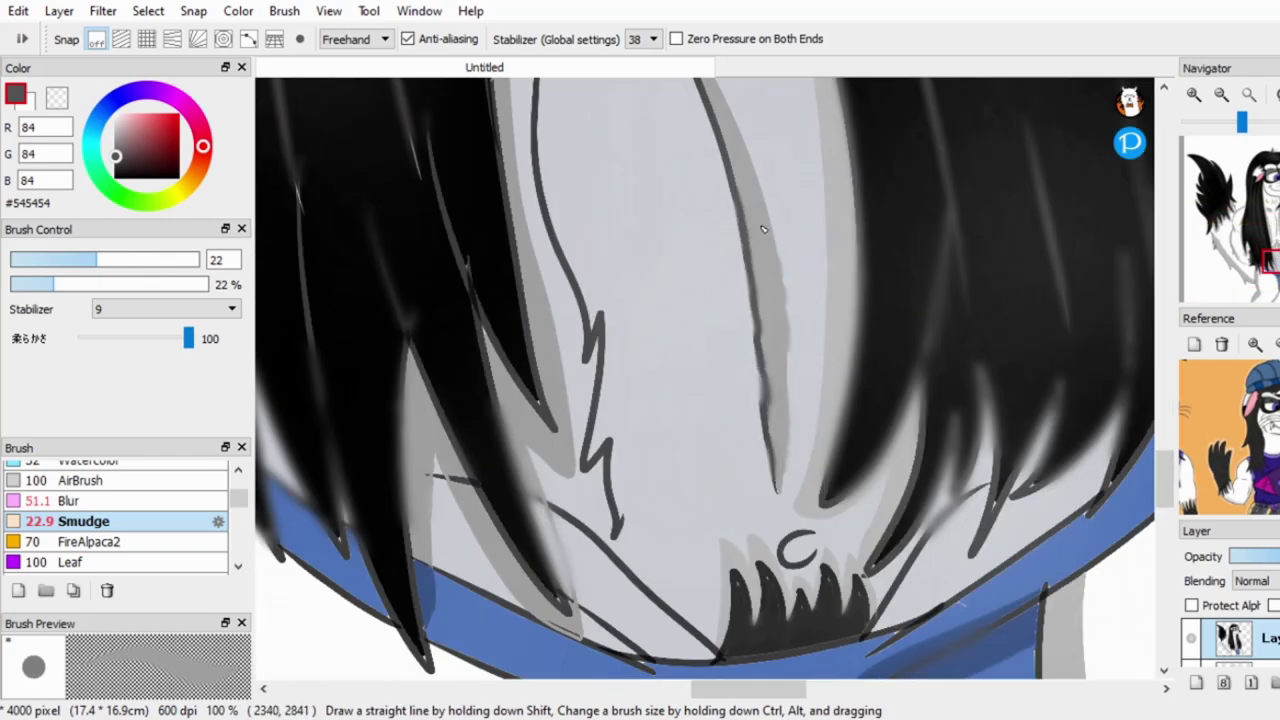
scroll(762, 229, "down", 4)
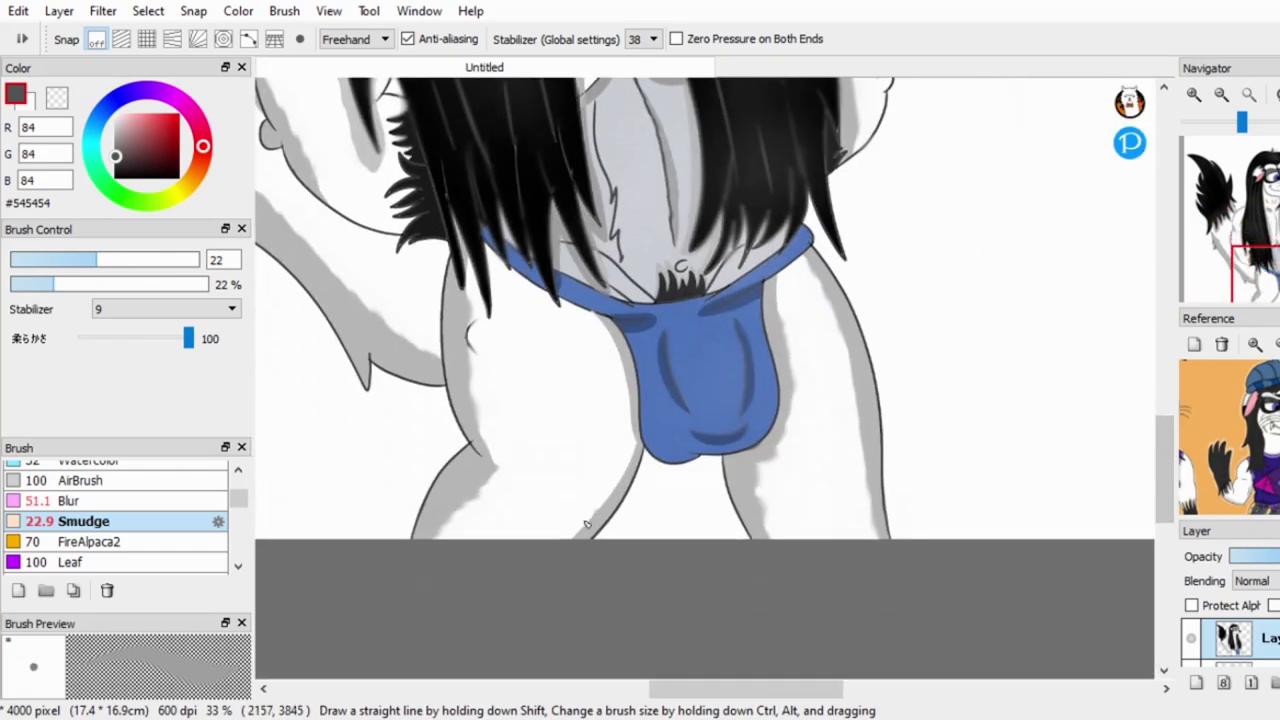
scroll(626, 383, "down", 1)
scroll(757, 406, "up", 1)
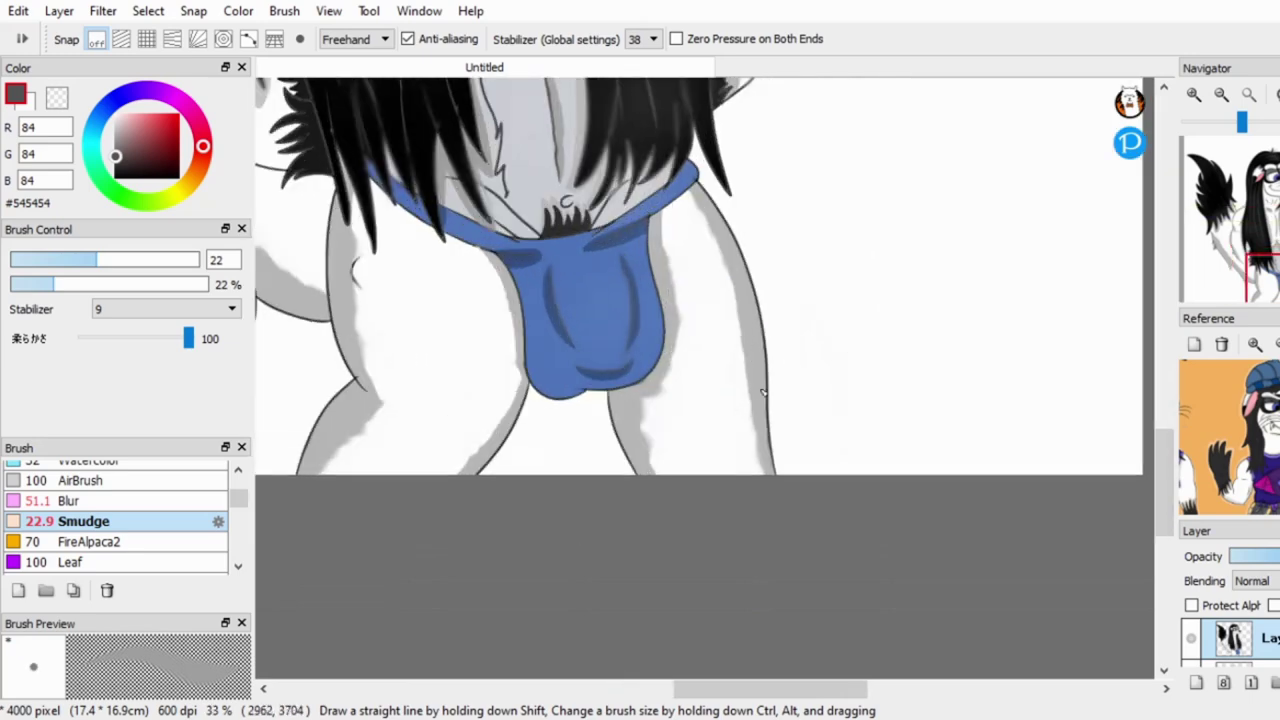
scroll(1152, 345, "up", 2)
Tone down the grey highlight strands in the long hair with a size 41 Pen in #212121 at 56% opacity.
key("b")
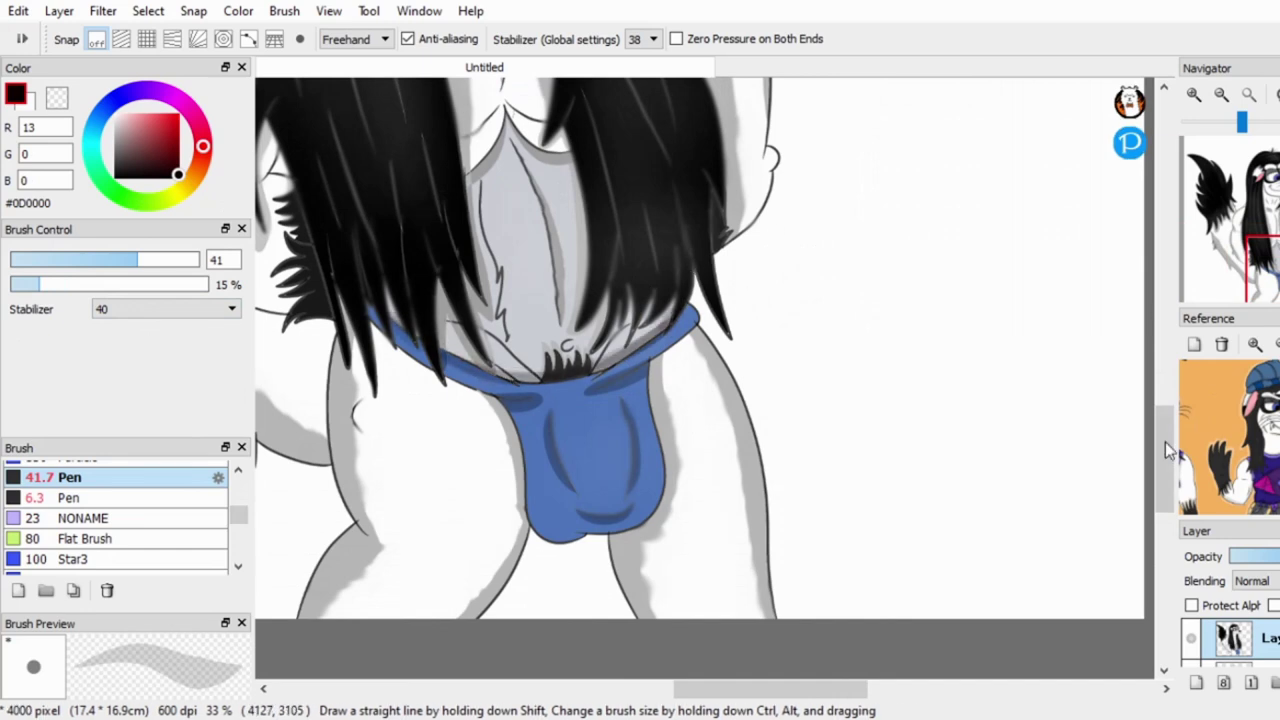
scroll(1165, 450, "up", 3)
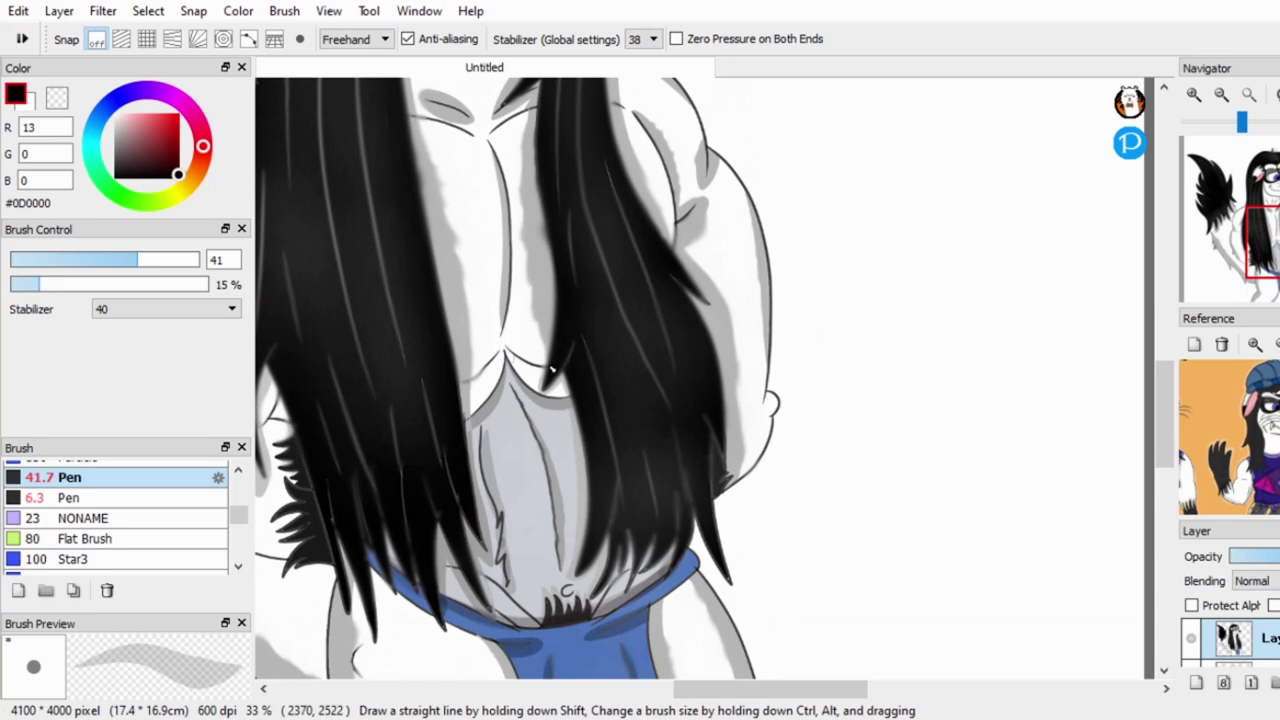
scroll(568, 370, "down", 3)
scroll(835, 400, "up", 2)
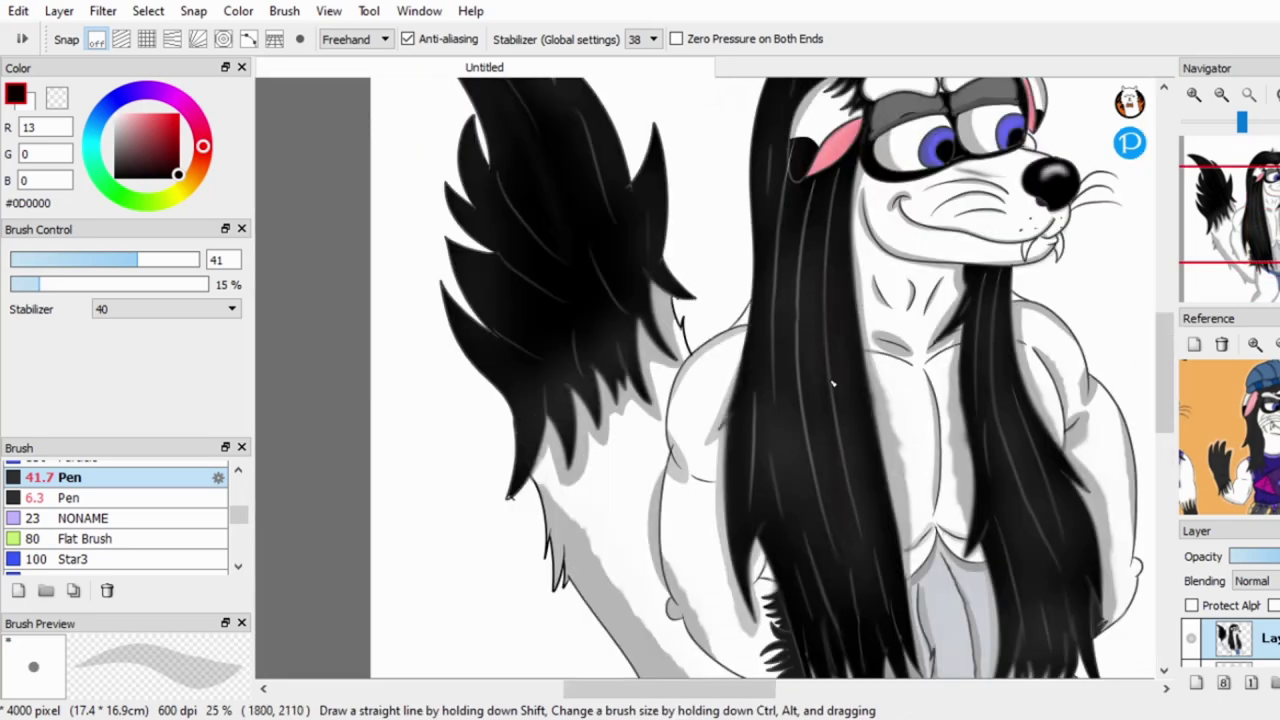
left_click(817, 366, "alt")
left_click(919, 145, "alt")
left_click_drag(800, 232, 805, 350)
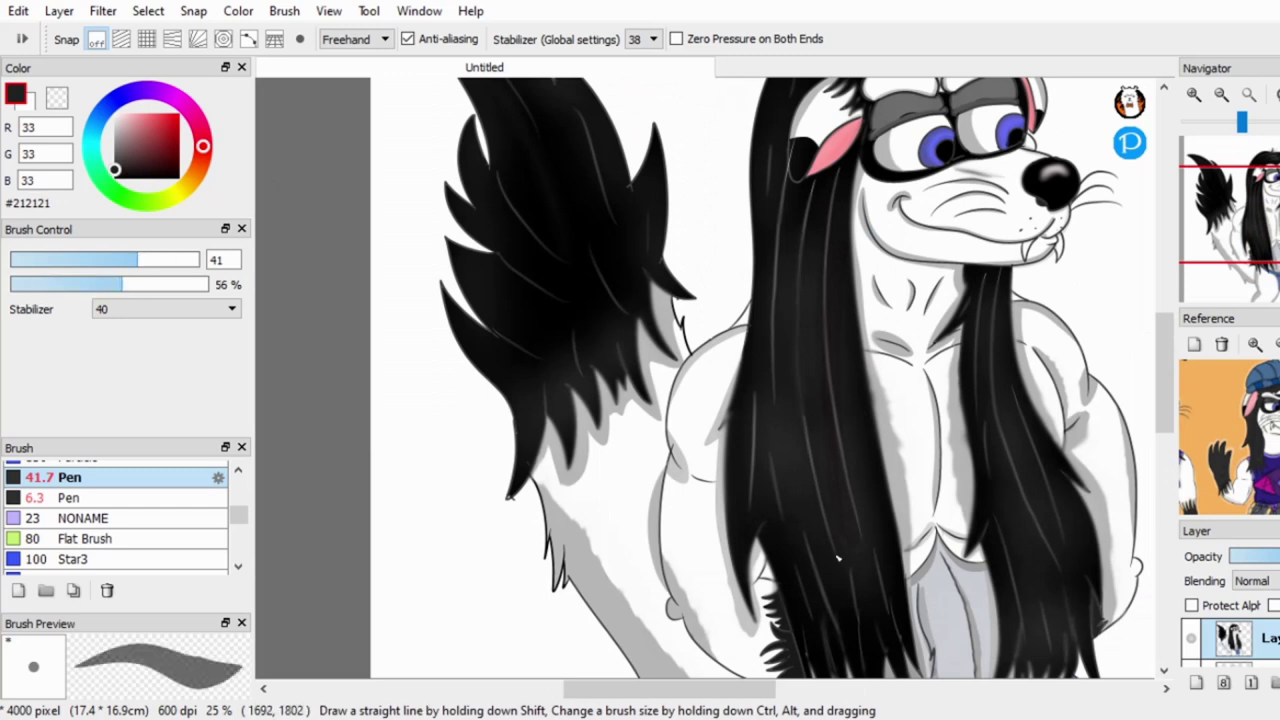
scroll(750, 460, "down", 1)
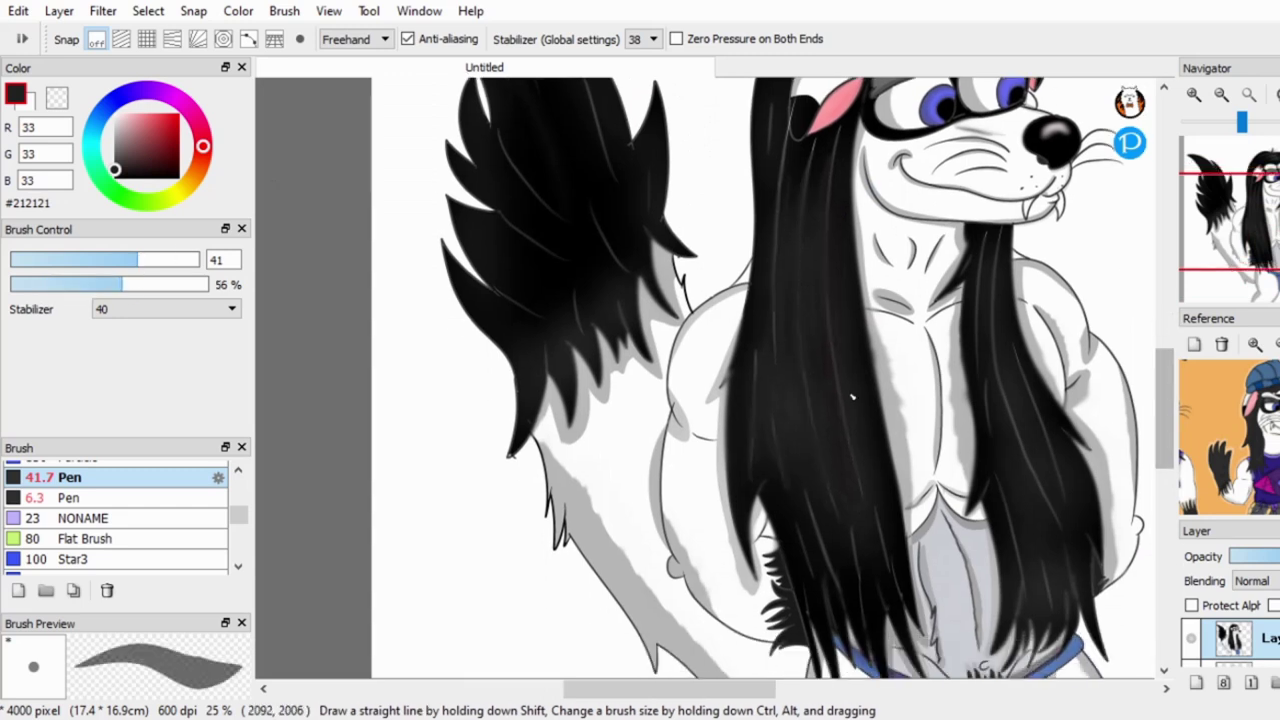
scroll(1170, 373, "down", 2)
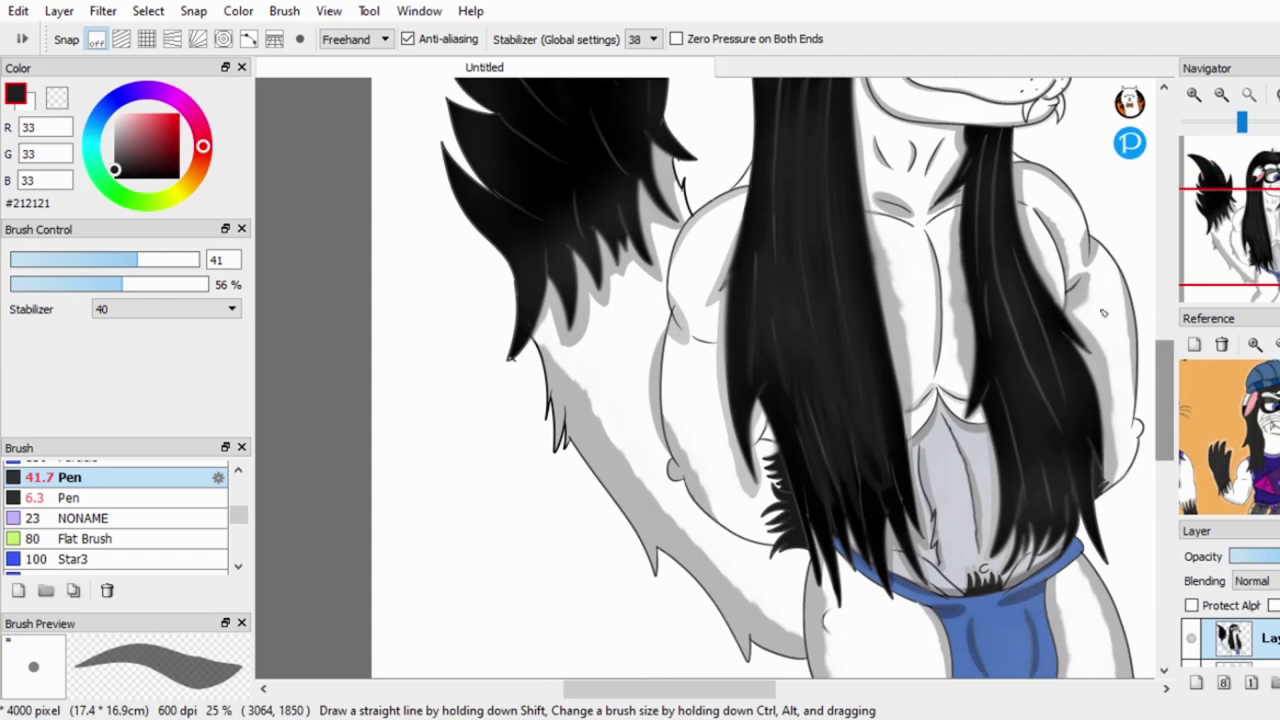
Check the whole figure and save the drawing with the softened hair highlights.
scroll(1025, 258, "up", 10)
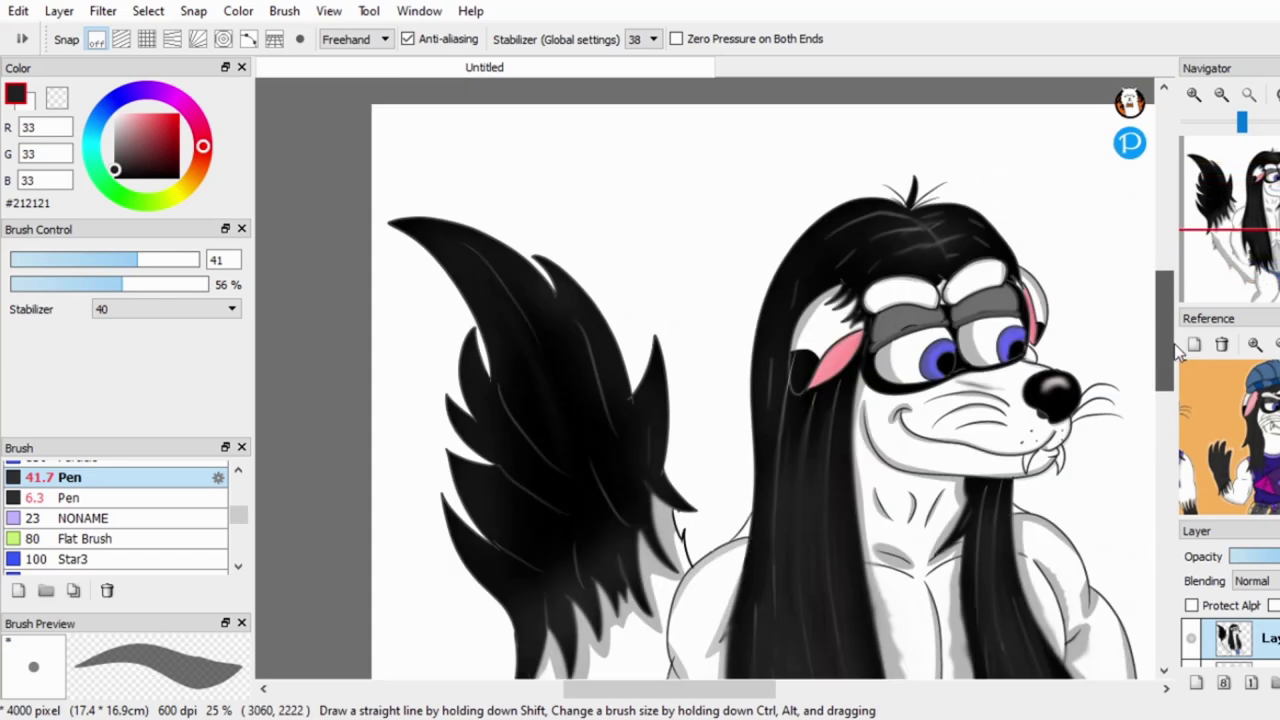
scroll(1000, 250, "up", 2)
scroll(765, 285, "down", 4)
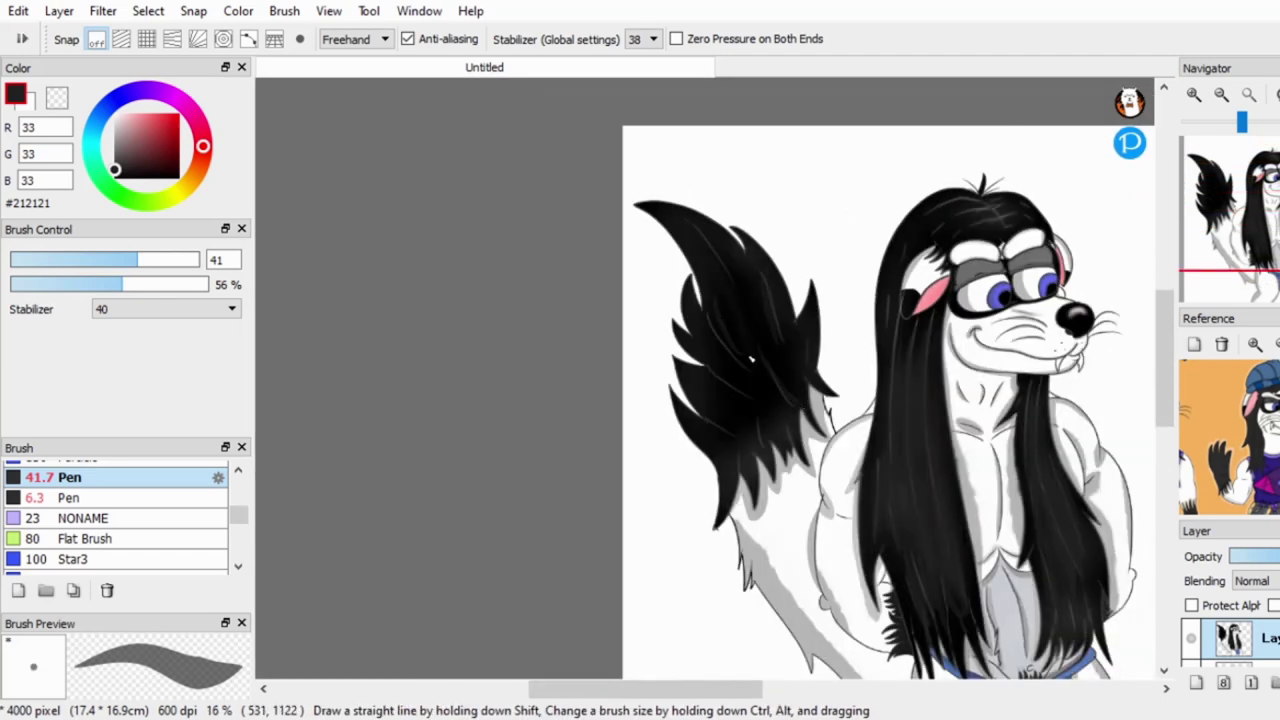
scroll(1157, 374, "down", 3)
scroll(1157, 374, "down", 1)
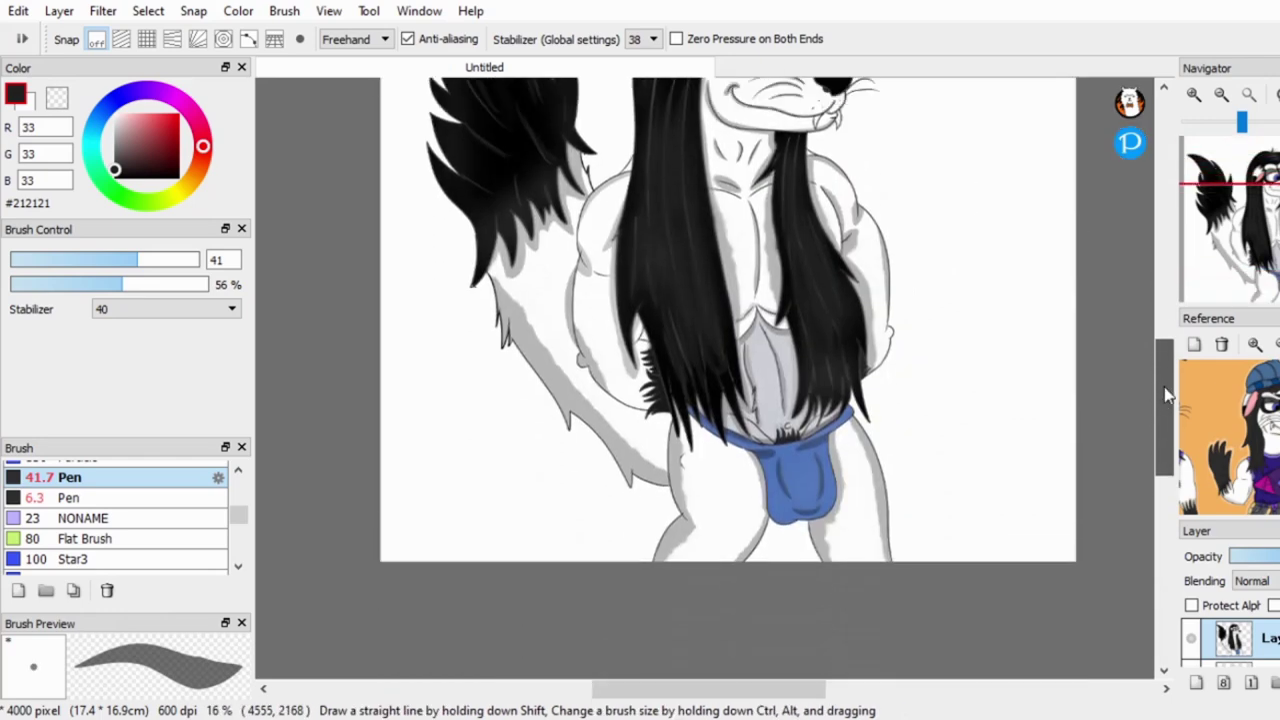
scroll(1155, 300, "up", 3)
scroll(1150, 362, "down", 2)
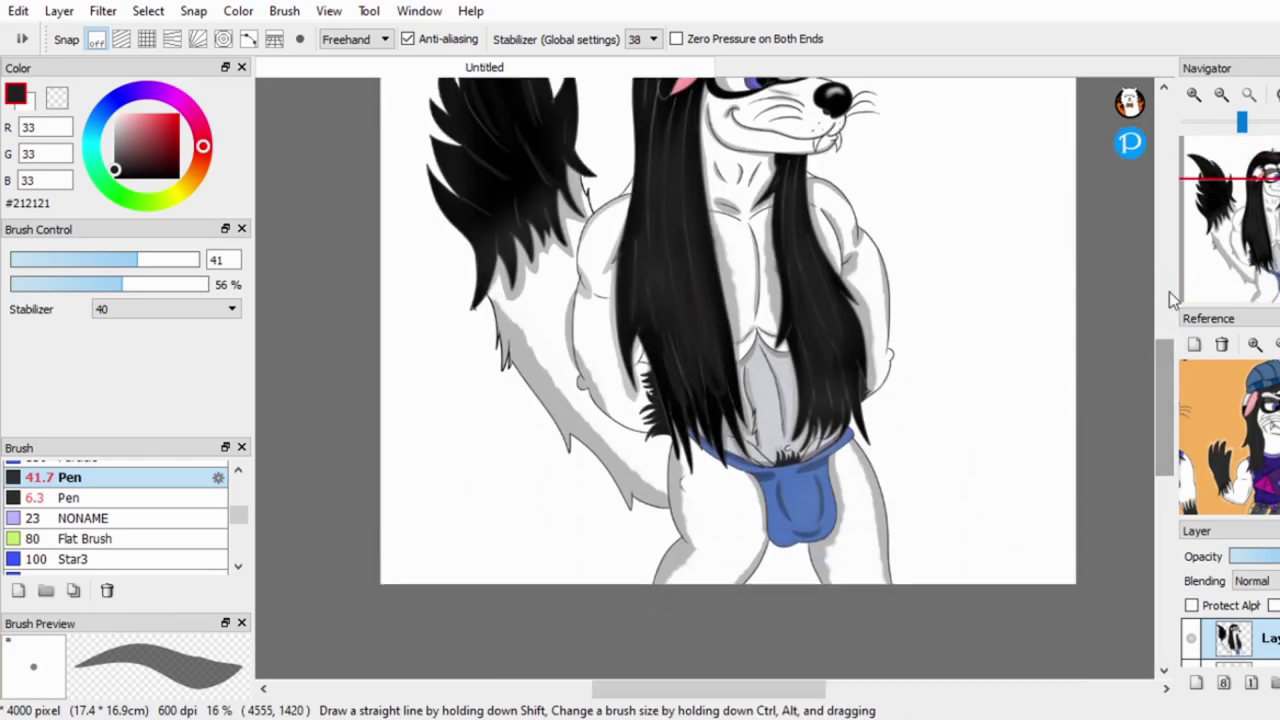
scroll(1168, 398, "down", 1)
key("ctrl+s")
scroll(1165, 380, "up", 3)
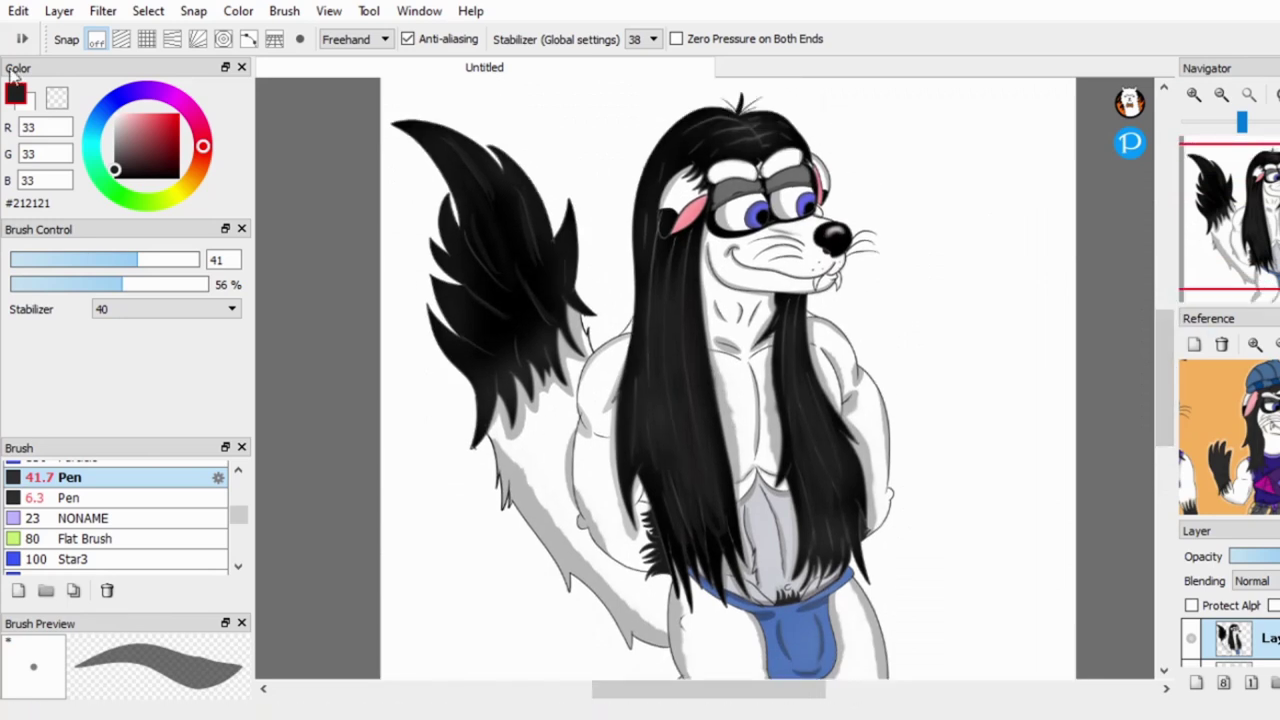
Draw a zigzag flourish in the empty area beside the far arm with a size 7.9 Pen at 100% opacity.
scroll(120, 515, "up", 1)
mouse_move(150, 285)
left_mouse_down()
mouse_move(90, 290)
mouse_move(205, 285)
left_mouse_up()
left_click_drag(137, 260, 40, 260)
scroll(670, 647, "right", 2)
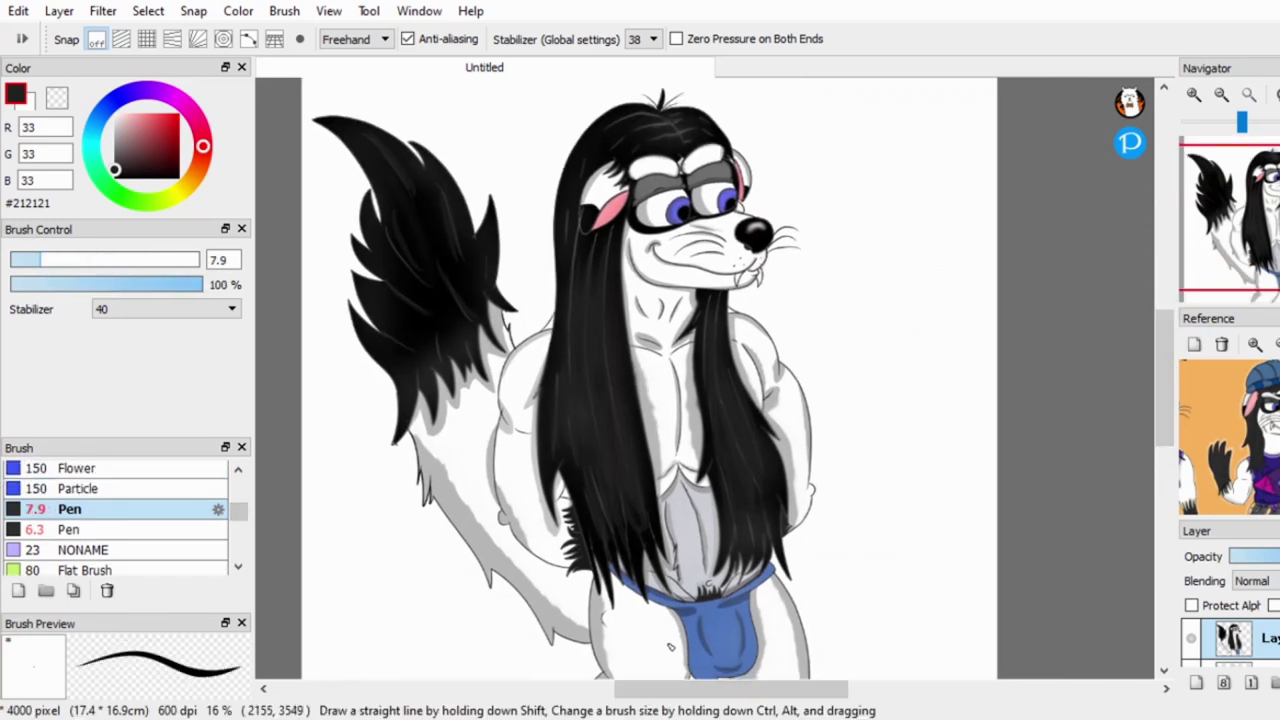
left_click_drag(1200, 301, 1199, 291)
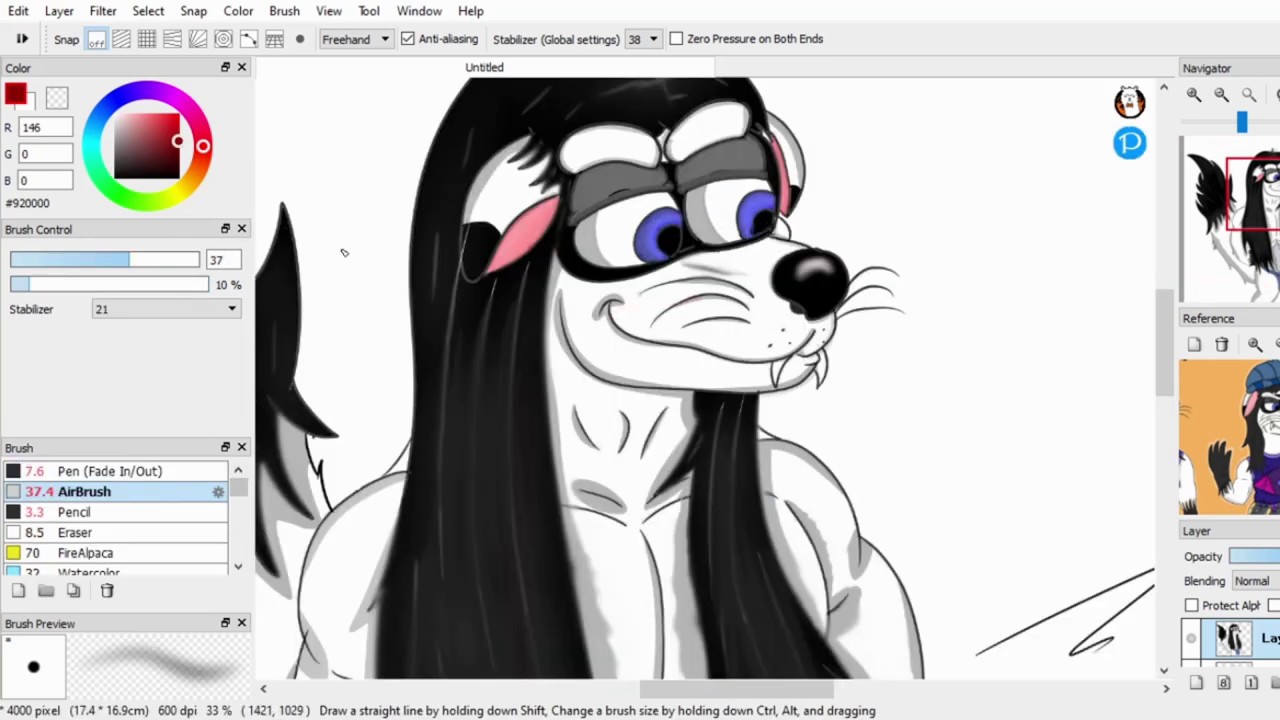
Airbrush a soft dark red (#920000) blush over the cheek and muzzle at size 244 and 4% opacity.
left_click(141, 375)
scroll(165, 309, "down", 10)
left_click_drag(20, 284, 14, 284)
left_click_drag(199, 259, 190, 259)
mouse_move(700, 300)
left_mouse_down()
mouse_move(572, 302)
mouse_move(683, 256)
left_mouse_up()
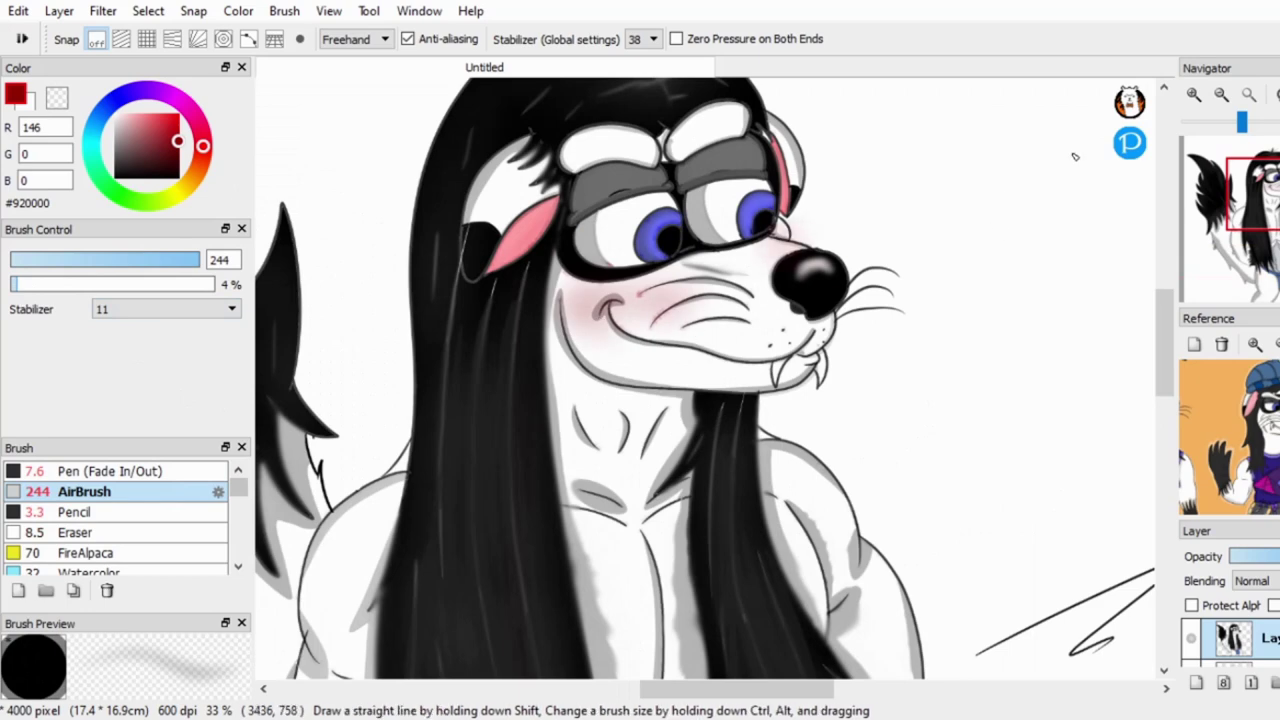
left_click_drag(752, 318, 728, 316)
scroll(880, 318, "up", 2)
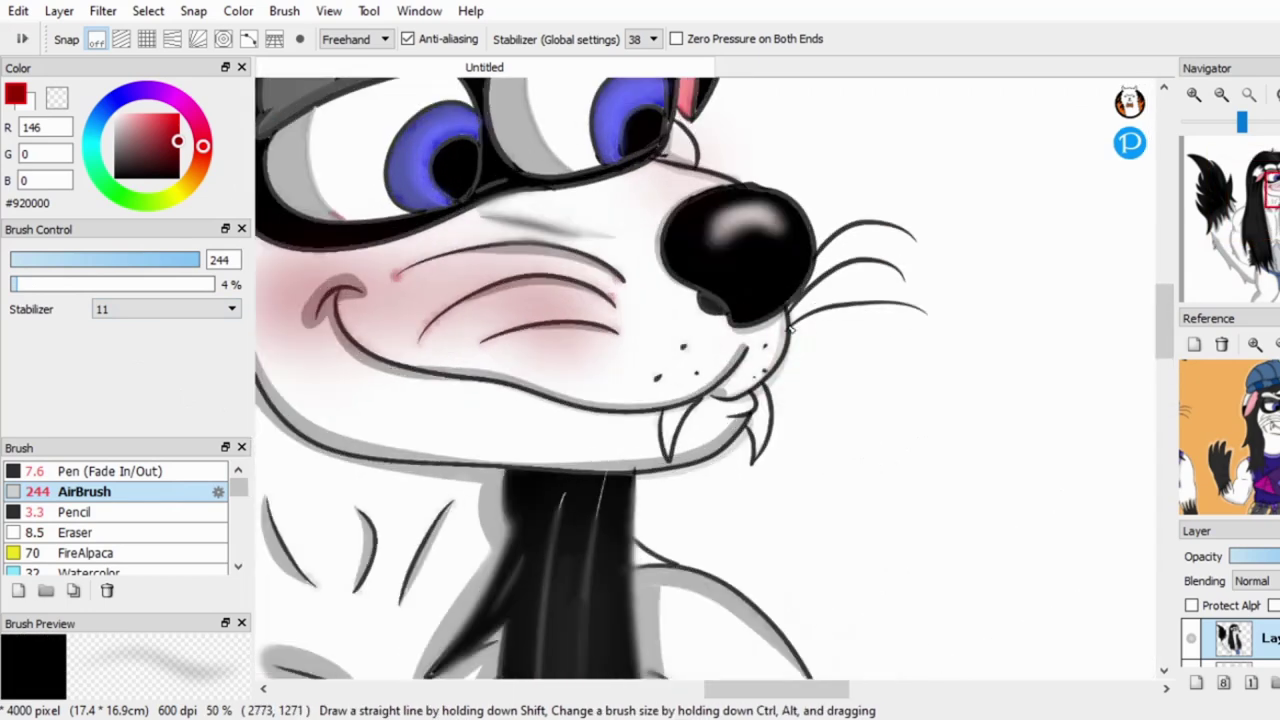
scroll(980, 261, "down", 2)
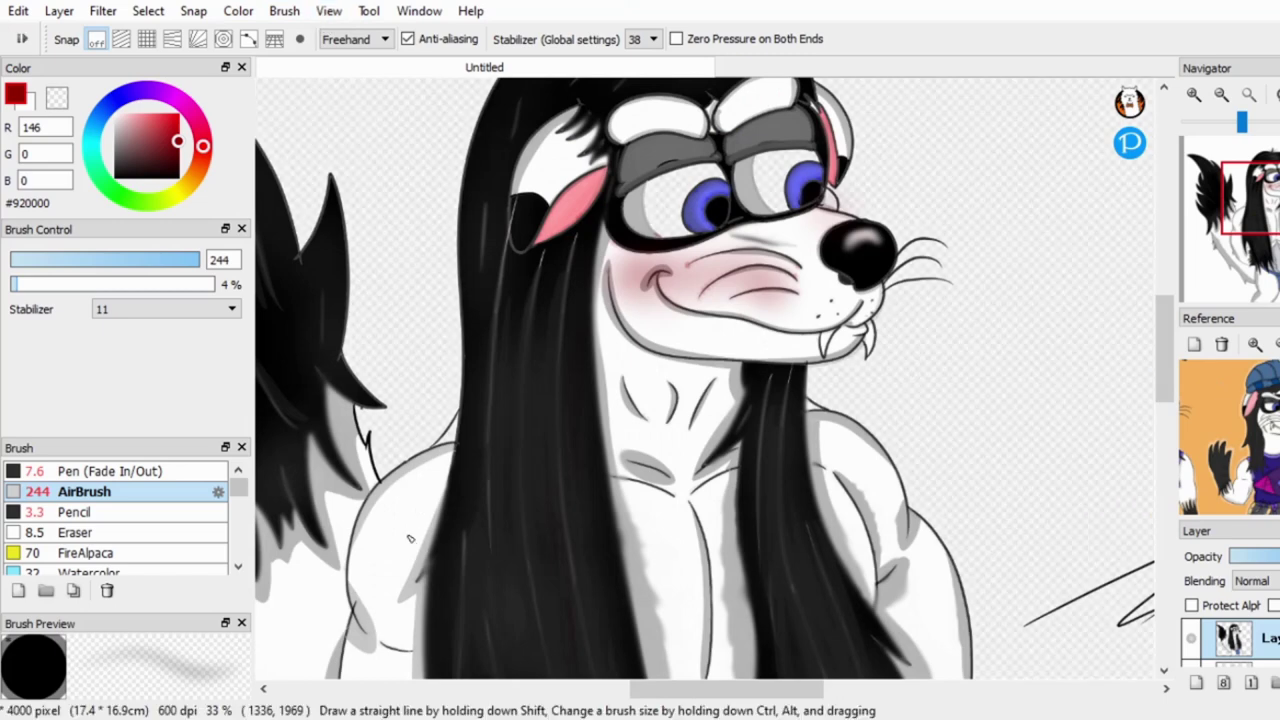
Touch up the white areas around the eyes in #FFFFFF using the fill tool and a size 7.9 Pen.
key("g")
scroll(812, 260, "up", 3)
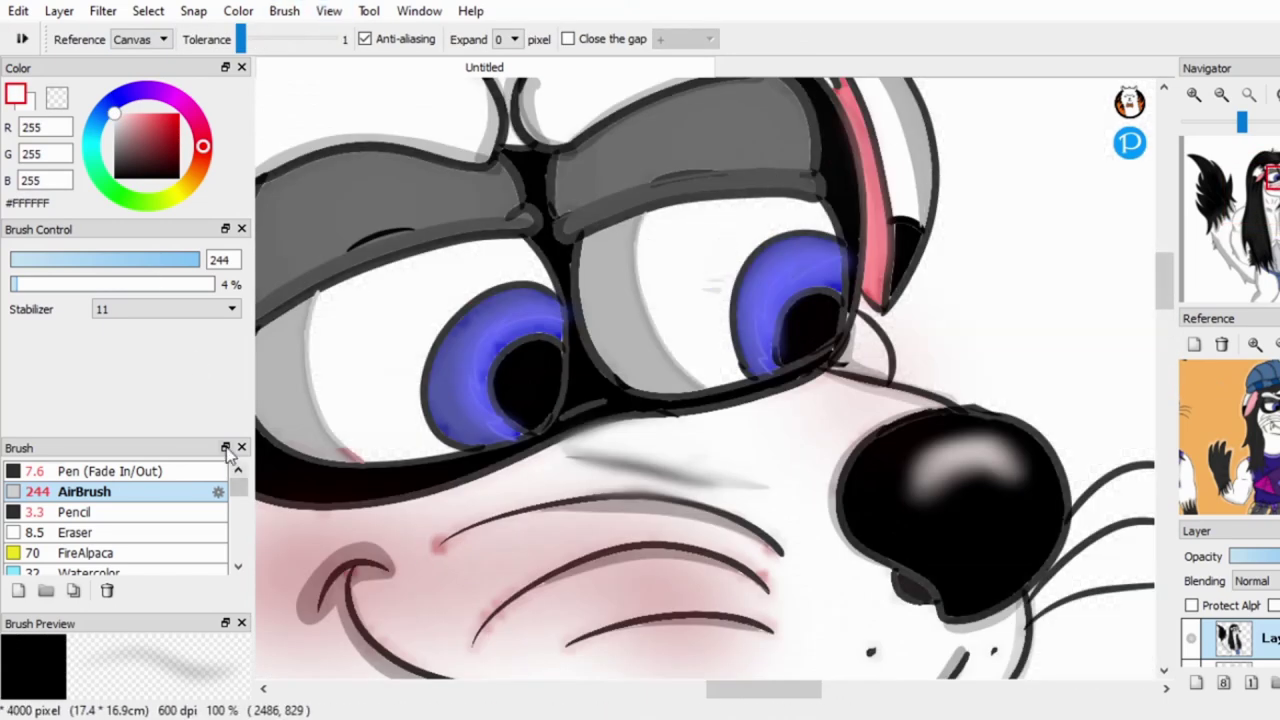
scroll(239, 486, "down", 6)
left_click(70, 477)
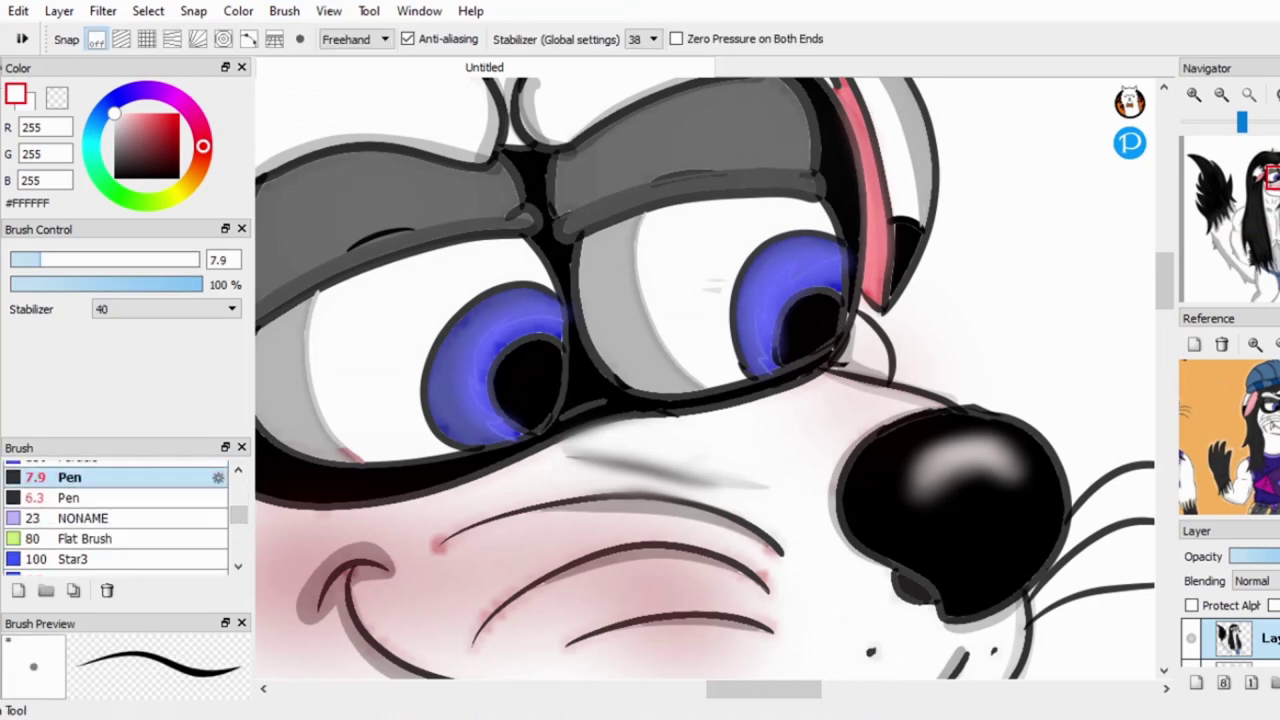
scroll(1175, 291, "down", 1)
scroll(1171, 288, "down", 1)
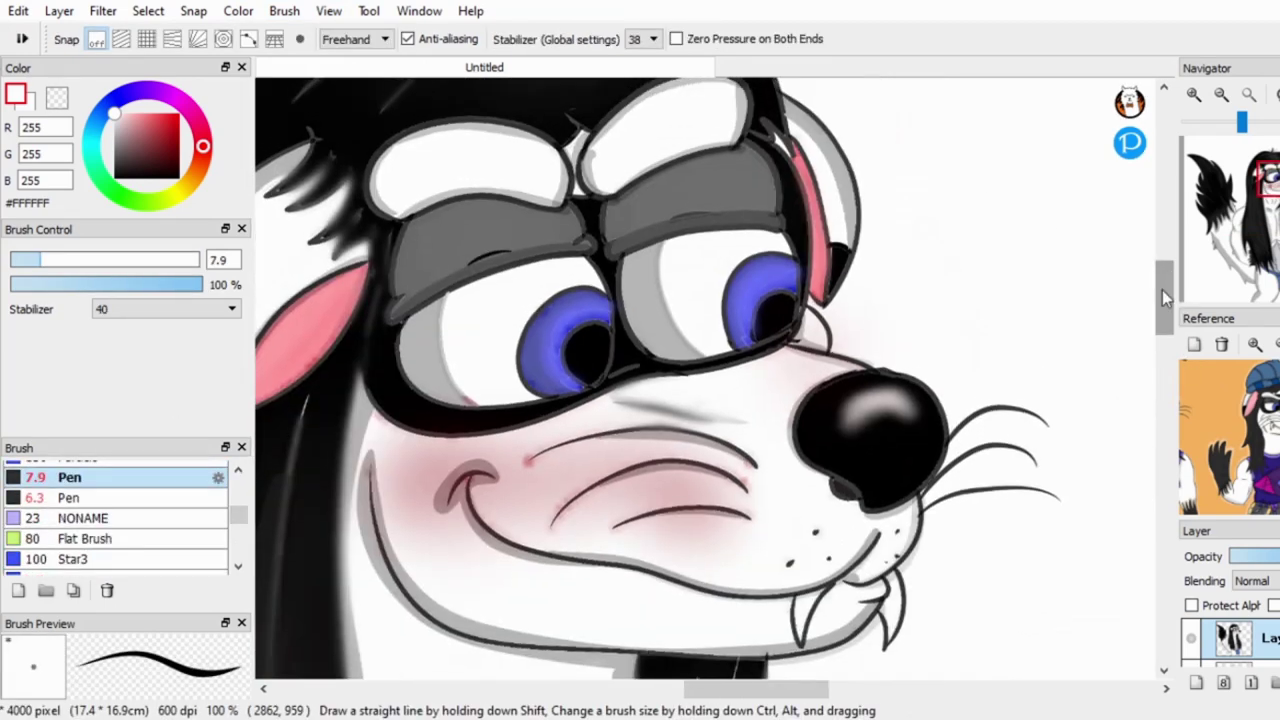
Hide the coloured drawing layer and select the blue sketch layer.
scroll(1171, 288, "down", 2)
left_click(1191, 638)
left_click(1235, 645)
key("g")
scroll(1157, 366, "down", 1)
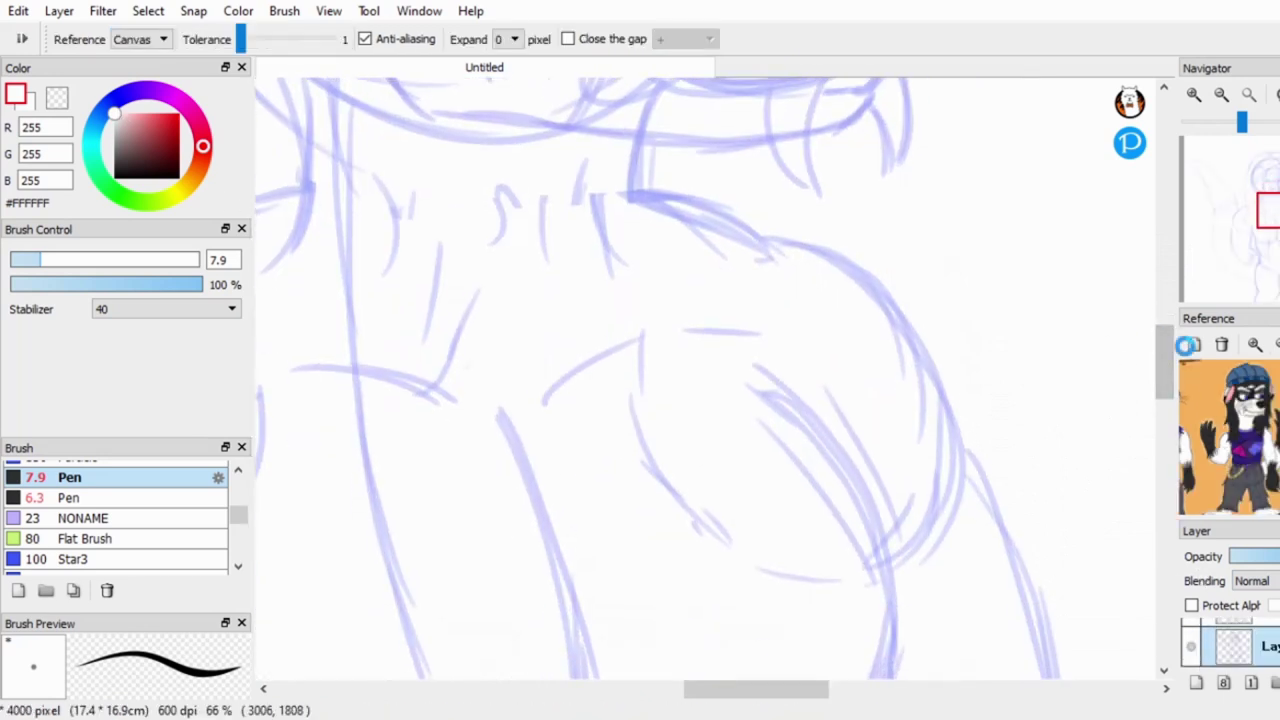
scroll(1157, 348, "up", 5)
scroll(1240, 423, "up", 3)
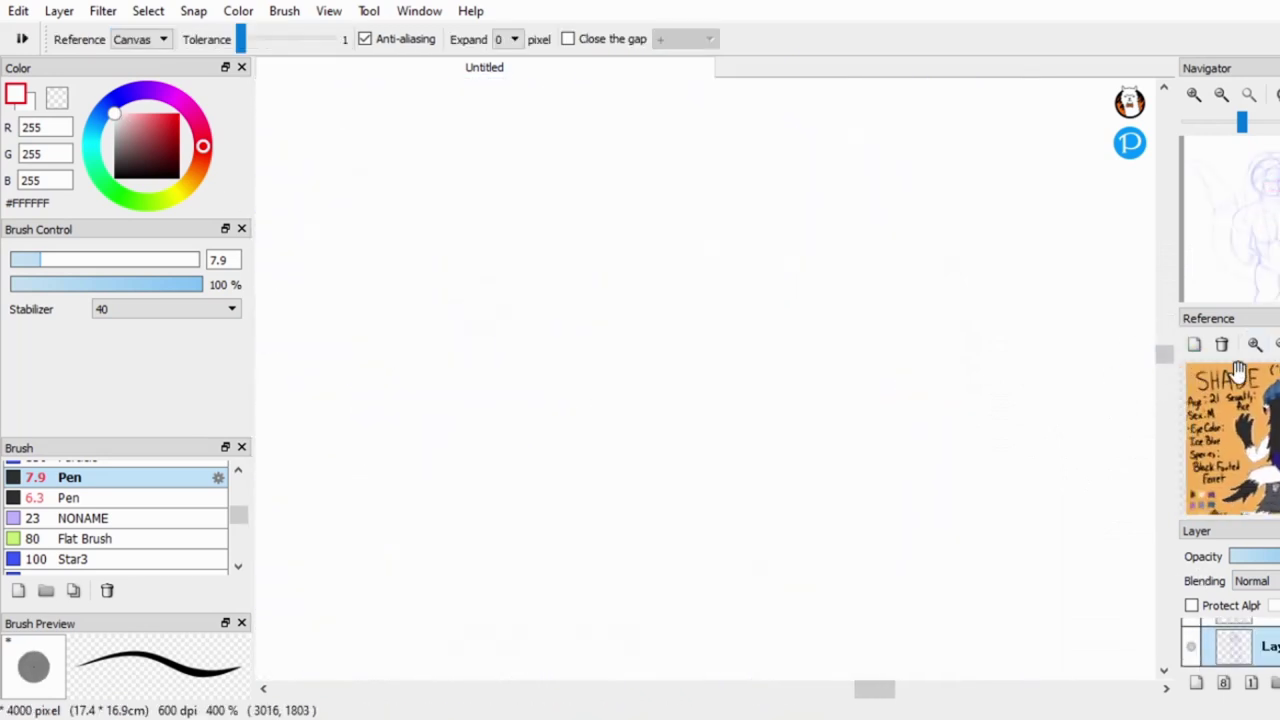
scroll(1033, 328, "down", 4)
Erase the whole blue sketch with a size 2000 Eraser and fill the emptied layer with white.
key("n")
scroll(809, 409, "down", 6)
key("e")
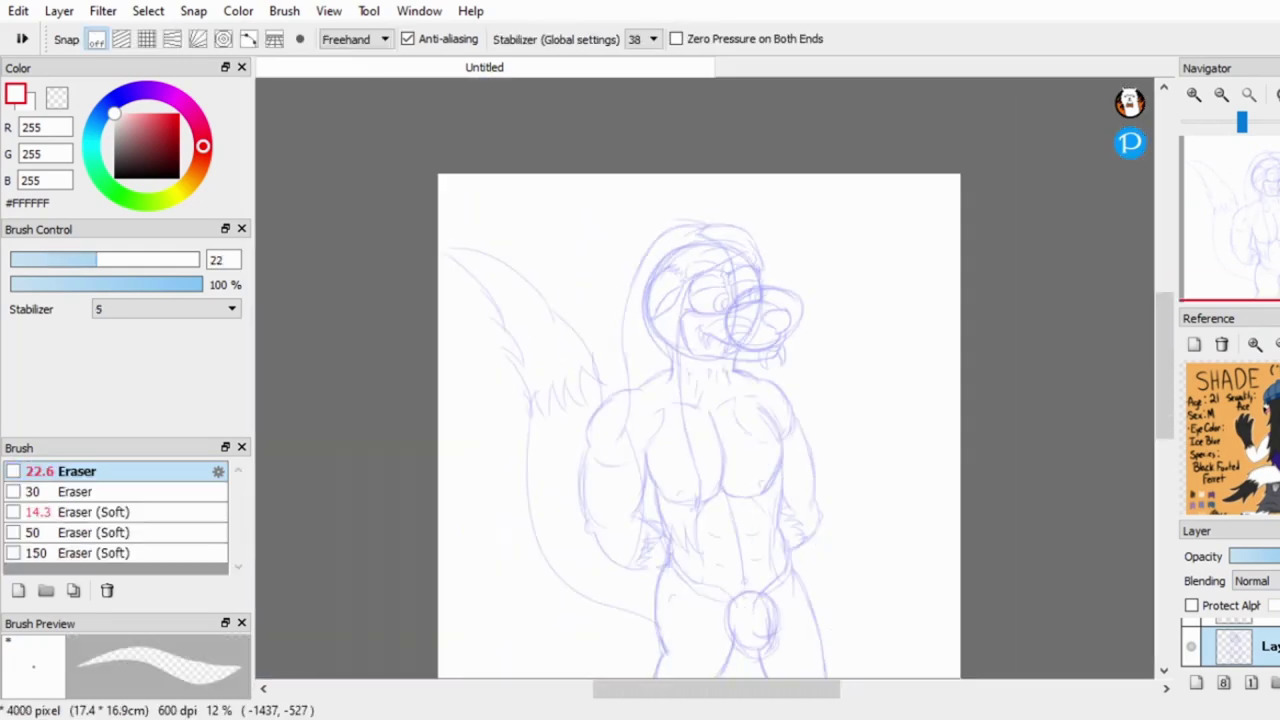
left_click_drag(670, 311, 616, 238)
left_click_drag(228, 241, 420, 245)
mouse_move(704, 378)
left_mouse_down()
mouse_move(749, 346)
mouse_move(606, 674)
left_mouse_up()
scroll(550, 500, "down", 3)
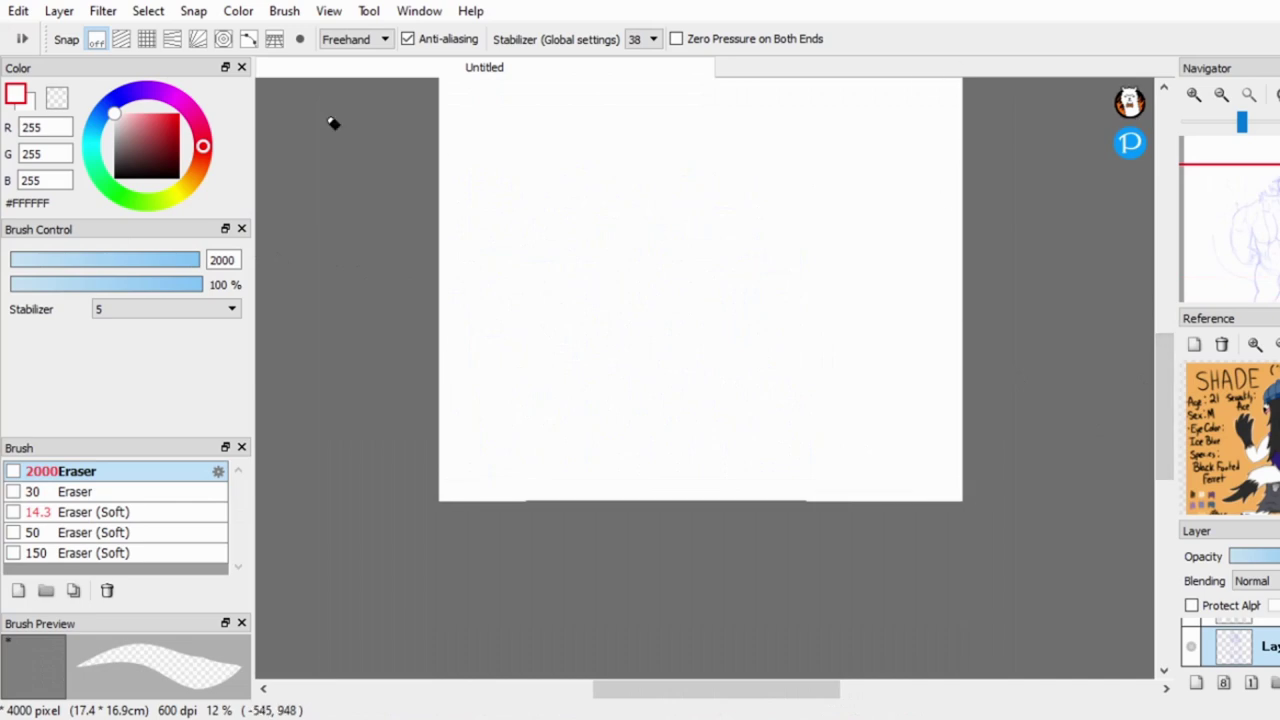
key("g")
left_click(737, 280)
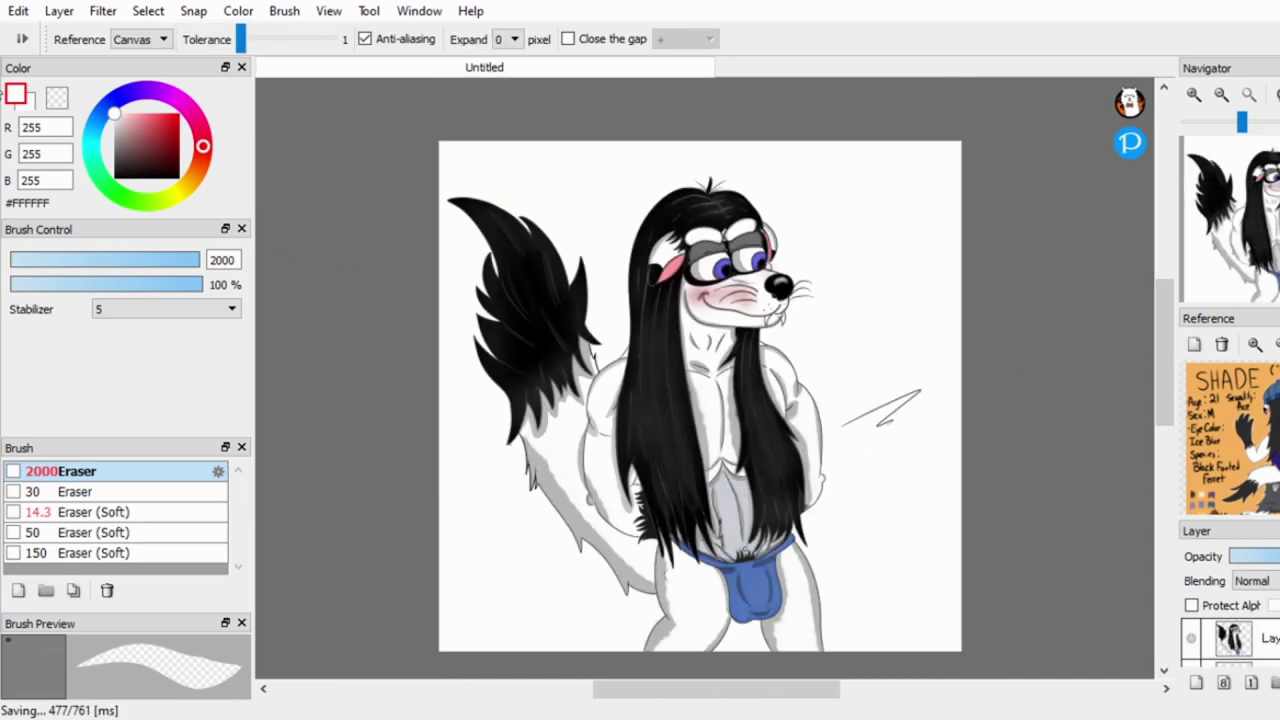
Hand-letter SHADE above the zigzag flourish with a black (#000000) size 21 Pen.
key("b")
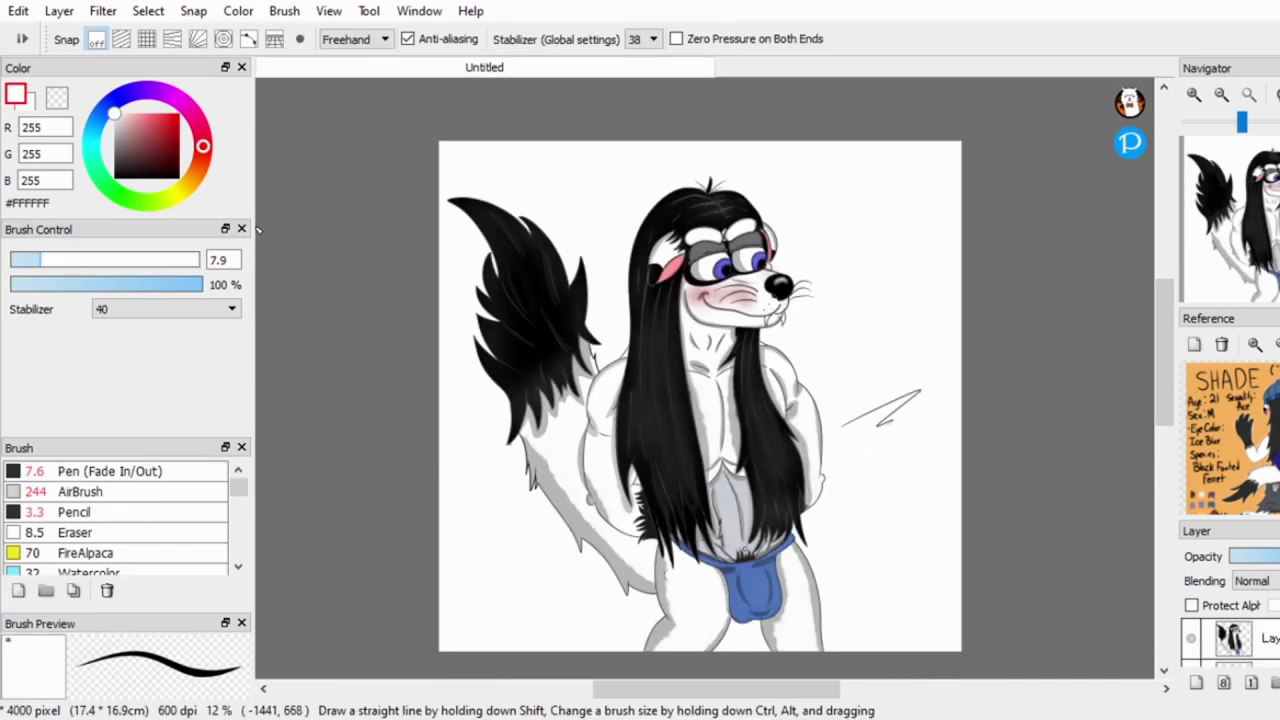
scroll(900, 420, "up", 3)
left_click_drag(172, 172, 190, 194)
scroll(1155, 343, "up", 2)
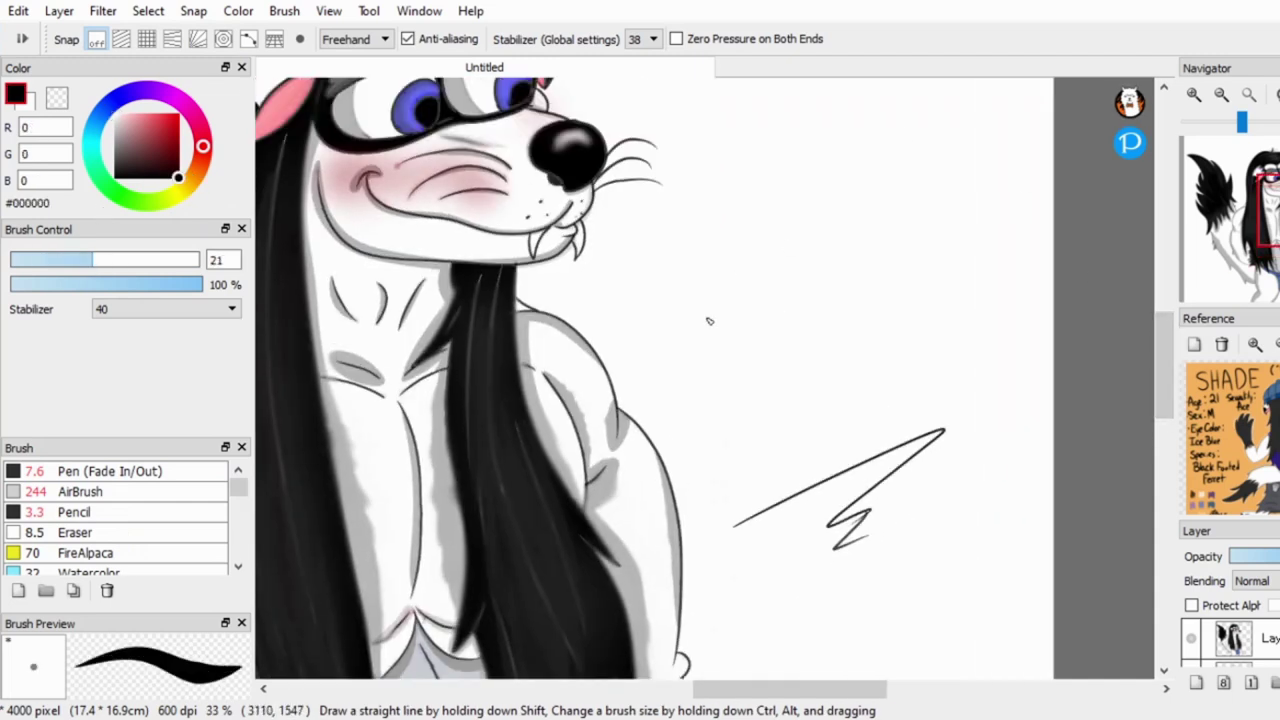
left_click_drag(748, 305, 690, 458)
left_click_drag(742, 272, 757, 452)
left_click_drag(773, 230, 800, 445)
mouse_move(812, 440)
left_mouse_down()
mouse_move(845, 215)
mouse_move(930, 380)
left_mouse_up()
key("ctrl+z")
mouse_move(850, 222)
left_mouse_down()
mouse_move(951, 391)
mouse_move(930, 414)
left_mouse_up()
left_click_drag(1000, 155, 994, 351)
left_click_drag(1008, 244, 978, 280)
left_click_drag(993, 355, 1052, 305)
Examine the finished face and the whole composition with its lettering.
scroll(1052, 305, "down", 3)
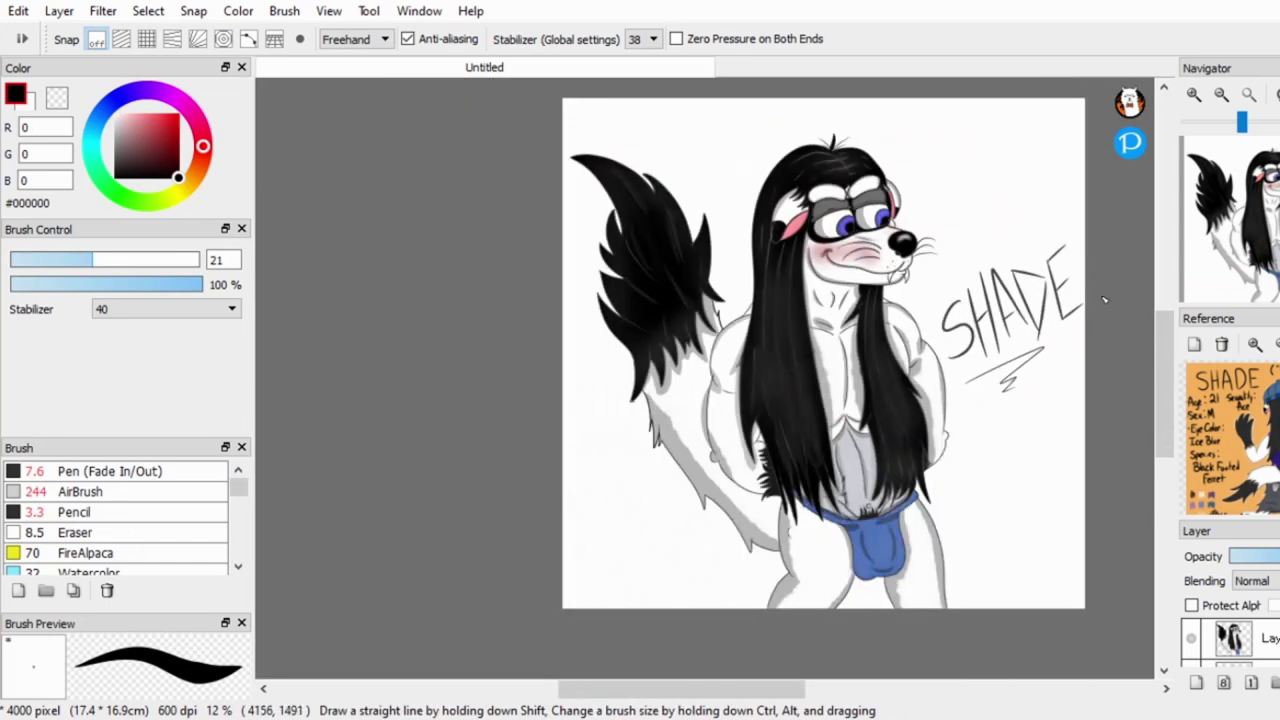
scroll(416, 498, "up", 3)
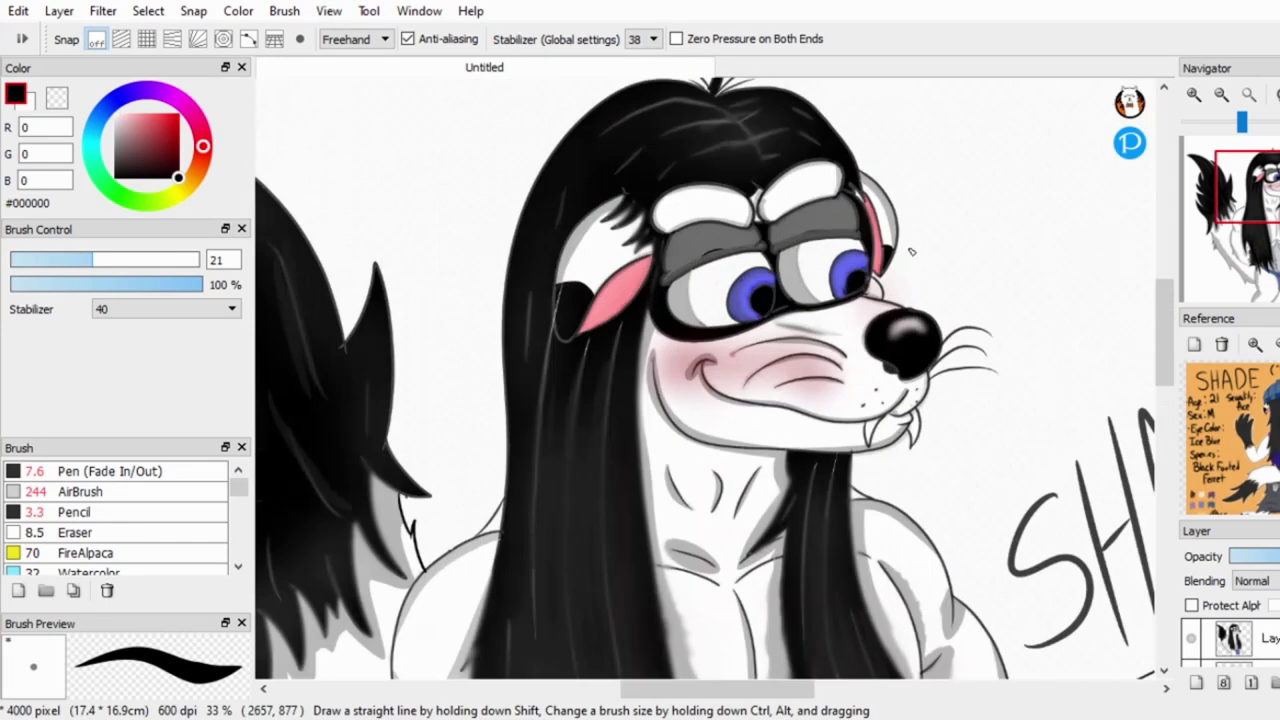
scroll(416, 498, "down", 3)
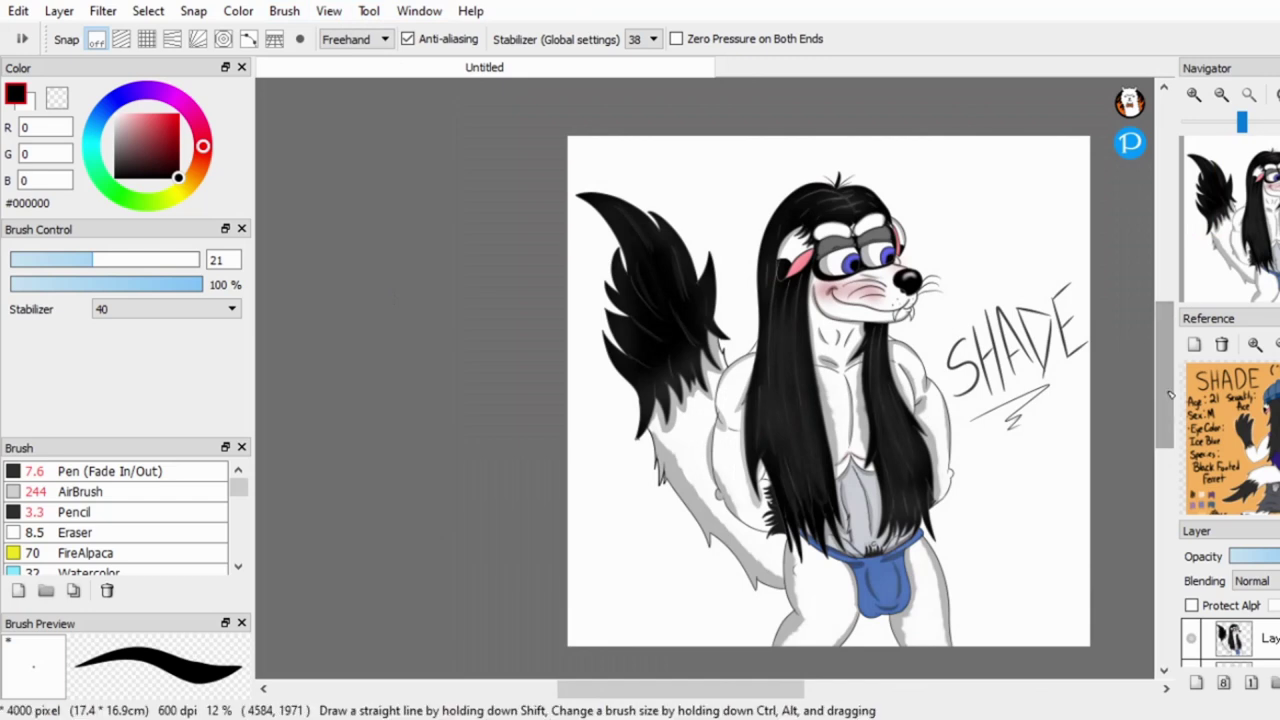
left_click_drag(680, 688, 720, 688)
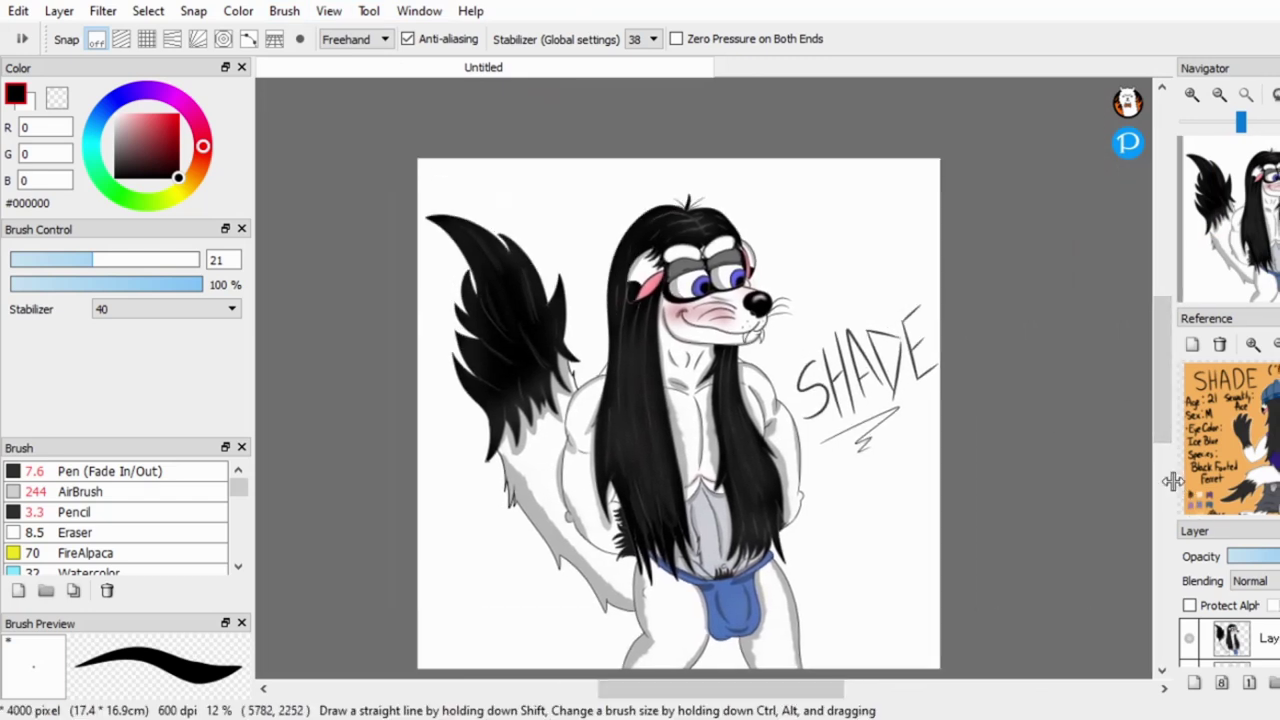
scroll(1255, 645, "down", 2)
left_click_drag(1160, 385, 1157, 362)
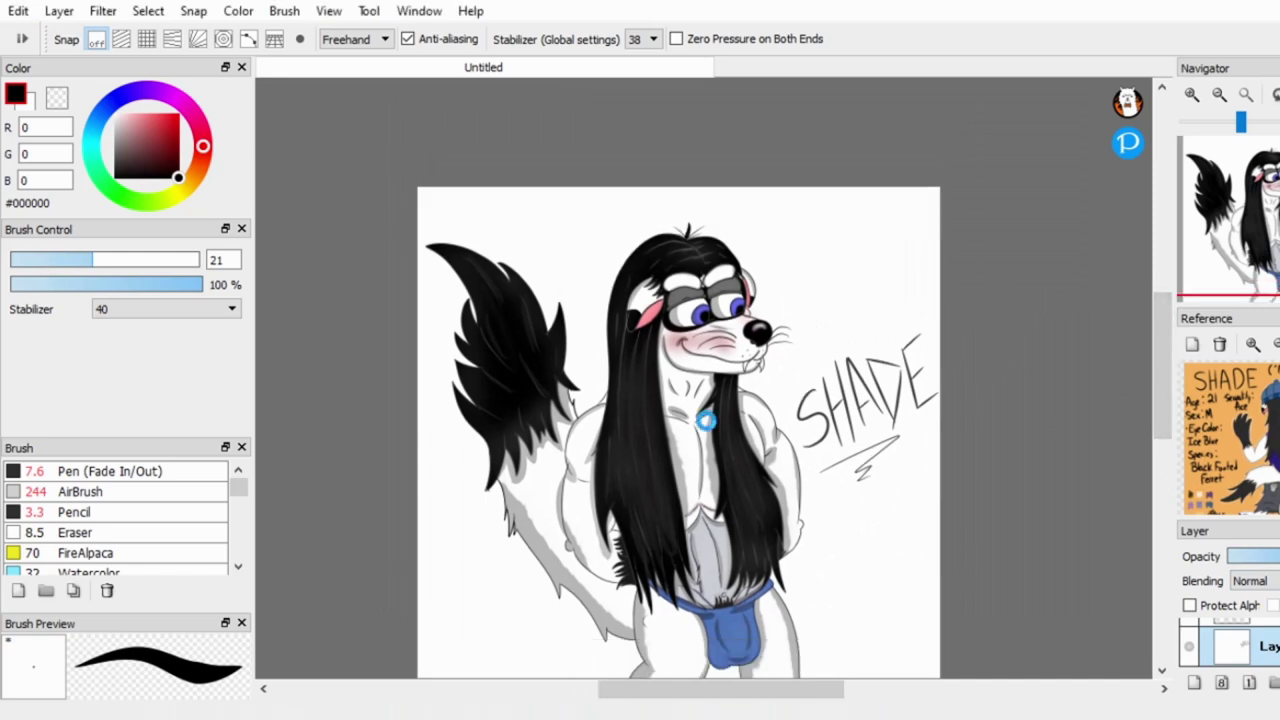